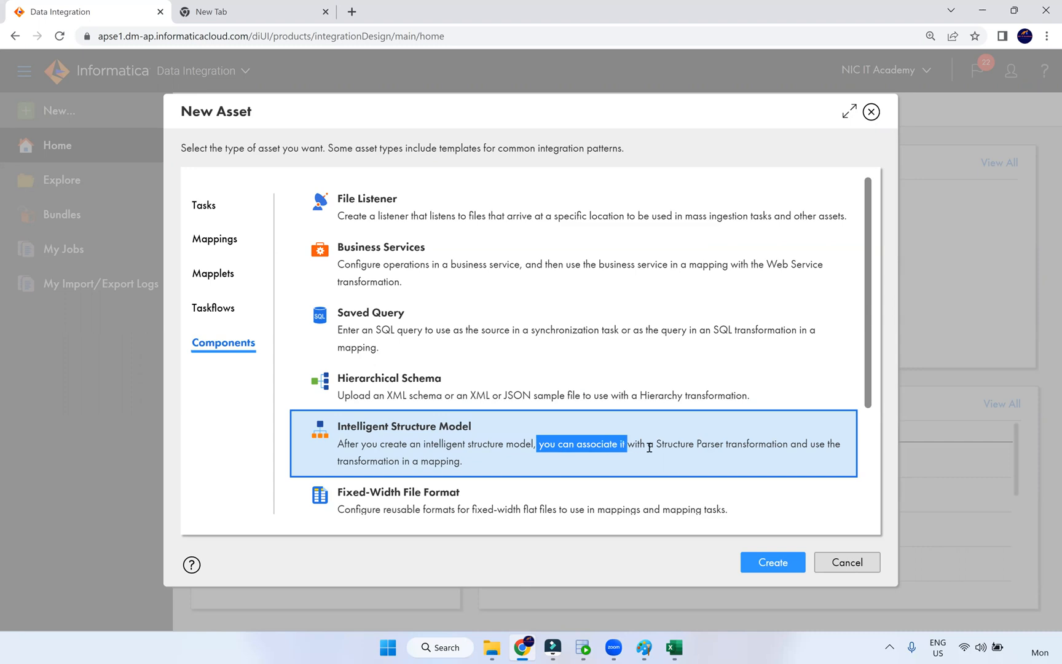
- Highlight the Intelligent Structure Model description, then switch to the emp_txn_source_excel workbook's txn sheet
click(666, 447)
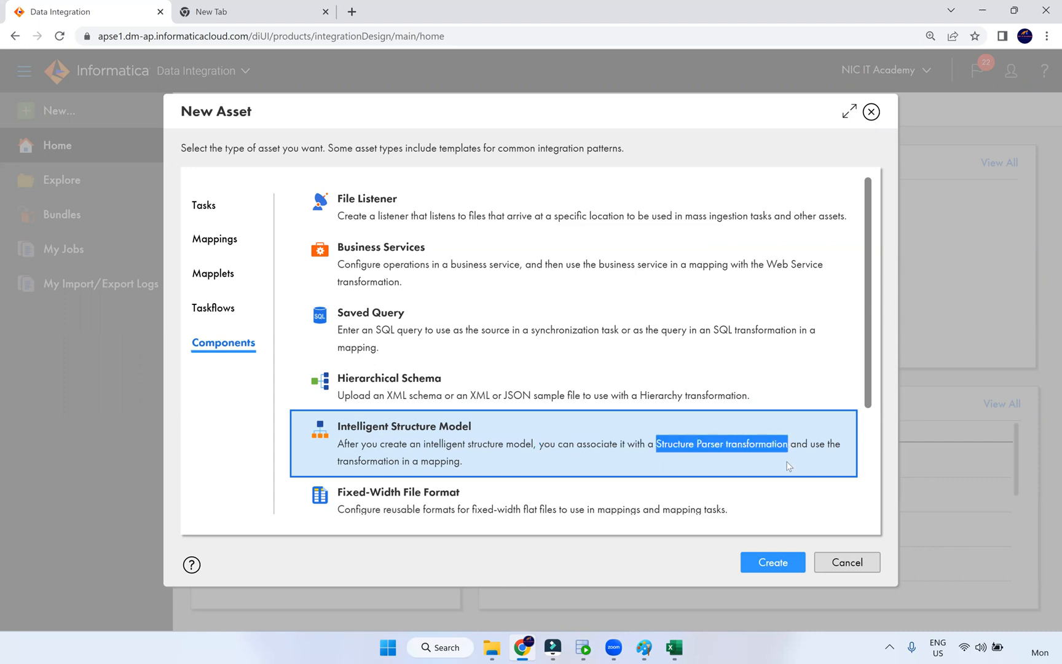
key(alt+Tab)
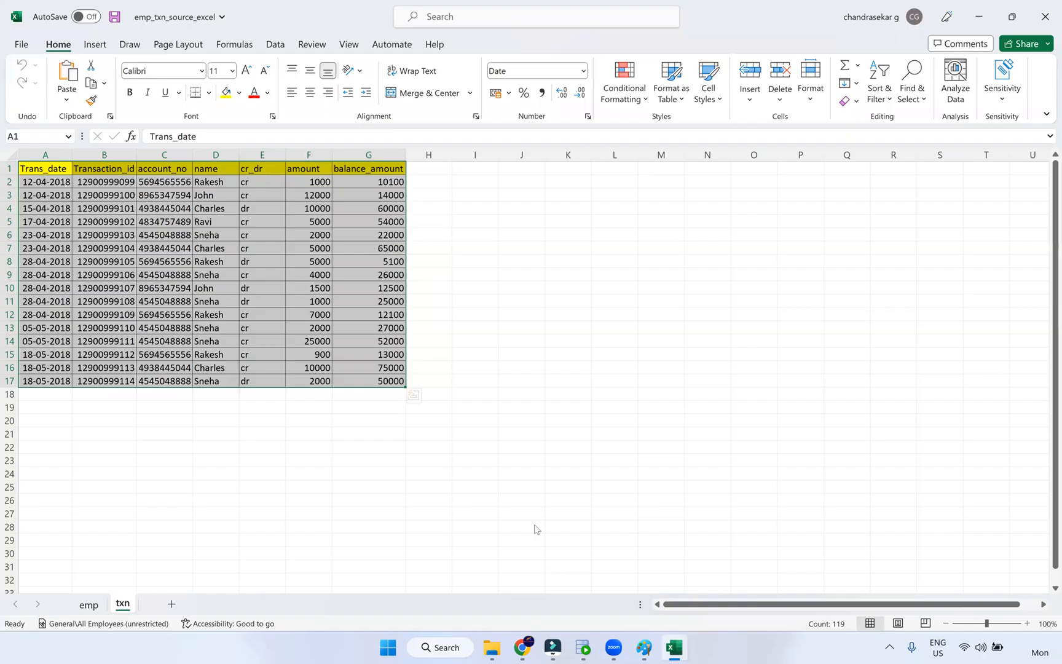
- Add the note '2. Structure Parser transformation' under the first item in the Paint diagram
key(alt+Tab)
key(alt+Tab)
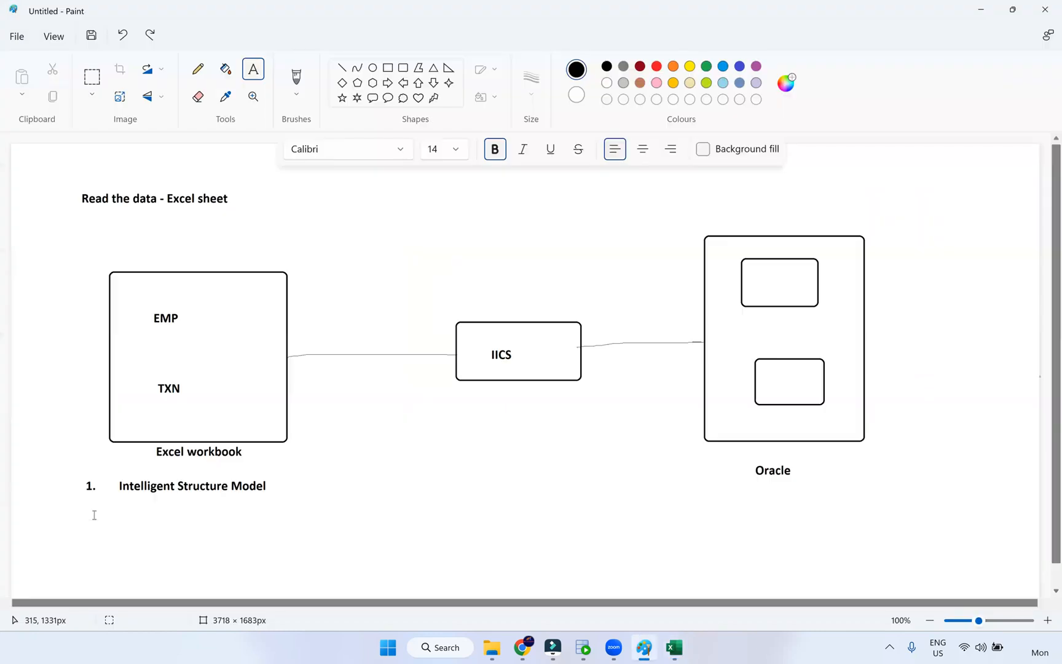
drag(91, 515, 146, 528)
text(2. Structure Parser transformation)
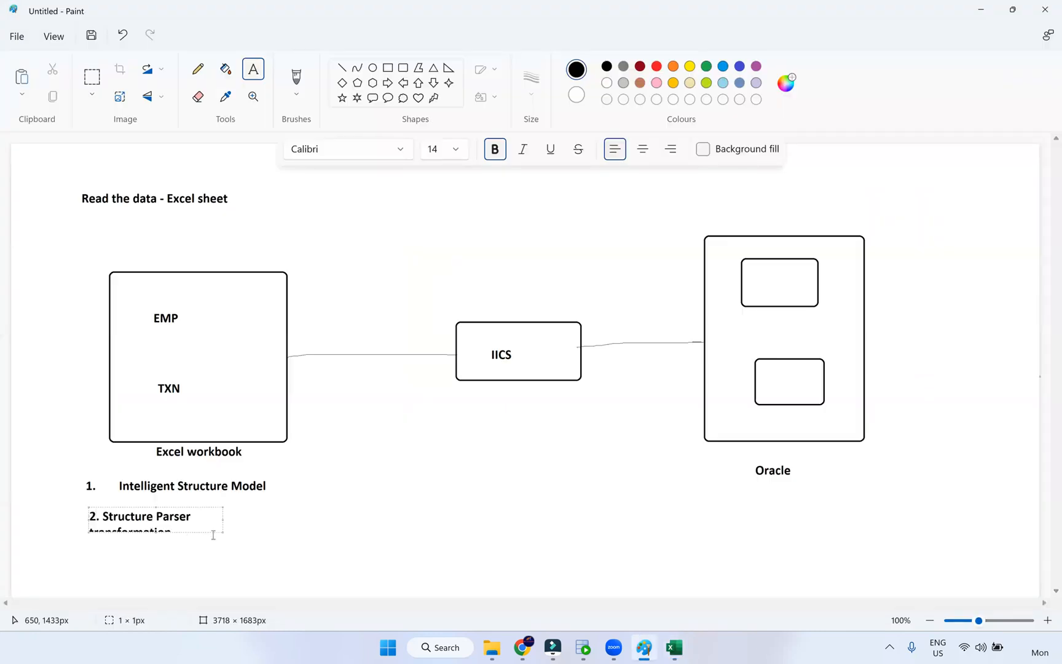
drag(222, 532, 308, 545)
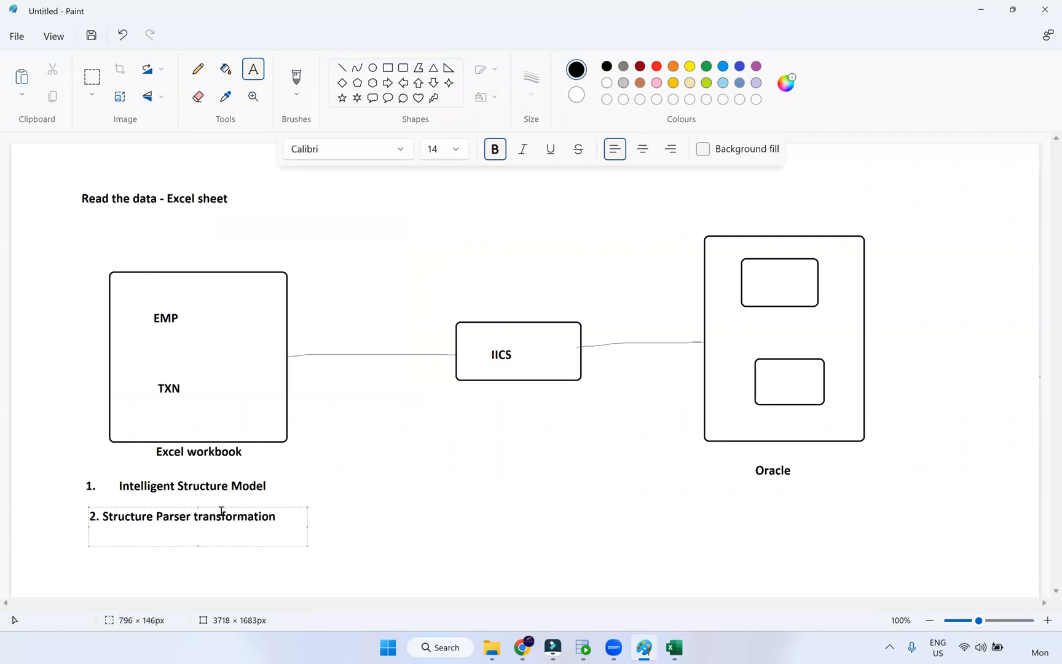
drag(220, 506, 215, 504)
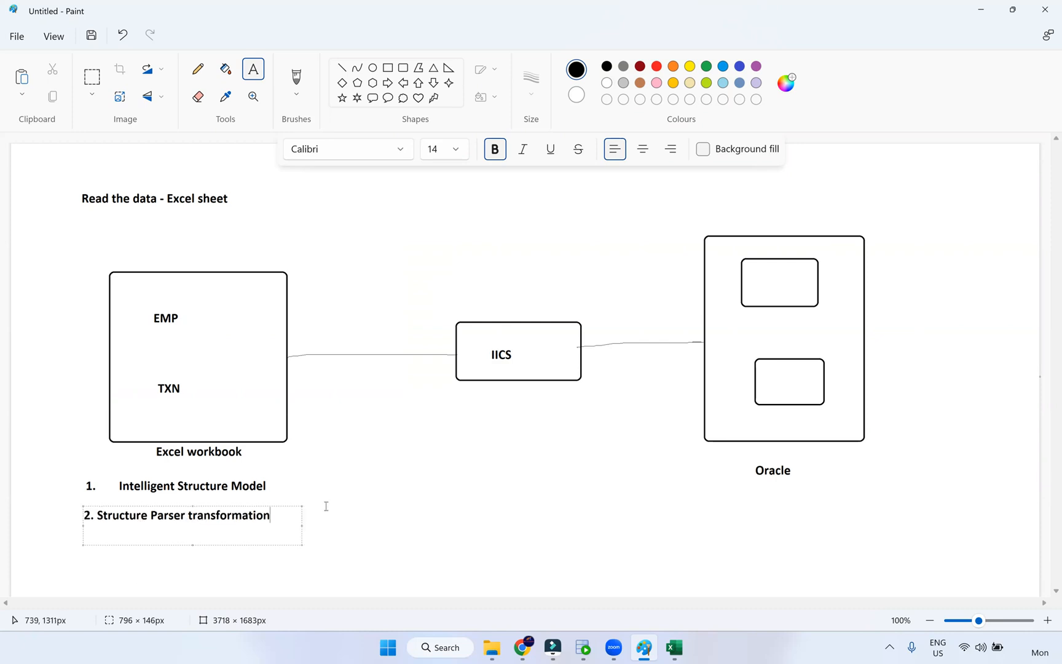
click(353, 504)
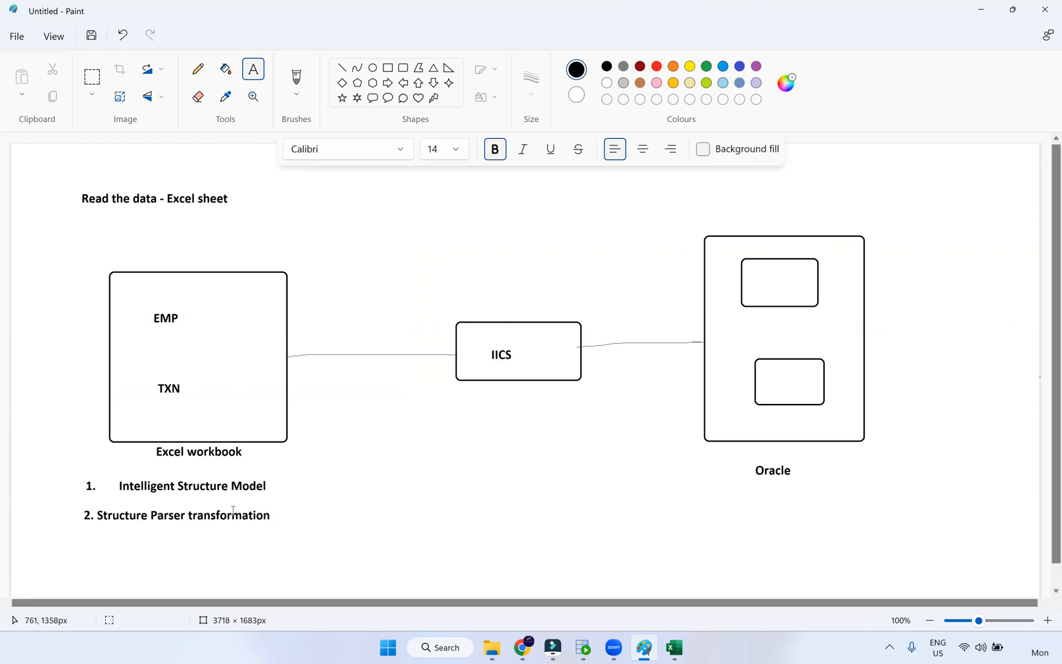
- Hide the Filmora video editor window again
click(378, 507)
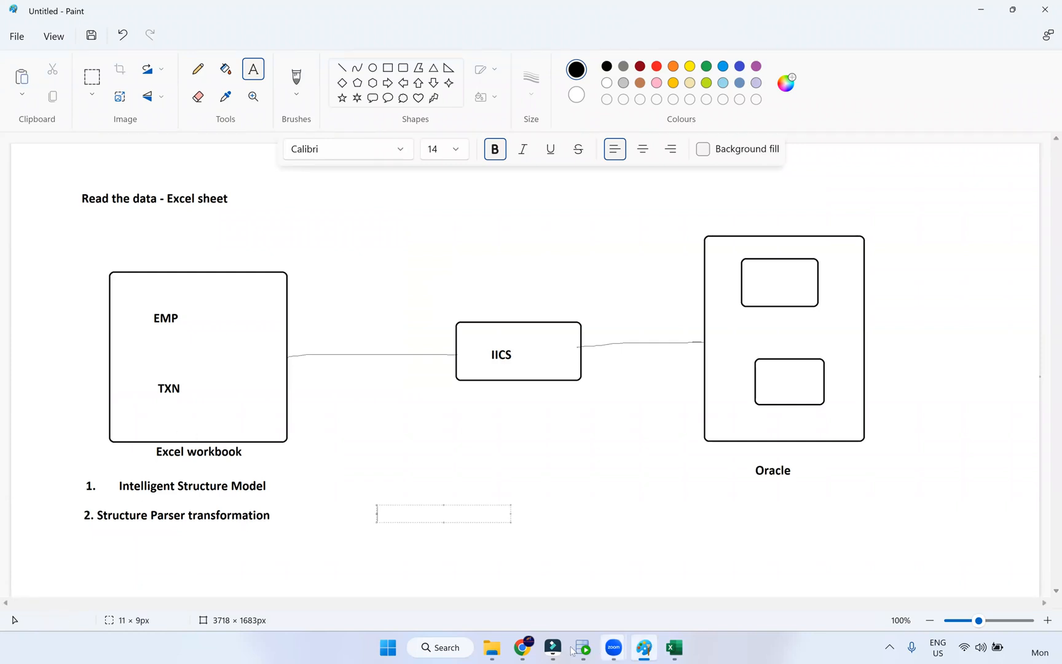
click(553, 647)
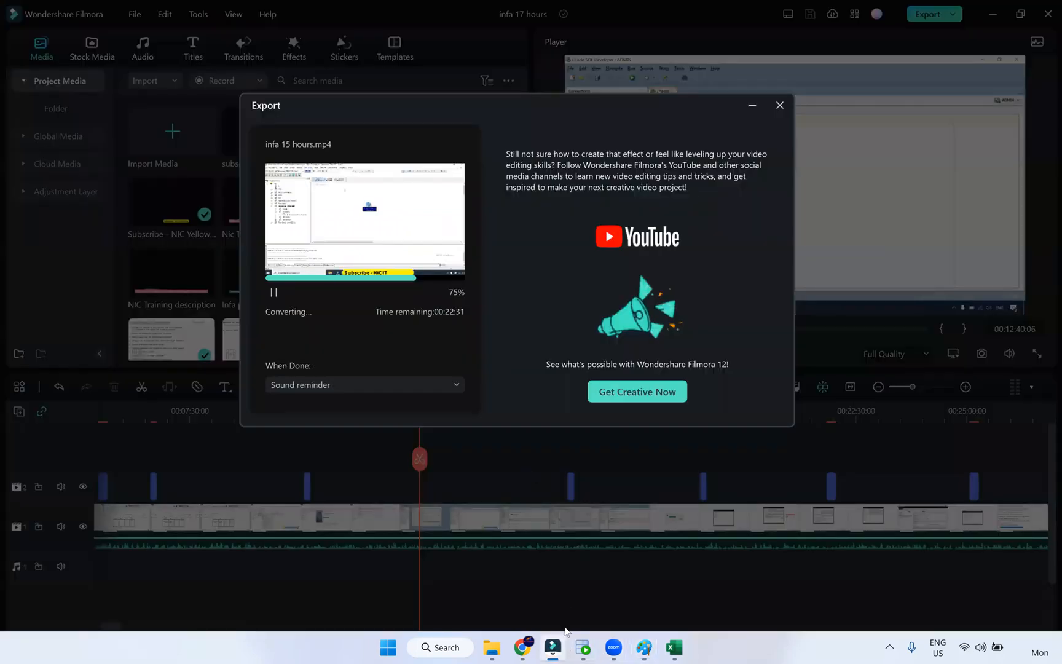
click(555, 646)
- Create an Intelligent Structure Model named emp_txn_excel, based on 'Entire file or schema'
key(alt+Tab)
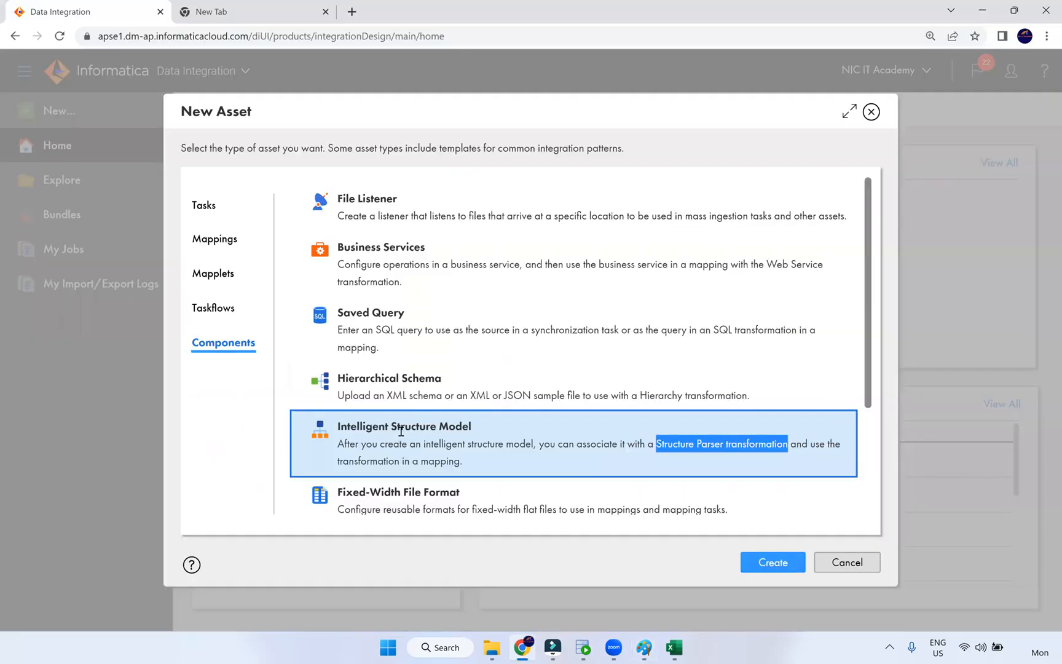
click(485, 440)
click(773, 561)
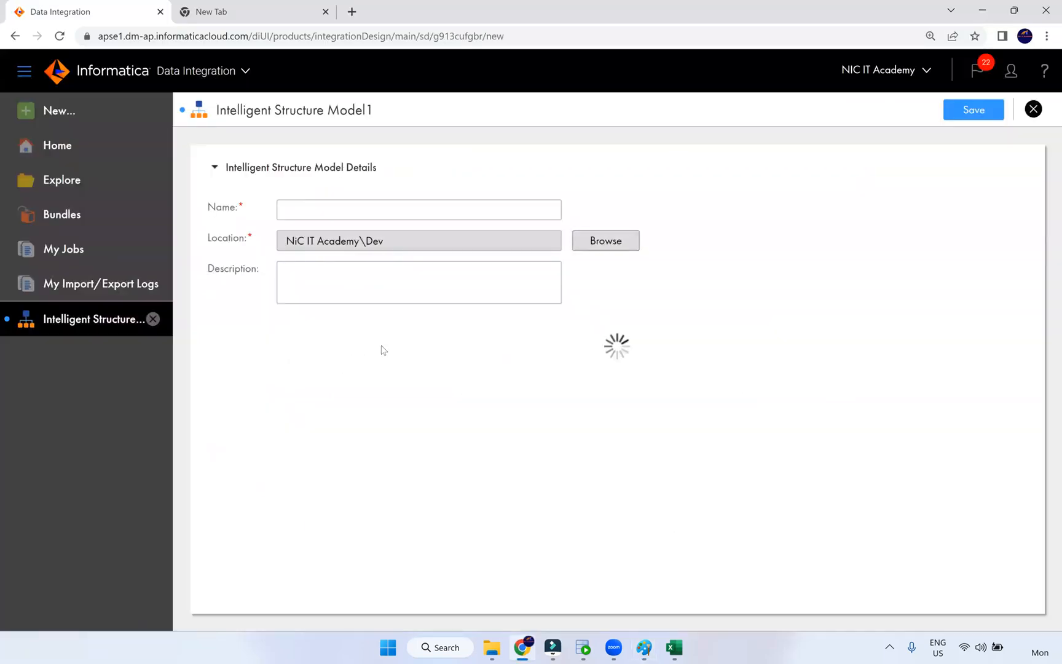
click(299, 212)
text(emp_txn_excel)
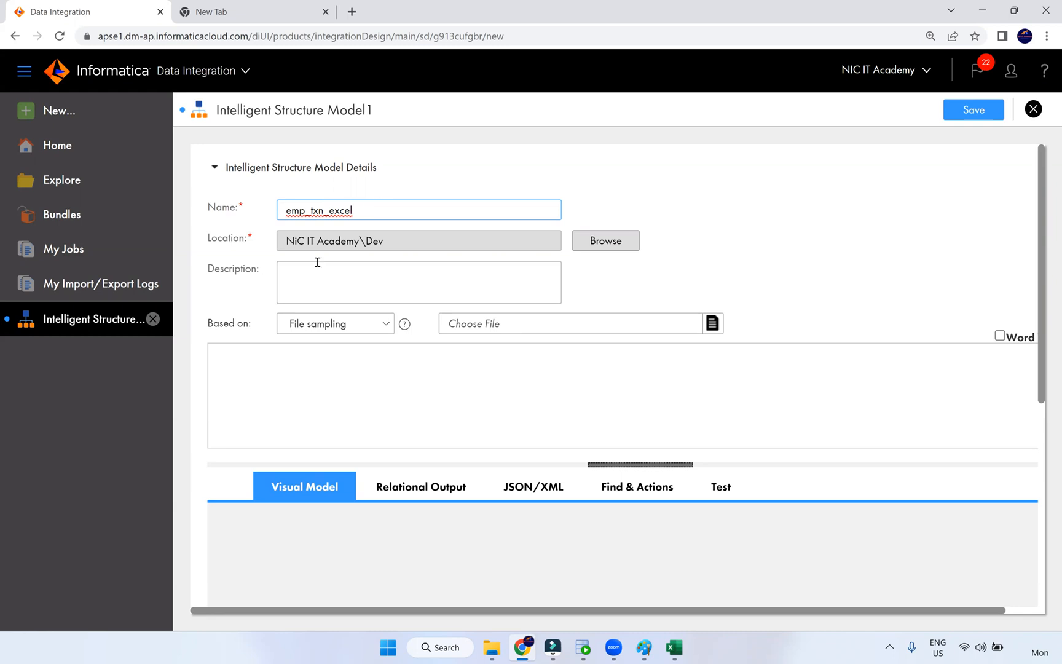
click(338, 324)
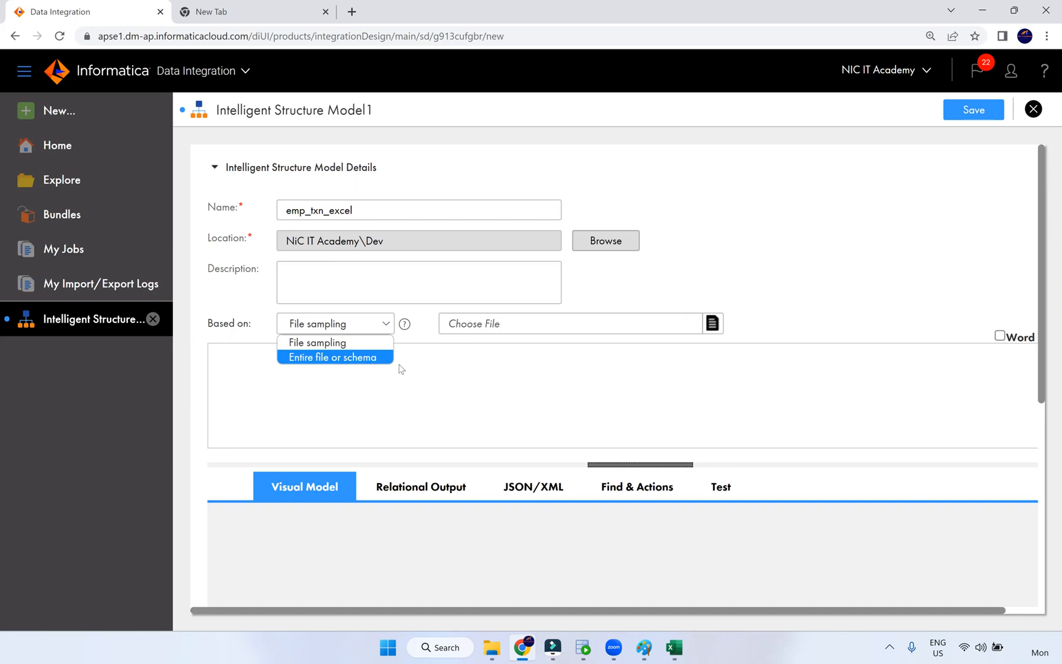
click(368, 359)
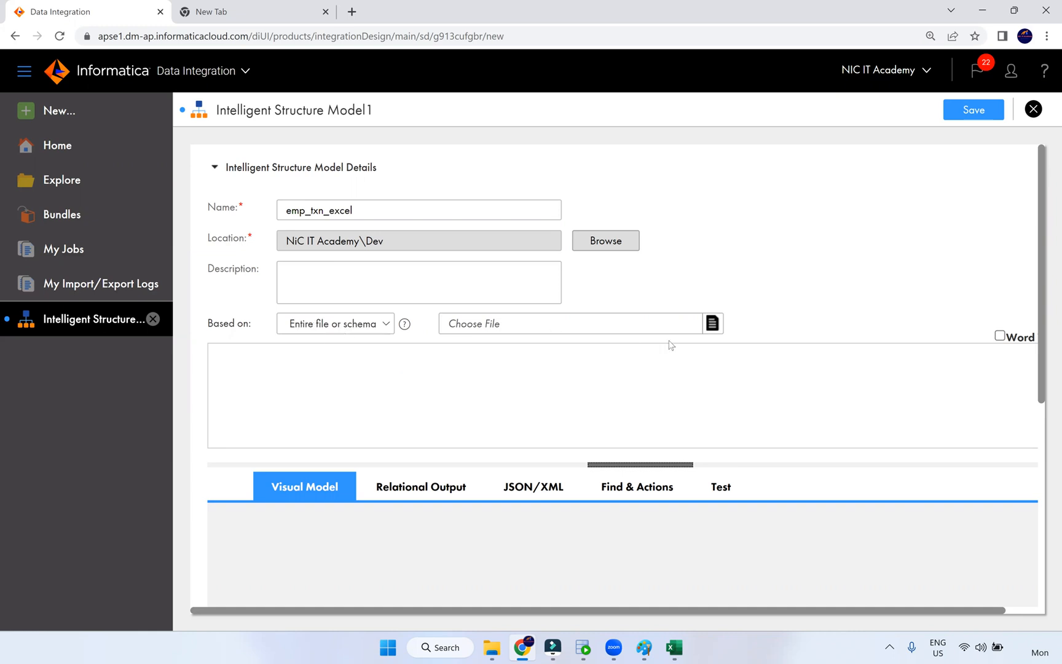
click(713, 326)
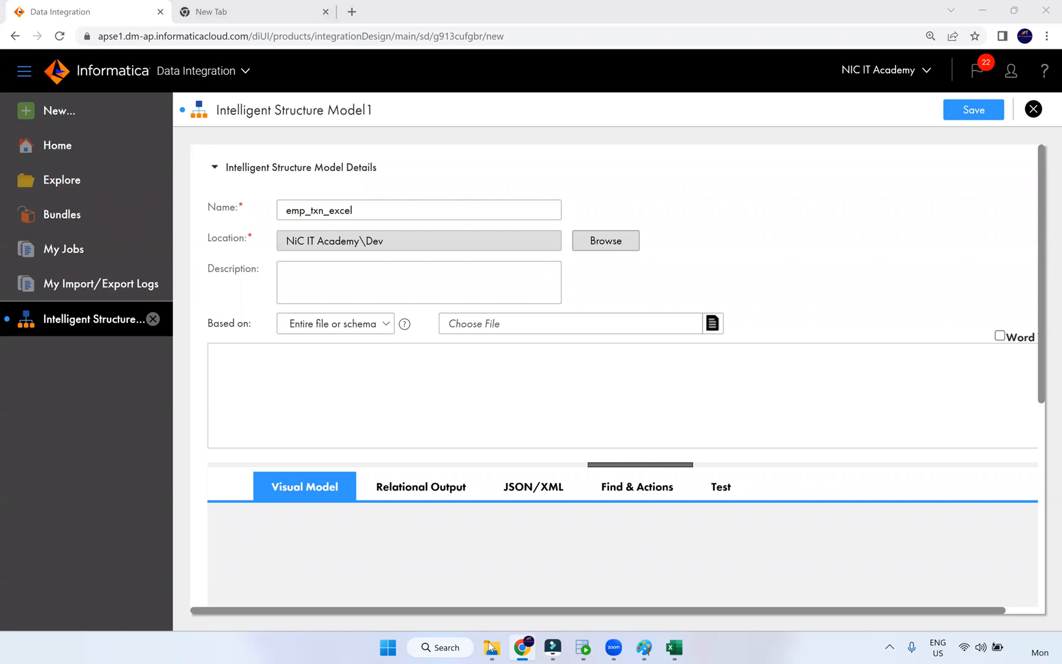
- Choose emp_txn_source_excel from C:\Src_Files as the model's sample file
click(493, 650)
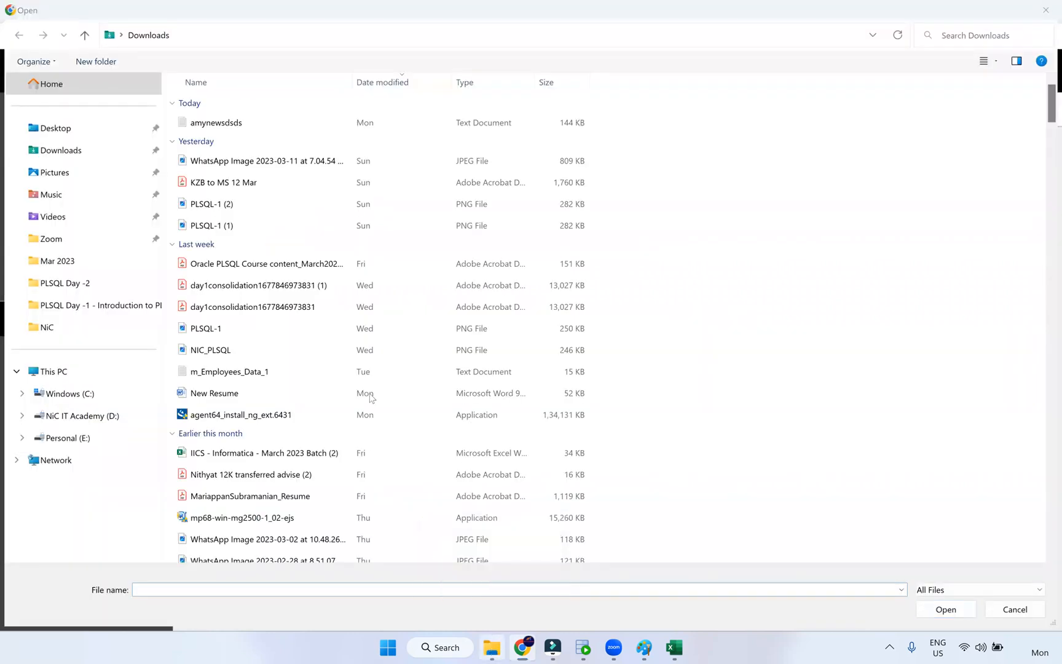
click(279, 83)
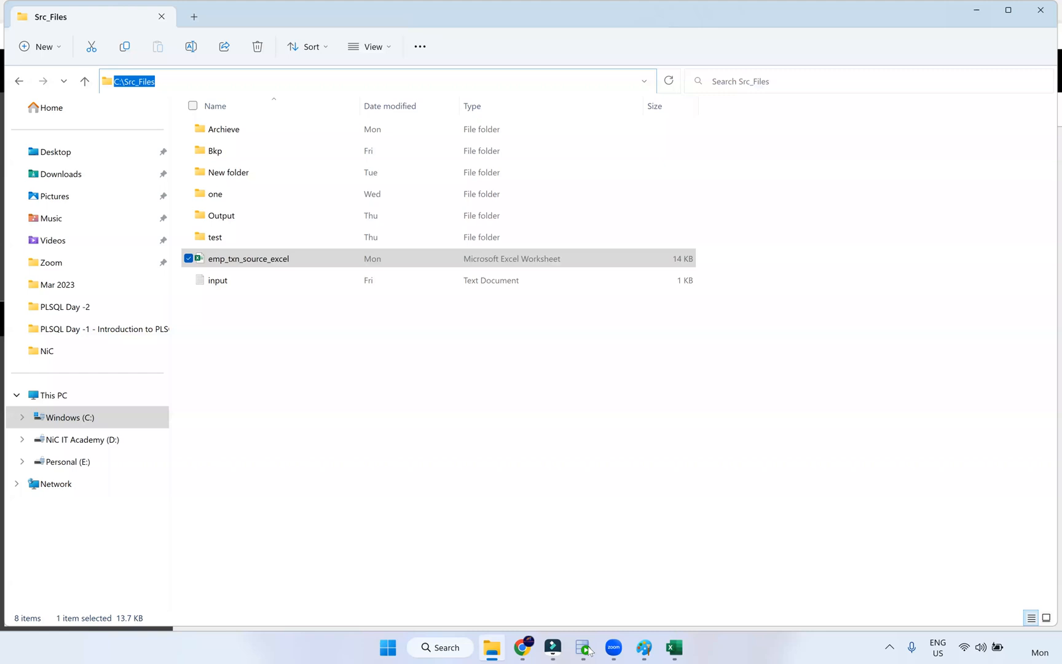
key(alt+Tab)
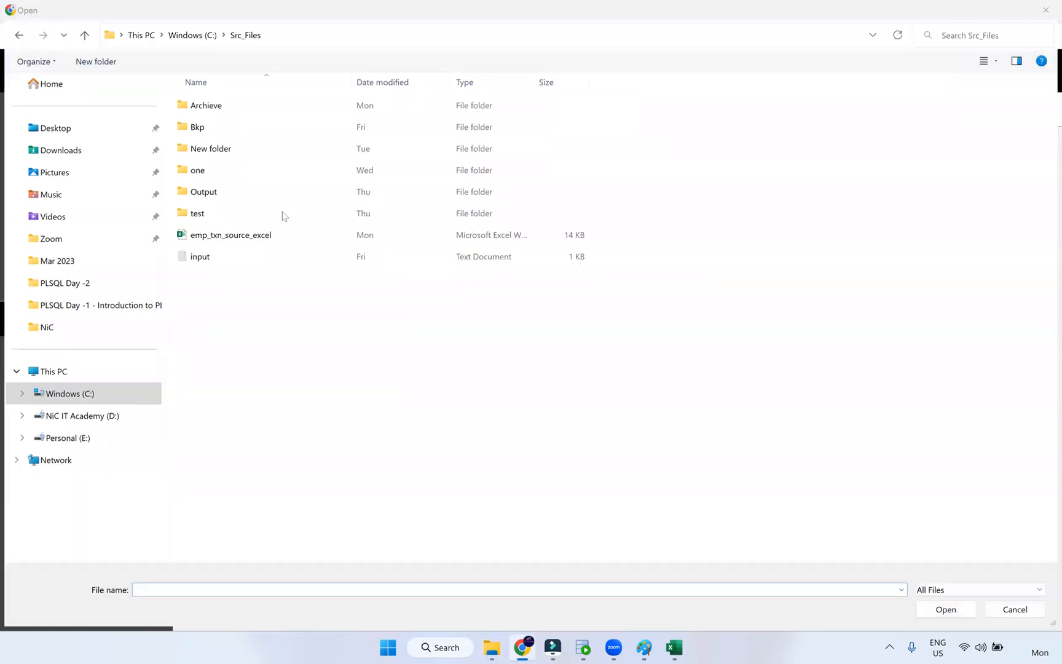
click(231, 241)
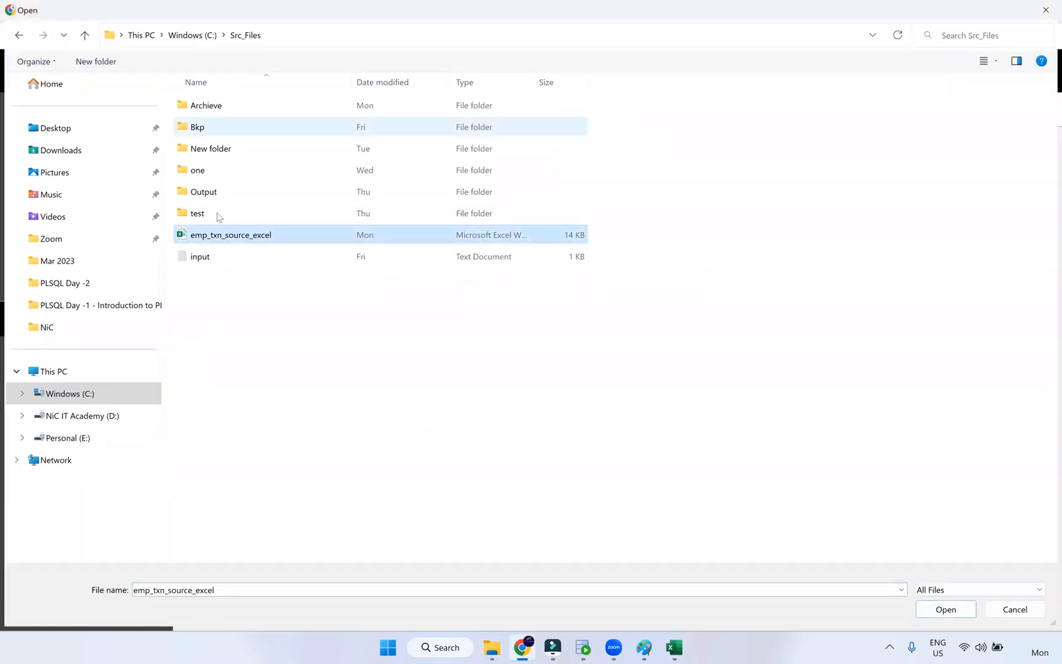
click(942, 609)
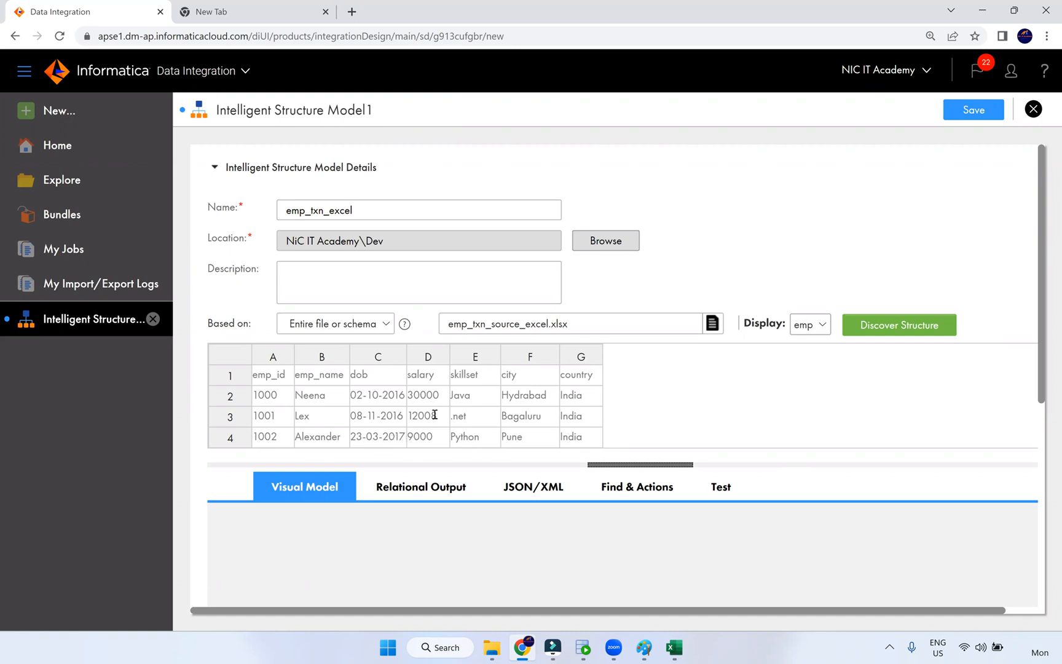
- Preview the txn sheet, run Discover Structure, and scroll down to the emp/txn tree
click(817, 336)
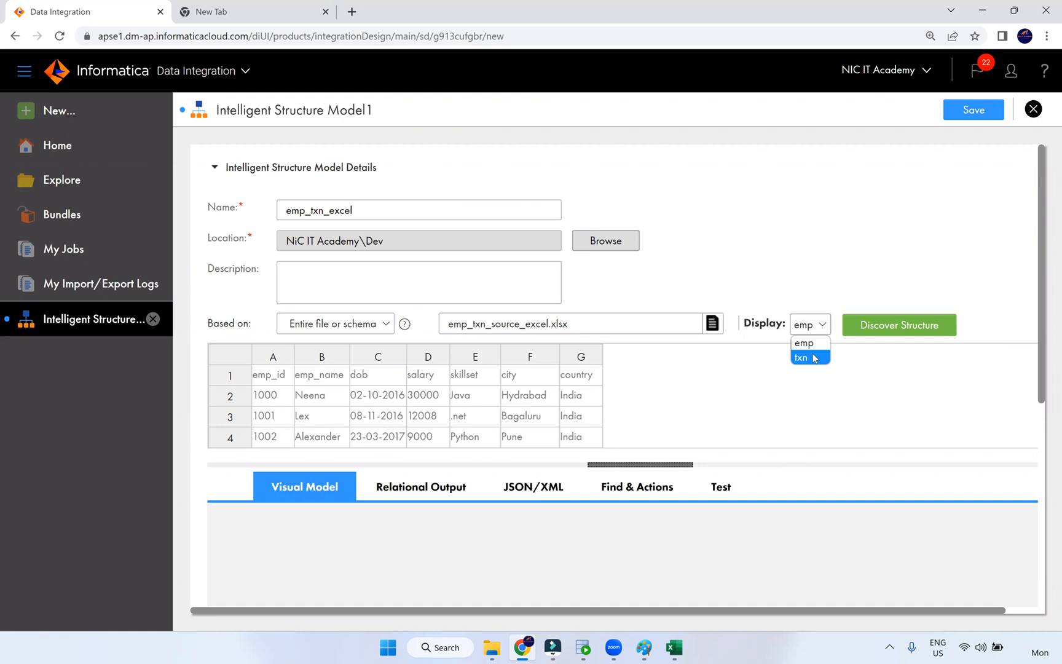
click(802, 357)
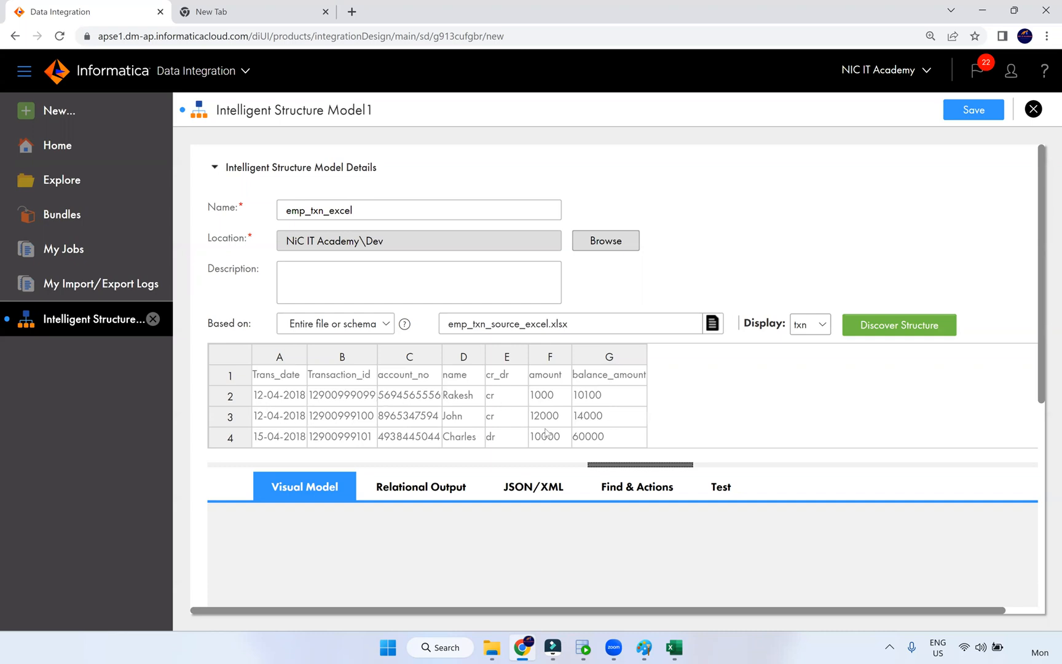
click(882, 332)
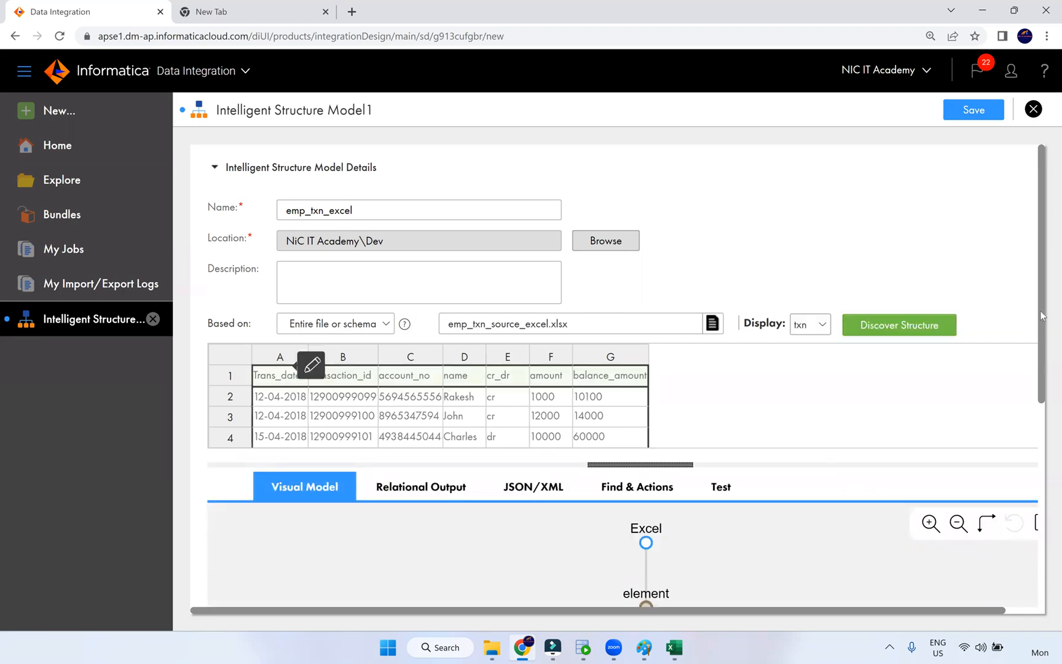
drag(1045, 360, 1039, 477)
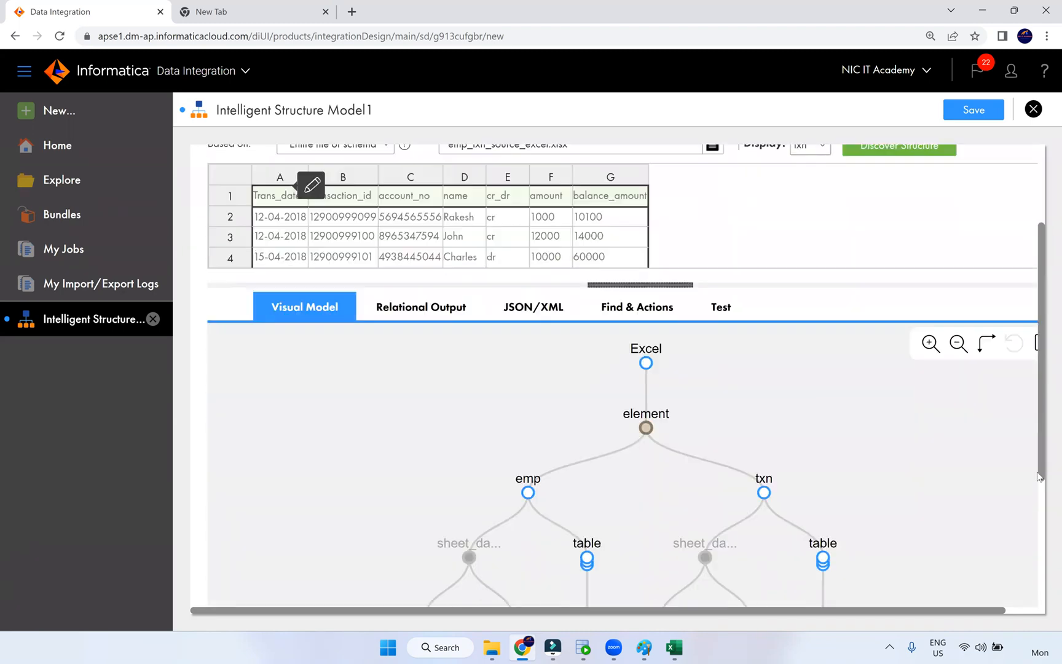
scroll(1033, 473, down, 2)
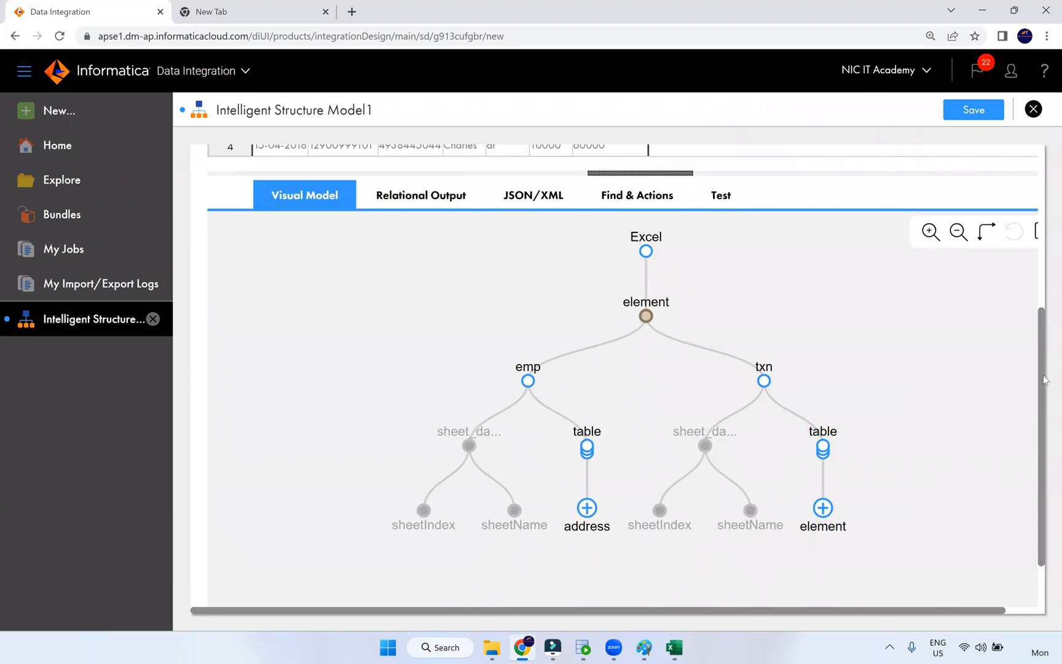
scroll(1045, 380, up, 2)
scroll(1044, 384, down, 1)
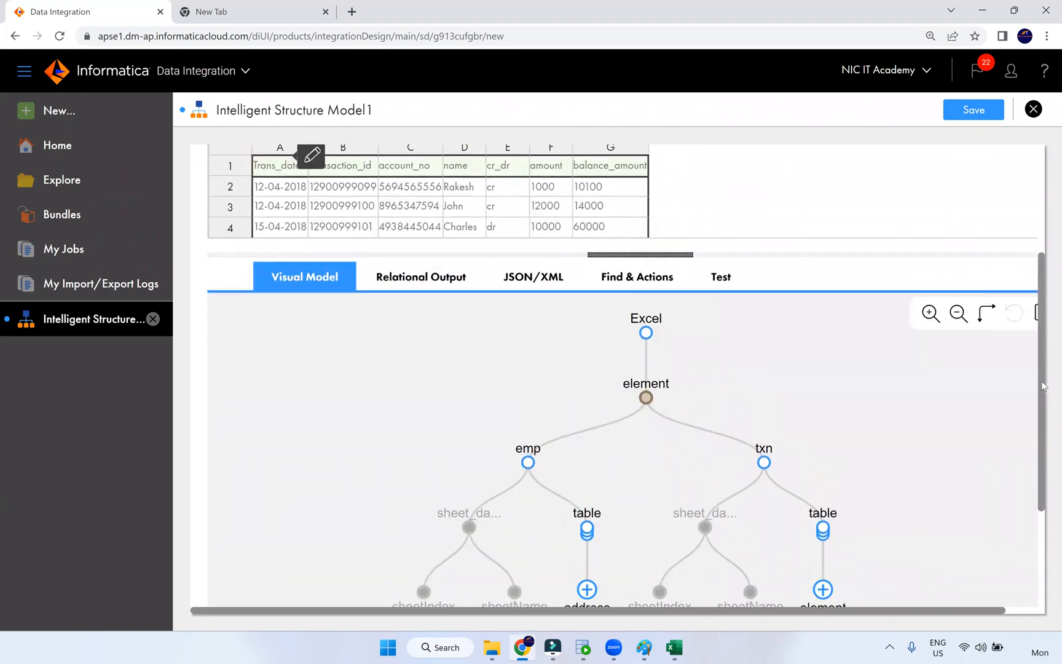
scroll(1043, 386, down, 2)
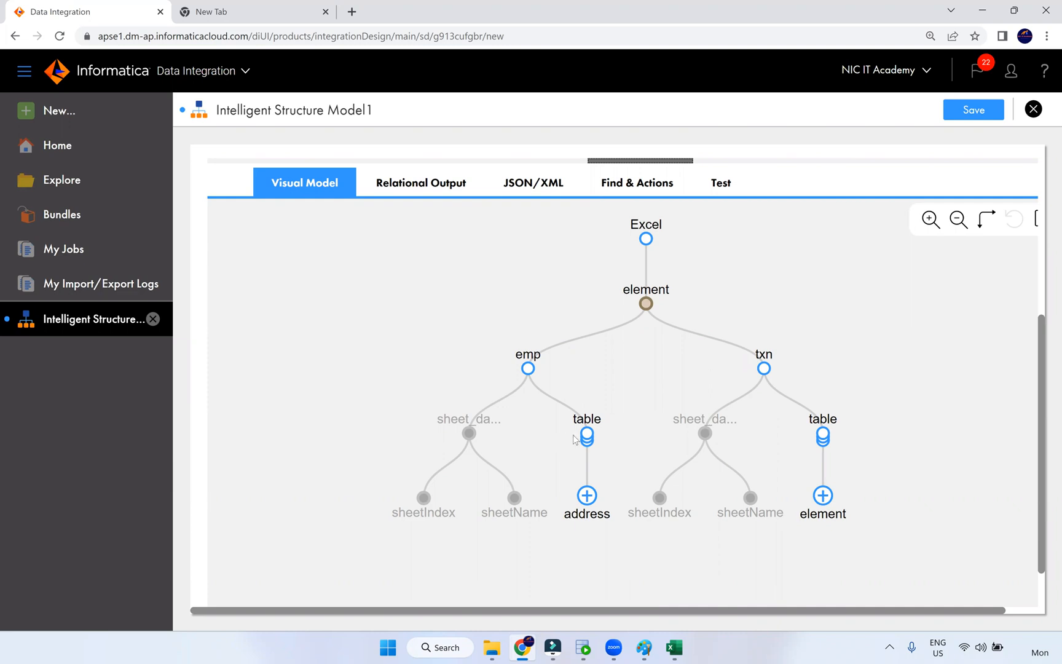
- Expand the emp and txn nodes and zoom into the Excel tree to inspect their columns
click(587, 495)
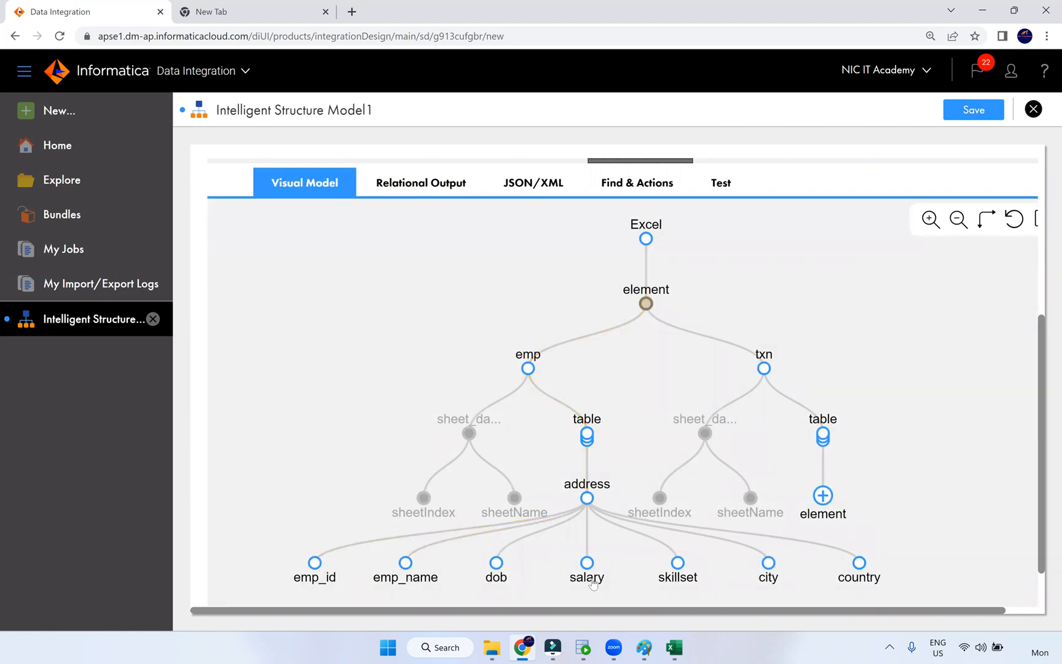
click(824, 496)
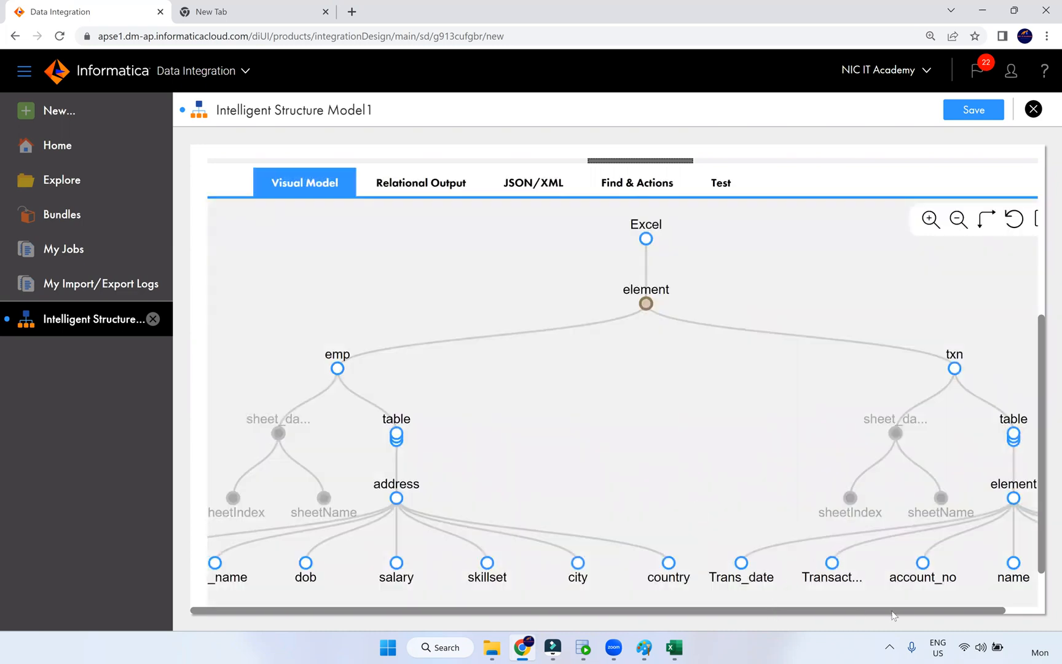
drag(893, 615, 926, 614)
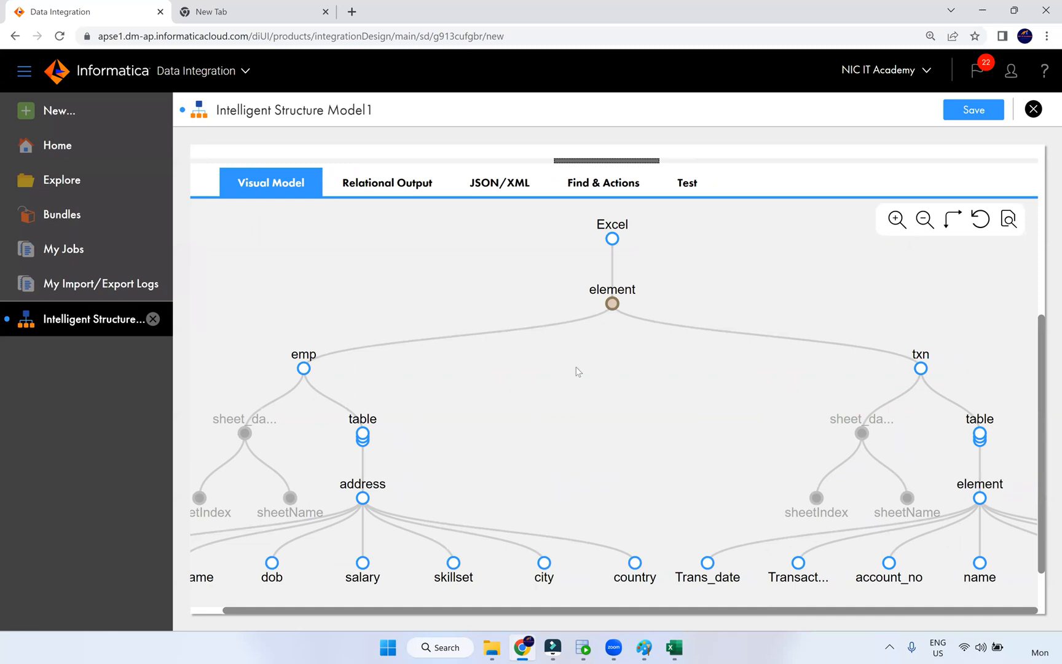
double_click(537, 442)
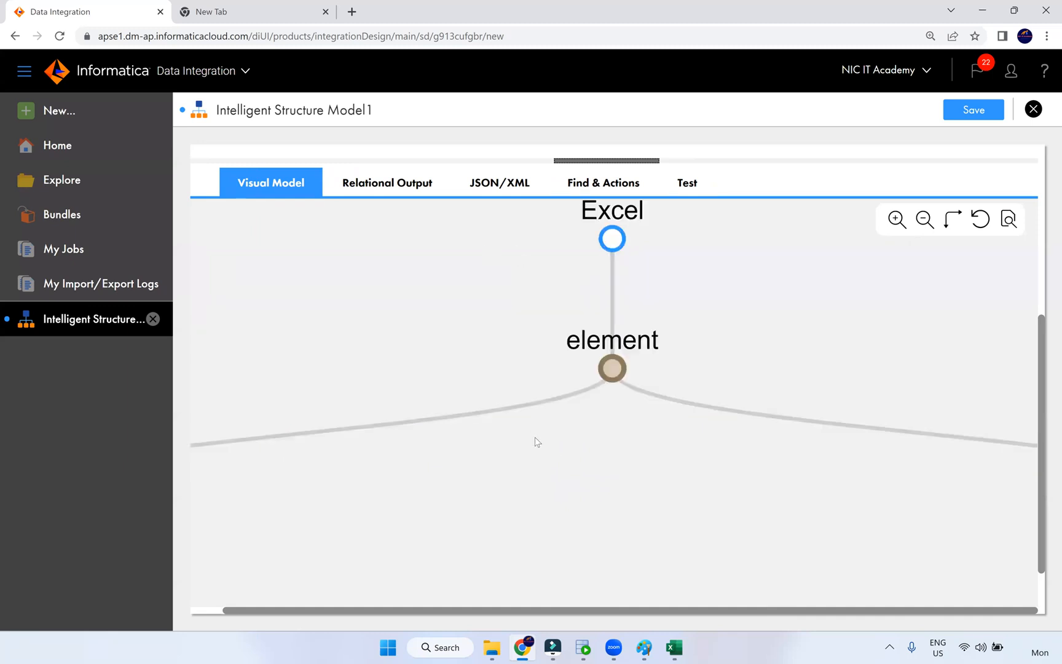
scroll(538, 450, down, 2)
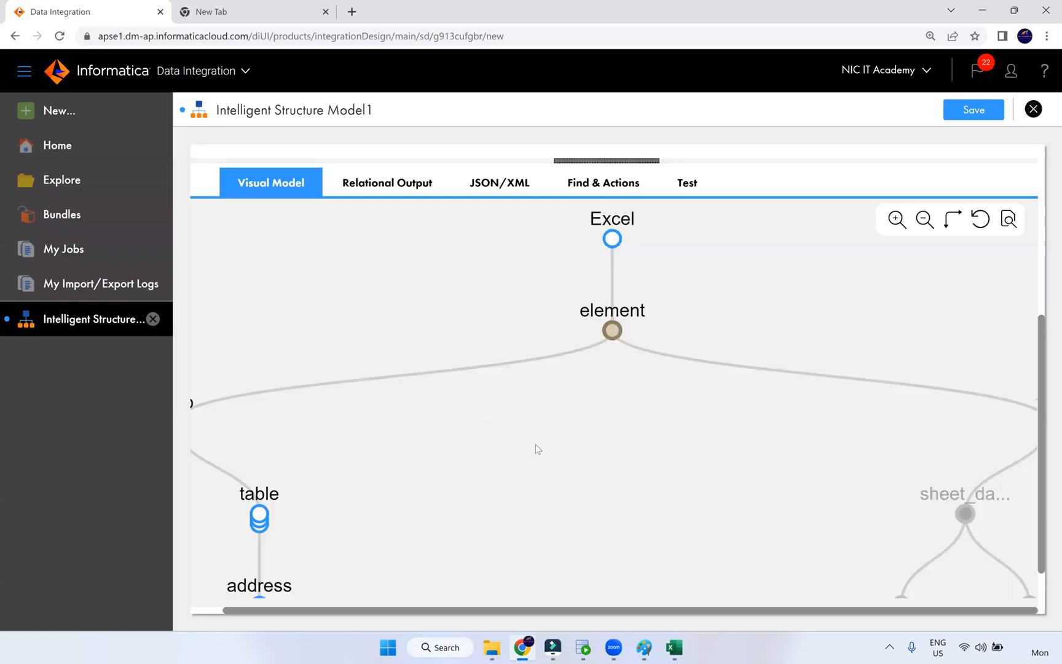
scroll(538, 449, down, 1)
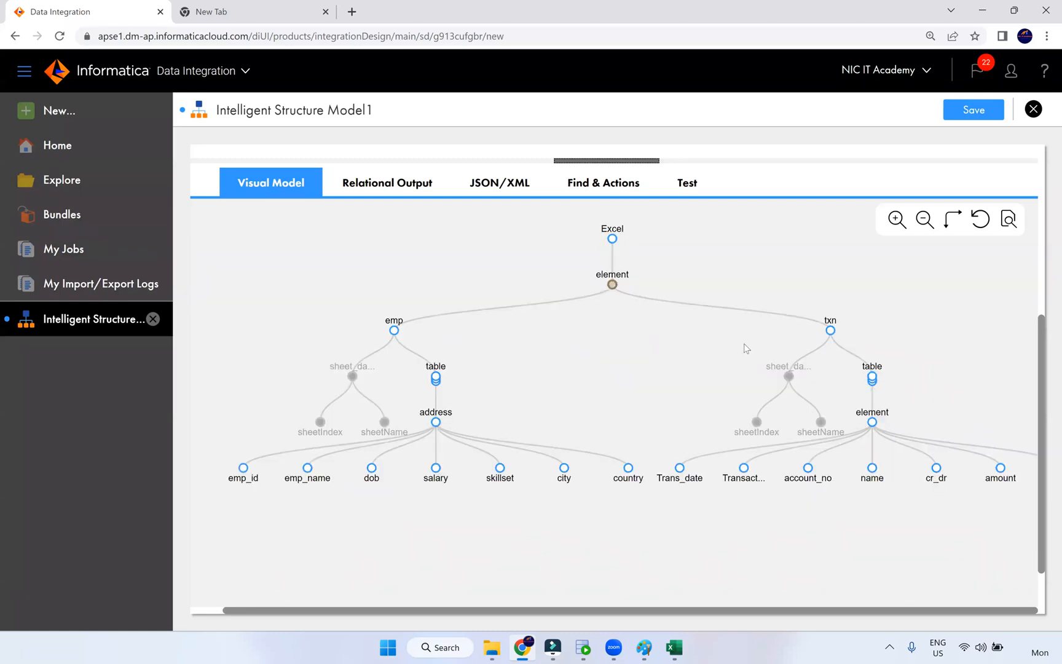
drag(1042, 324, 1047, 143)
- Save the emp_txn_excel structure model, zoom the page out, and open the New Asset dialog
click(974, 110)
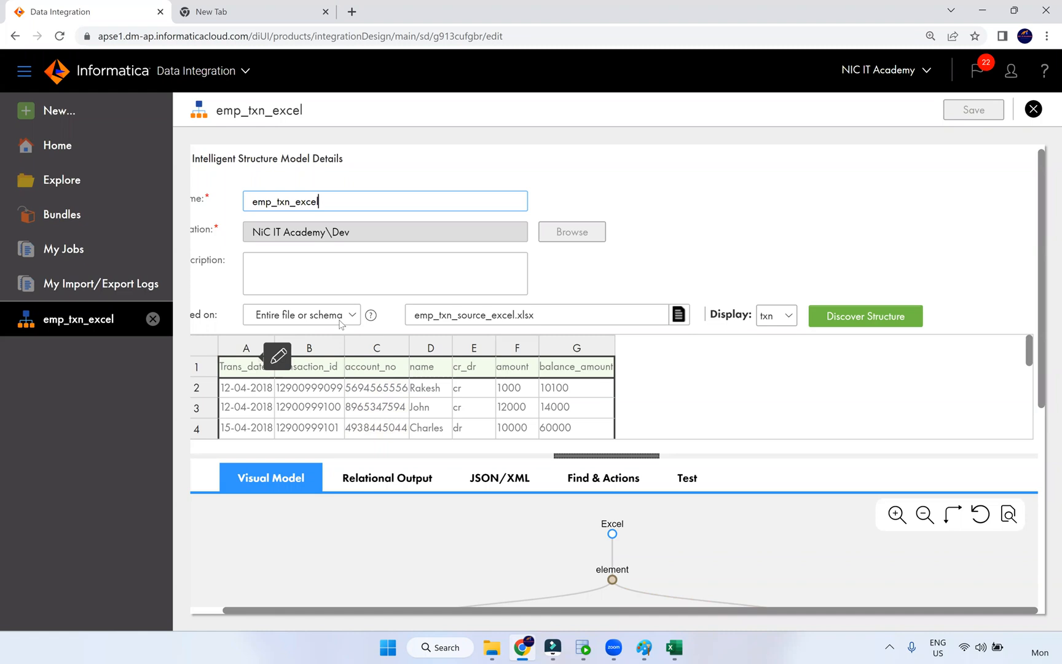
click(702, 262)
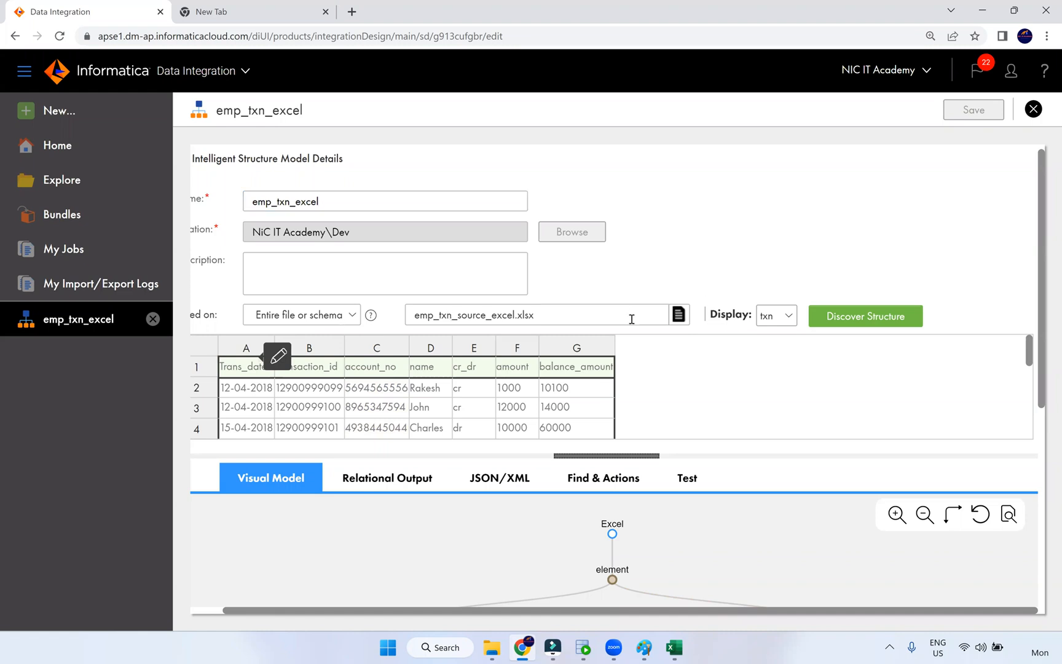
scroll(482, 351, down, 3)
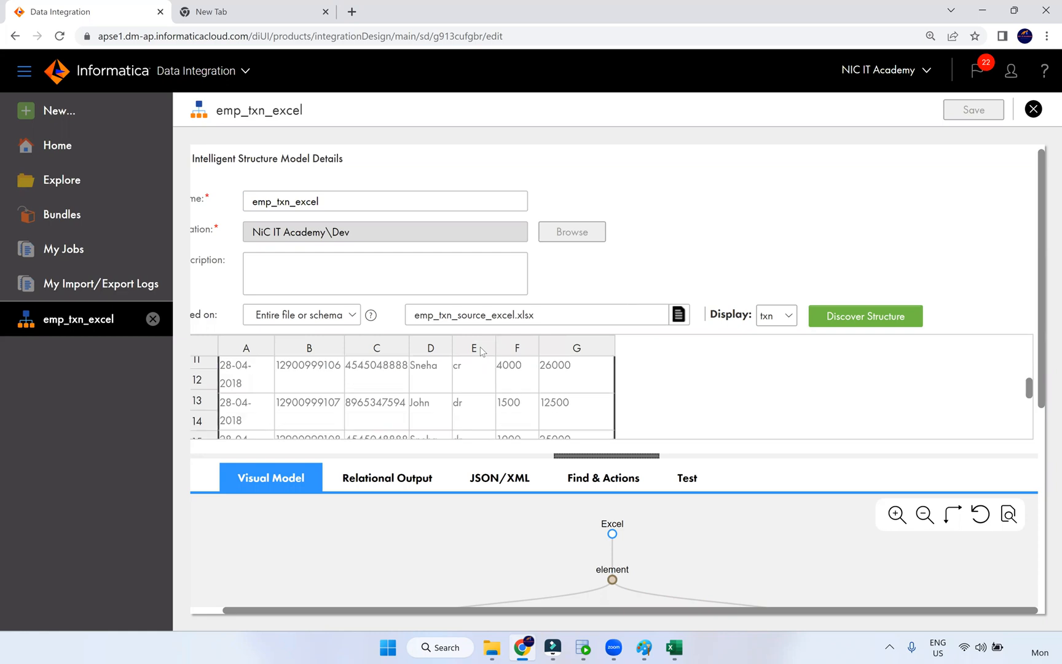
key(ctrl+minus)
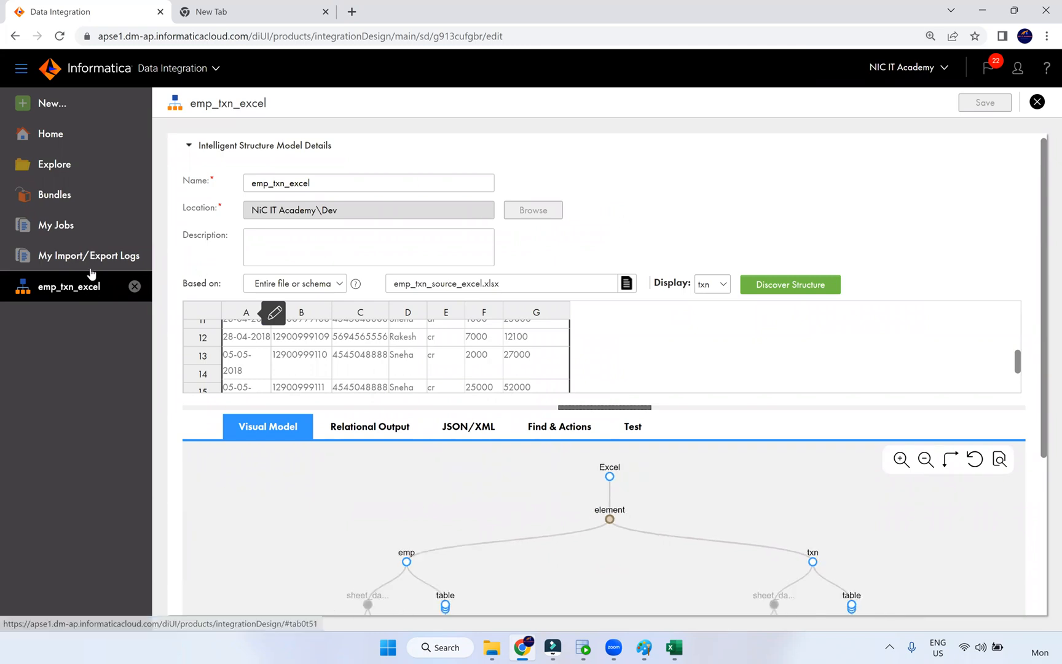
click(123, 115)
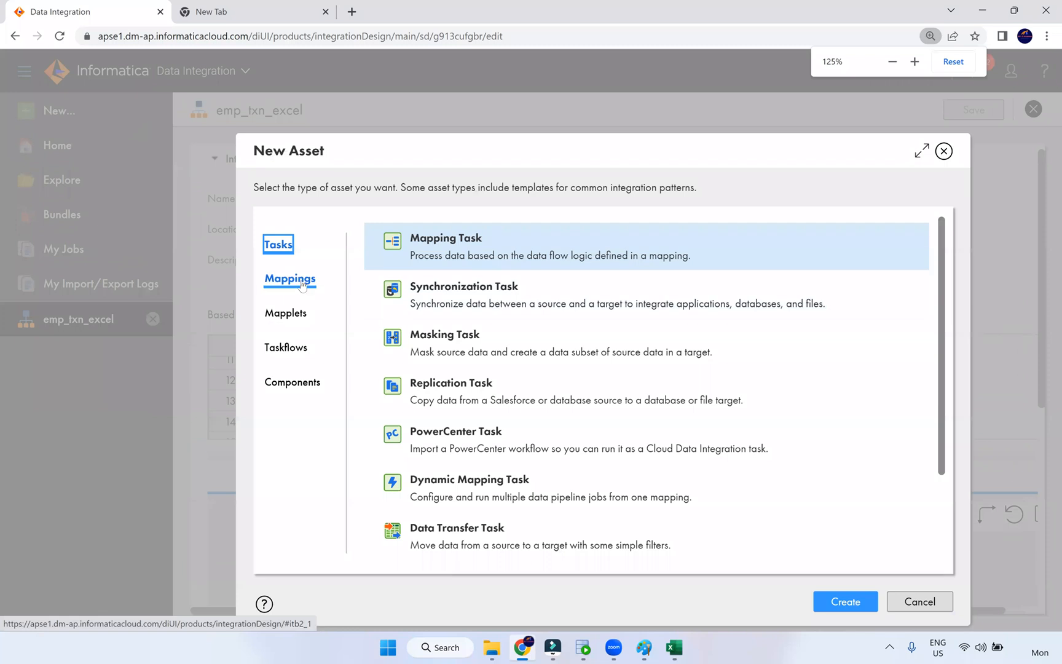
- Create the new mapping Mapping2 and view its Source node properties
click(300, 283)
click(845, 603)
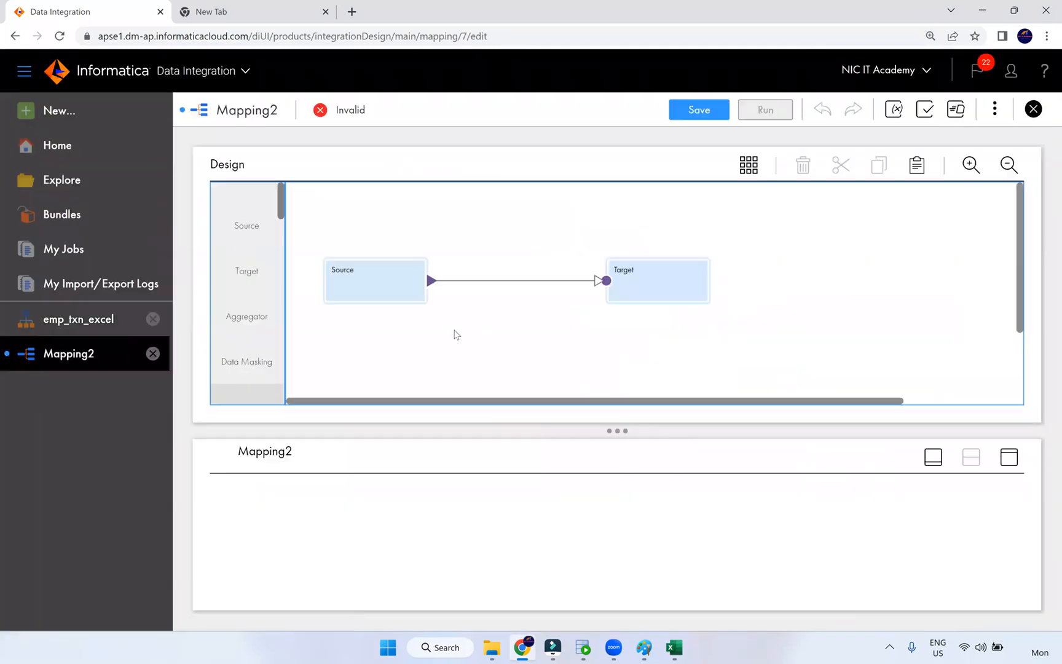
click(381, 299)
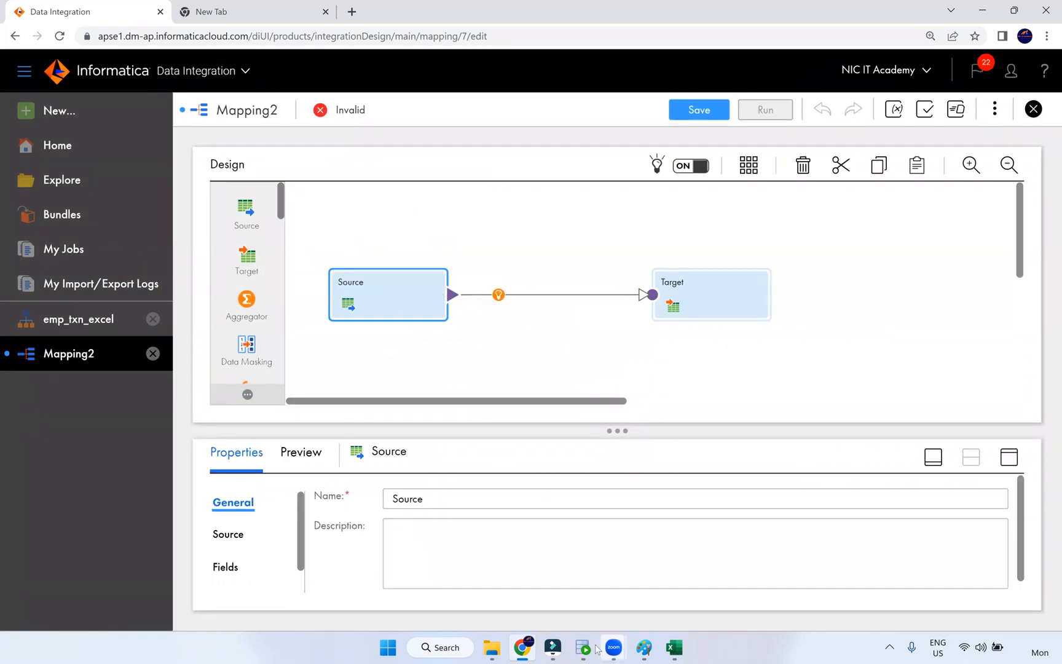
click(653, 651)
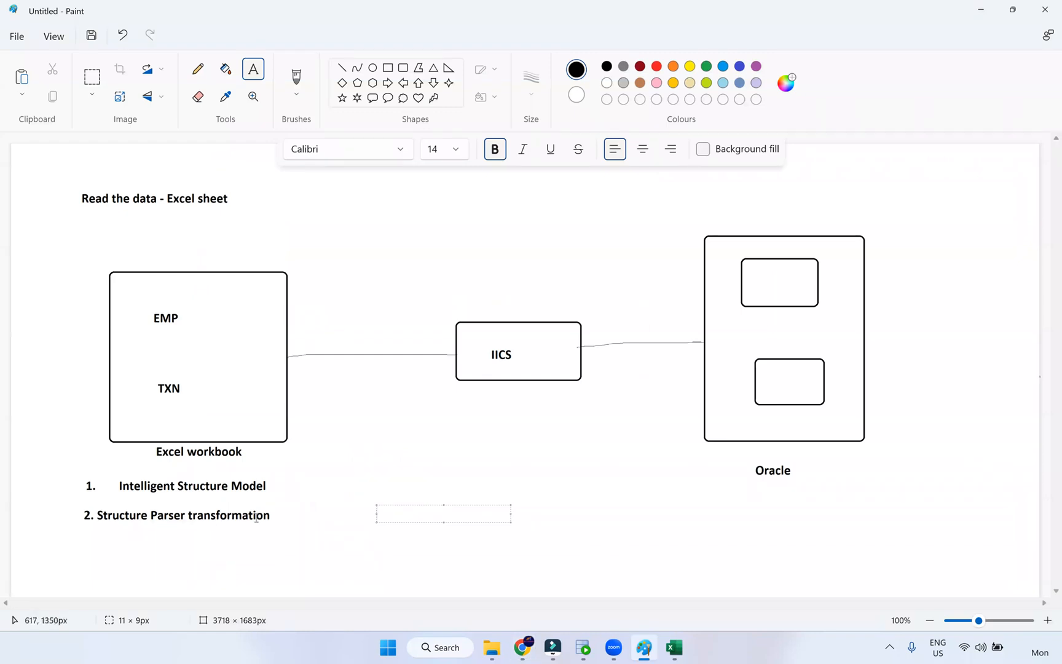
key(alt+Tab)
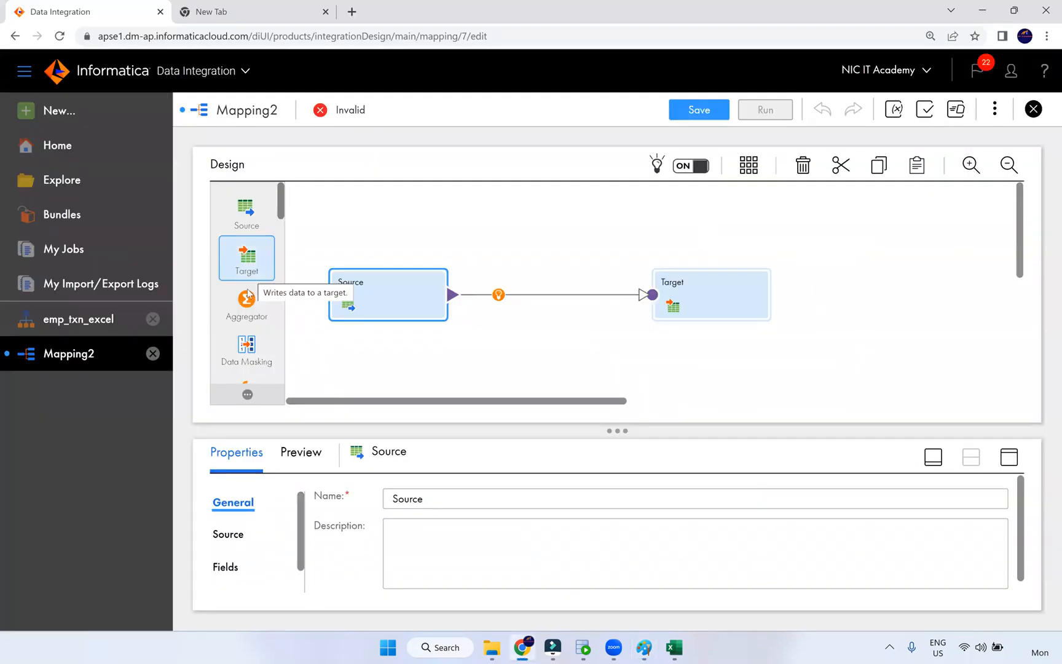
- Drag a Structure Parser above the Source–Target link and move Target further right
scroll(246, 302, down, 3)
scroll(257, 342, down, 5)
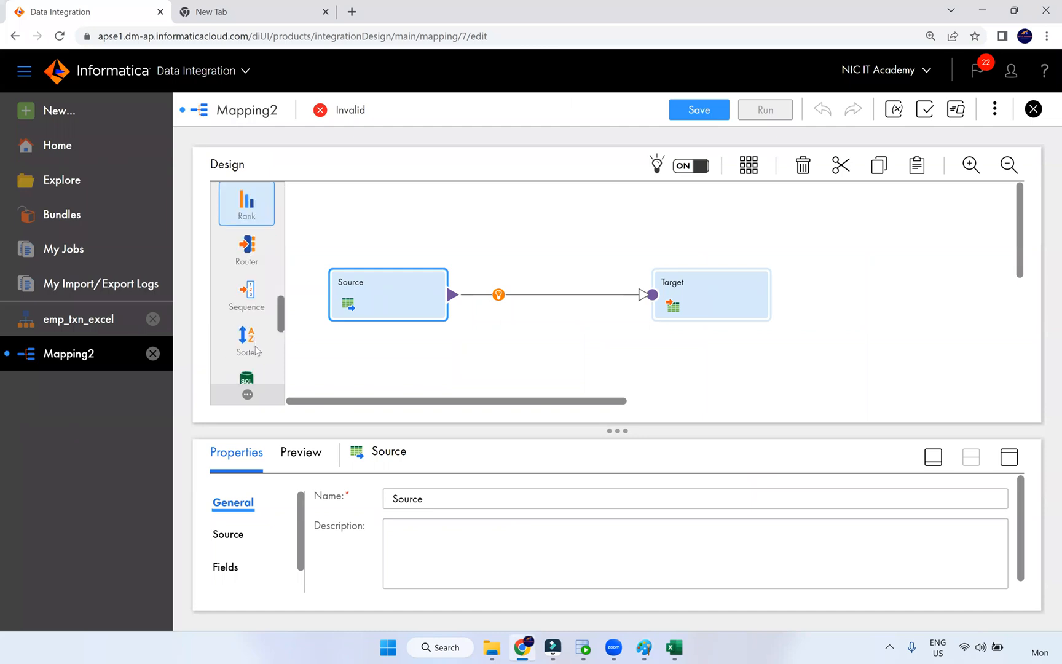
scroll(257, 351, down, 2)
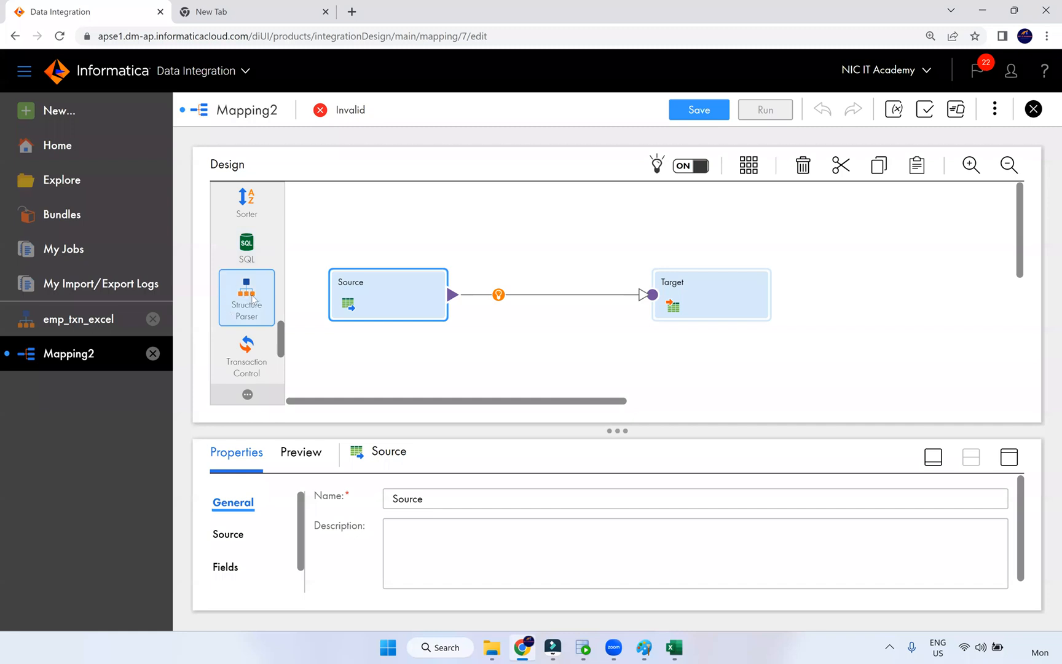
drag(240, 290, 497, 273)
drag(634, 291, 734, 287)
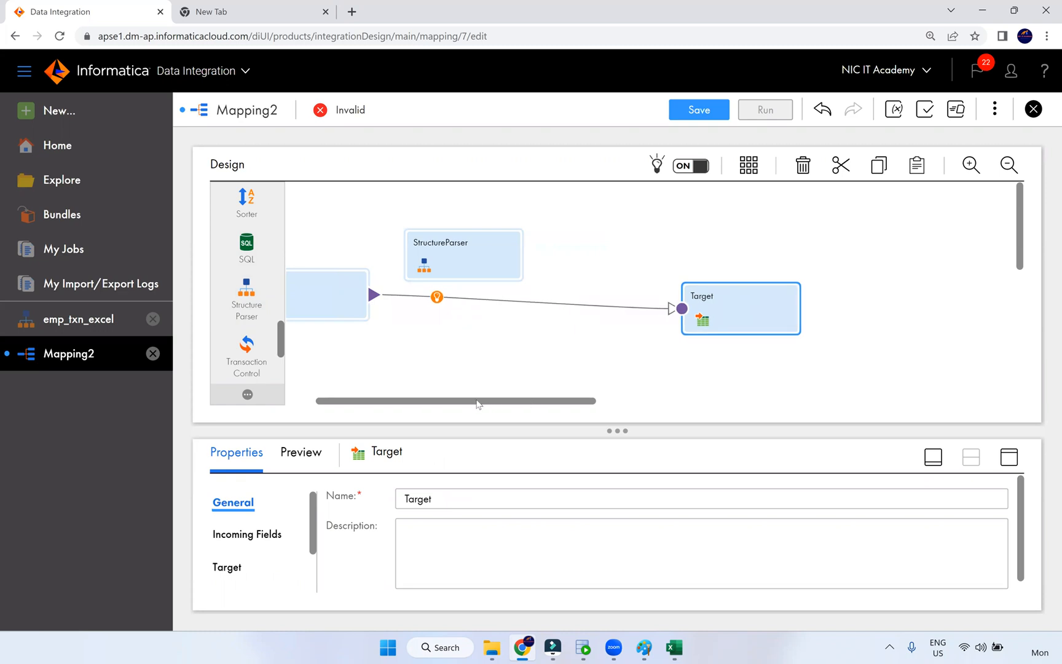
drag(414, 400, 385, 400)
click(395, 321)
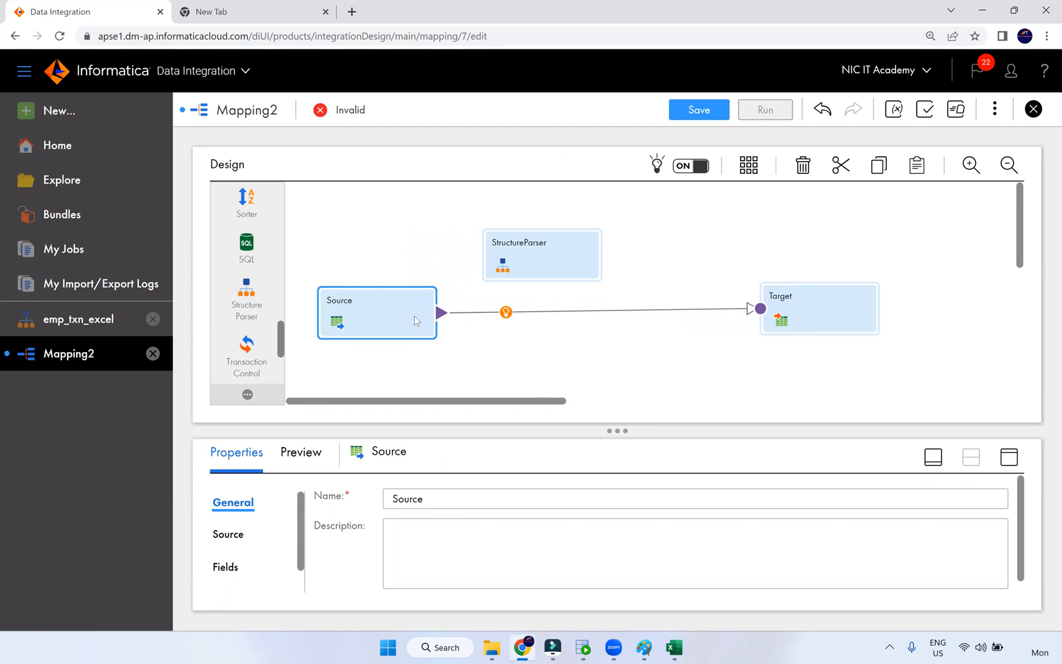
click(492, 648)
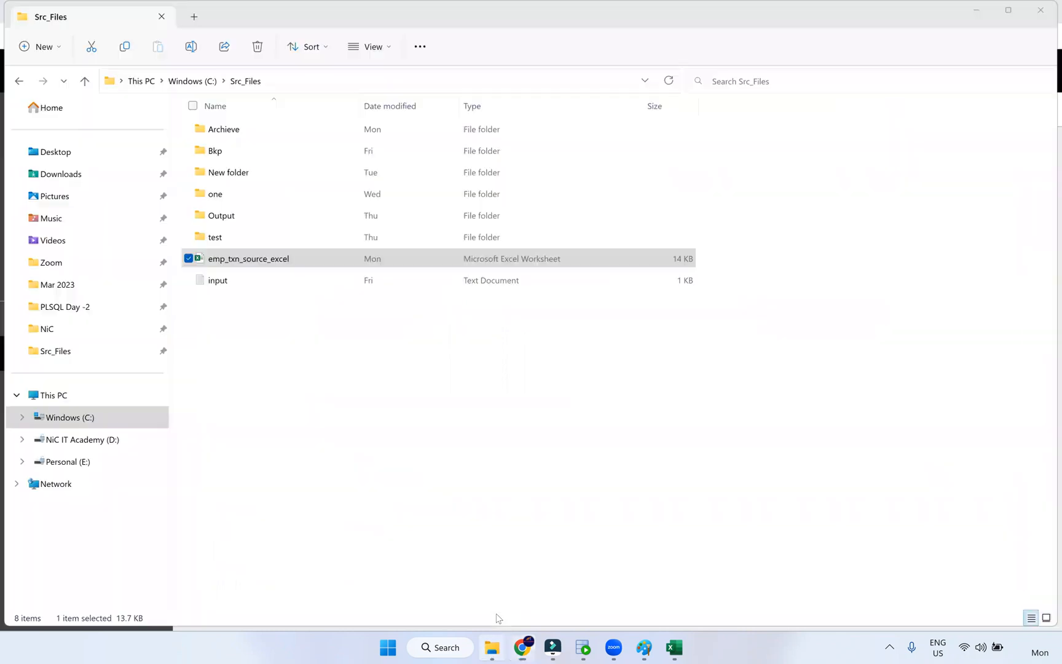
- Open input.txt and replace the D:\iics\IICS_SRC_FILE folder with C:\Src_Files in its path
click(224, 284)
key(Return)
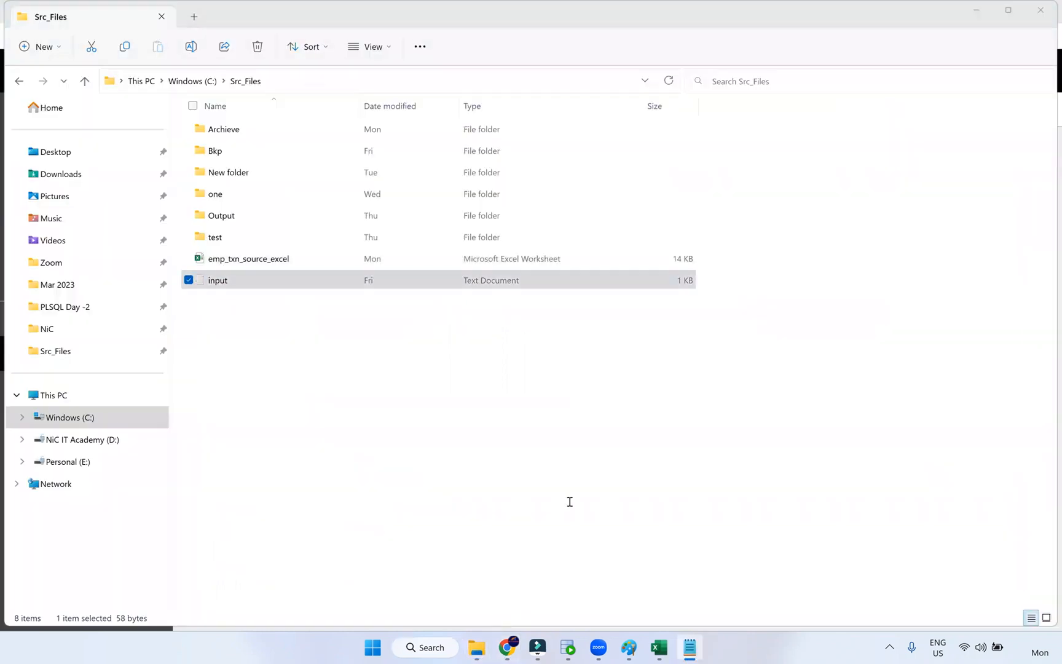
scroll(421, 362, up, 12)
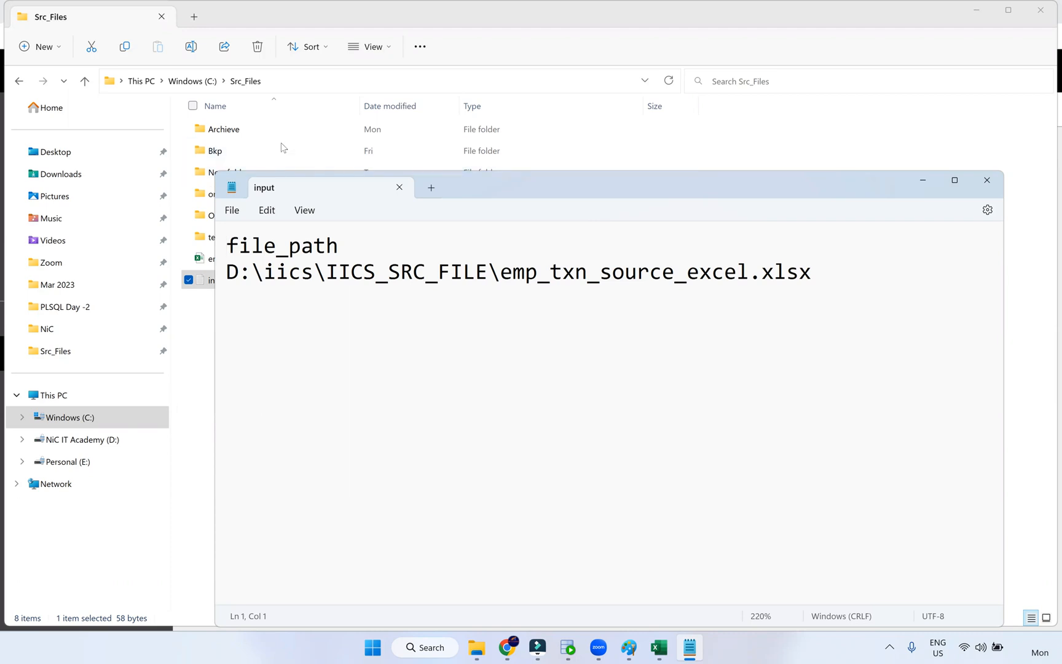
click(276, 88)
click(274, 81)
key(ctrl+c)
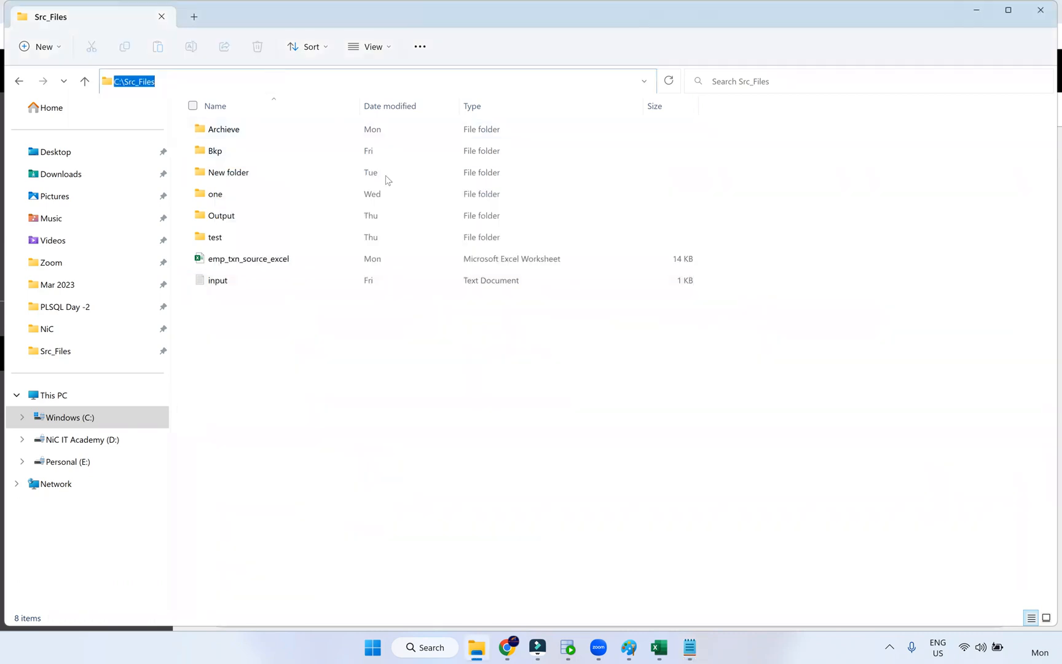
key(alt+Tab)
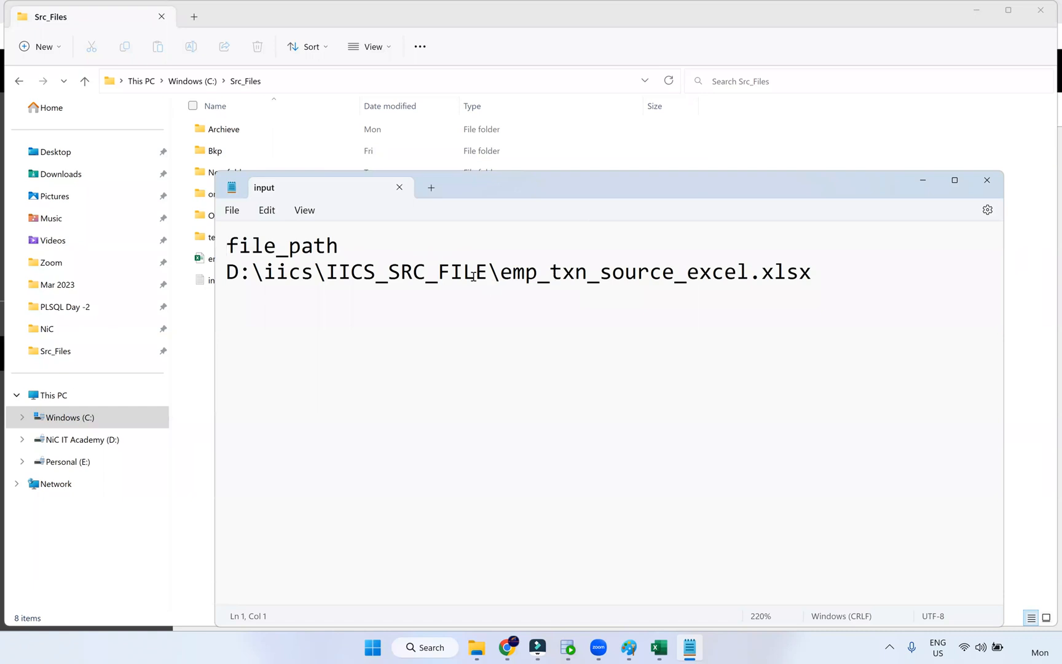
drag(483, 272, 227, 273)
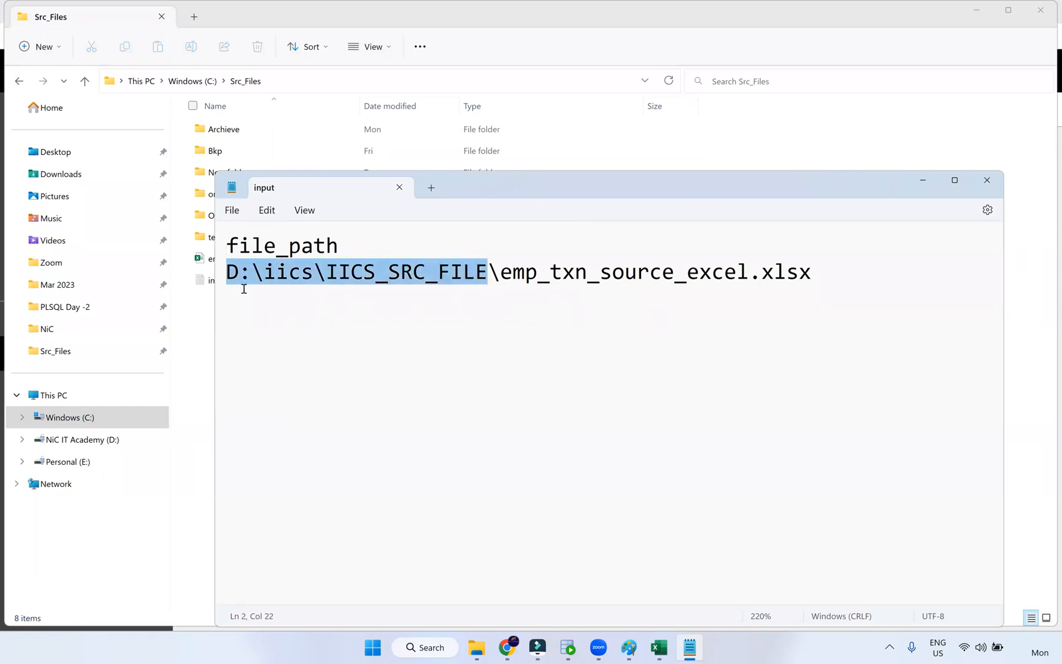
key(ctrl+v)
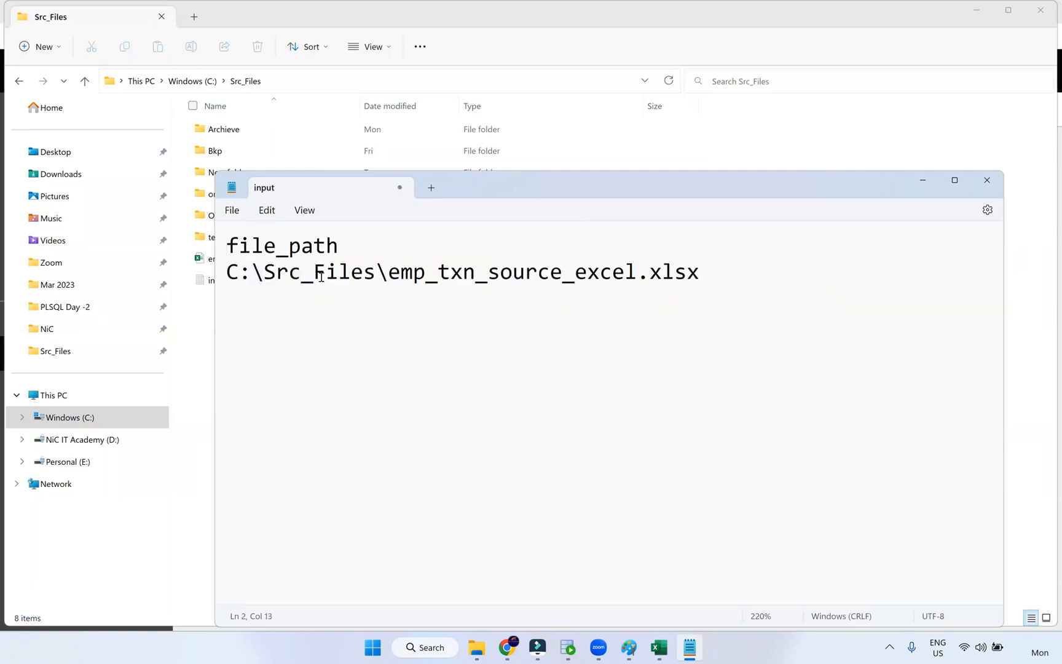
- Check the edited path against emp_txn_source_excel's properties, confirming the .xlsx file type
drag(265, 272, 277, 272)
drag(391, 278, 386, 278)
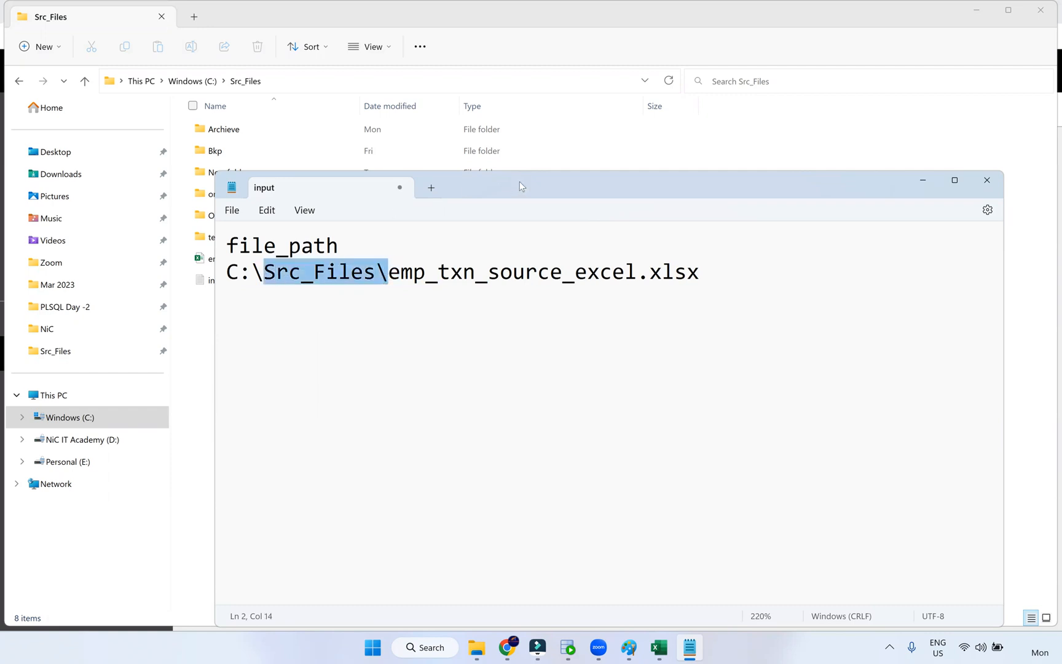
drag(520, 184, 477, 306)
drag(658, 395, 611, 399)
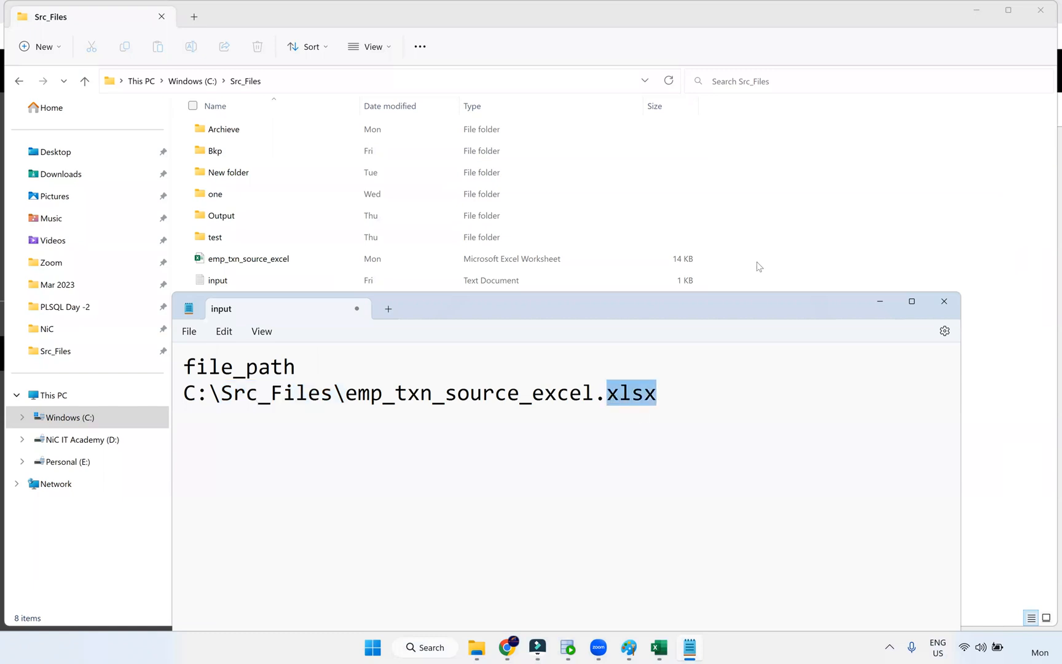
click(263, 261)
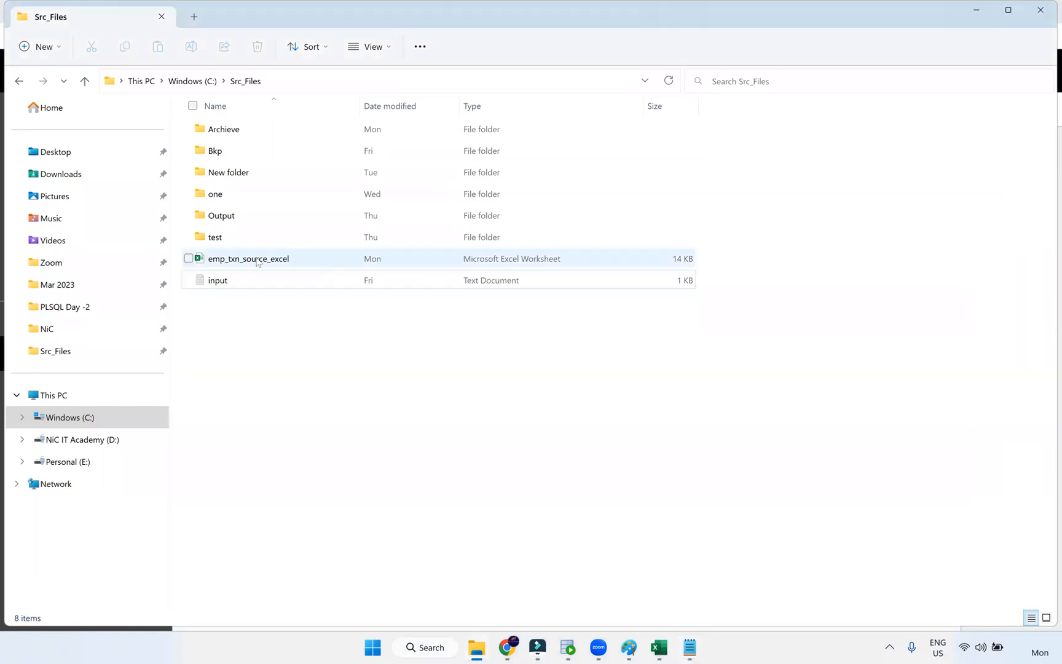
right_click(258, 263)
click(325, 420)
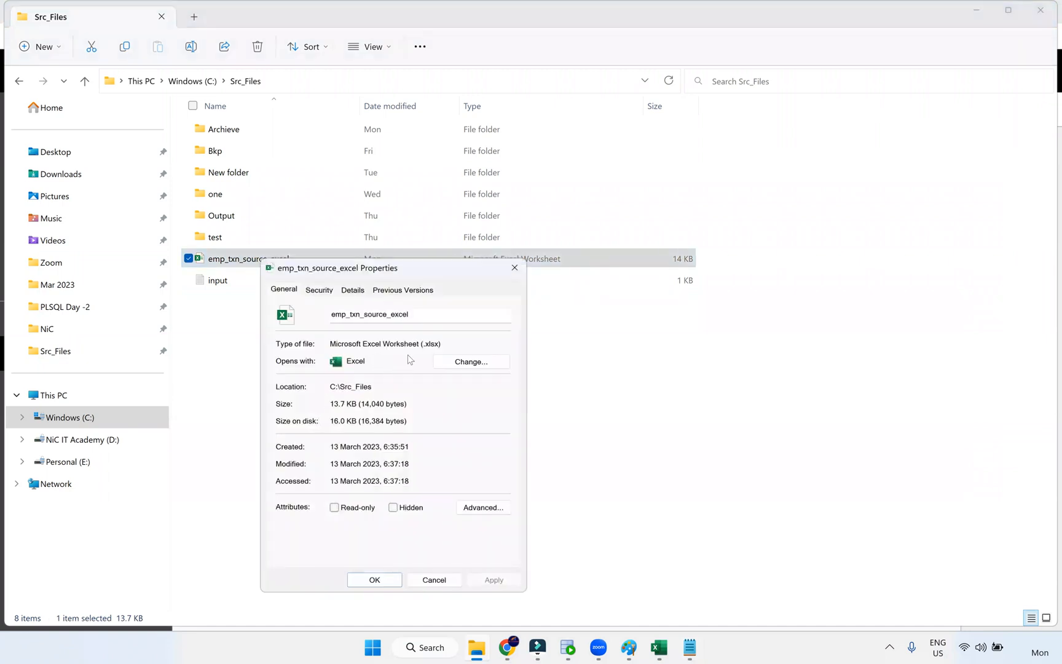
double_click(422, 345)
click(454, 583)
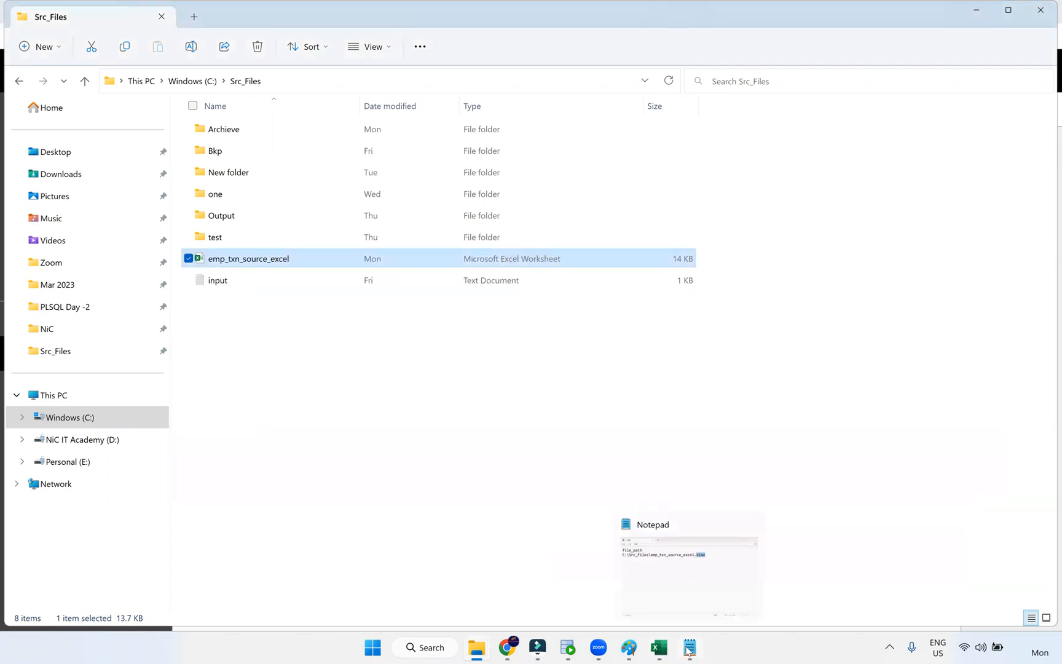
- Save input.txt and close Notepad
click(689, 649)
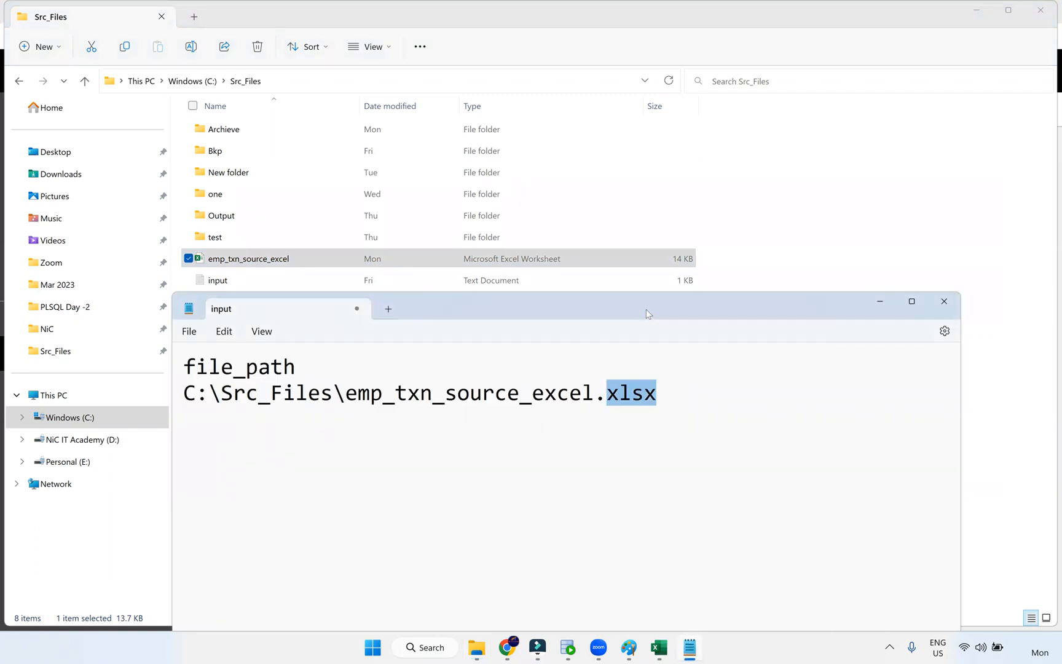
click(137, 215)
click(159, 300)
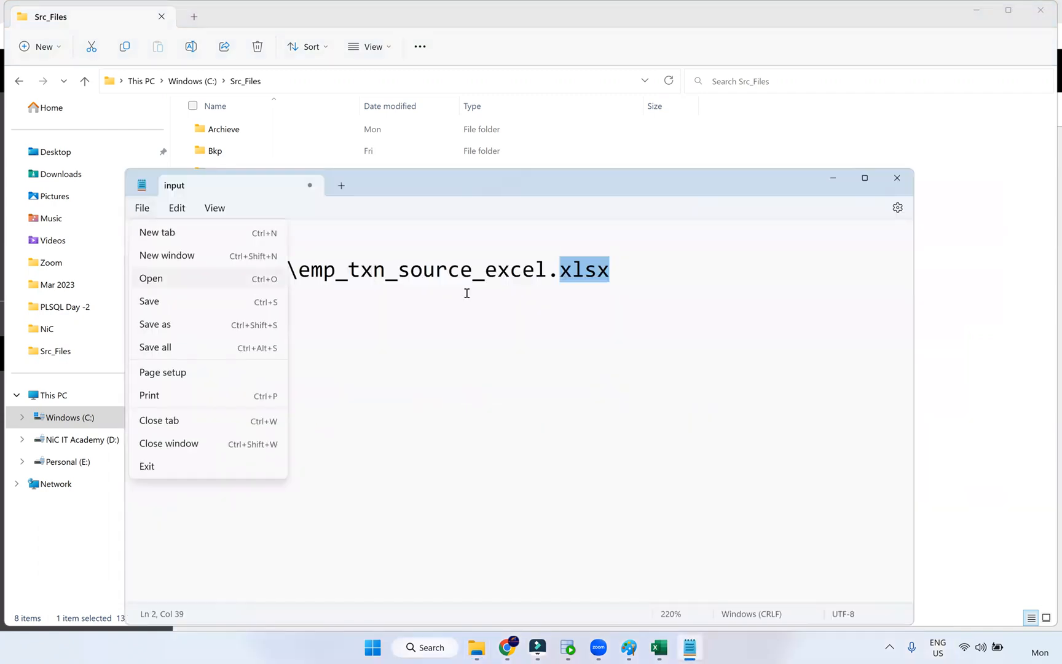
click(896, 179)
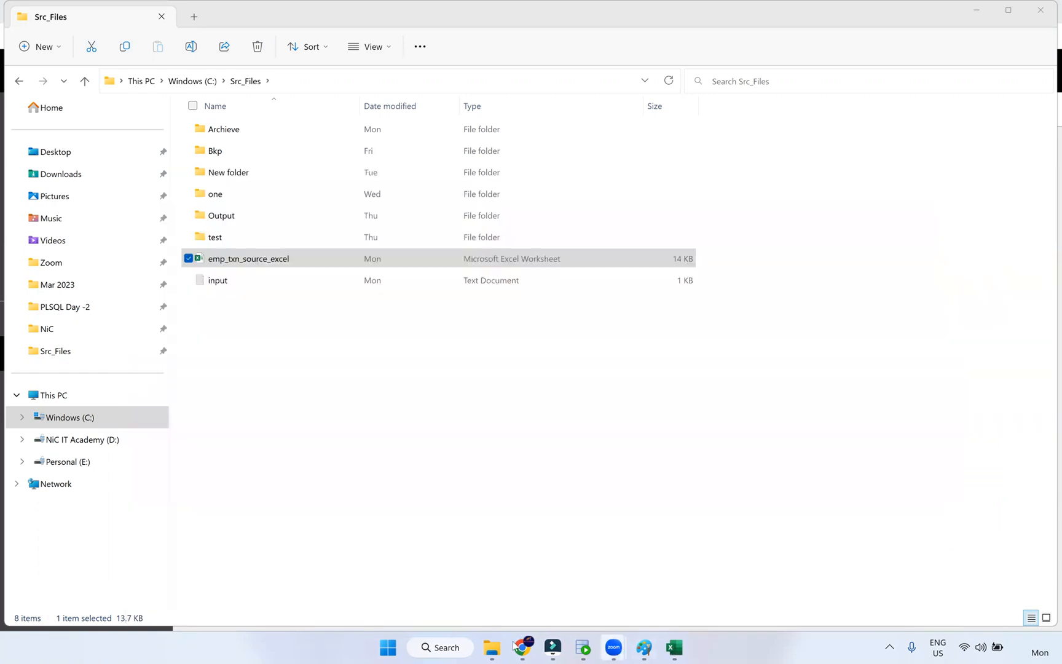
- Switch the Mapping2 Source connection to S_FF_Connection (Flat File) and confirm the change
click(523, 651)
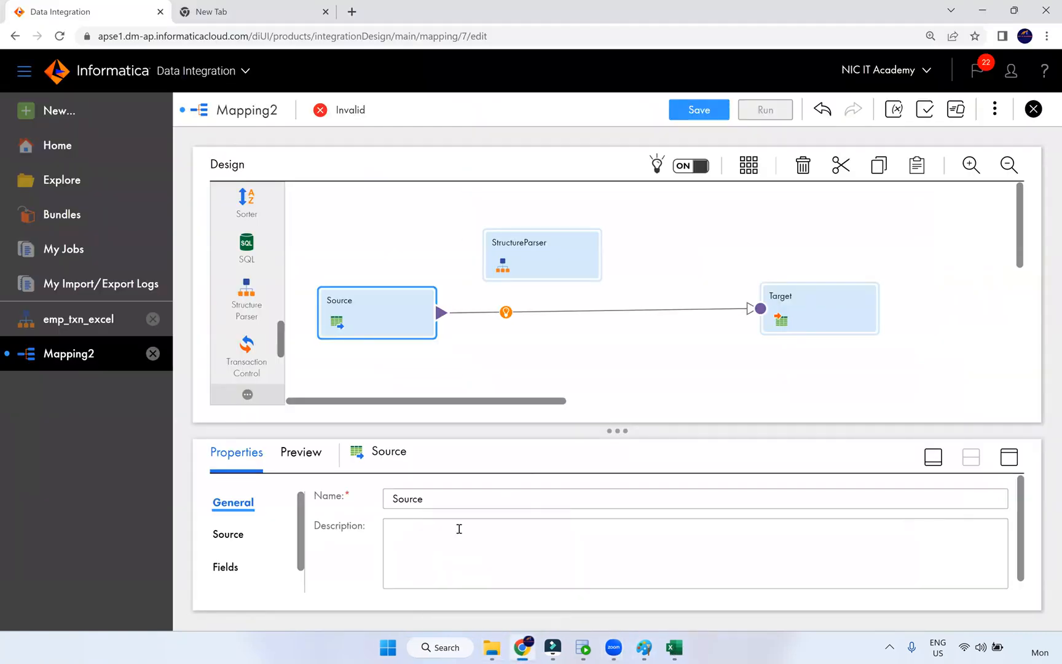
click(1009, 457)
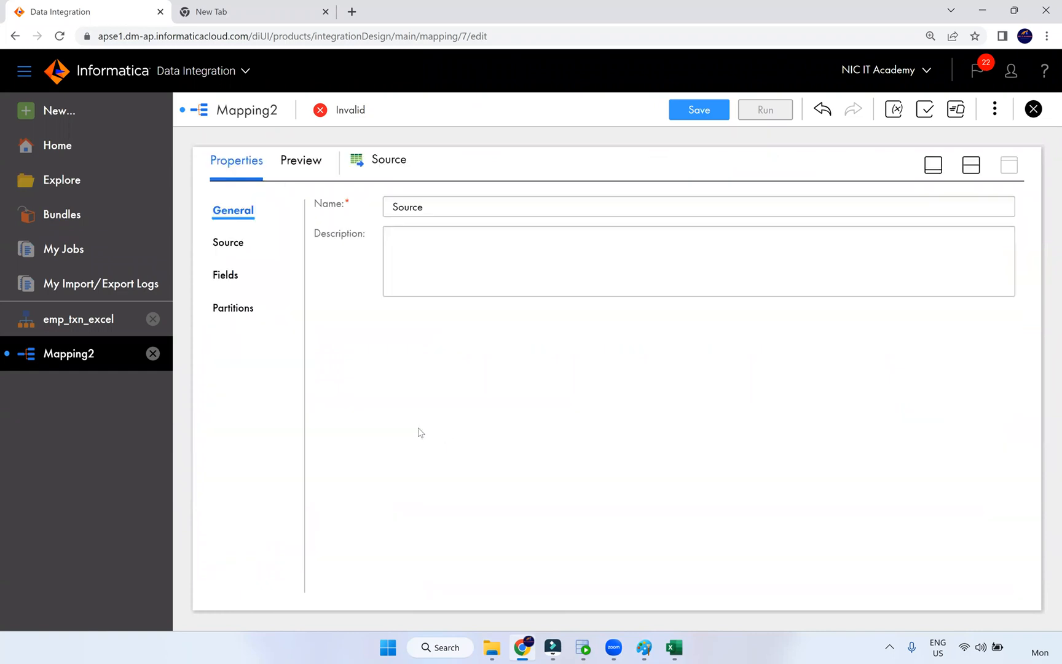
click(229, 243)
click(458, 245)
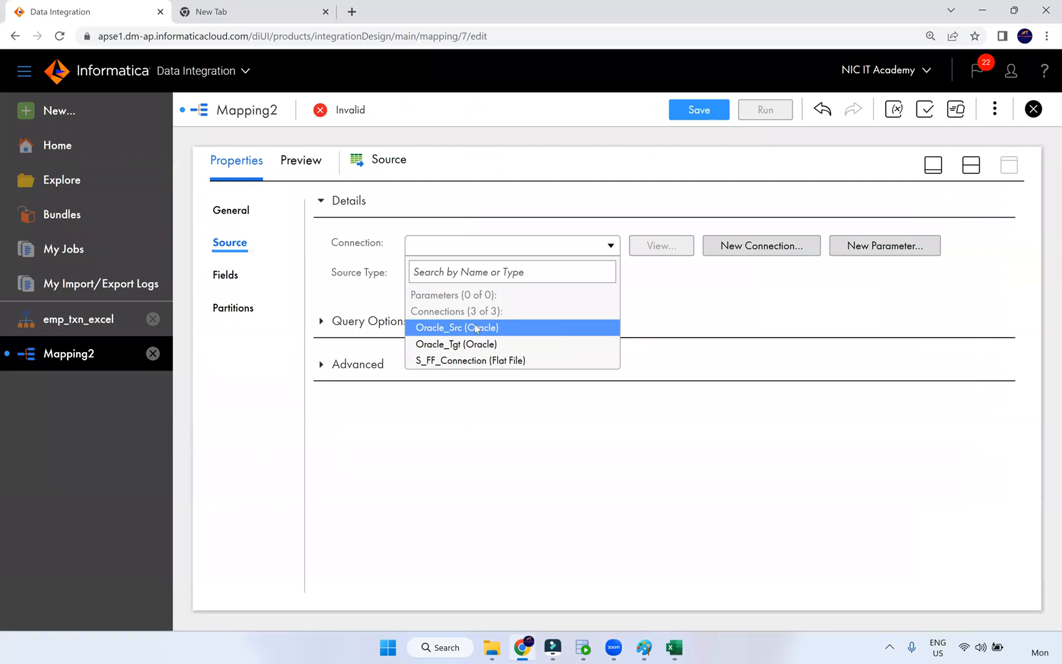
click(475, 328)
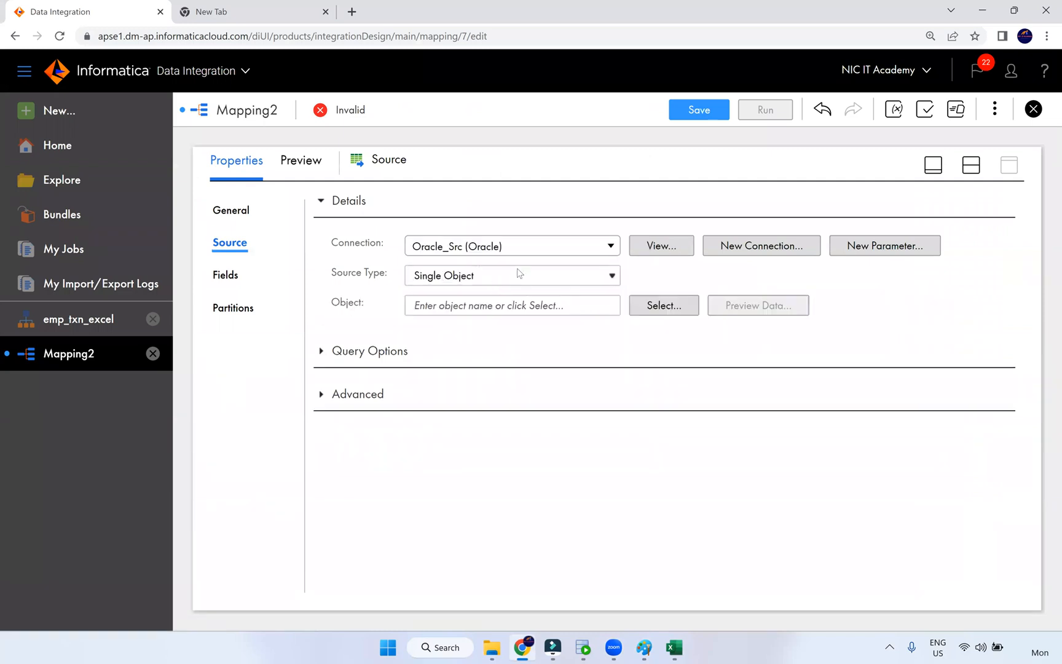
click(522, 255)
click(498, 364)
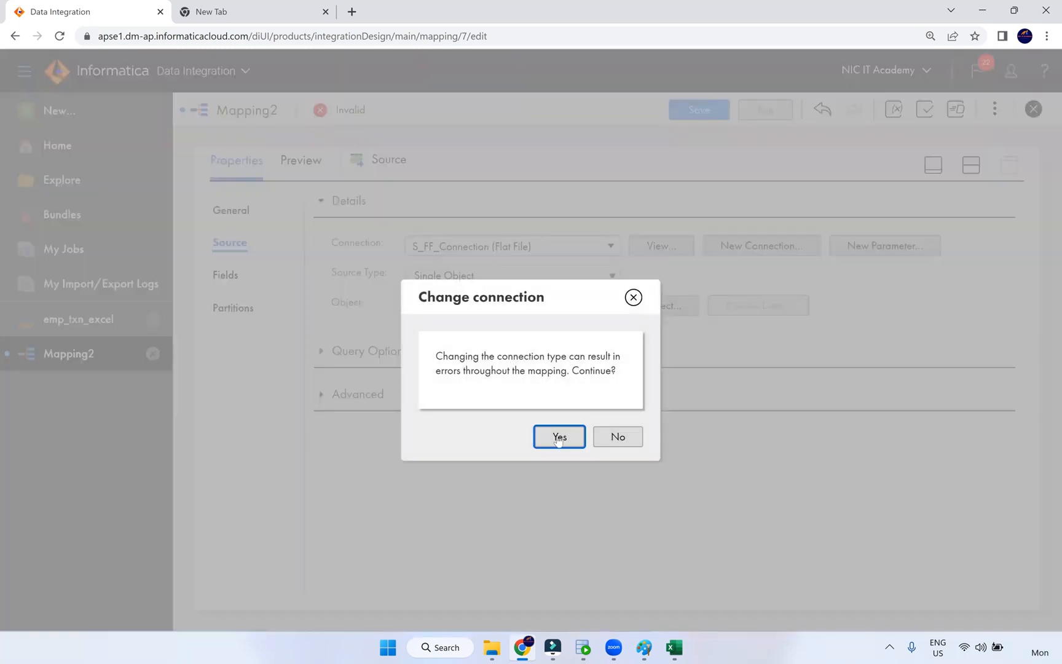
click(557, 437)
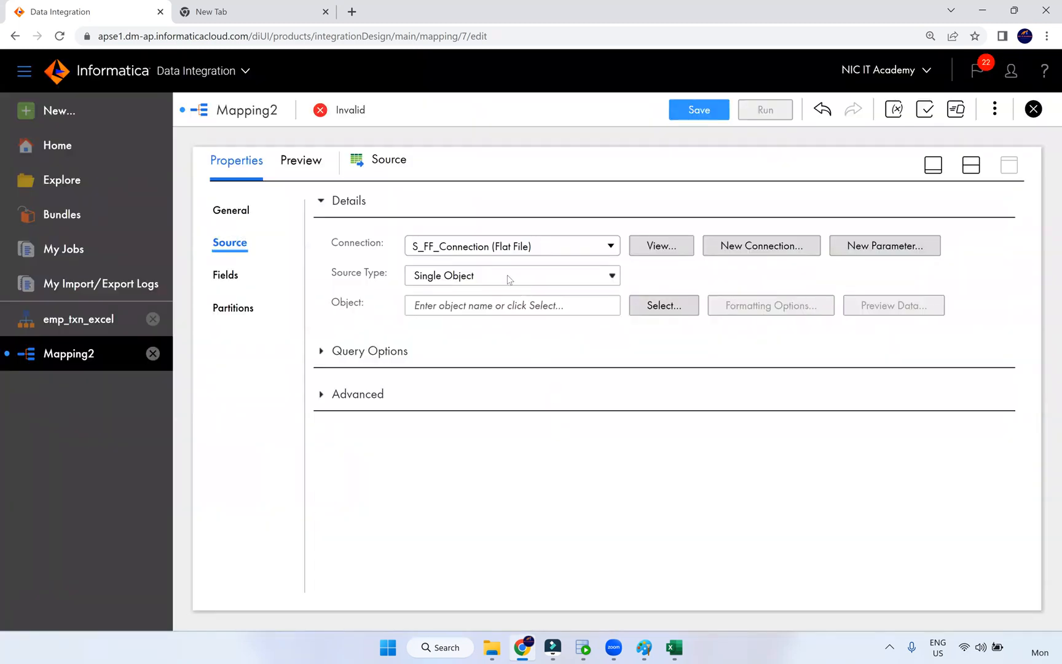
- Select input.txt as the Source object and return to the design canvas
click(656, 306)
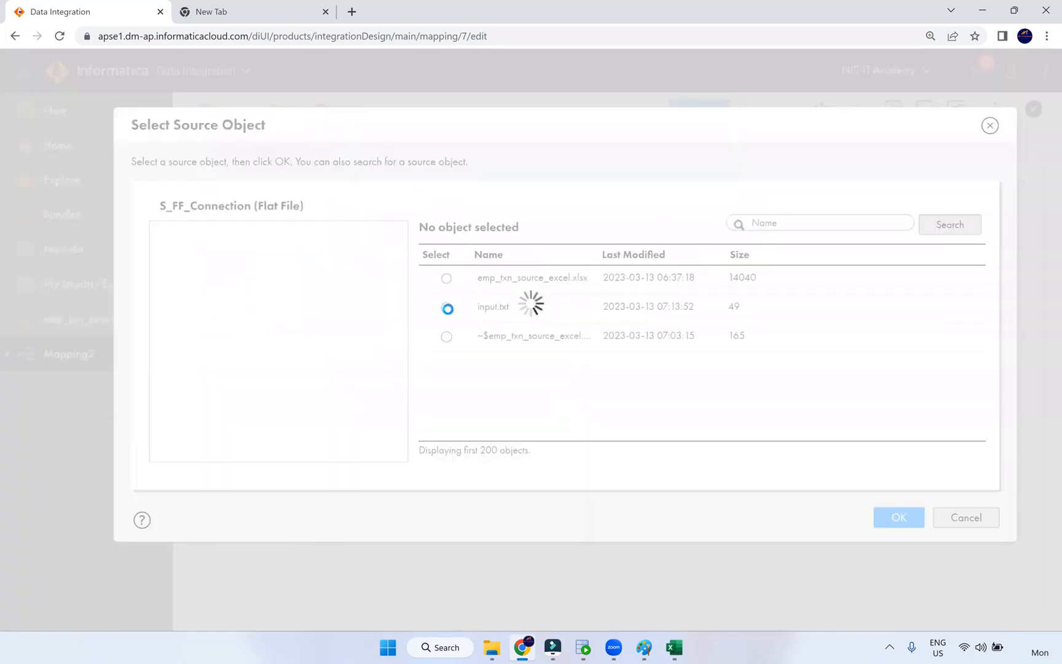
click(447, 308)
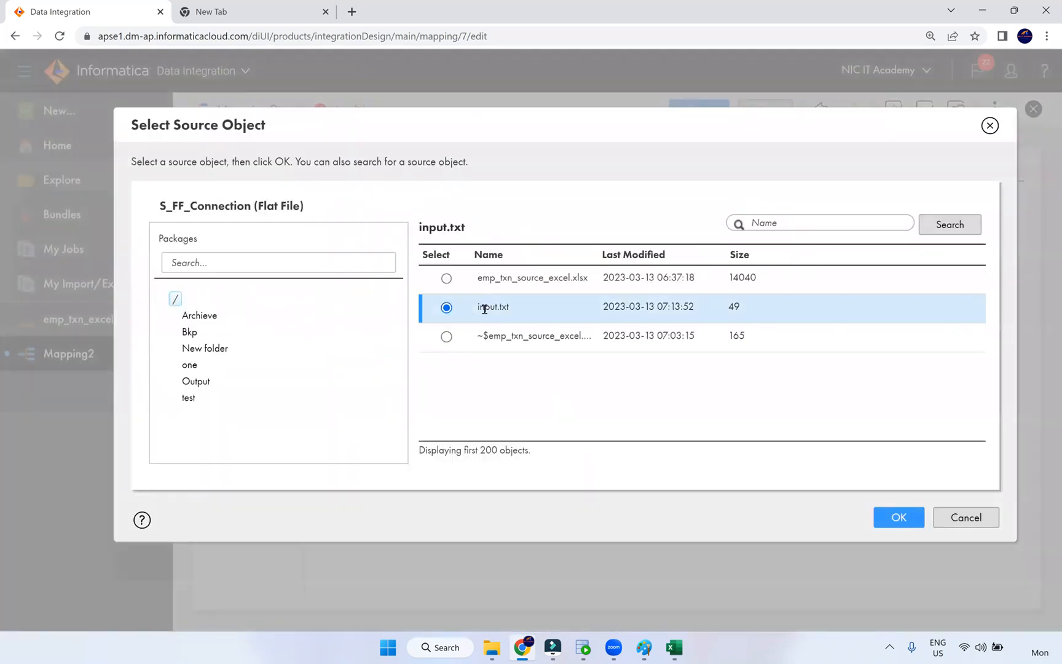
click(892, 522)
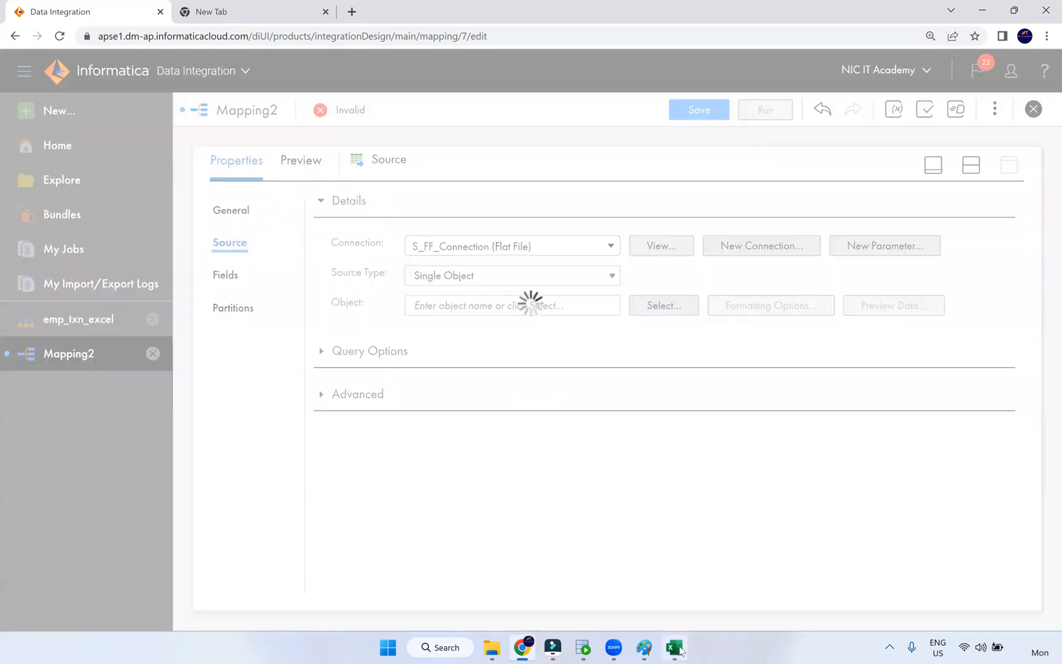
click(1036, 17)
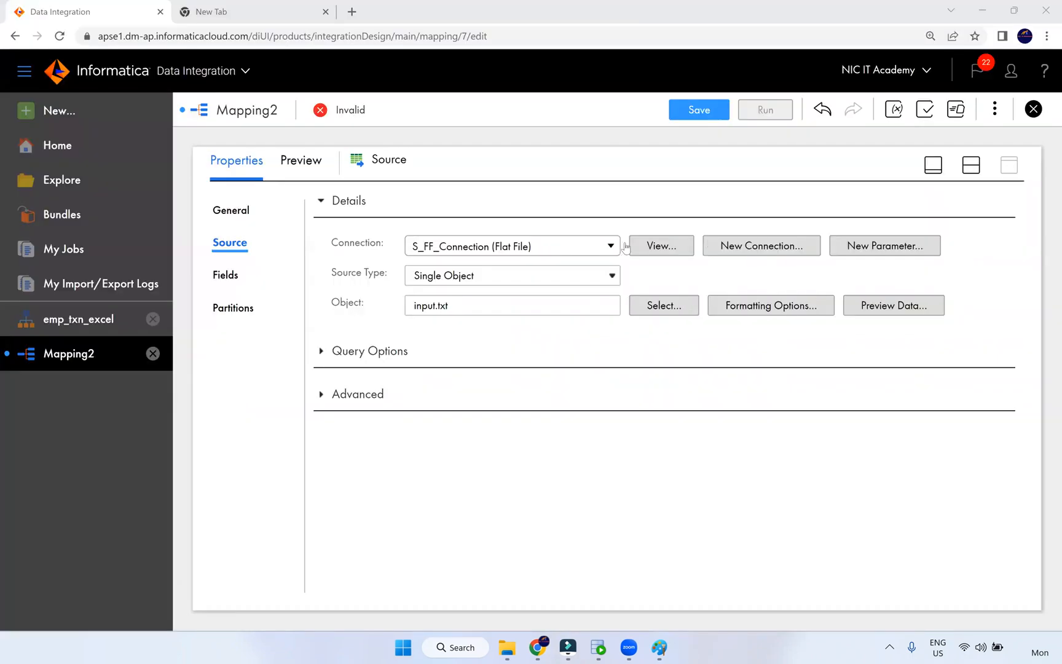
click(969, 173)
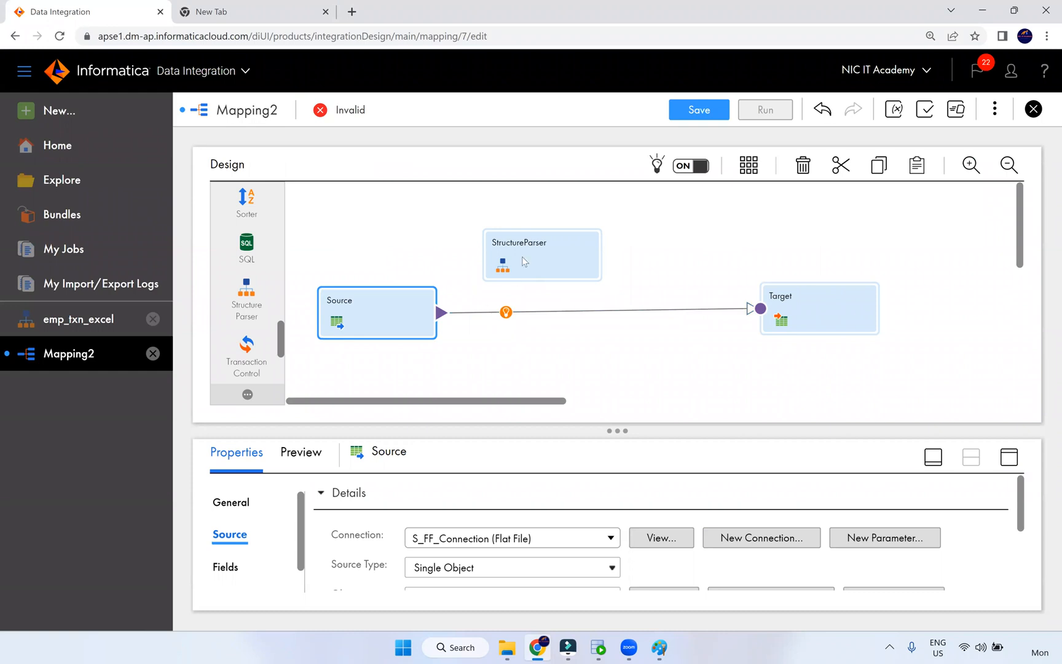
- Assign the emp_txn_excel structure model from NiC IT Academy > Dev to the StructureParser
click(526, 241)
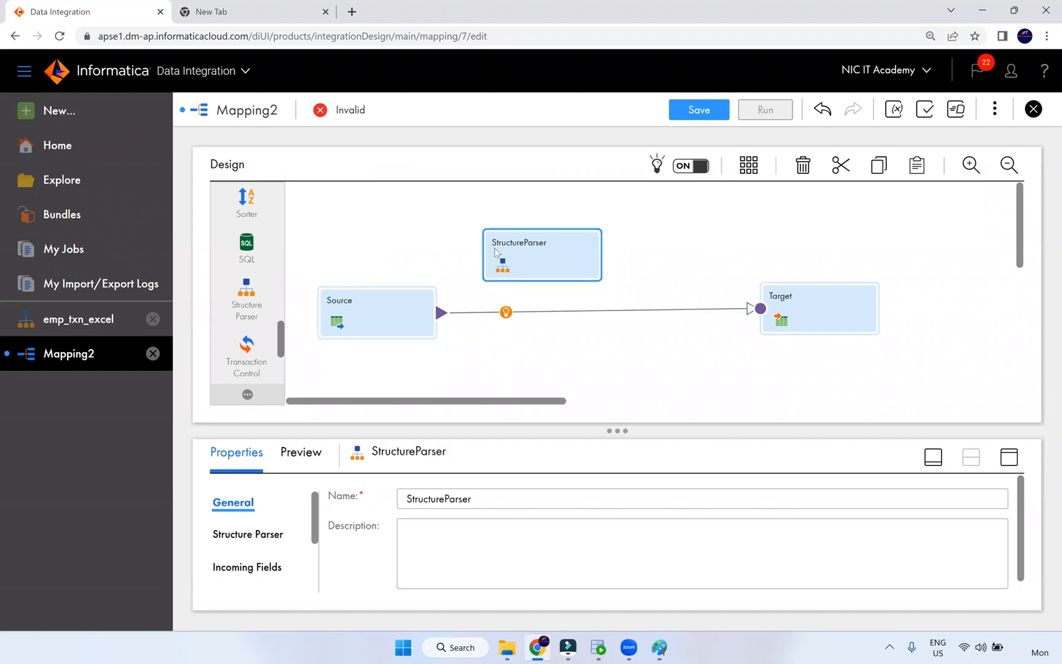
click(495, 65)
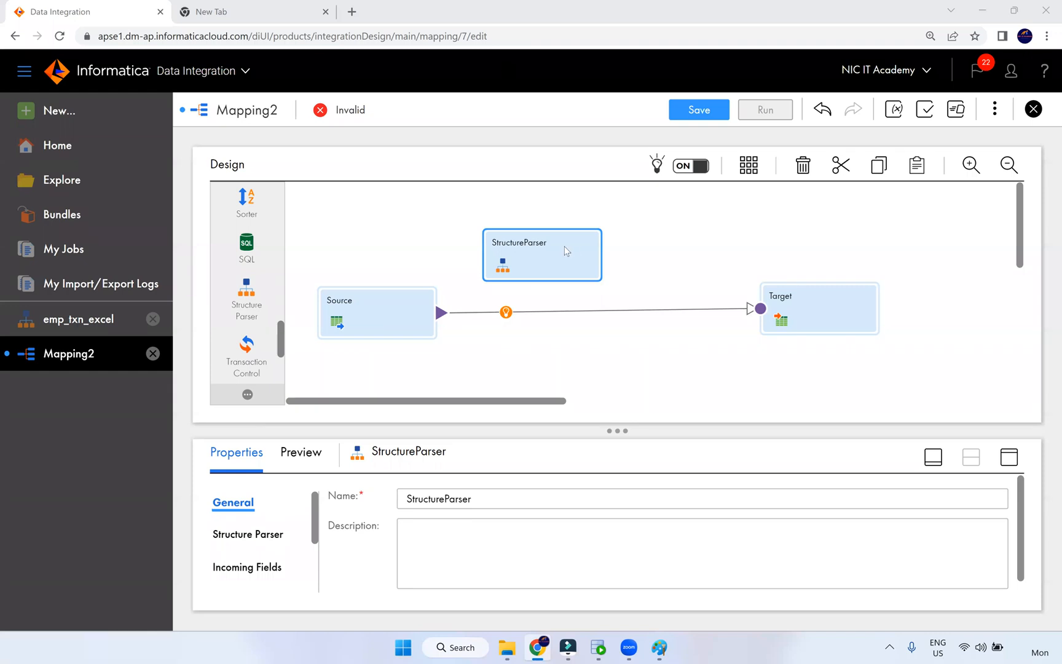
drag(554, 246, 584, 248)
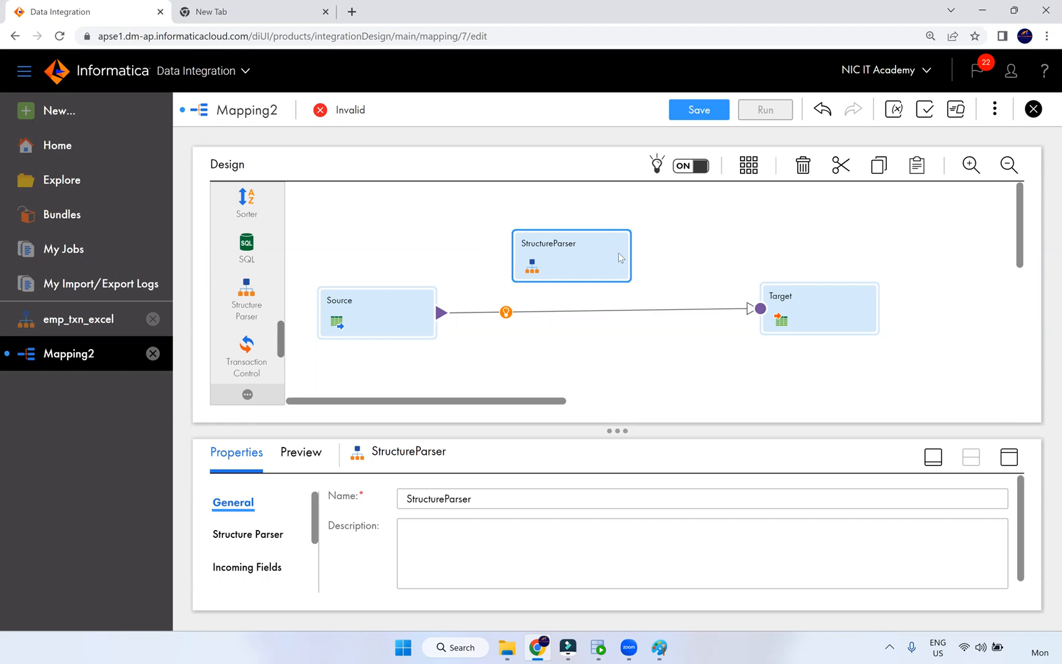
click(1010, 457)
click(259, 243)
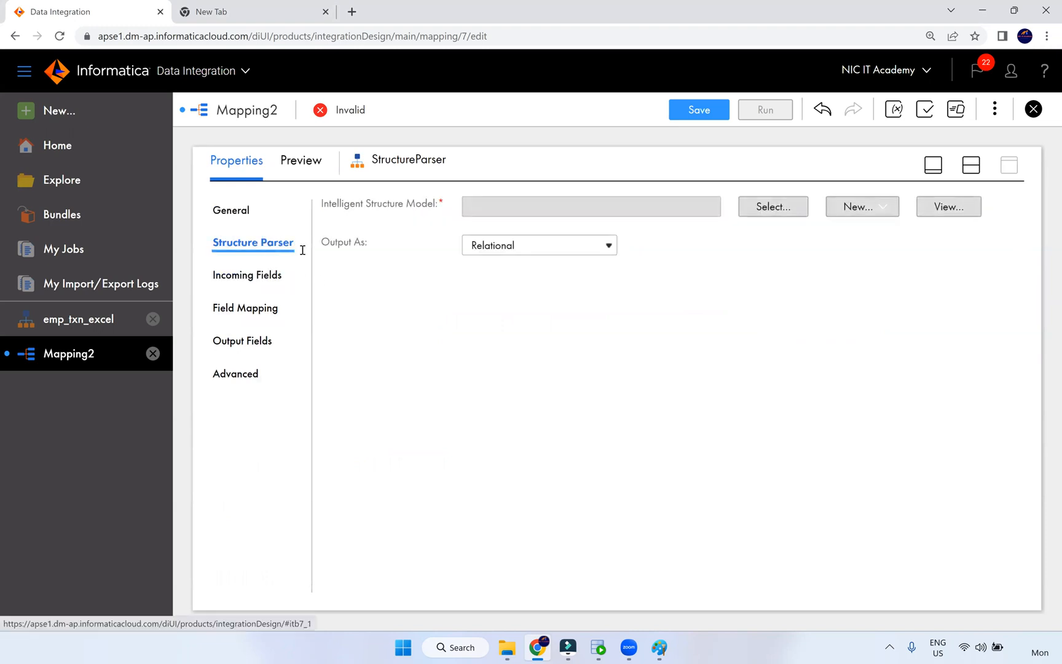
click(772, 210)
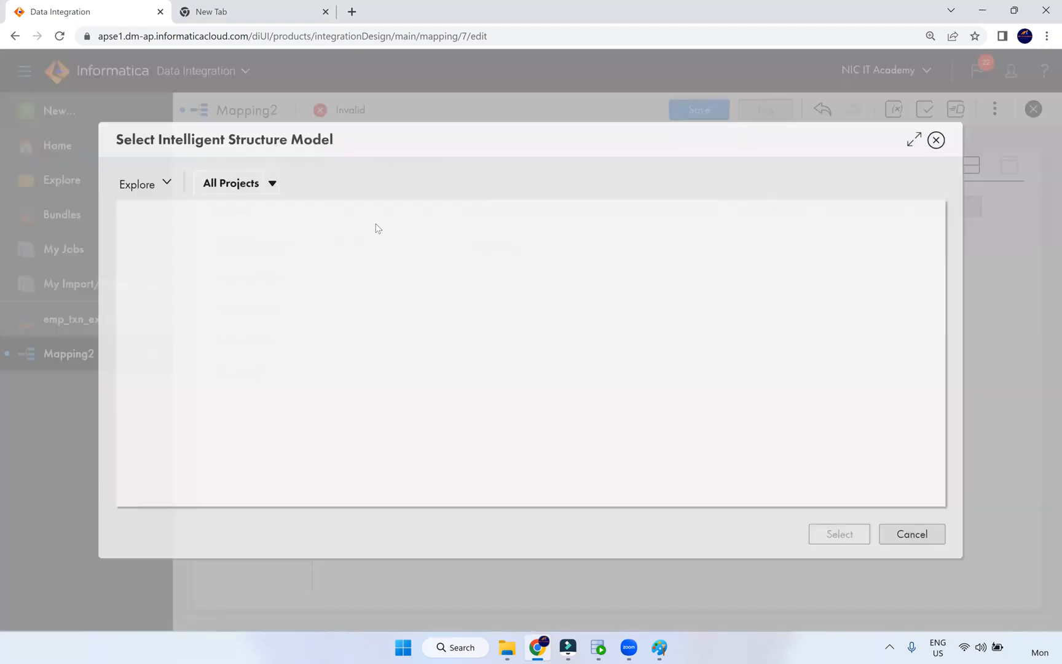
click(184, 344)
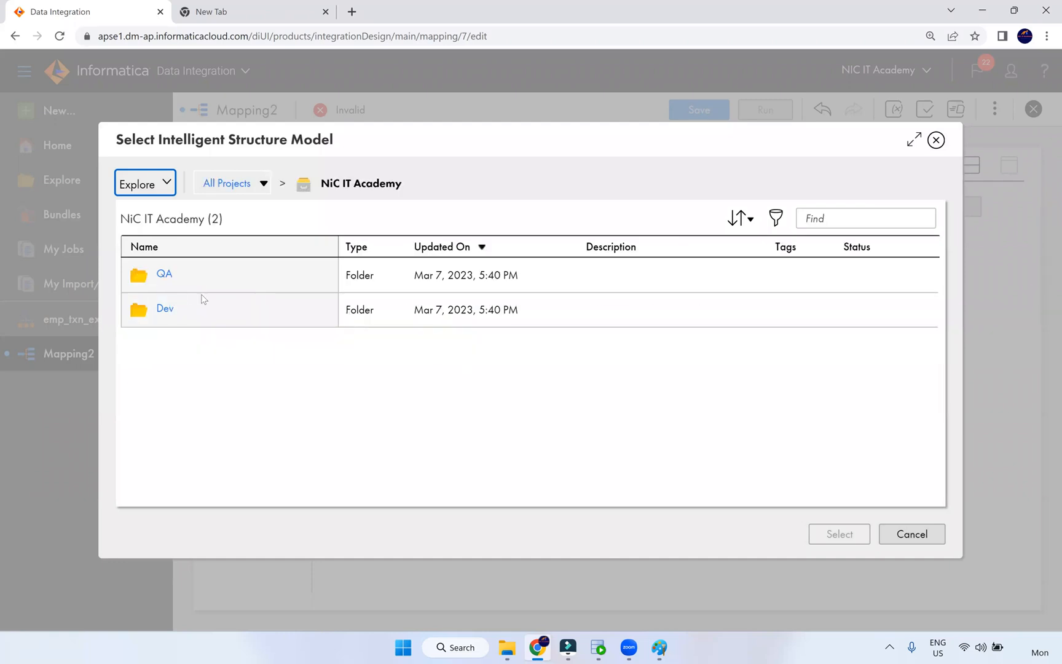
click(191, 300)
click(191, 300)
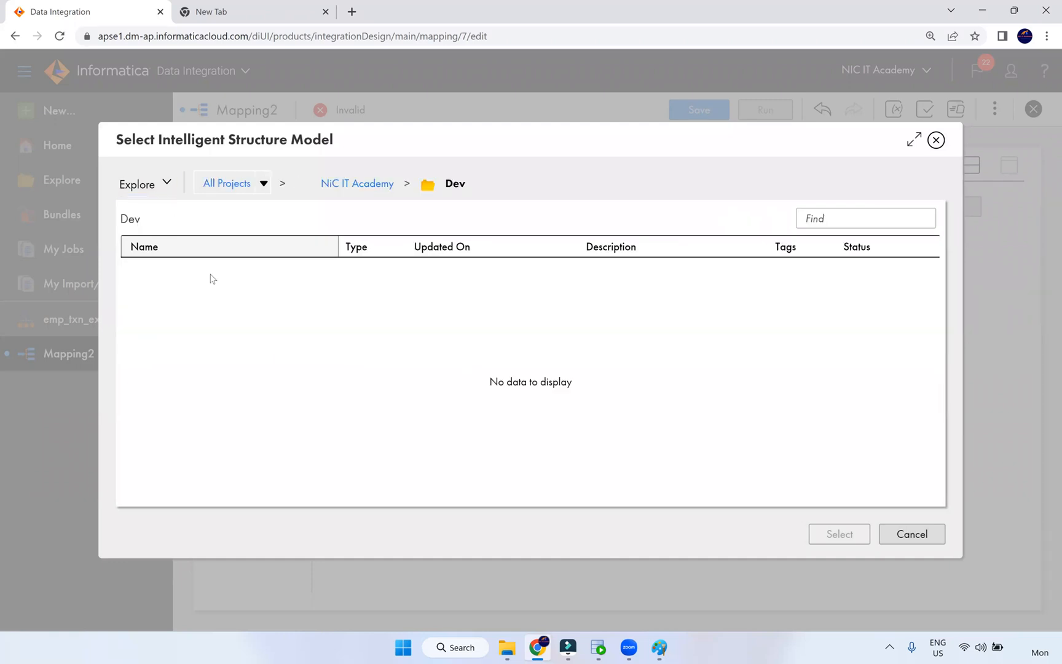
click(216, 277)
click(831, 531)
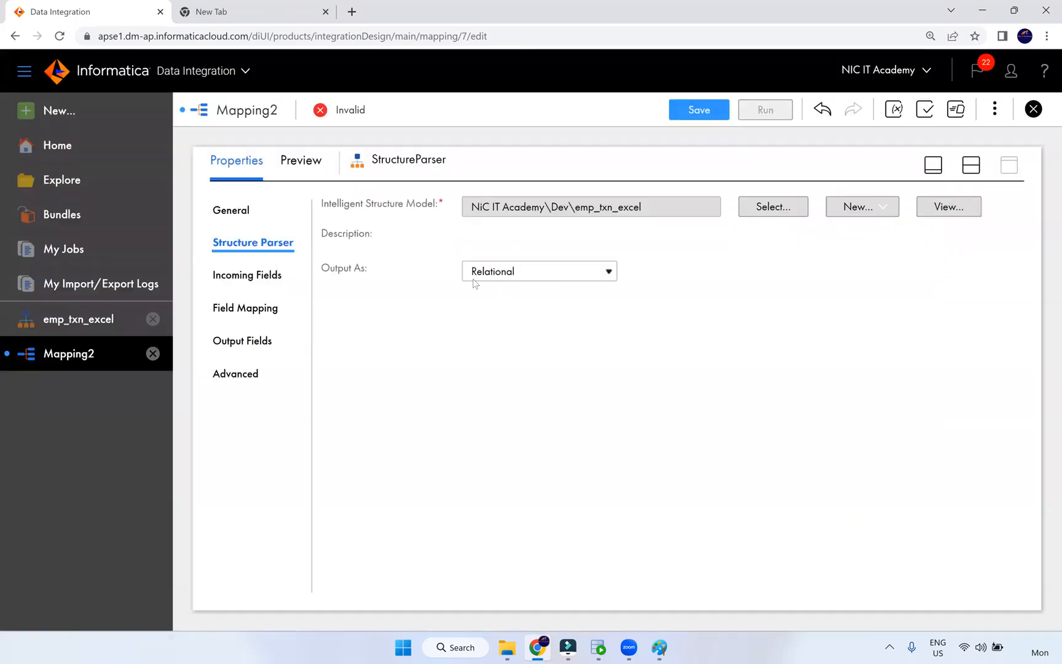
- Keep Relational as the parser's output format and save the mapping
click(522, 277)
click(522, 278)
click(522, 277)
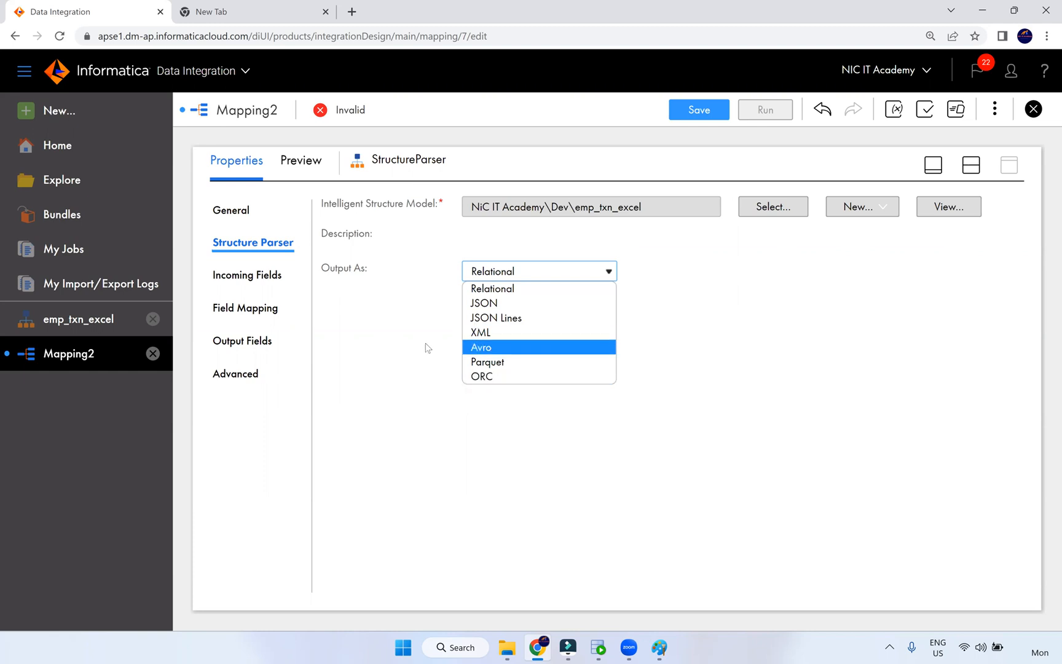
click(429, 305)
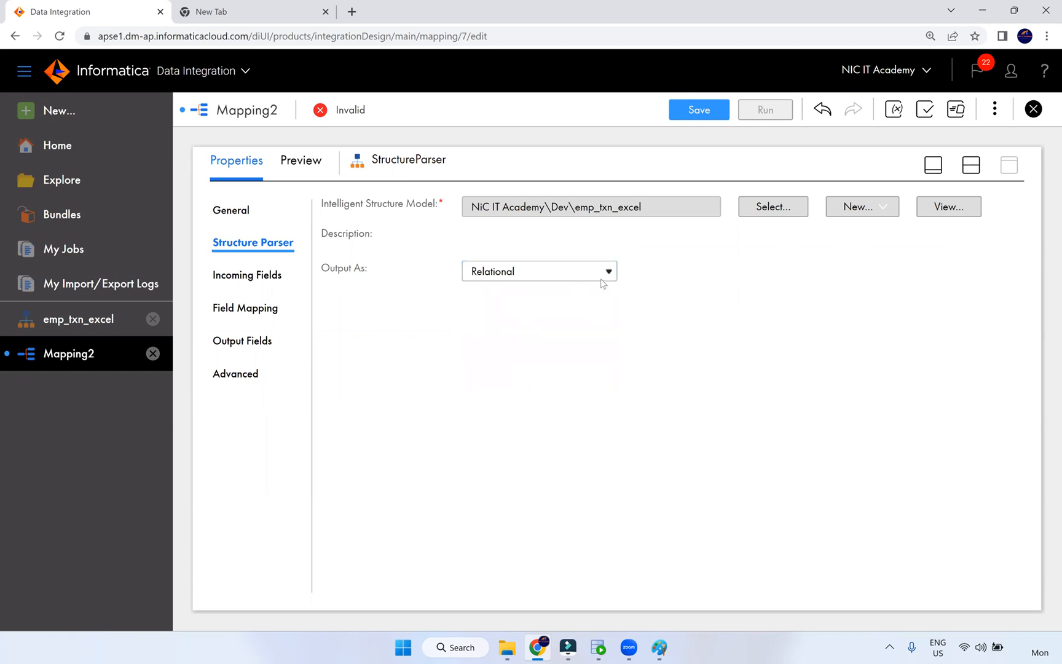
click(709, 112)
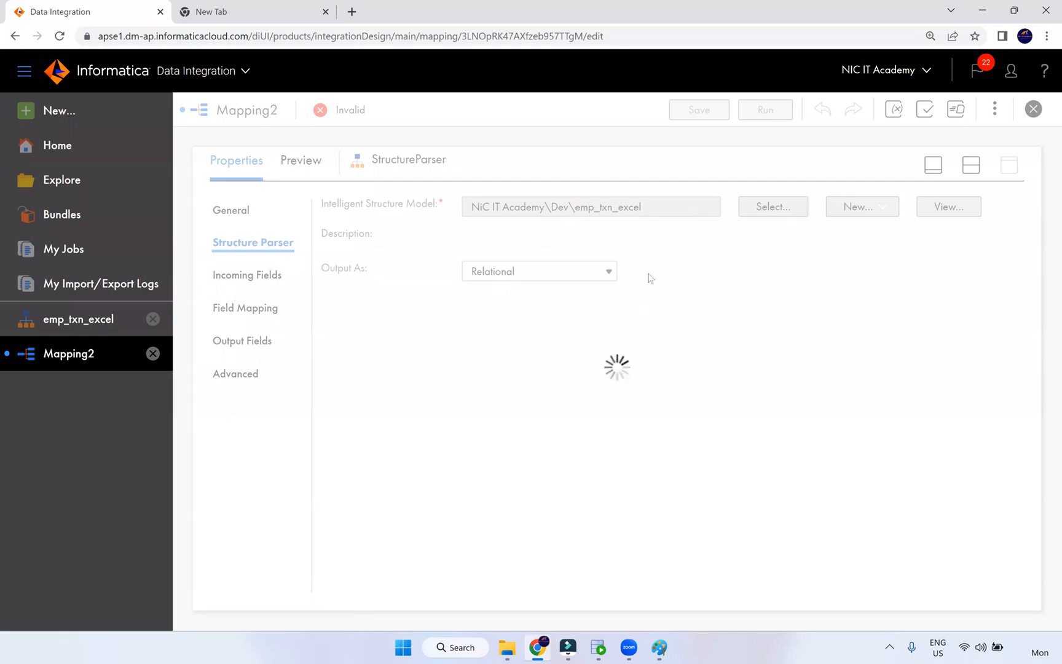
click(971, 165)
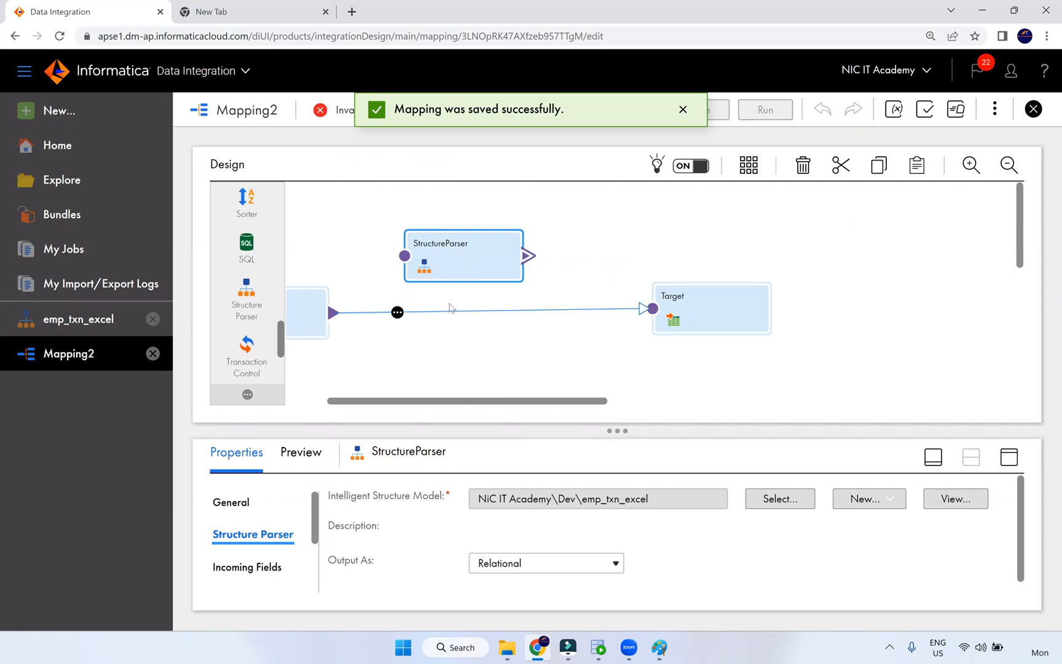
- Connect Source to the StructureParser and delete the direct Source-to-Target link
click(454, 332)
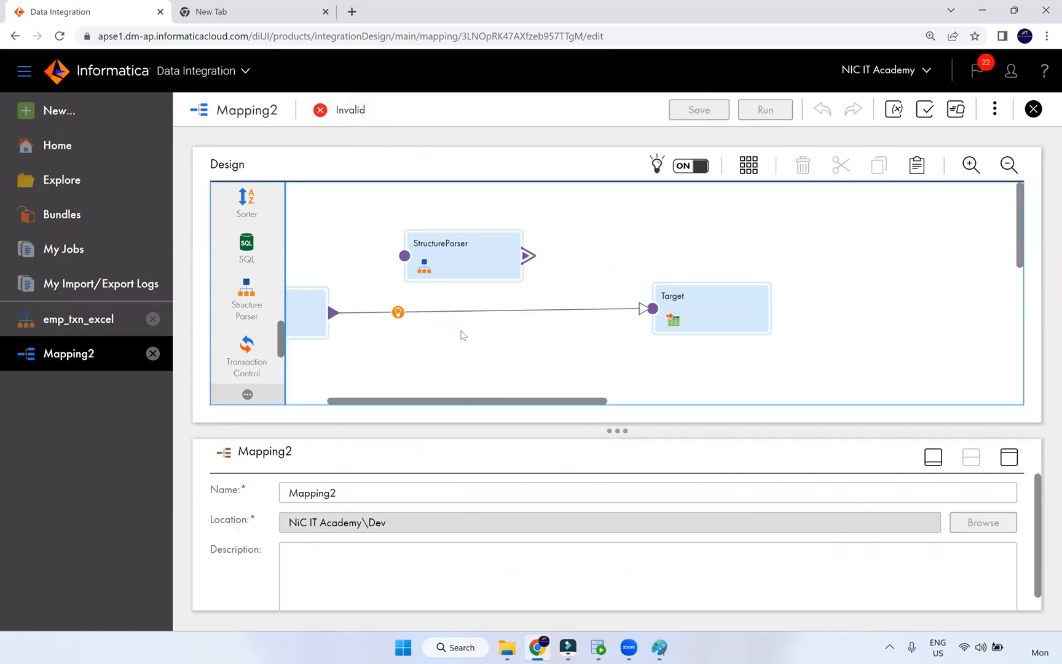
drag(479, 401, 463, 361)
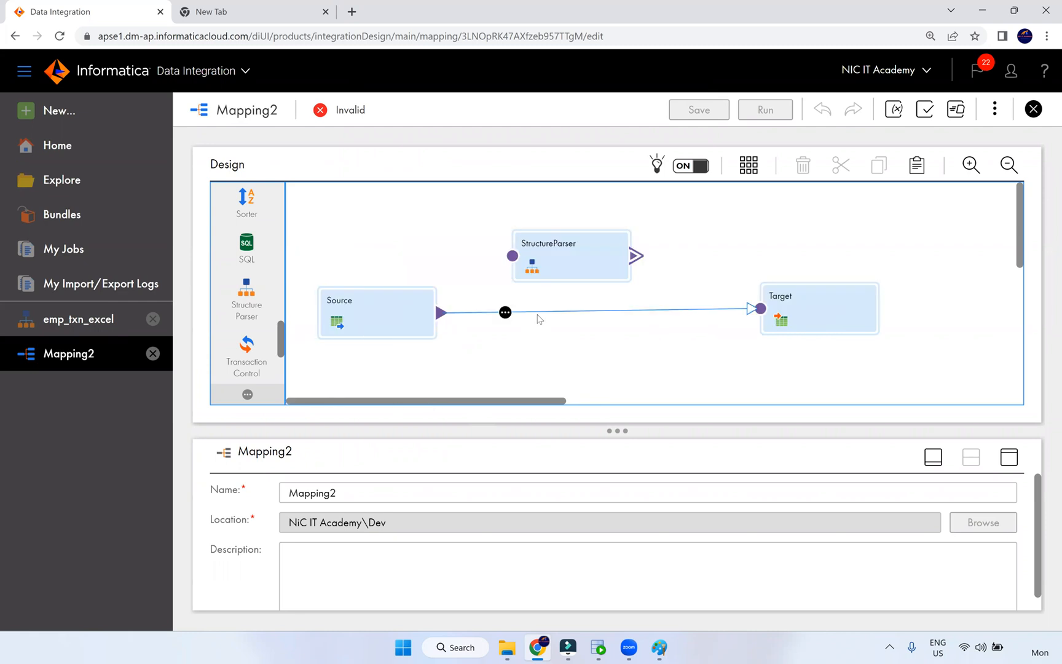
drag(442, 313, 513, 255)
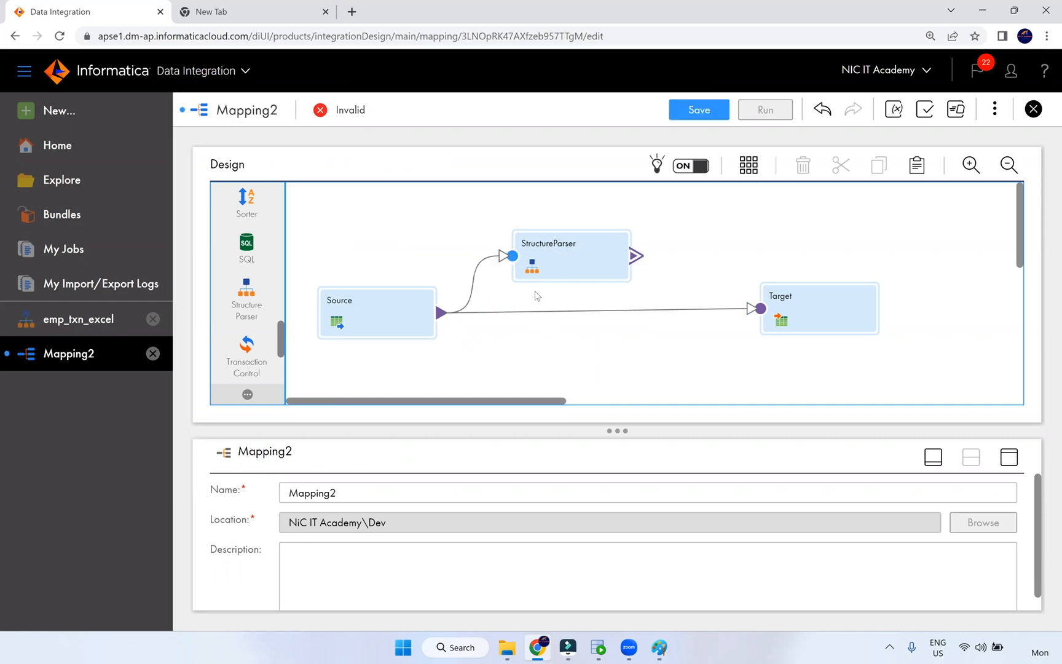
click(539, 315)
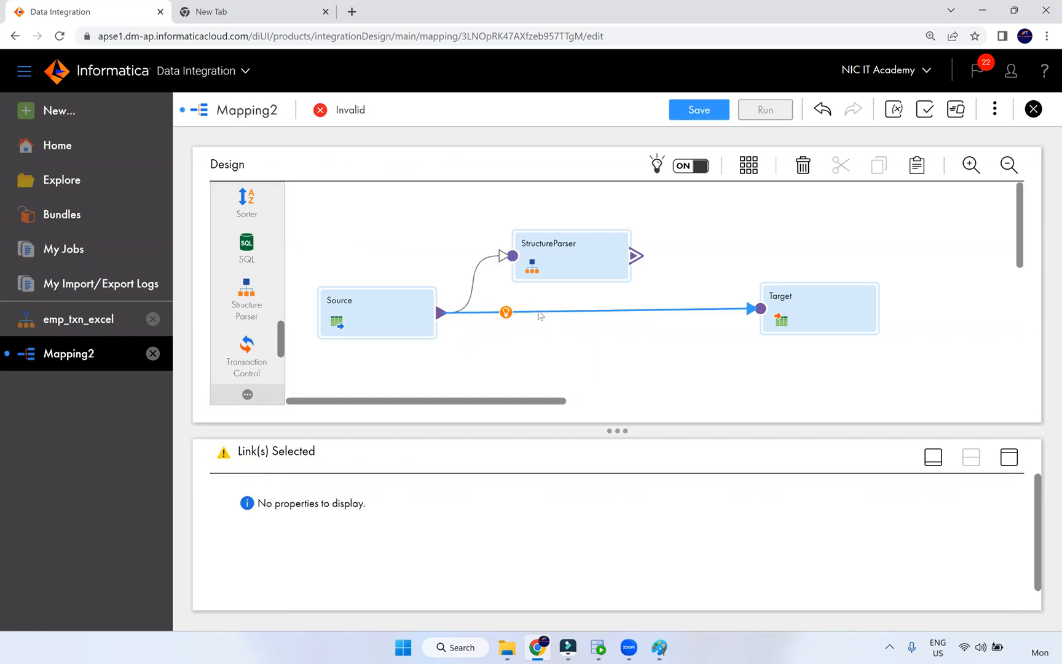
key(Delete)
drag(720, 297, 761, 308)
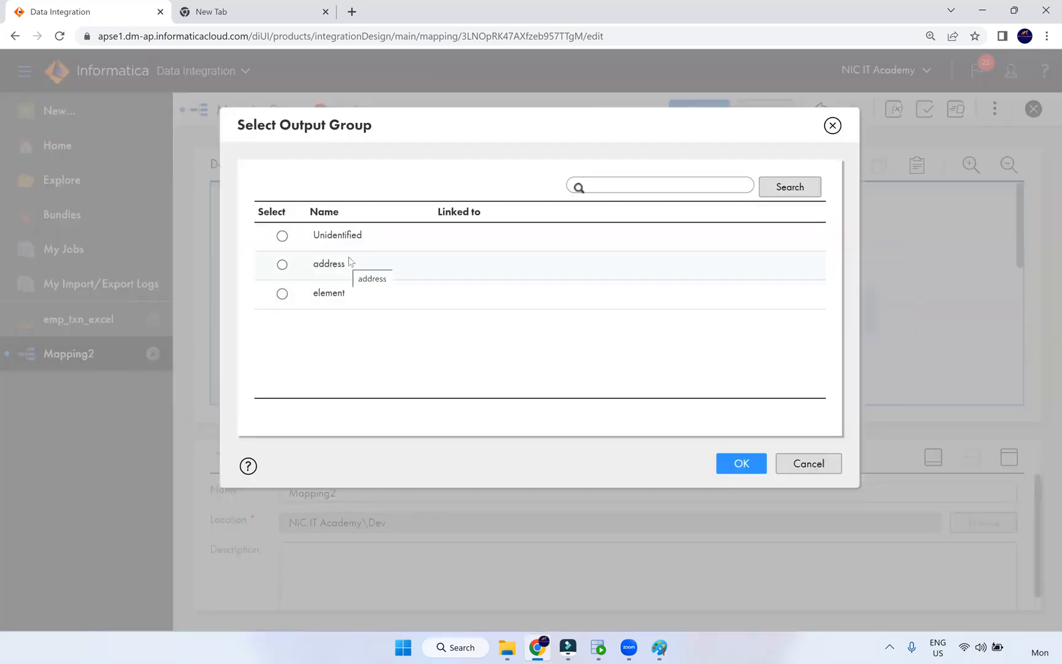
click(832, 125)
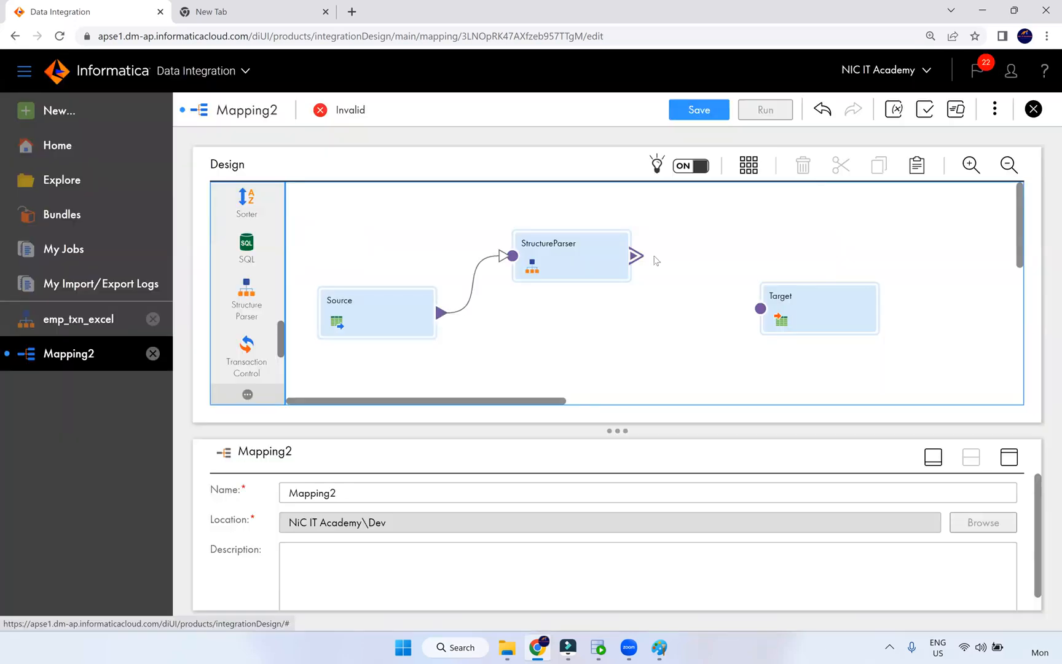
- Map the incoming file_path field to the StructureParser's FilePath input
click(597, 262)
click(1010, 457)
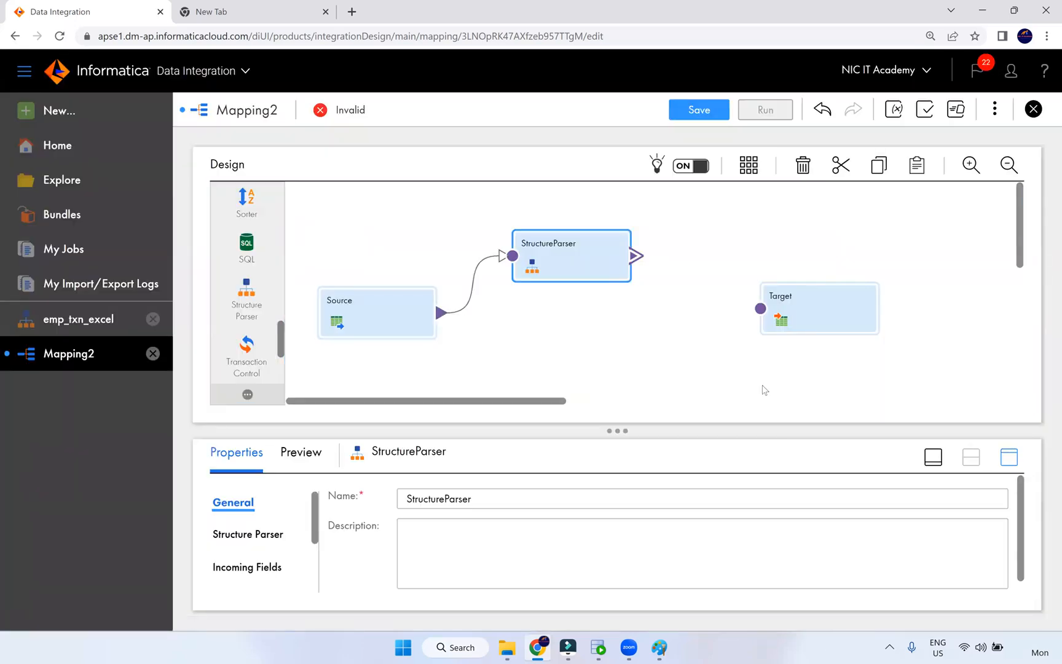
click(277, 277)
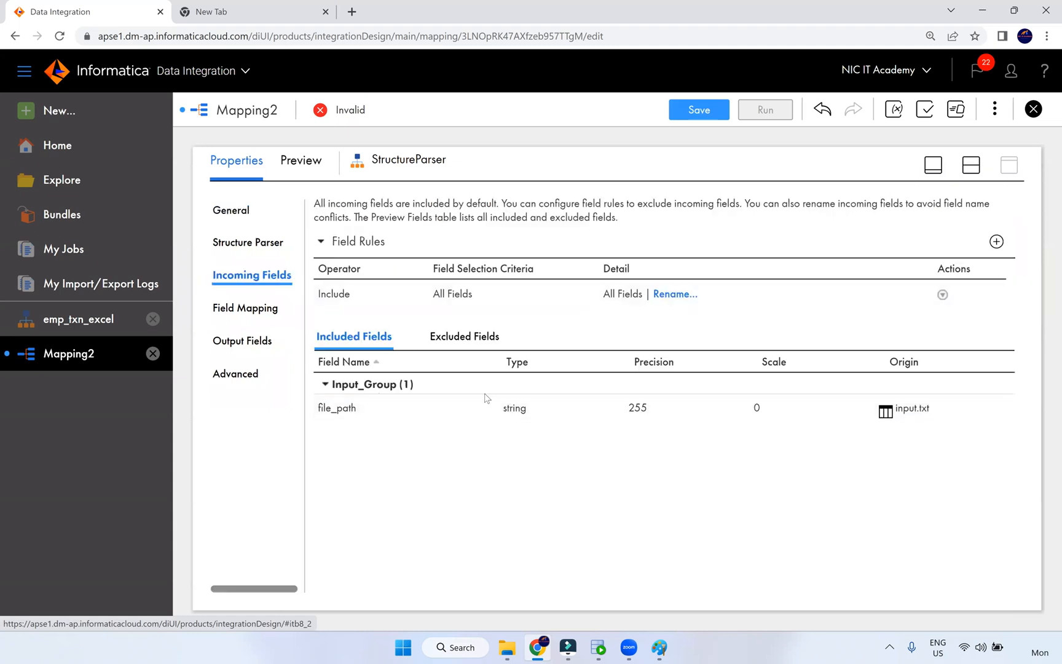
click(265, 311)
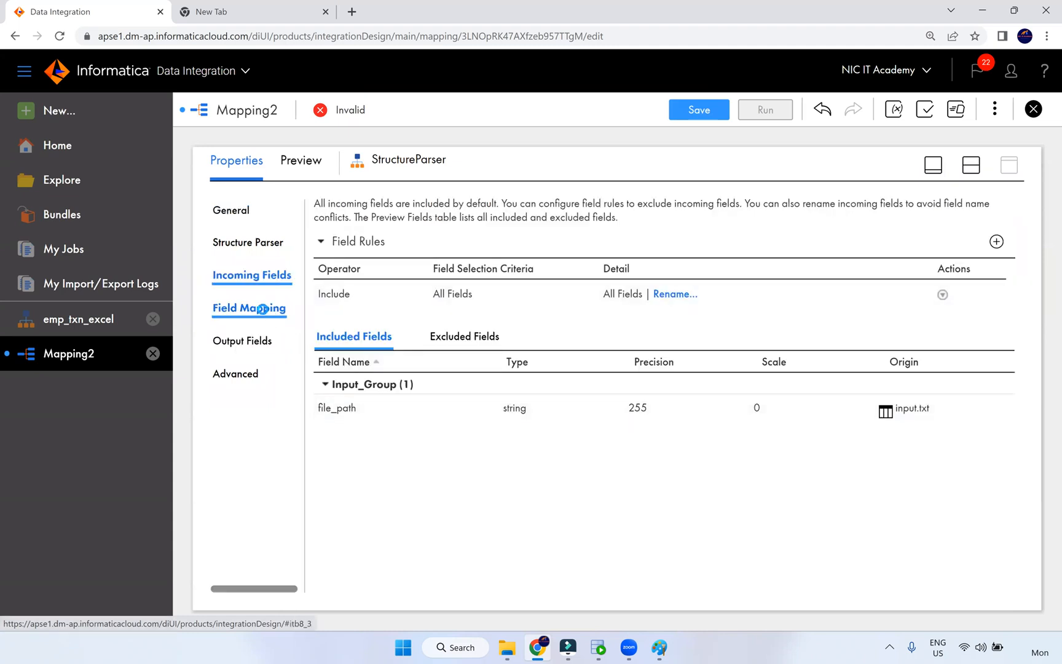
drag(351, 302, 674, 307)
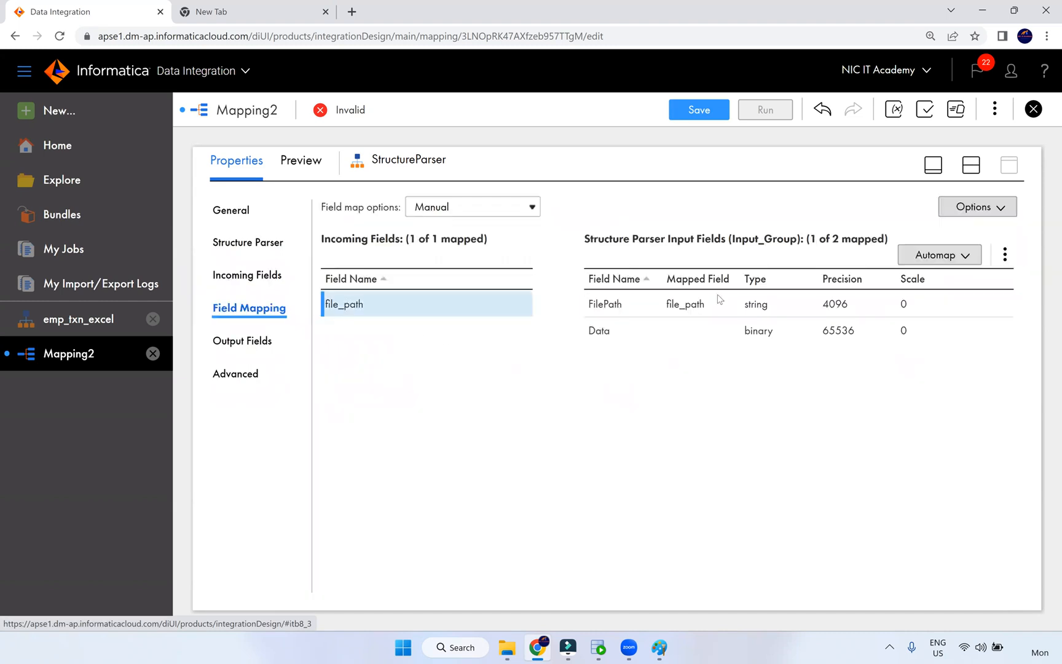
- Expand the parser's address and element output groups to list their employee and transaction fields
click(263, 345)
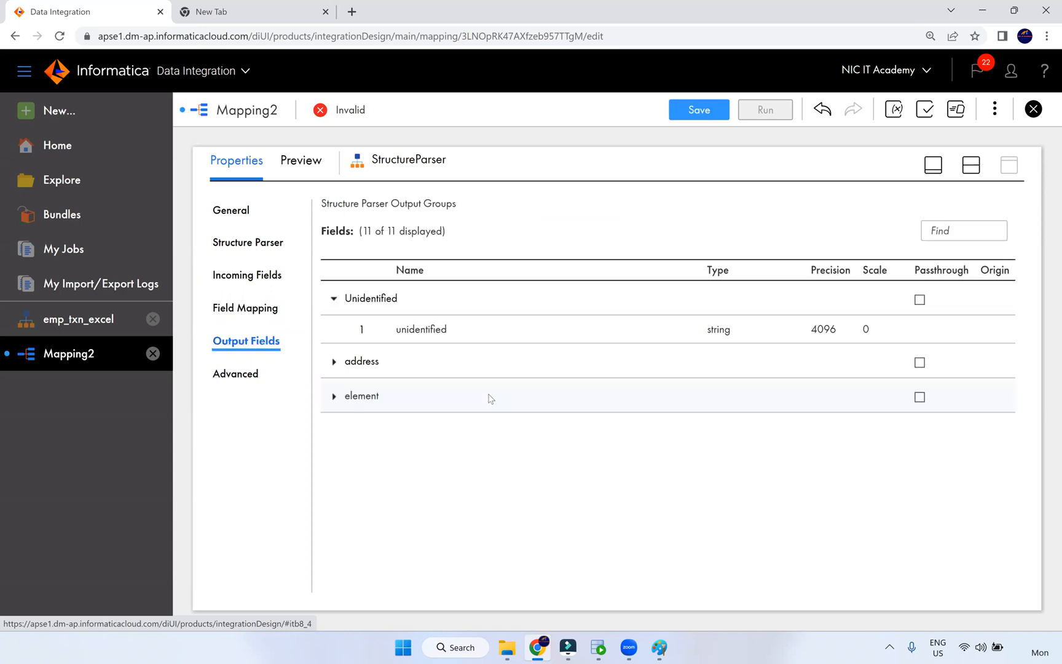
click(334, 365)
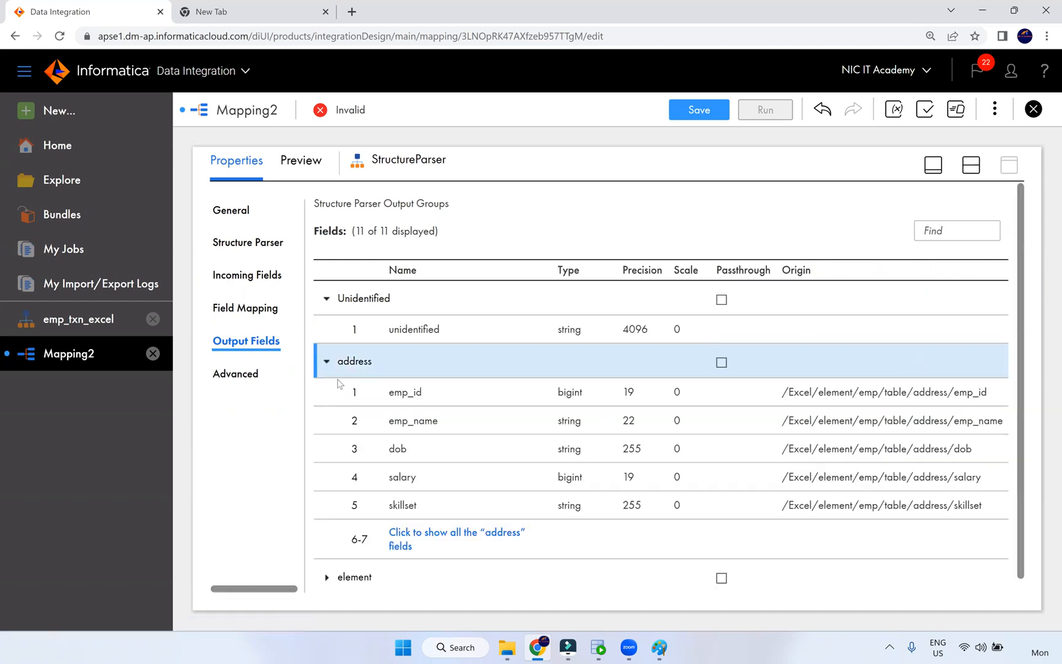
scroll(397, 508, down, 1)
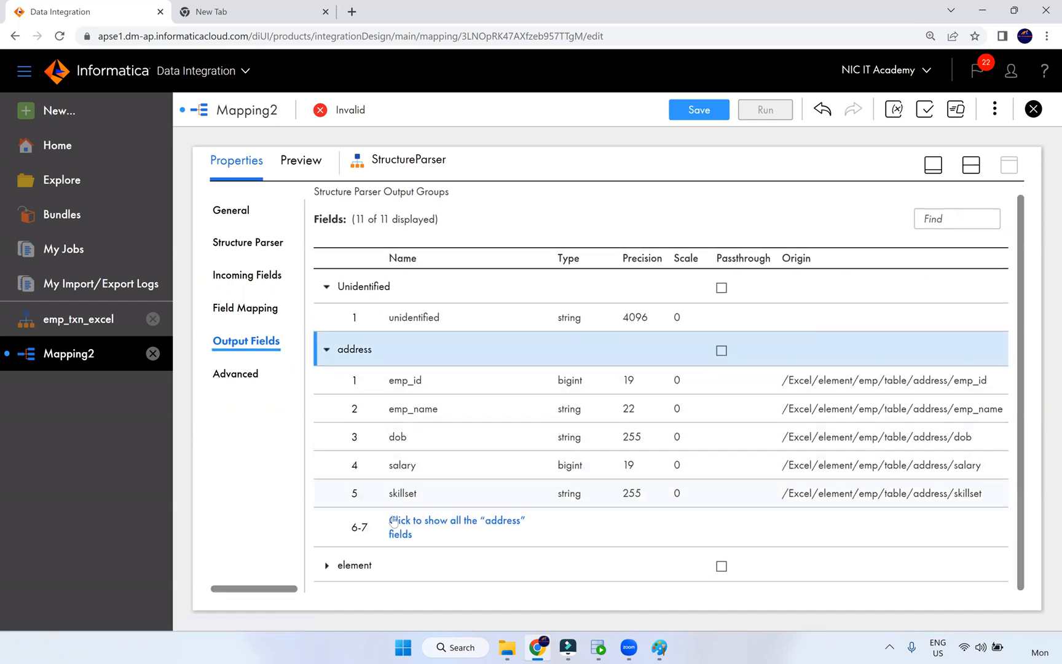
click(328, 565)
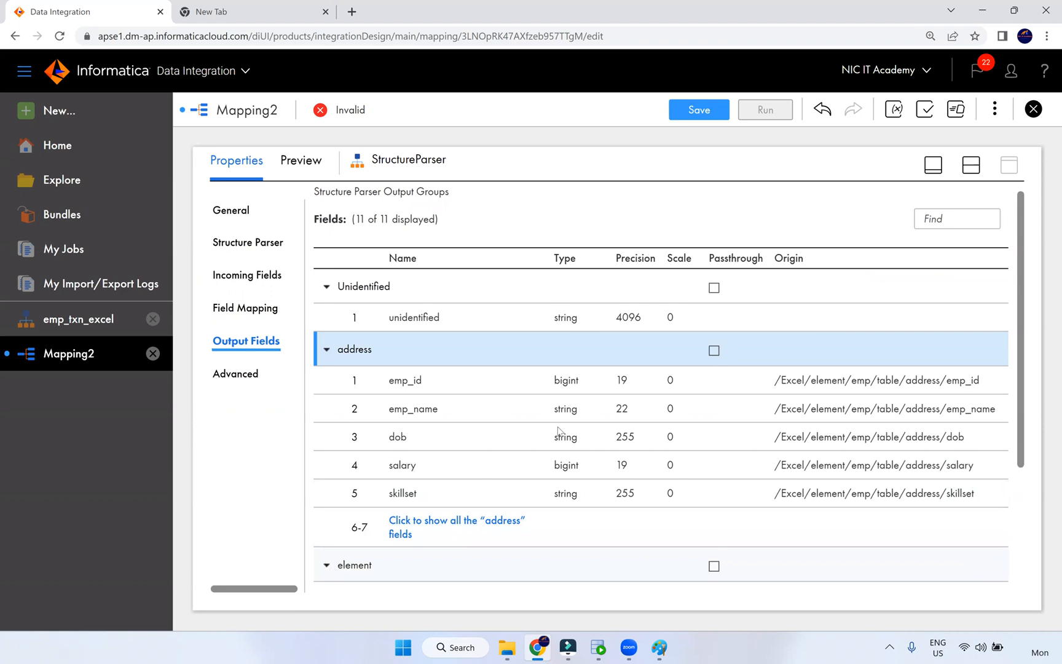
scroll(559, 434, down, 3)
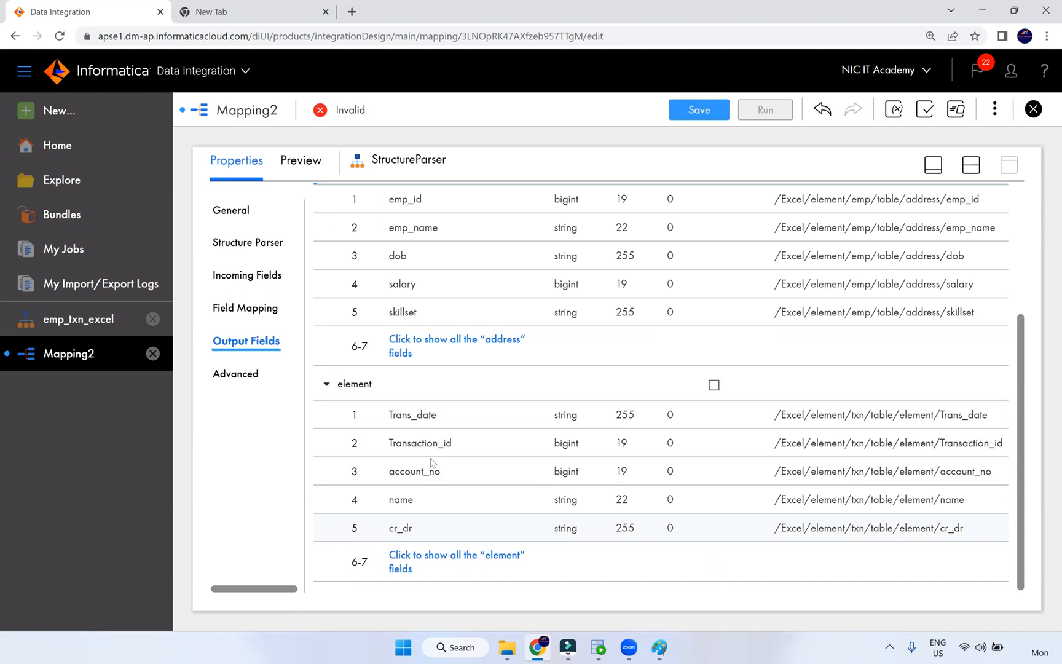
scroll(491, 382, up, 3)
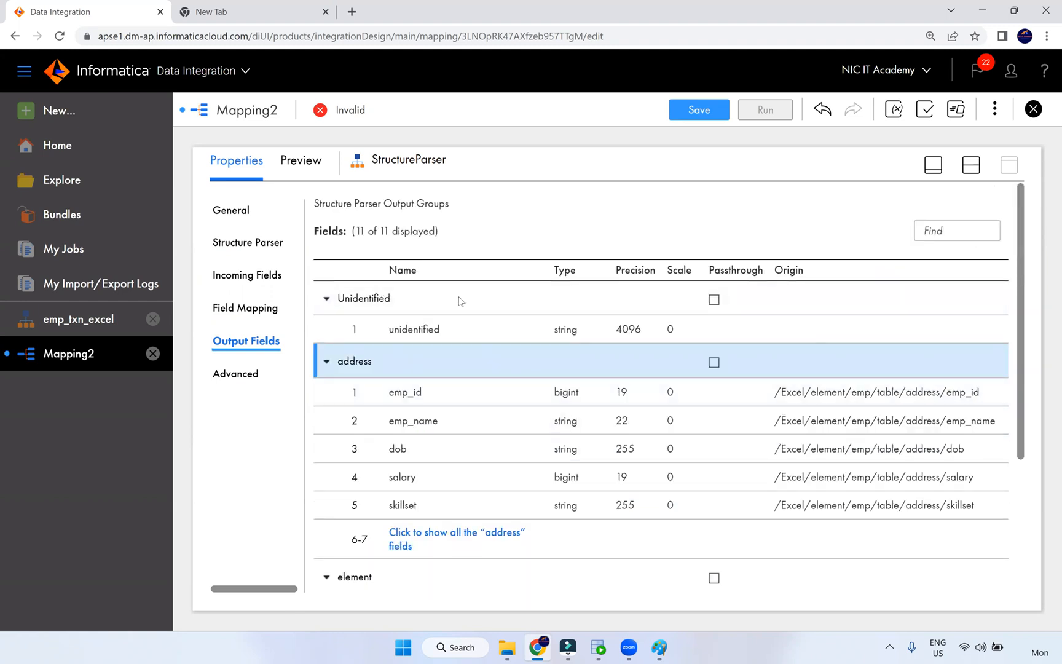
click(971, 167)
- Link the StructureParser's address output group to the Target
drag(709, 284, 760, 308)
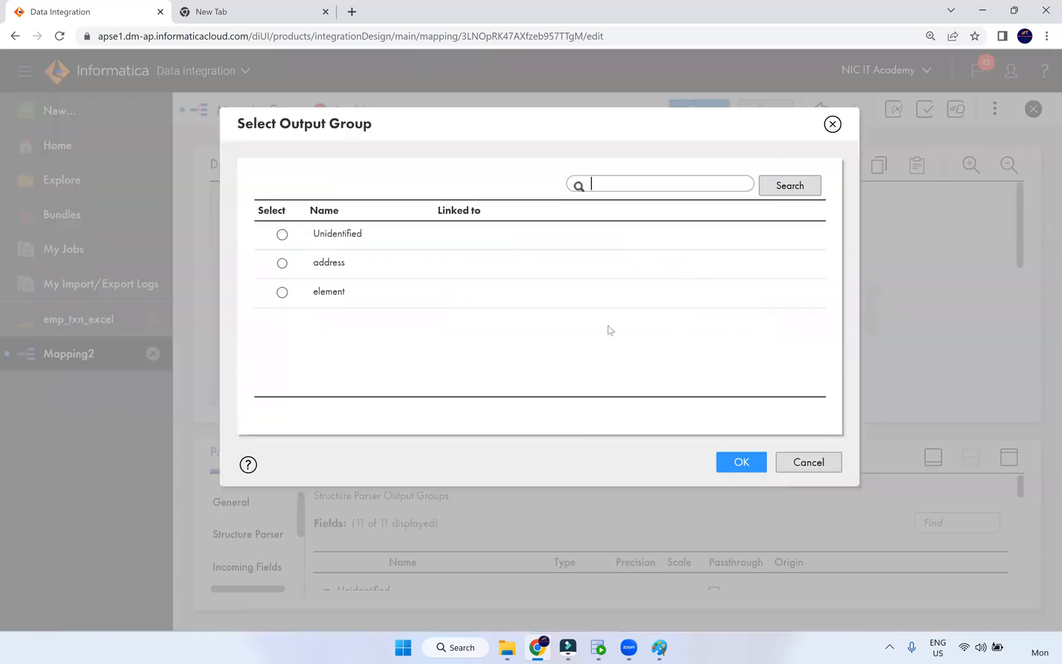
click(357, 266)
click(755, 464)
drag(820, 326, 824, 270)
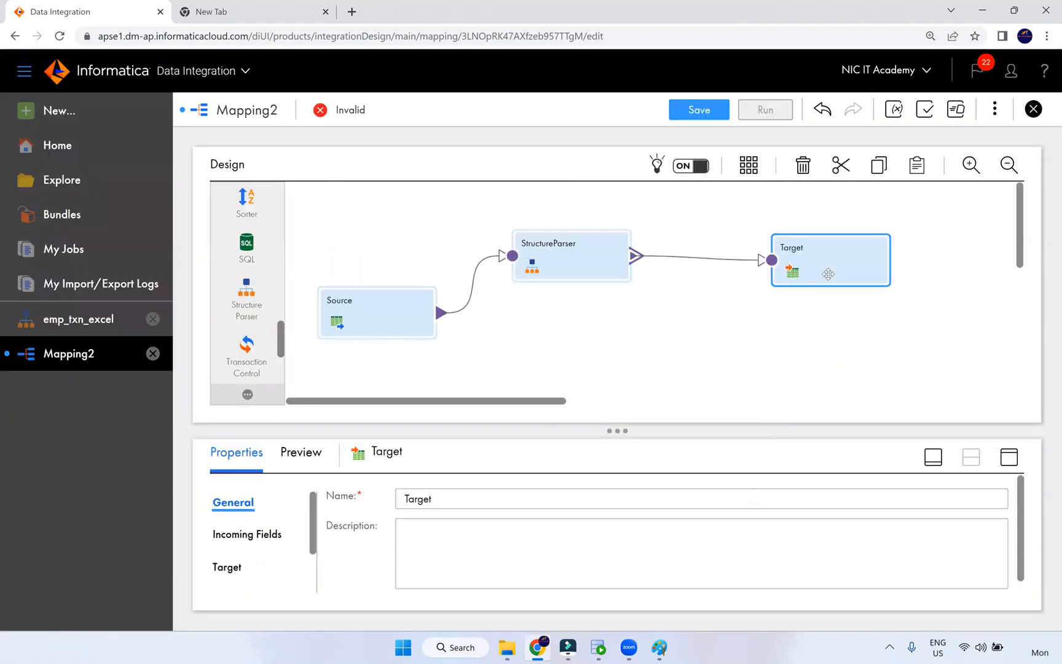
- Set the Target connection to Oracle_Src and browse its tables without choosing one
click(1007, 461)
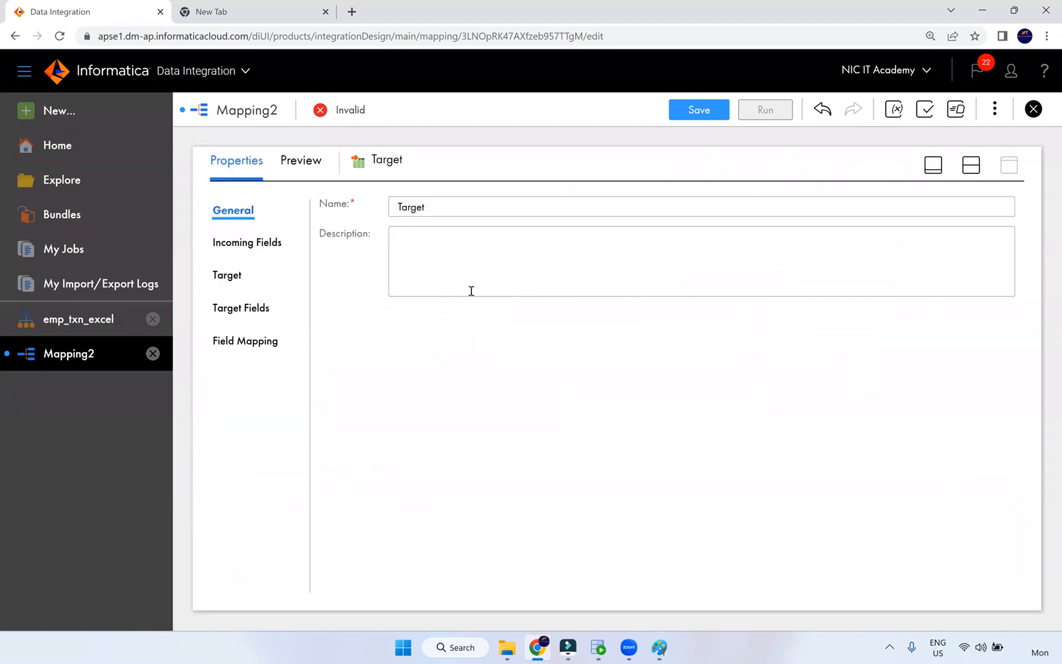
click(231, 277)
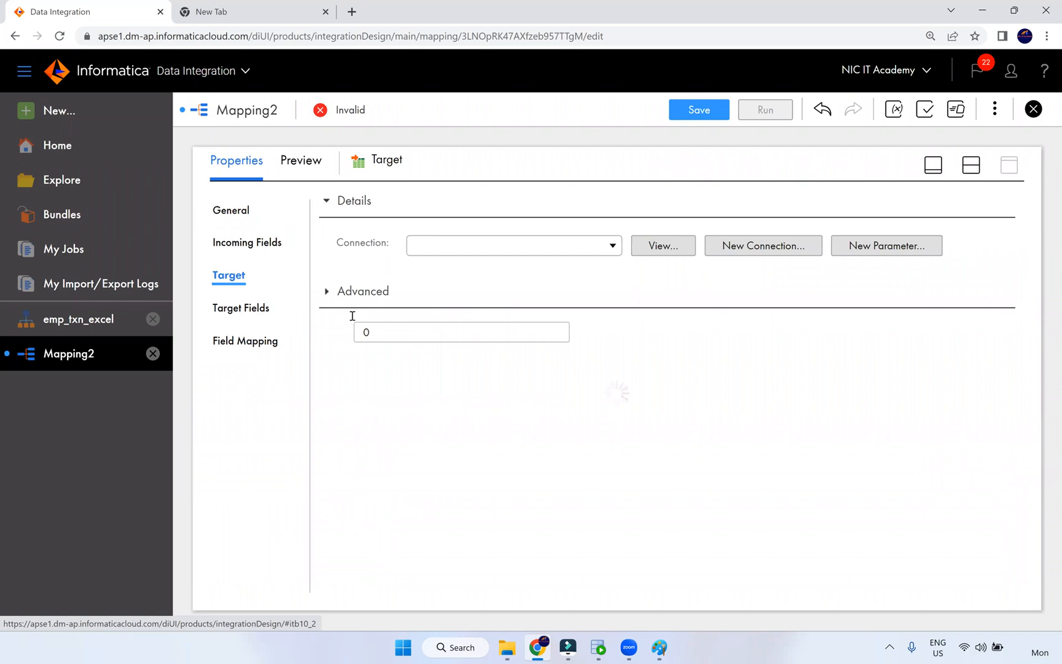
click(493, 250)
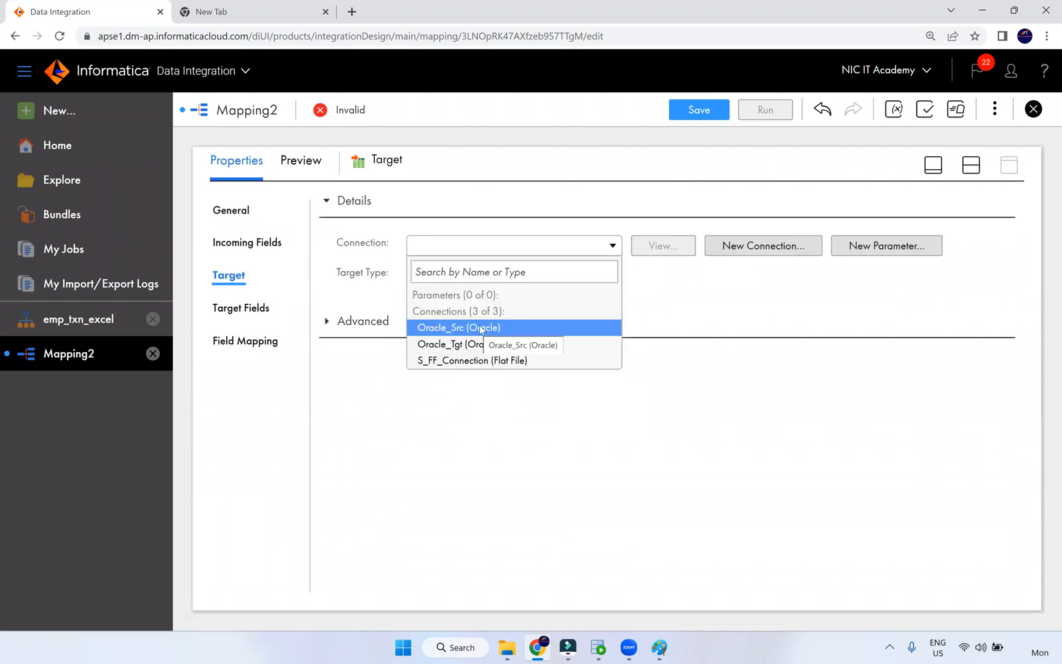
click(480, 329)
click(666, 305)
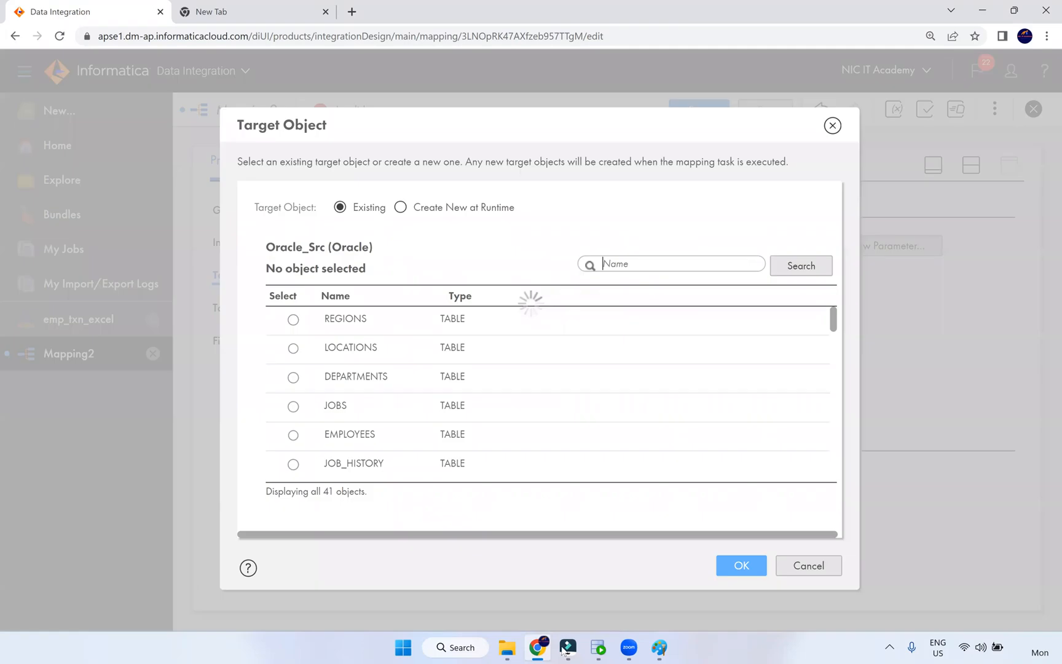
scroll(382, 376, down, 3)
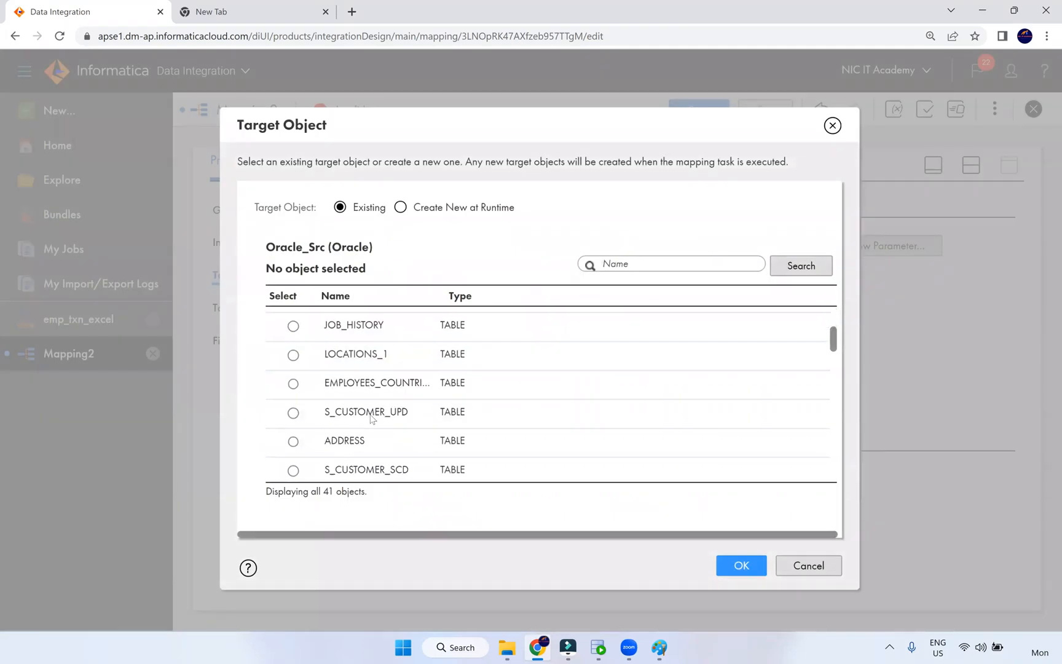
scroll(371, 418, down, 3)
scroll(375, 400, down, 3)
scroll(377, 410, down, 10)
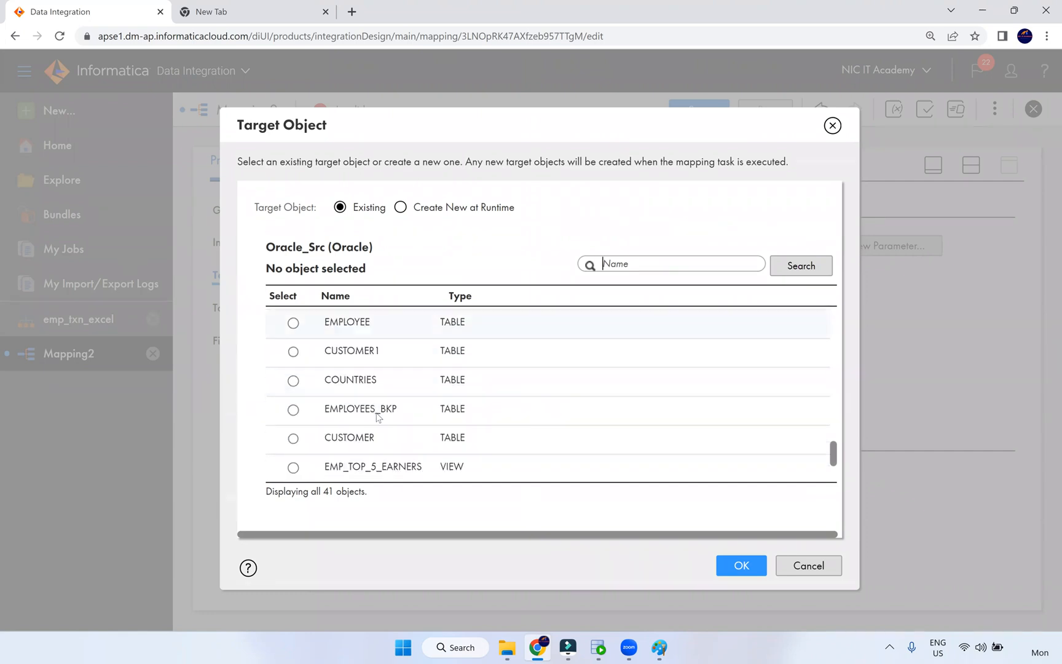
scroll(378, 418, down, 3)
scroll(378, 416, up, 10)
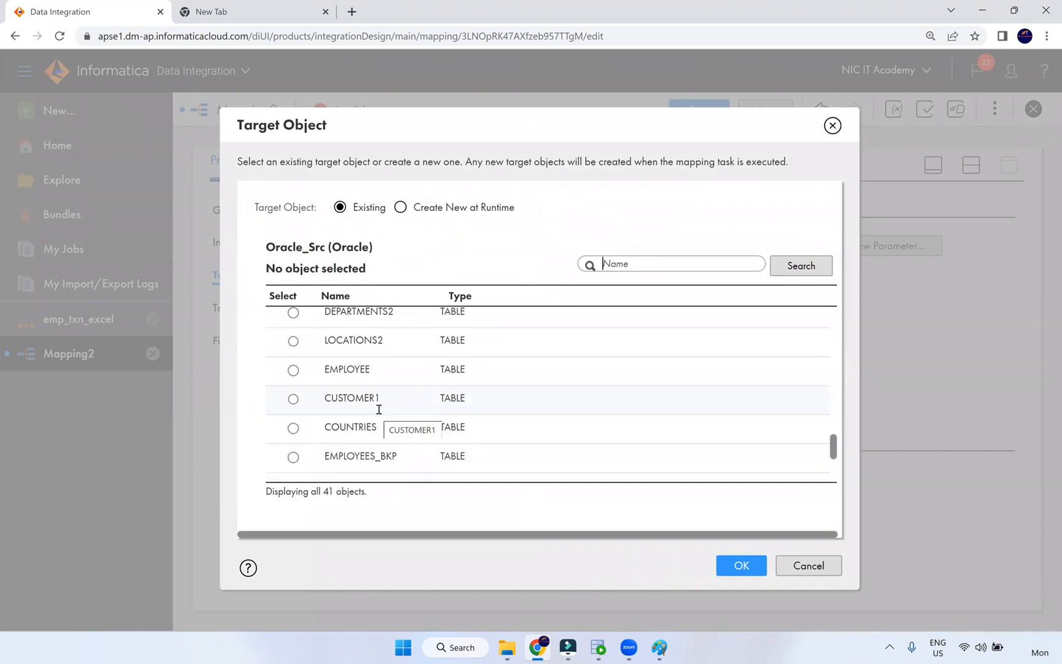
scroll(380, 418, up, 3)
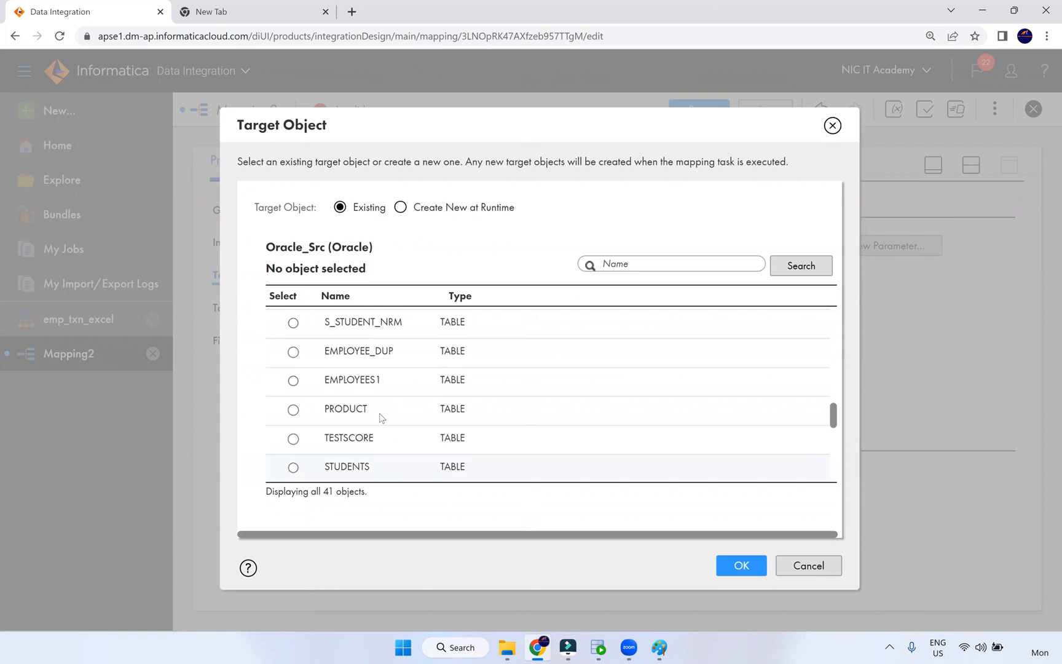
scroll(860, 194, up, 9)
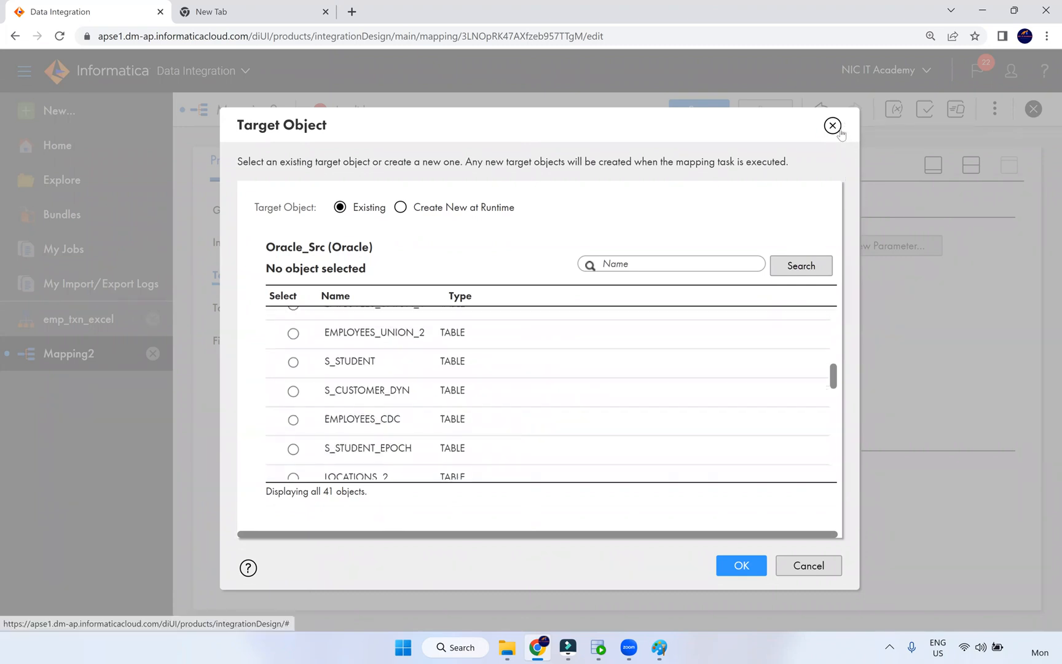
click(833, 126)
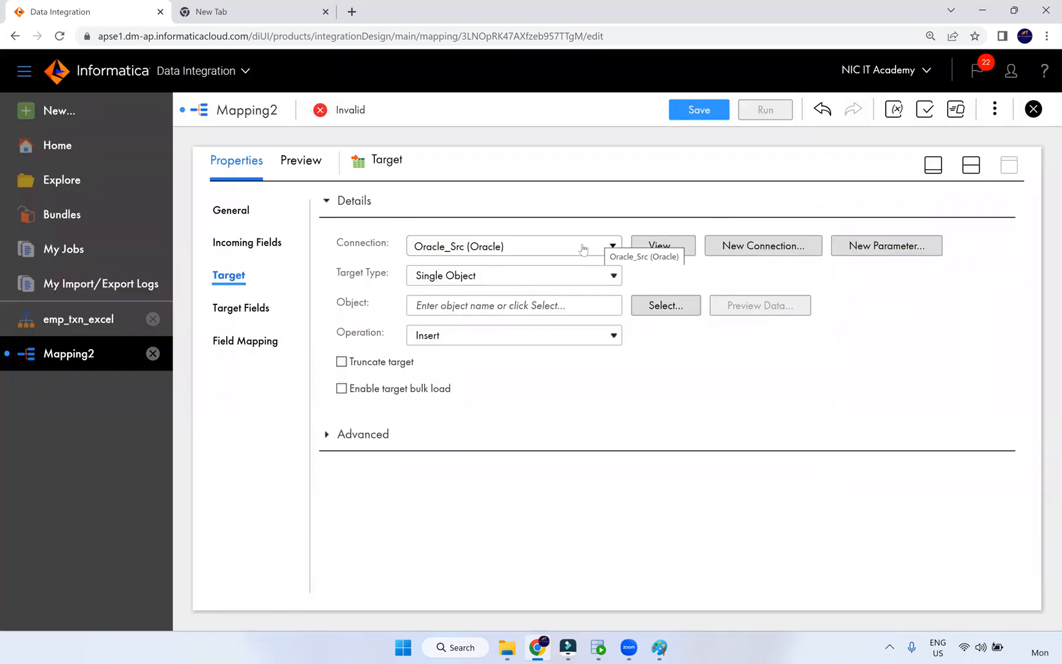
- Switch the Target to the Oracle_Tgt connection and select T_EMP as its table
click(583, 248)
click(471, 348)
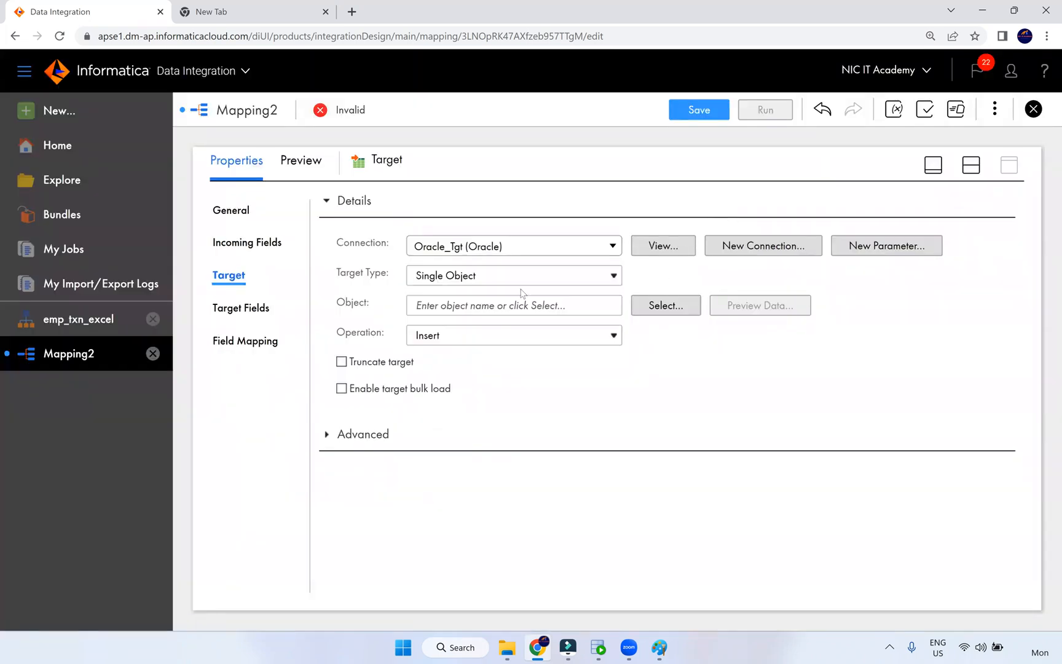
click(655, 303)
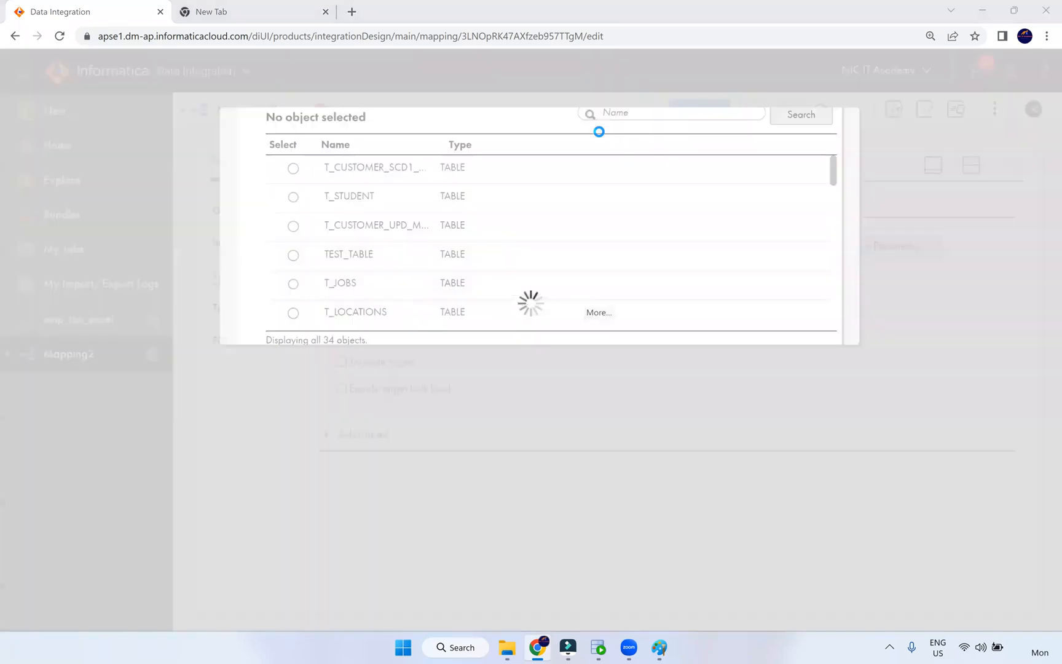
scroll(415, 396, down, 1)
scroll(416, 398, down, 2)
scroll(415, 399, up, 3)
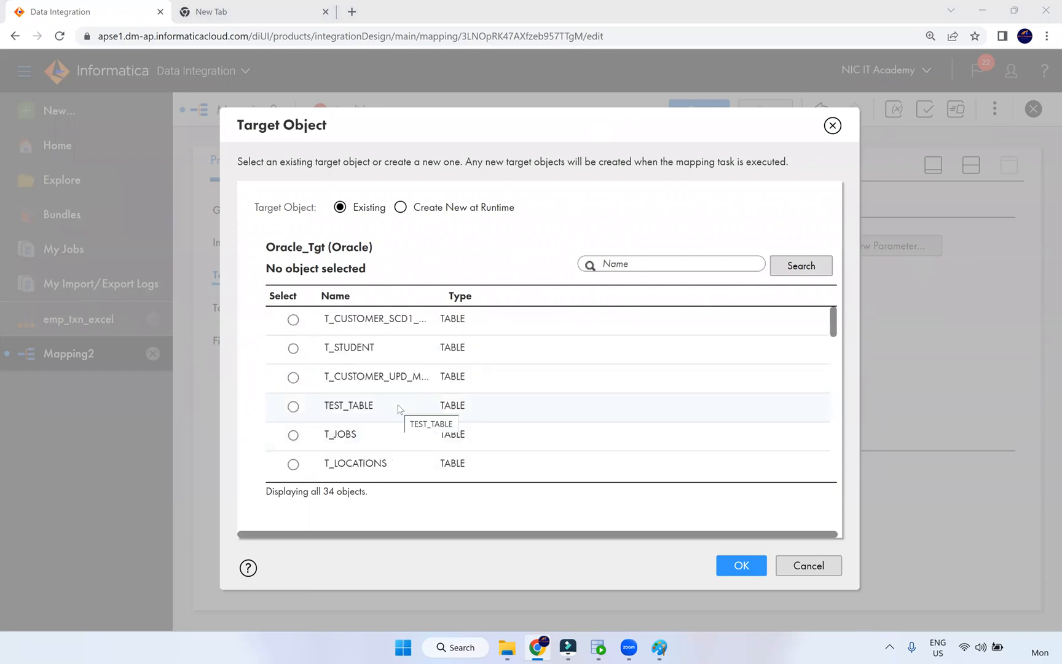
scroll(397, 411, down, 6)
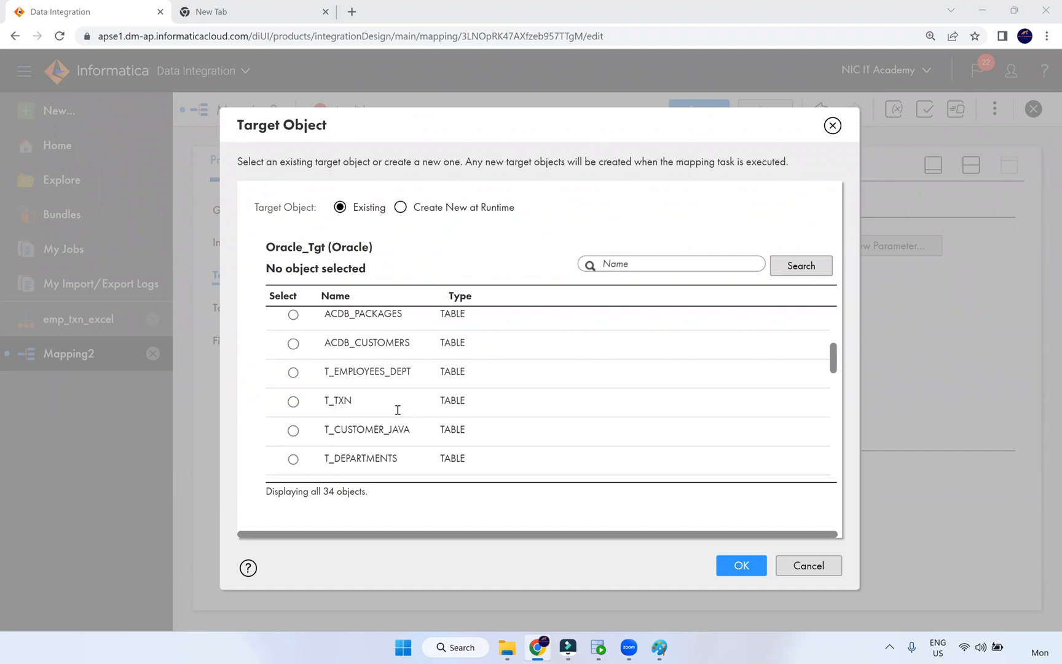
scroll(398, 410, down, 8)
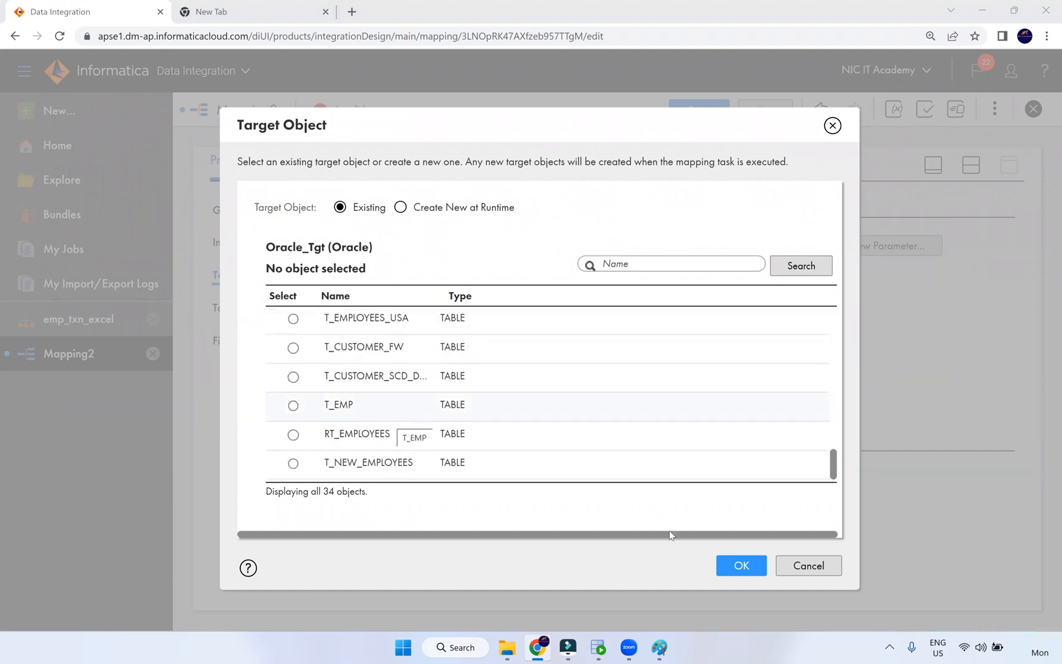
click(398, 411)
click(739, 566)
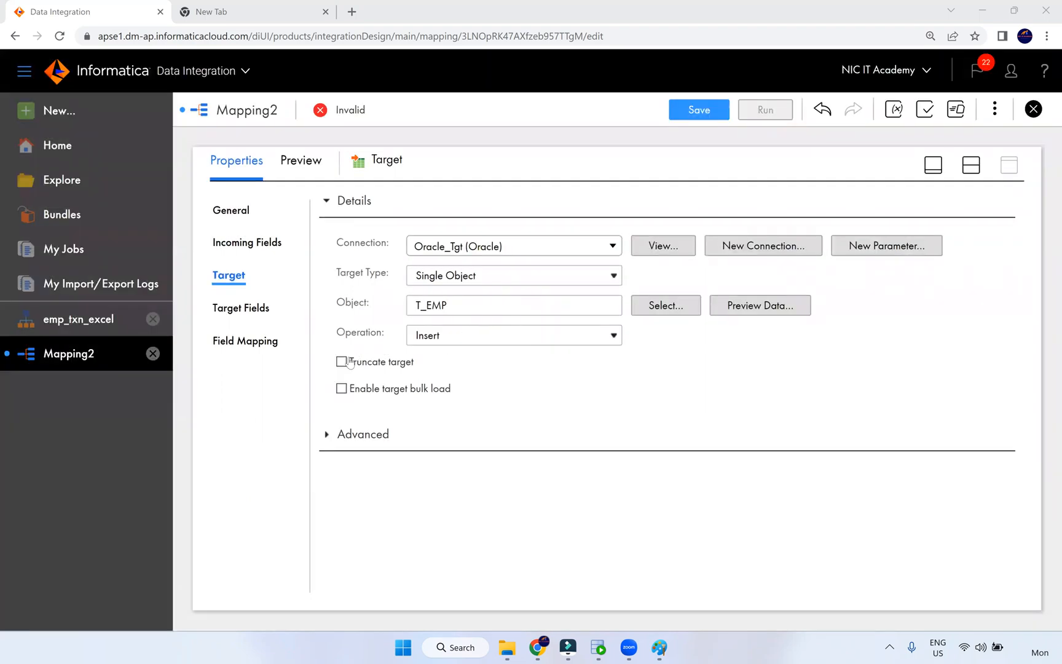
- Review T_EMP's field mapping, then confirm the parser's address output dob is a string
click(258, 342)
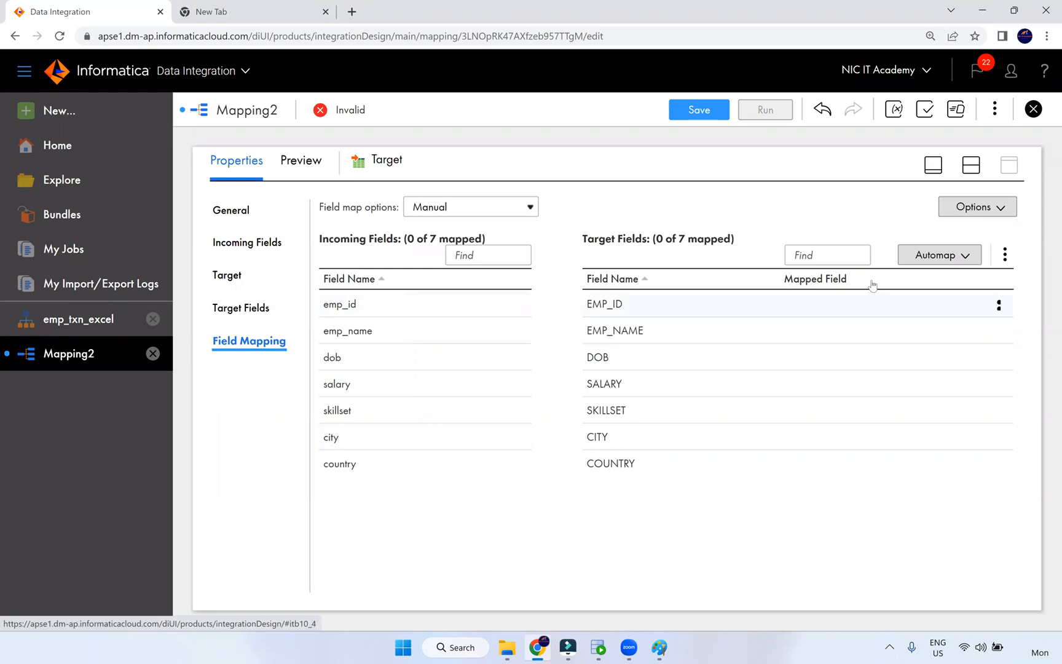
click(970, 164)
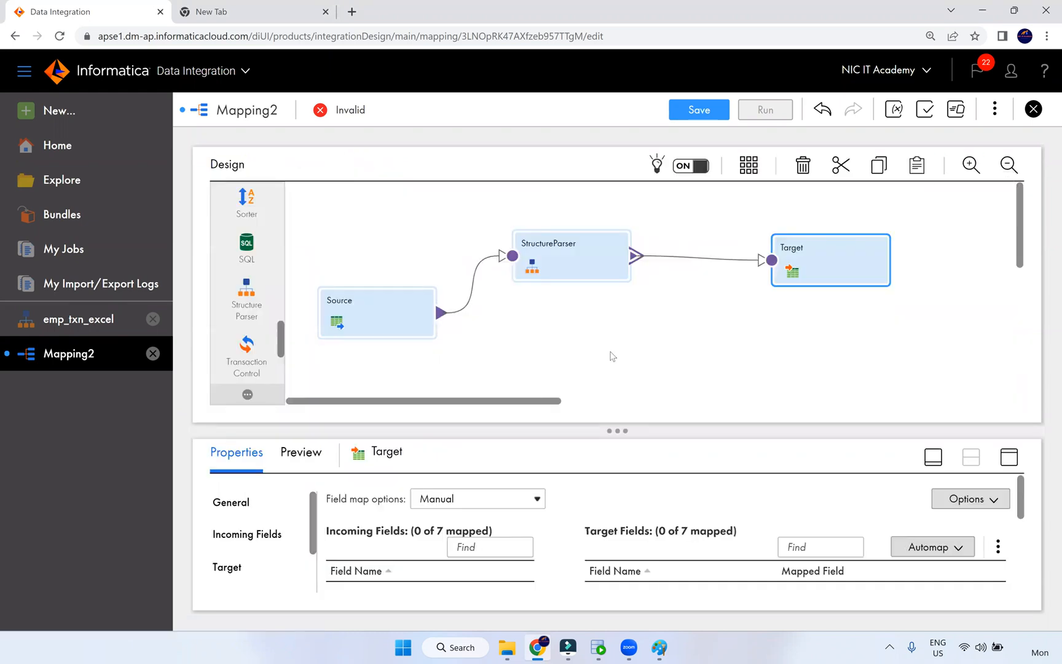
click(597, 271)
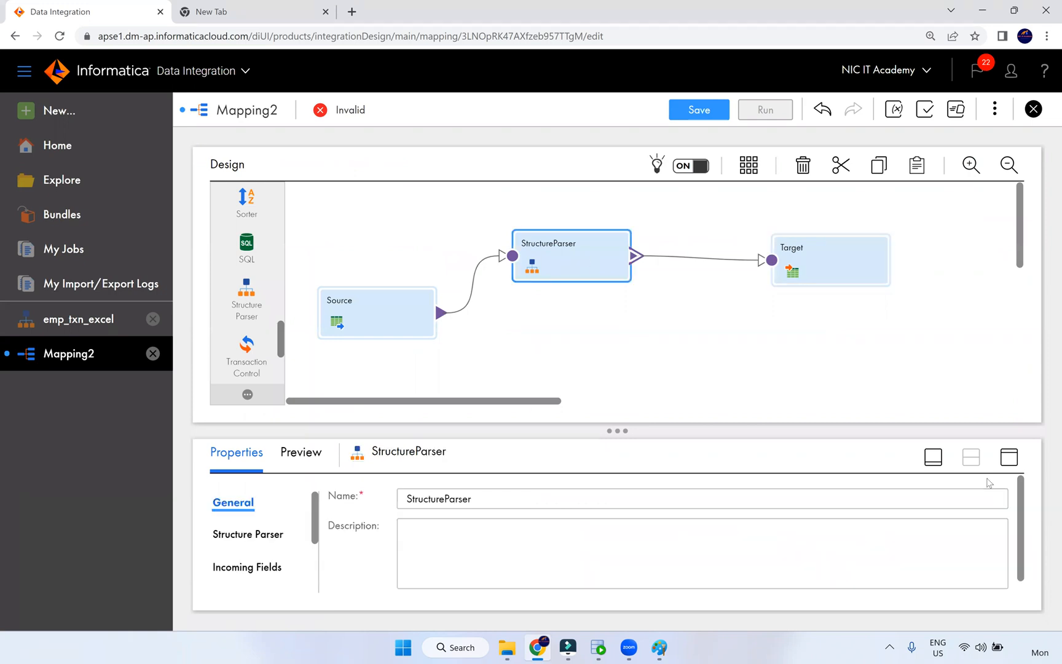
click(1010, 456)
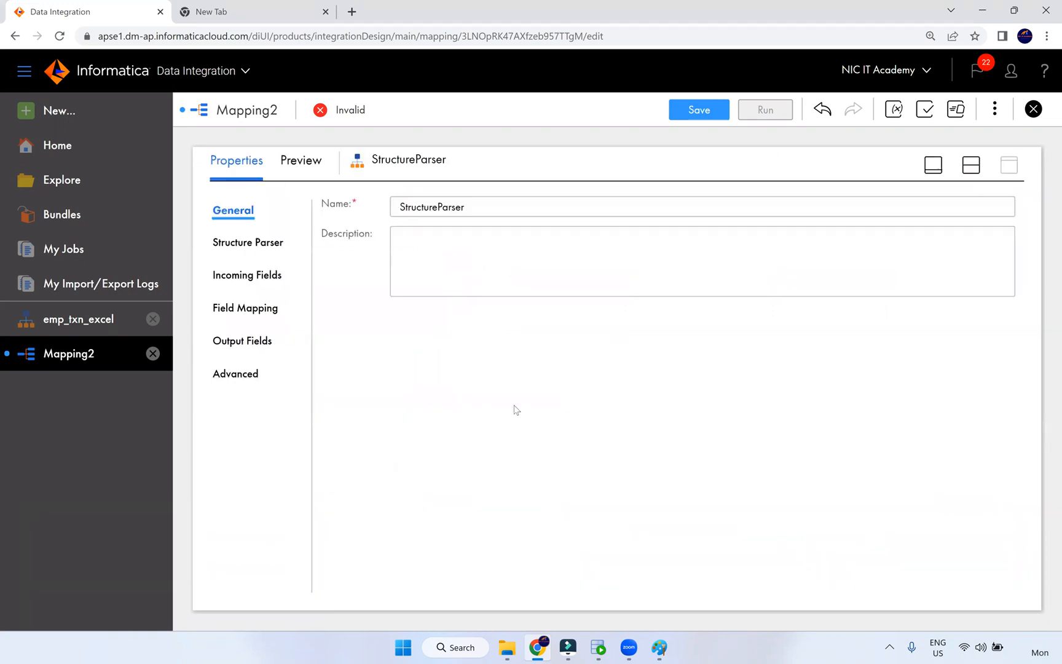
click(263, 311)
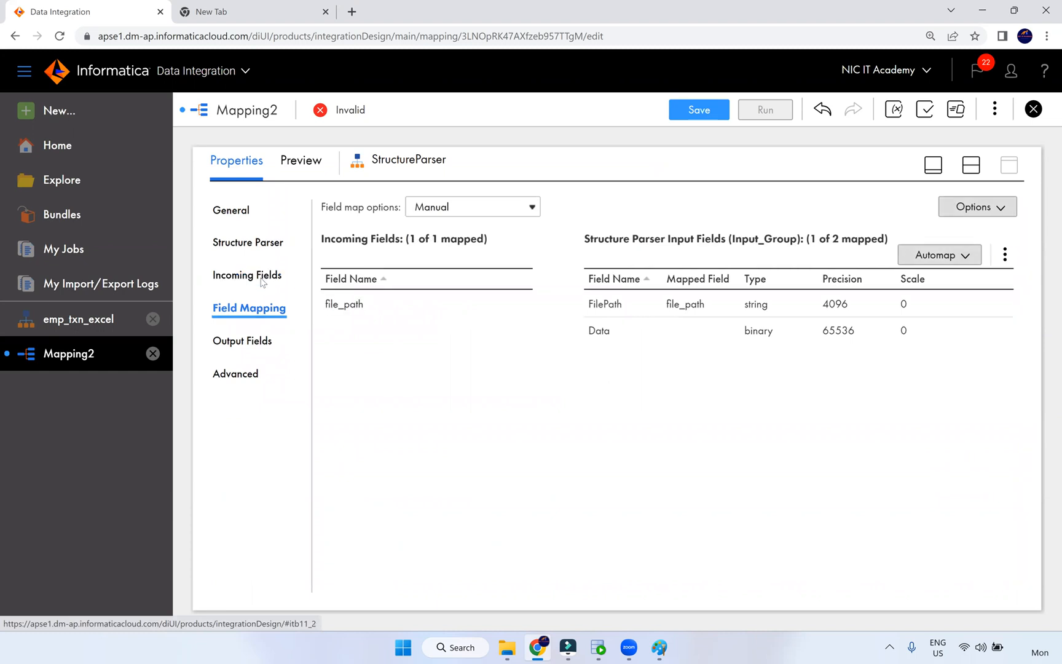
click(261, 276)
click(247, 340)
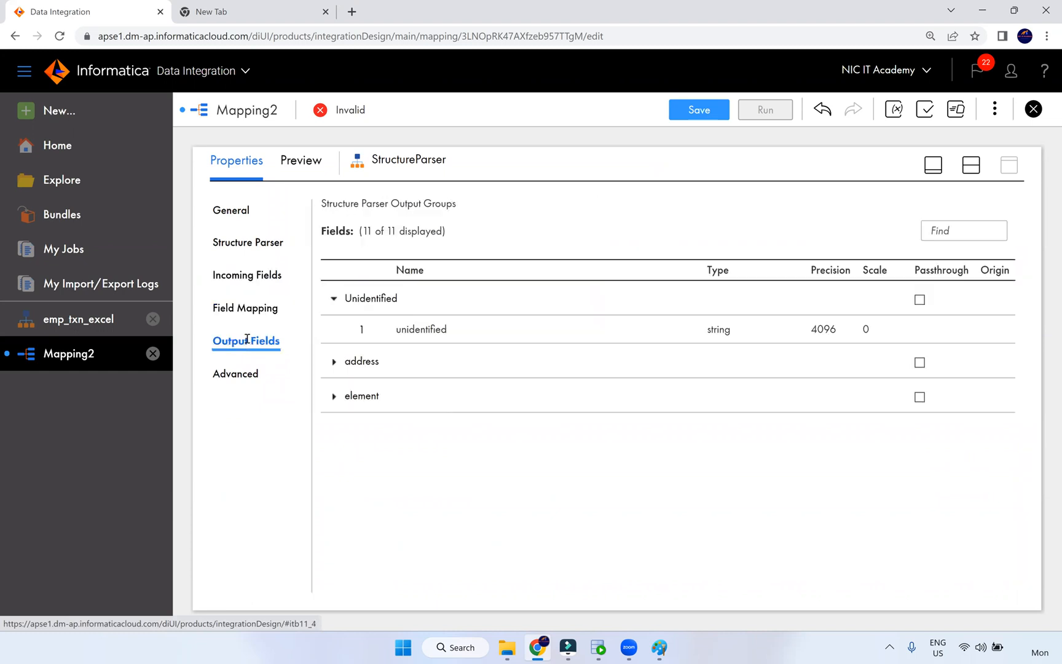
click(334, 361)
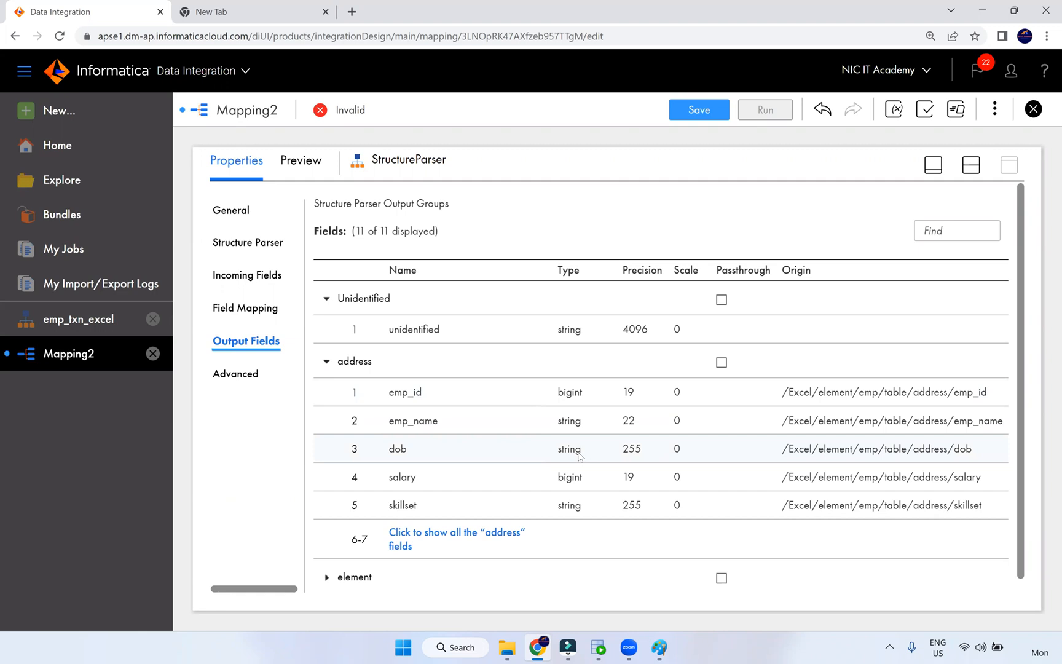
double_click(558, 453)
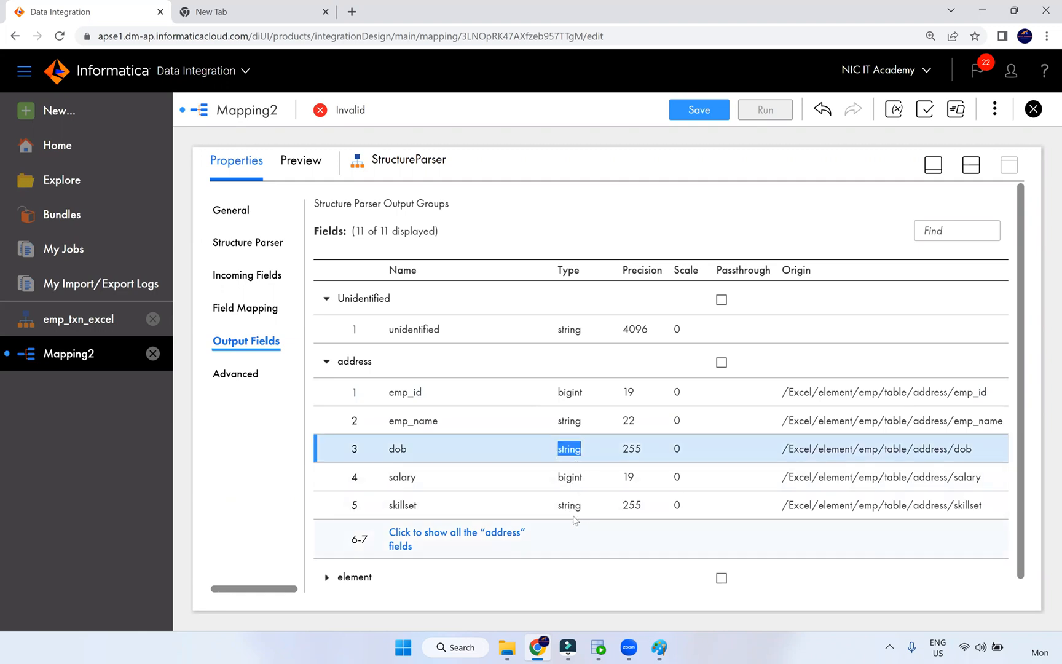
click(971, 166)
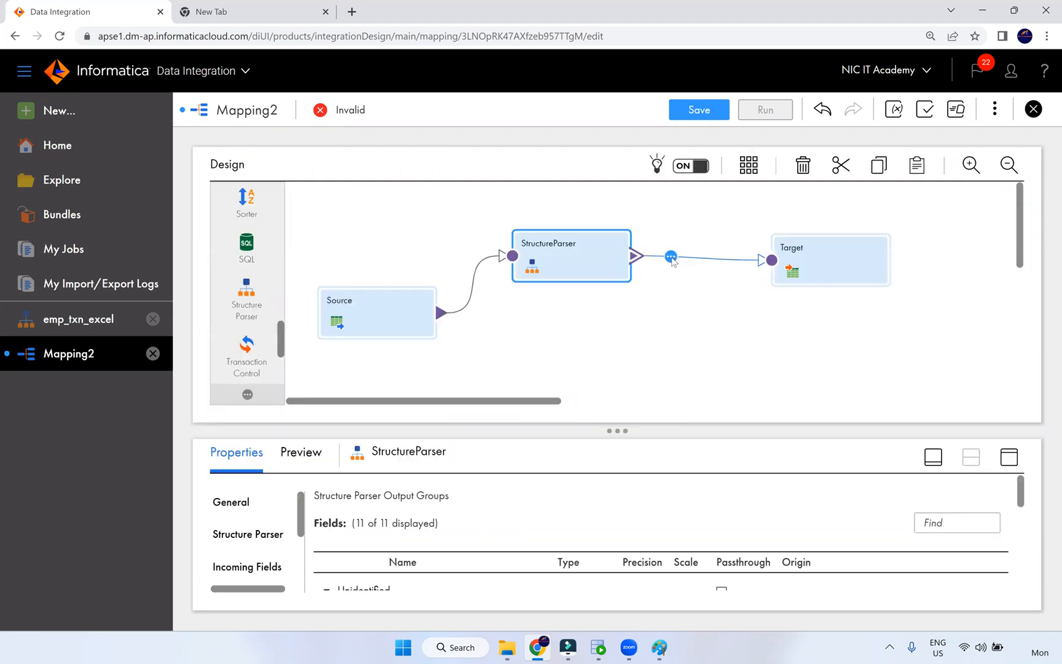
- Insert an Expression fed by the address group between StructureParser and Target
click(671, 257)
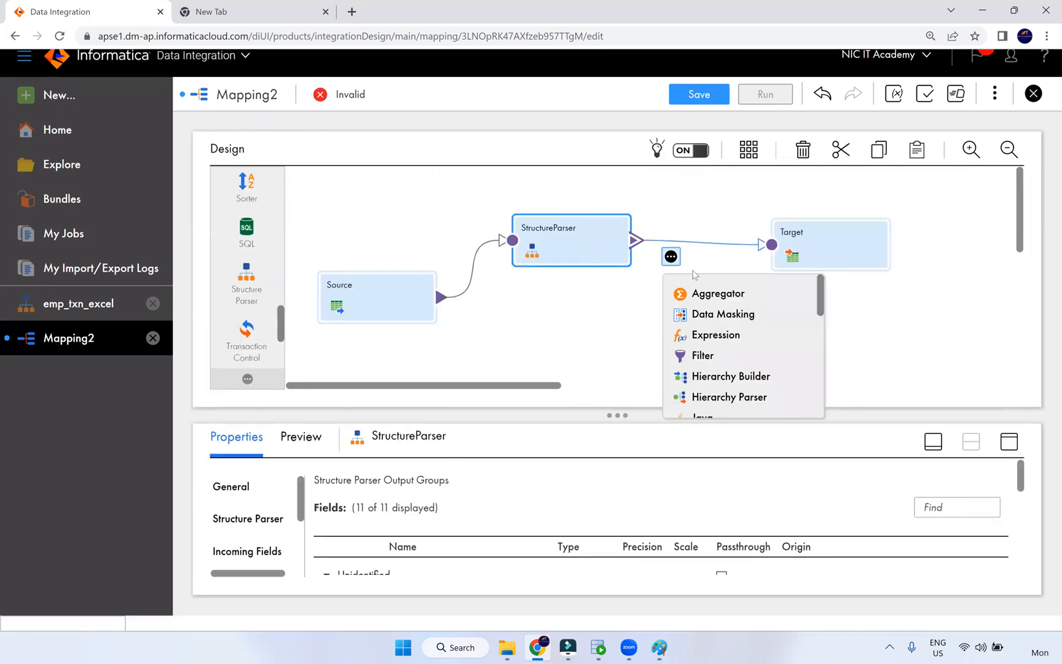
click(711, 334)
click(326, 248)
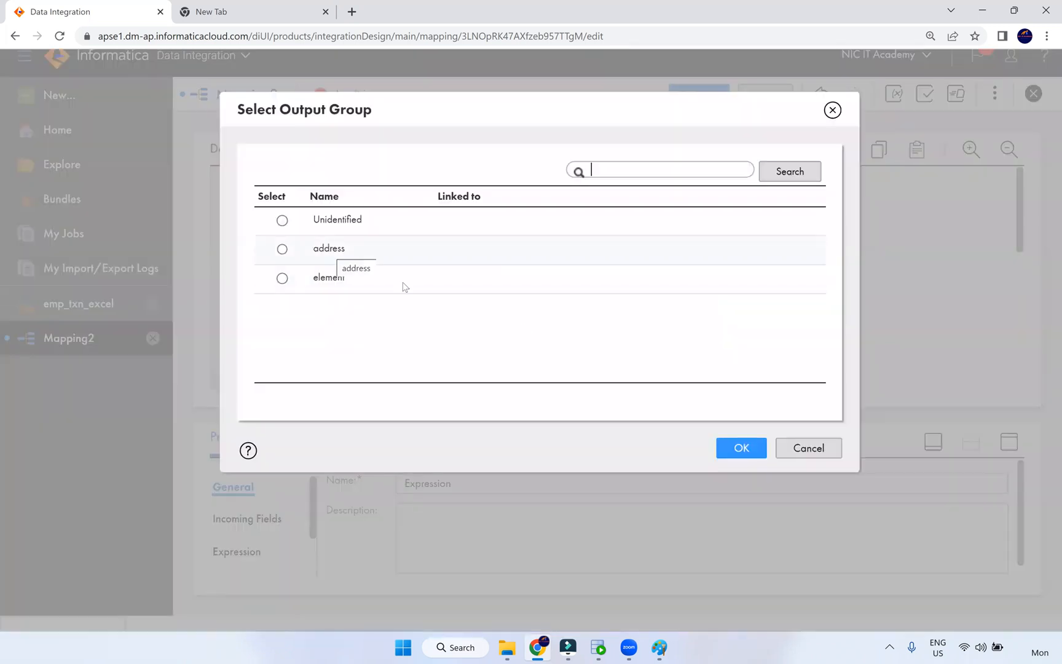
click(742, 447)
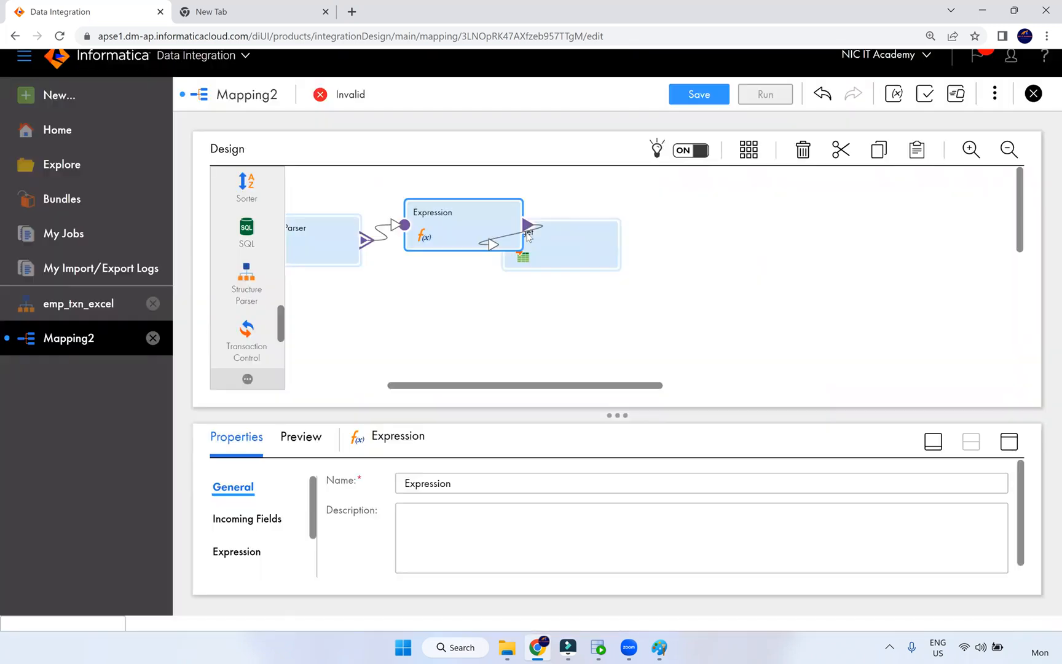
drag(557, 238, 728, 230)
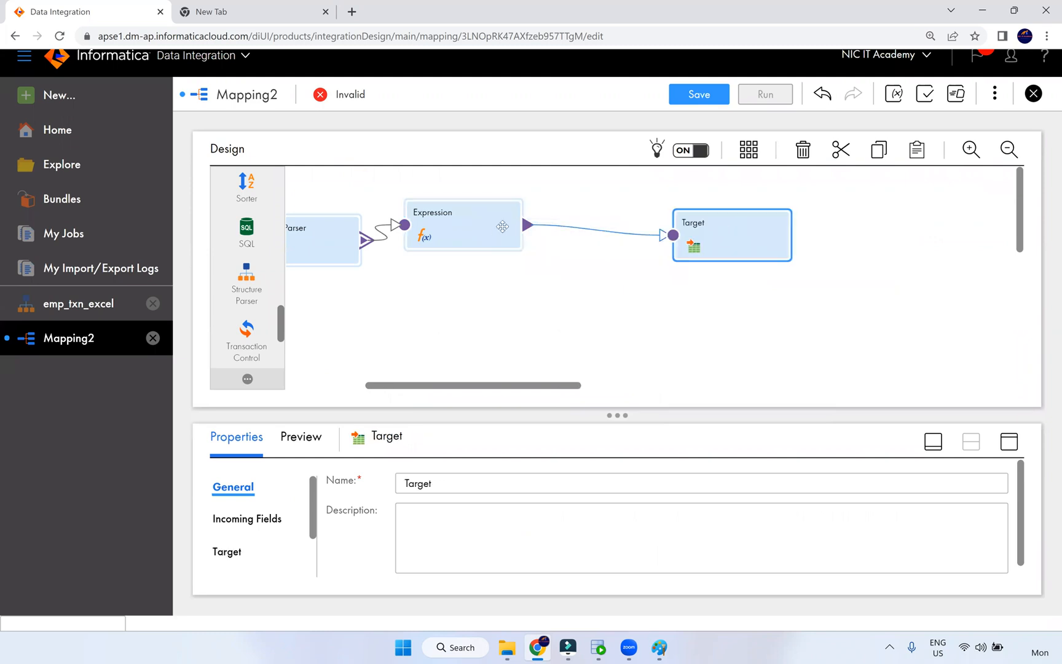
drag(513, 231, 525, 233)
- Add a date/time output field o_dob to the Expression, checking the source dob format
click(1009, 442)
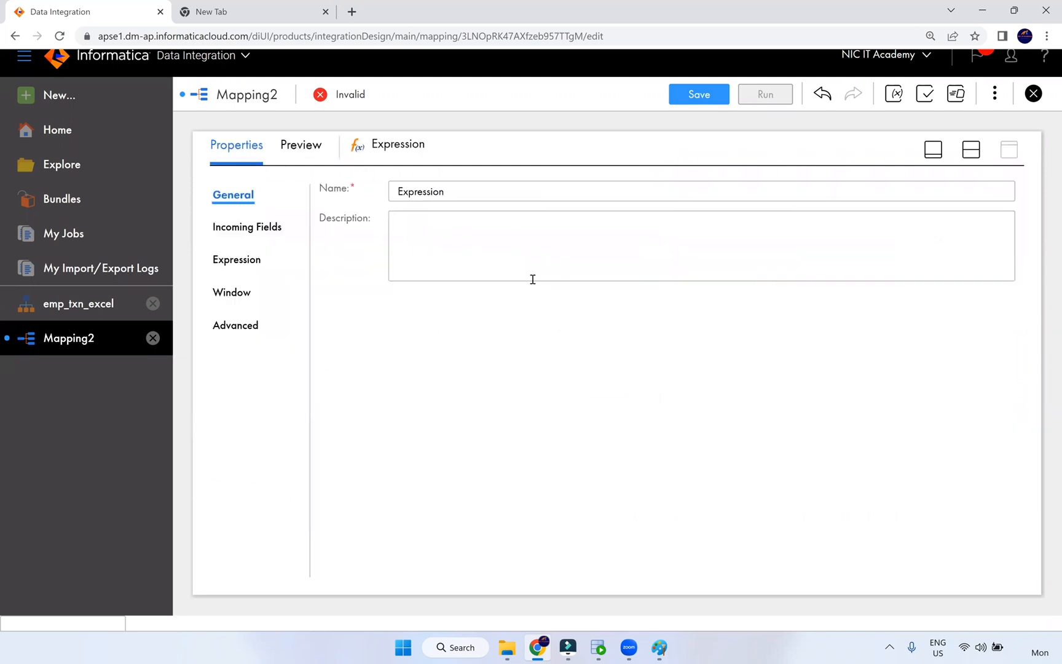
click(254, 258)
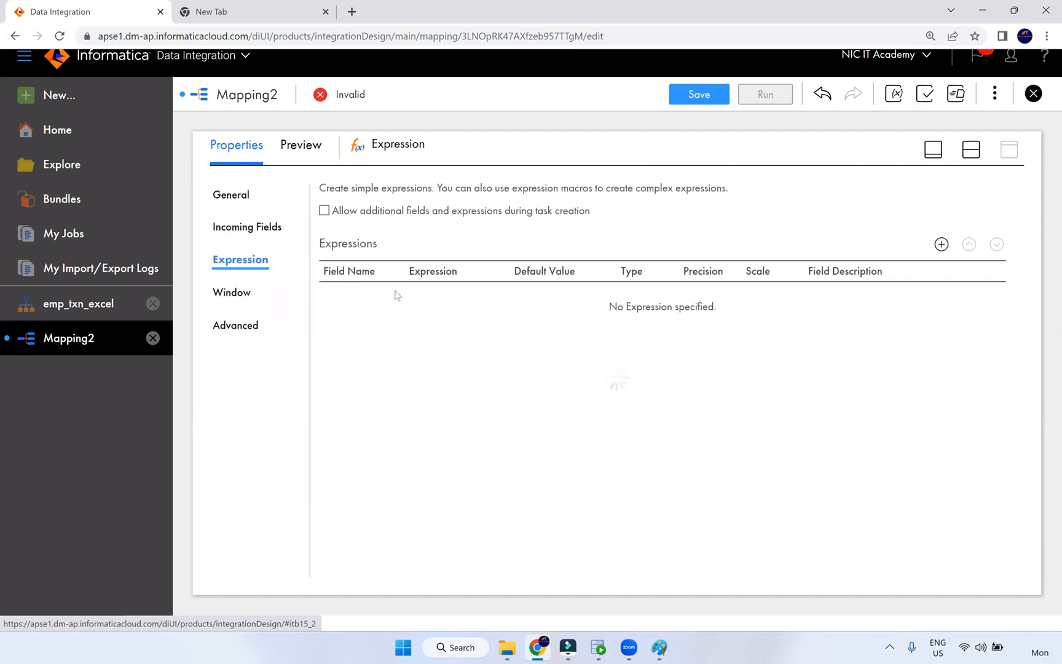
click(942, 245)
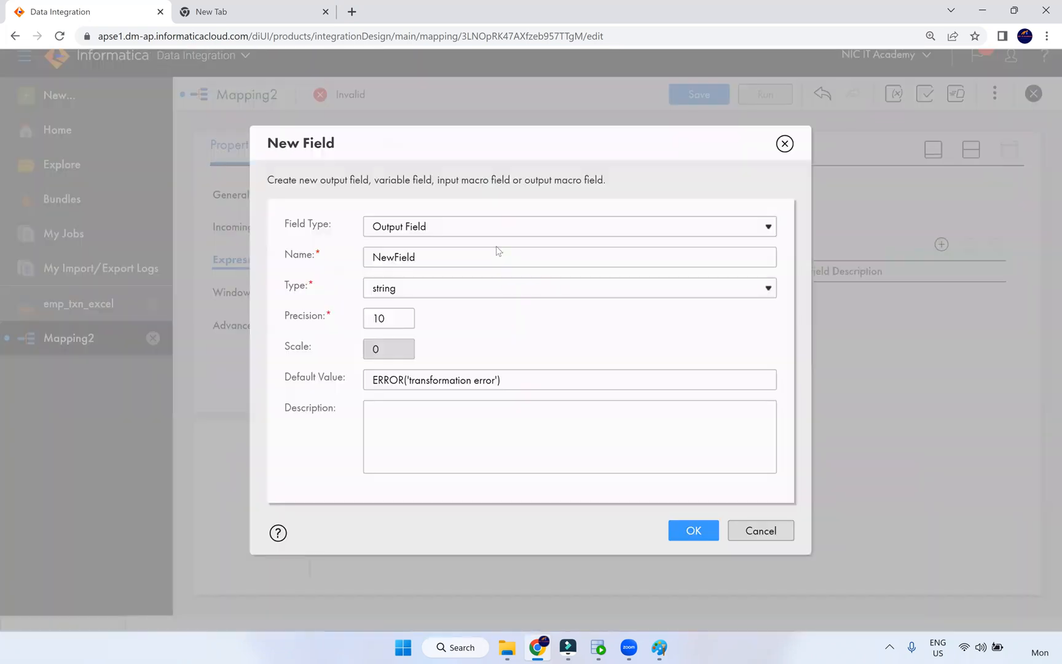
drag(457, 261, 368, 246)
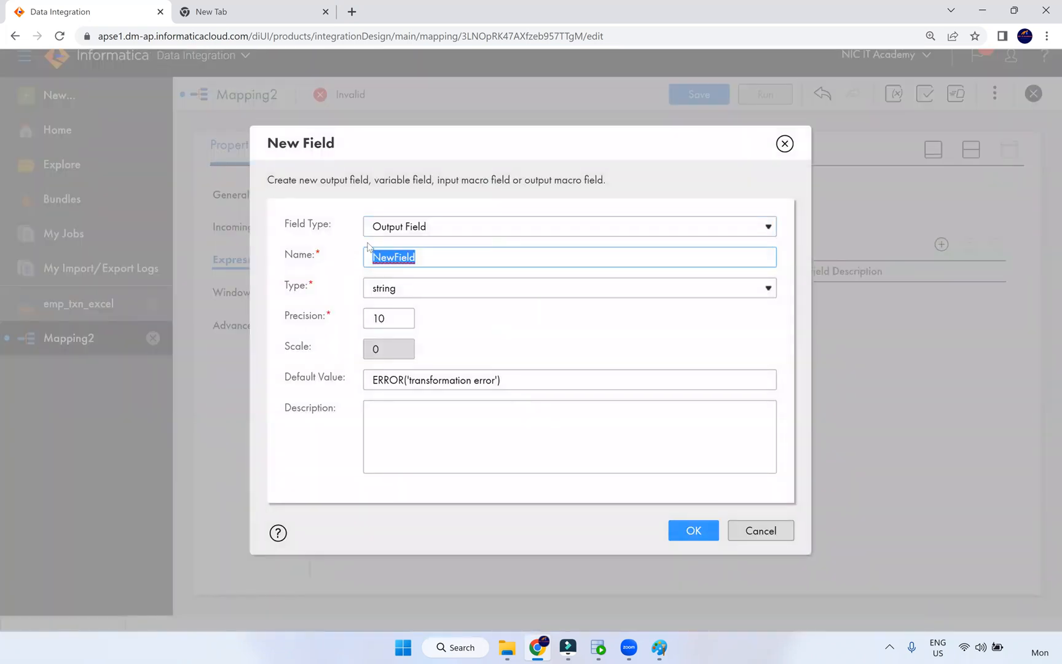
text(o_dob)
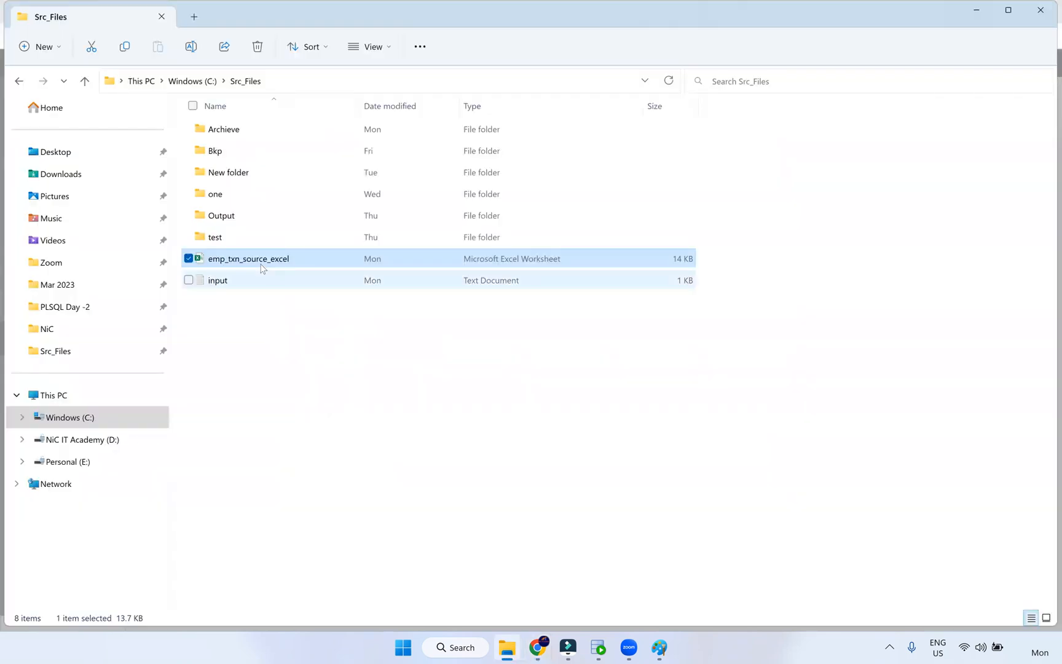
double_click(262, 265)
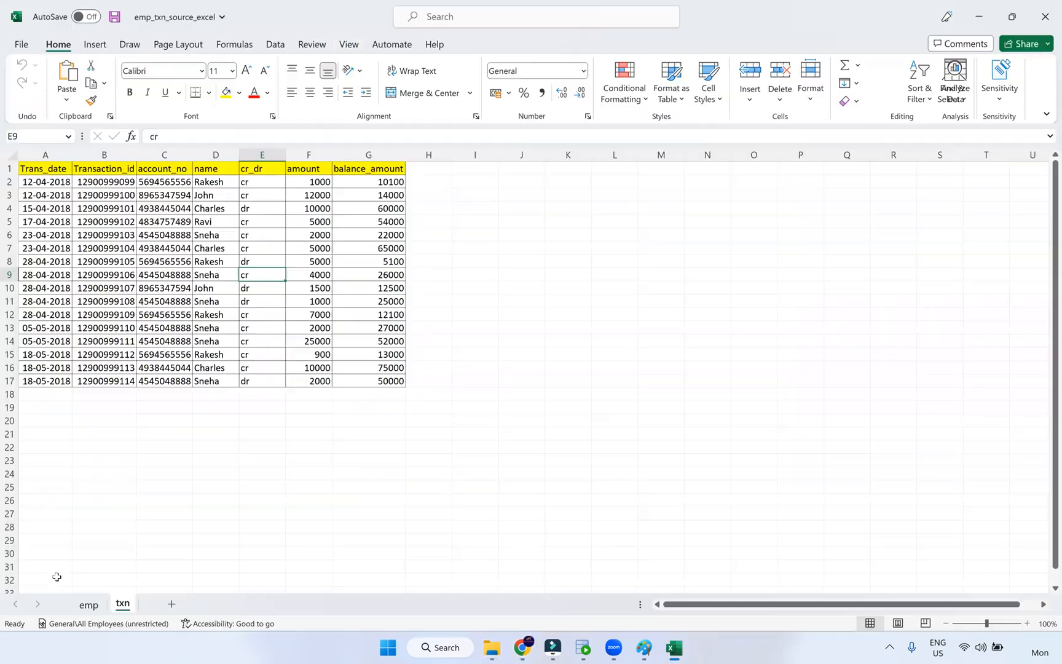
click(89, 605)
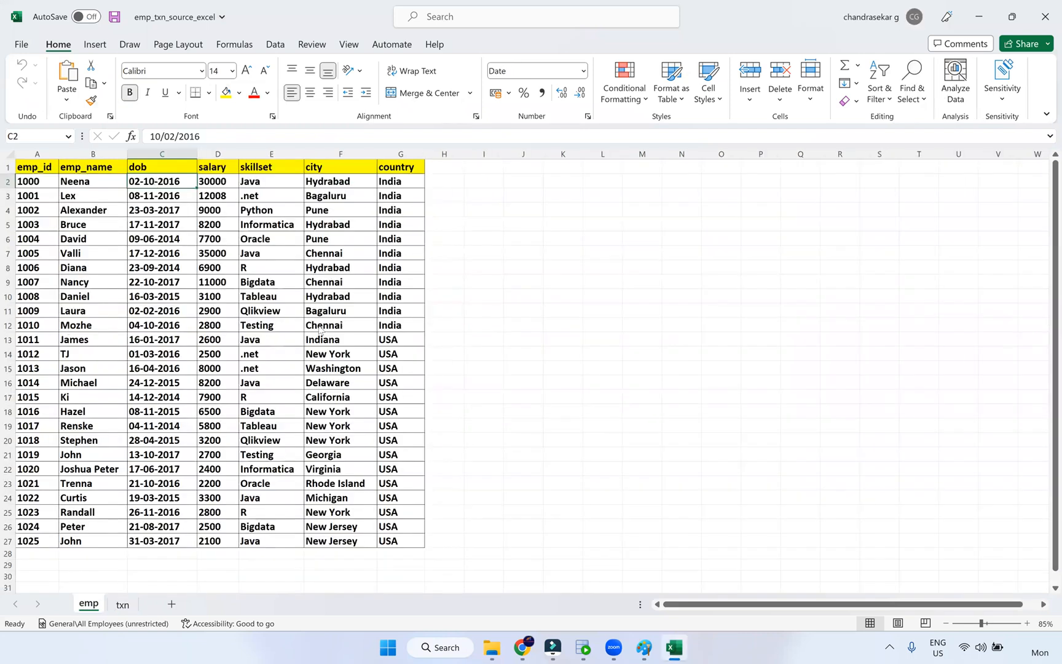
key(alt+Tab)
click(522, 647)
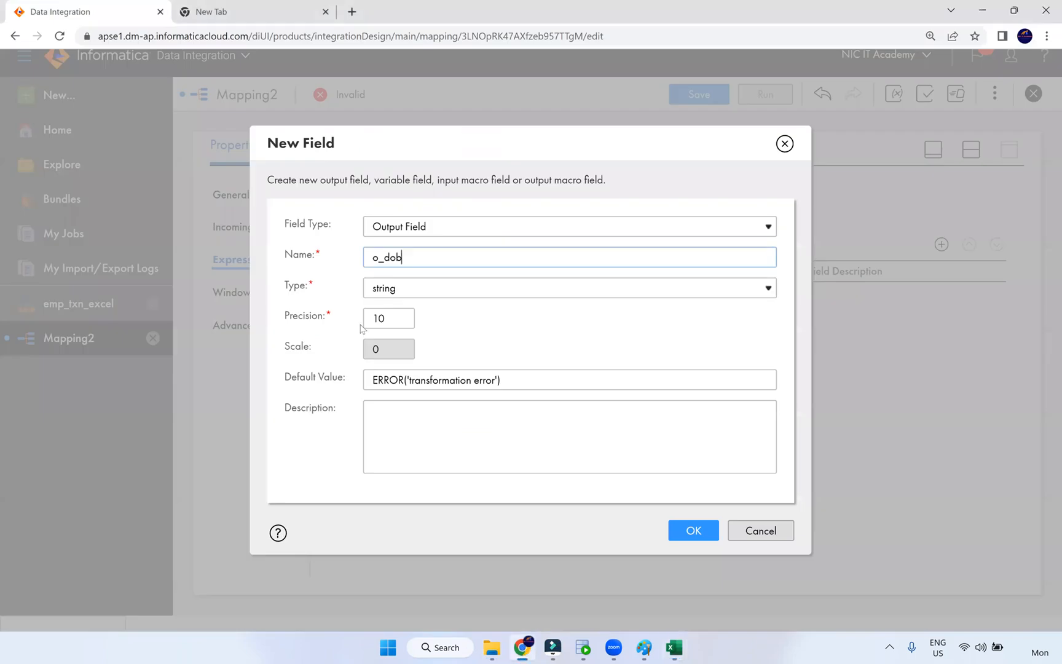
click(403, 289)
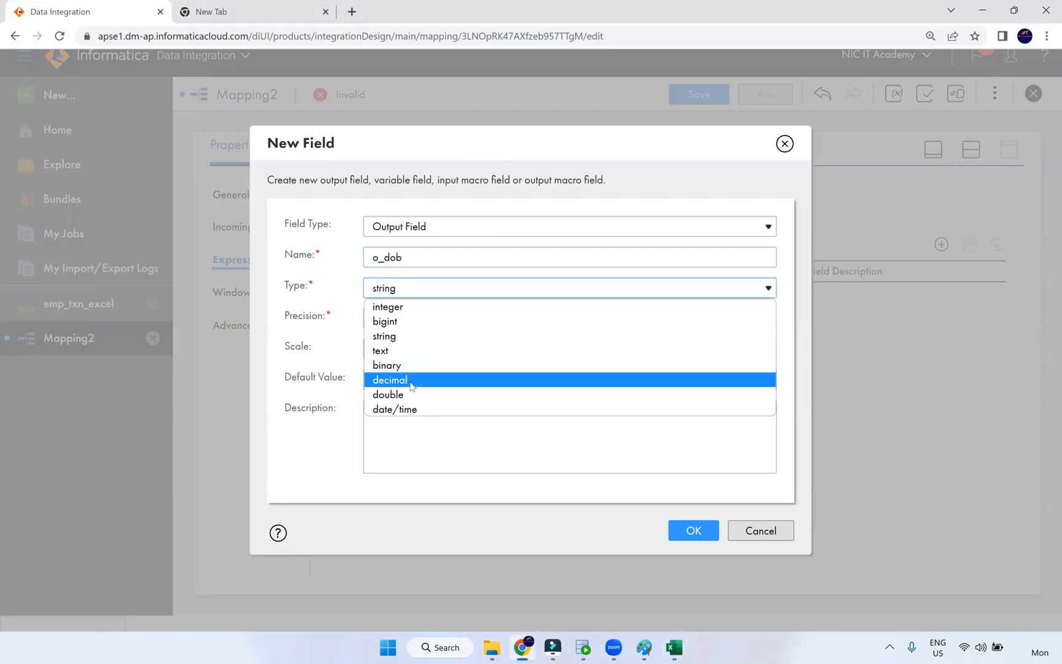
click(403, 409)
click(677, 532)
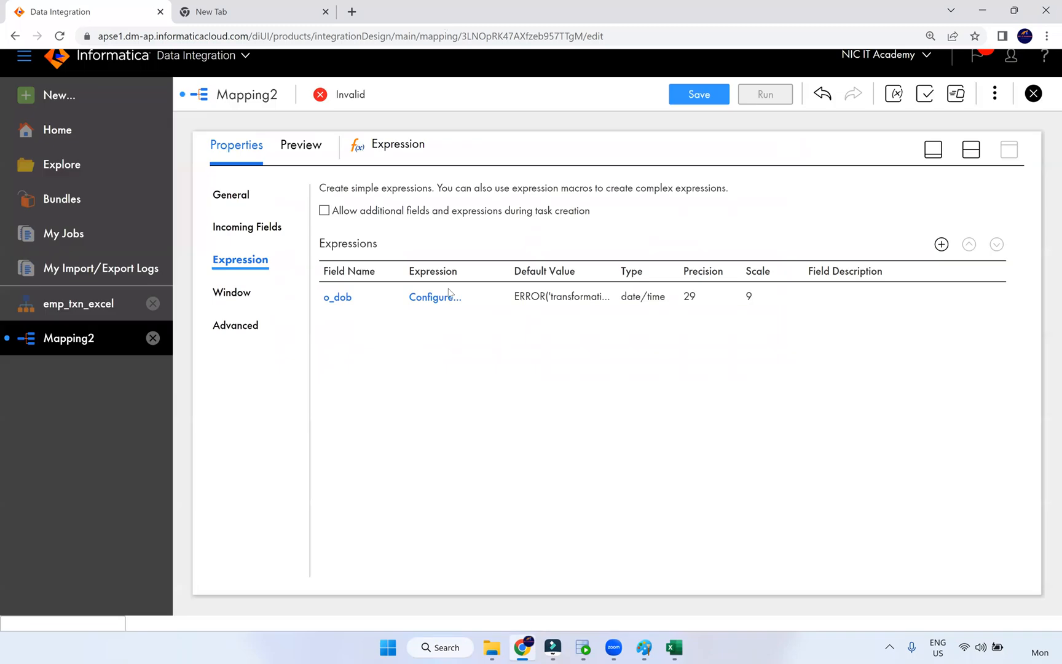
- Enter to_date(dob, 'dd-mm-yyyy') as o_dob's expression, validate it and confirm
click(439, 298)
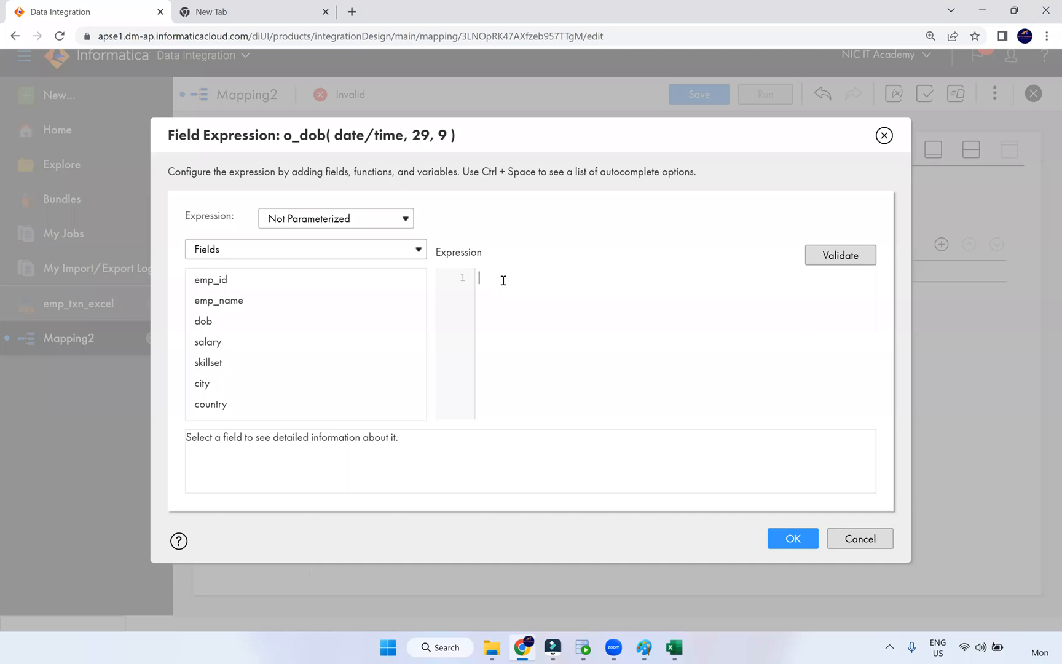
key(ctrl+plus)
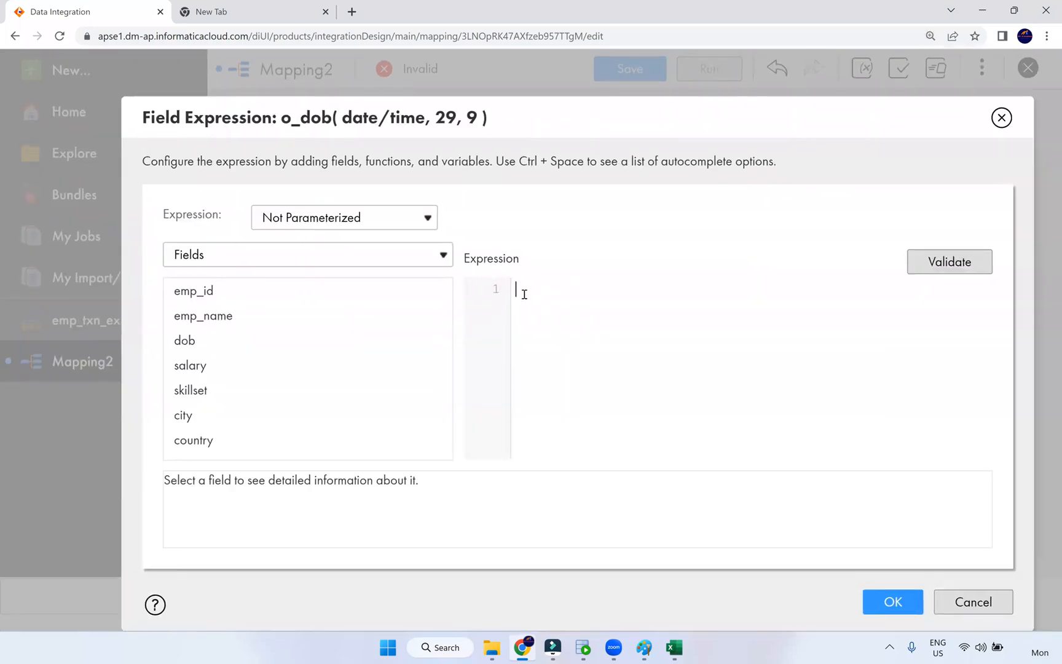
text(to_date()
click(418, 340)
text(, ')
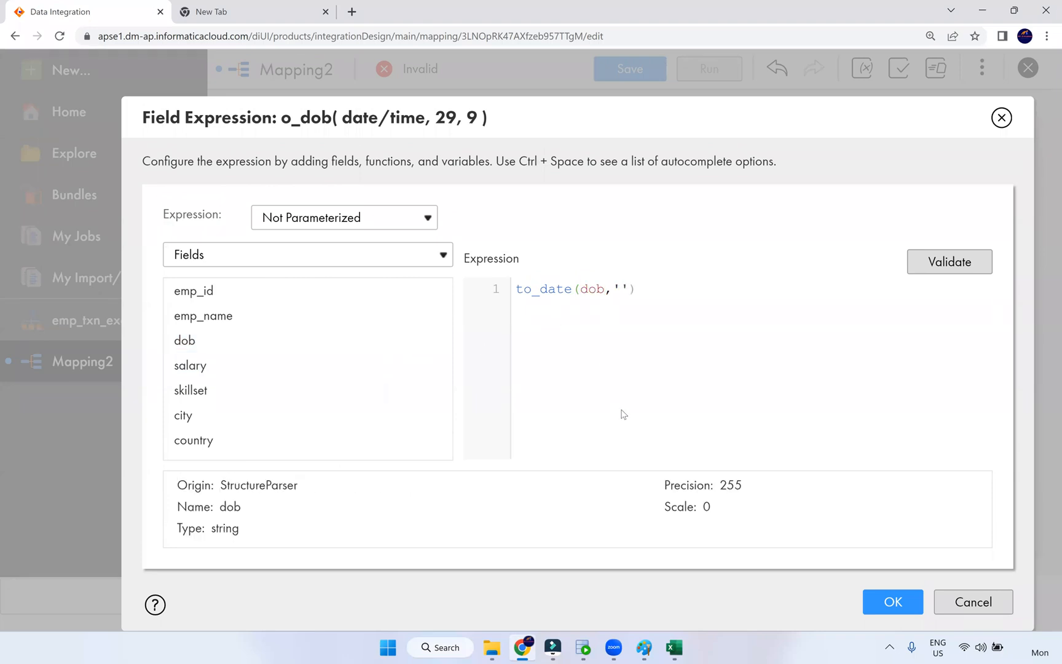
text(dd-mm-yyyy)
click(945, 260)
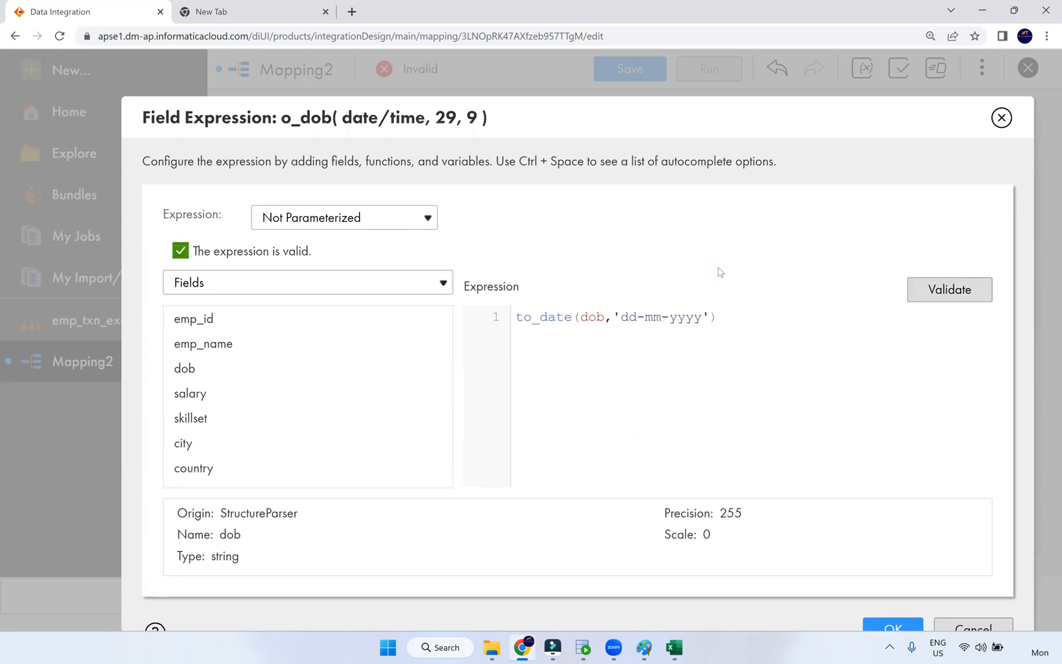
drag(725, 316, 490, 317)
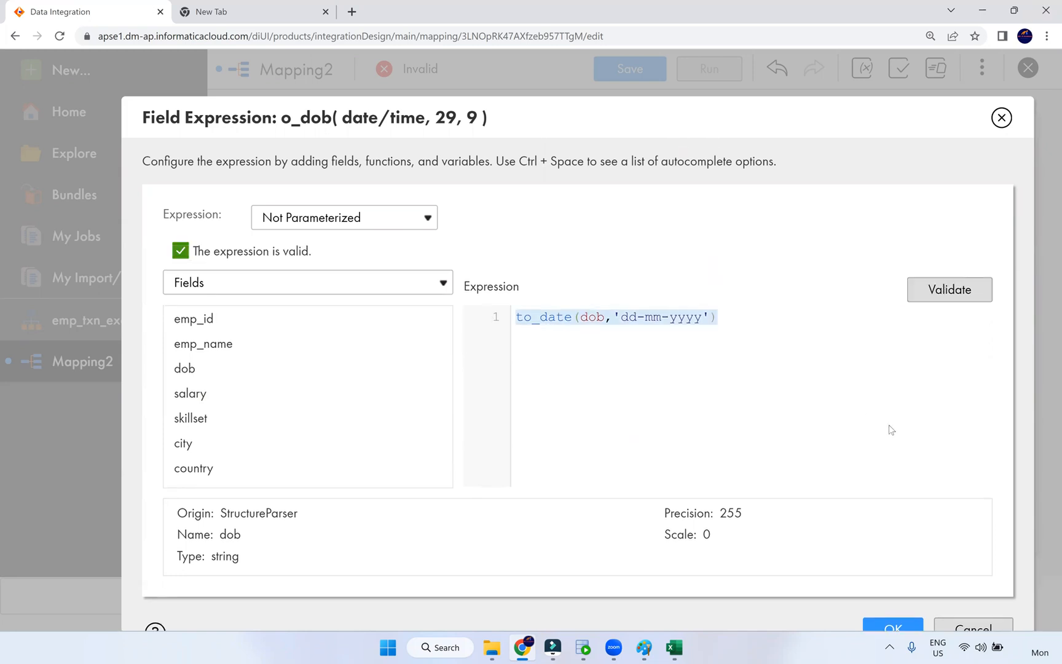
click(891, 629)
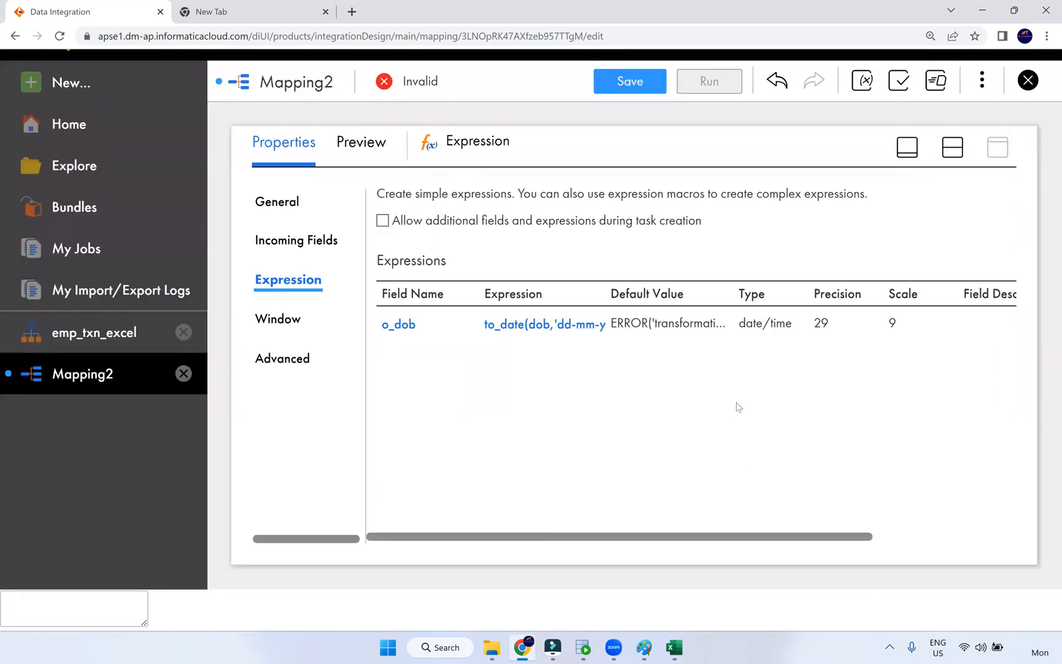
key(ctrl+minus)
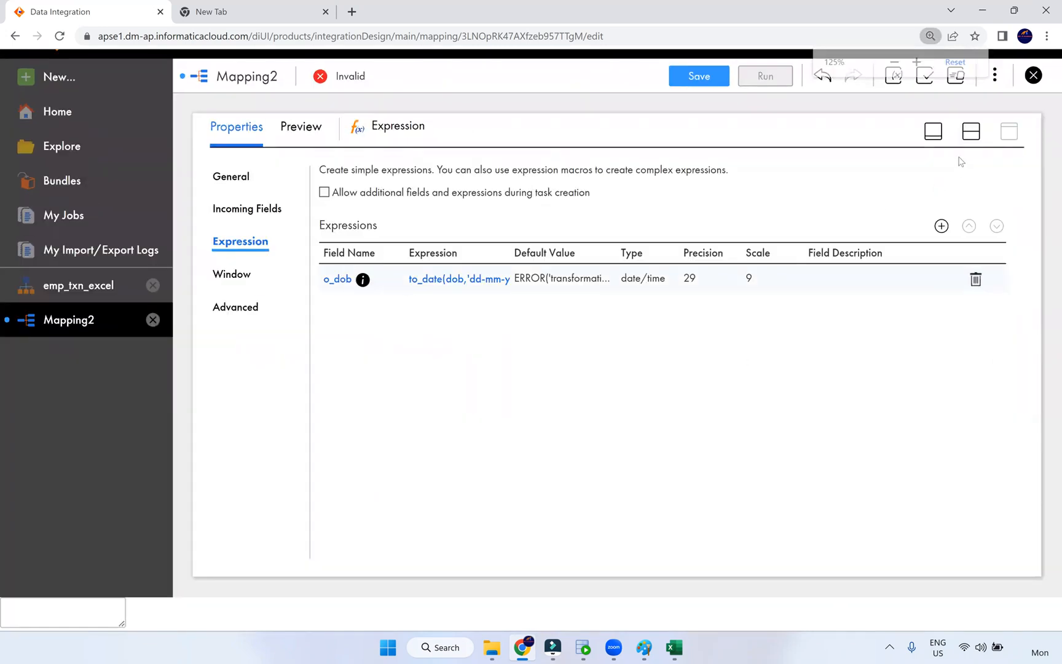
- Automatically map all seven T_EMP target fields in the Target's field mapping
click(979, 134)
click(733, 218)
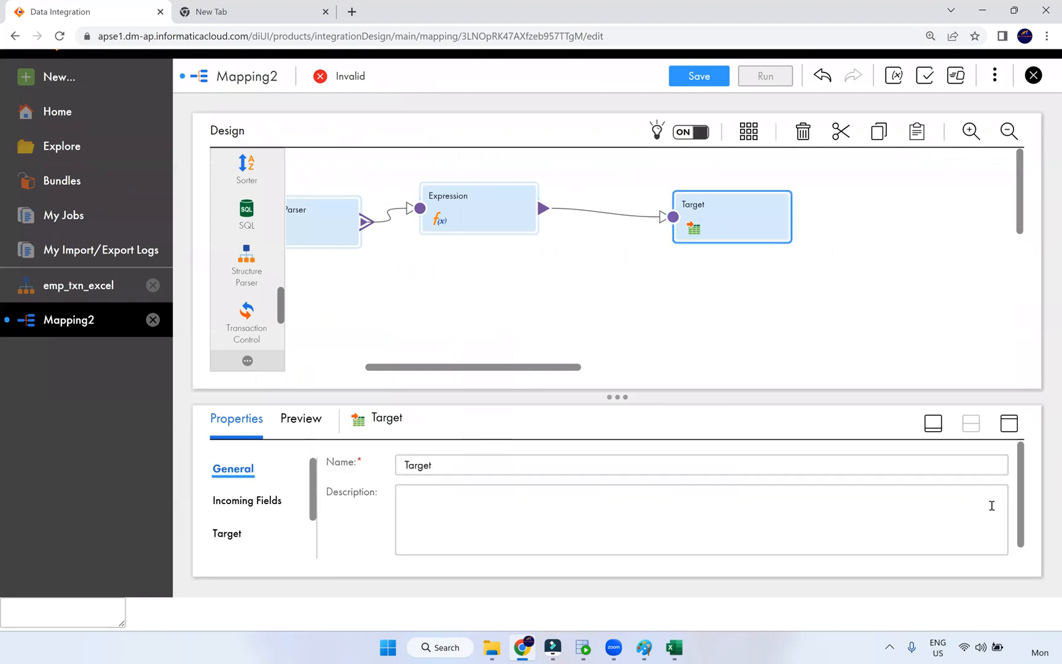
click(1009, 424)
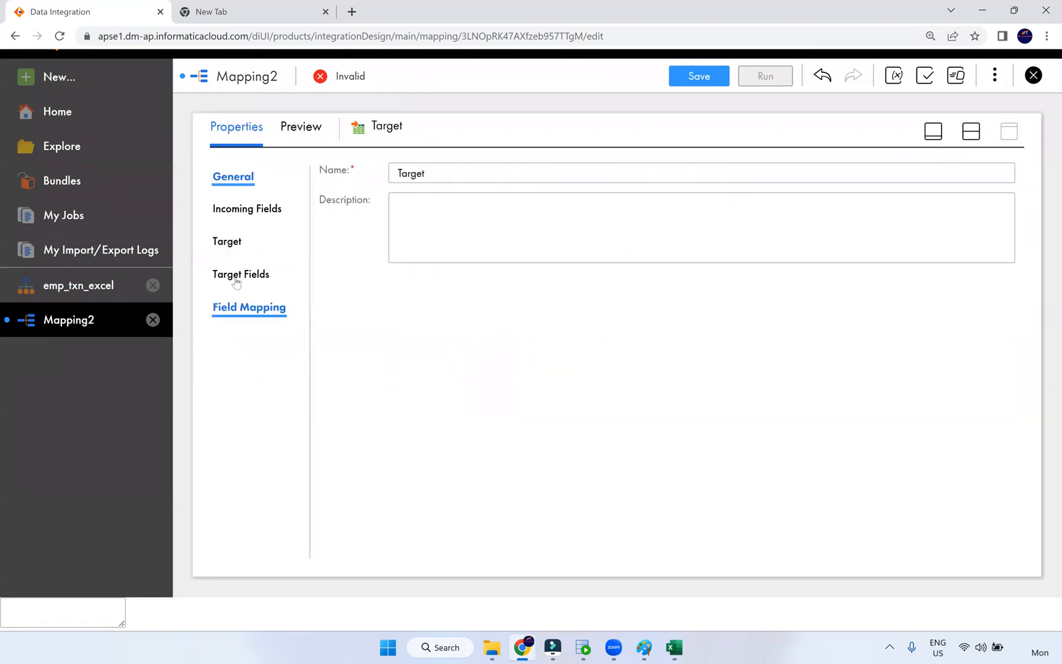
click(240, 307)
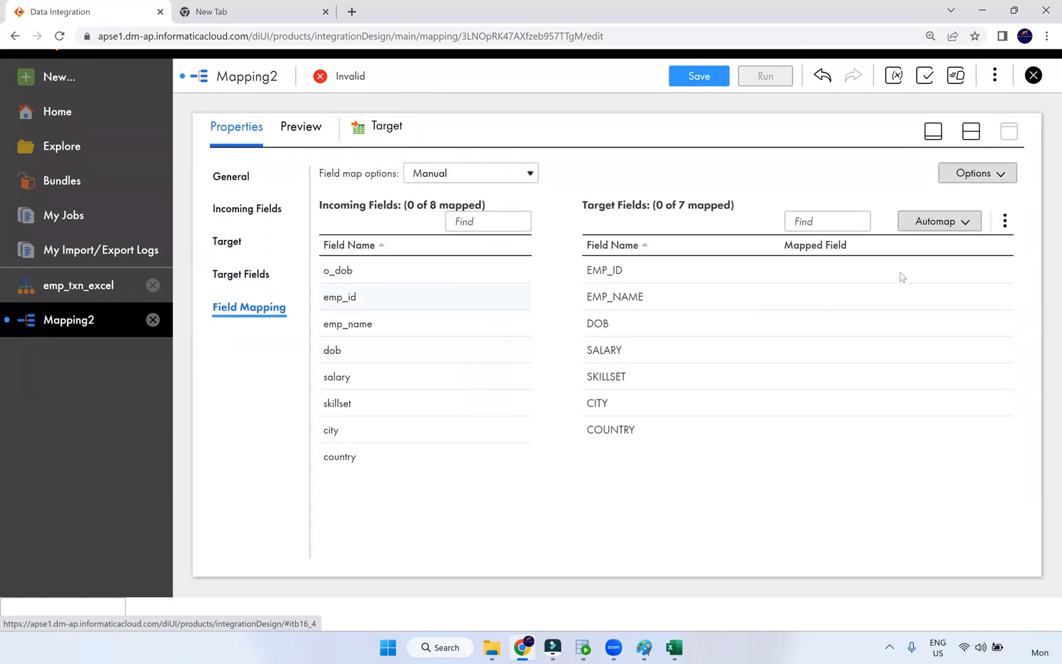
click(1005, 221)
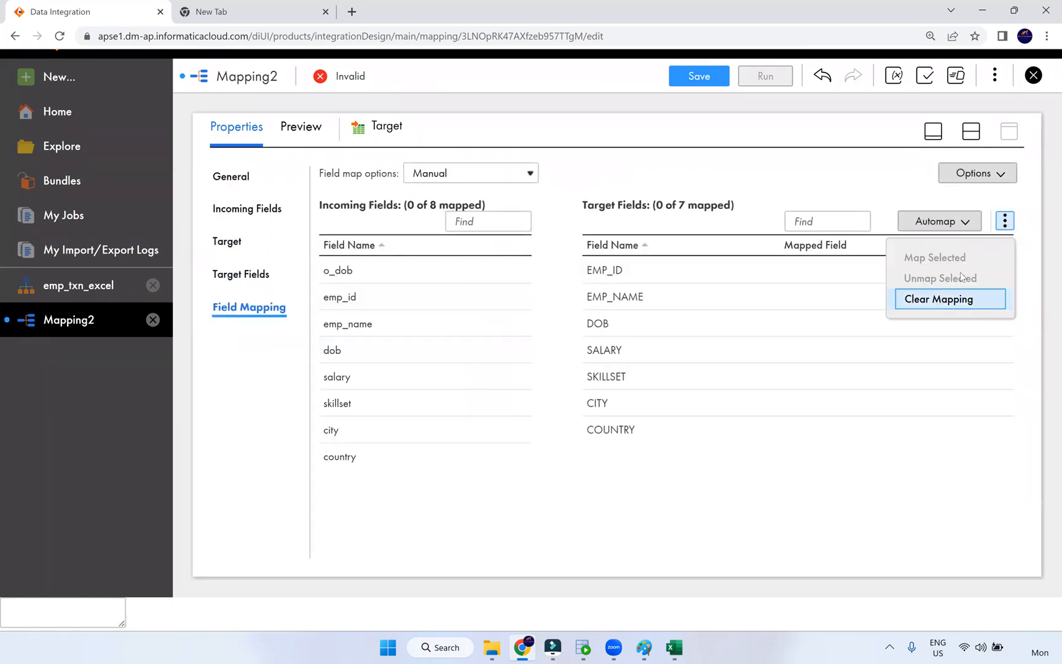
click(970, 226)
click(970, 226)
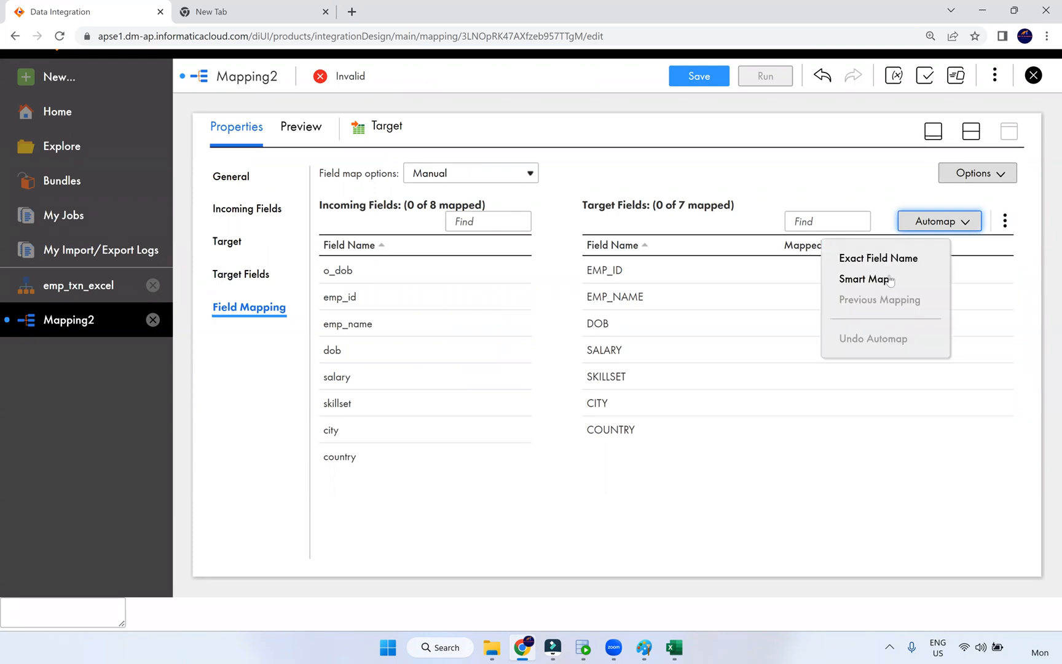
click(861, 280)
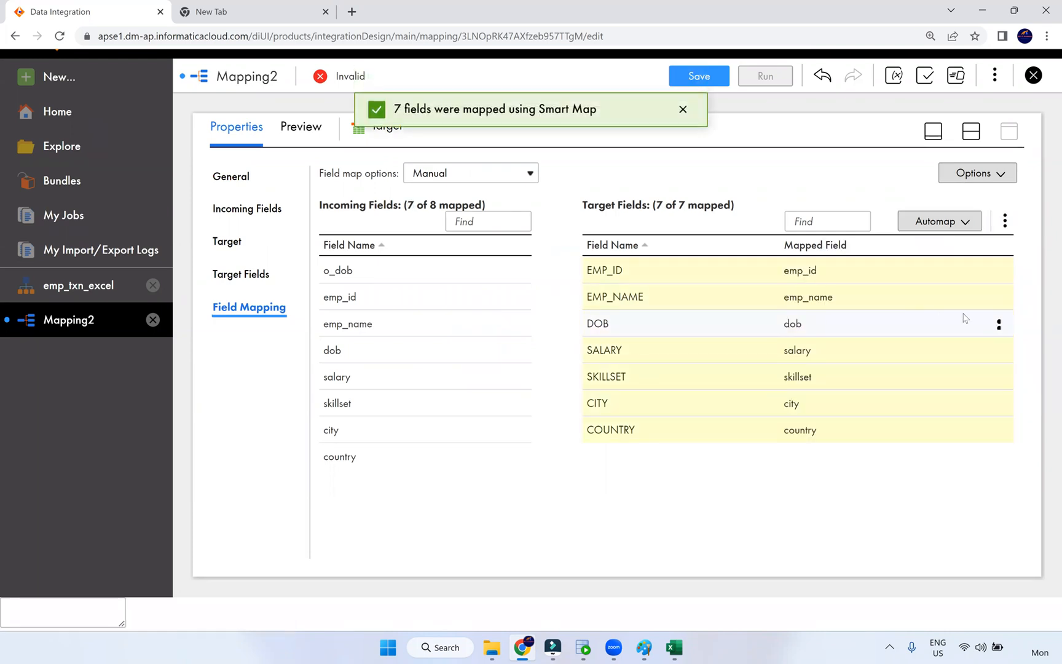
- Unmap DOB from dob and map o_dob onto it instead
click(999, 324)
click(929, 330)
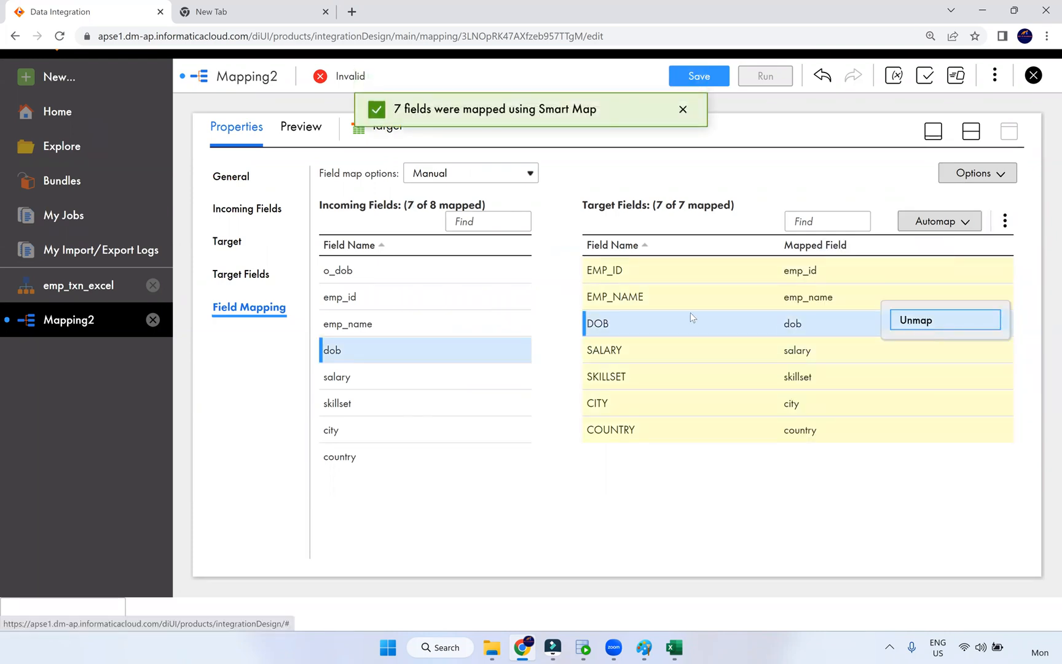
drag(405, 284, 811, 344)
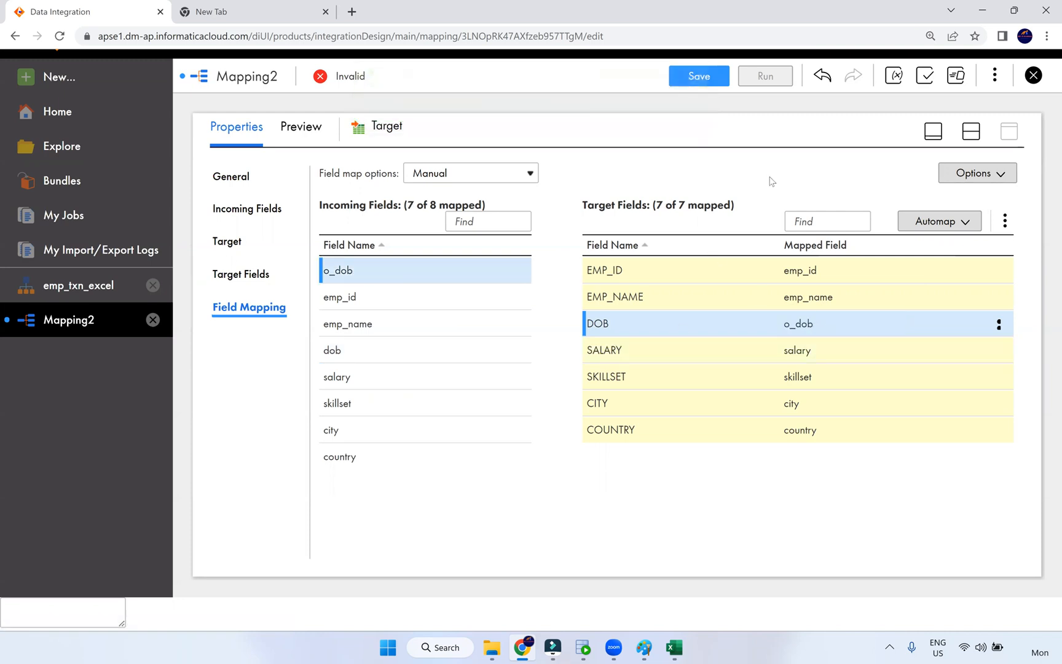
- Add a new target, Target1, positioned beneath the existing Target
click(972, 132)
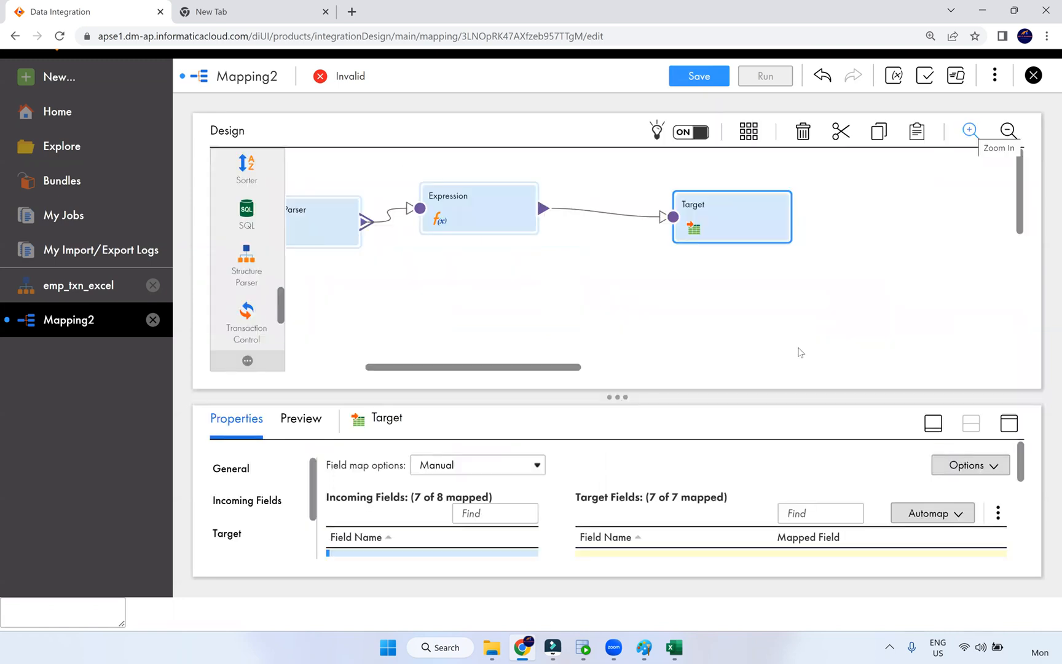
scroll(246, 261, up, 10)
drag(448, 252, 682, 315)
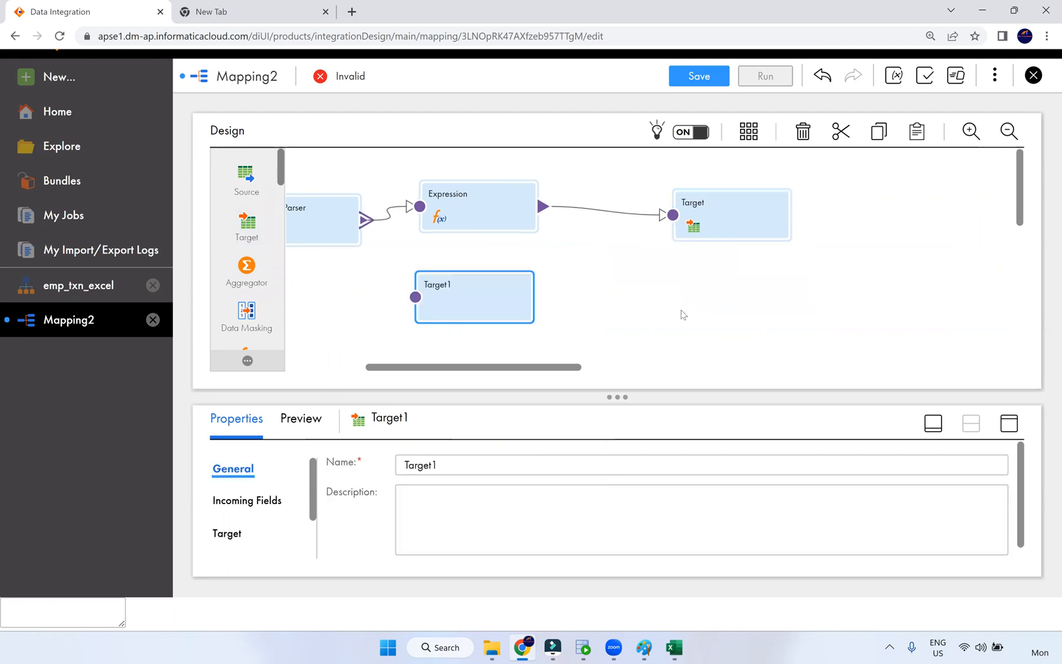
drag(472, 232, 730, 245)
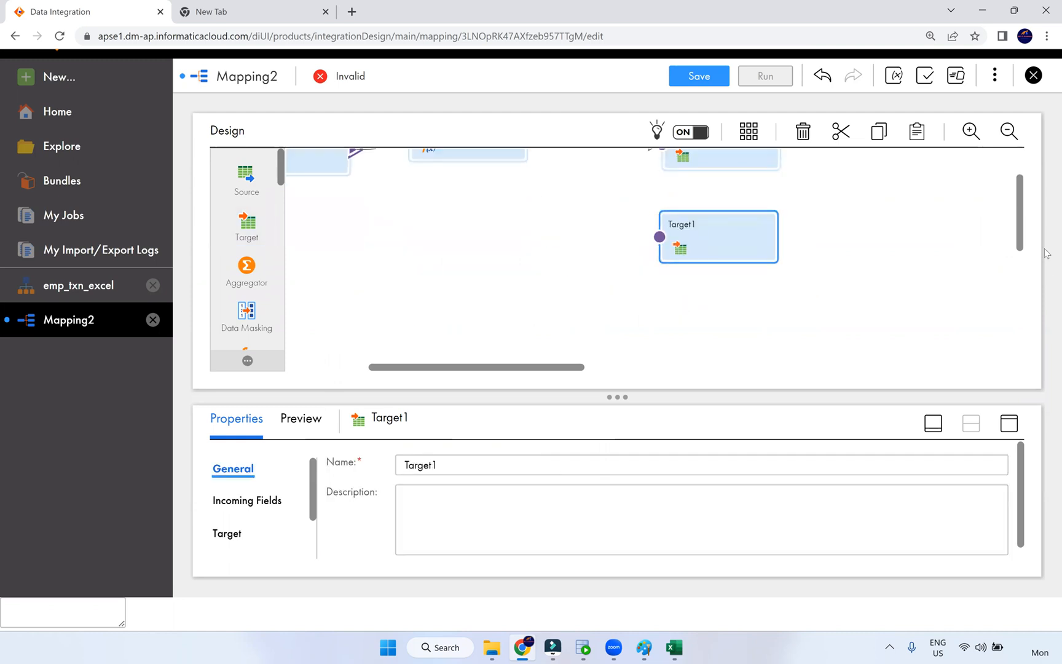
drag(1023, 183, 1021, 159)
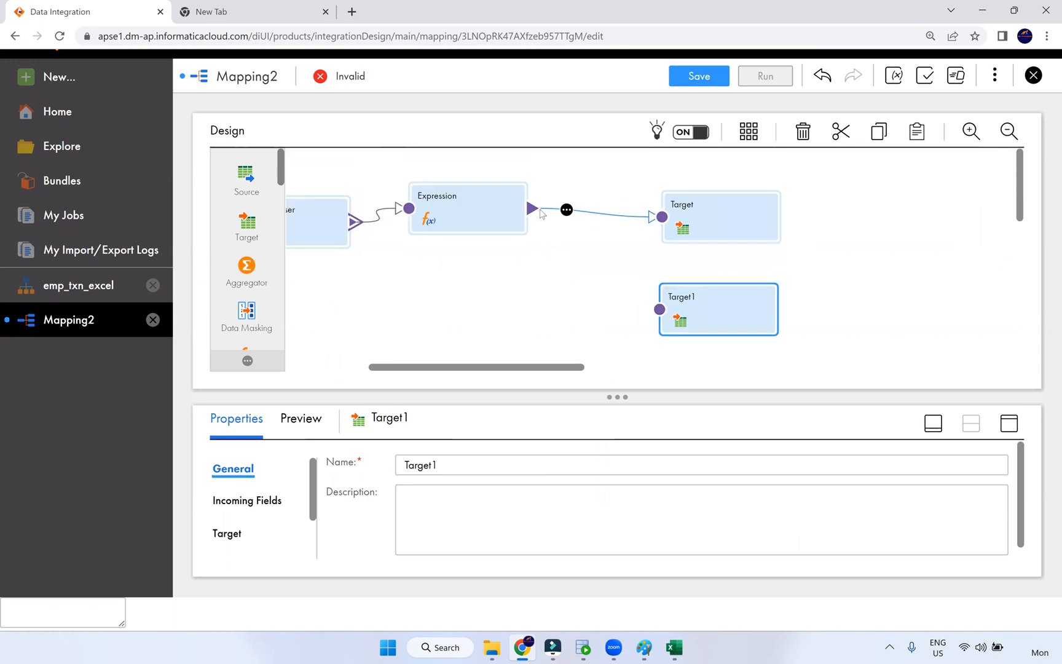
- Draw an Expression-to-Target1 link, then delete it, leaving Target1 unconnected
drag(639, 301, 660, 311)
drag(533, 208, 661, 312)
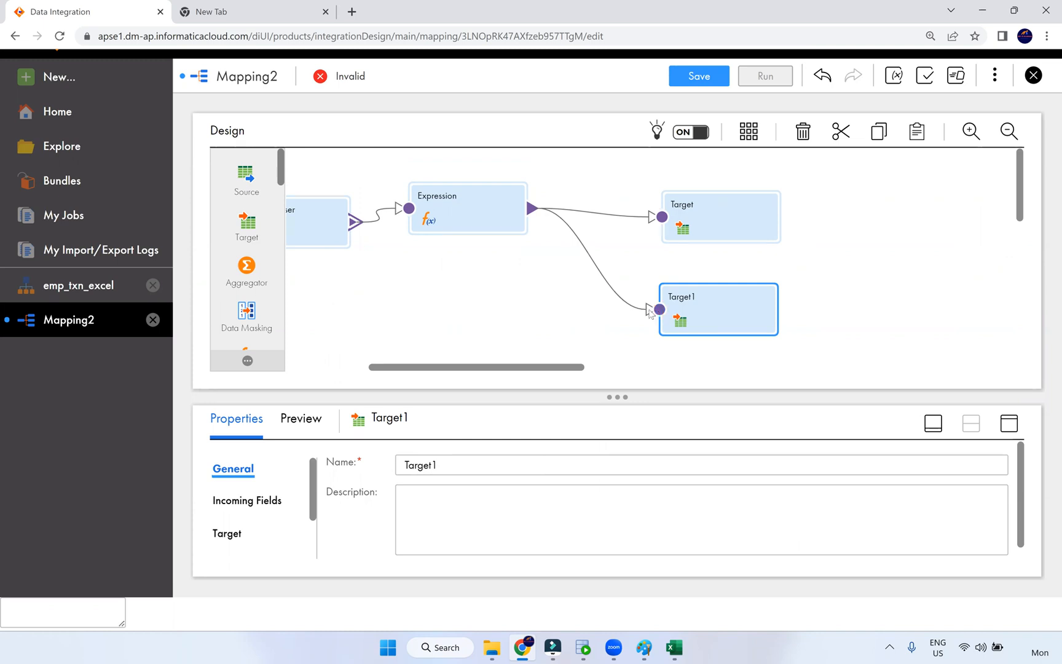
click(560, 218)
click(487, 231)
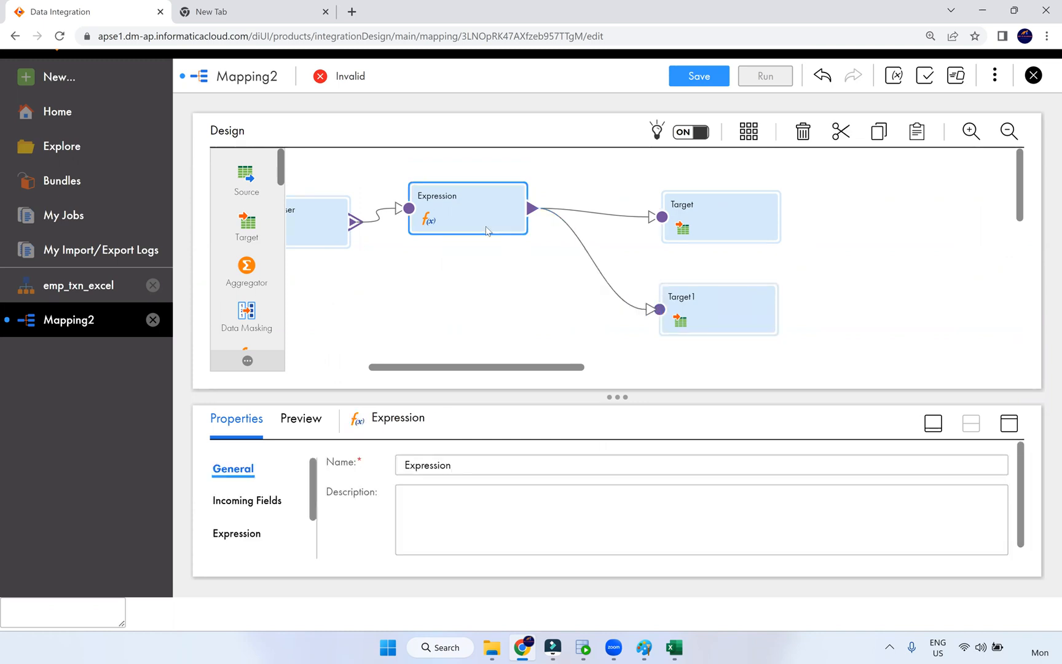
drag(487, 230, 485, 243)
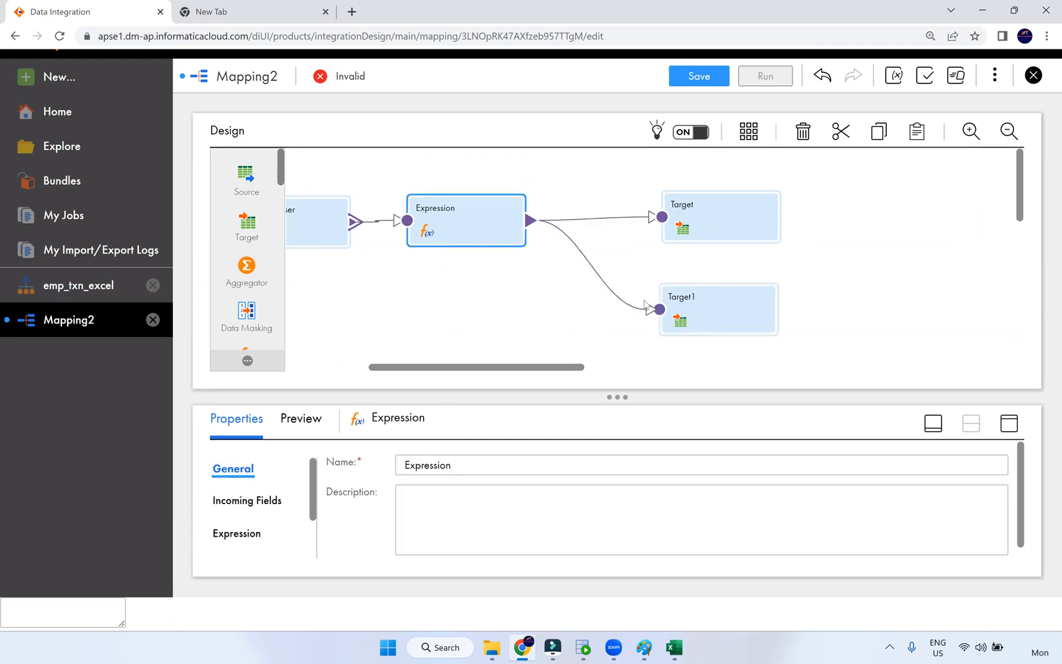
click(610, 285)
key(Delete)
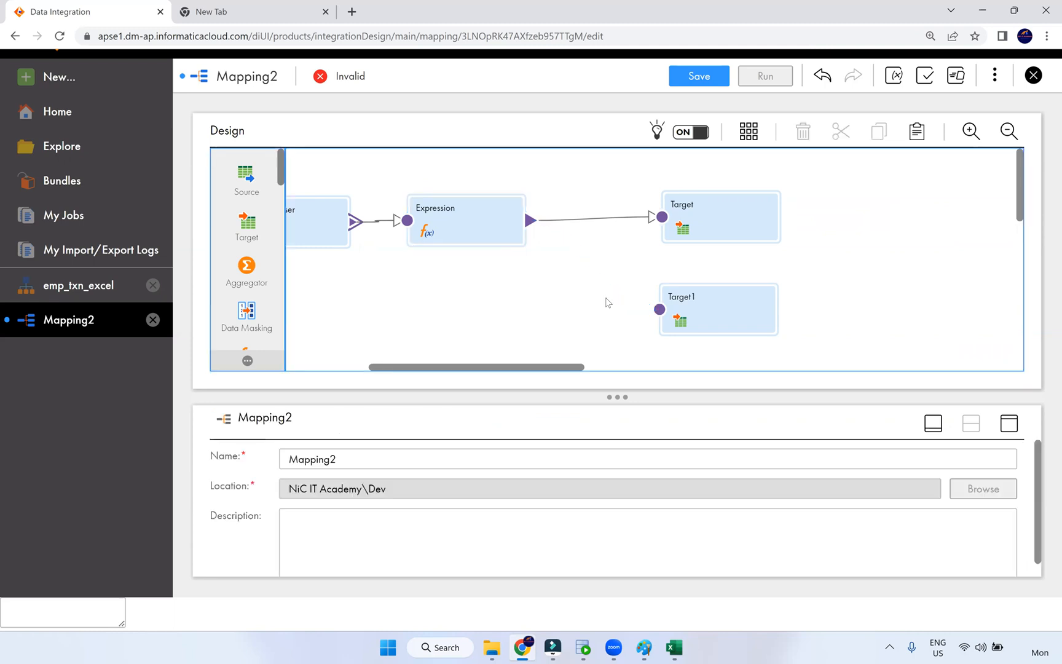
click(493, 227)
drag(529, 221, 633, 304)
drag(581, 279, 578, 271)
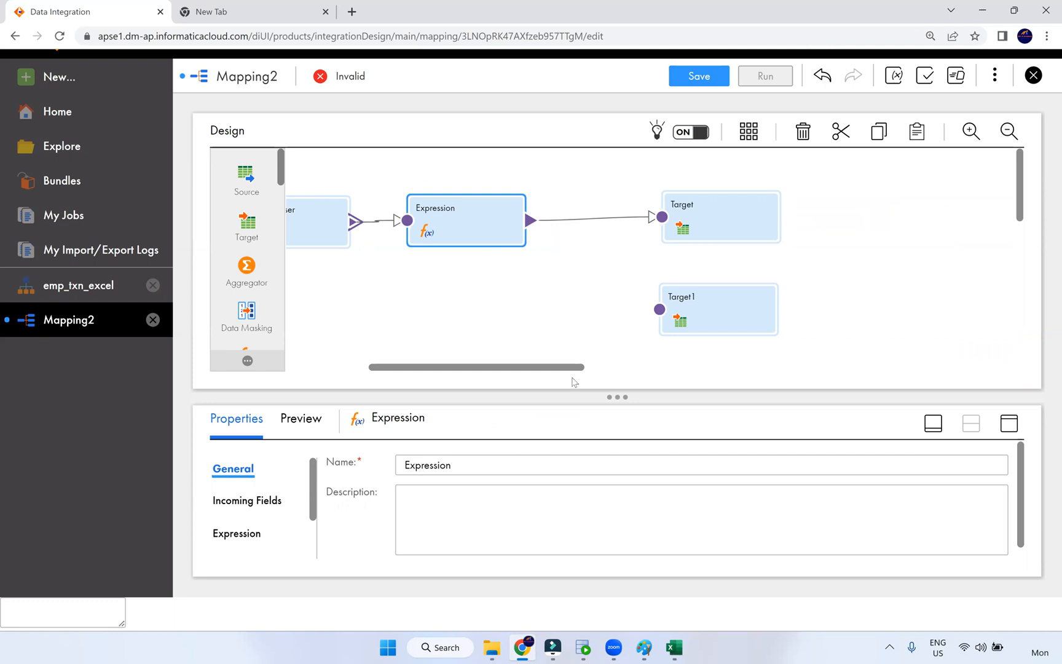
drag(515, 368, 466, 367)
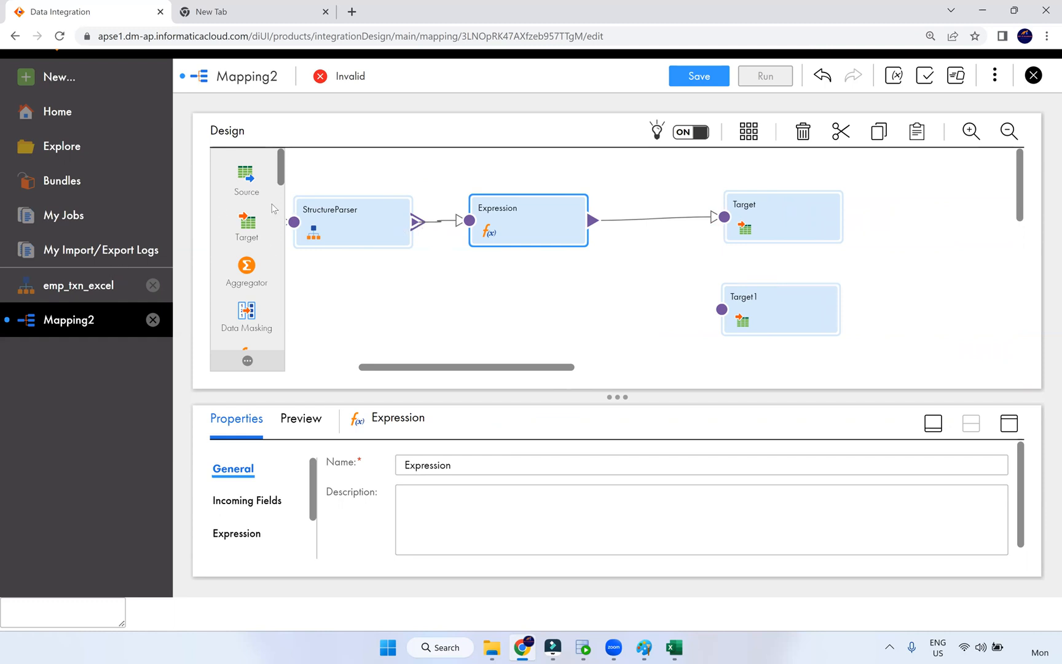
- Drop a new Expression1 onto the canvas, lined up with Target1
scroll(250, 251, down, 3)
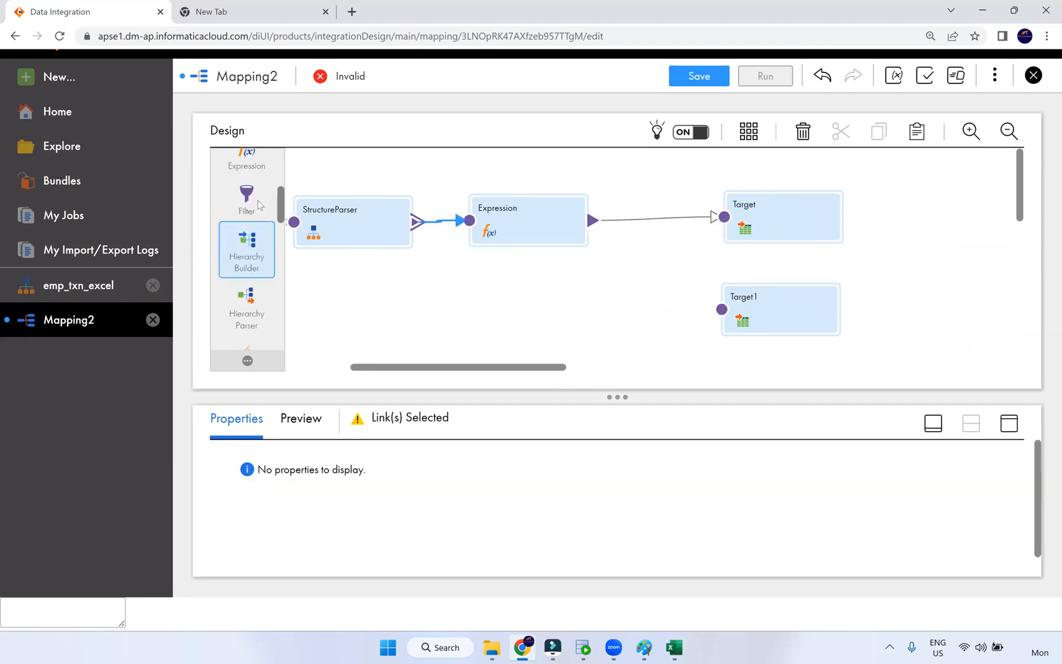
scroll(245, 246, up, 2)
drag(246, 222, 473, 292)
drag(472, 230, 696, 225)
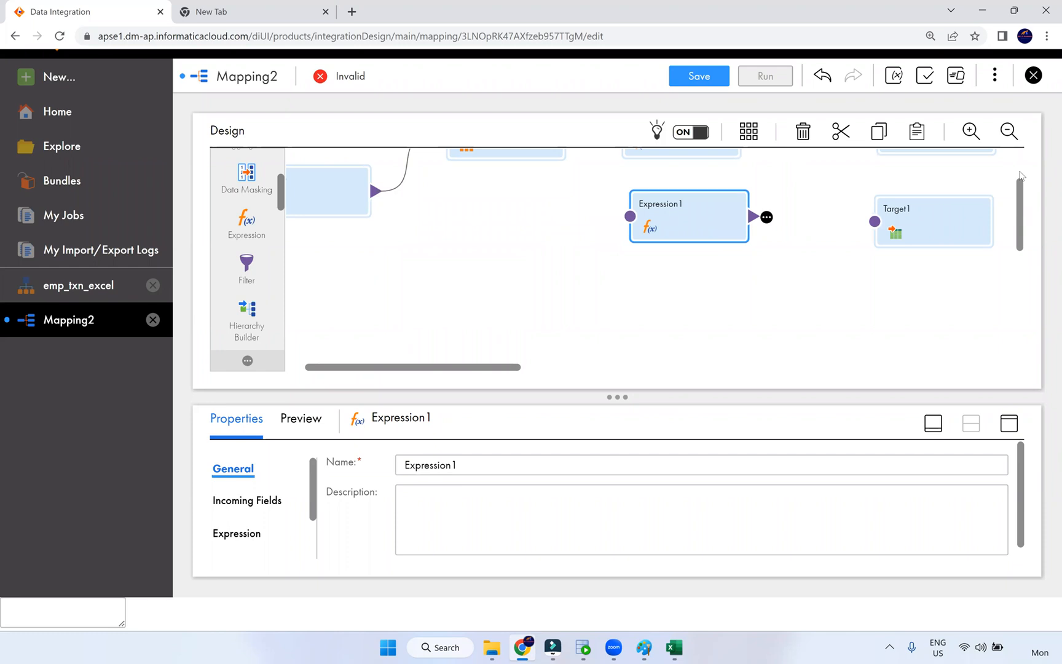
scroll(1021, 175, up, 1)
- Link StructureParser's element output group into Expression1, and Expression1 on to Target1
drag(571, 197, 630, 281)
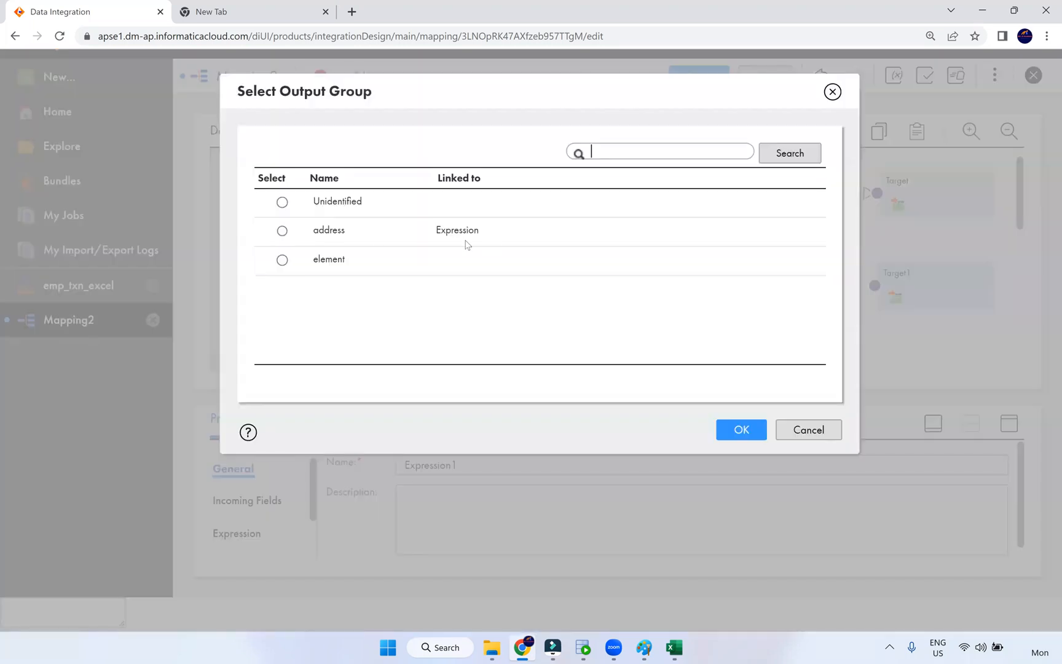
click(337, 259)
click(750, 431)
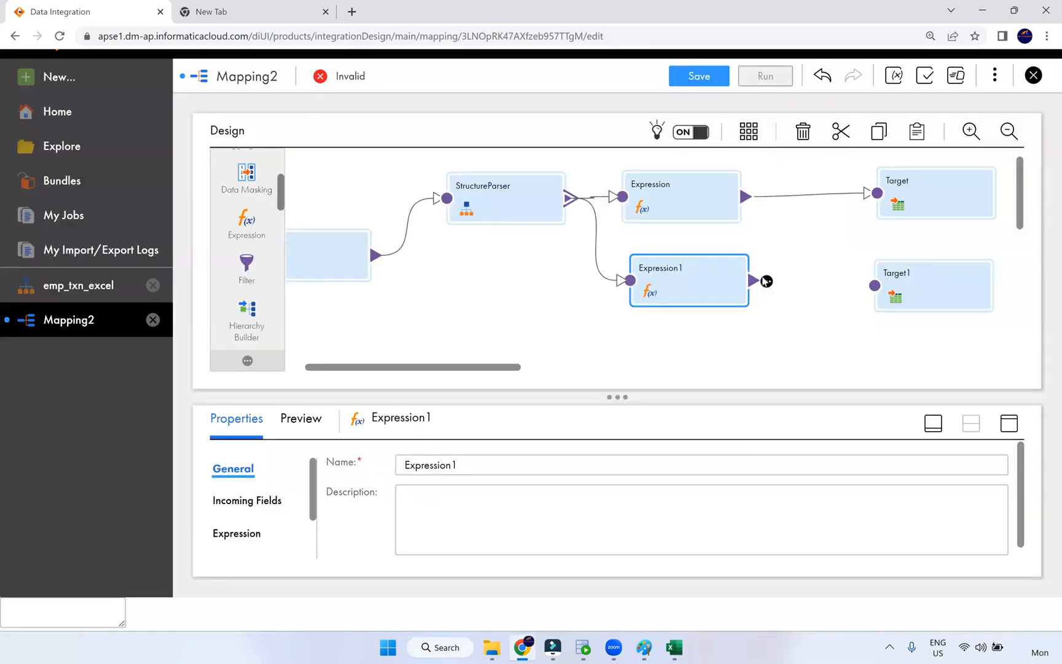
drag(767, 281, 875, 285)
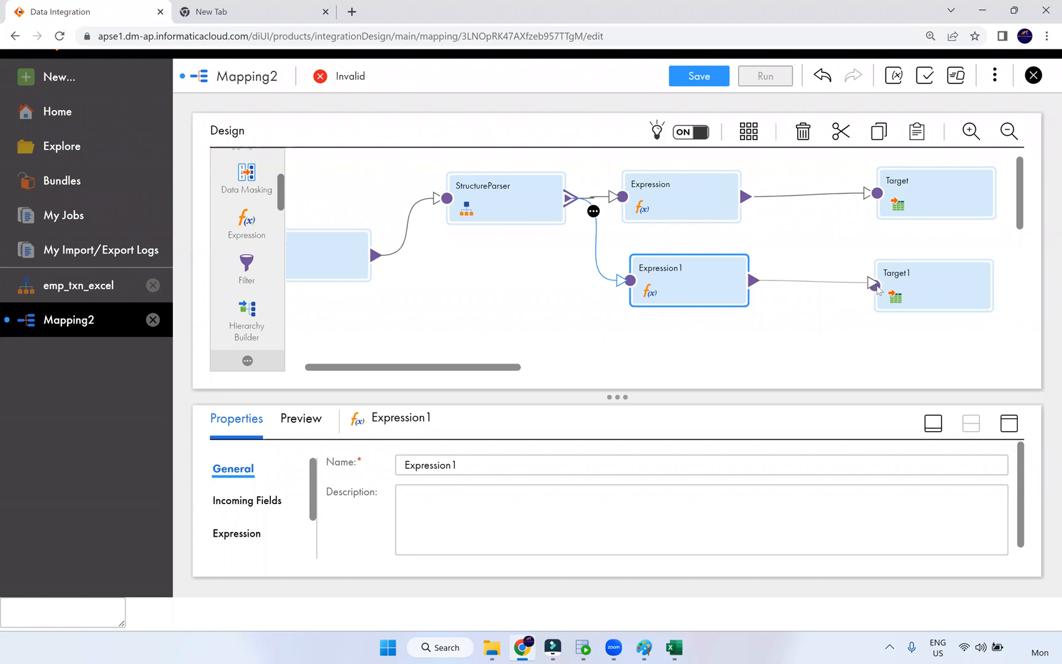
click(1010, 423)
- Add a date/time expression field named o_txn_date to Expression1
click(234, 244)
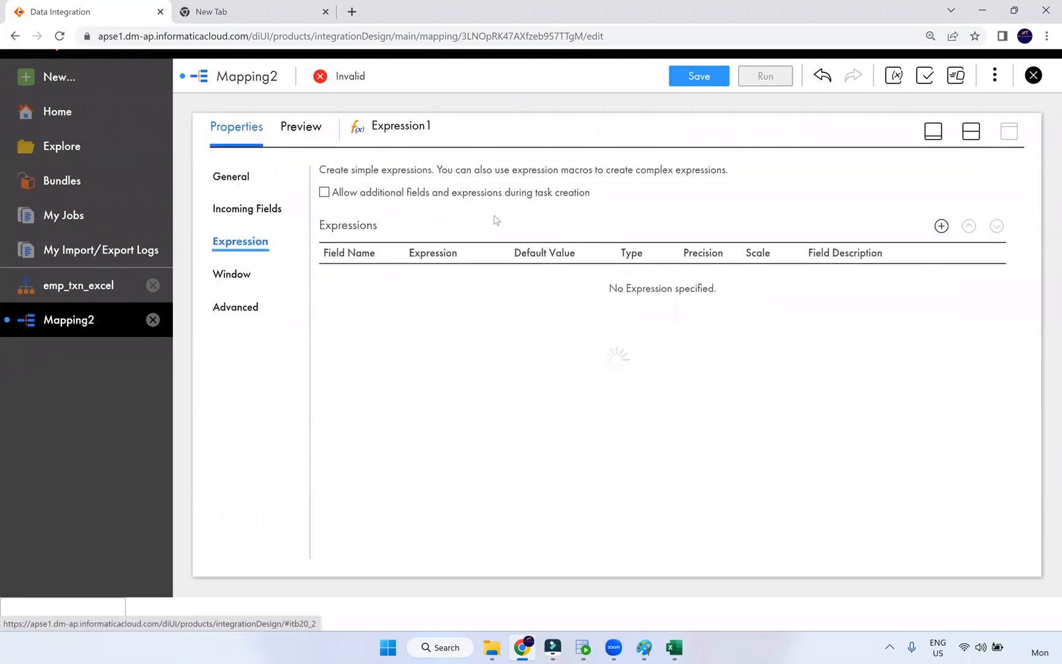
click(941, 227)
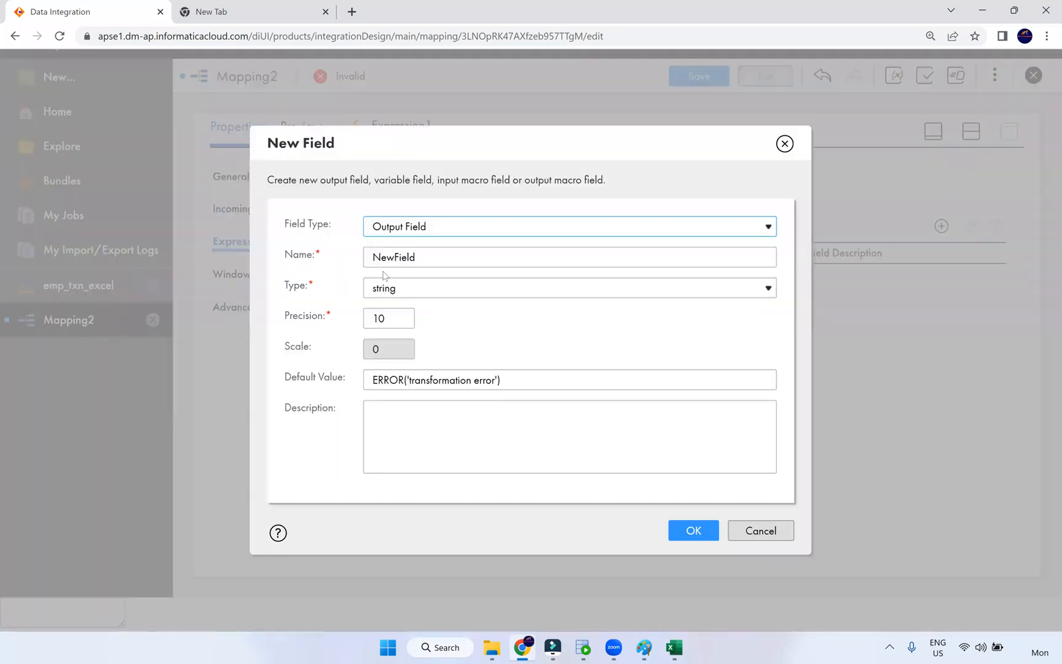
click(415, 266)
key(ctrl+a)
text(o)
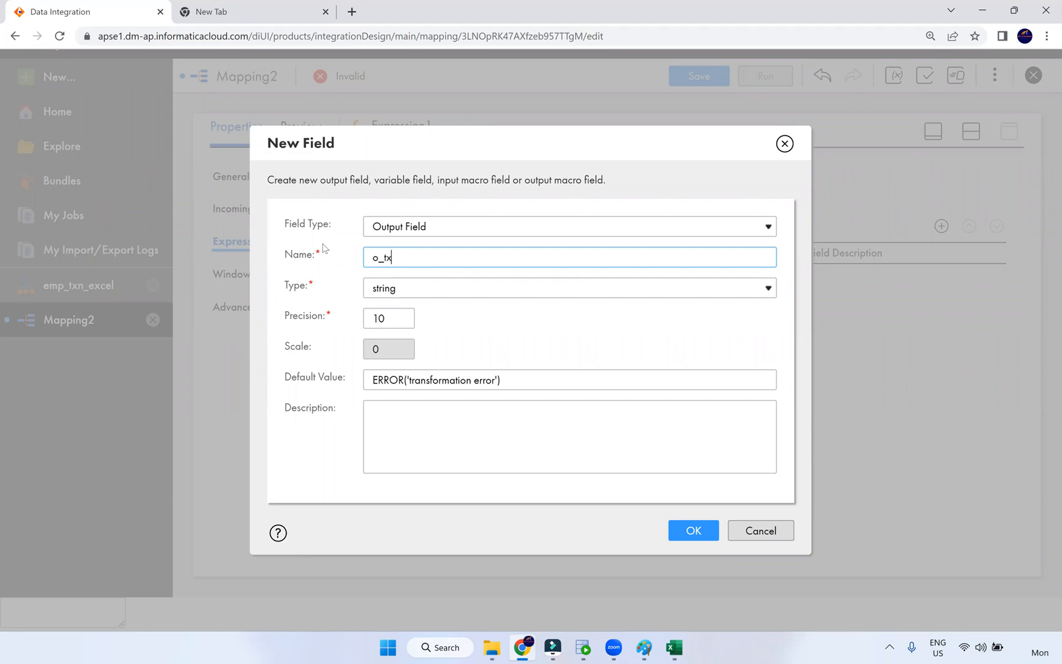
click(396, 294)
click(398, 410)
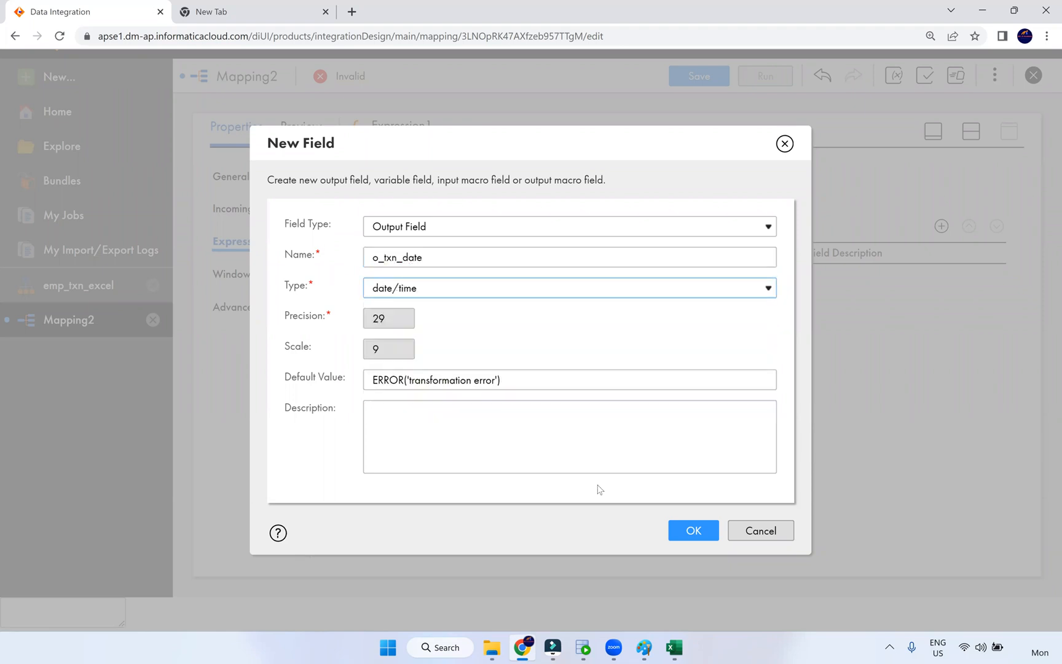
click(676, 530)
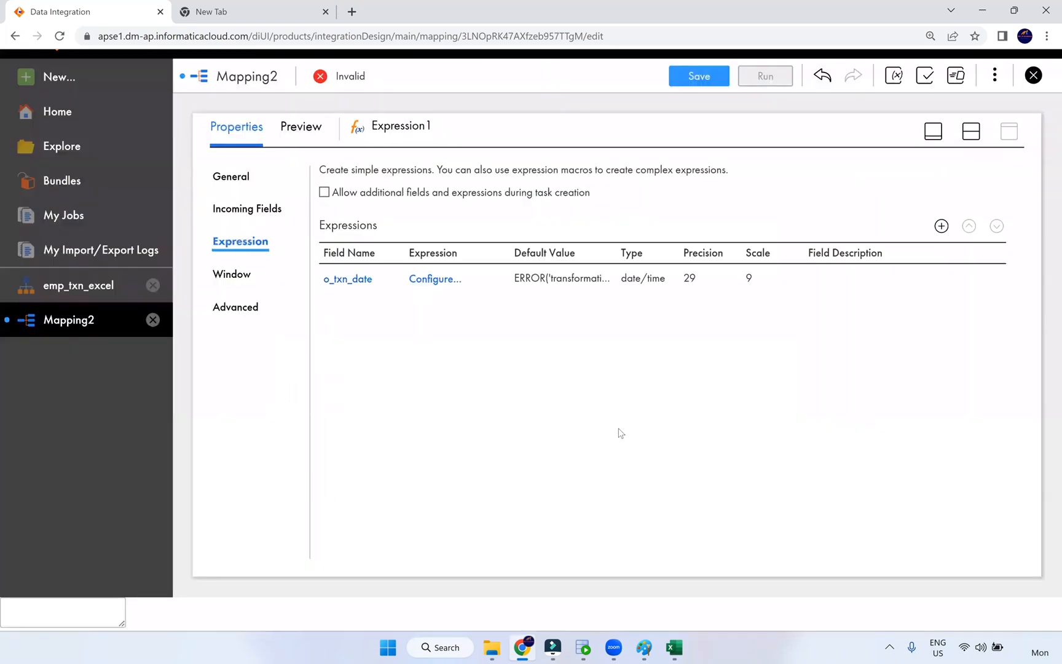
- Set o_txn_date's expression to to_date(Trans_date,'dd-mm-yyyy')
click(432, 280)
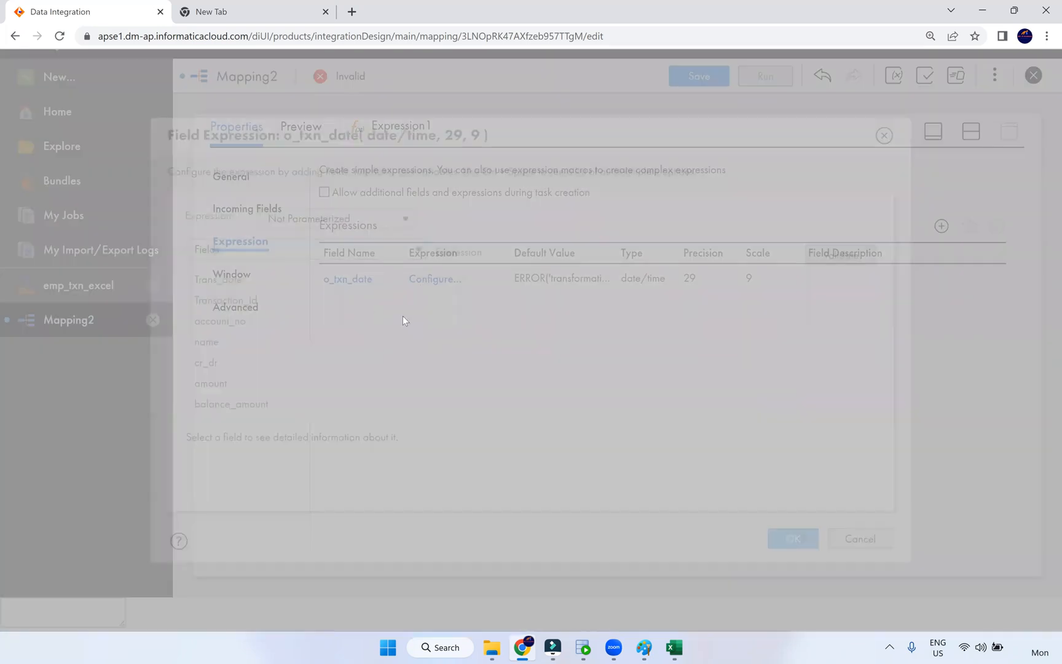
click(522, 274)
text(to_date(dob,'dd-mm-yyyy'))
double_click(547, 278)
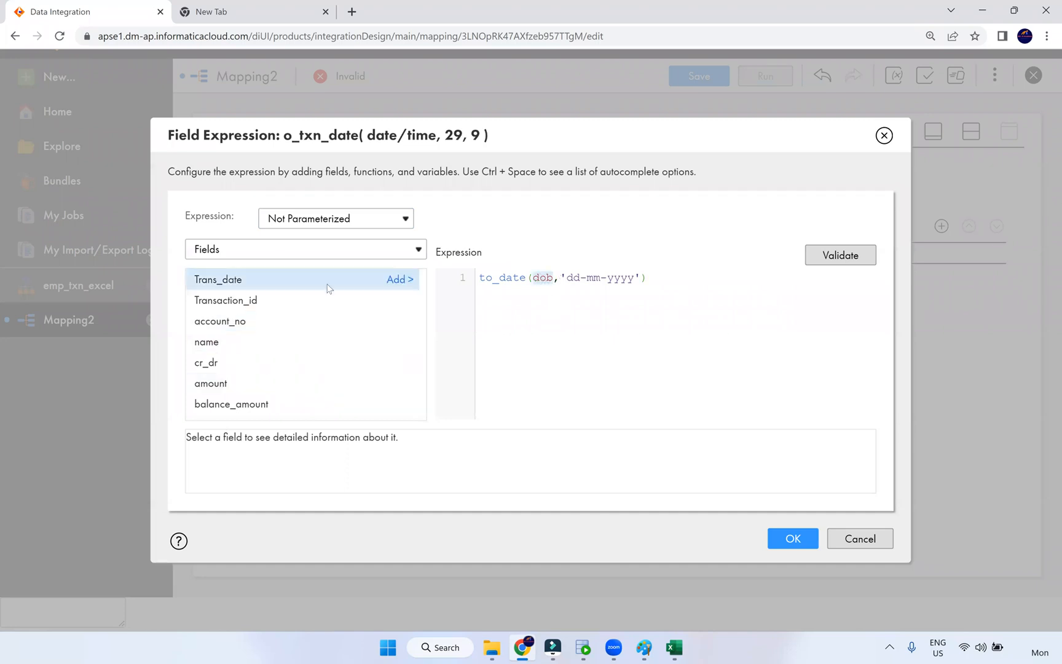
click(406, 280)
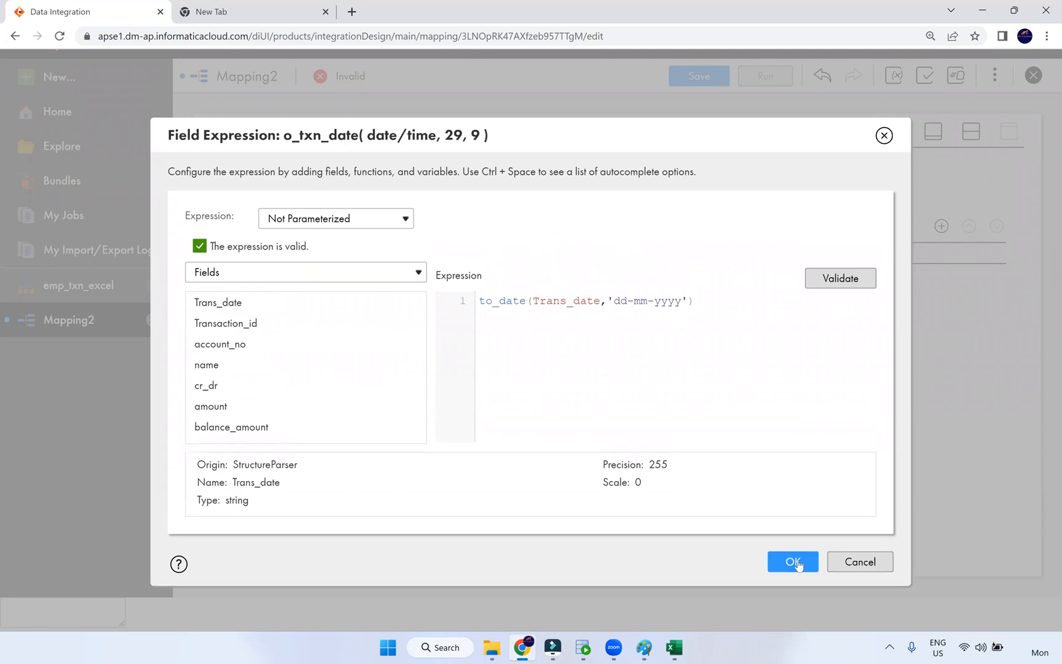
click(794, 562)
- Point Target1 at the T_TXN table through the Oracle_Tgt connection
click(972, 131)
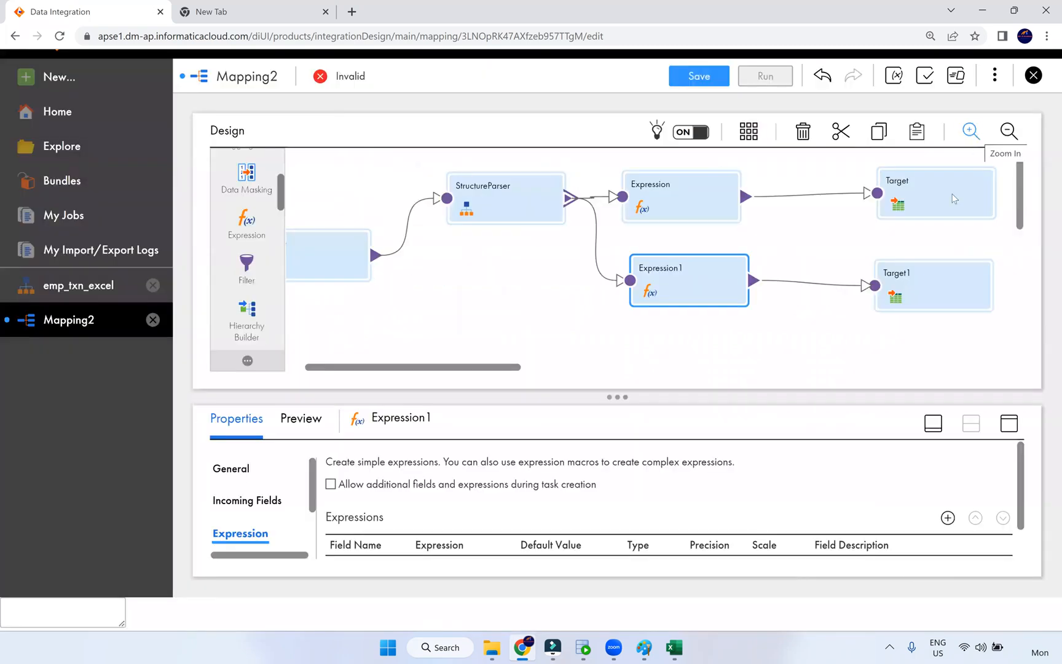
click(915, 286)
click(1009, 423)
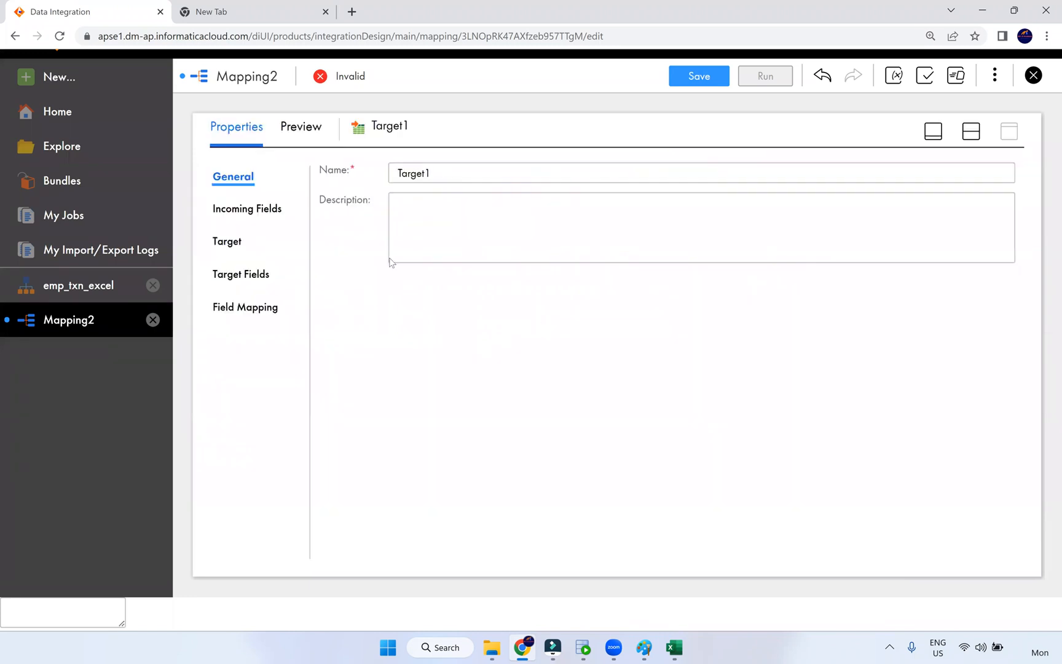
click(237, 242)
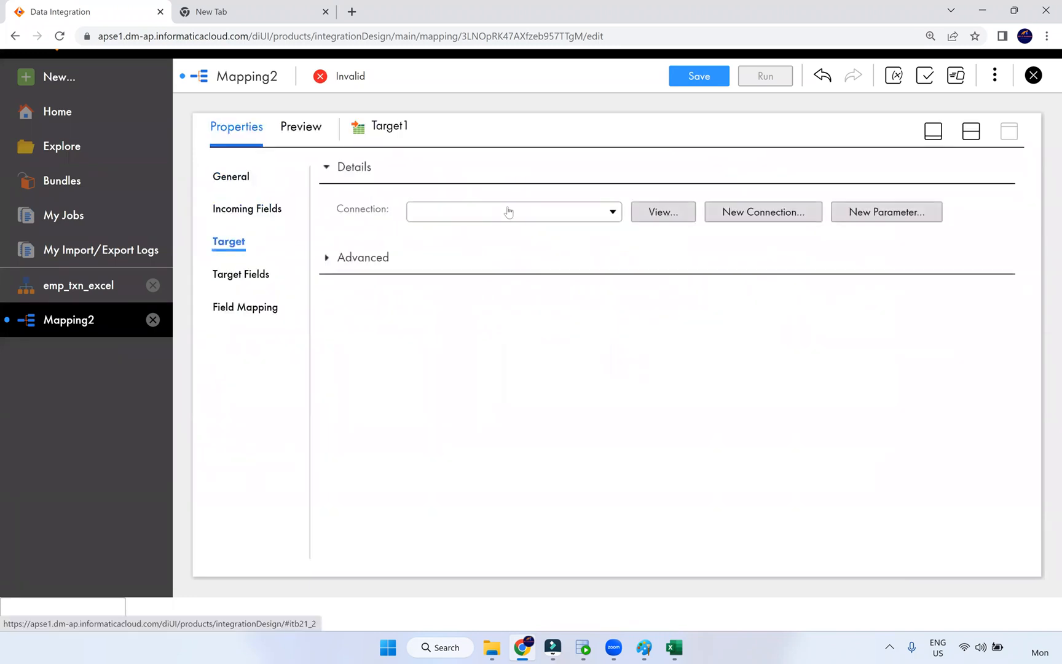
click(505, 211)
click(480, 310)
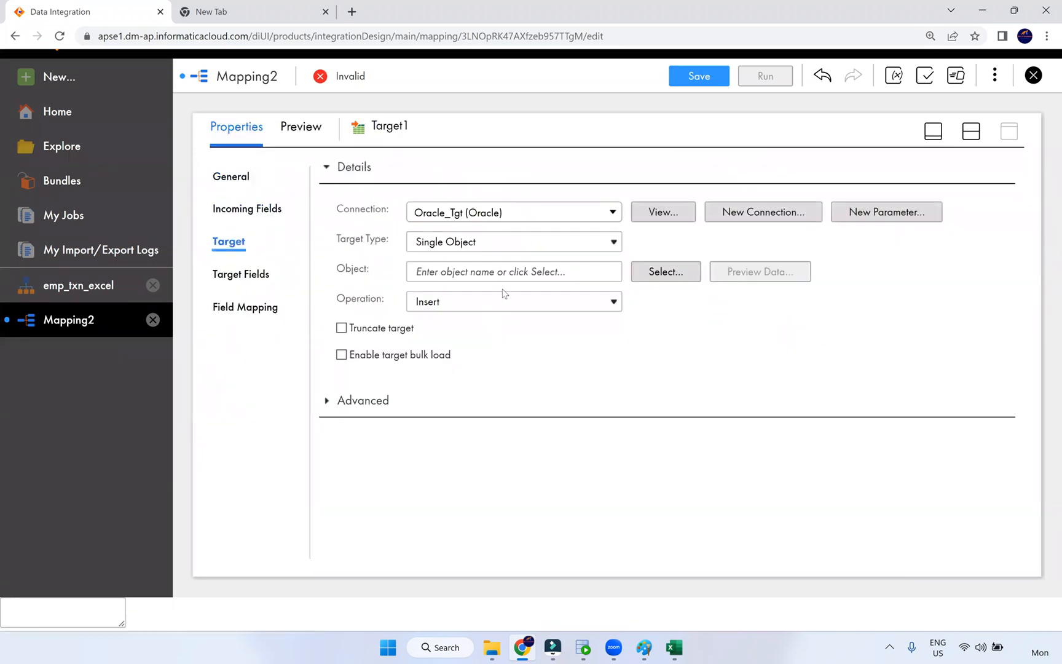
click(652, 277)
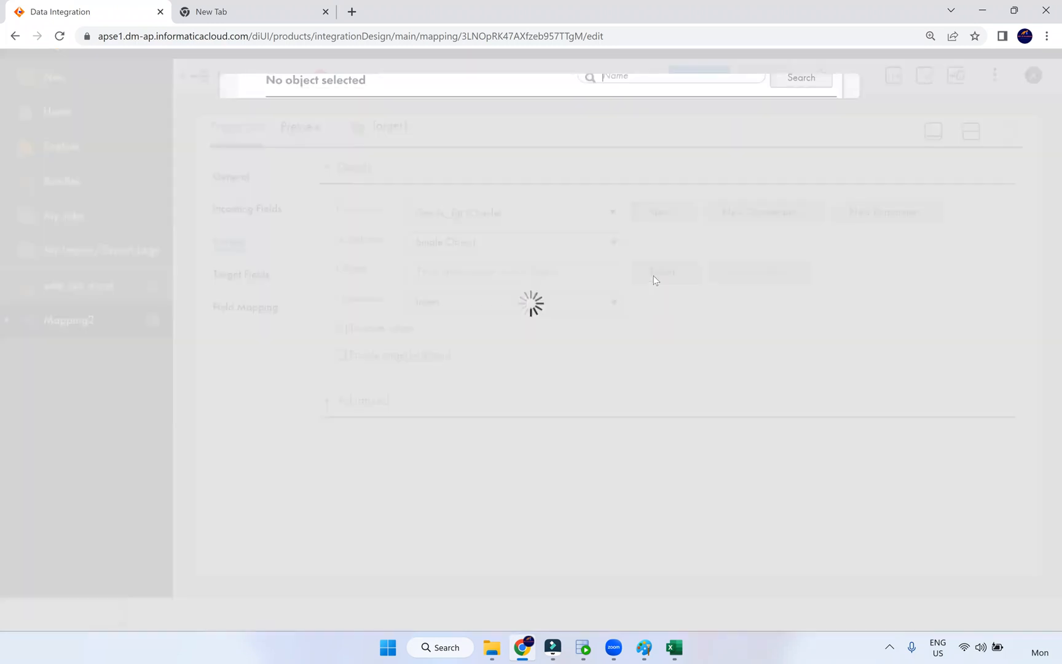
scroll(416, 367, down, 4)
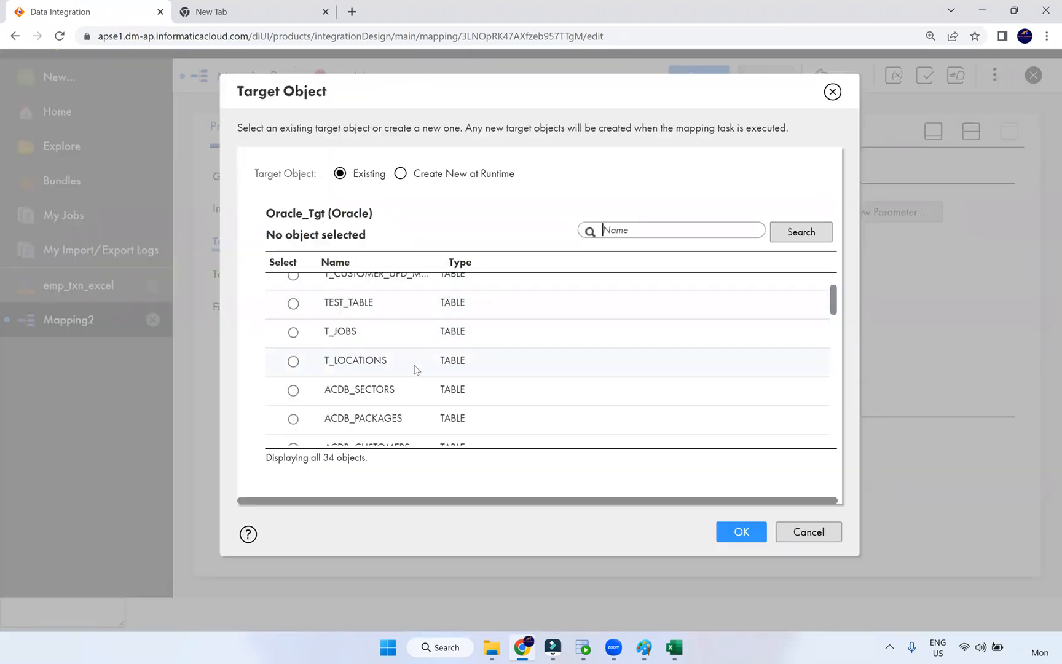
click(430, 367)
click(741, 532)
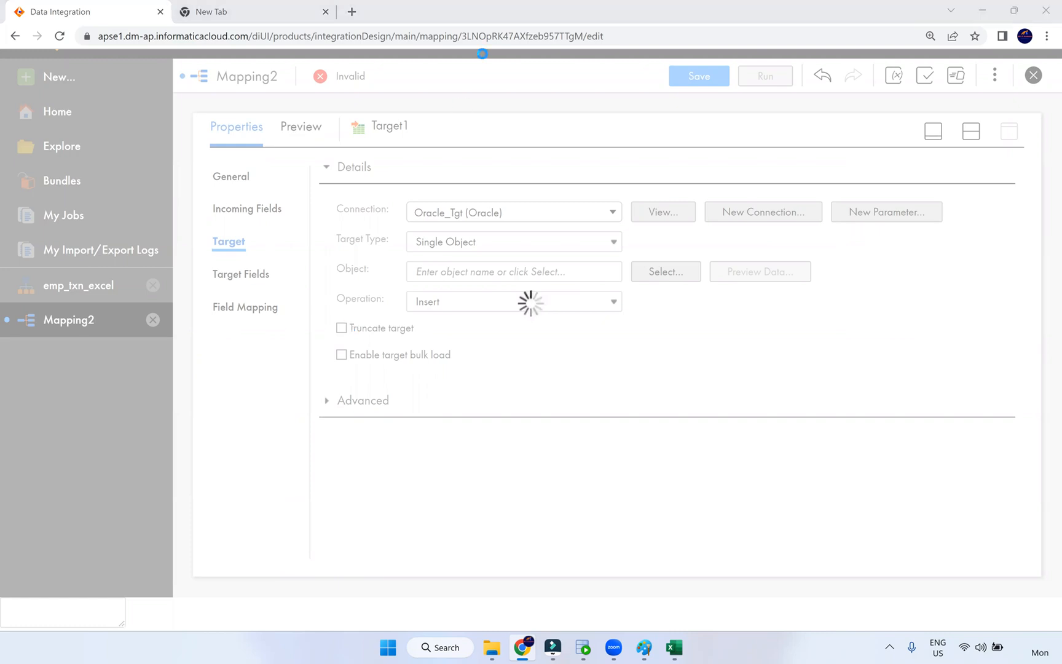
- Enable Truncate target for T_TXN and bring up its field mapping
click(343, 330)
click(246, 308)
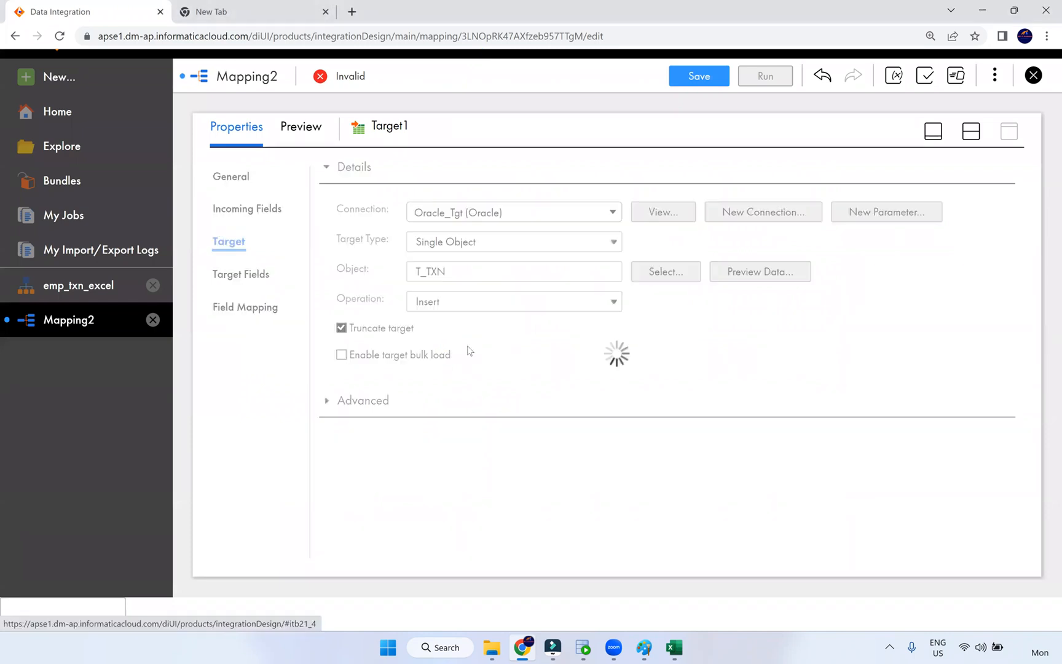
click(941, 222)
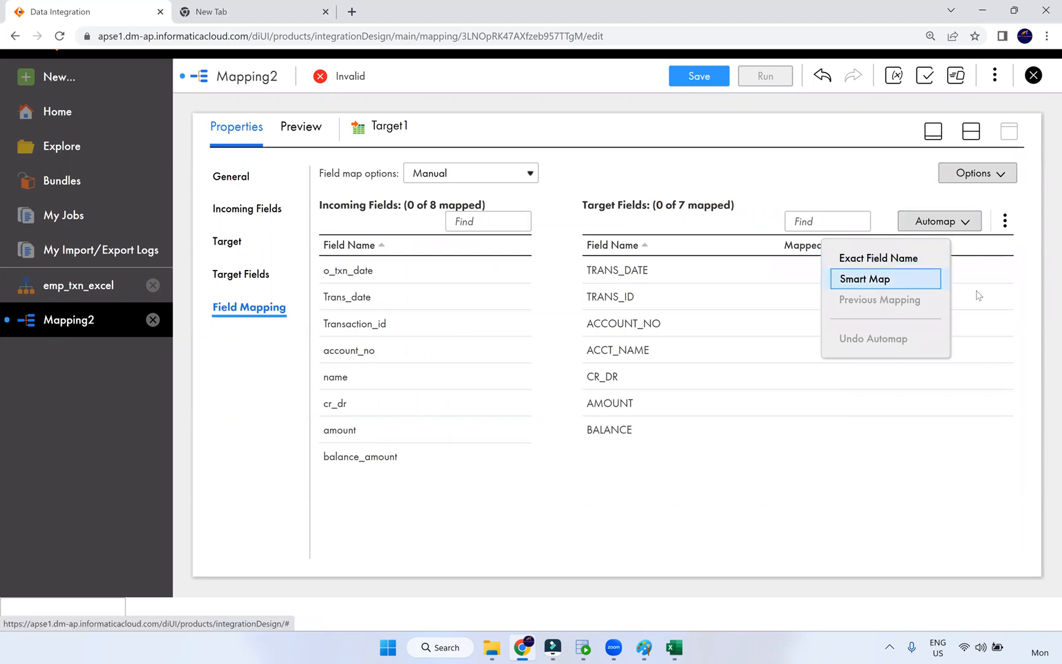
- Smart-map Target1's fields, then remap TRANS_DATE from o_txn_date instead of Trans_date
key(Return)
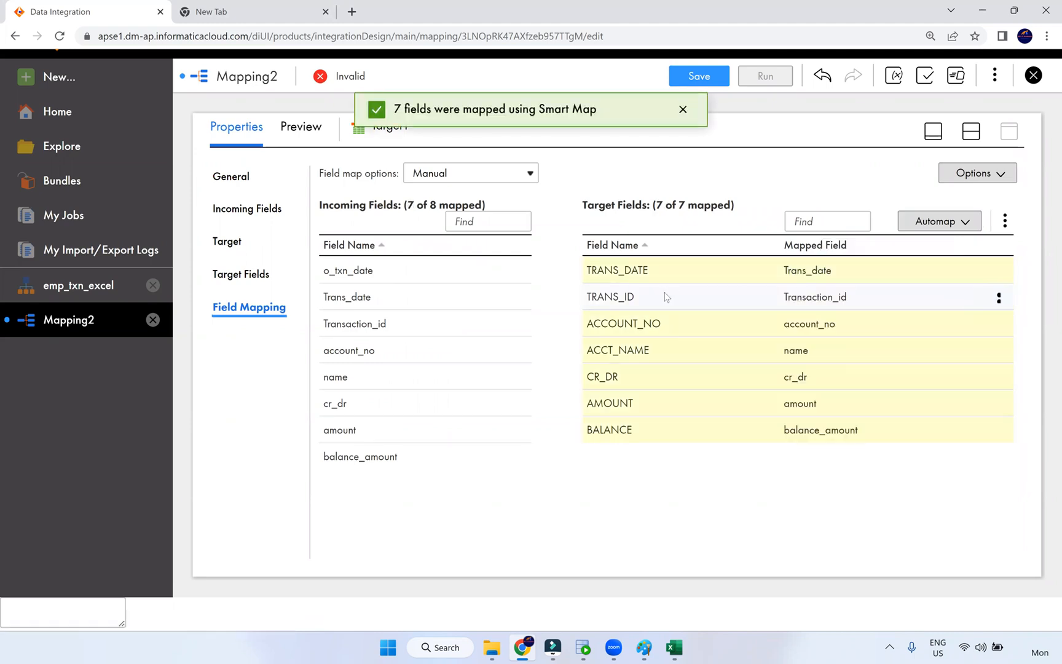
click(999, 270)
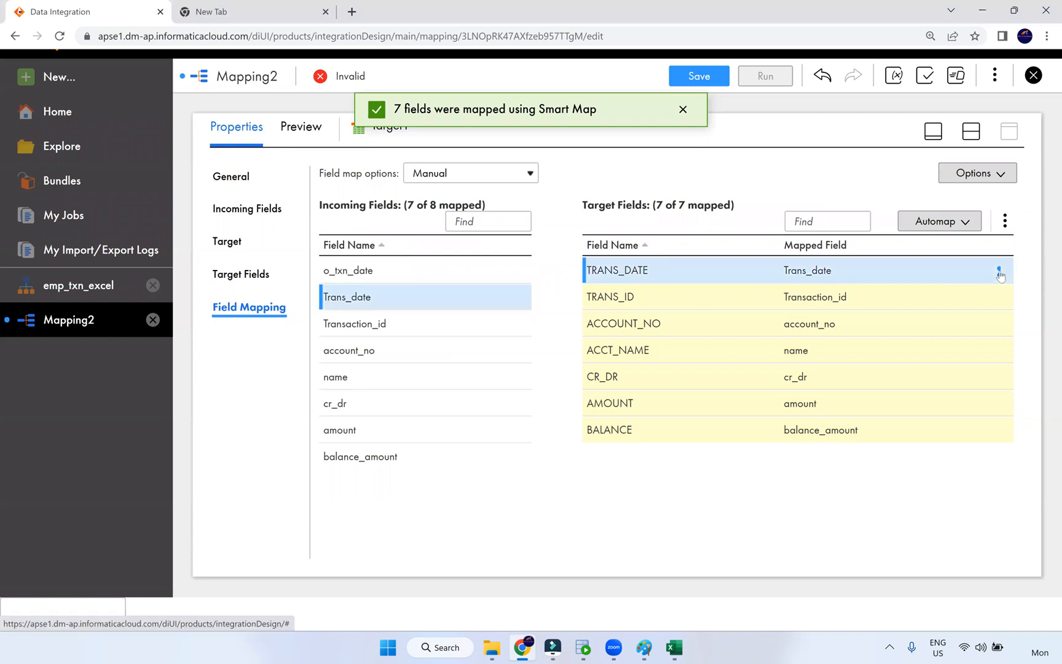
click(945, 267)
drag(378, 276, 787, 266)
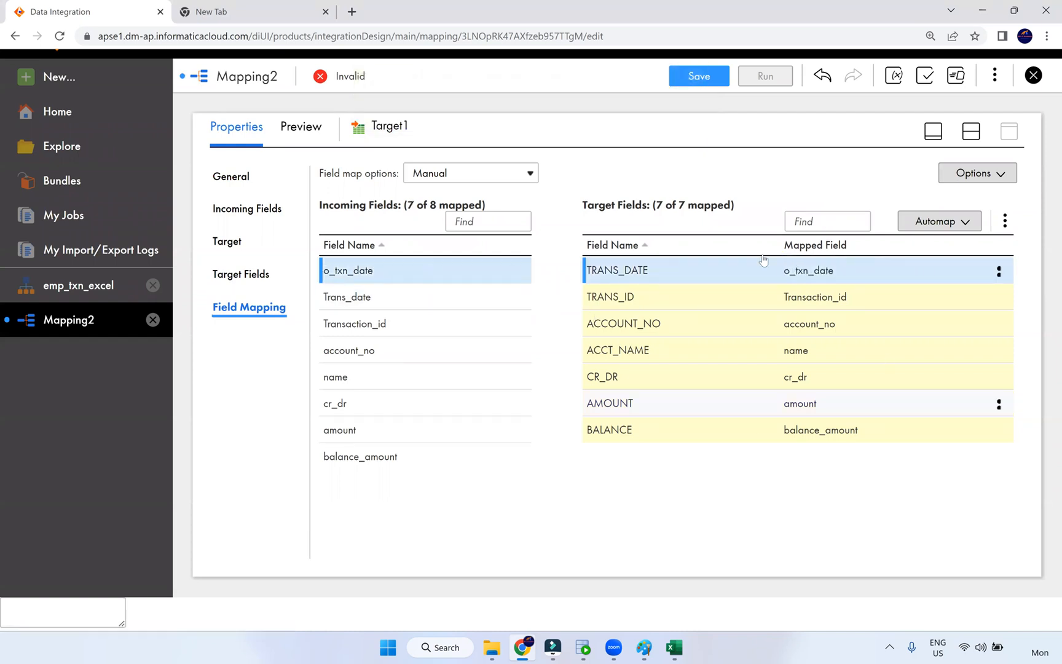
- Return to the canvas and save the now valid mapping
click(935, 132)
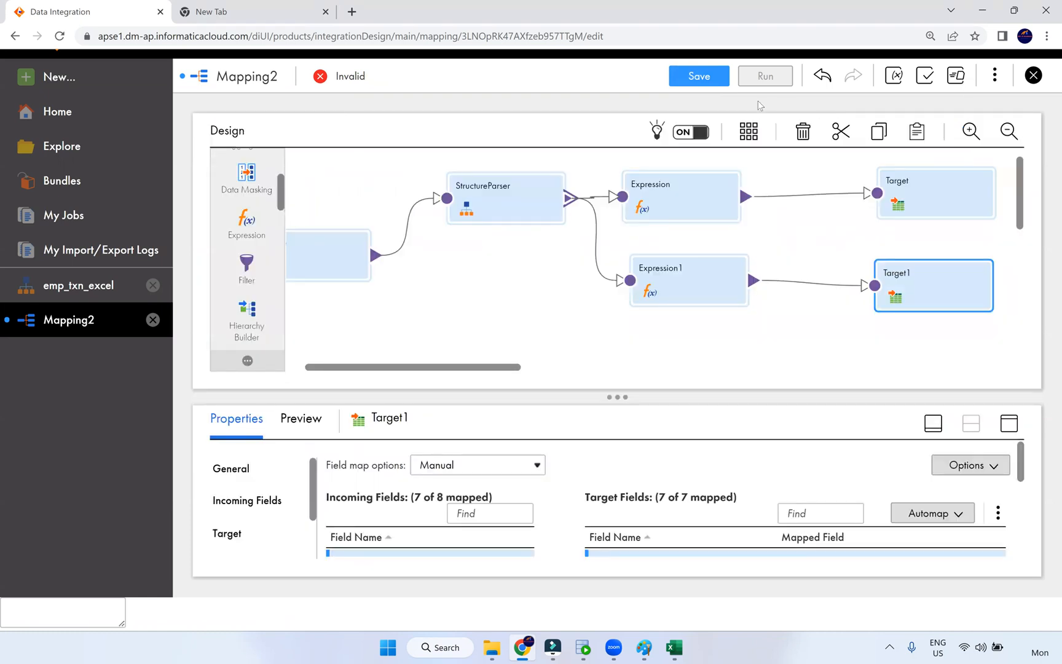
click(701, 76)
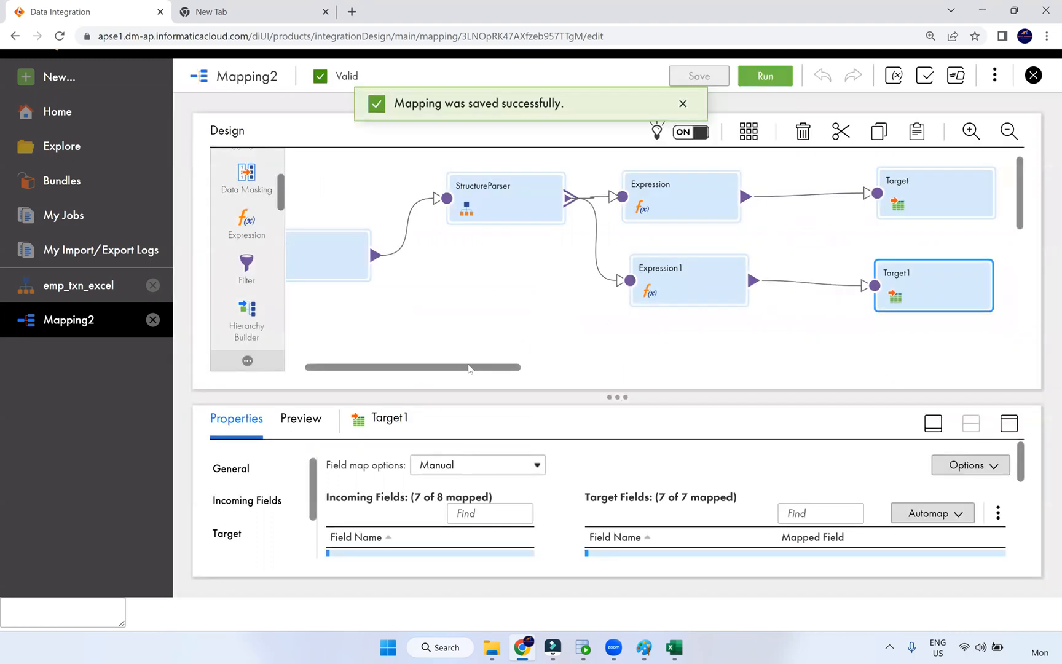
click(576, 286)
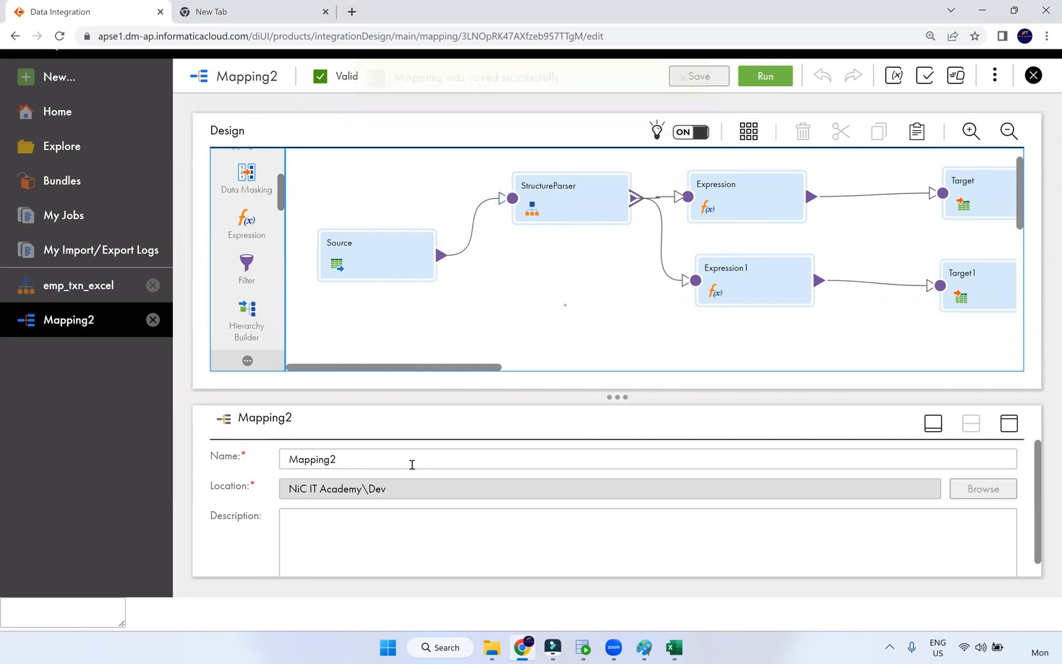
- Rename the mapping to m_EMP_TXN_Excel and save it
double_click(307, 459)
text(m)
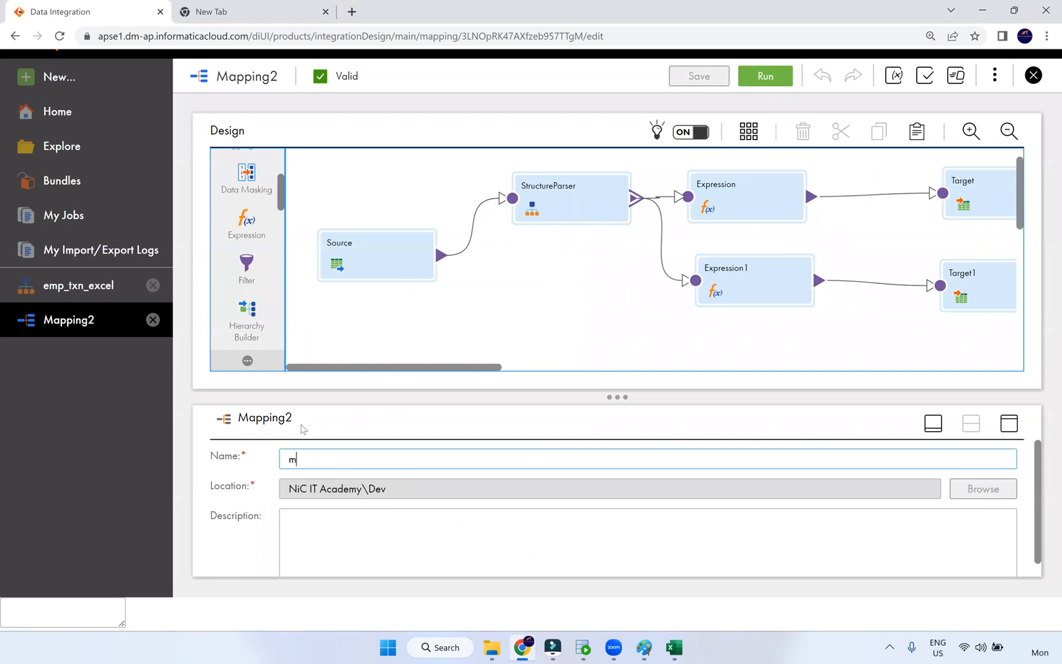
text(_EMP_TXN_E)
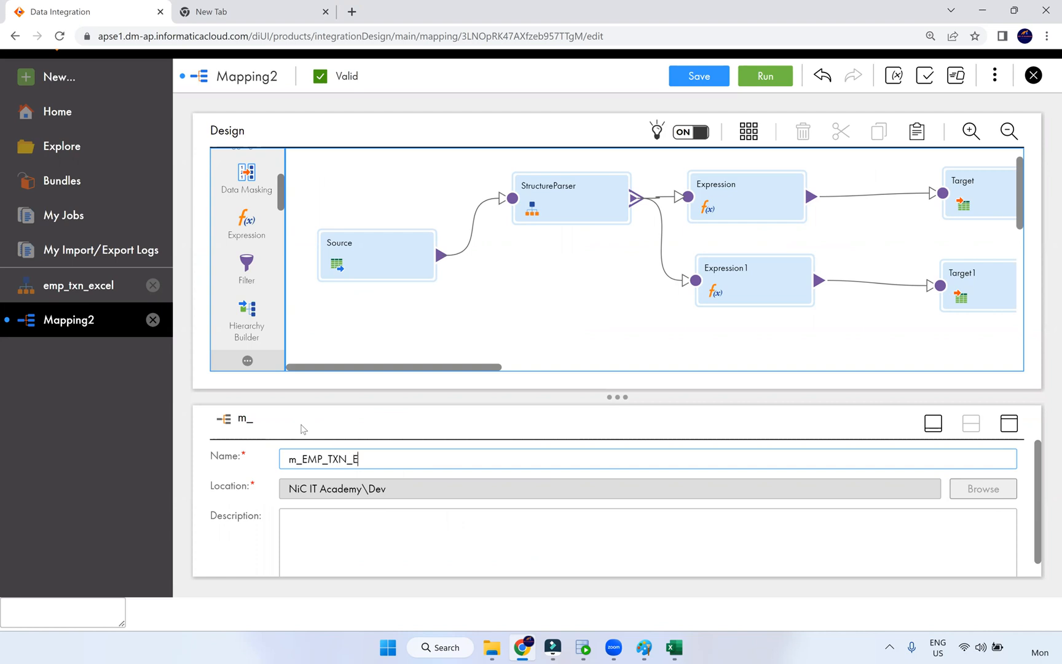
text(xcel)
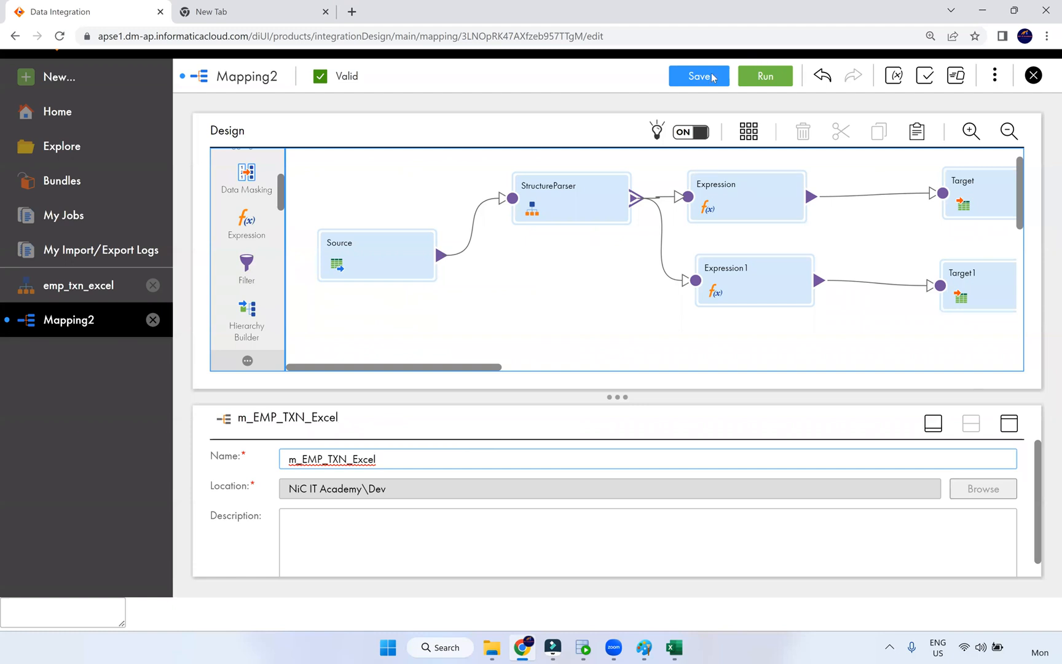
click(711, 75)
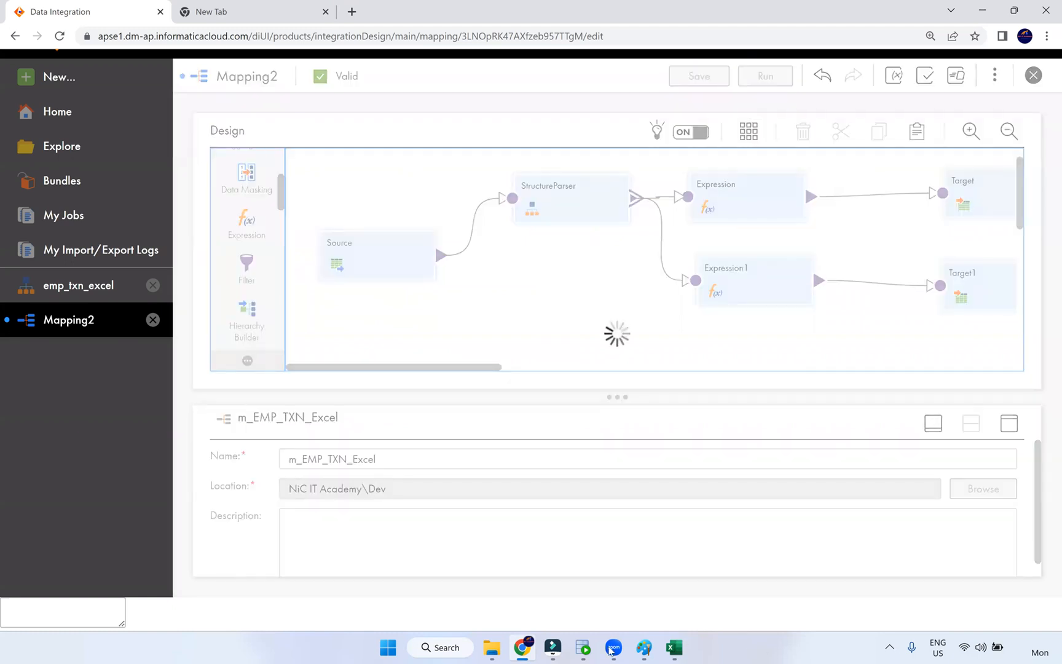
- Run the t_txn query in SQL Developer, then close the Excel source workbook
click(583, 647)
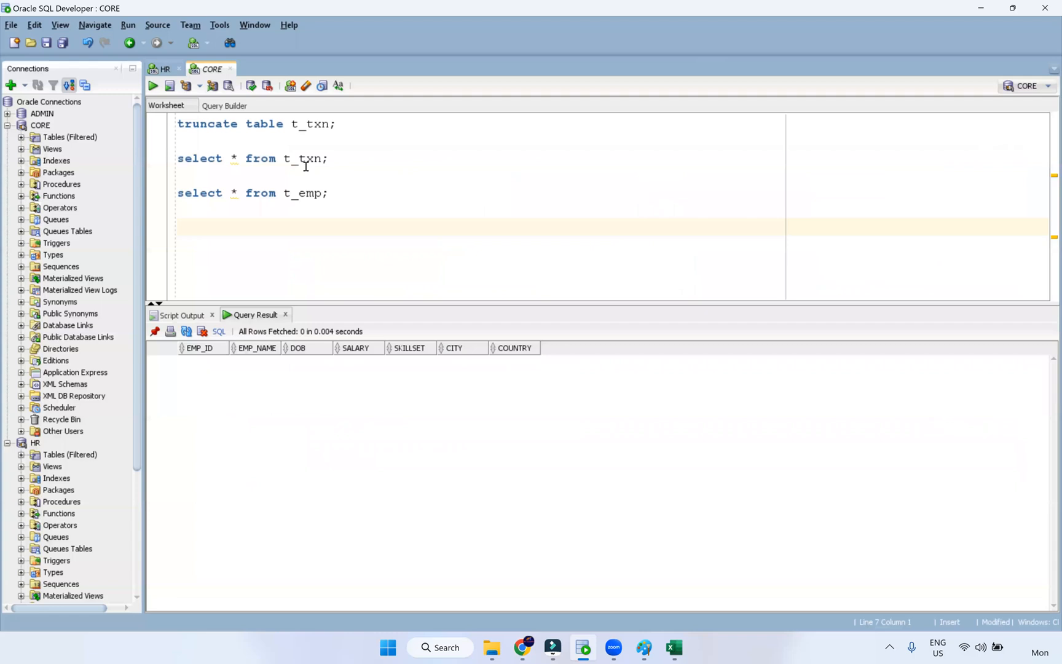
click(322, 159)
key(Home)
key(shift+Down)
key(ctrl+Return)
key(alt+Tab)
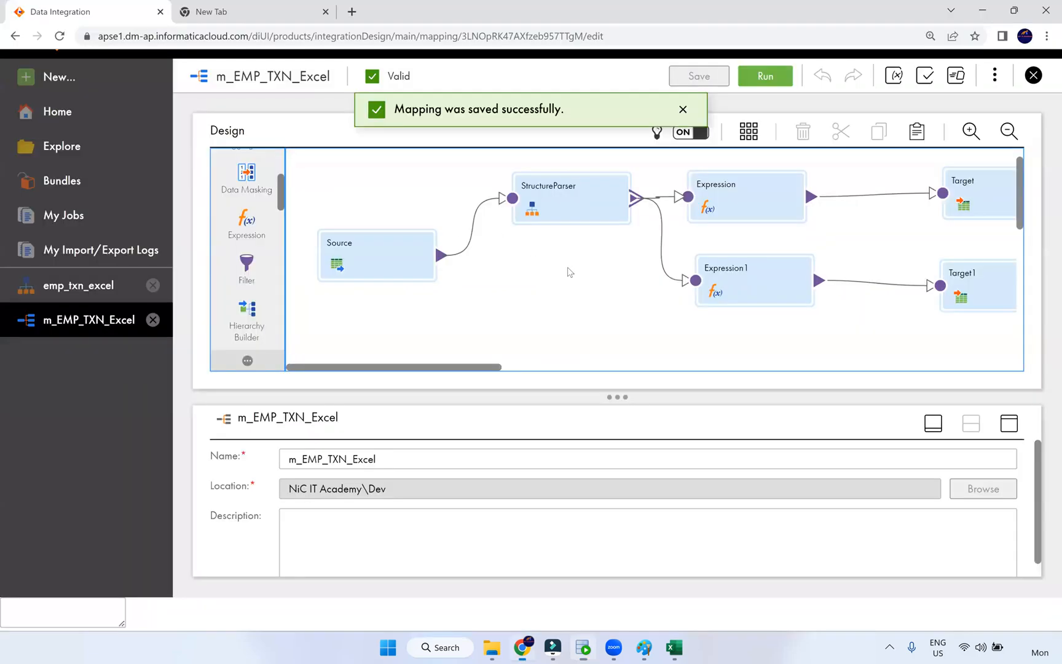
click(679, 647)
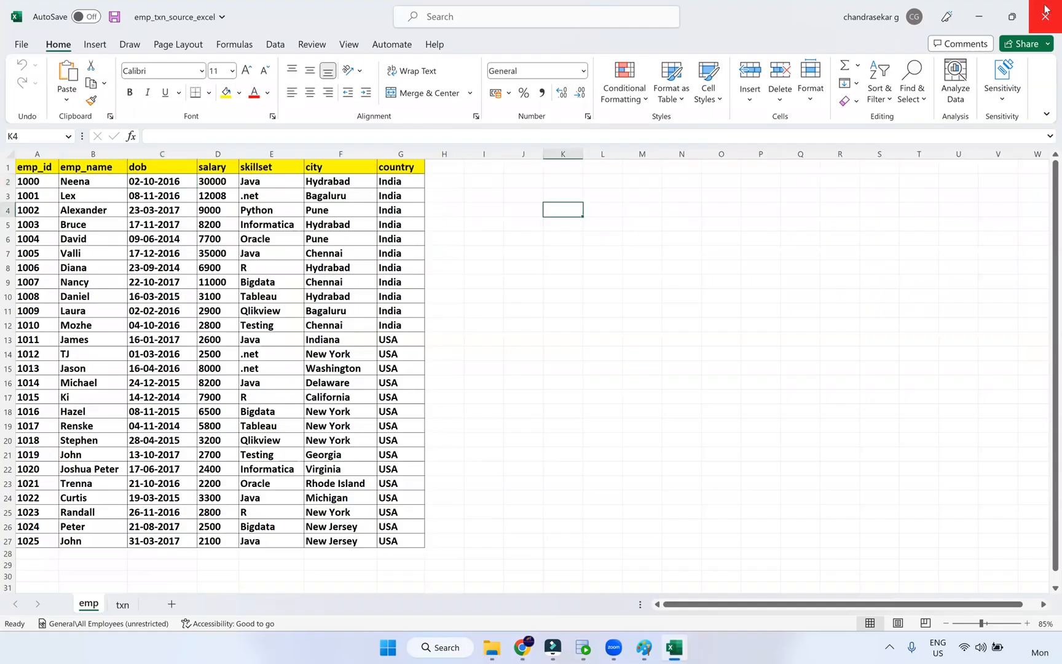
click(1045, 9)
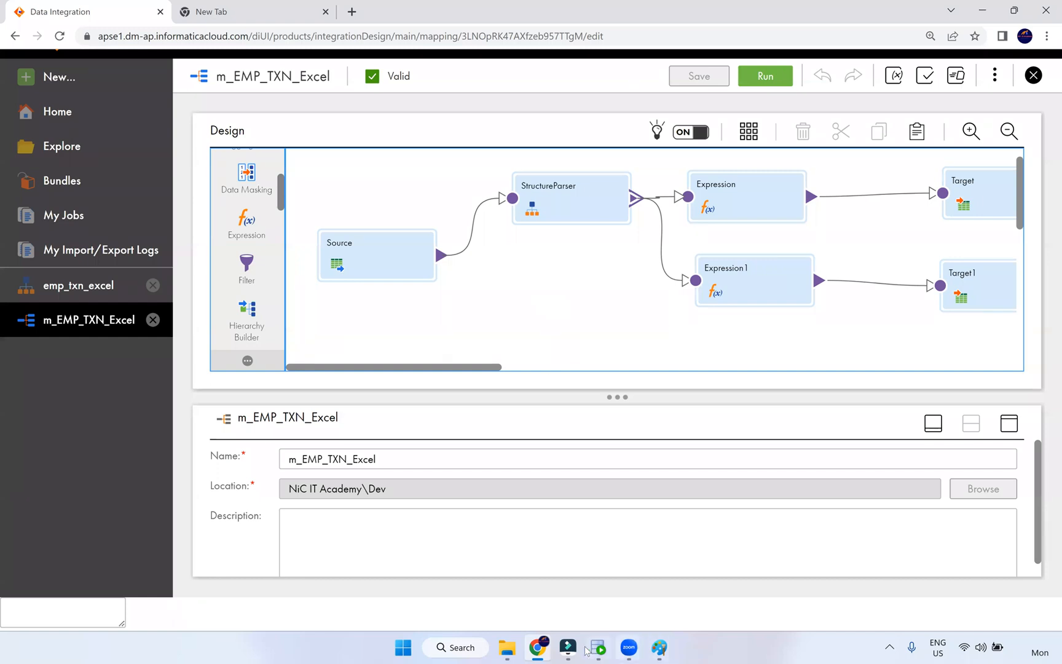
- Run m_EMP_TXN_Excel on the NIC runtime and refresh My Jobs until Success with 42 rows
click(751, 84)
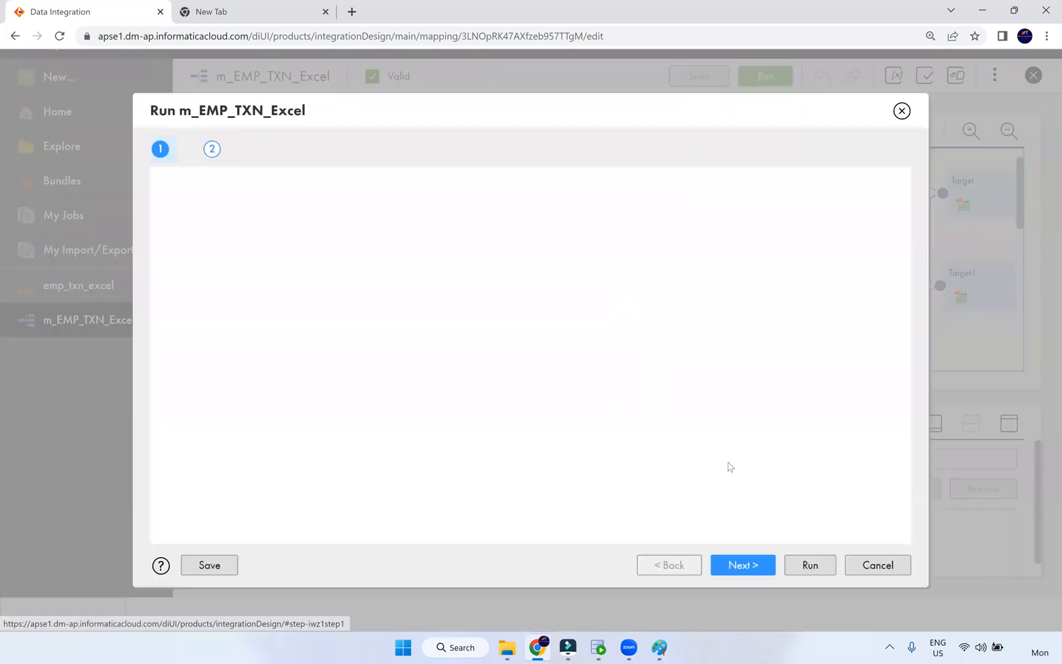
click(808, 563)
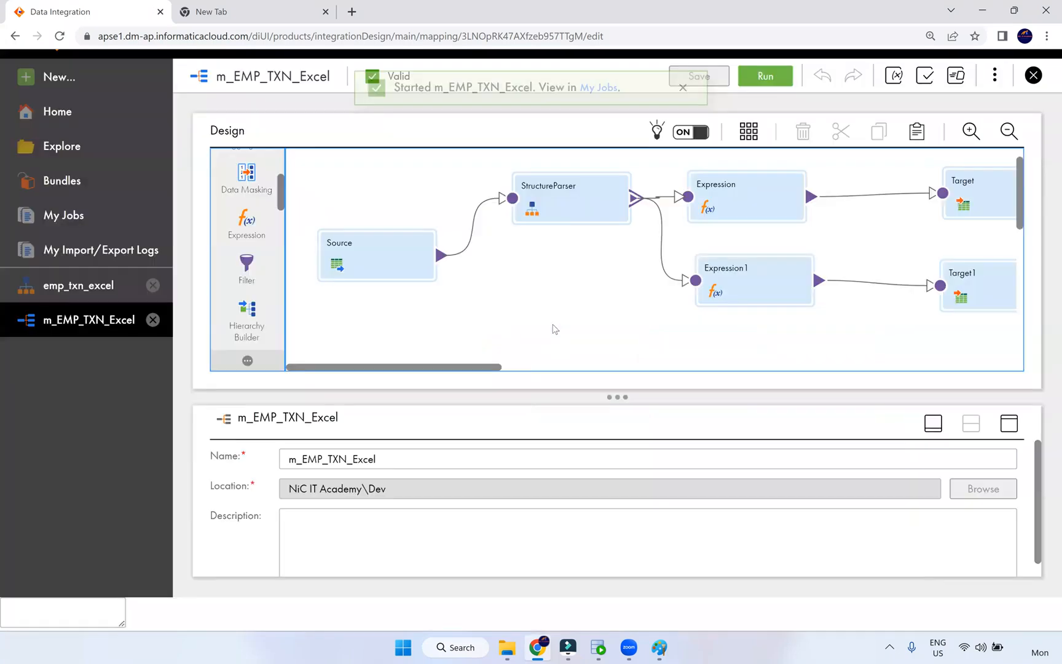
click(600, 121)
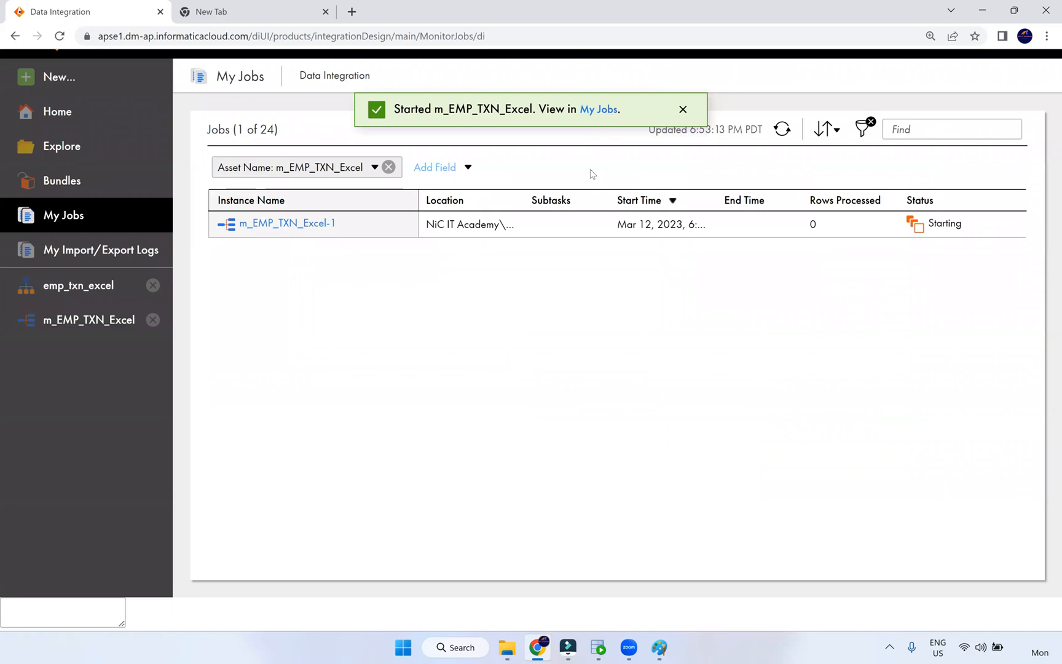
click(786, 134)
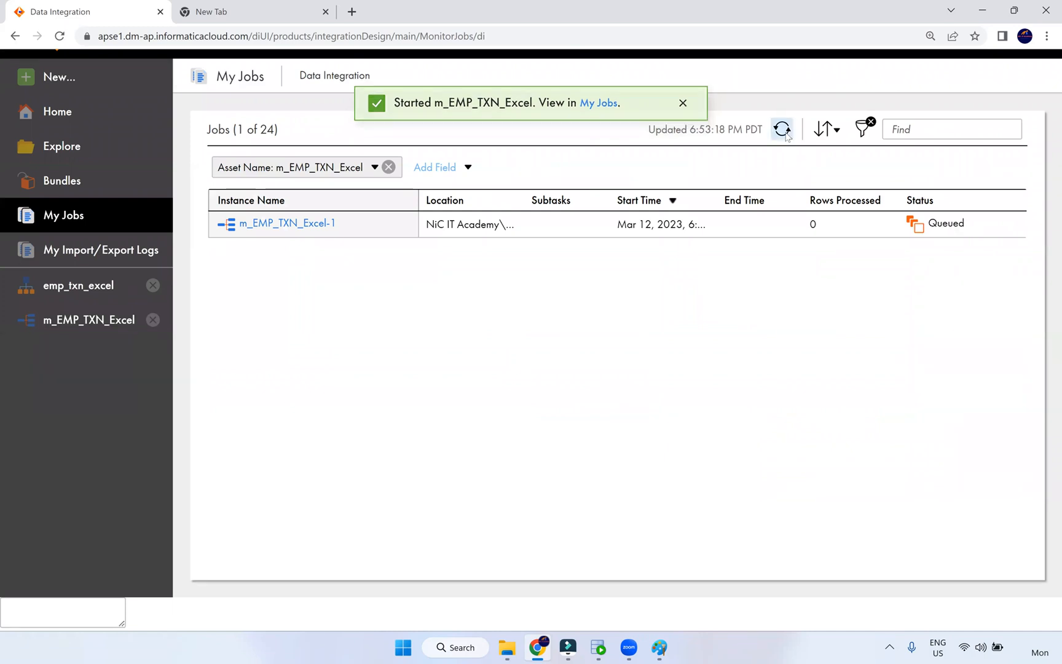
click(786, 134)
click(787, 134)
click(786, 134)
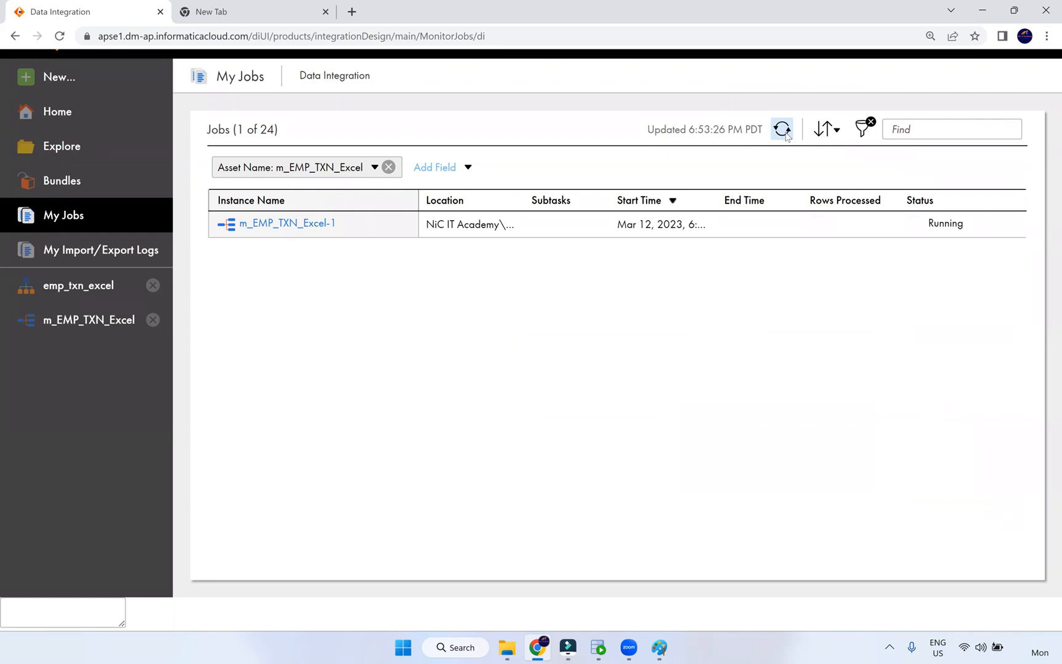
click(786, 134)
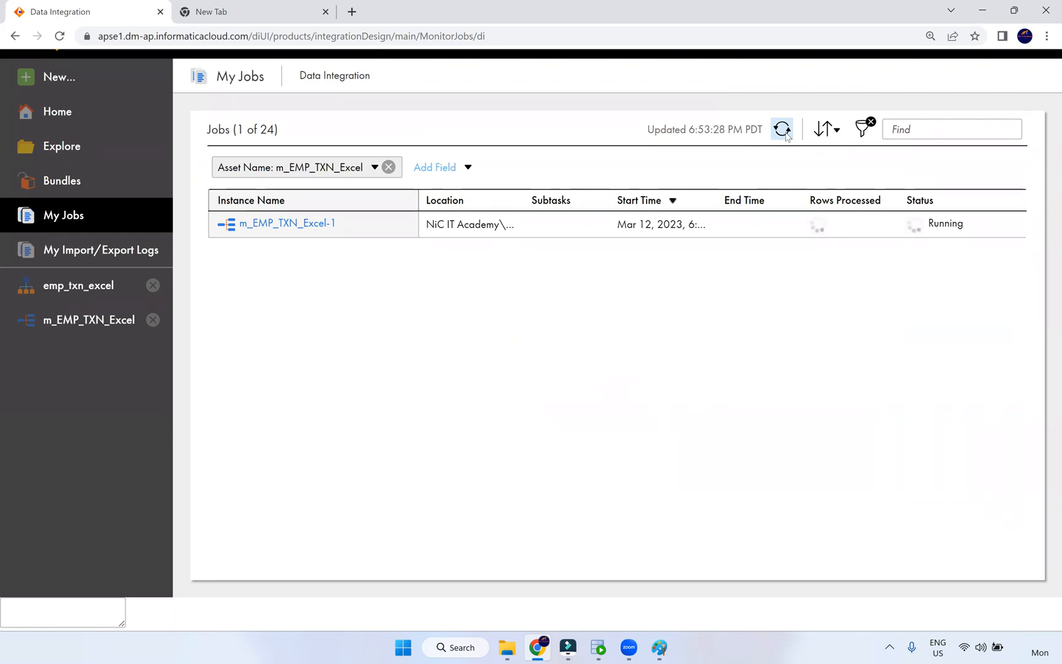
click(787, 134)
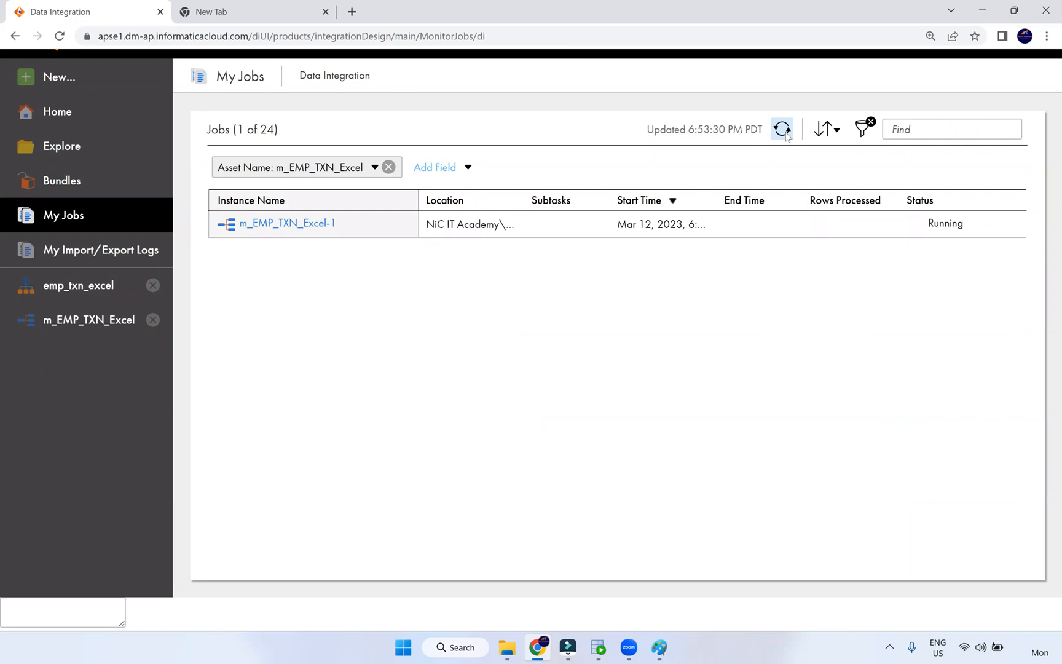
click(786, 134)
click(786, 134)
click(786, 134)
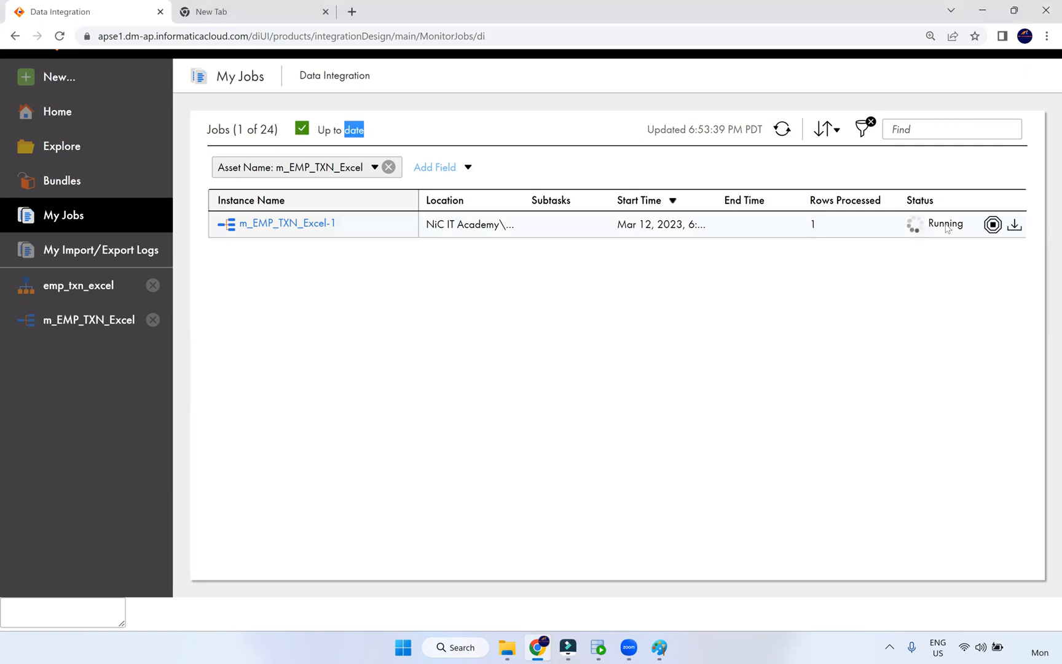
click(783, 134)
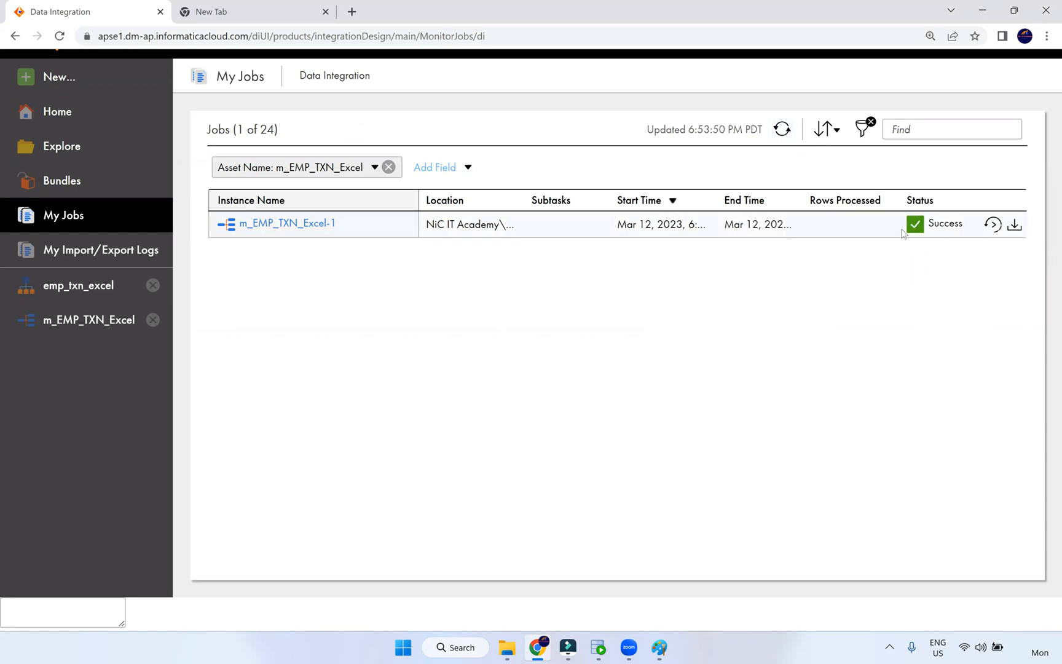
click(782, 129)
double_click(815, 225)
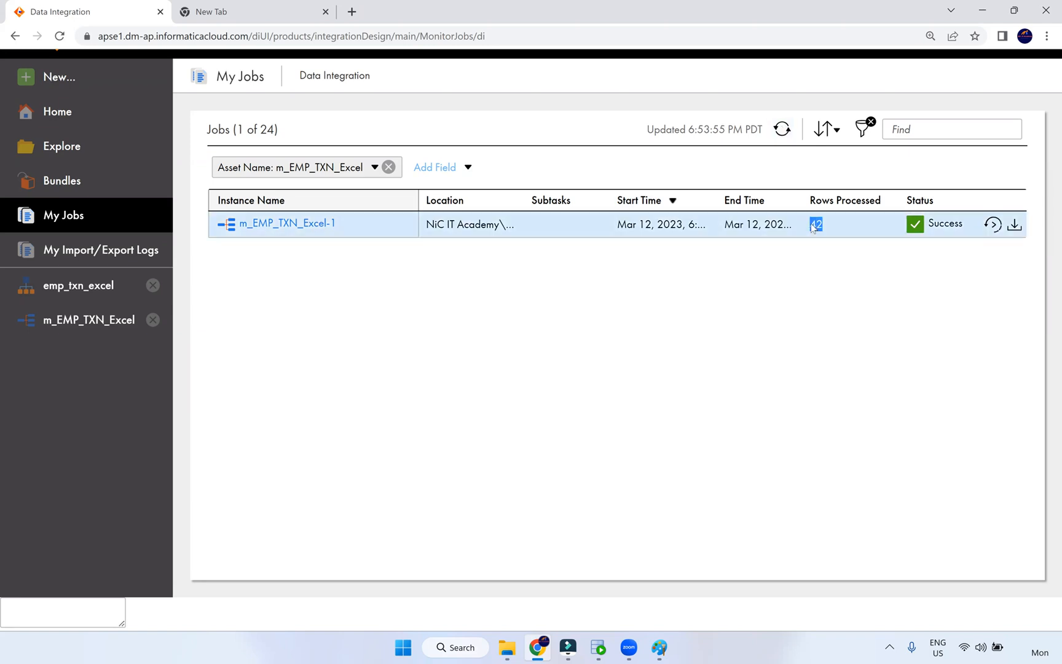
- Review m_EMP_TXN_Excel-1's results (26 rows to T_EMP, 16 to T_TXN) and rerun the t_txn query
click(303, 223)
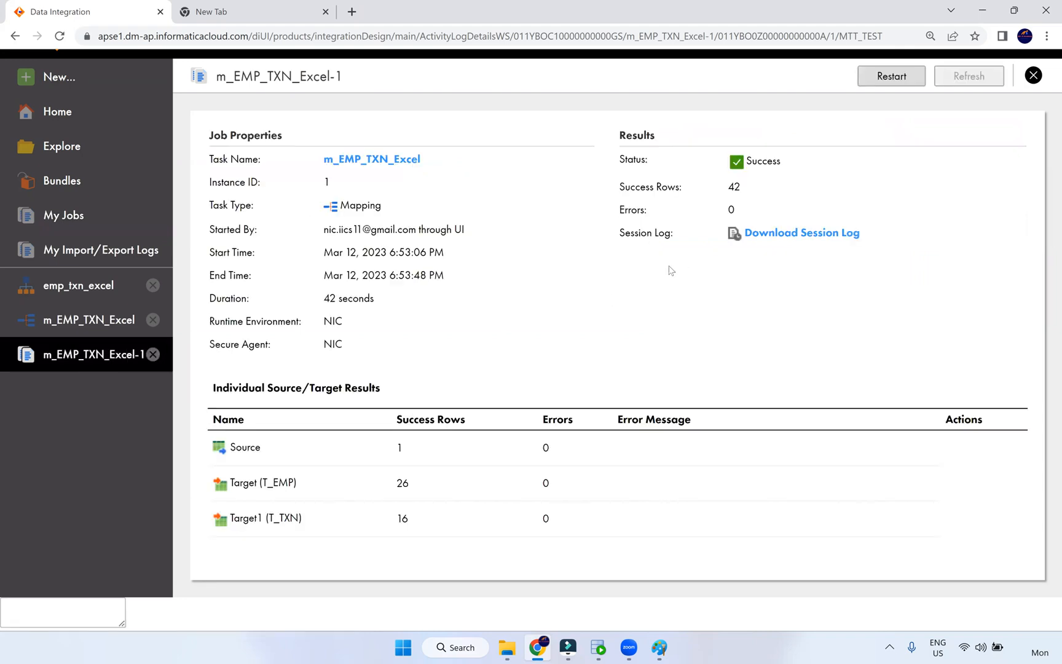
double_click(396, 452)
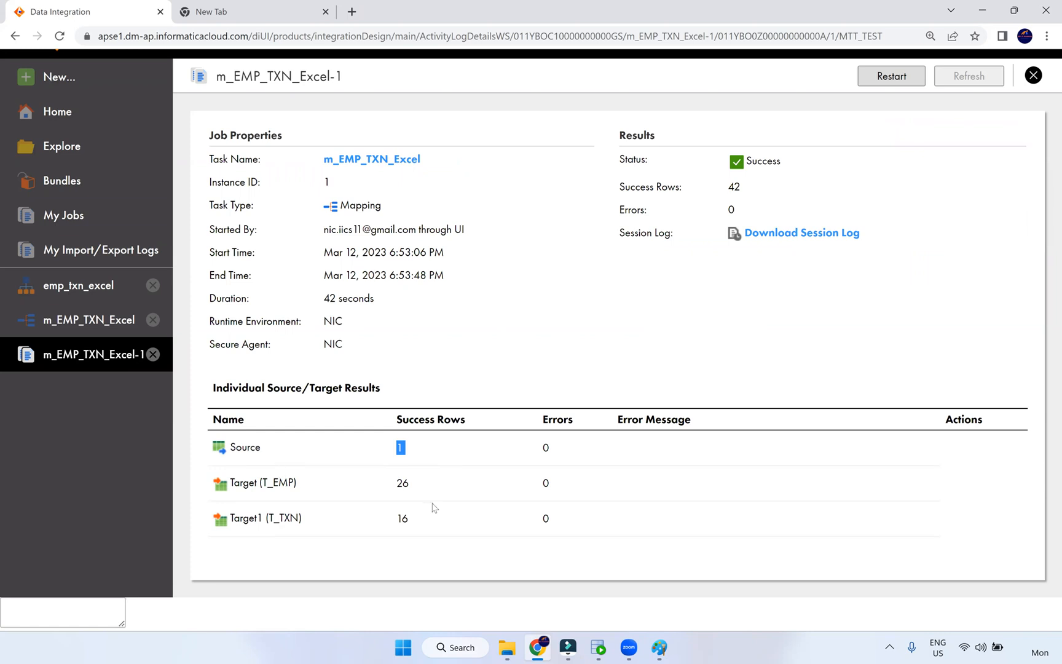
double_click(396, 487)
drag(263, 485, 295, 521)
double_click(406, 518)
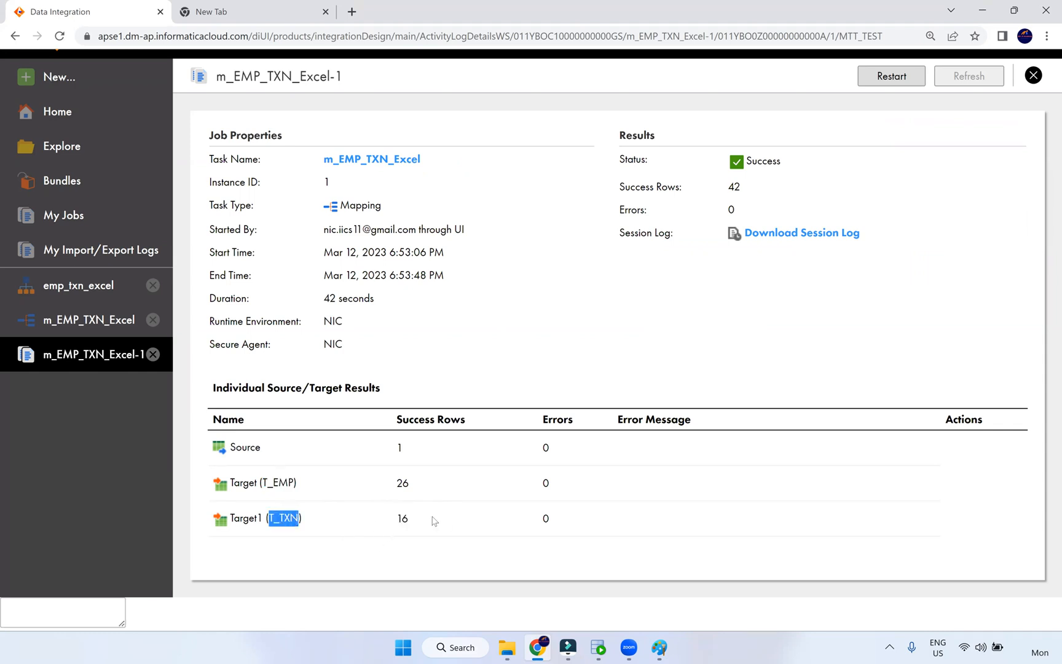
click(455, 529)
click(598, 648)
key(ctrl+Return)
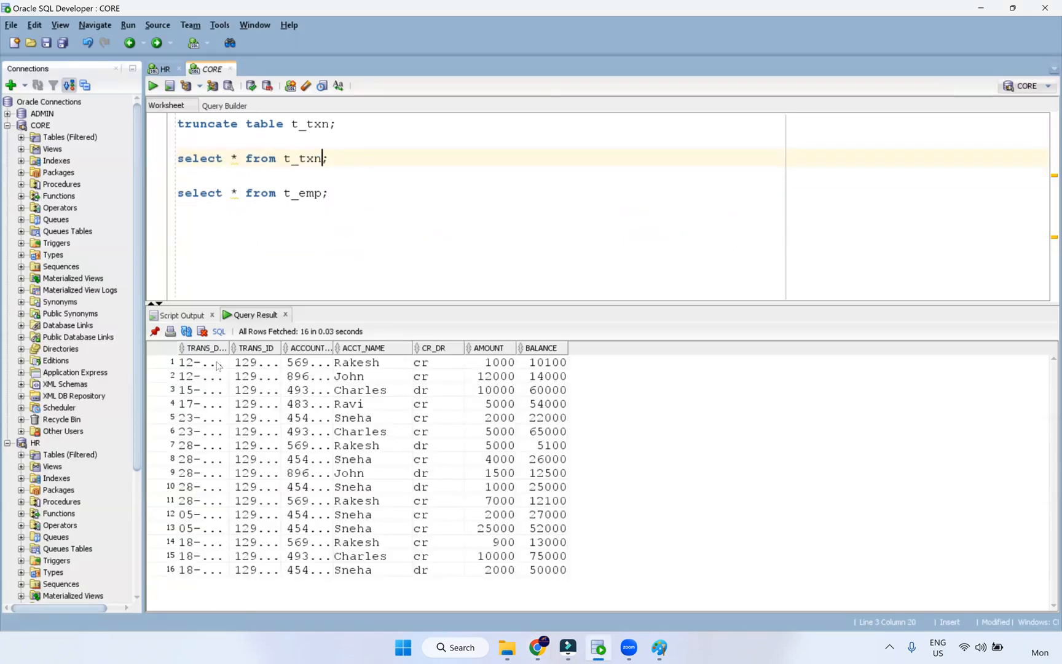
- Widen the TRANS_DATE and TRANS_ID result columns and inspect the loaded dates
drag(230, 348, 257, 353)
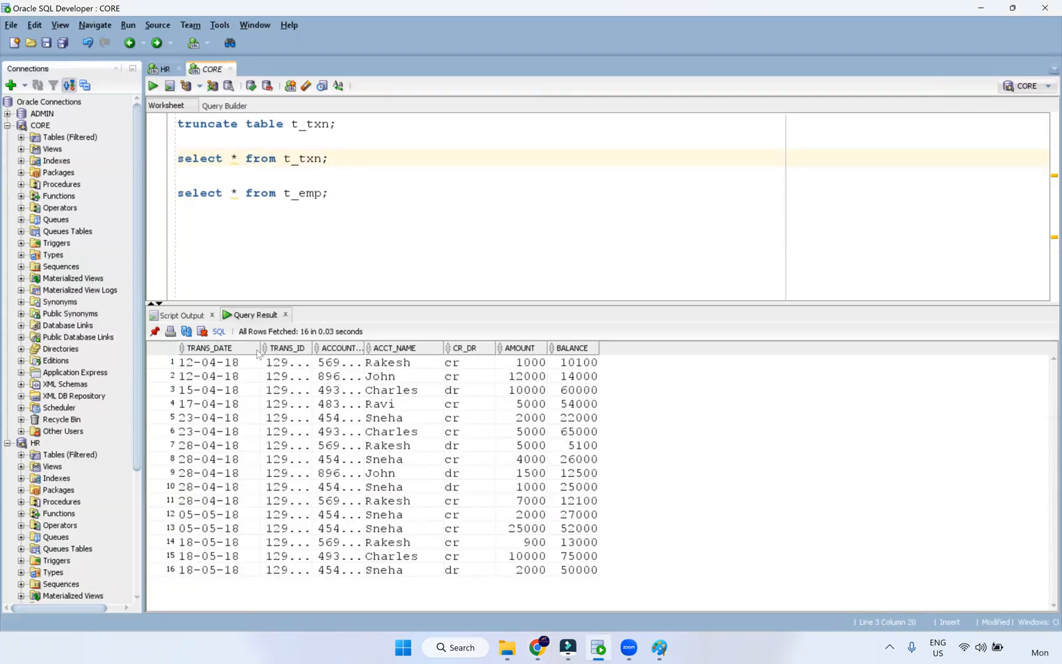
click(306, 348)
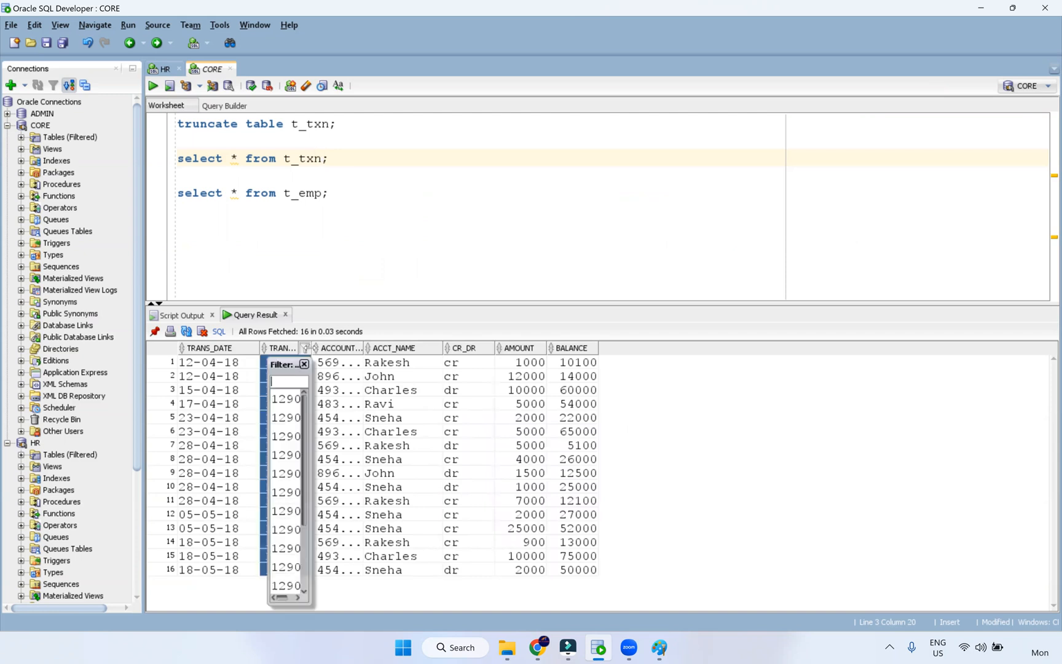
drag(312, 348, 332, 348)
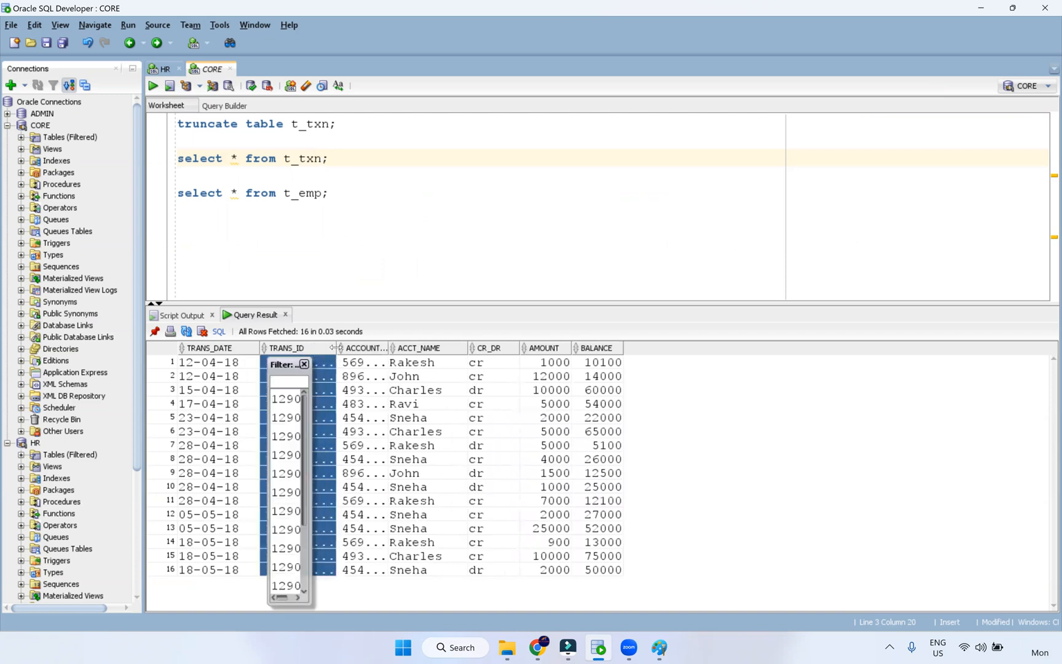
click(304, 364)
click(251, 365)
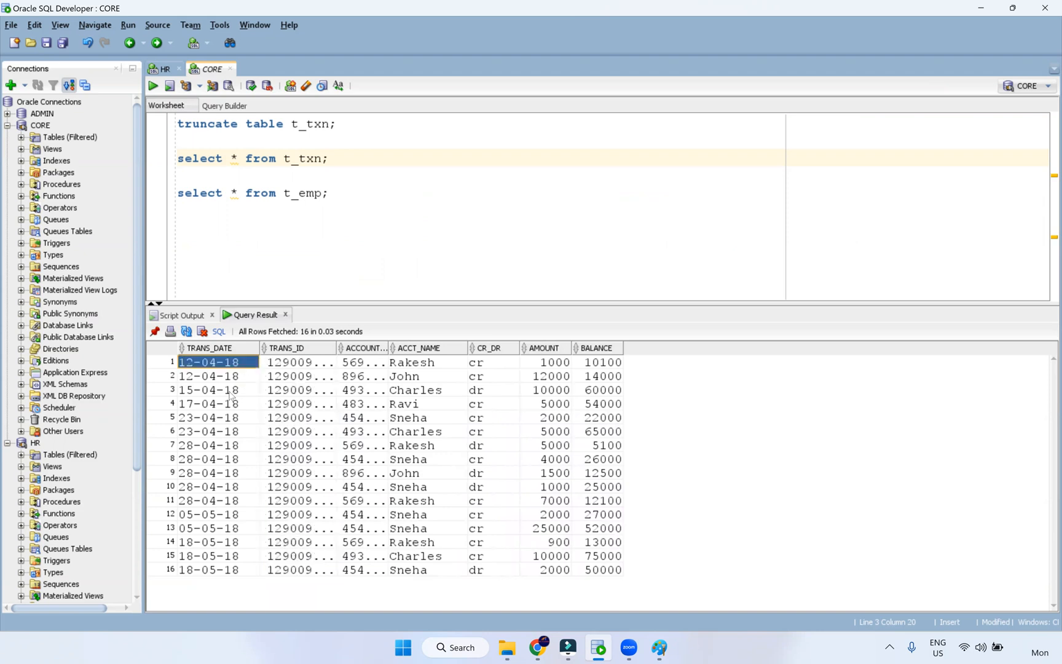
click(188, 503)
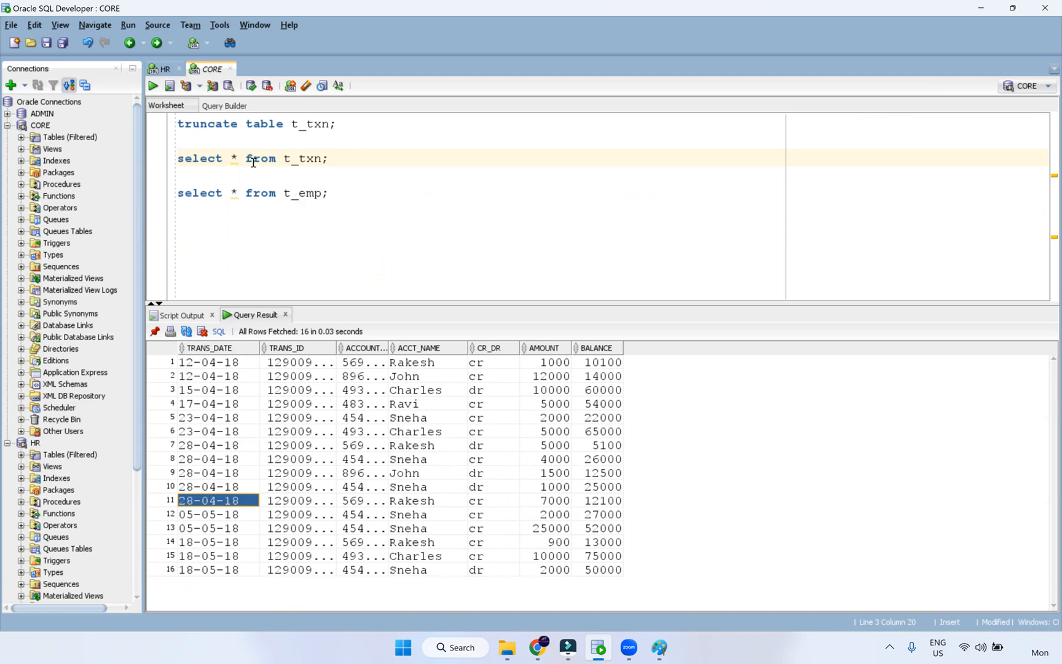
- Query trans_date beside to_char(trans_date,'dd-mm-yyyy') from t_txn and compare the dates
double_click(235, 158)
text(trans)
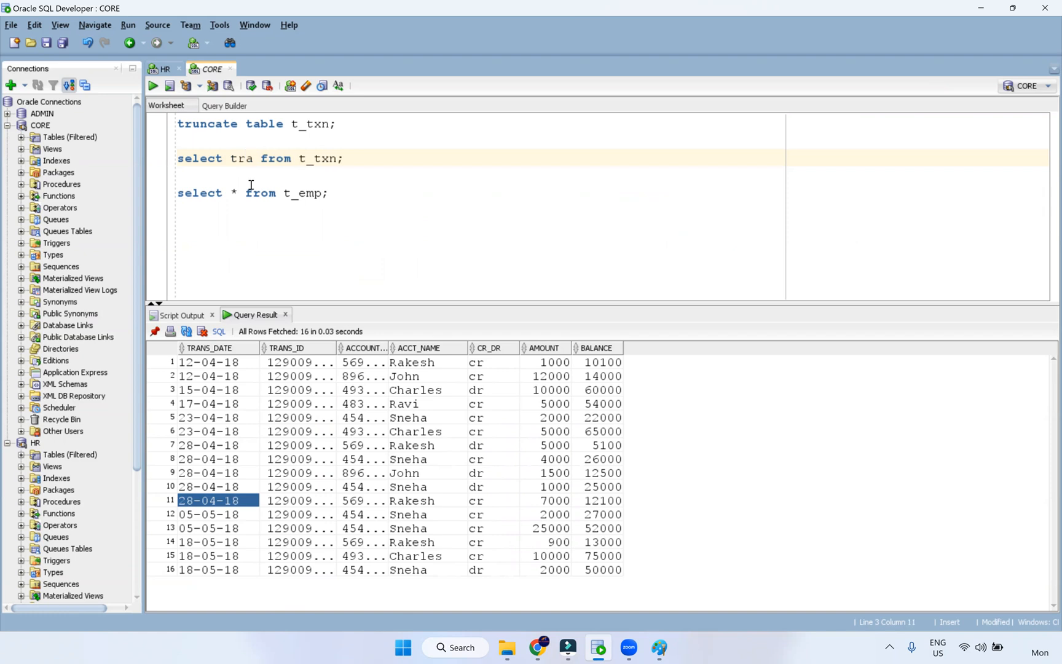
text(_date,)
key(Escape)
text(to_char()
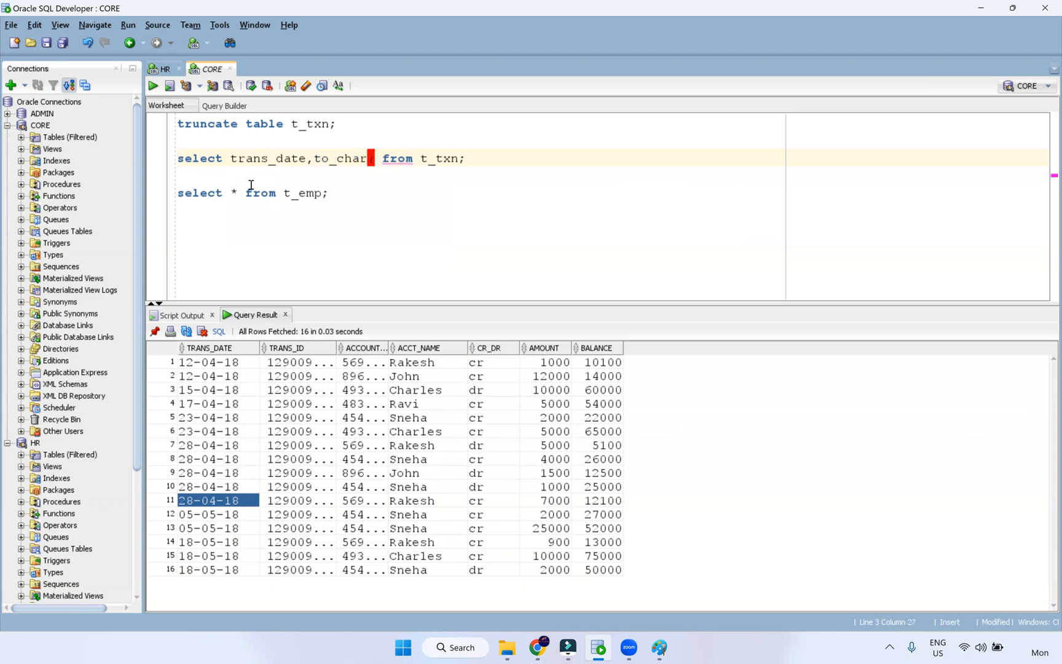
text())
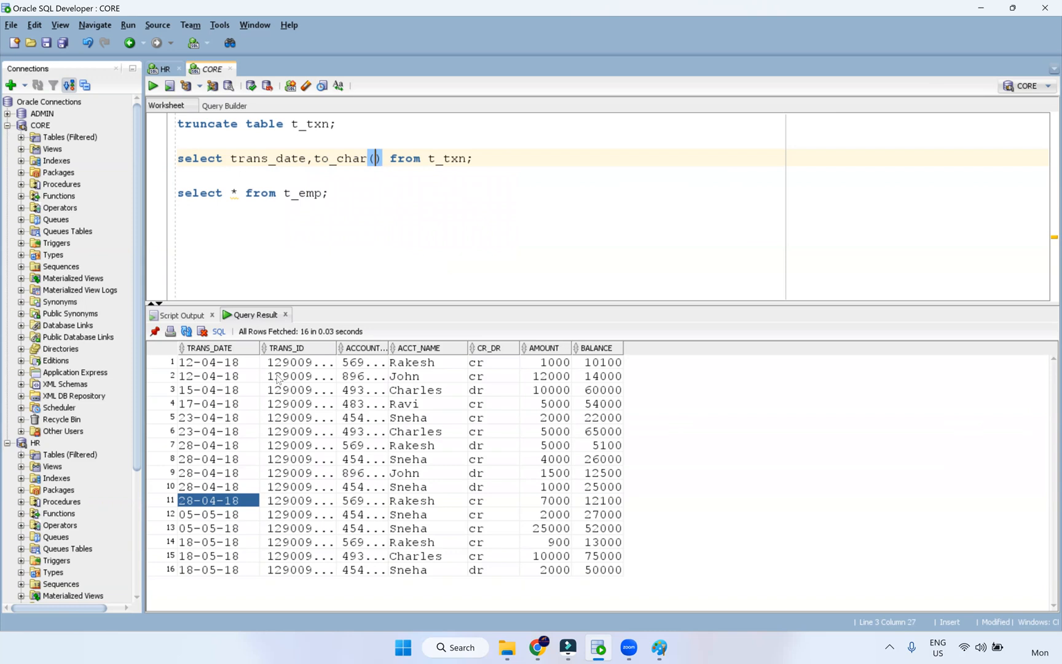
double_click(337, 349)
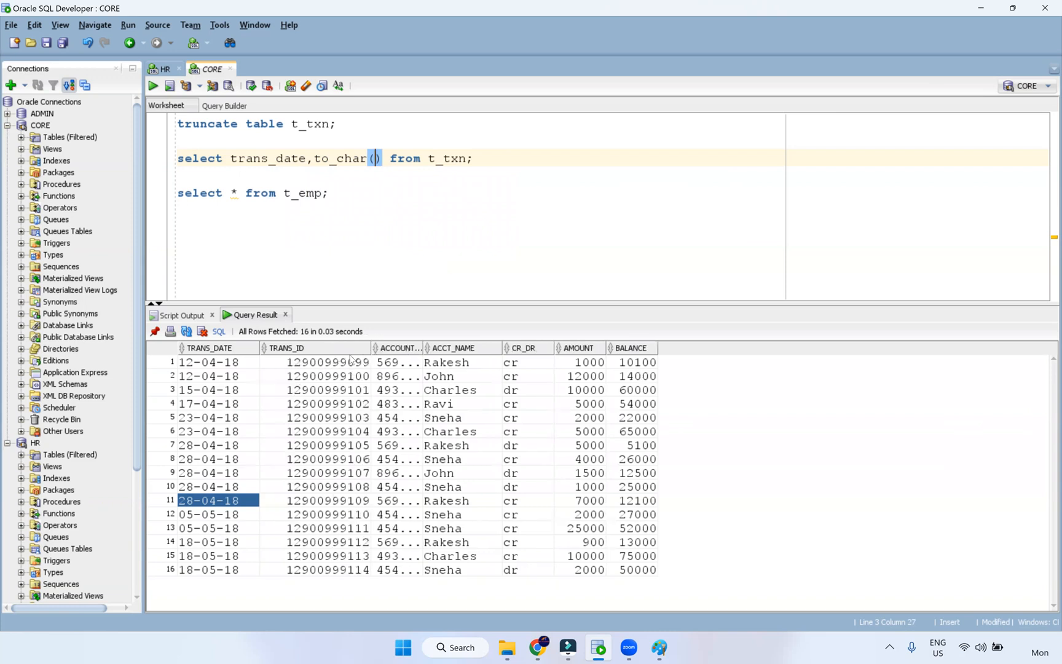
double_click(420, 348)
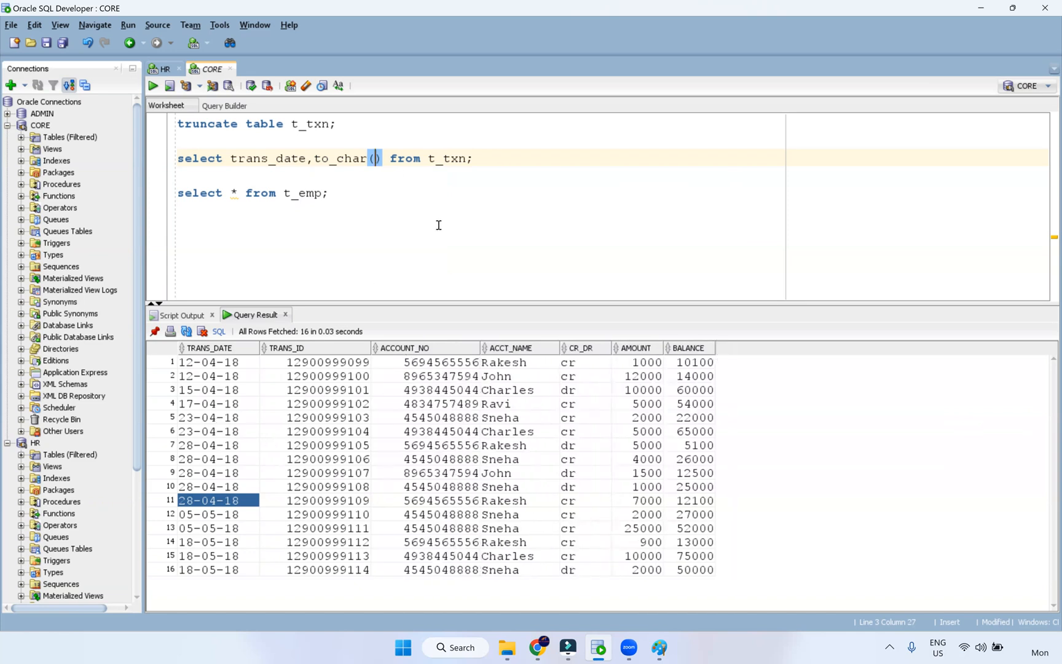
double_click(292, 160)
key(ctrl+c)
click(380, 159)
key(ctrl+v)
text(,)
text('d)
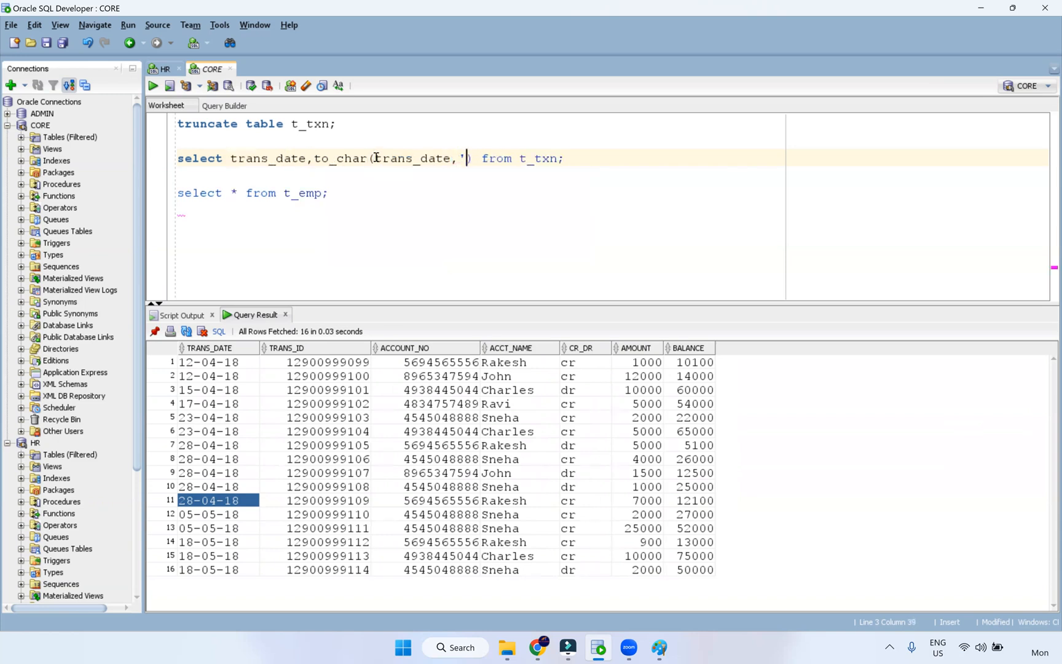
text(d-mm-)
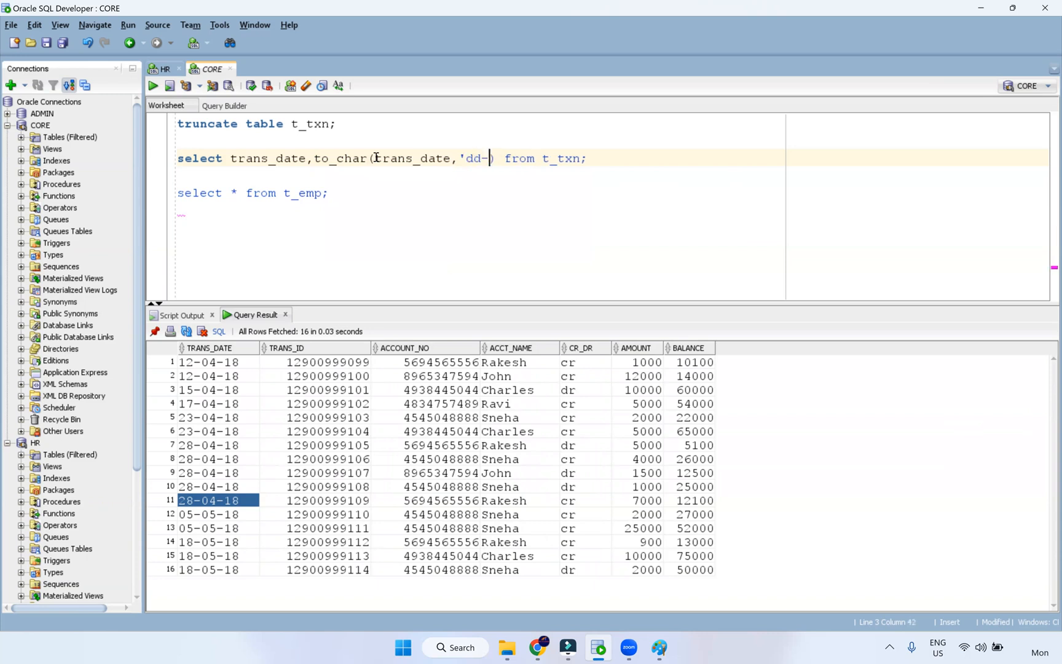
text(yyyy')
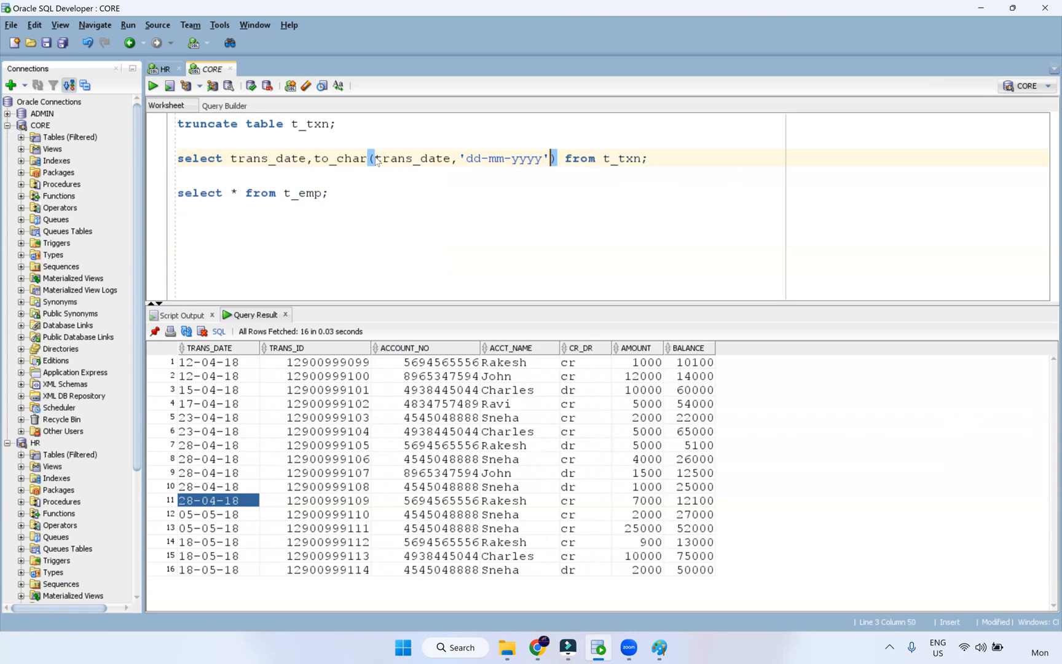
key(ctrl+Return)
drag(221, 364, 222, 393)
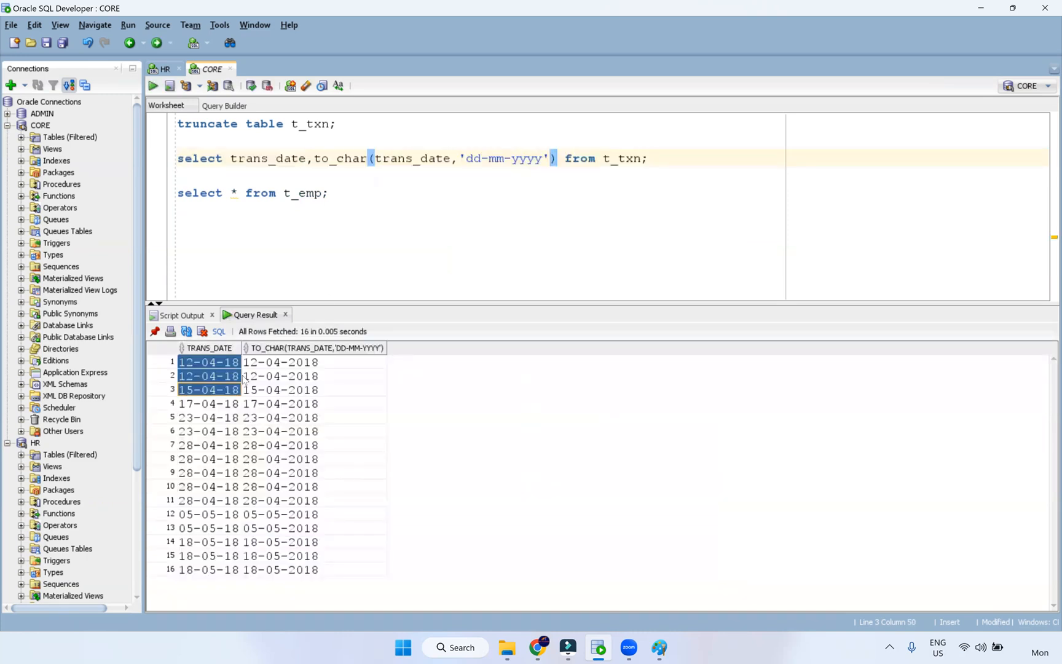
drag(308, 368, 301, 578)
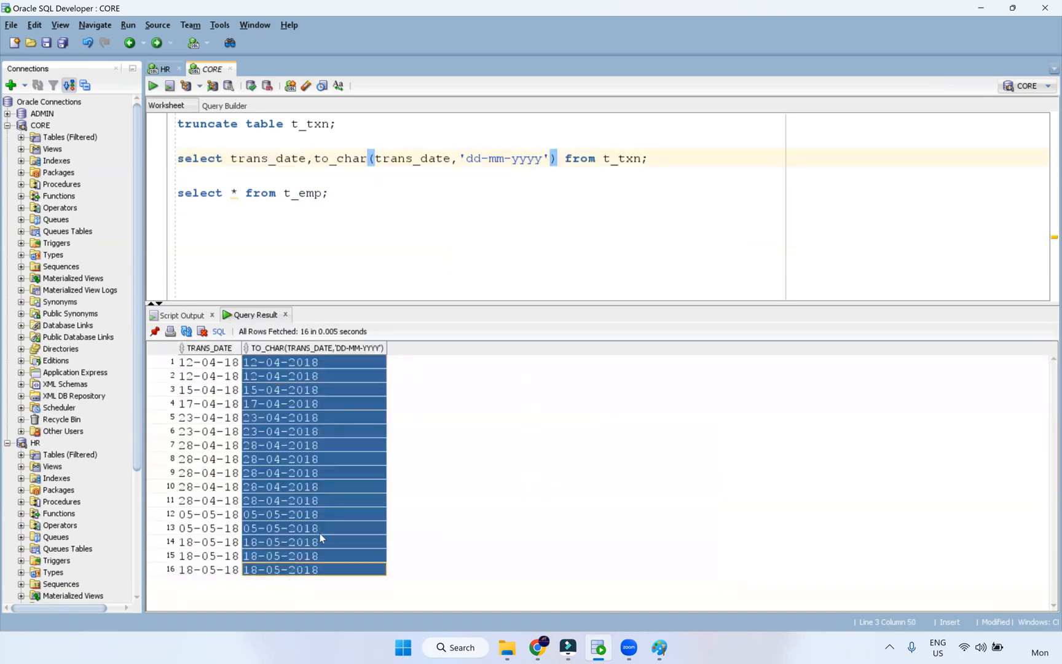
- Run select * from t_emp, review its DOB, SKILLSET and COUNTRY values, then show Src_Files
click(356, 204)
click(356, 195)
key(ctrl+Return)
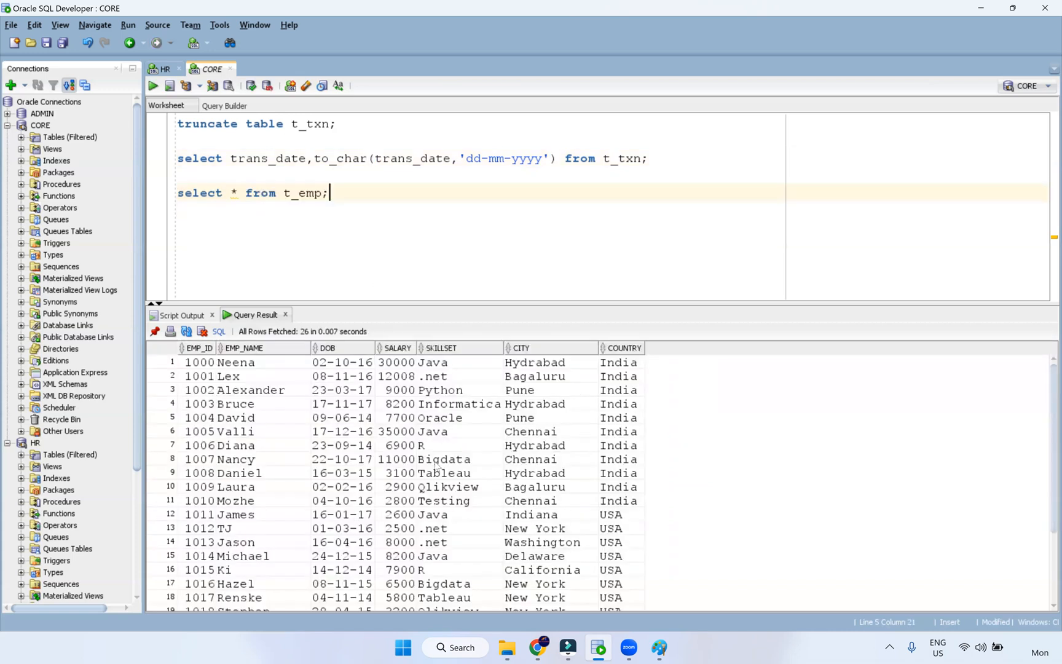
drag(360, 379, 364, 529)
drag(485, 445, 494, 514)
drag(612, 473, 622, 566)
scroll(579, 515, down, 3)
scroll(561, 510, up, 3)
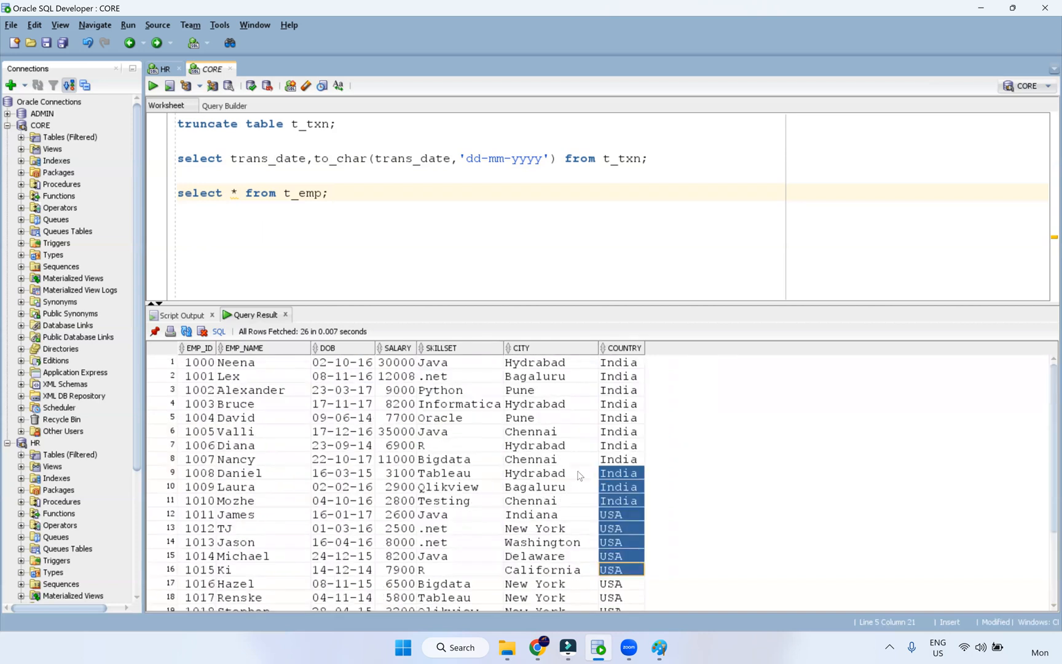
click(510, 649)
click(497, 404)
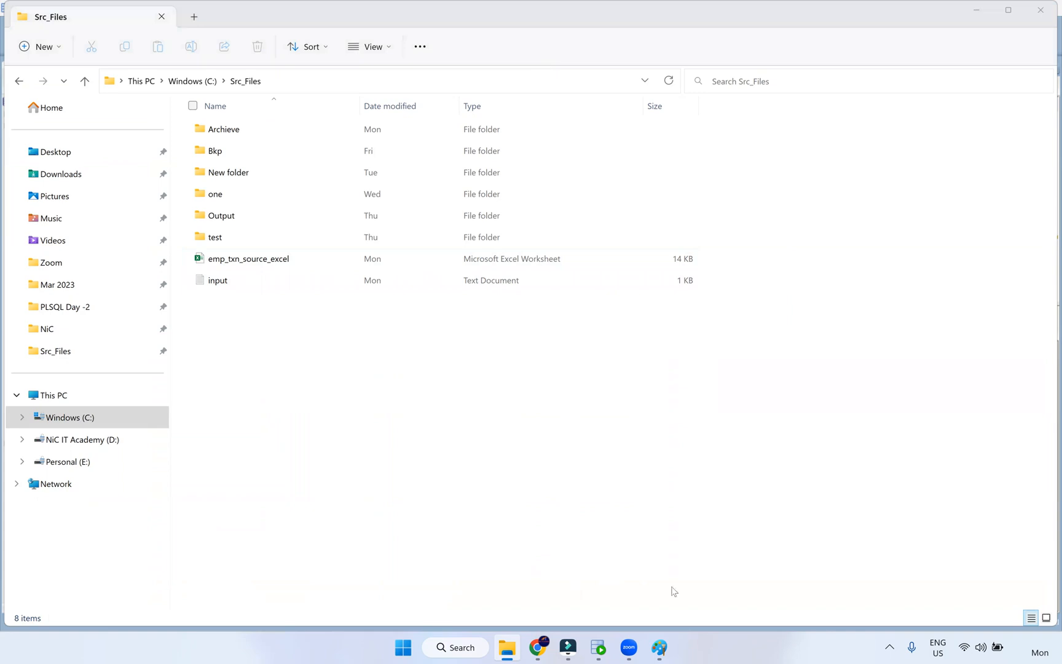
- Point out to_char and its trans_date argument in the query, then show the Paint diagram
click(598, 647)
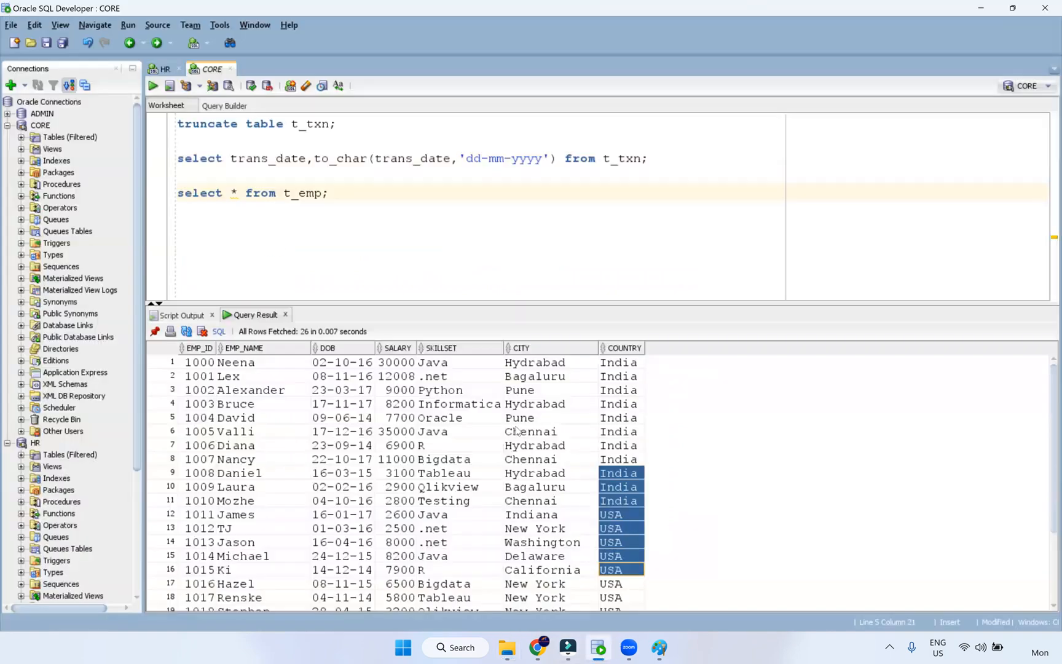
double_click(359, 159)
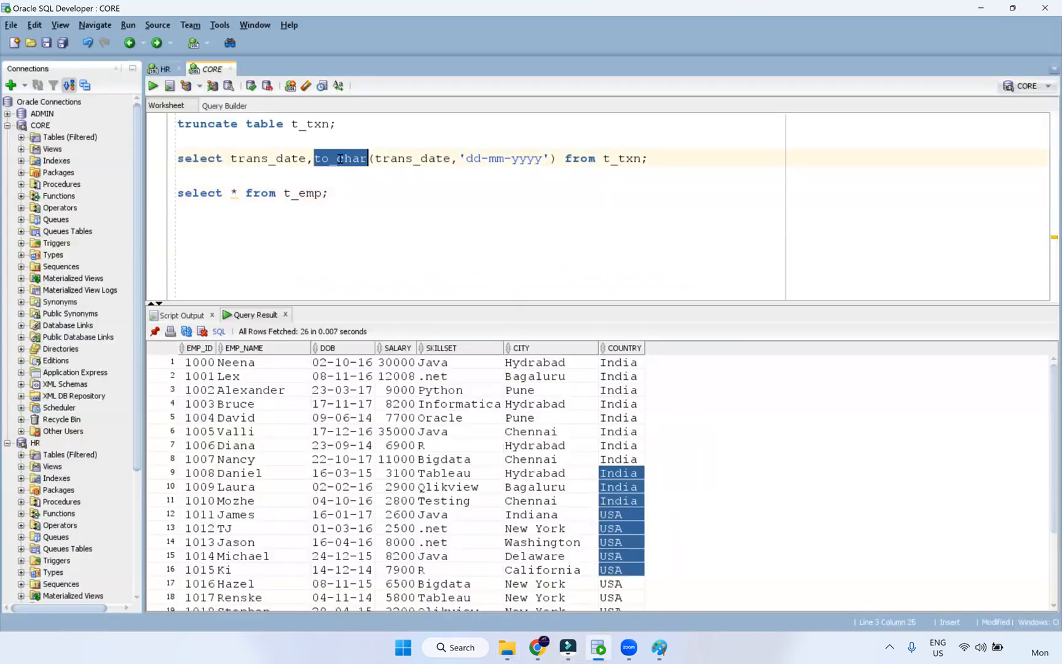
double_click(409, 159)
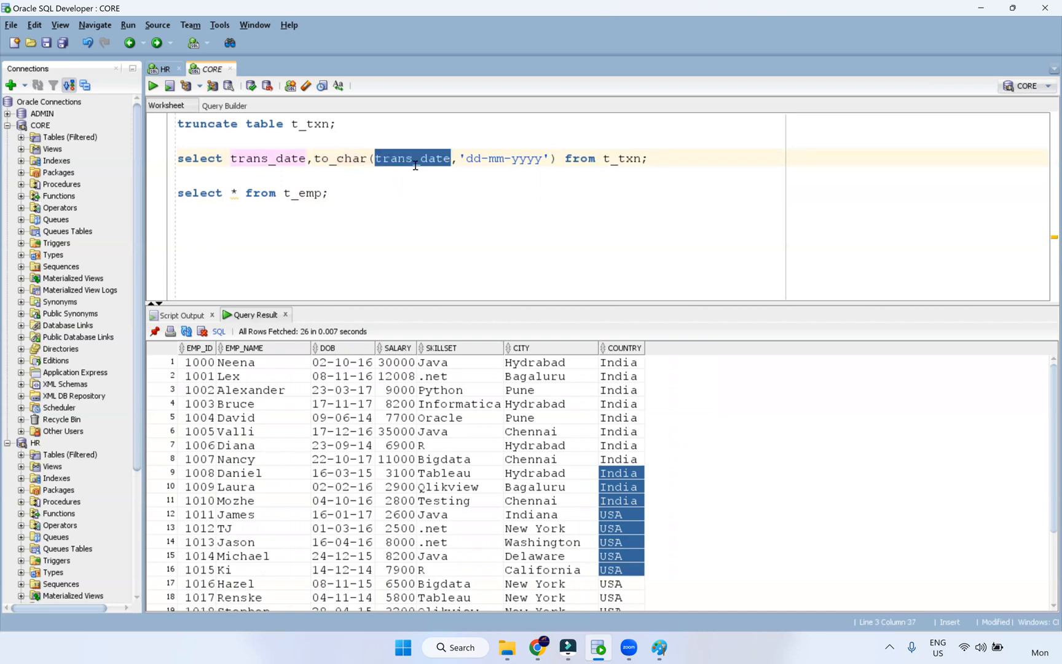
drag(338, 161, 368, 160)
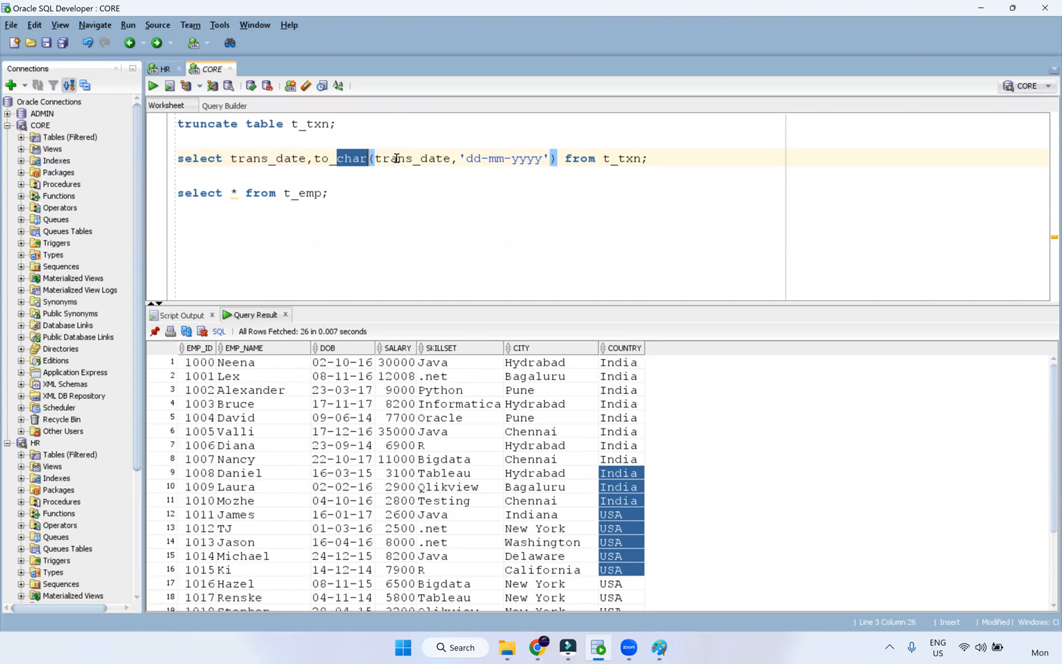
double_click(396, 158)
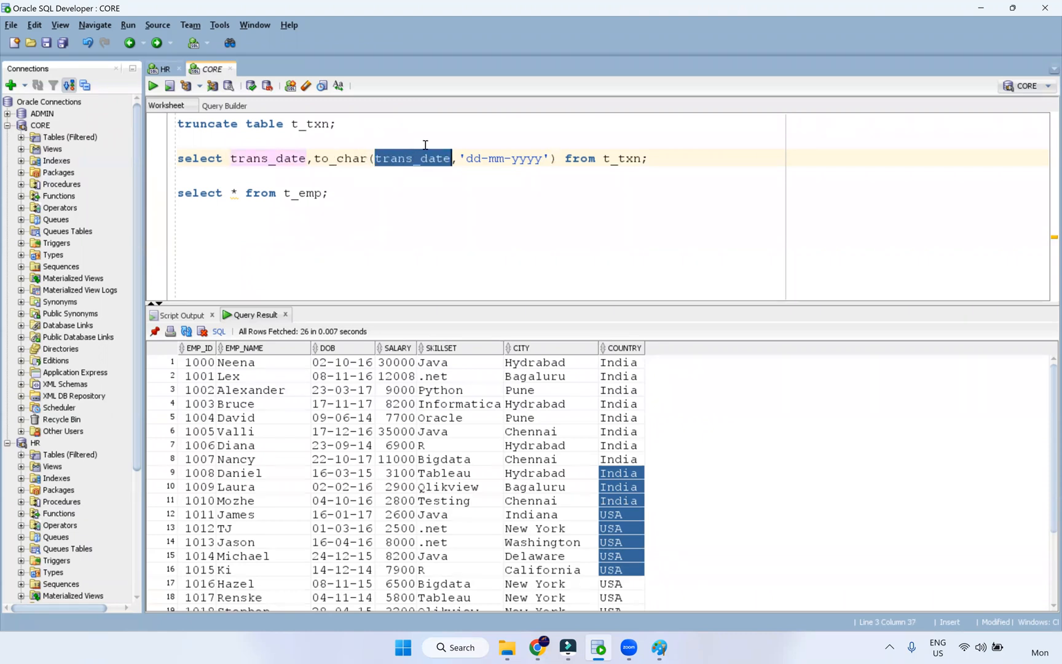
double_click(359, 158)
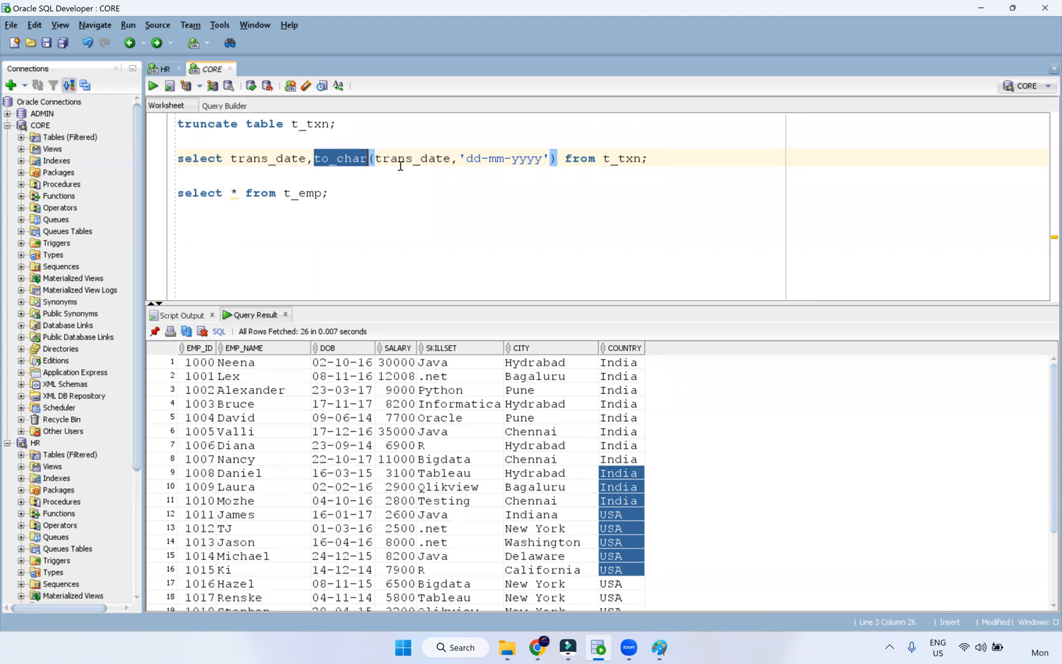
double_click(421, 160)
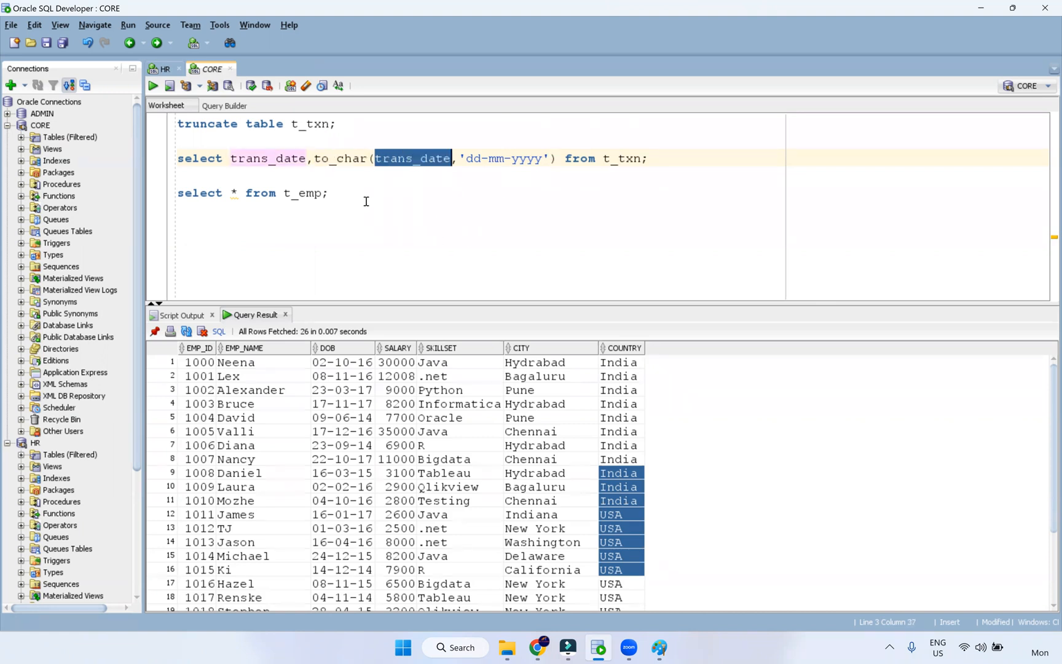
click(329, 216)
key(Return)
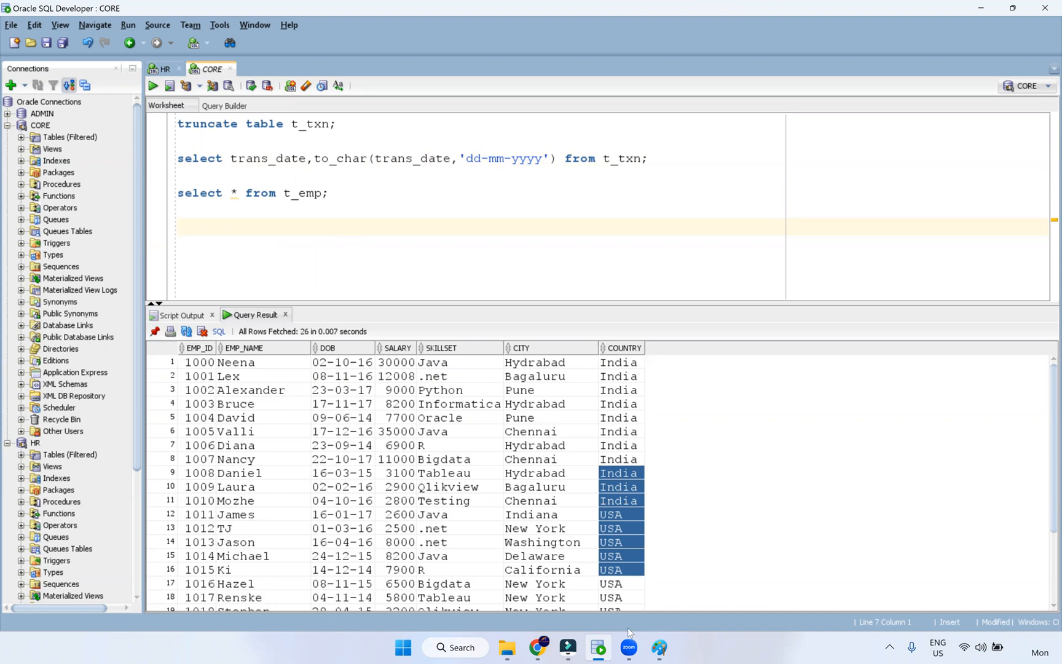
click(659, 648)
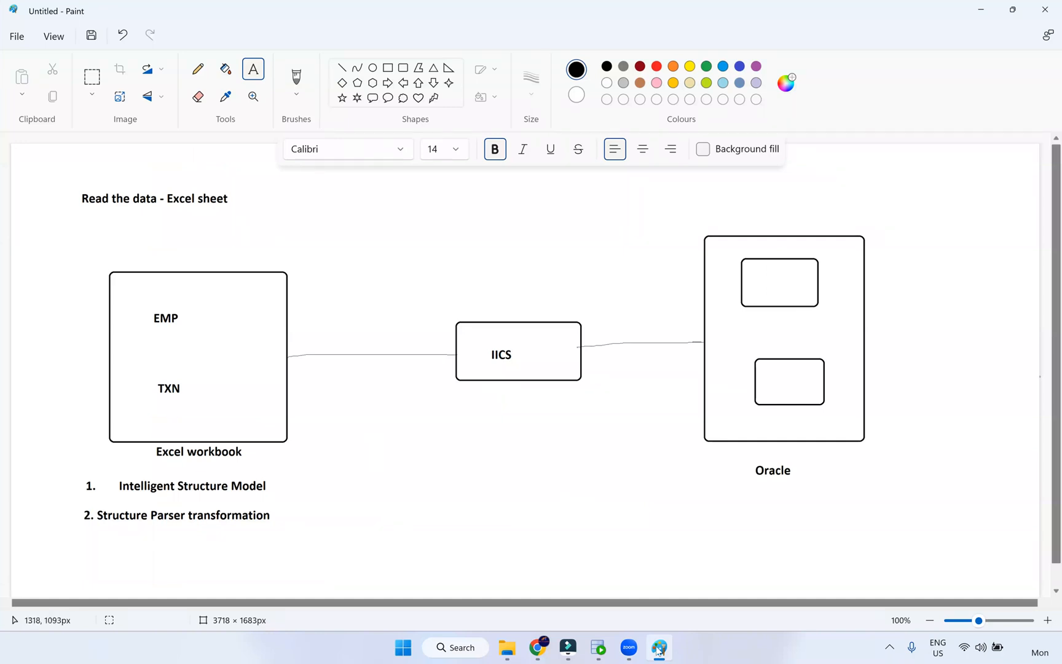
- Select emp_txn_source_excel in Src_Files, then return to the Paint diagram and Informatica job results
click(506, 647)
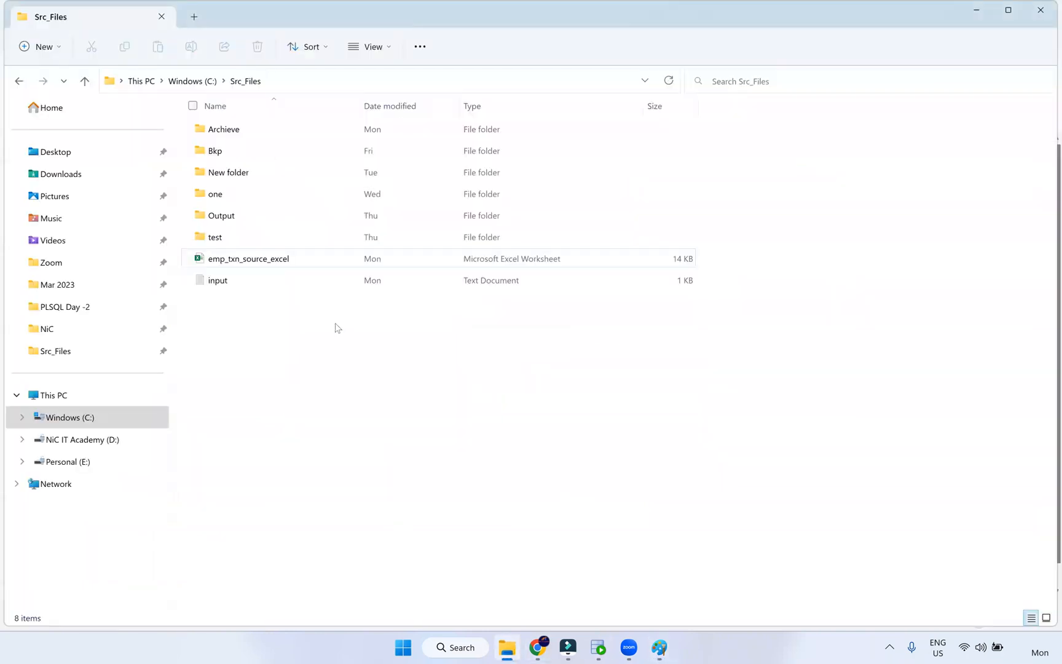
click(237, 258)
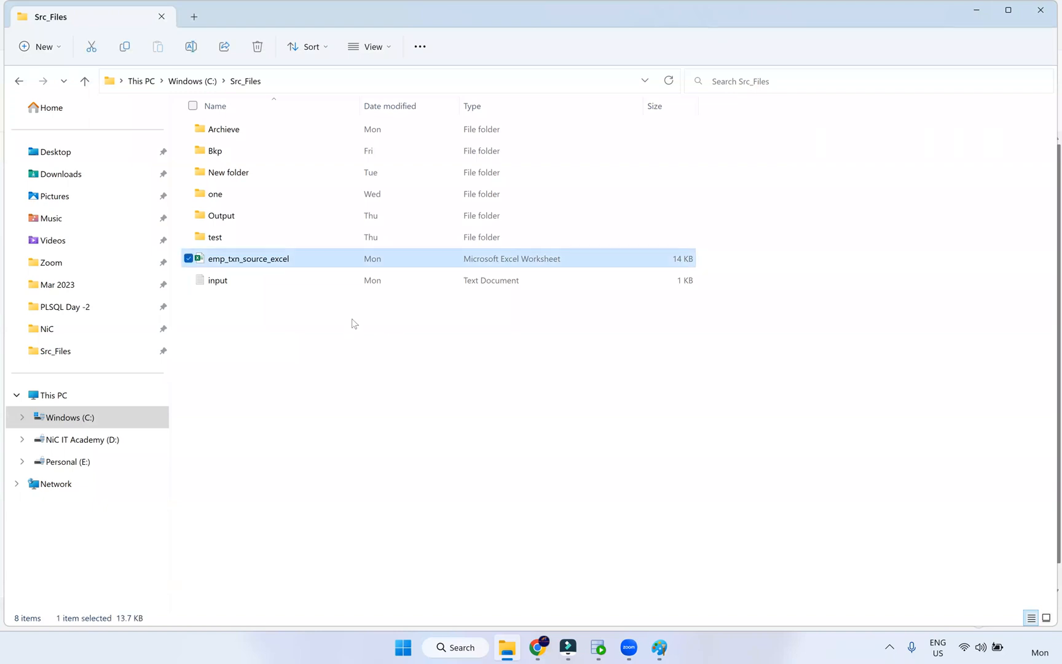
key(alt+Tab)
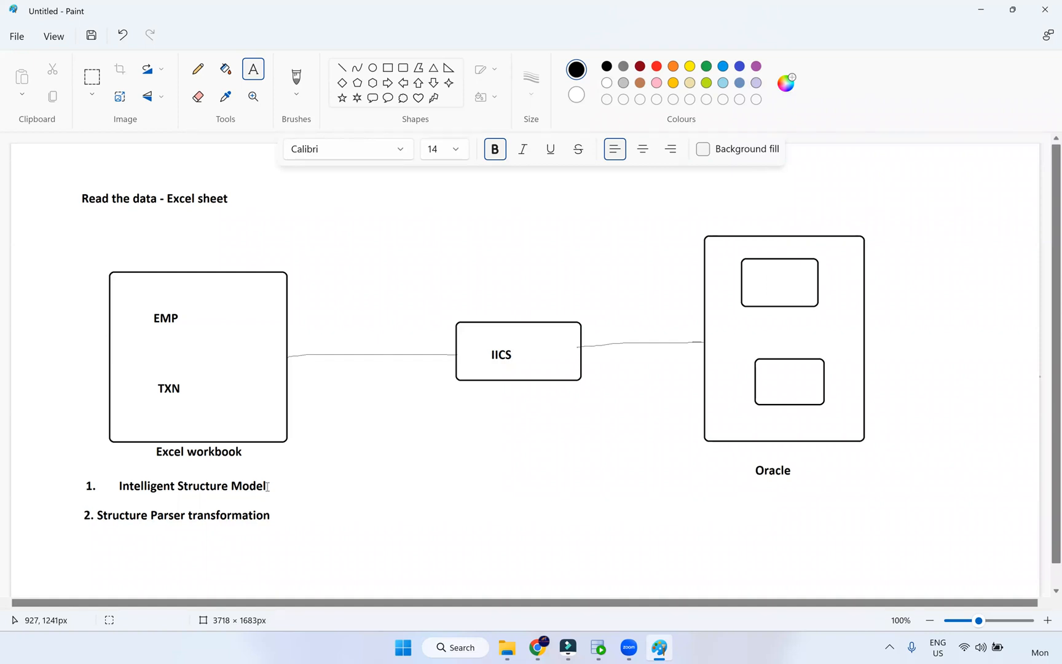
click(537, 647)
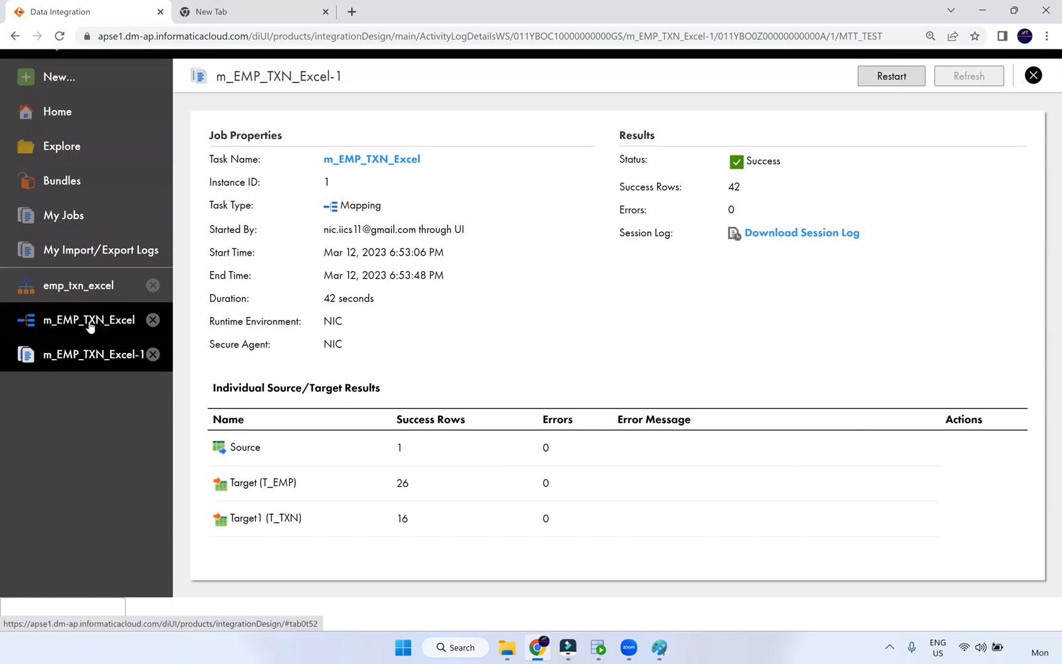
- From the m_EMP_TXN_Excel mapping, scroll the palette and bring up the New Asset dialog
click(91, 325)
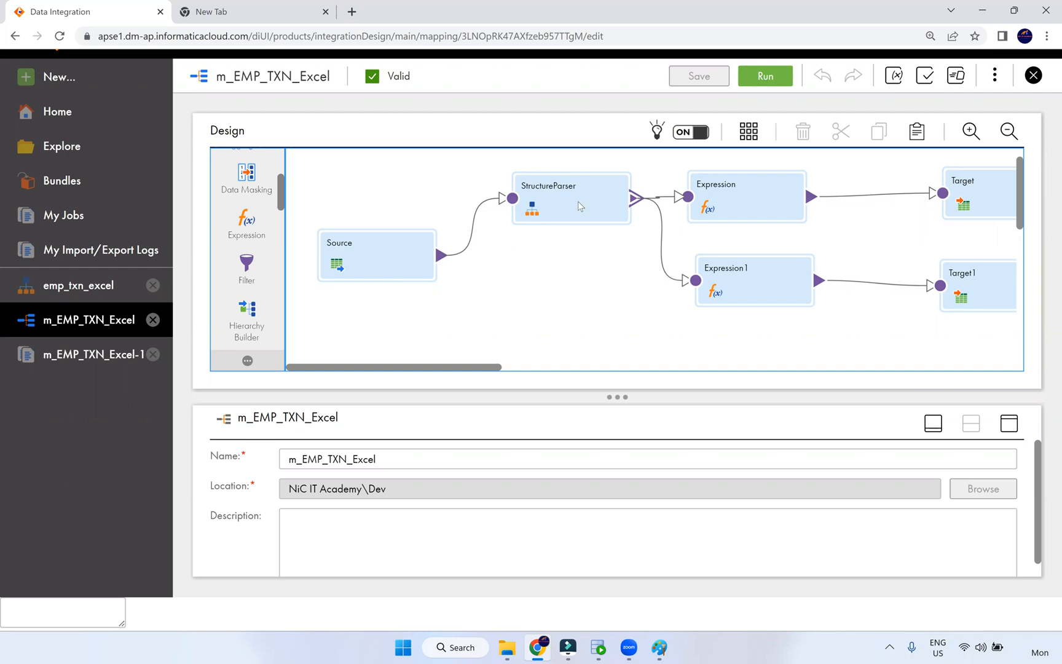
scroll(259, 312, down, 1)
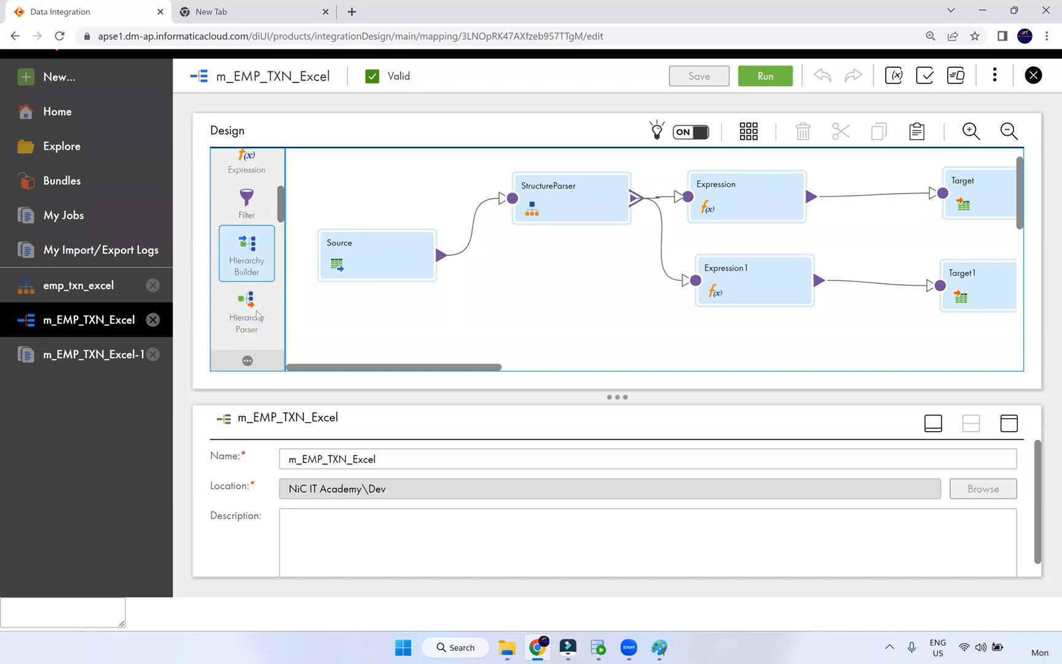
scroll(255, 302, down, 1)
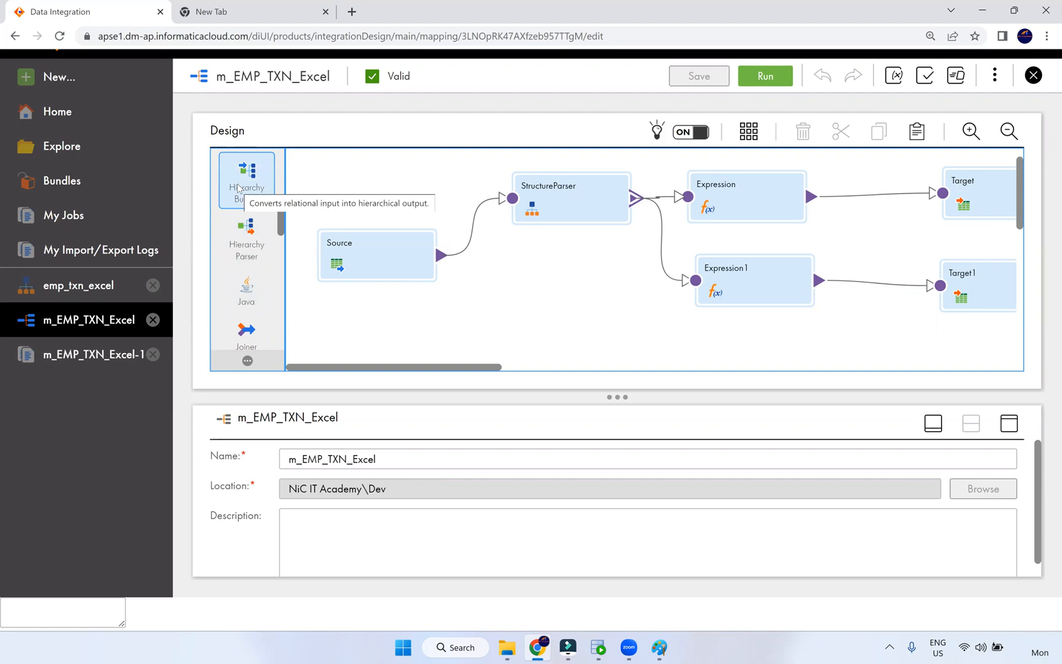
click(78, 73)
- Create an Intelligent Structure Model from Components, then close it and discard it unsaved
click(230, 341)
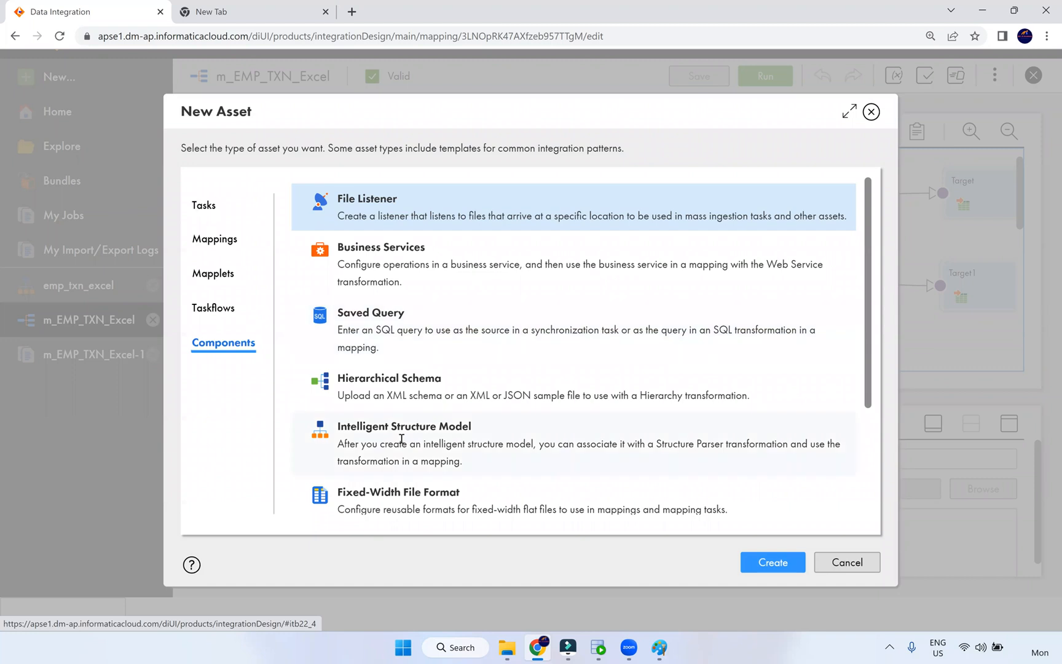
drag(442, 380, 338, 381)
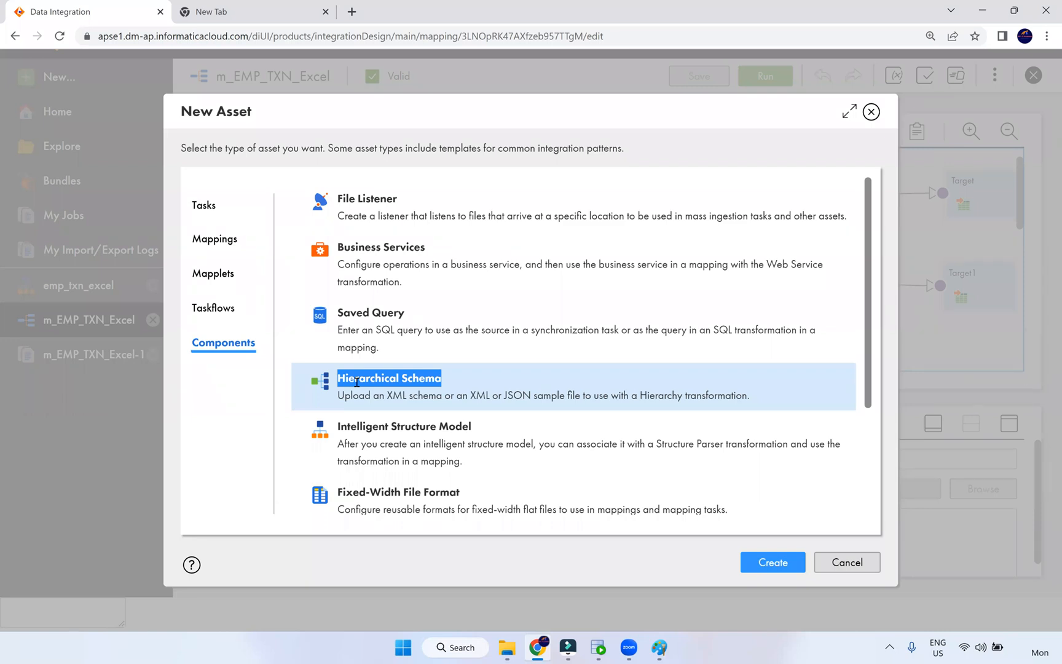
double_click(394, 424)
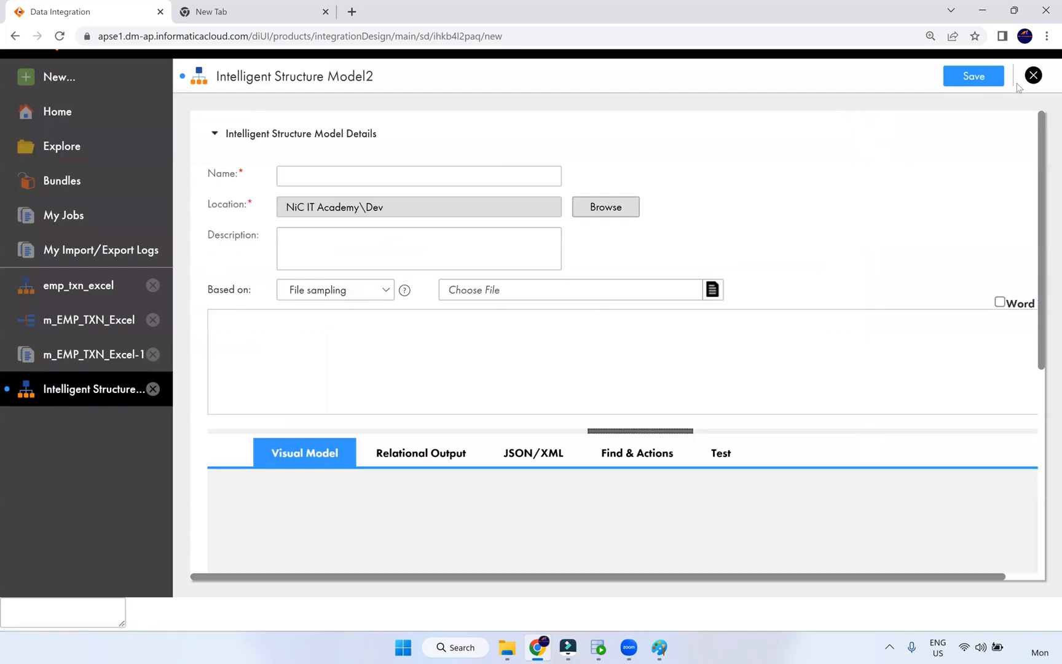
click(1033, 75)
click(605, 384)
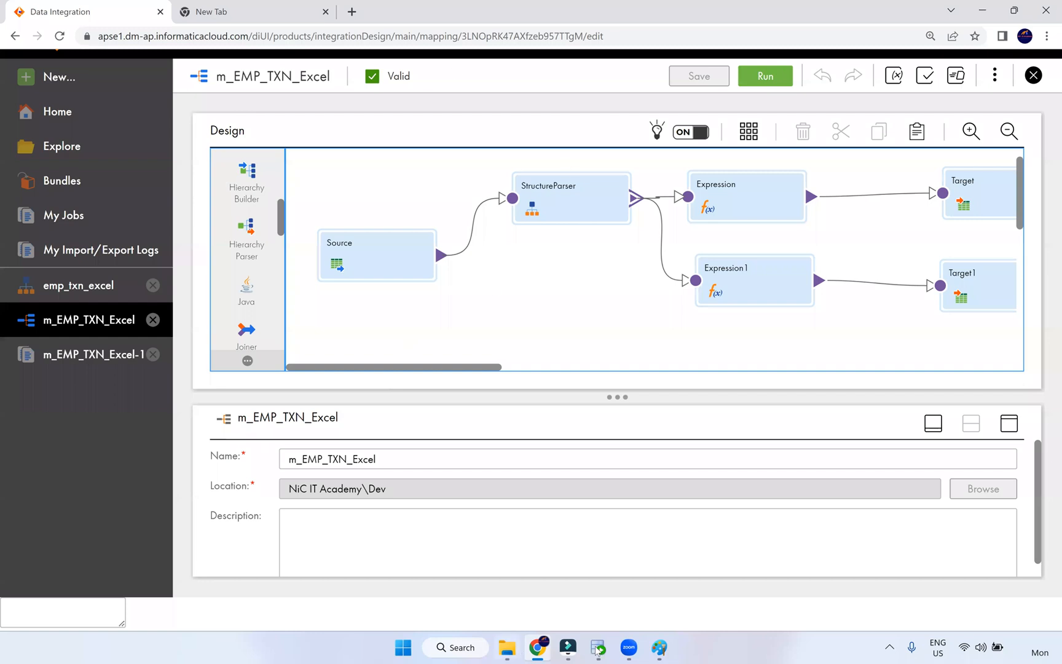
- Open emp_txn_source_excel from Src_Files, select the emp sheet's A1:G28 data, then return to Chrome
mouse_move(500, 648)
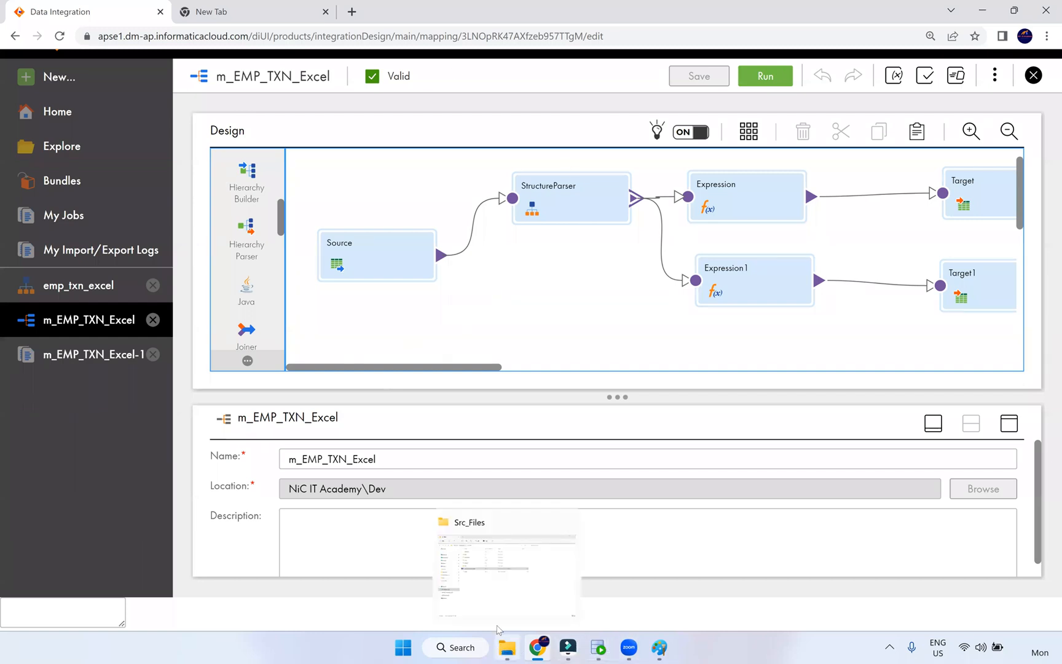
click(501, 589)
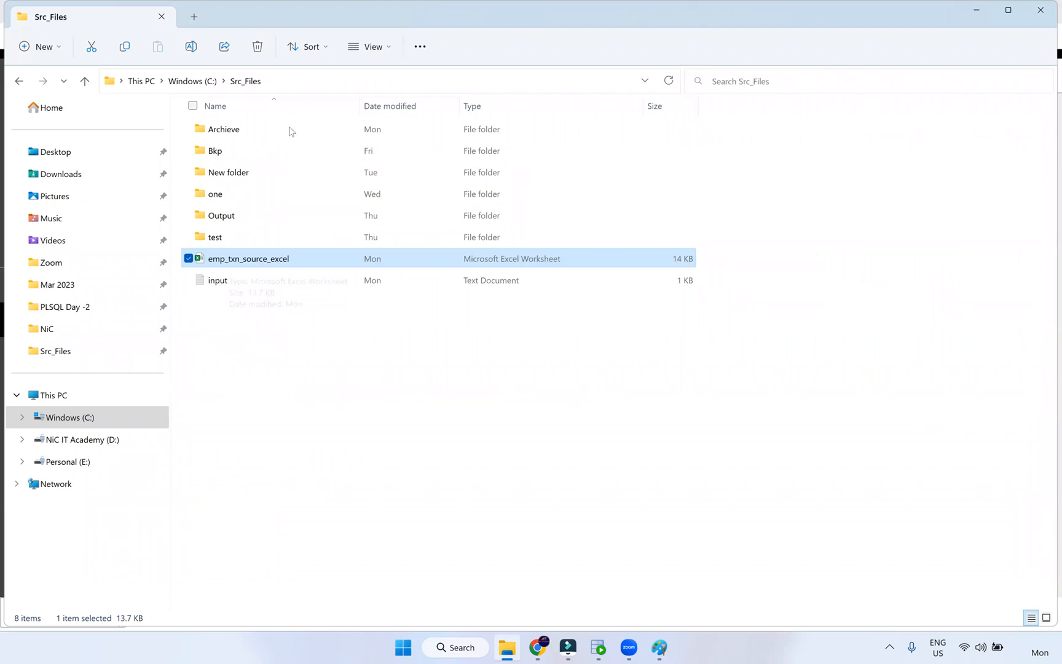
double_click(275, 259)
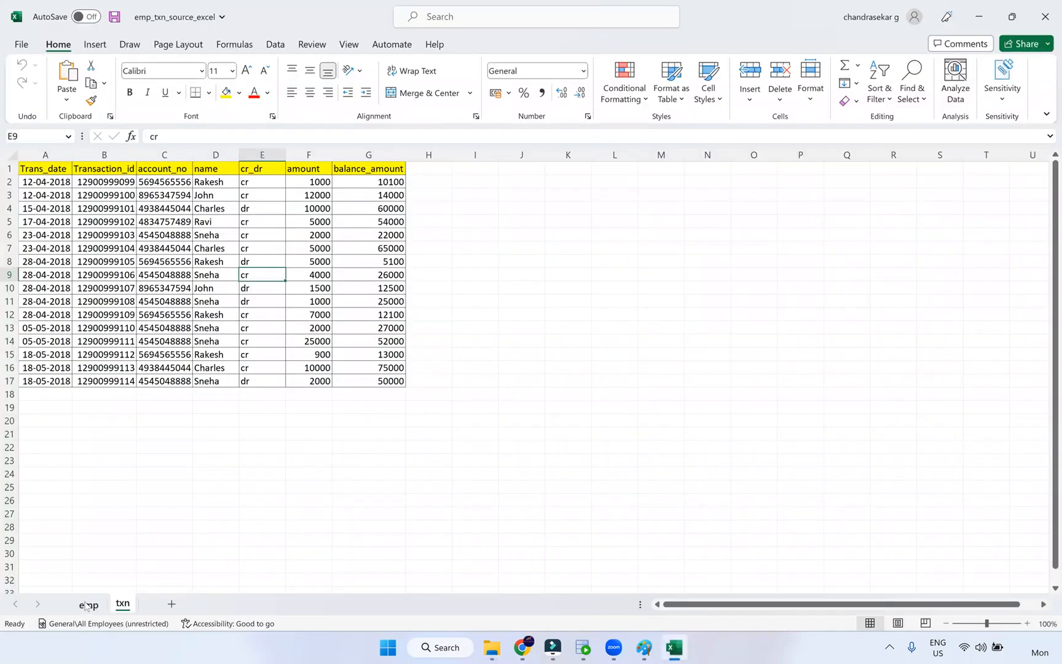
click(88, 605)
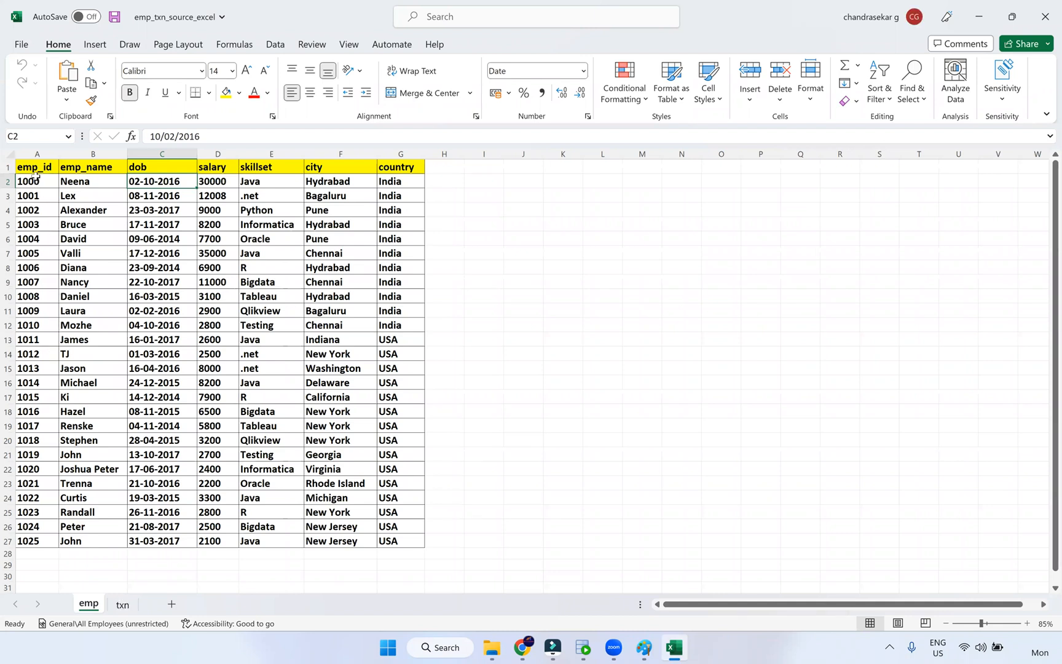
key(ctrl+Home)
drag(353, 368, 379, 551)
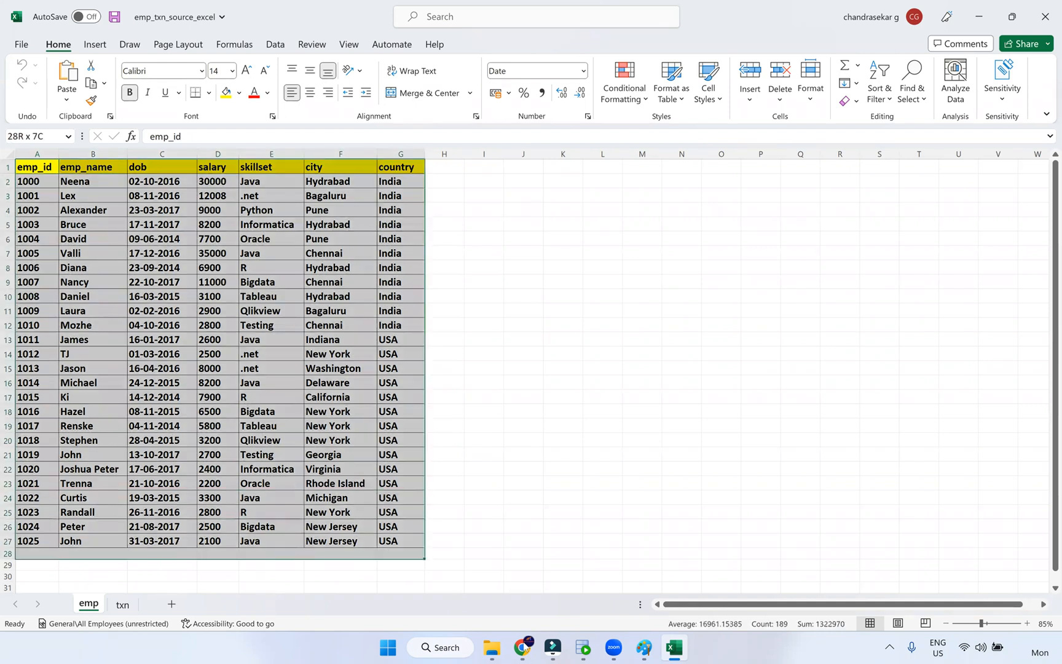
mouse_move(522, 648)
click(522, 572)
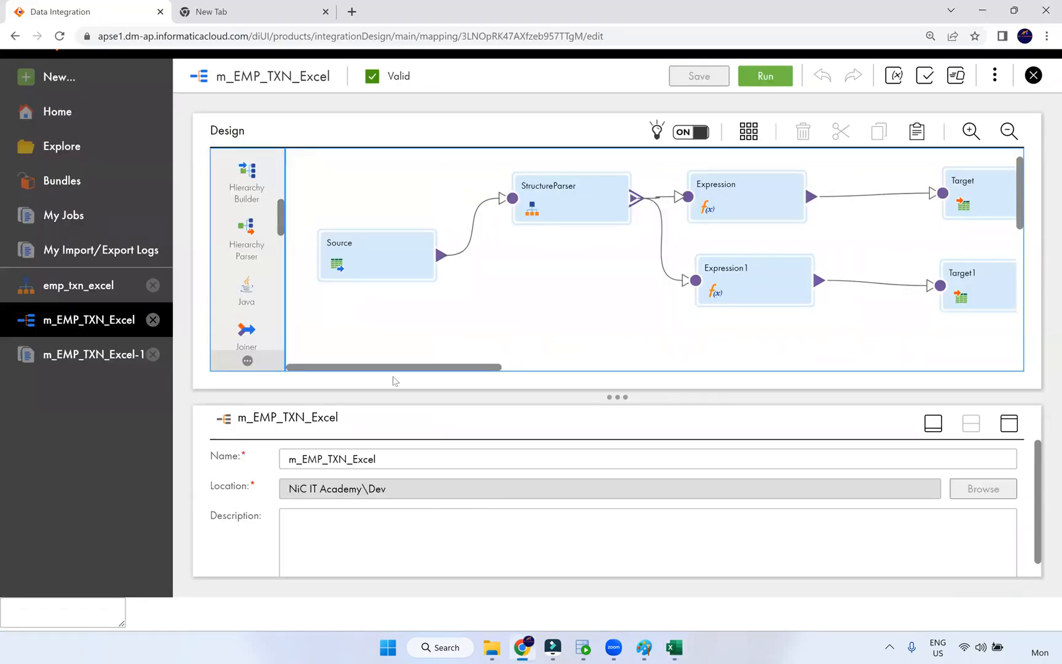
- Open the emp_txn_excel structure model and run Discover Structure on the source workbook
click(545, 206)
click(68, 287)
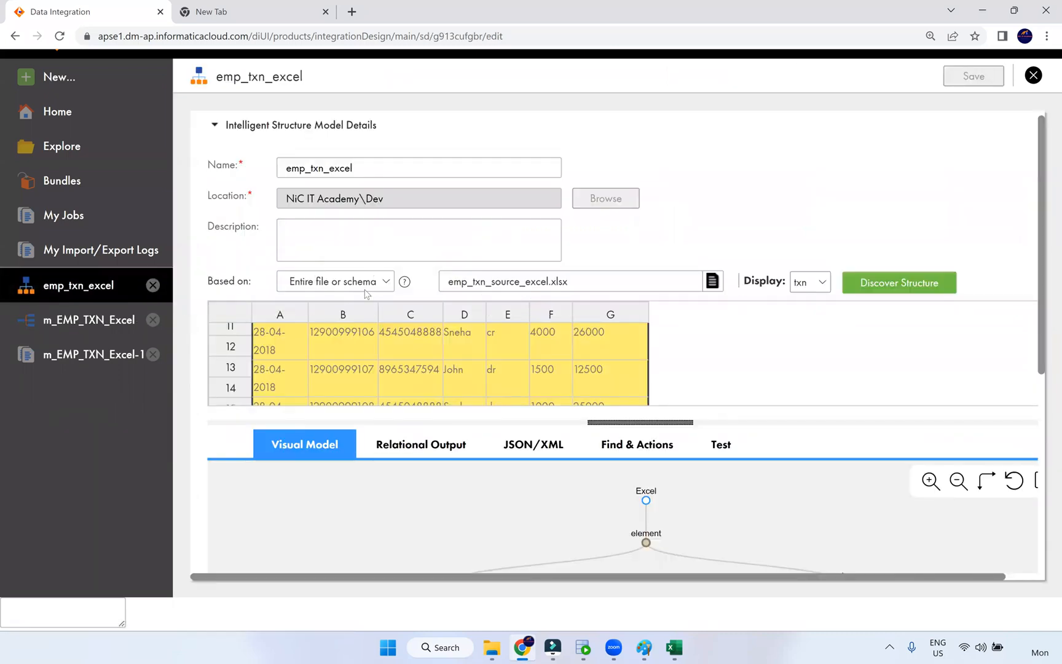
click(876, 287)
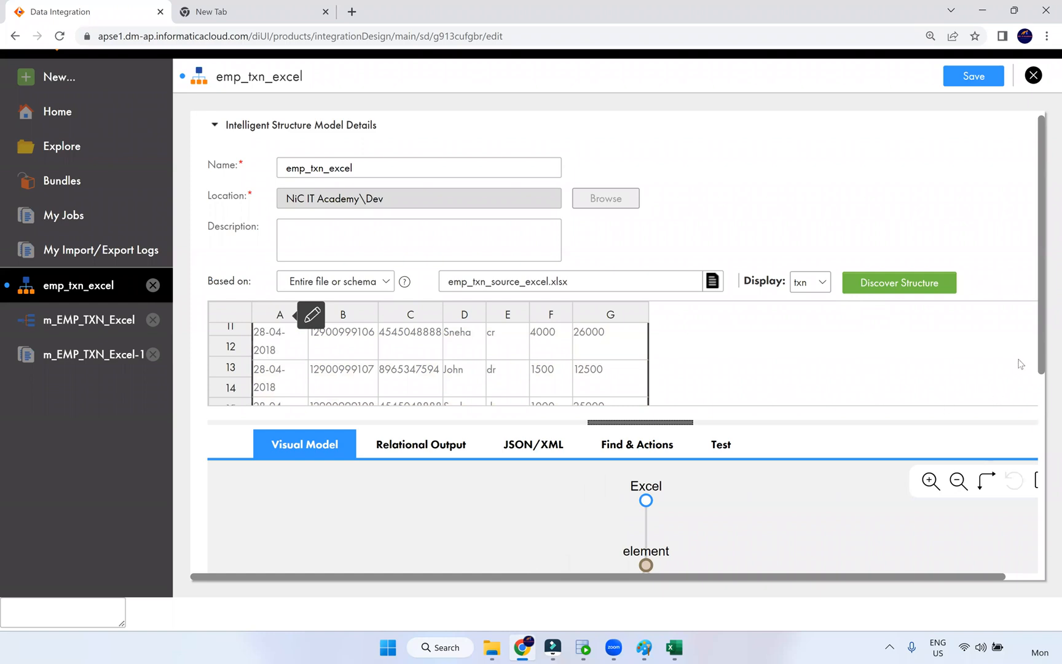
scroll(1047, 381, down, 3)
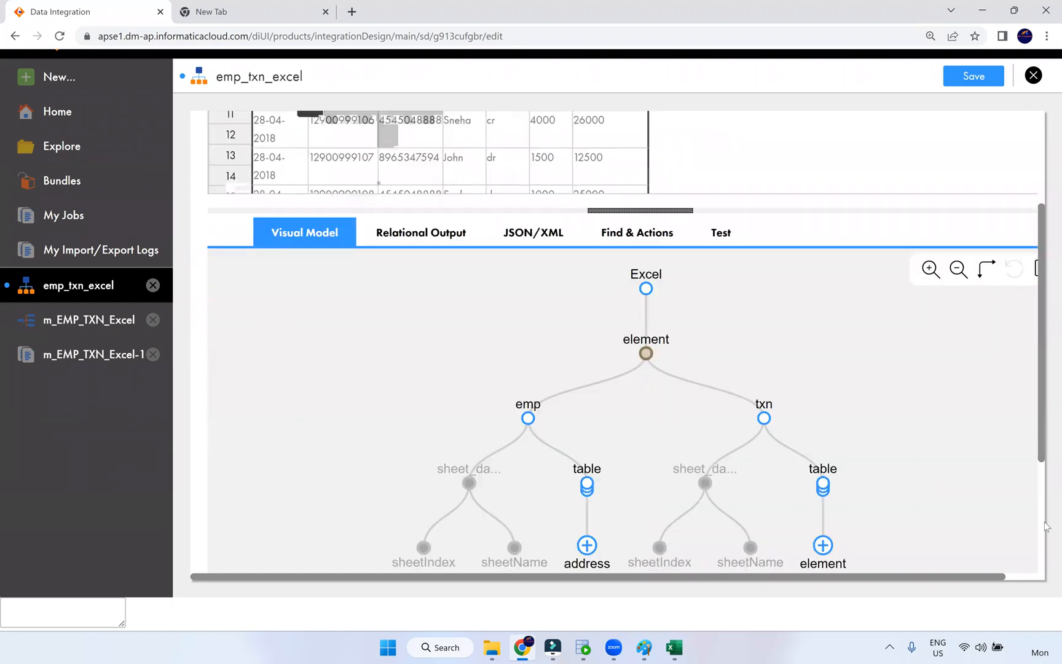
scroll(1047, 564, down, 2)
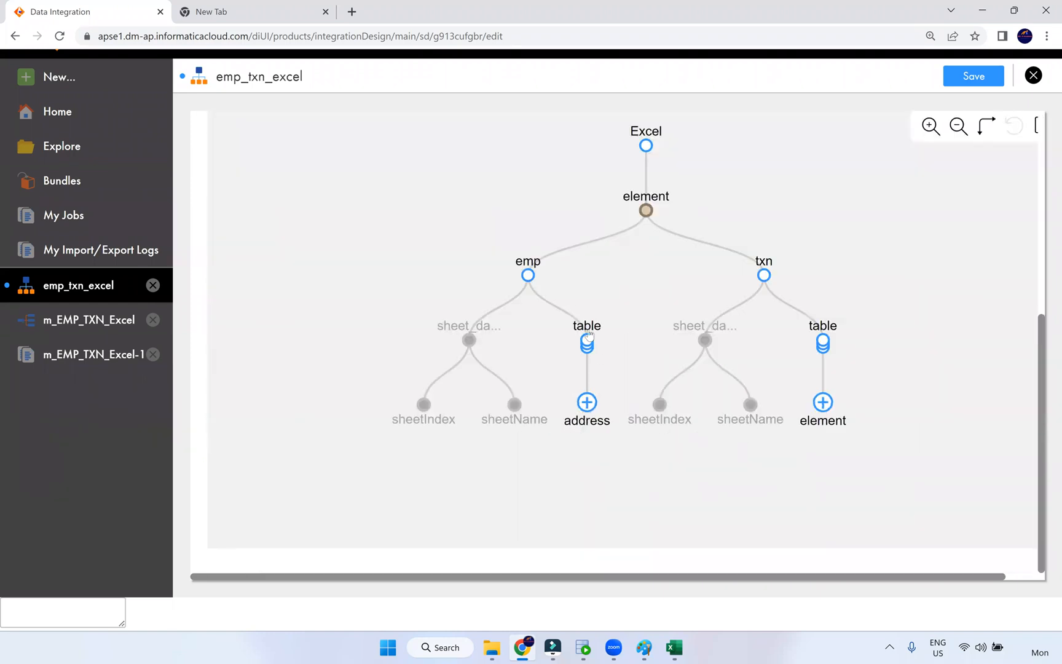
- Expand the address and txn element nodes to review fields, then close without saving
click(587, 404)
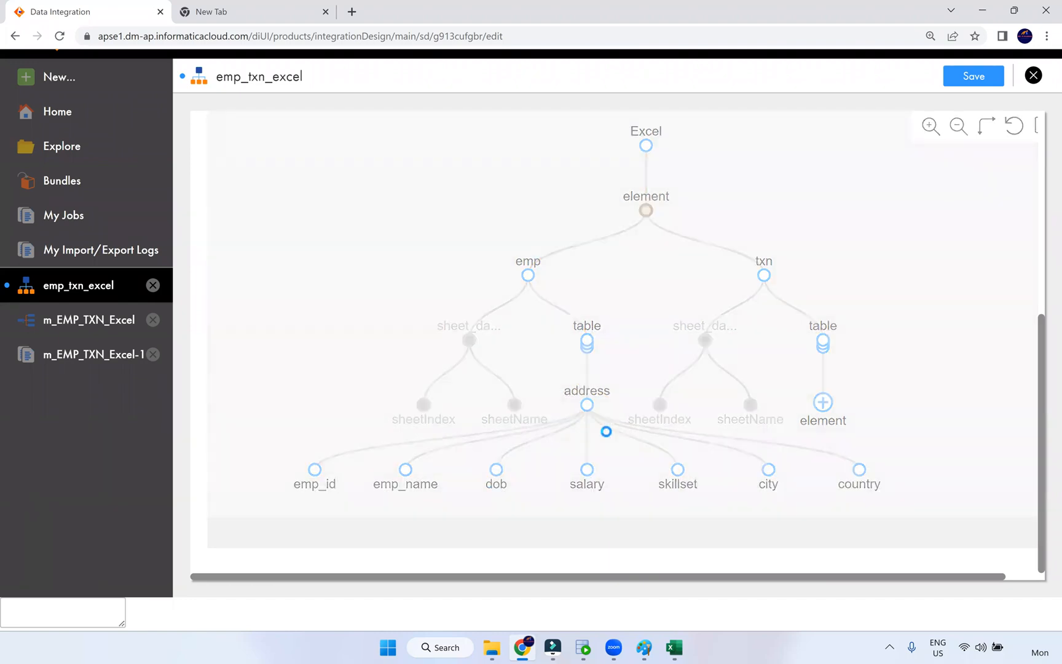
click(823, 402)
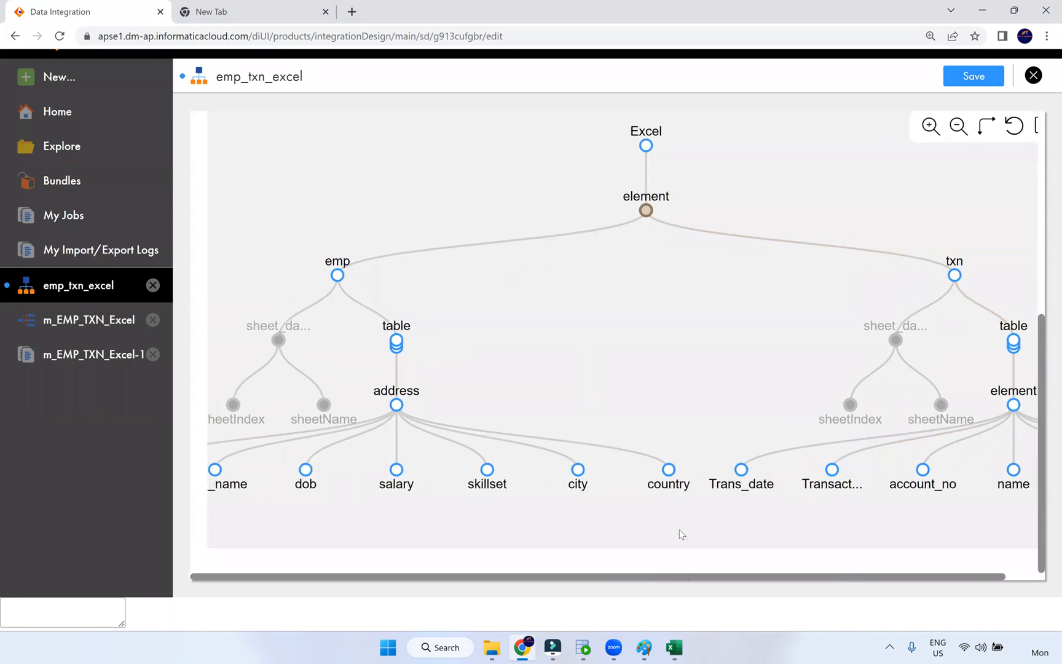
scroll(758, 325, down, 2)
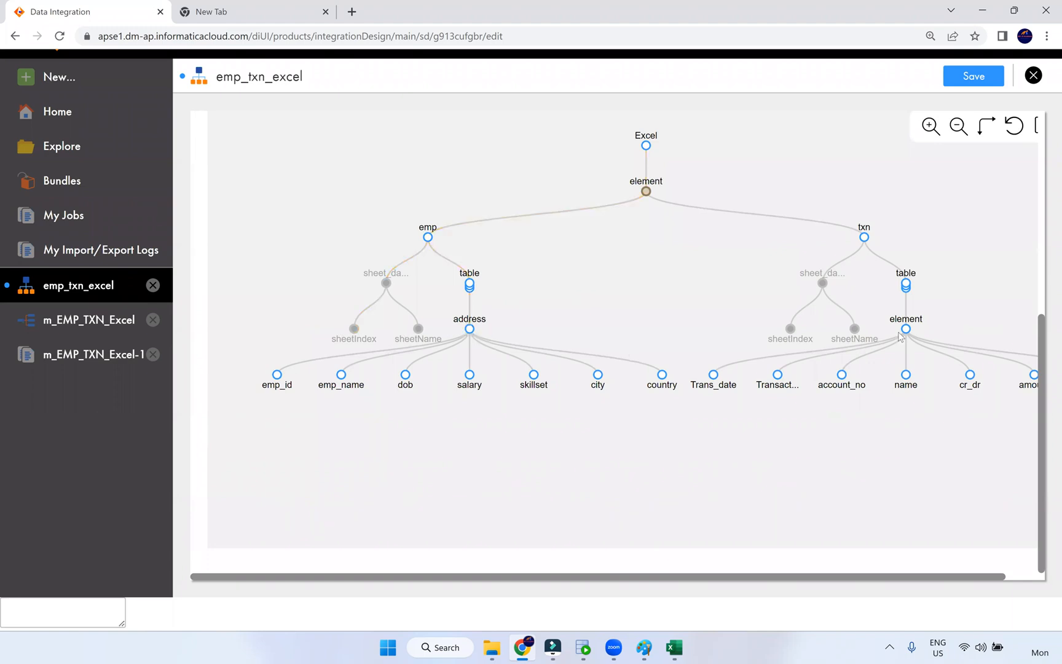
drag(874, 578, 929, 583)
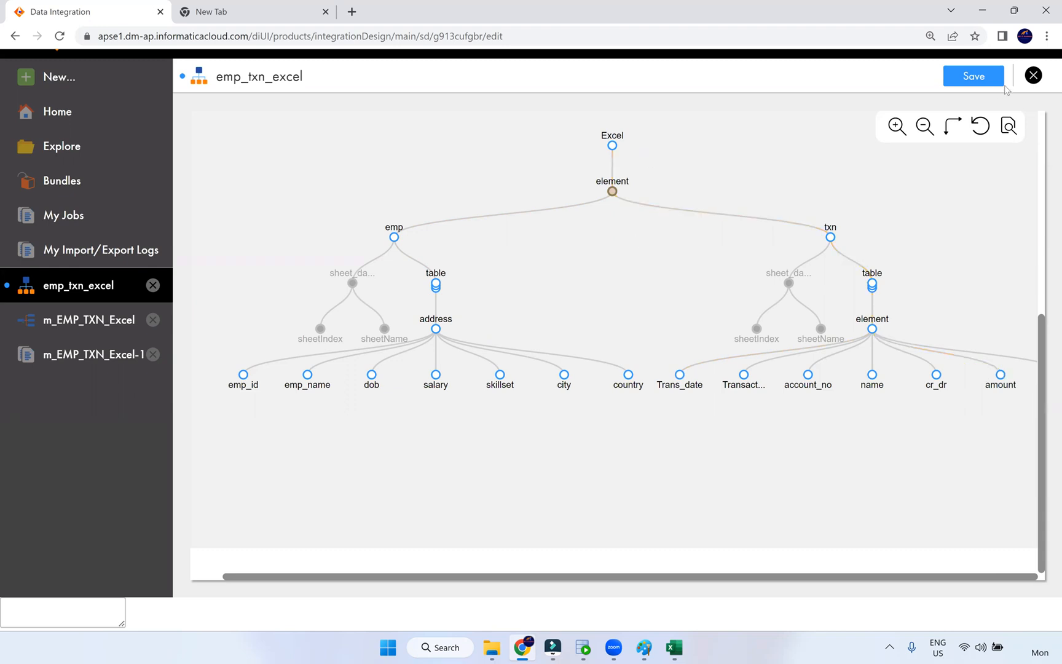
click(1034, 75)
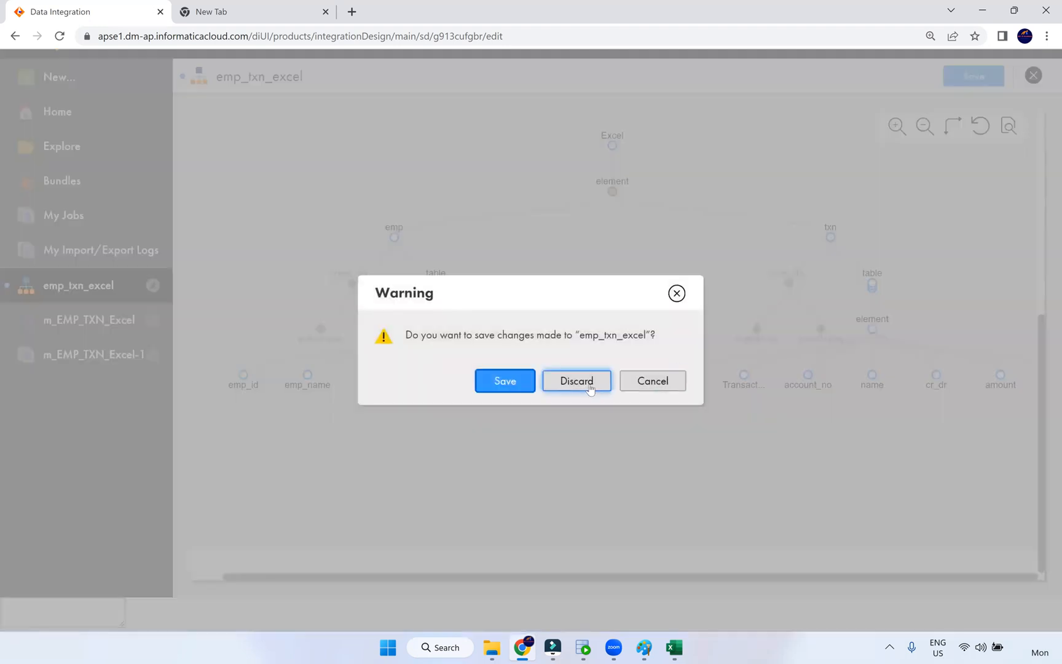
click(577, 380)
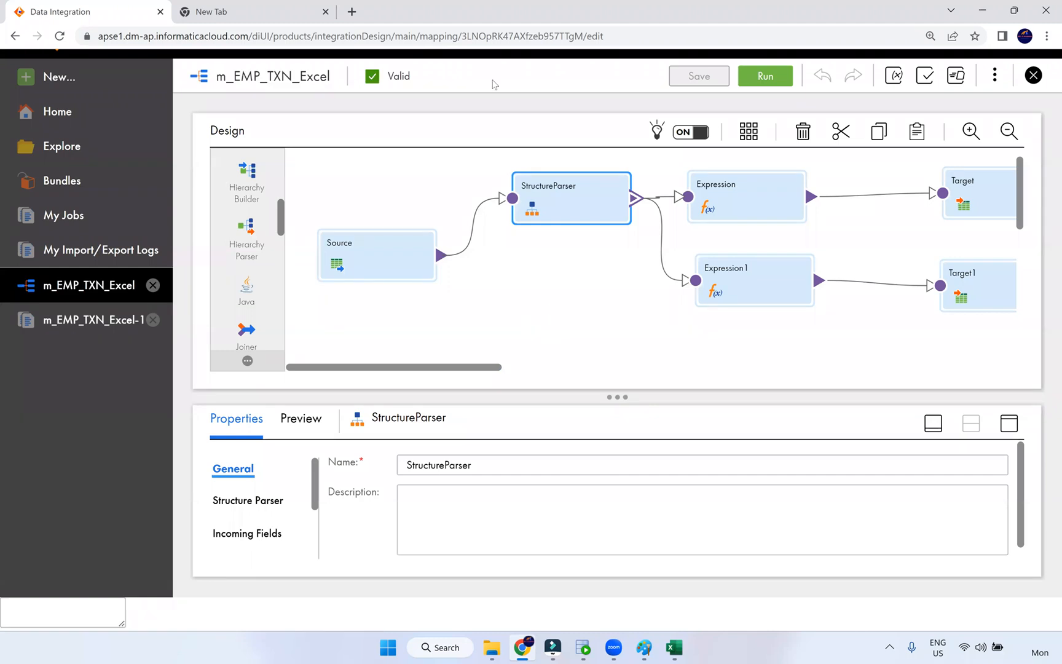
- Close the Excel workbook and nudge the Expression transformation right to align with Expression1
click(572, 302)
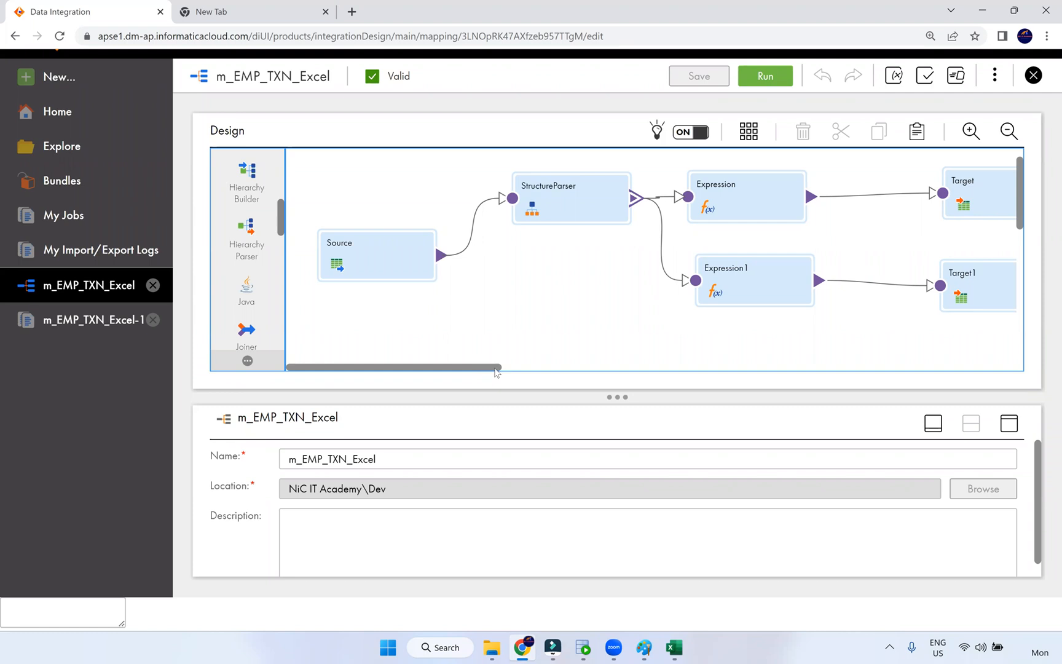
drag(498, 372, 698, 372)
drag(506, 369, 368, 370)
click(680, 649)
click(1045, 17)
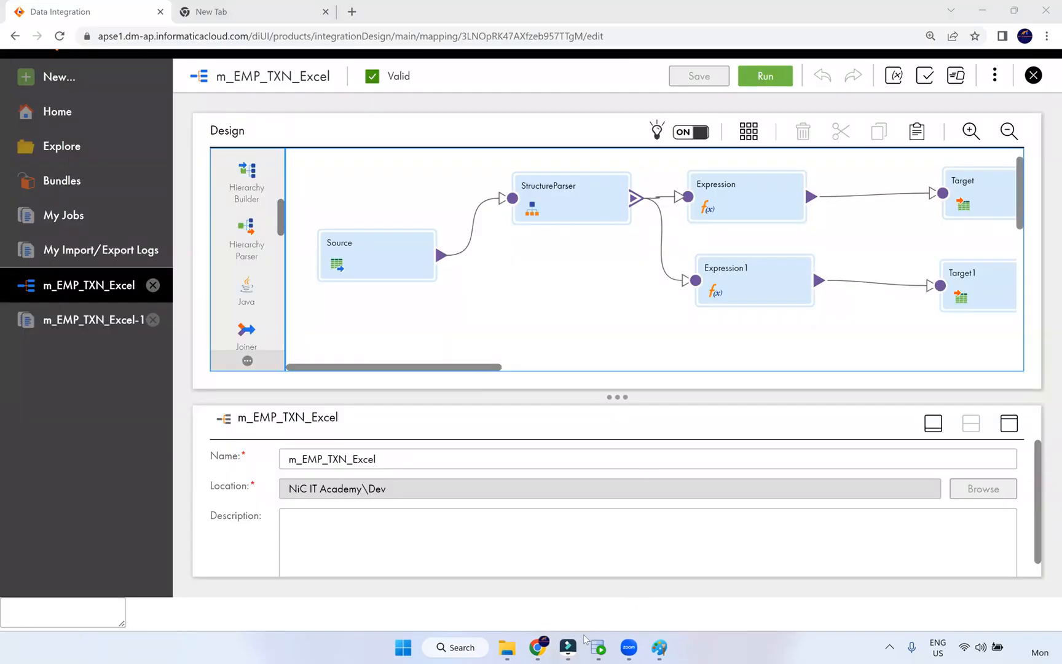
mouse_move(503, 650)
drag(735, 202, 758, 203)
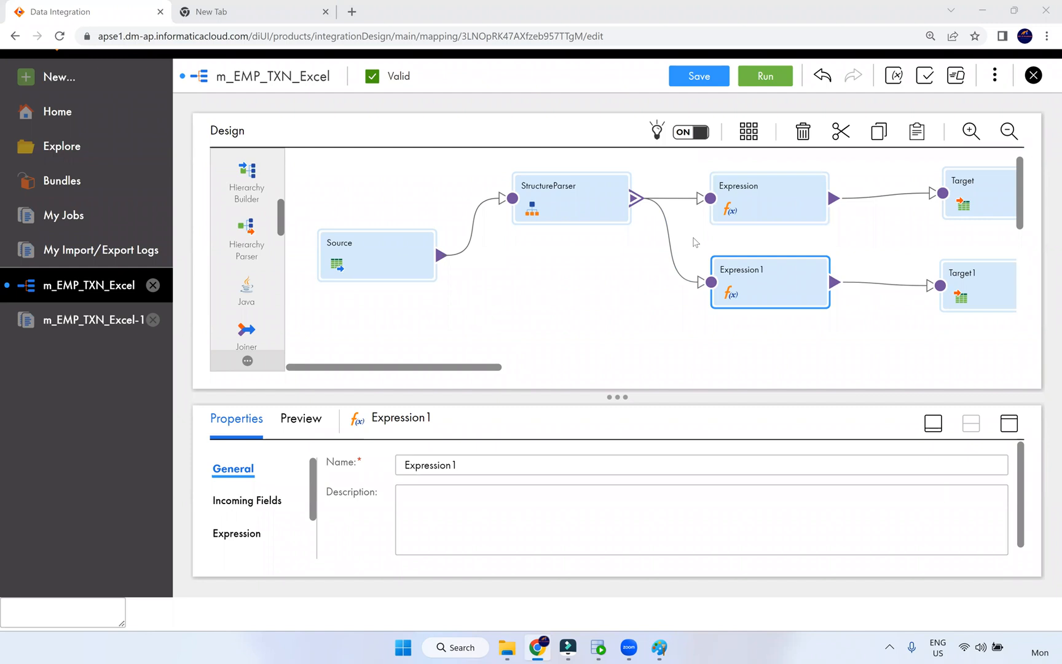
- In the Src_Files window, go to NiC IT Academy (D:) and open Live Training
click(508, 646)
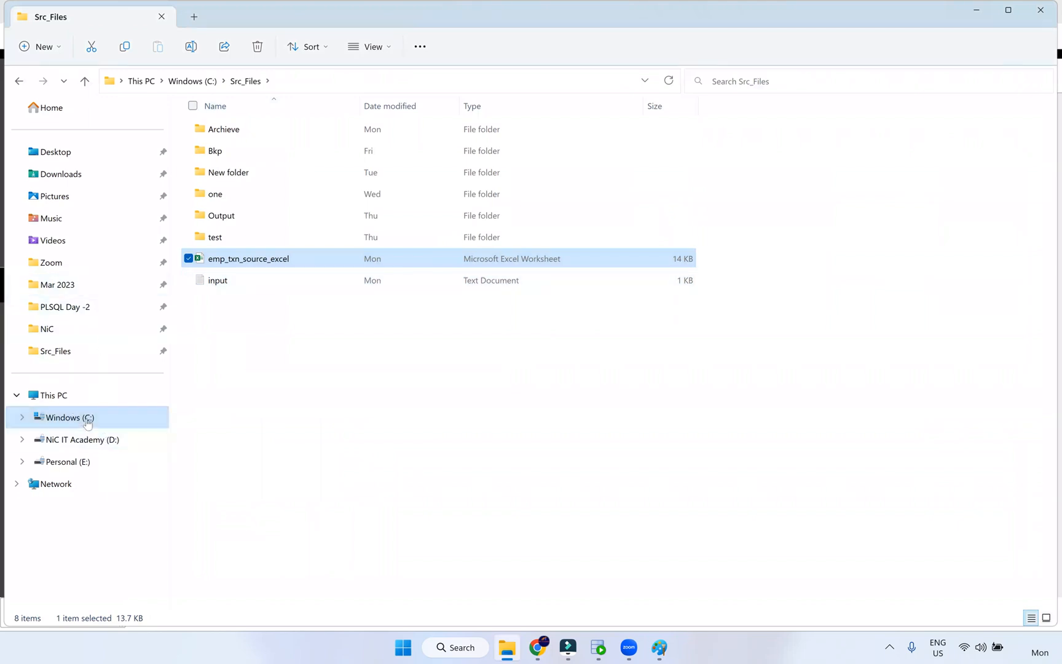
click(93, 440)
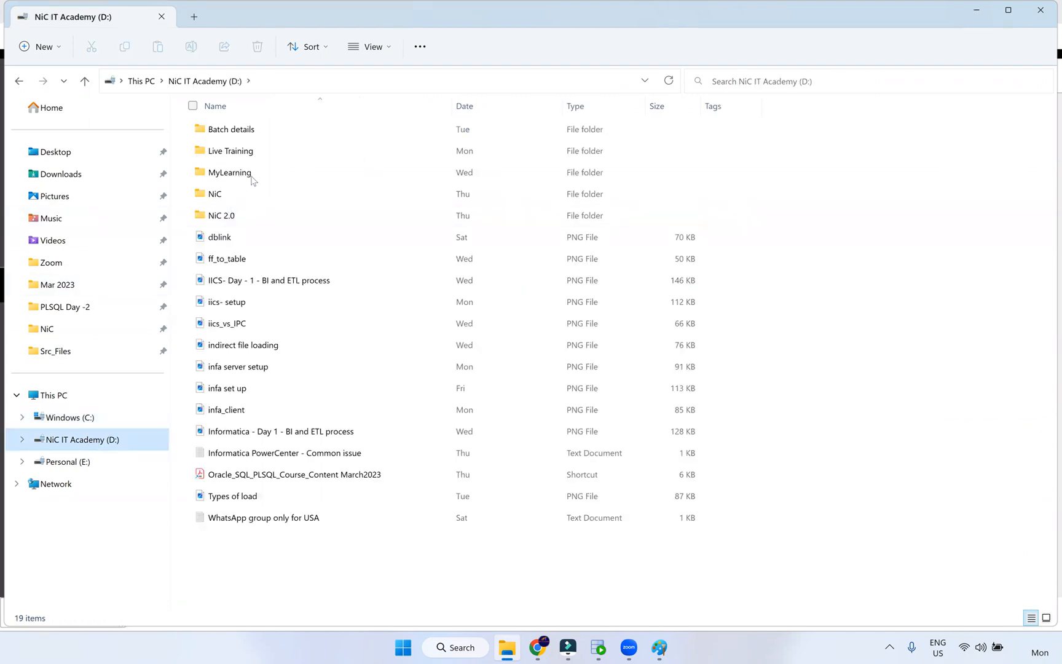
double_click(295, 150)
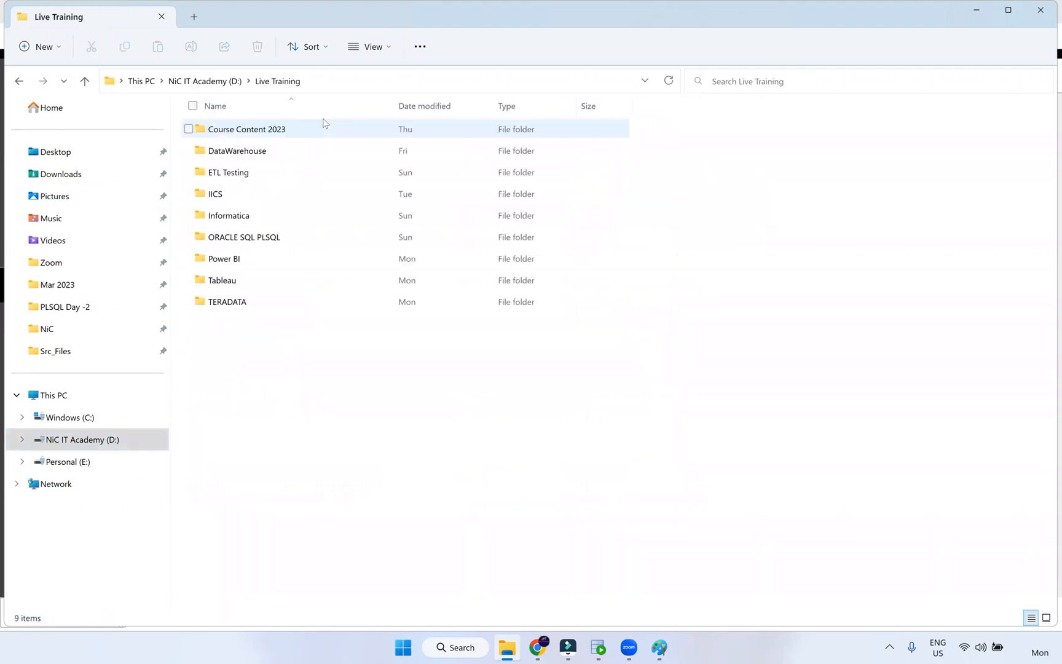
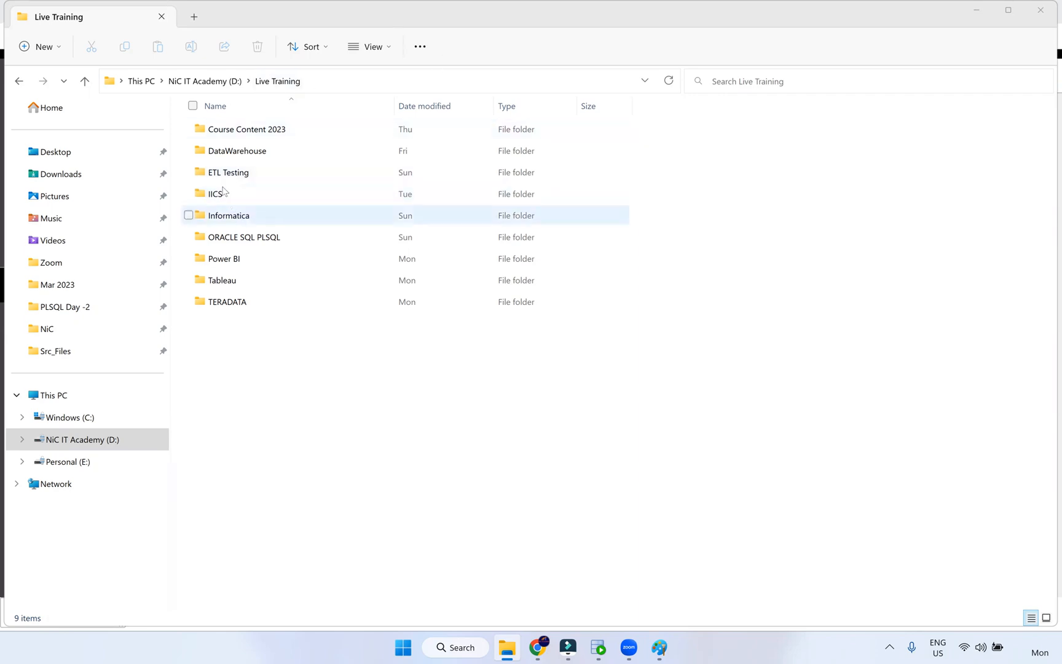
- Navigate through IICS > Documents into the Snowflake Connection folder on the training drive
double_click(222, 194)
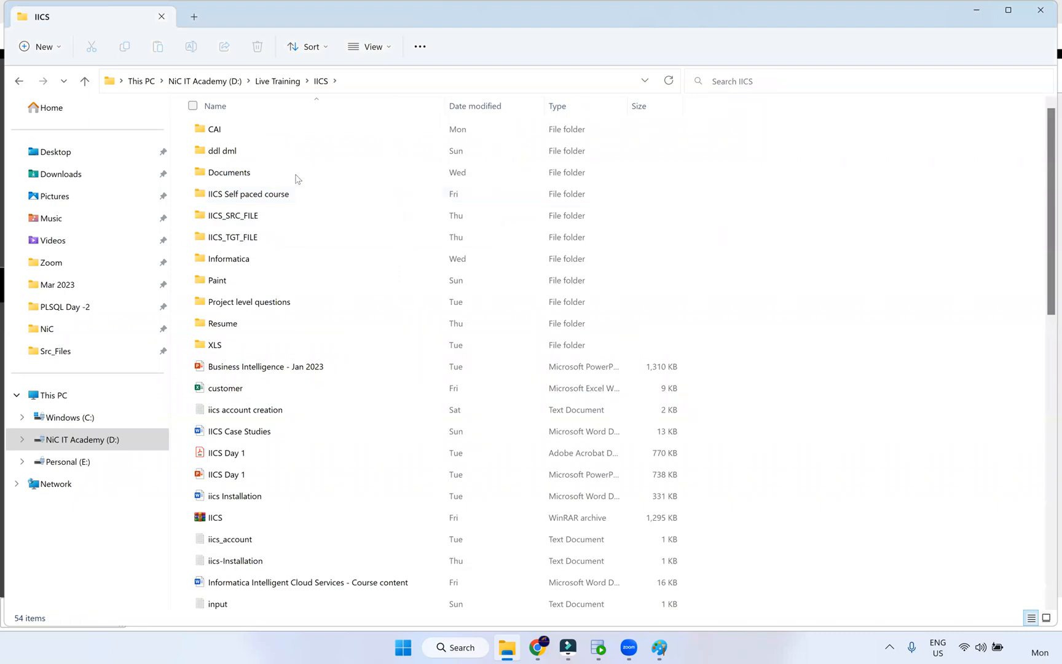
double_click(297, 179)
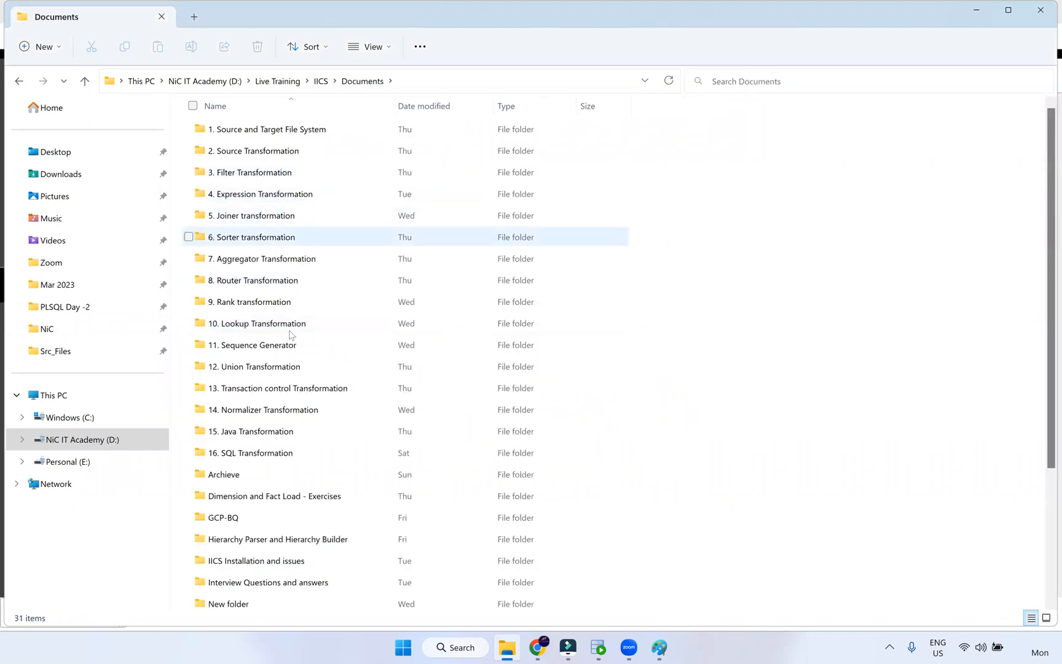
scroll(278, 480, down, 1)
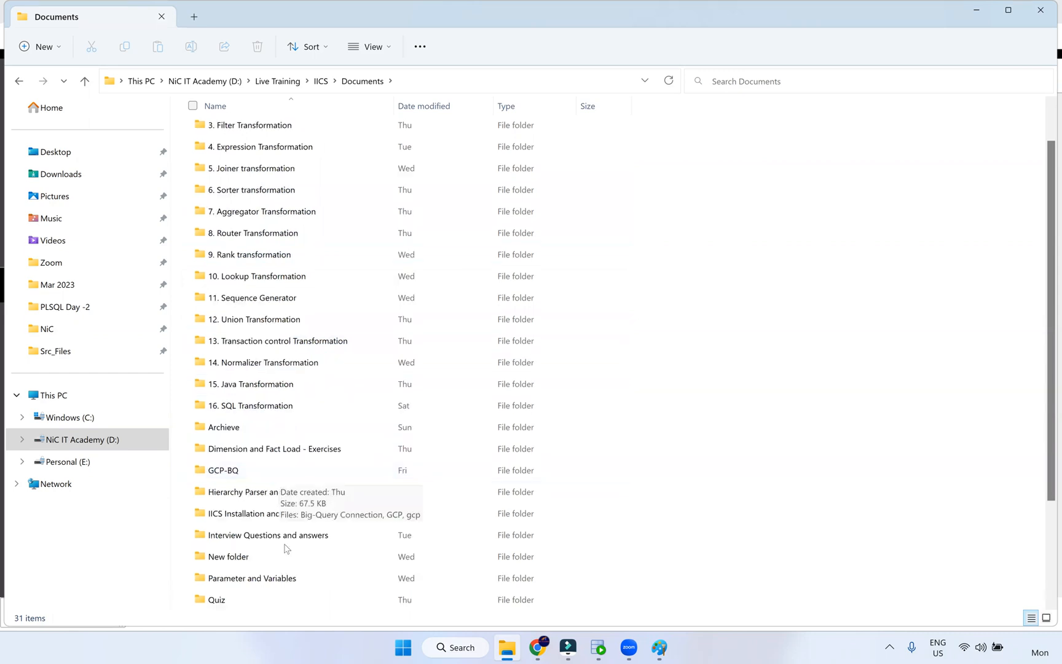
scroll(305, 483, down, 2)
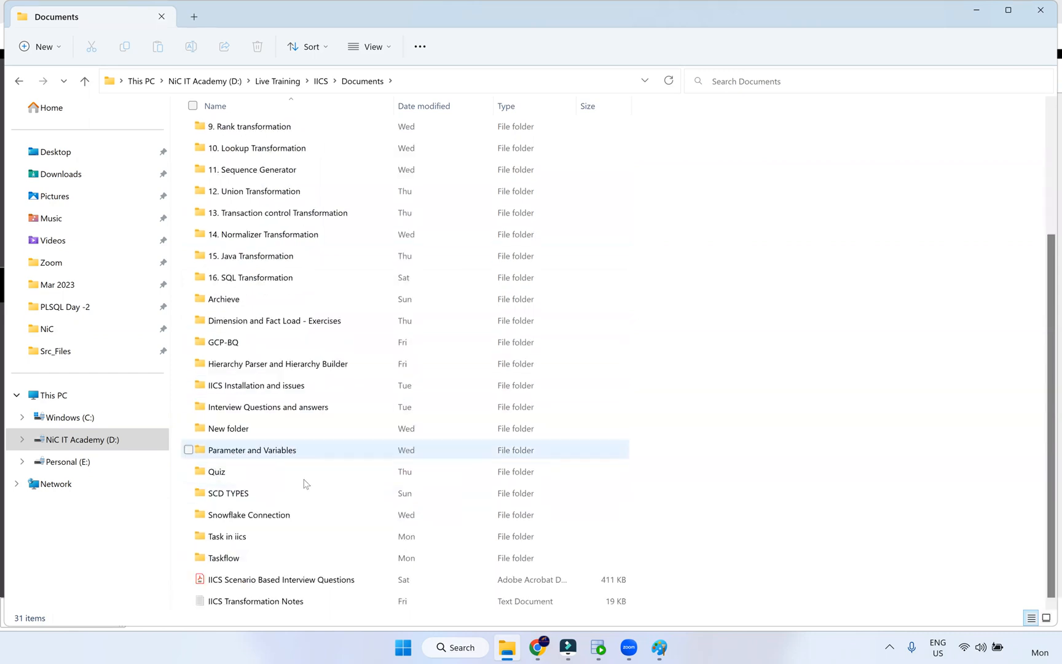
double_click(299, 516)
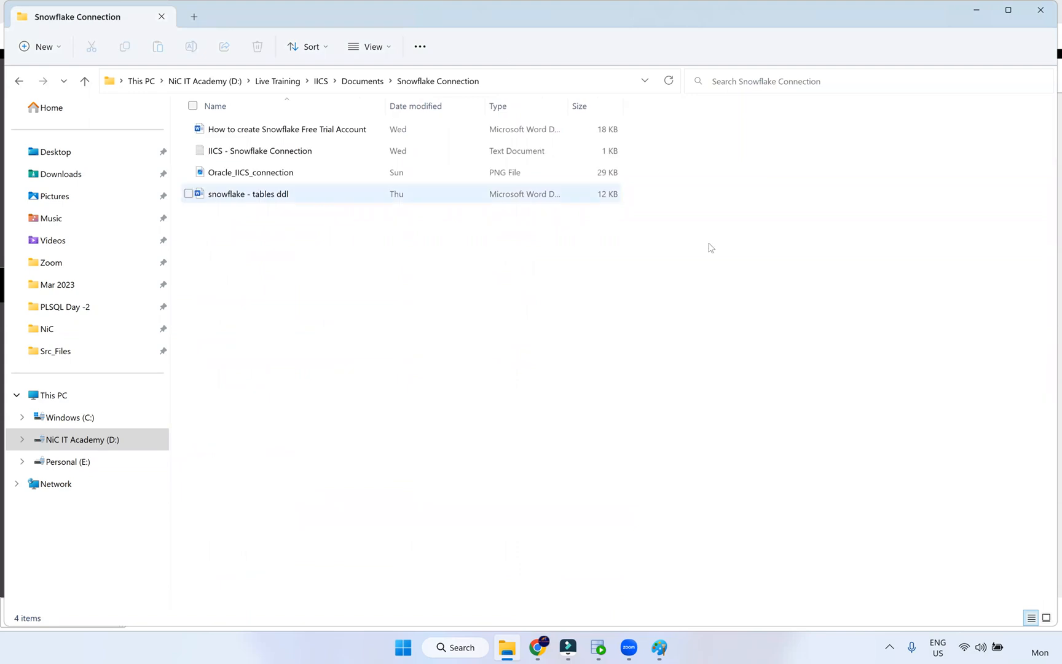
click(688, 221)
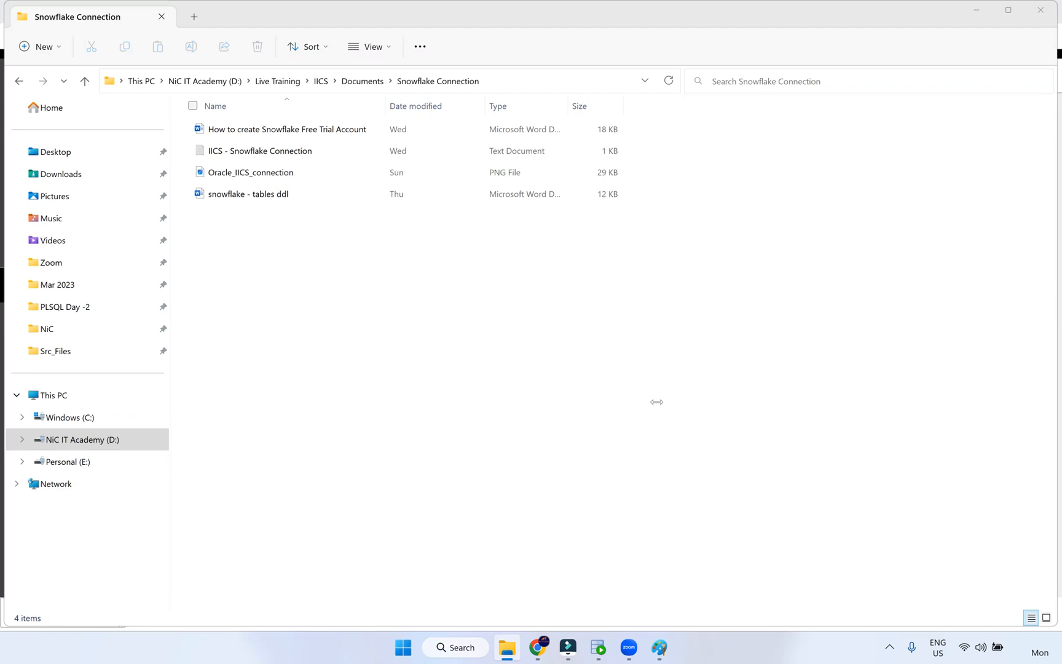
- Return to Informatica and browse Explore into the NiC IT Academy project's Dev folder
click(538, 648)
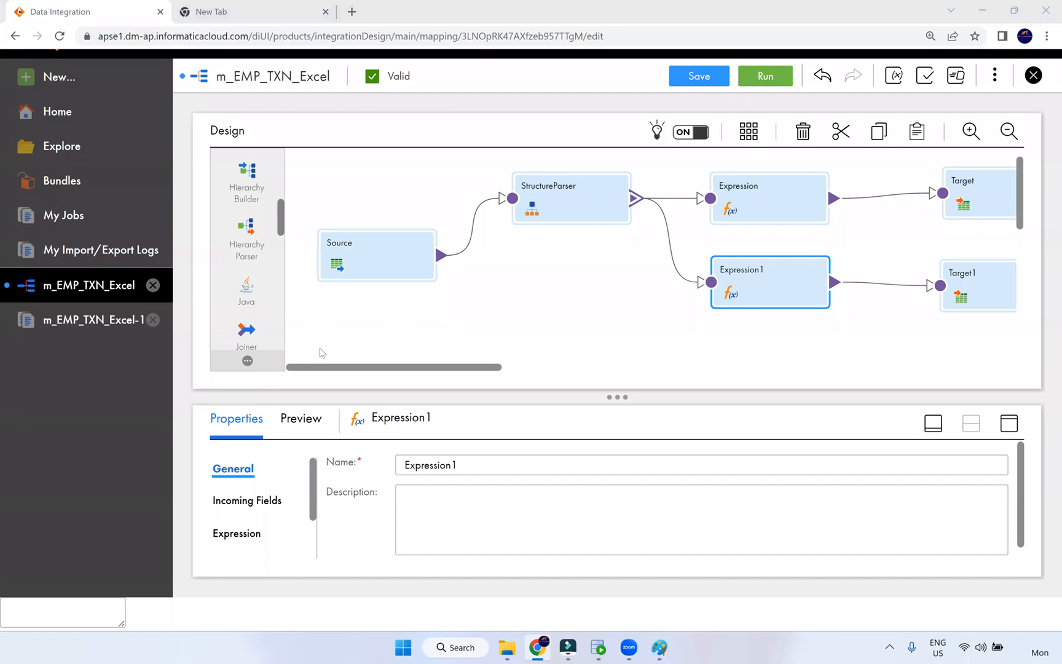
click(89, 153)
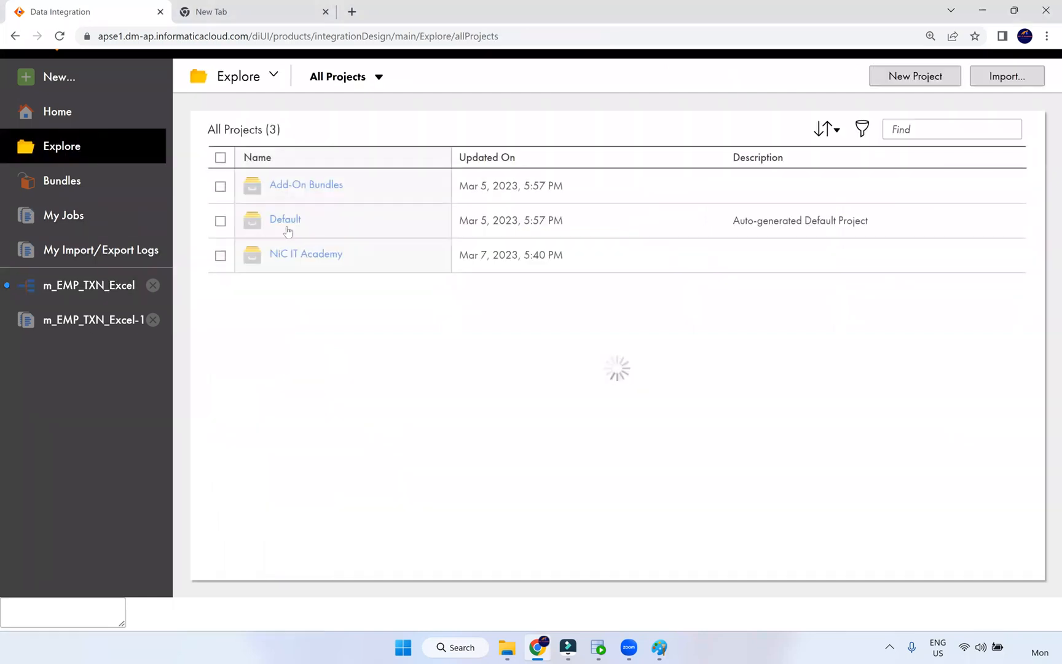
click(298, 254)
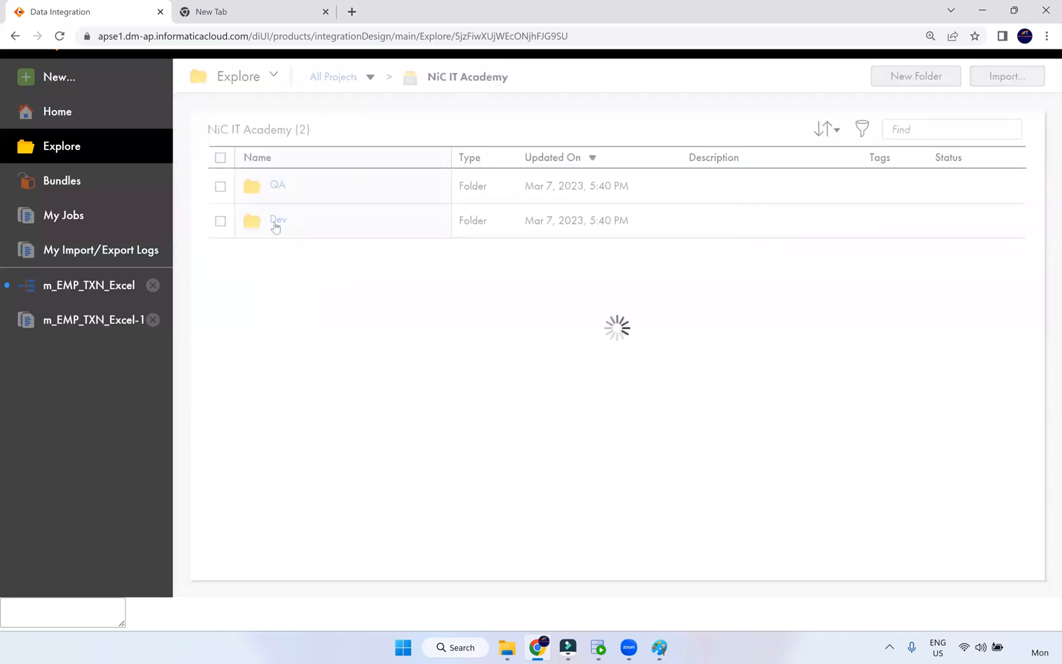
click(276, 223)
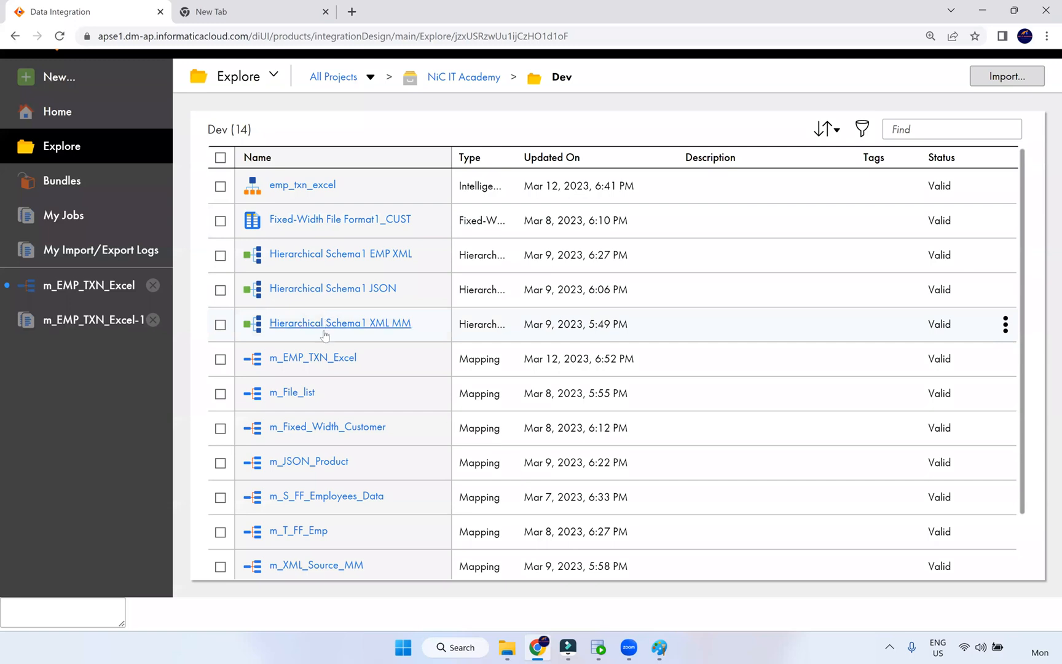
scroll(325, 335, down, 2)
scroll(324, 368, up, 1)
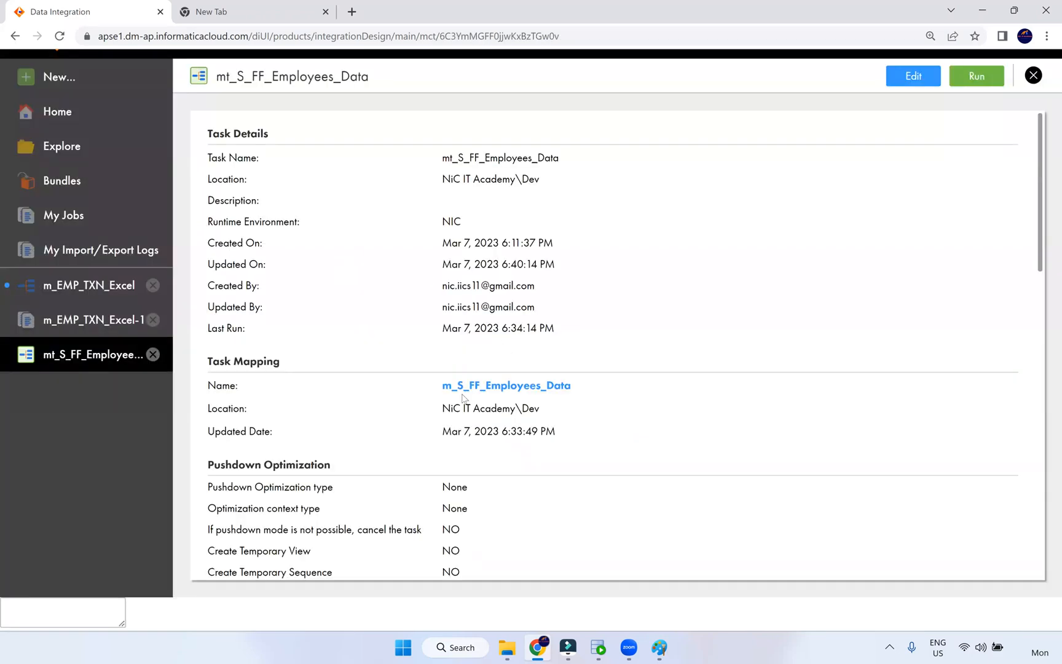
- Open m_S_FF_Employees_Data and expand its Source's advanced and query options in maximized Properties
click(477, 387)
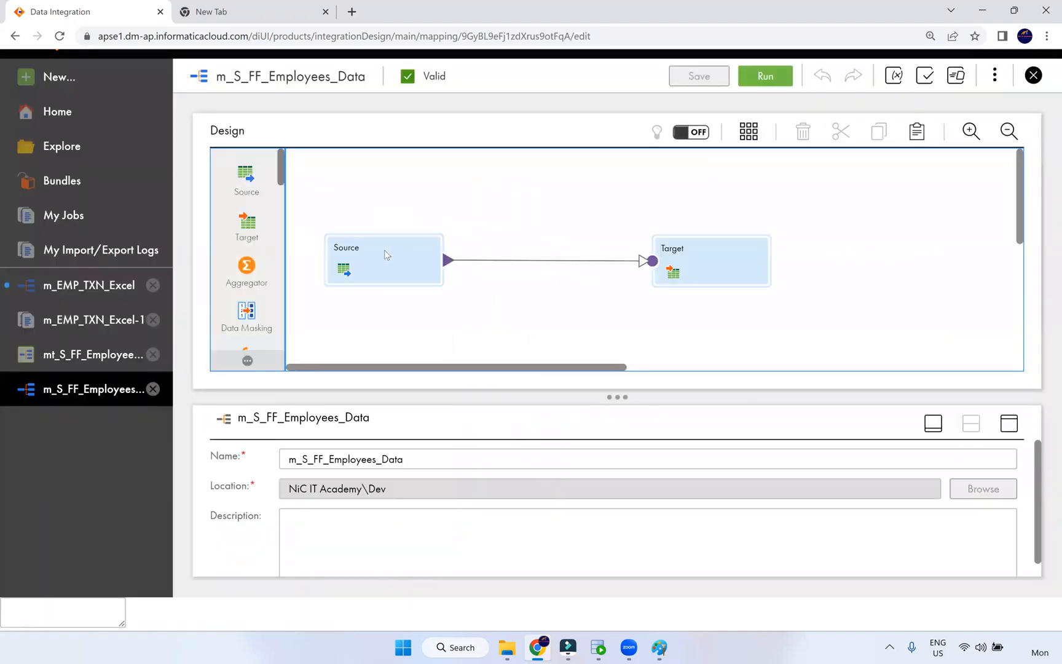
click(384, 250)
click(1008, 423)
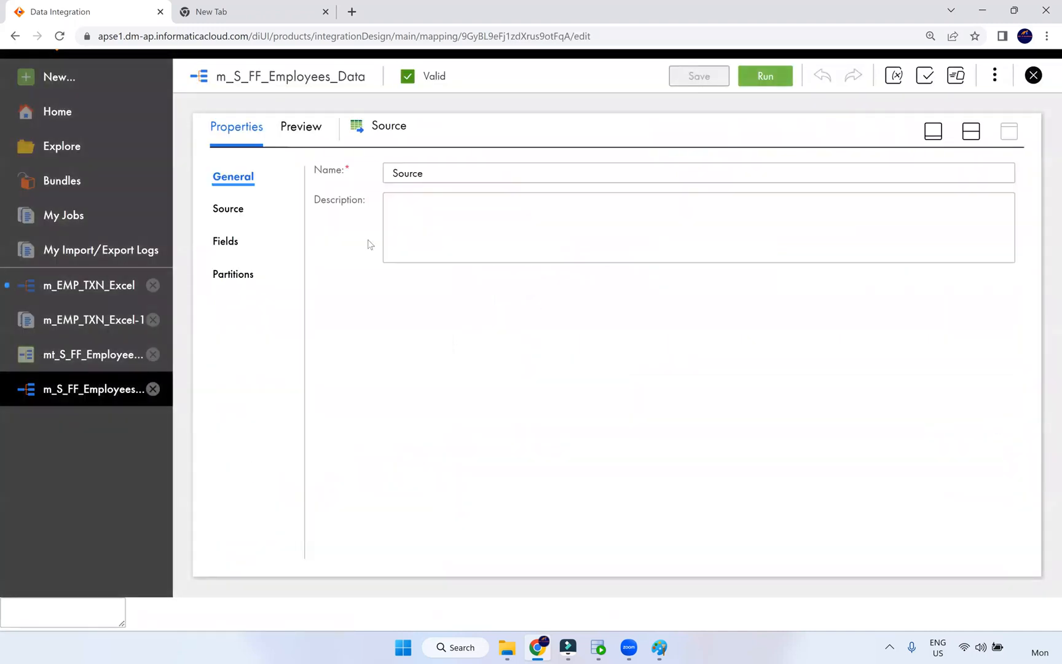
click(229, 210)
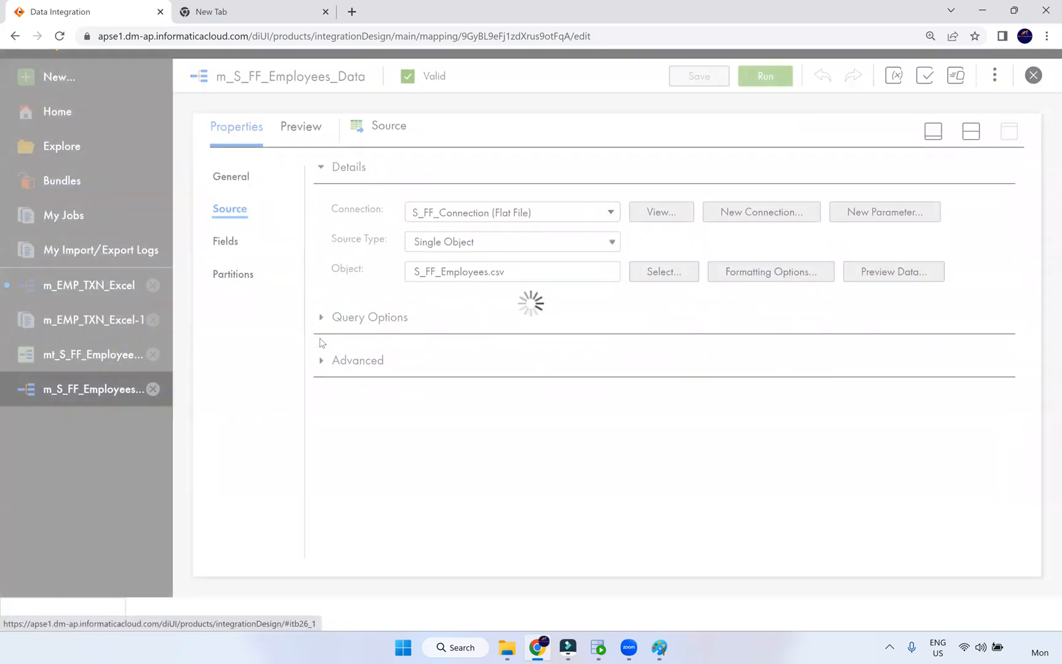
click(335, 361)
scroll(625, 409, down, 1)
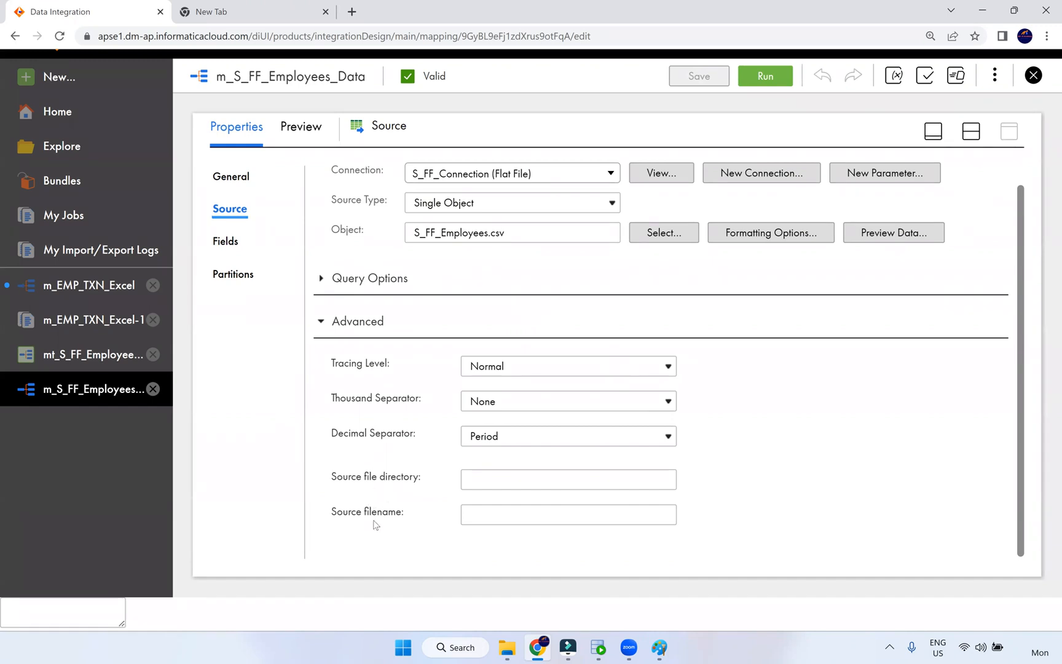
click(321, 279)
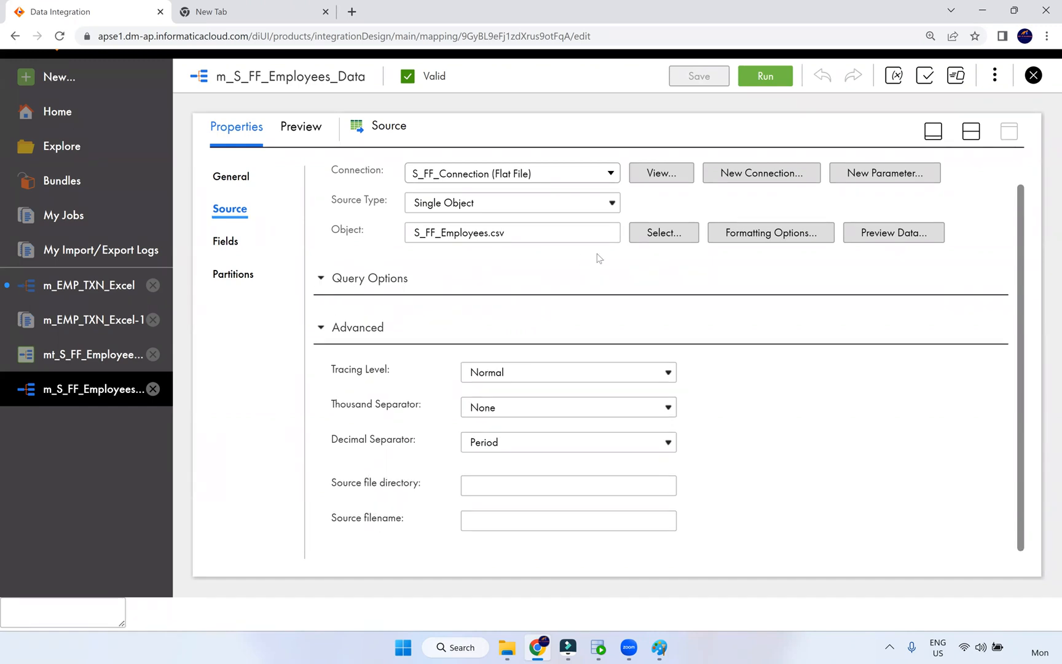
- Inspect the Import from Row and First Data Row formatting values, cancel, and close the mapping
click(782, 235)
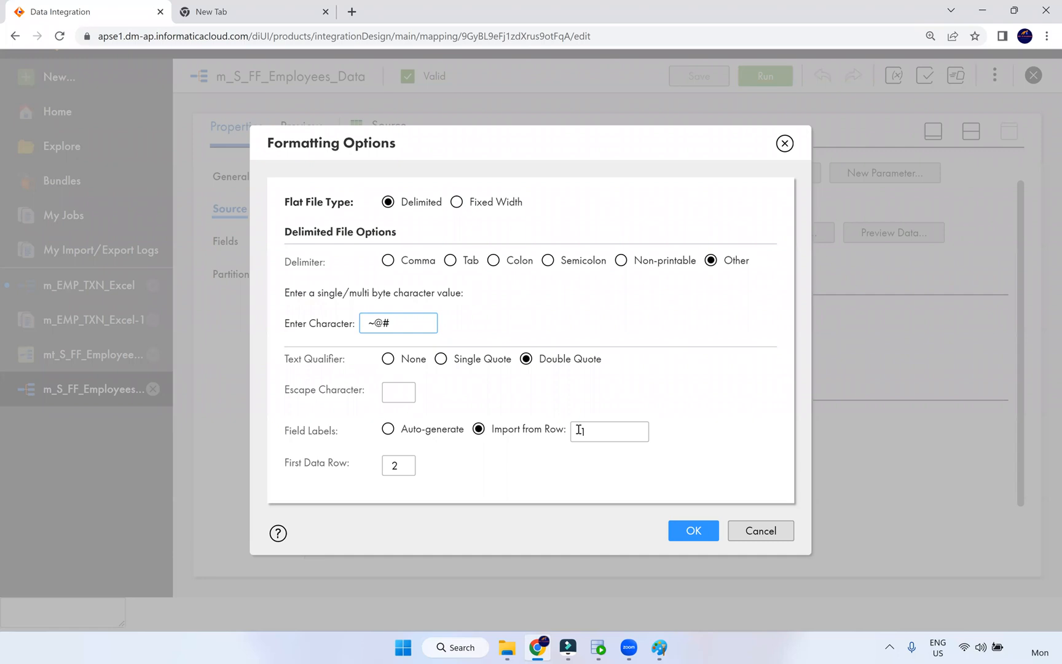
double_click(568, 436)
key(Tab)
click(399, 467)
drag(388, 466, 481, 490)
click(760, 530)
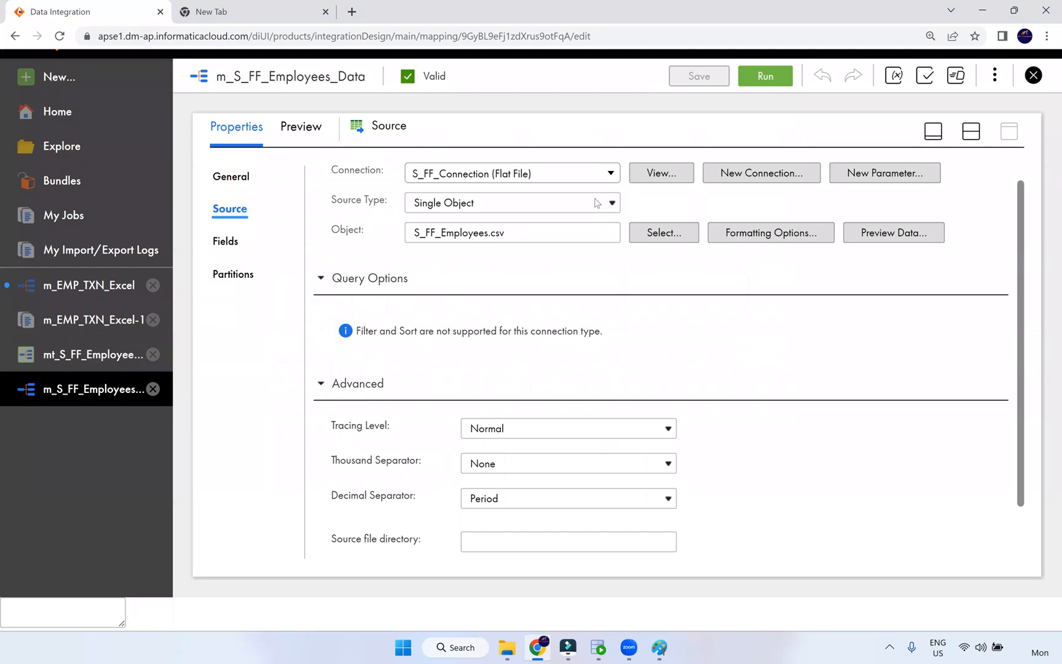
click(1033, 82)
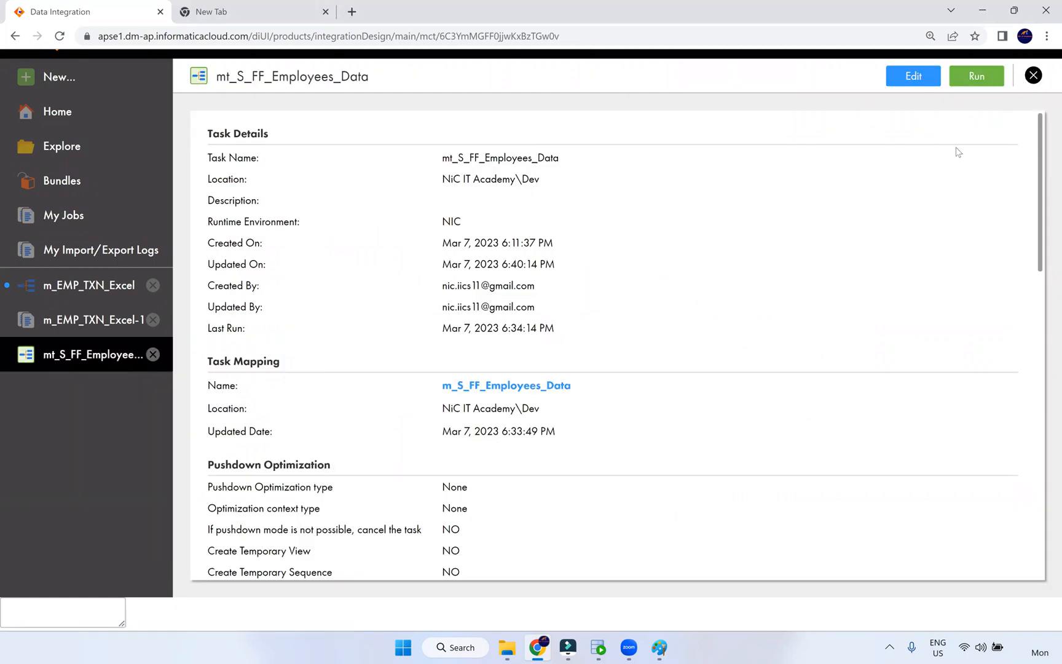
- Close the employees task and open the Fixed-Width File Format1_CUST format
click(1034, 77)
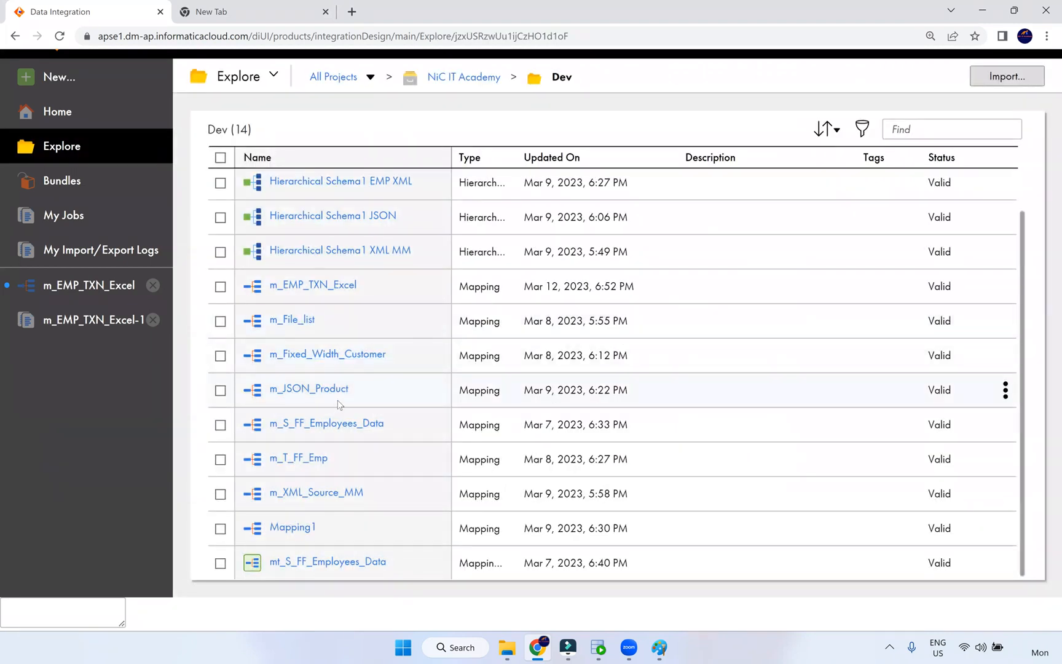
scroll(346, 409, up, 2)
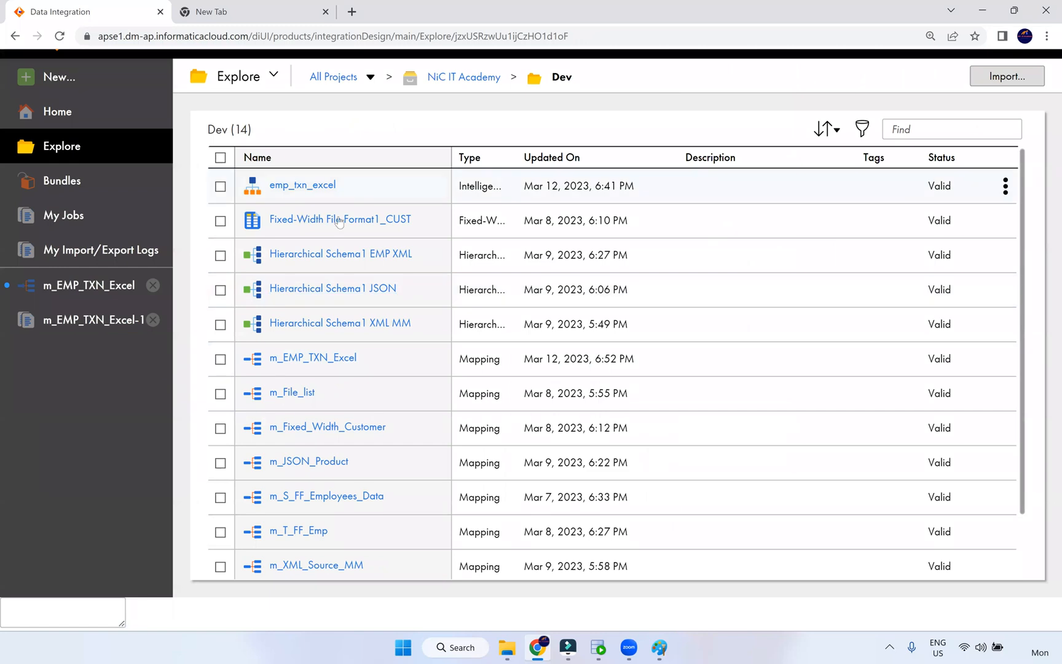
click(351, 220)
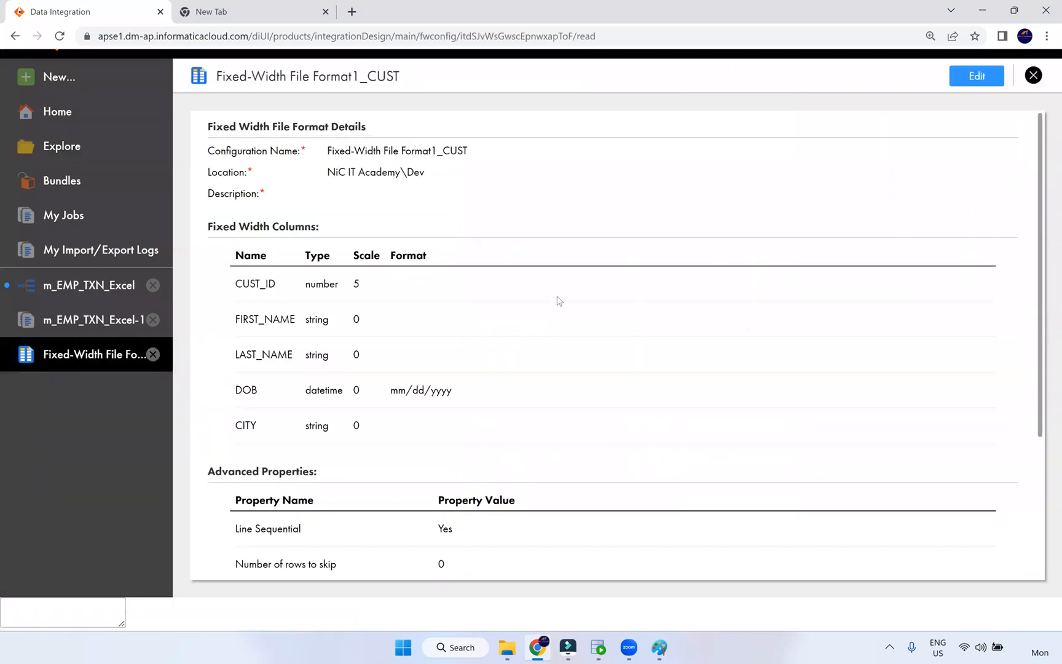
scroll(559, 298, down, 3)
scroll(559, 299, up, 5)
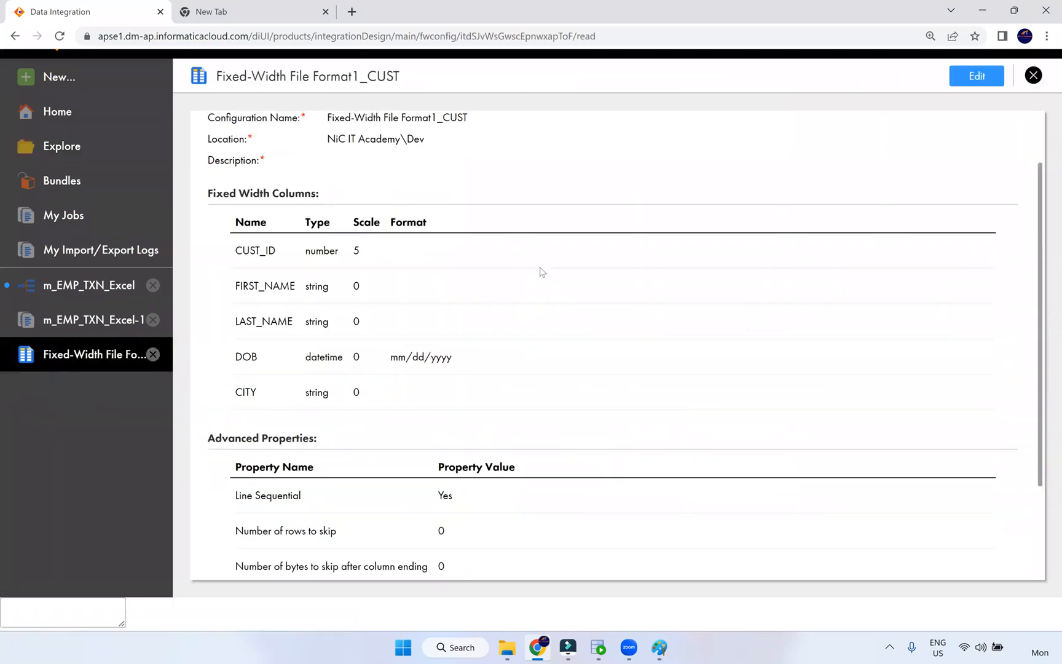
- View the format's column boundaries in edit mode, then close the format editor
click(973, 75)
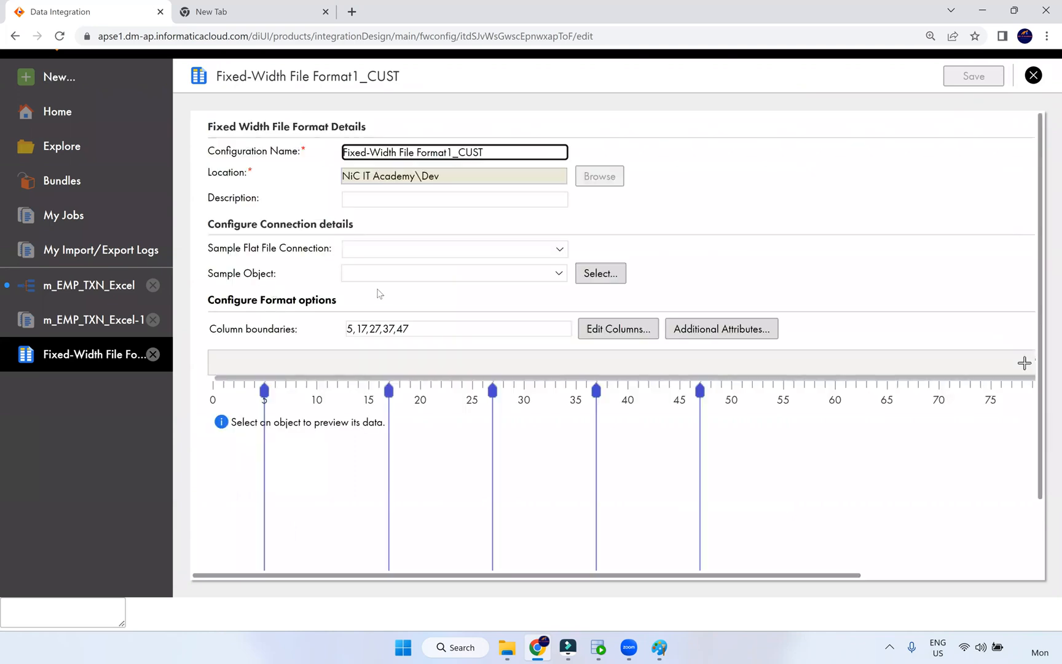
click(619, 330)
scroll(666, 278, down, 1)
scroll(661, 276, up, 1)
click(1033, 75)
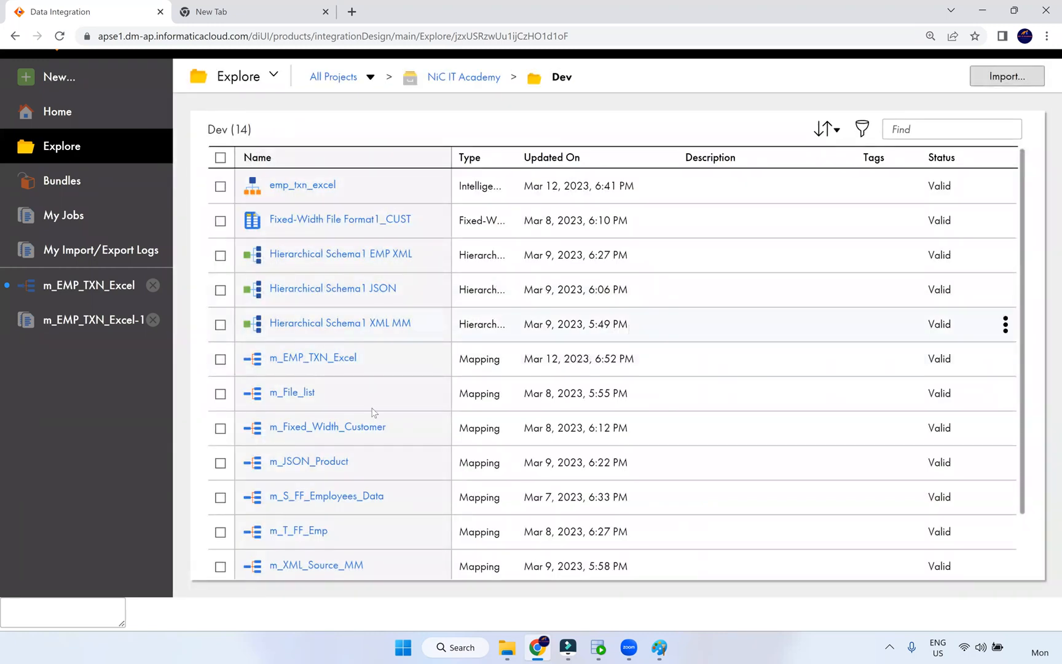
- Open m_Fixed_Width_Customer and show its Source's connection and advanced properties in maximized Properties
click(355, 427)
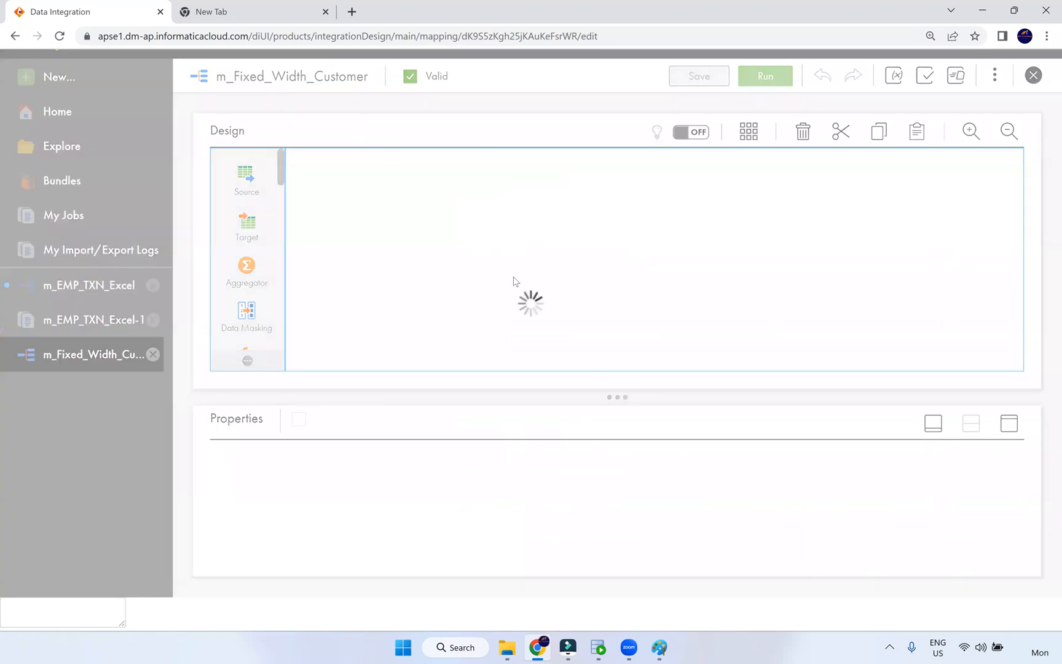
click(372, 267)
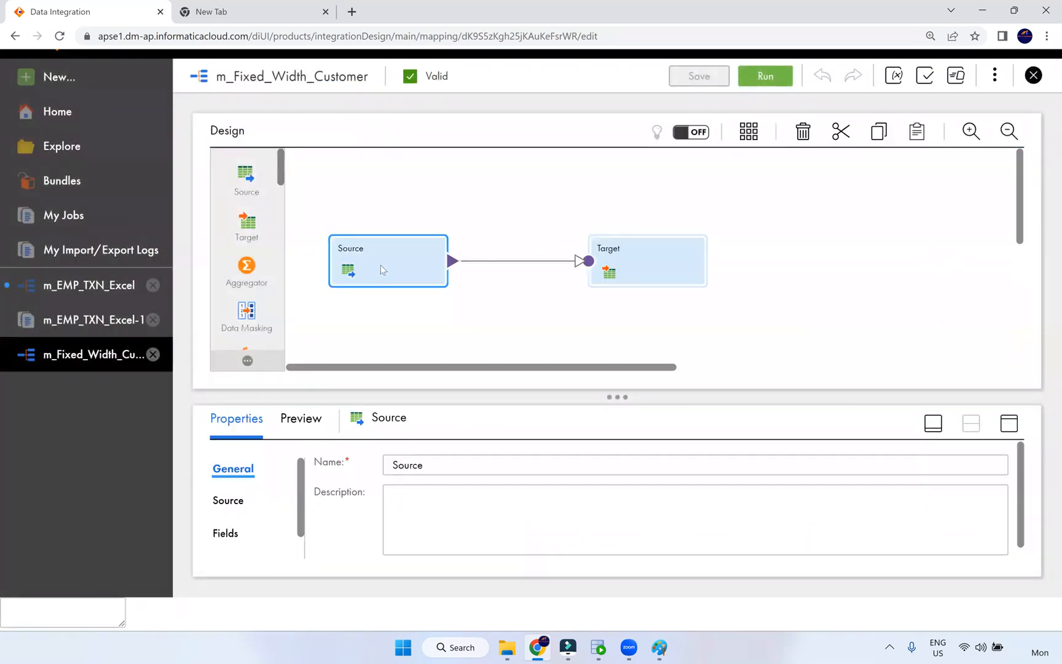
click(1009, 423)
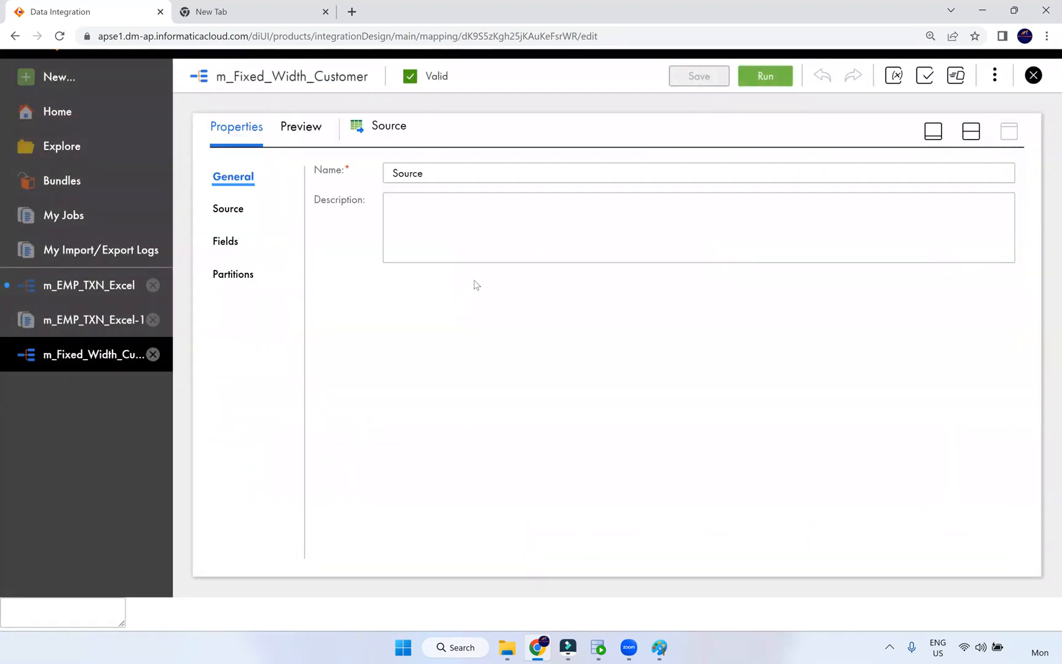
click(228, 209)
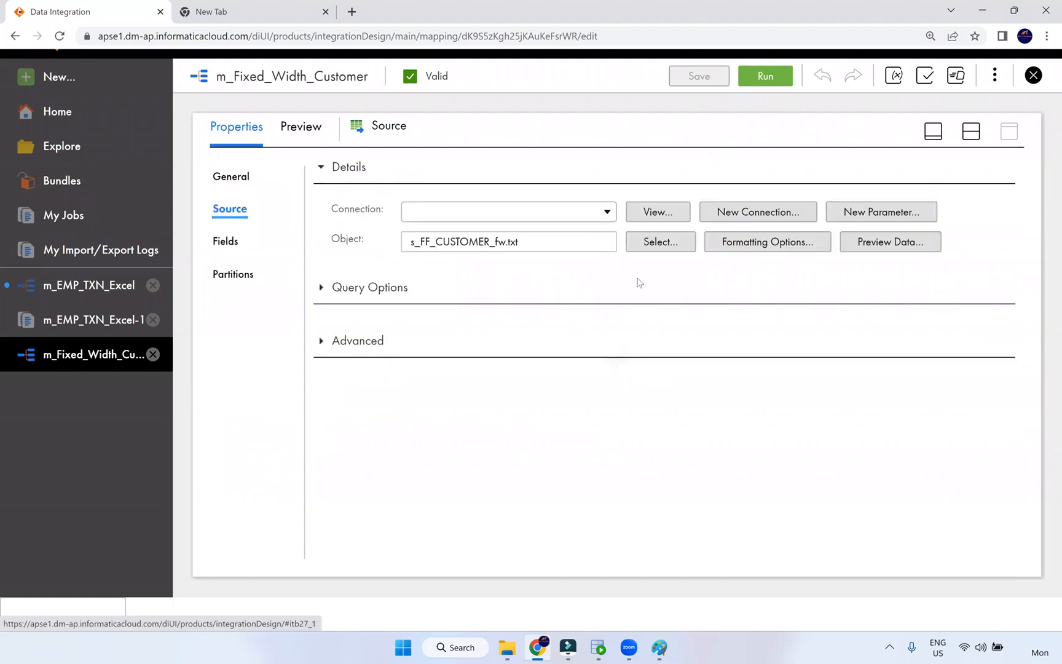
click(322, 362)
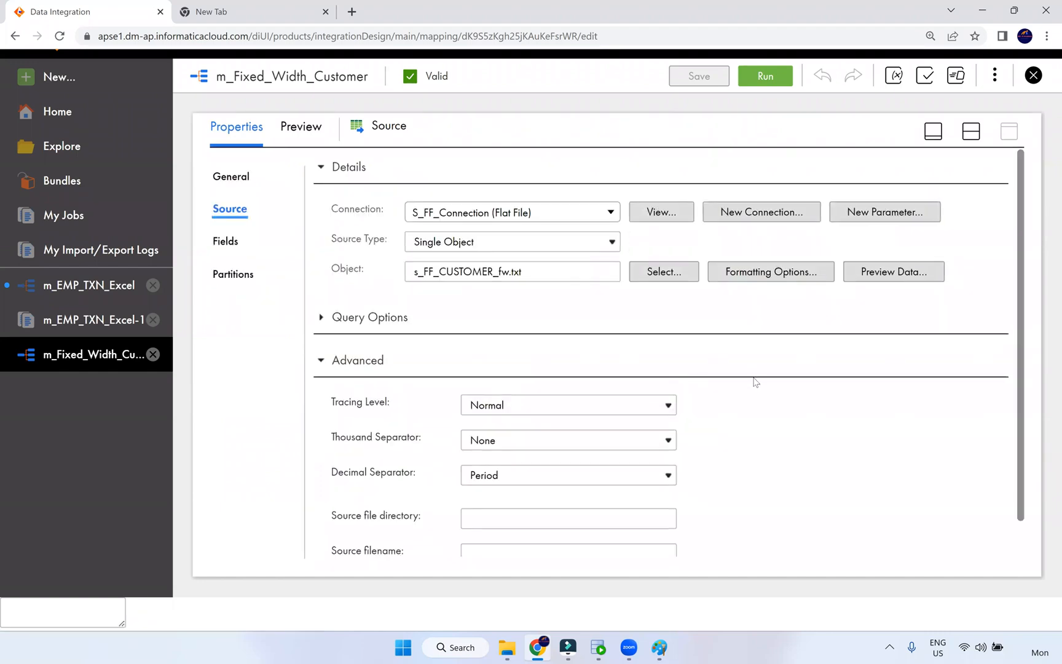
scroll(704, 387, down, 1)
scroll(664, 332, up, 1)
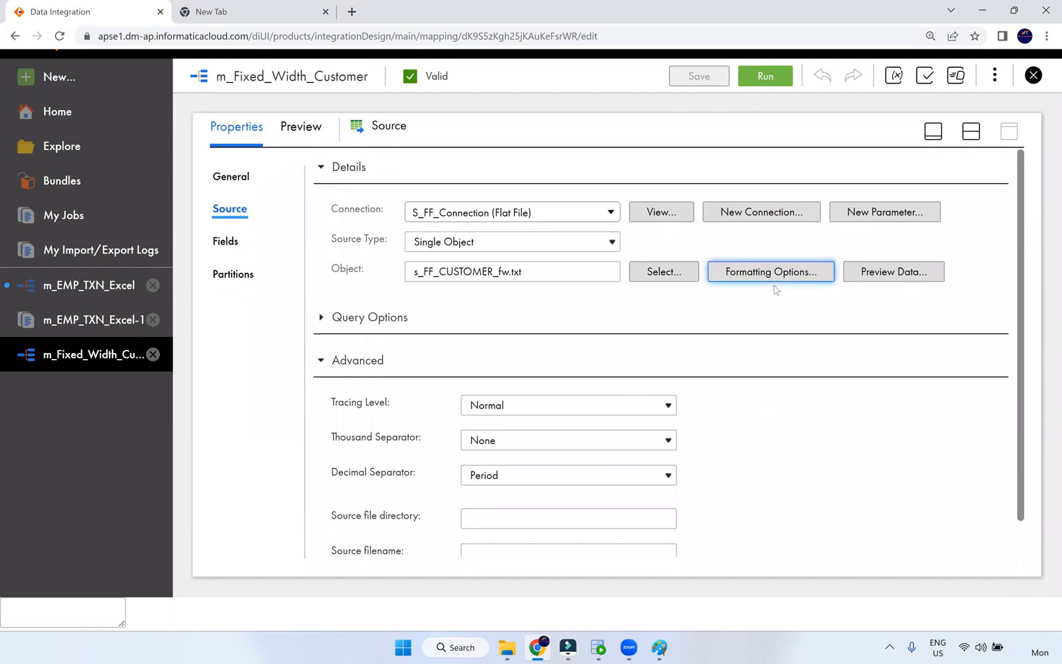
- Confirm the source is Fixed Width, then expand Query Options showing filter and sort unsupported
click(772, 276)
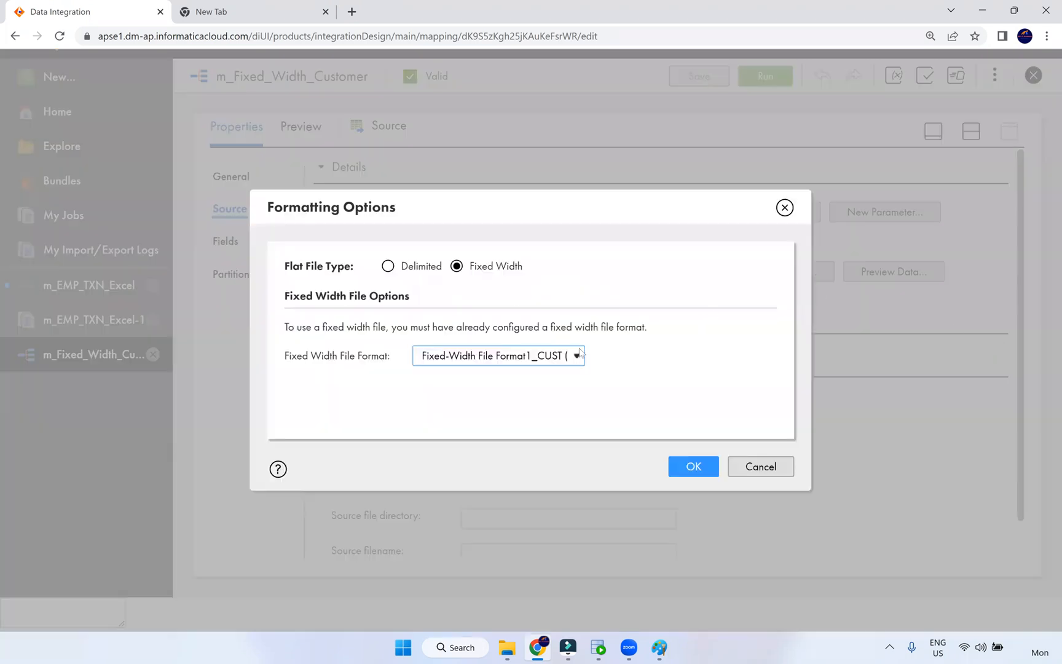
click(785, 209)
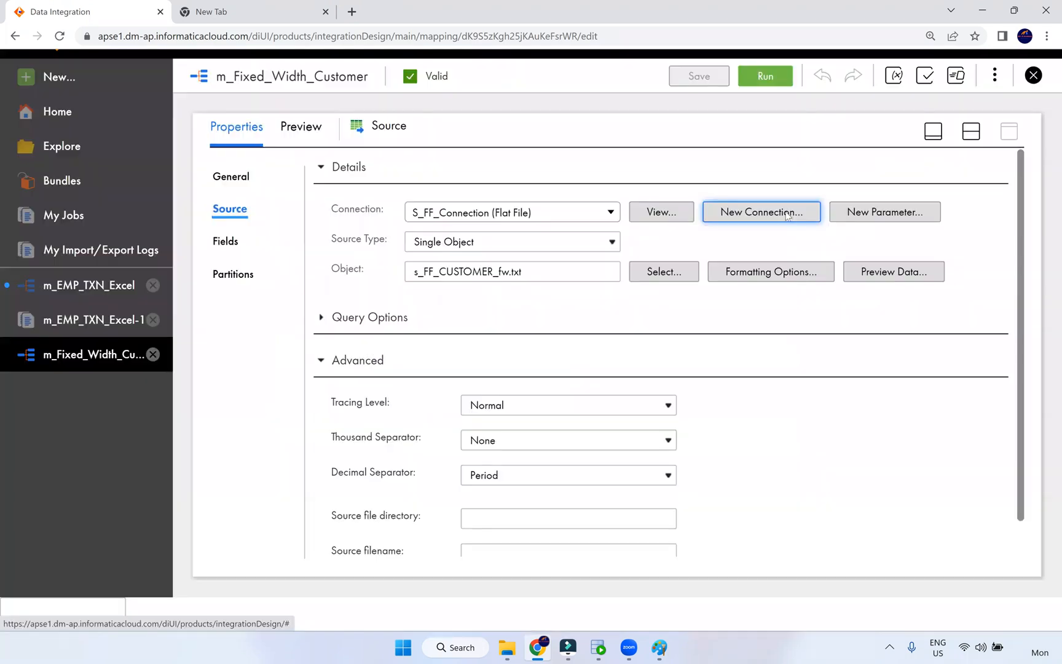
click(325, 319)
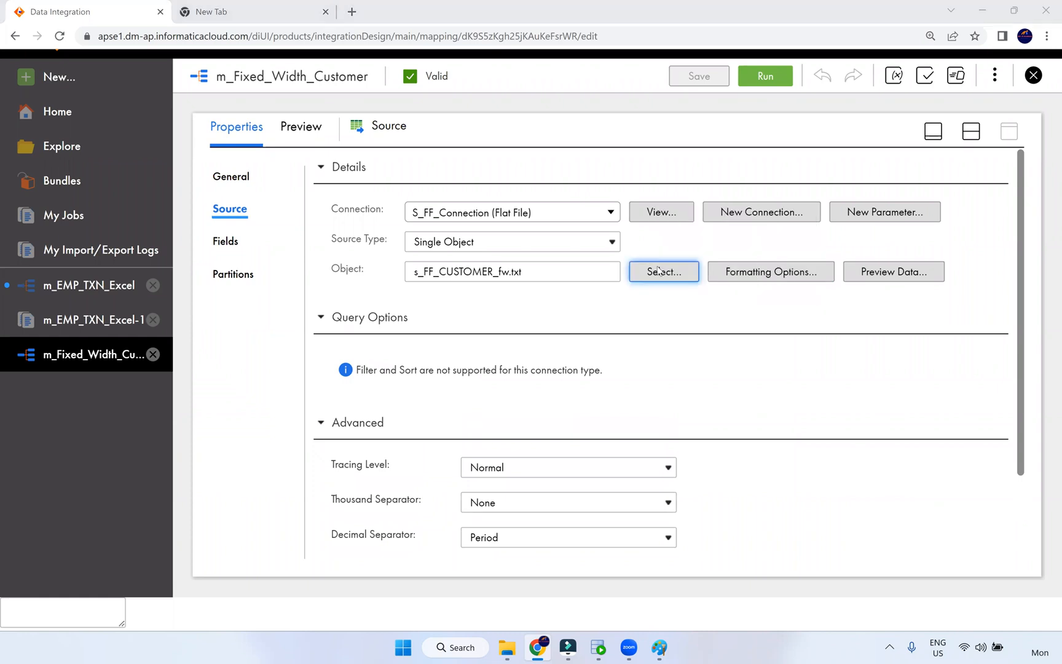
- Open Fixed-Width File Format1_CUST from the Dev list and switch it into edit mode
click(108, 320)
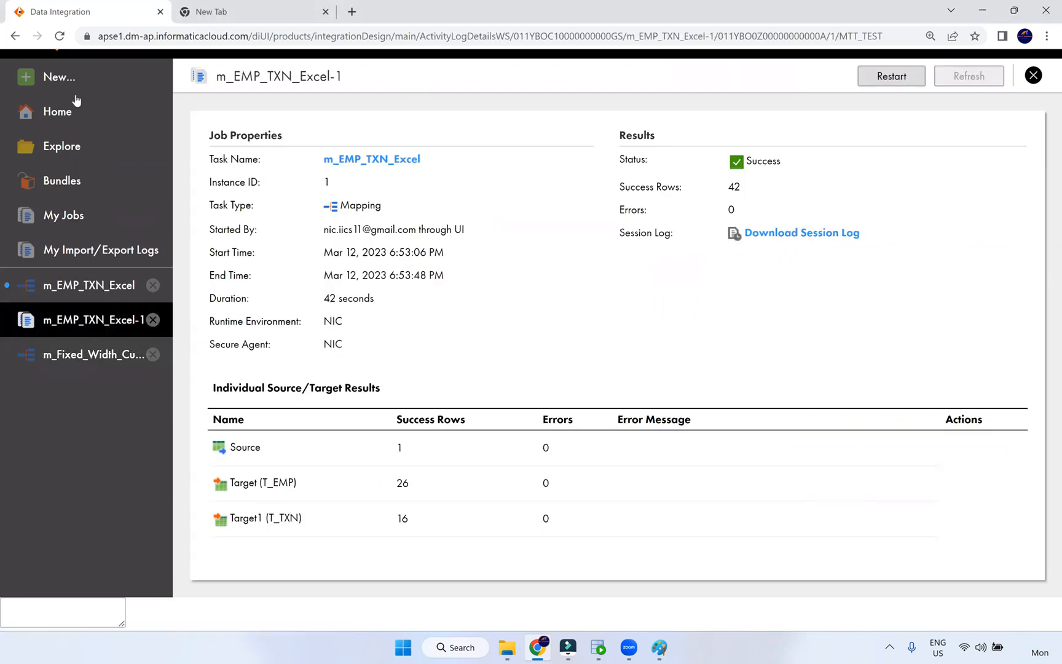
click(96, 163)
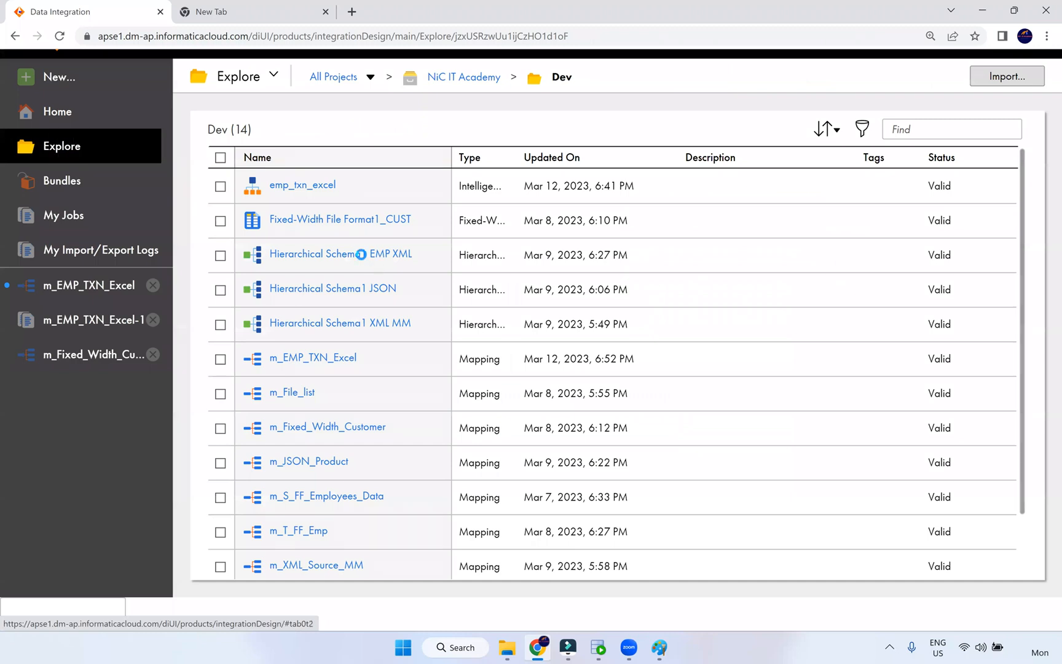
click(329, 225)
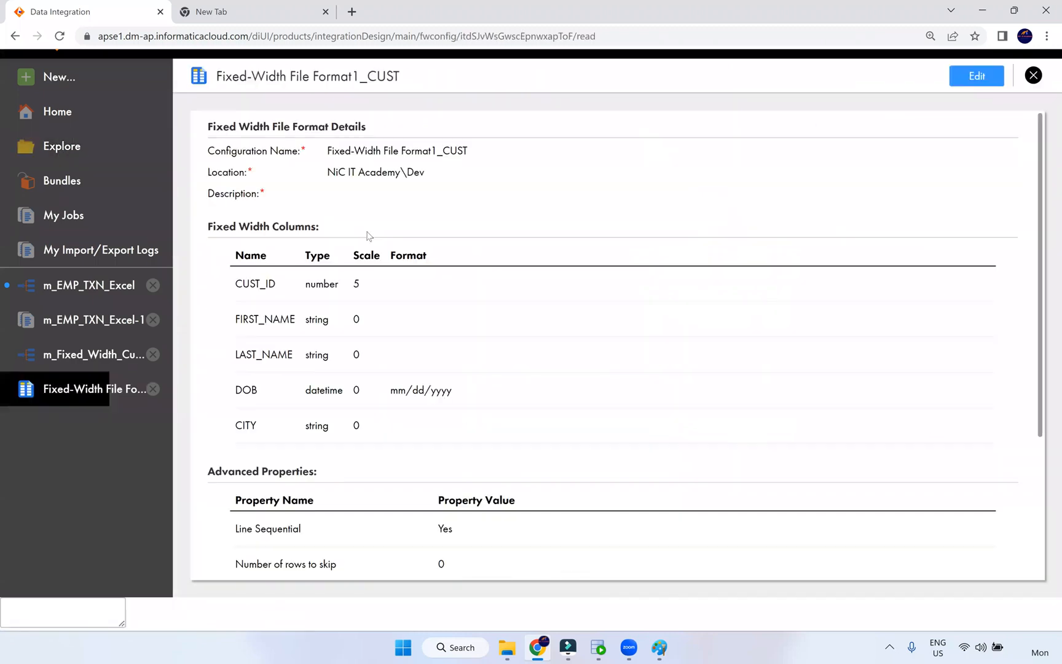
scroll(430, 206, down, 3)
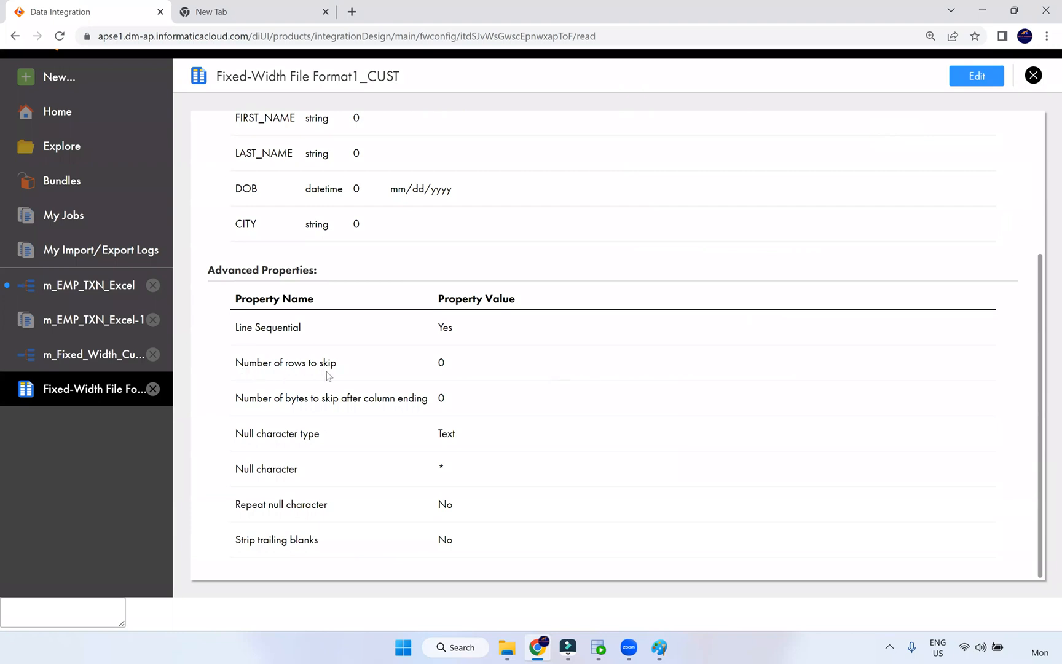
triple_click(243, 373)
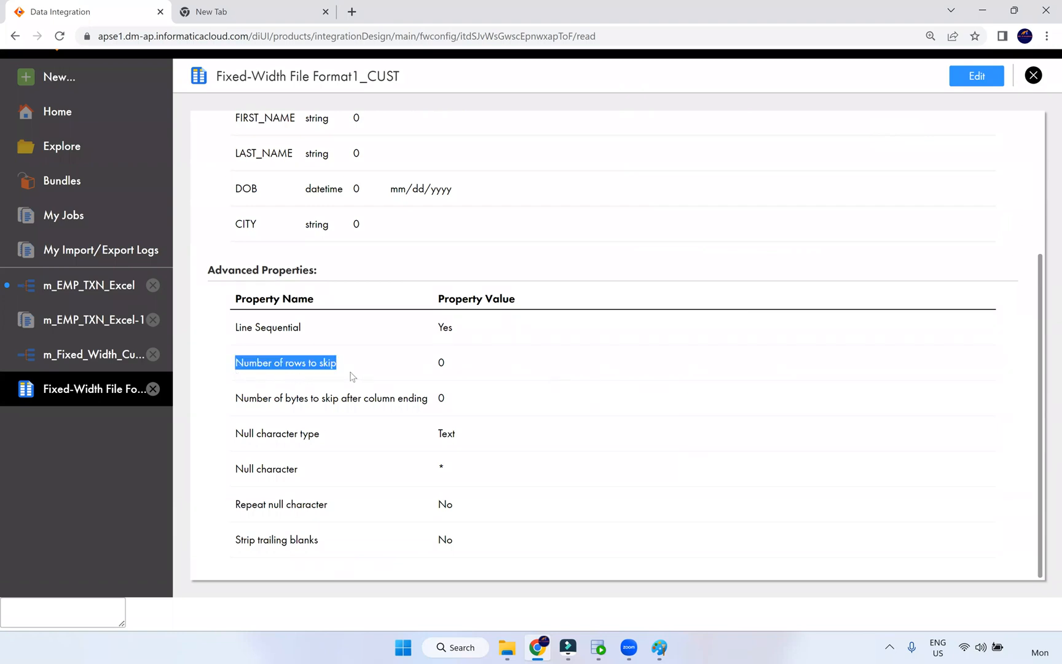
click(432, 370)
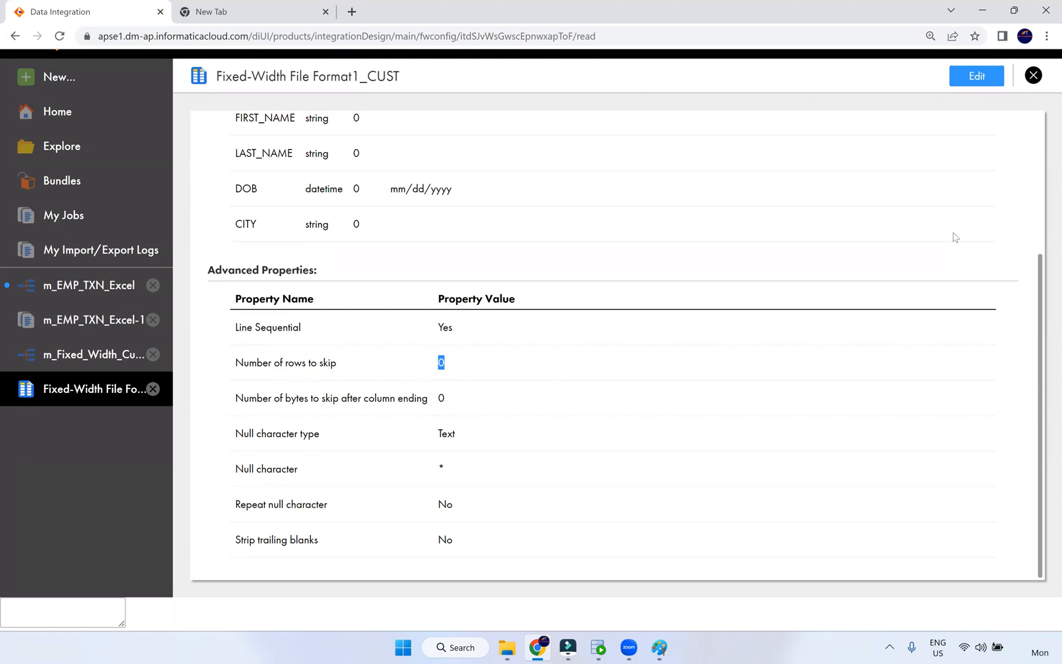
click(979, 80)
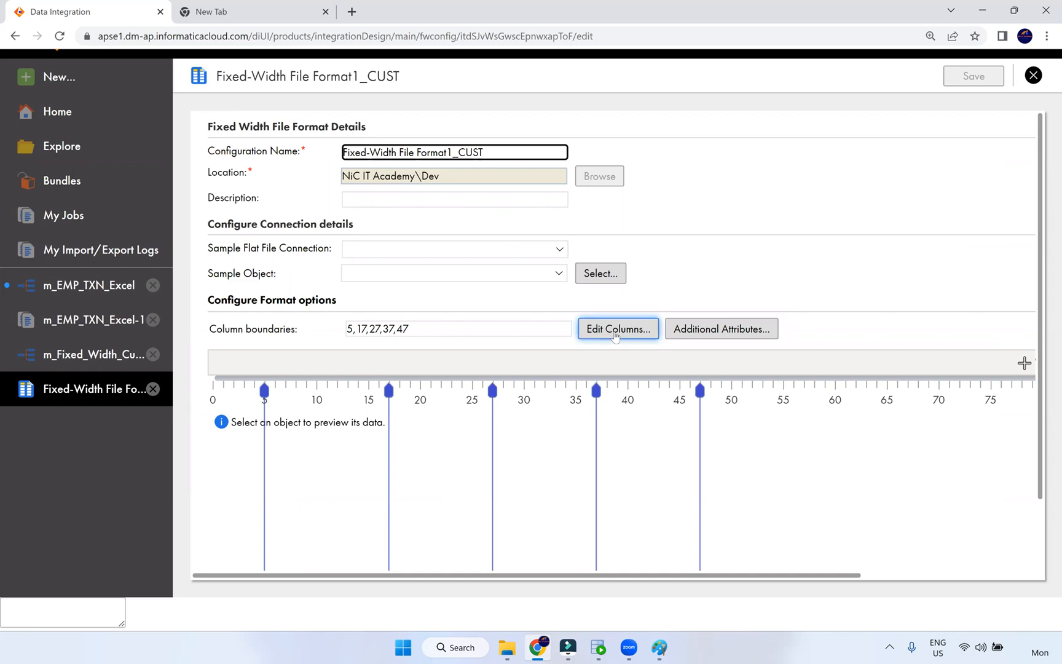
- Check Additional Attributes, noting Number of rows to skip is 0, and cancel without changes
scroll(621, 363, down, 2)
scroll(616, 360, up, 2)
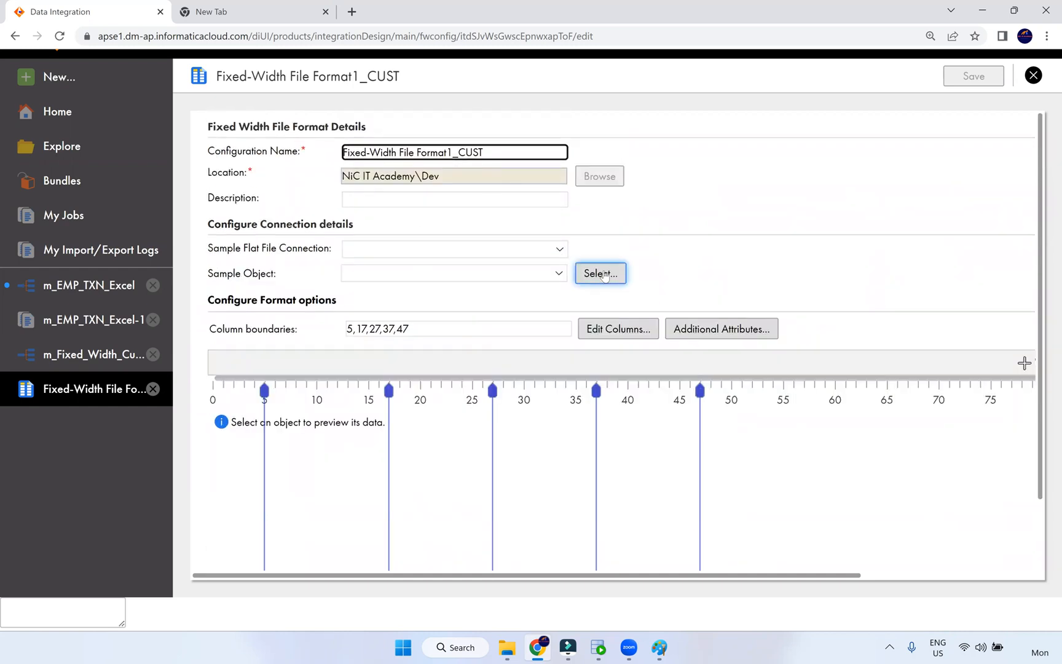
click(737, 332)
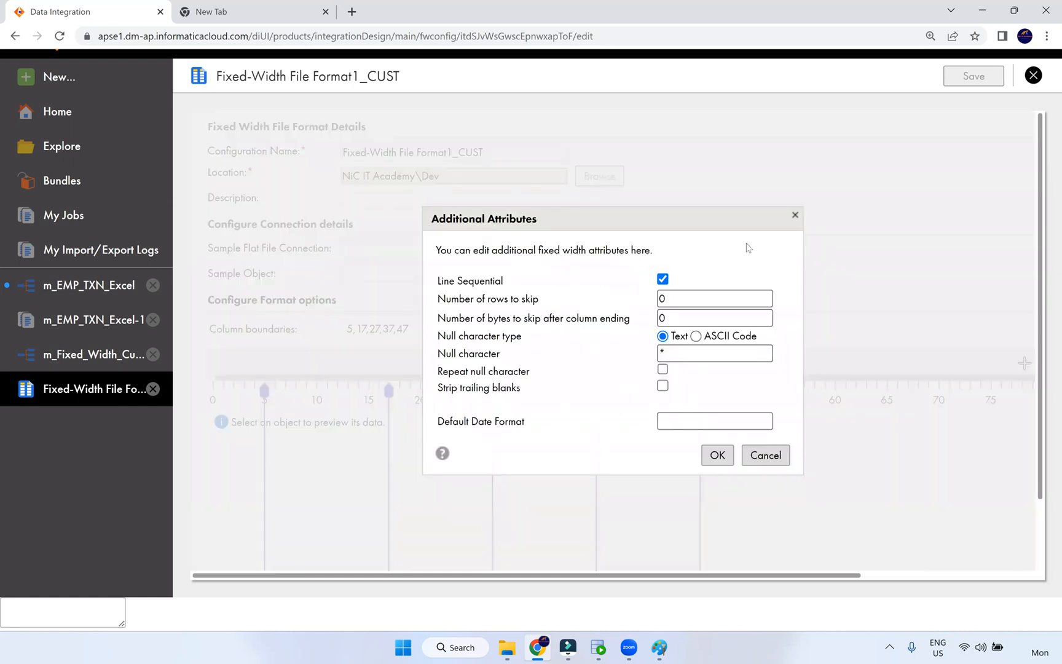
click(795, 216)
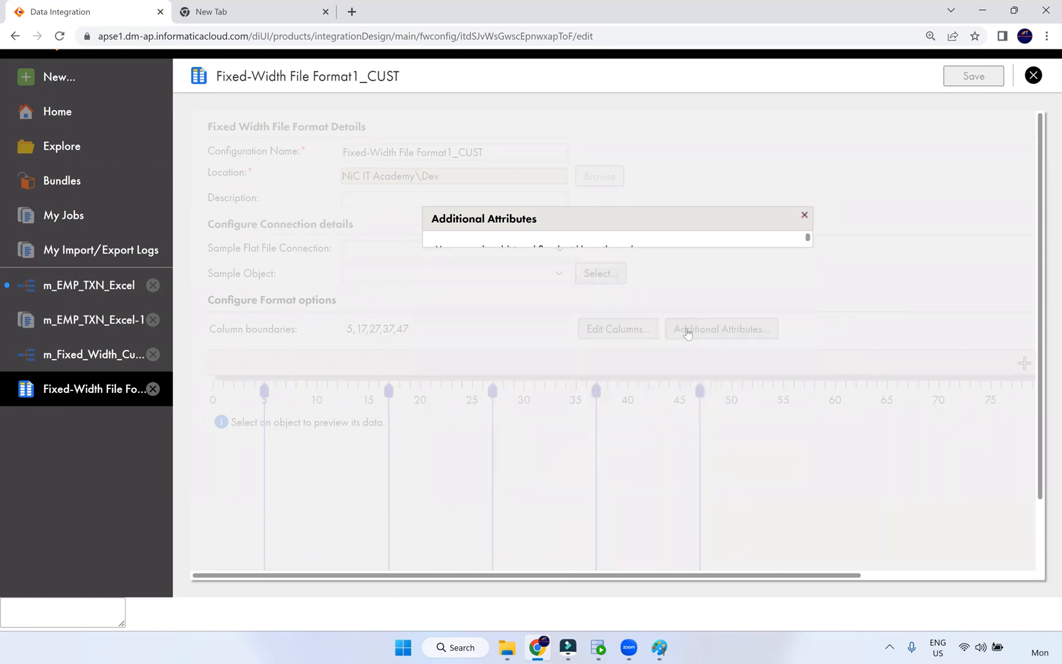
click(741, 336)
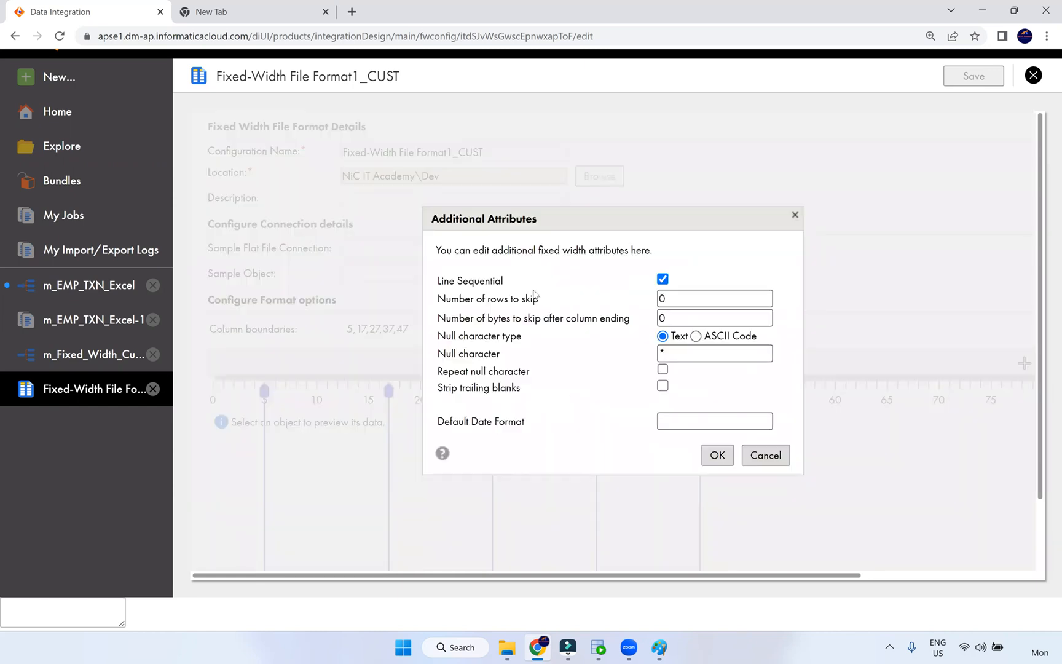
drag(539, 302, 437, 302)
double_click(666, 300)
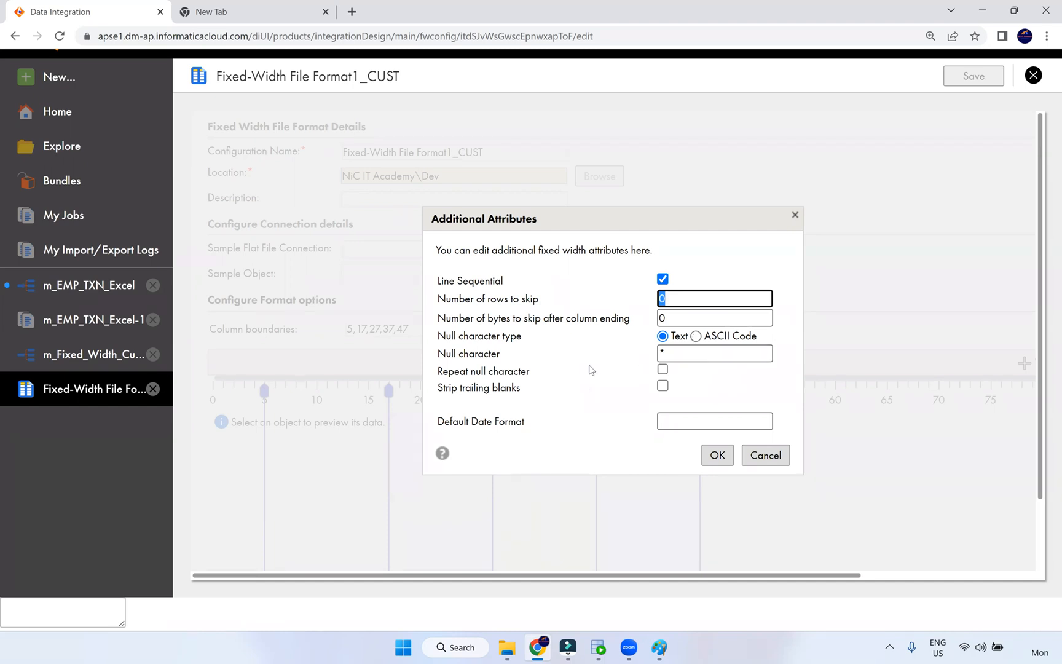
click(773, 456)
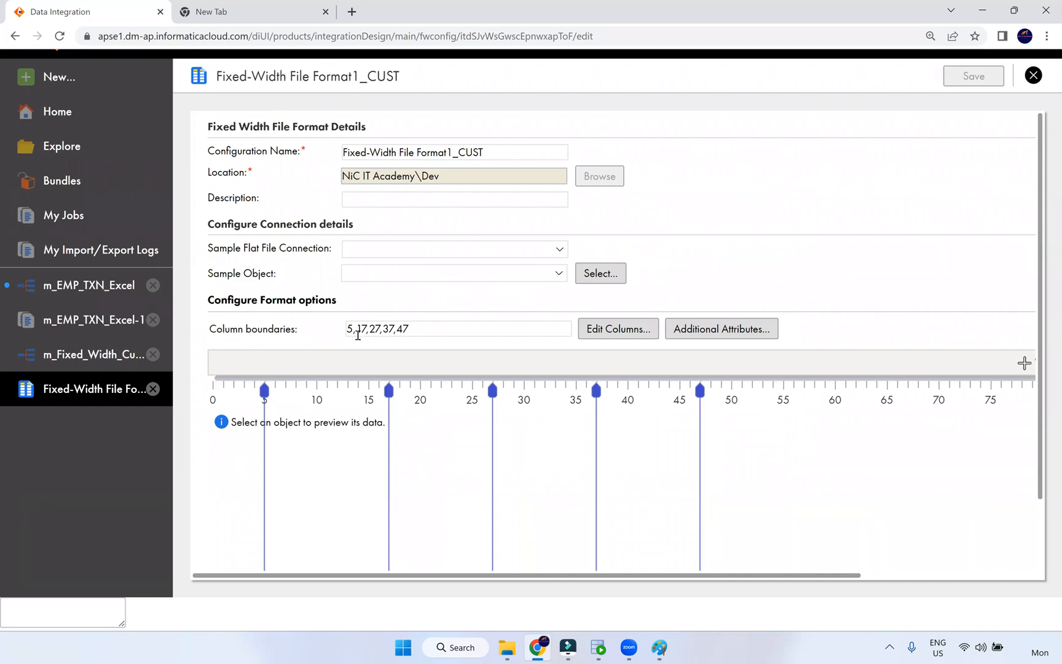
key(alt+Tab)
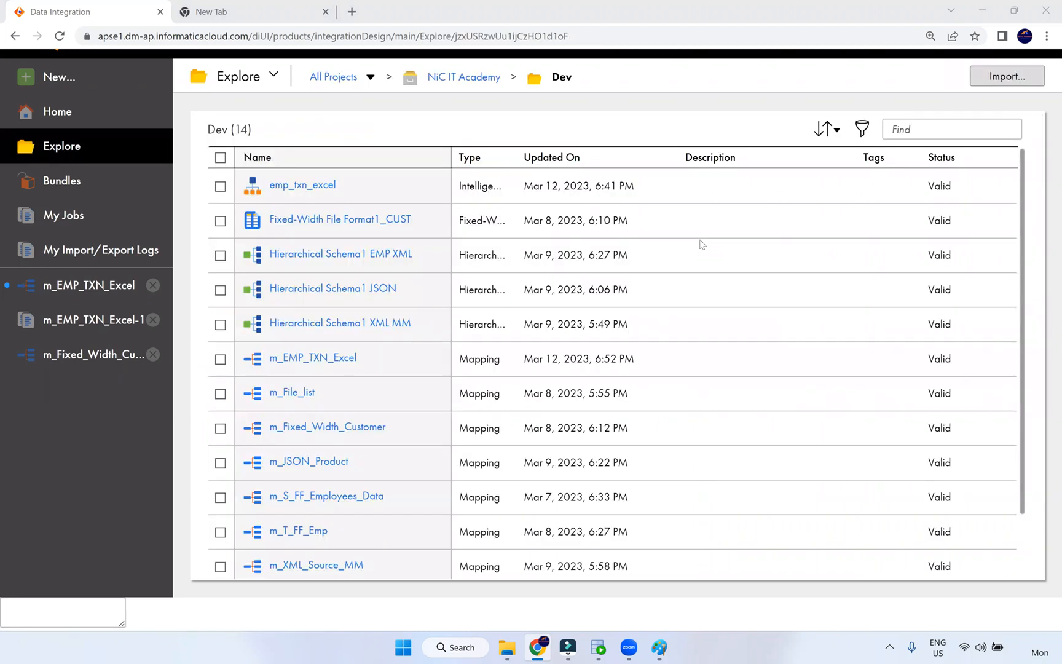
click(153, 356)
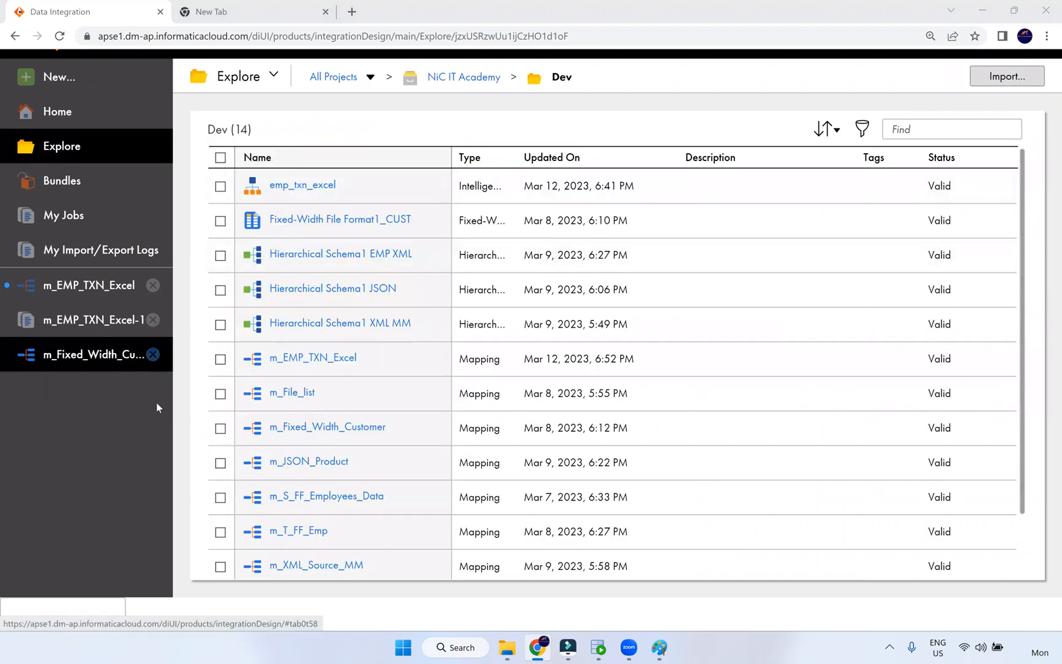
mouse_move(575, 651)
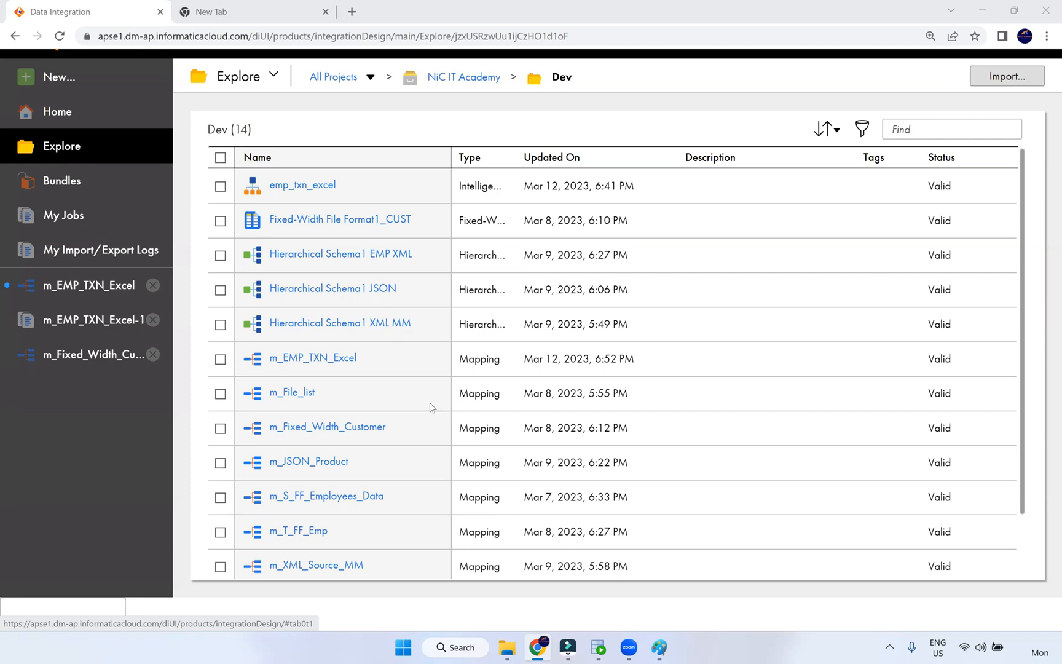
mouse_move(430, 402)
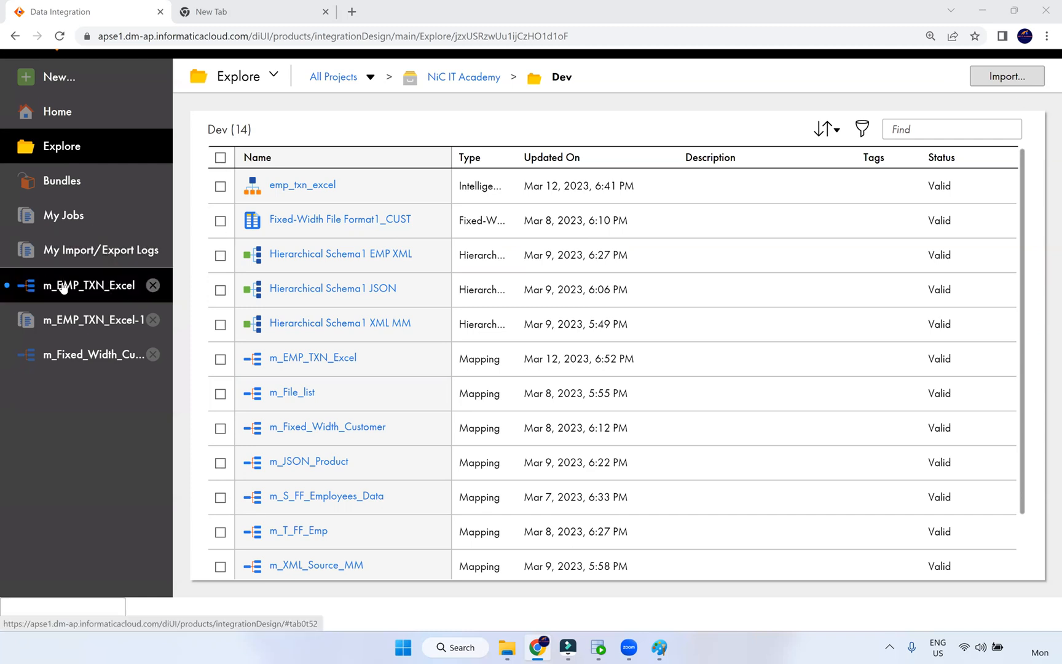
- Close the customer mapping, m_EMP_TXN_Excel-1 job and m_EMP_TXN_Excel tabs, discarding unsaved changes
click(151, 355)
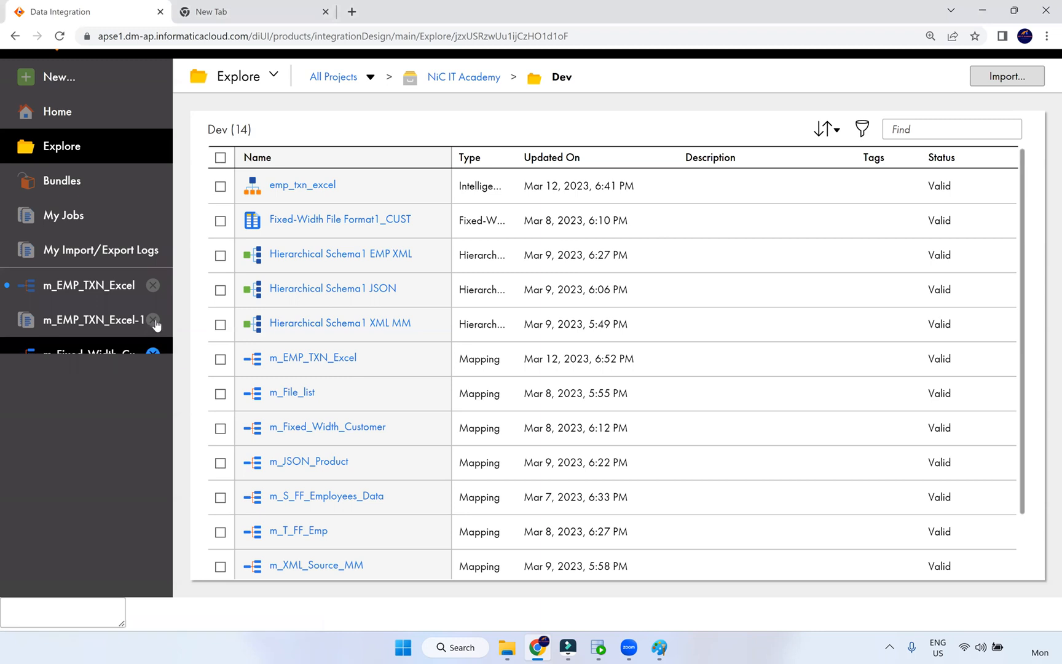
click(154, 321)
click(152, 285)
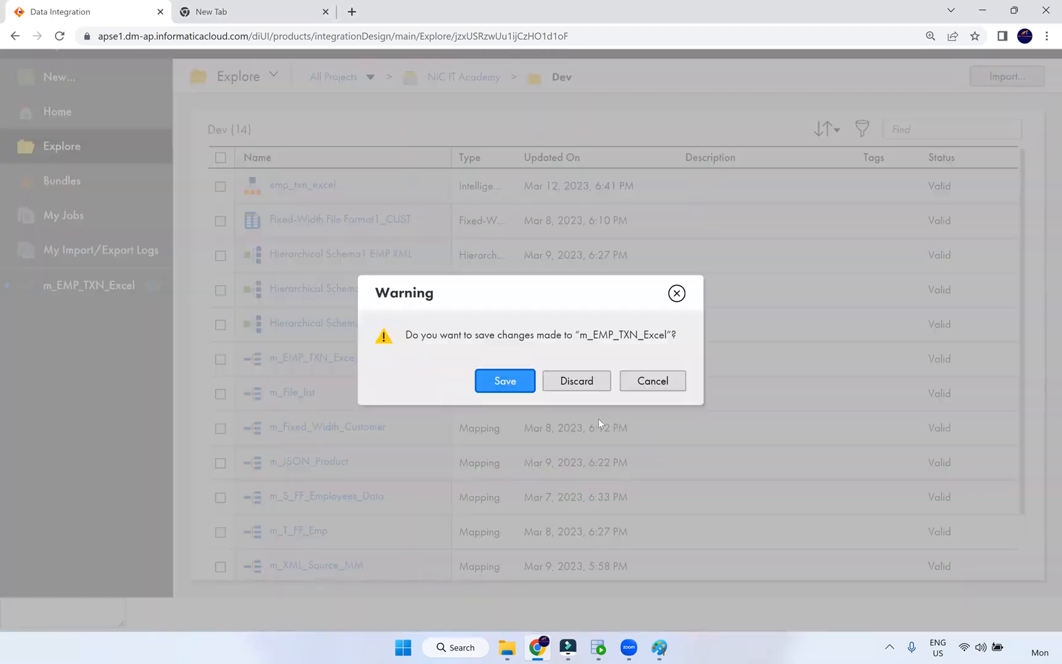
click(597, 381)
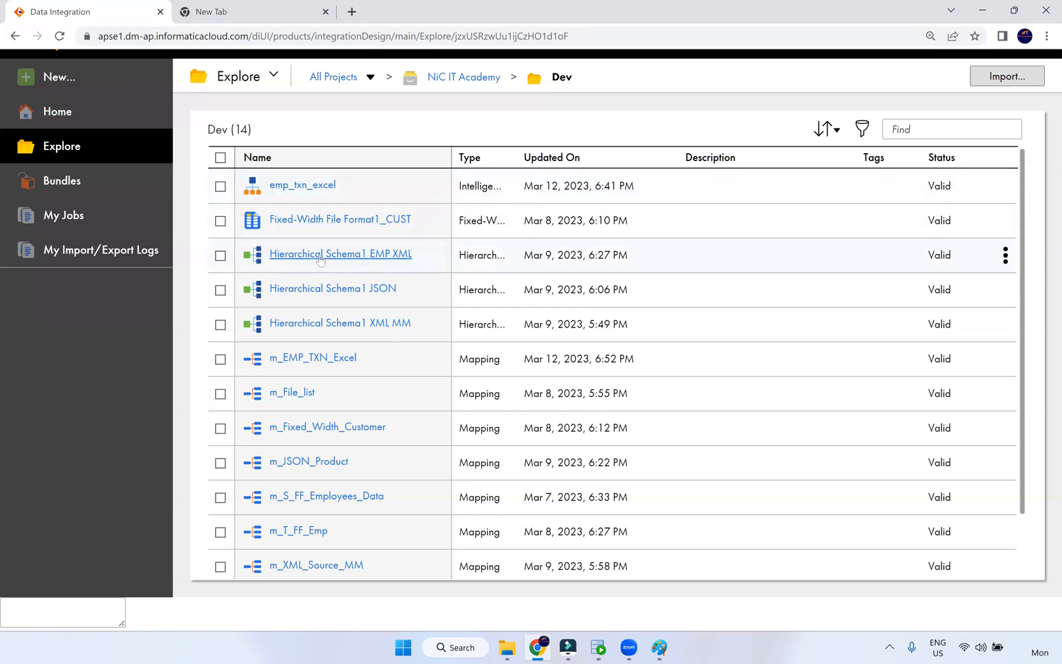
scroll(315, 398, down, 2)
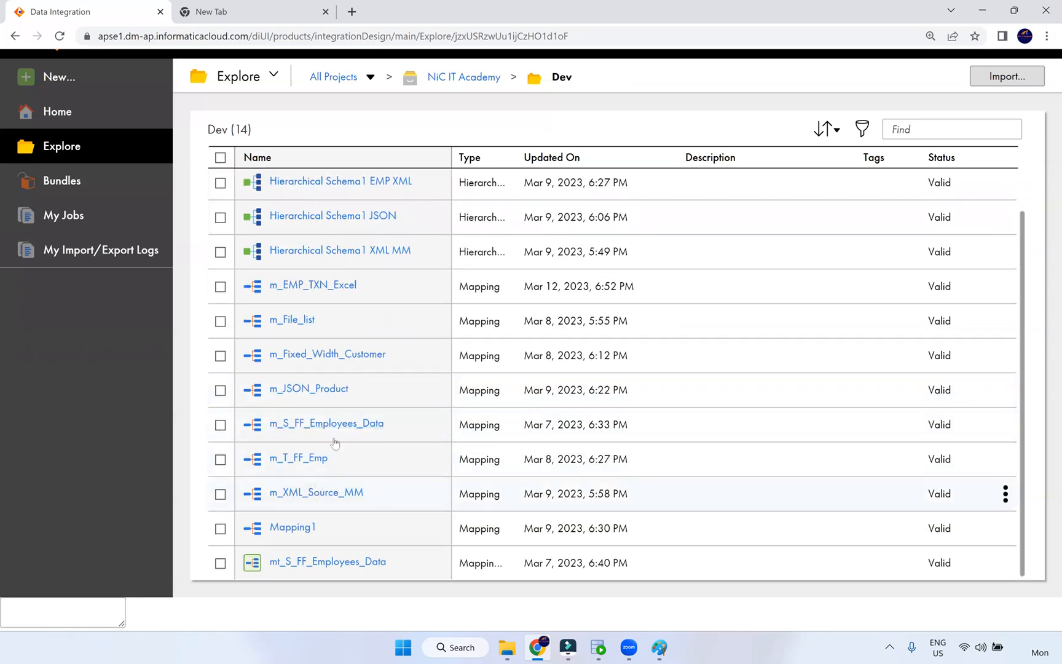
scroll(335, 443, up, 2)
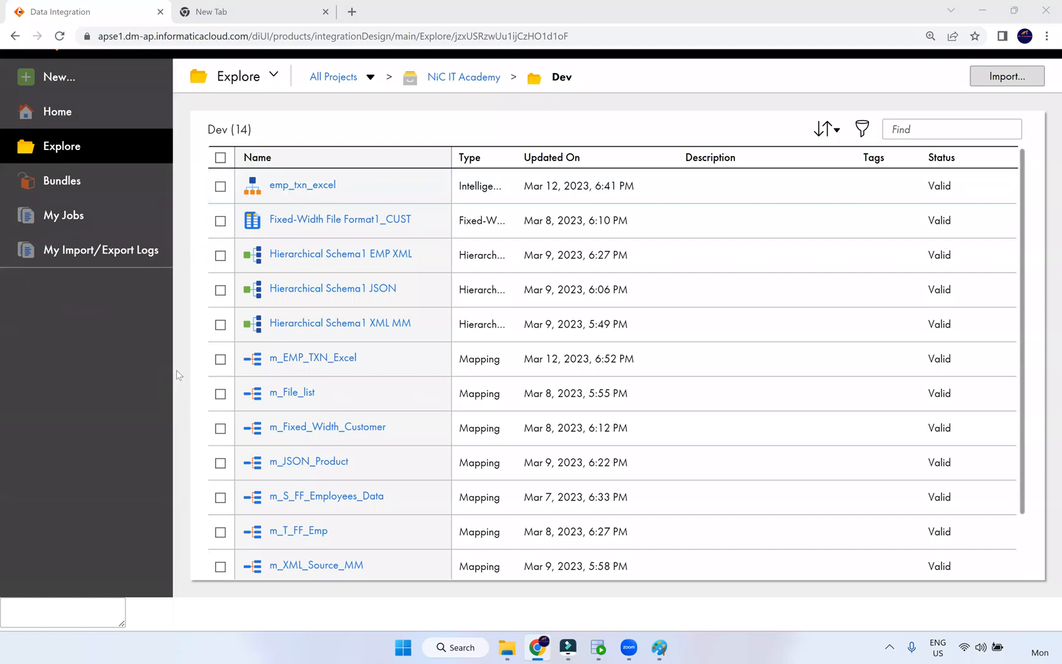
- In Paint, type the label 'dob doj' below the IICS box, correcting the typo
click(508, 647)
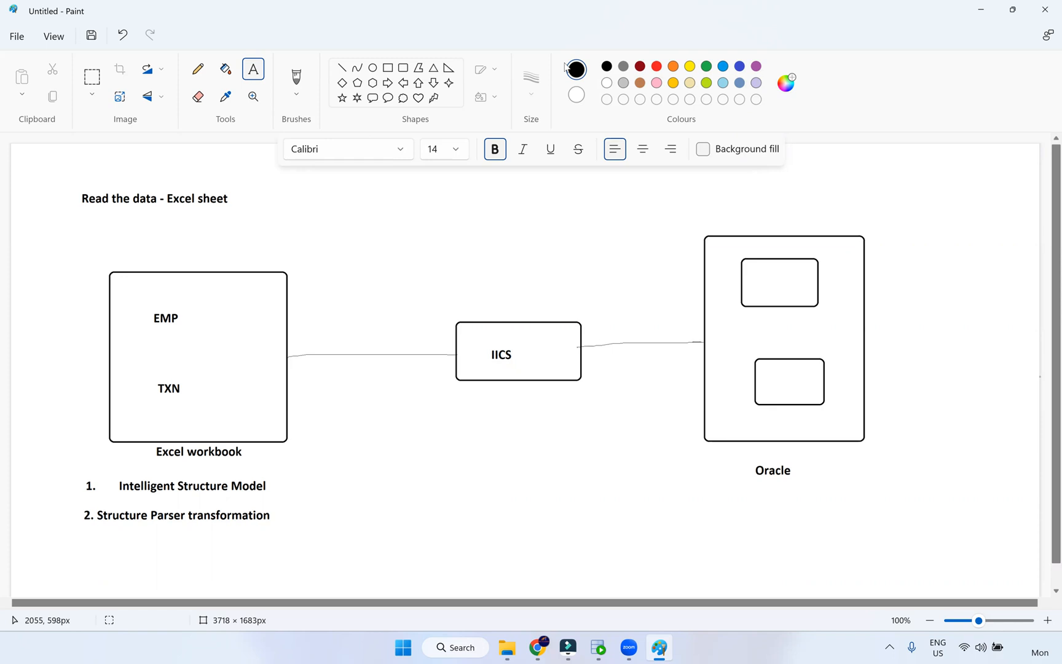
click(421, 468)
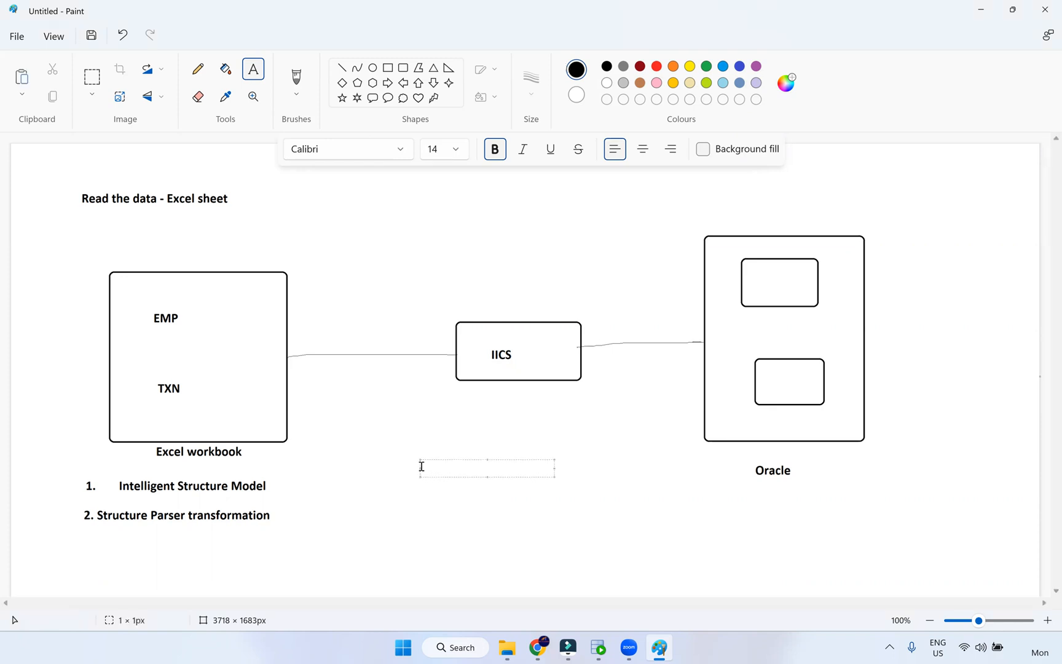
text(dob  doc)
key(BackSpace)
text(j)
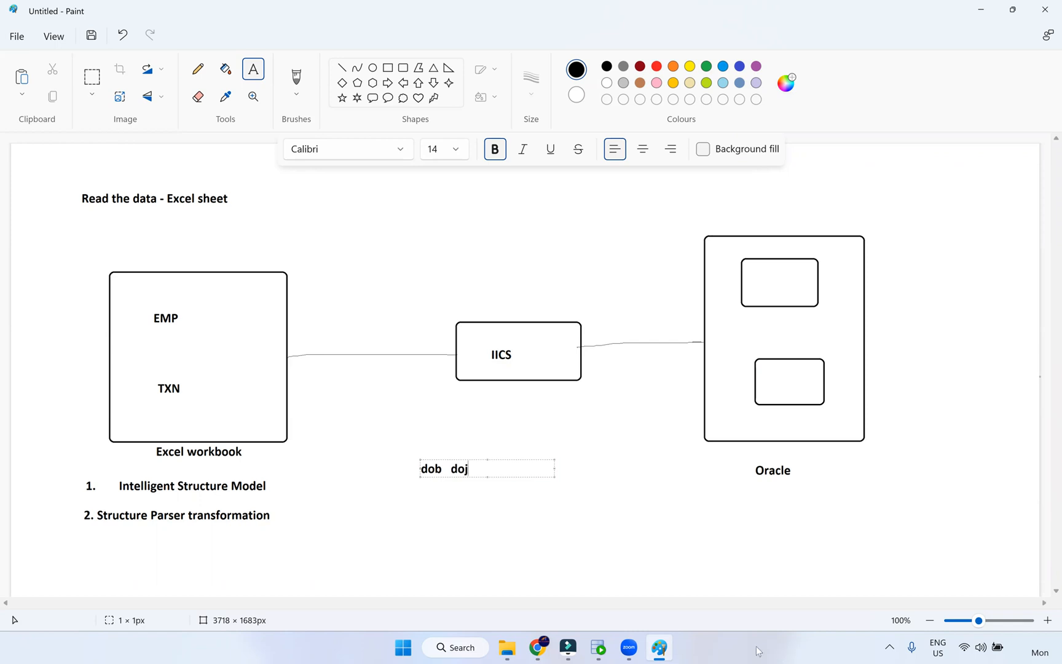
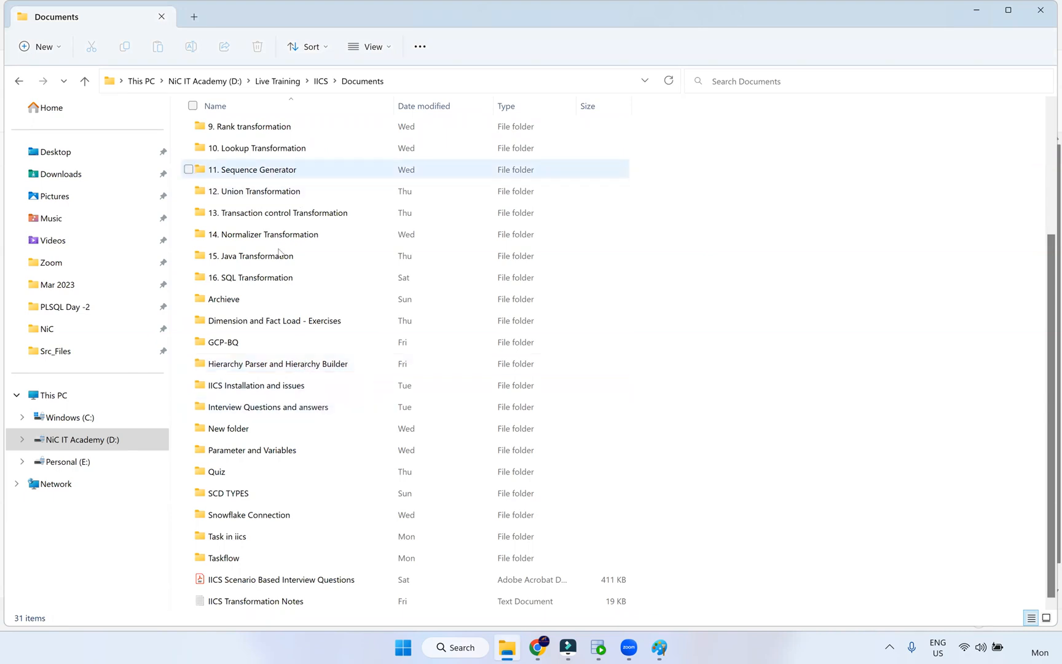
- Open employee-XML-file from Src_Files\Archieve in Notepad++ via Open with
scroll(278, 184, up, 2)
scroll(291, 180, up, 1)
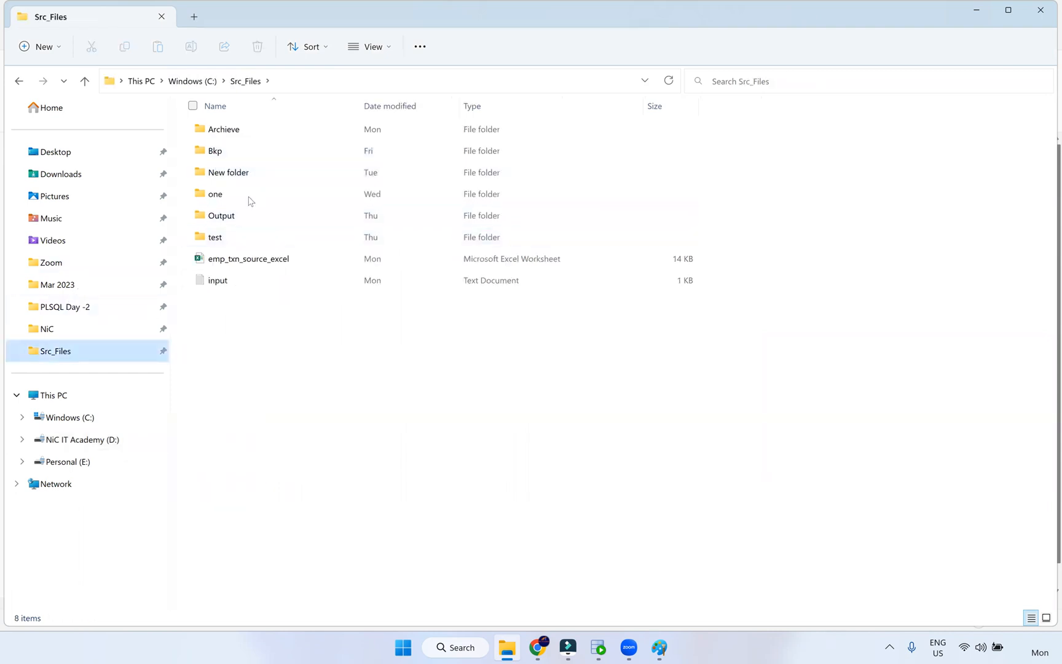
double_click(248, 132)
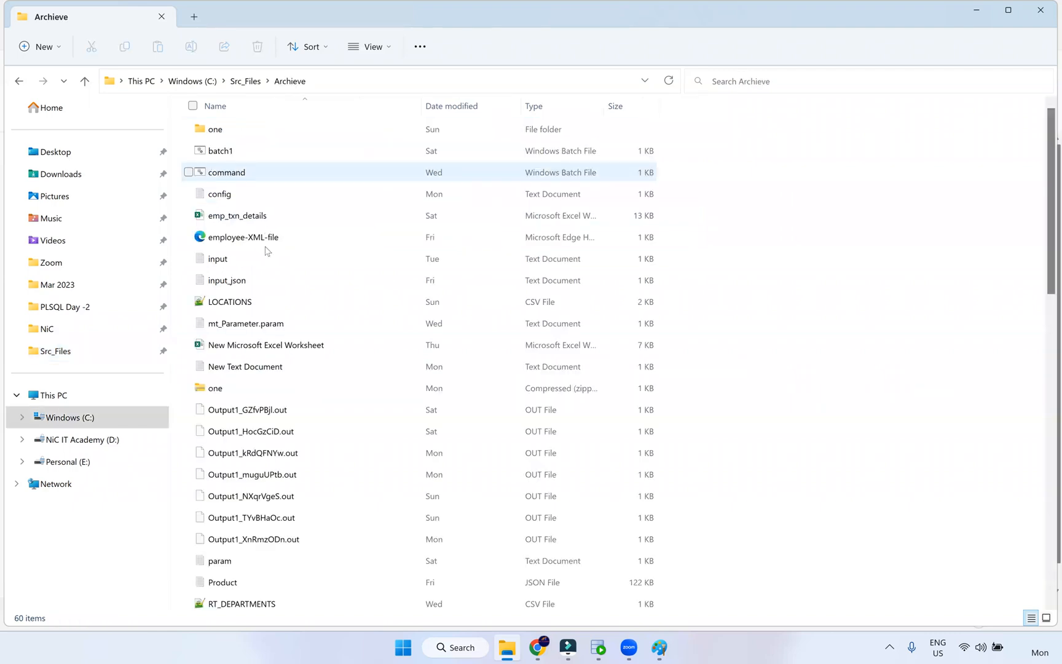
click(285, 248)
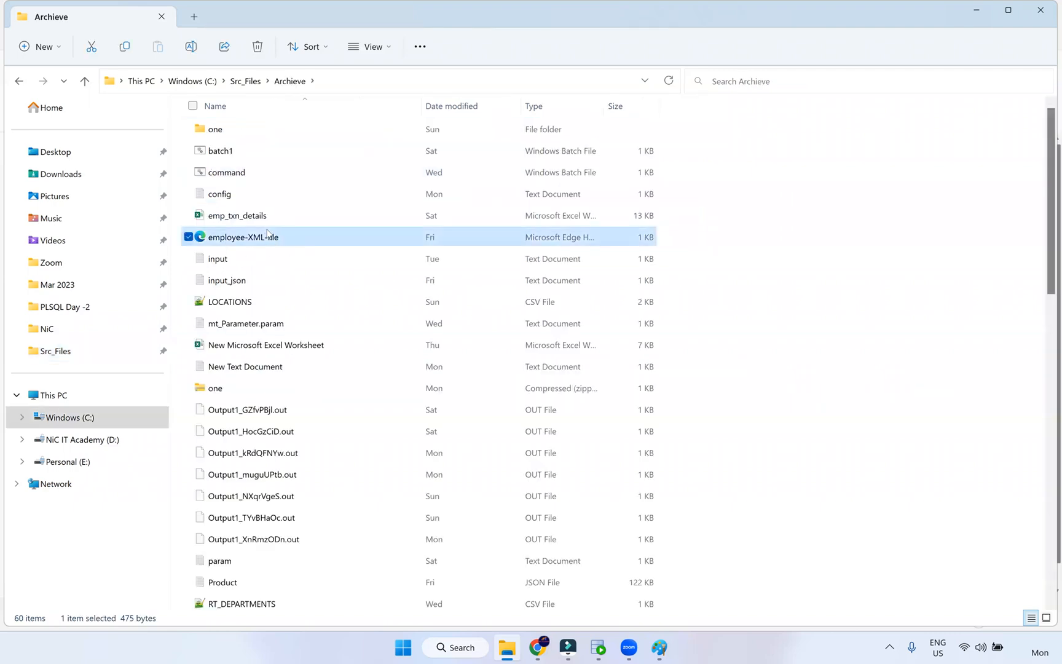
right_click(268, 238)
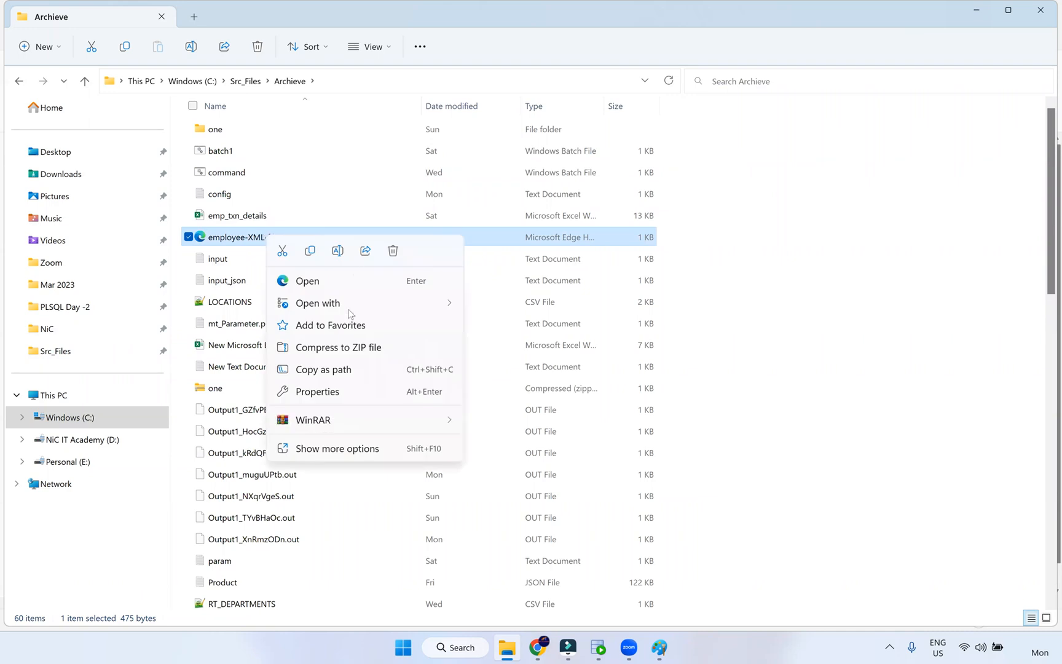
mouse_move(351, 311)
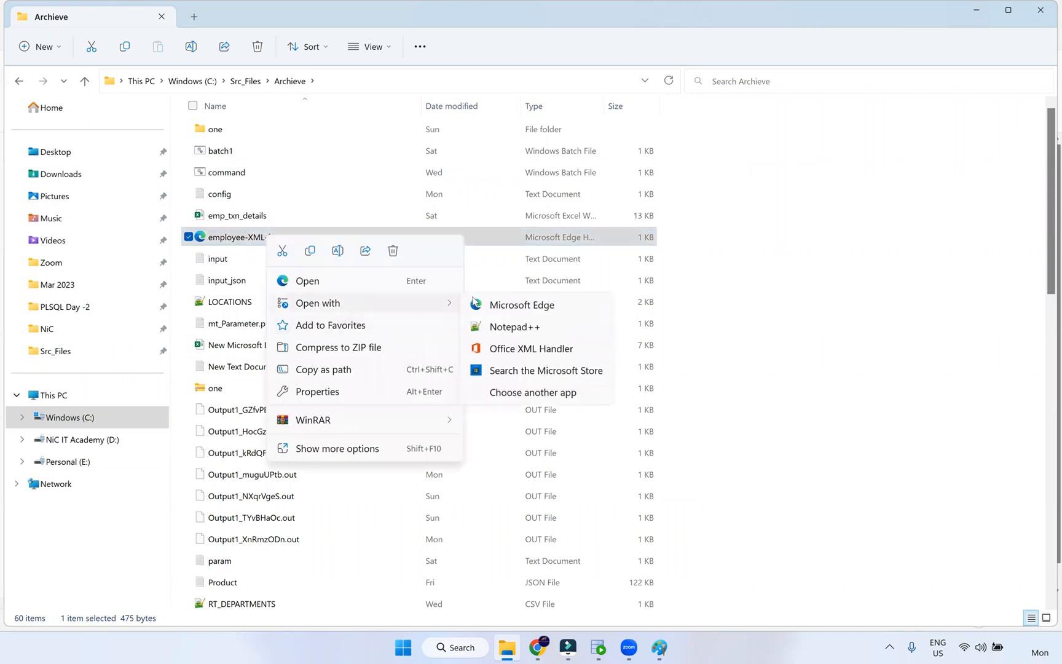
click(515, 331)
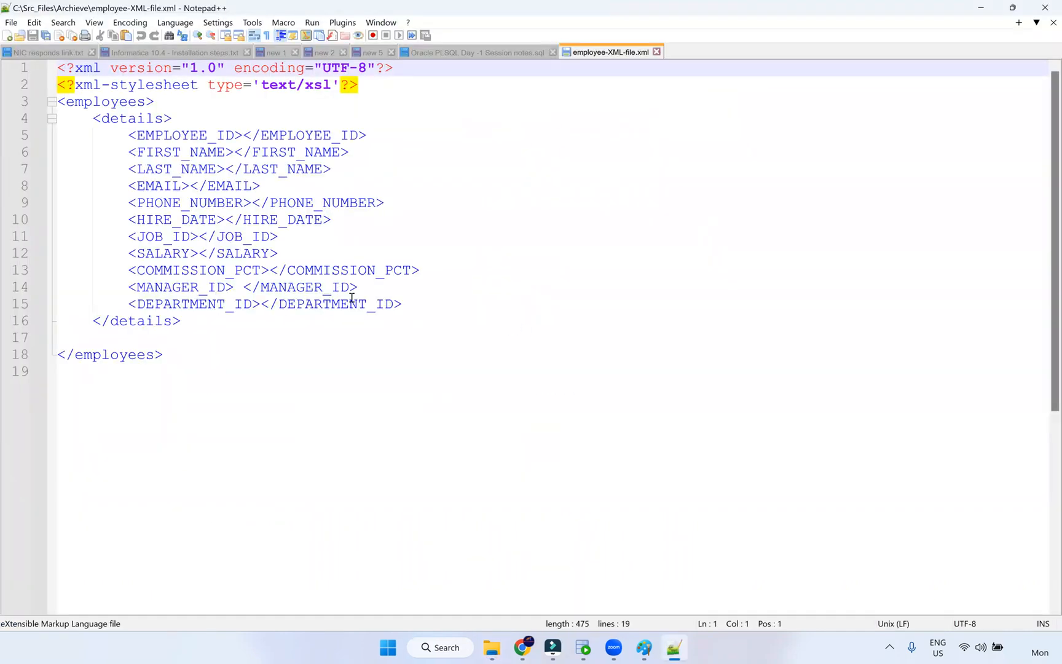
- Highlight the XML declaration lines, then the employees root and details elements
scroll(220, 245, up, 2)
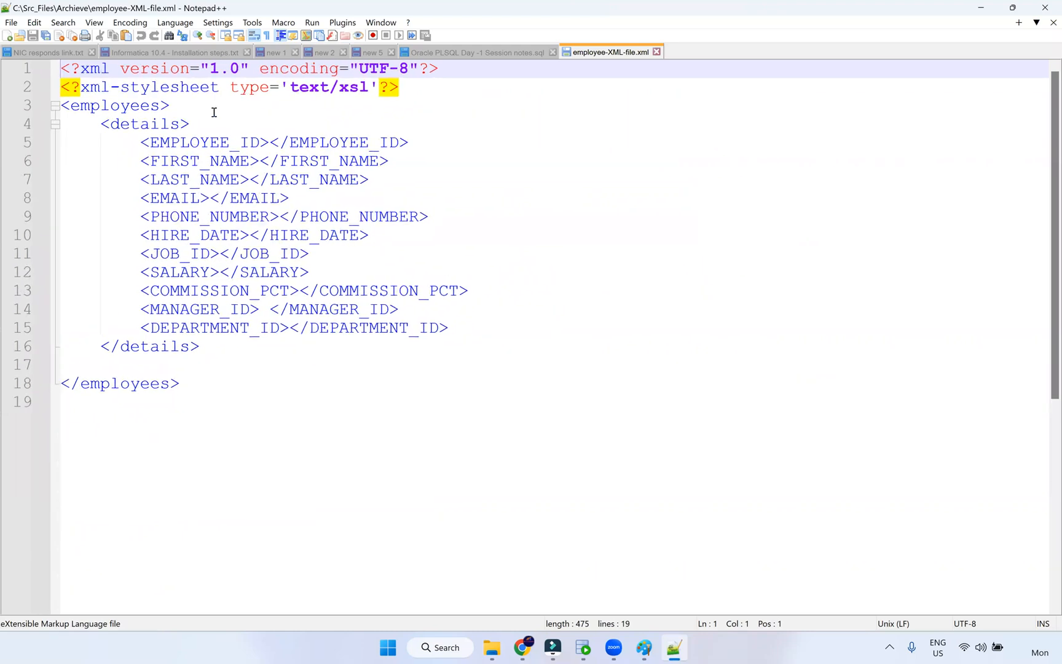
drag(423, 97, 49, 65)
click(94, 84)
click(115, 89)
drag(459, 93, 57, 65)
click(74, 104)
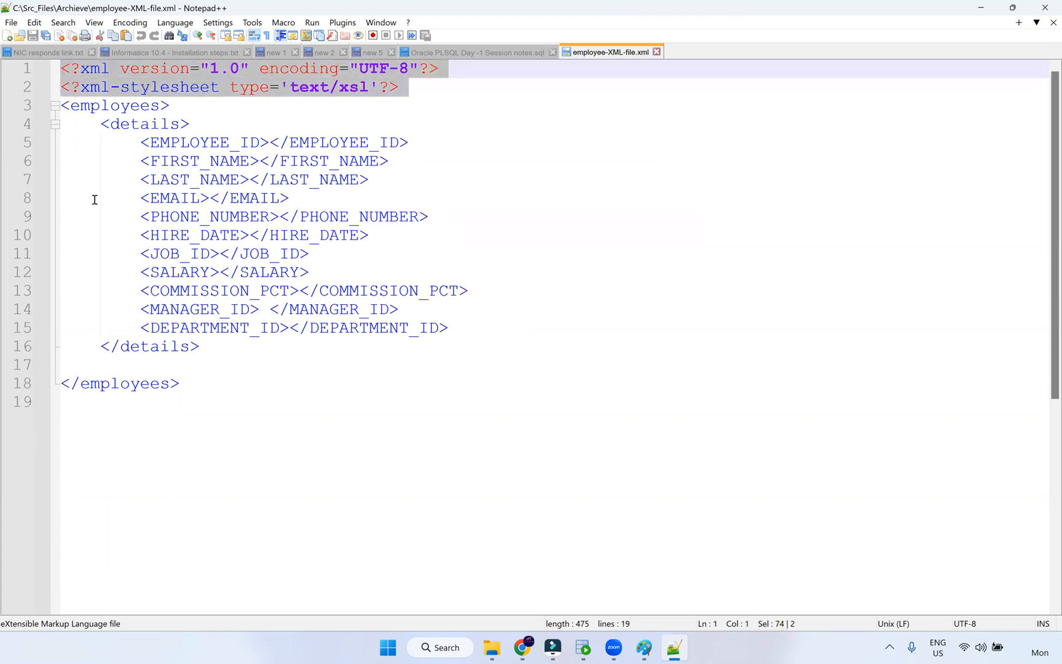
click(130, 125)
- Go over the empty EMPLOYEE_ID, FIRST_NAME, LAST_NAME and EMAIL tags, then switch to Paint
drag(144, 151, 415, 345)
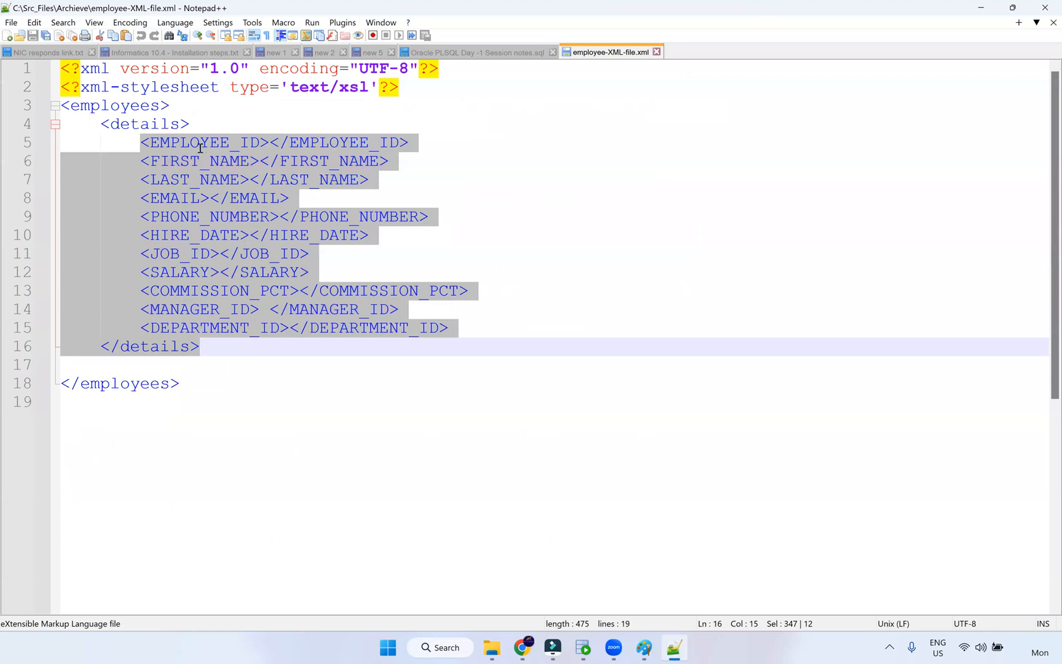
click(199, 143)
click(269, 160)
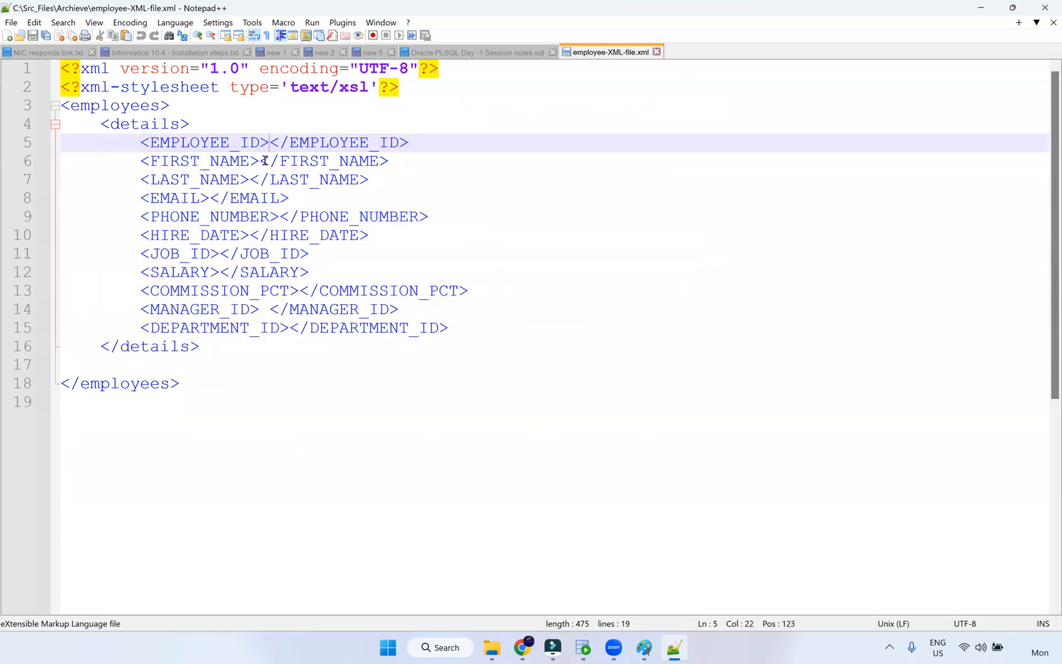
click(258, 159)
click(271, 142)
click(252, 180)
click(266, 142)
click(259, 161)
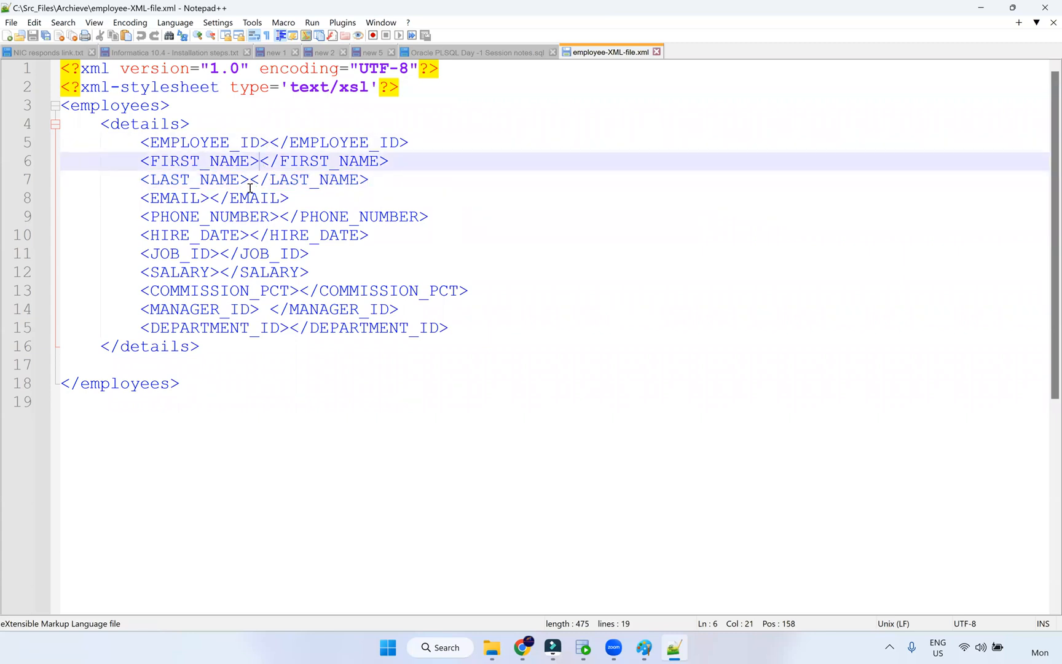
click(209, 199)
click(281, 444)
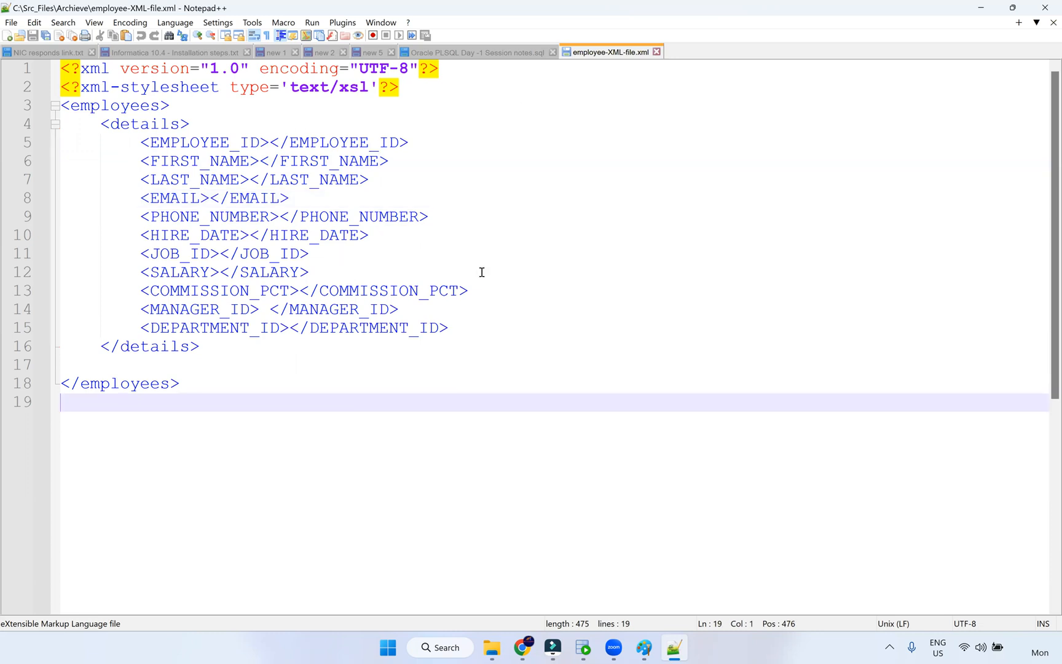
click(644, 647)
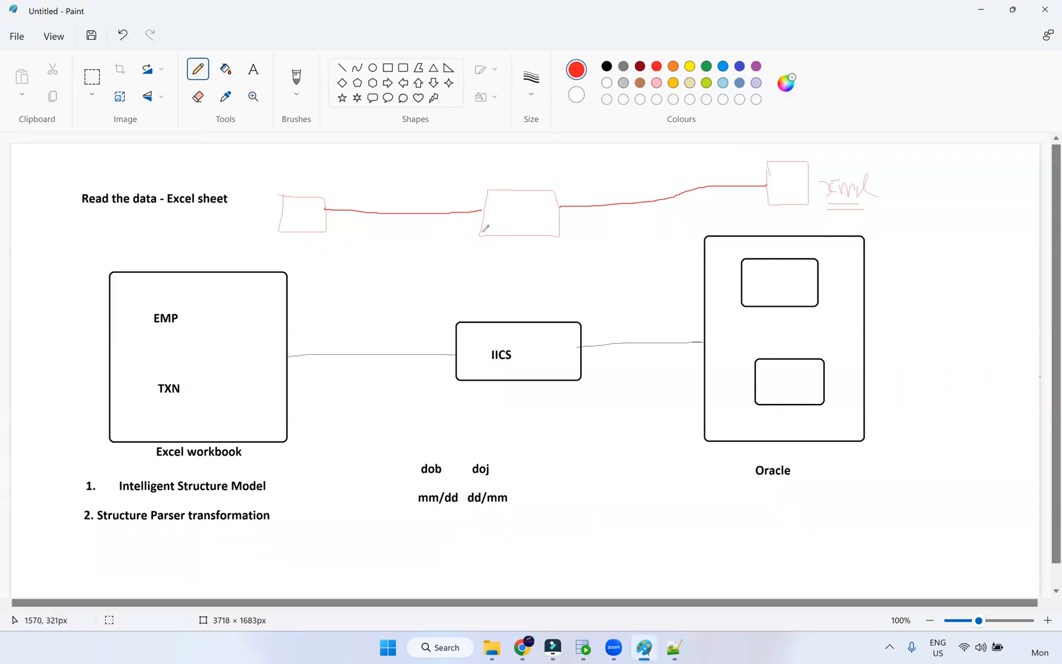
- Redraw the red underline under the xml label, pick green, and return to the XML file
drag(1007, 304, 1005, 300)
drag(823, 204, 866, 205)
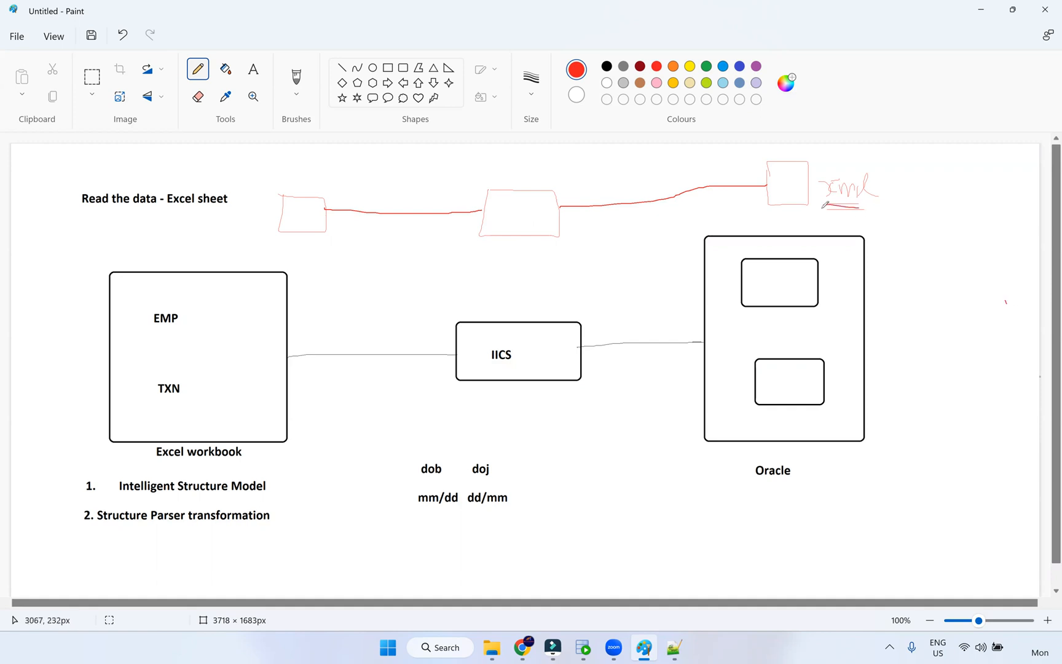
click(707, 67)
click(674, 647)
drag(210, 397, 69, 173)
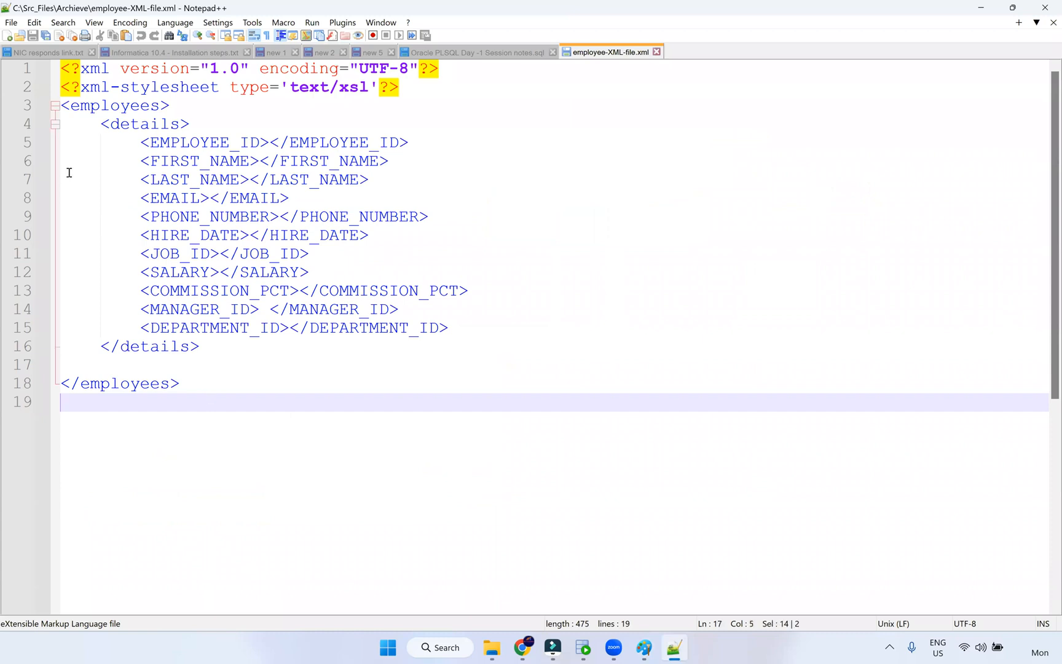
- Recheck the EMAIL line and closing blank lines, then show m_EMP_TXN_Excel-1 results (26 T_EMP, 16 T_TXN)
click(558, 204)
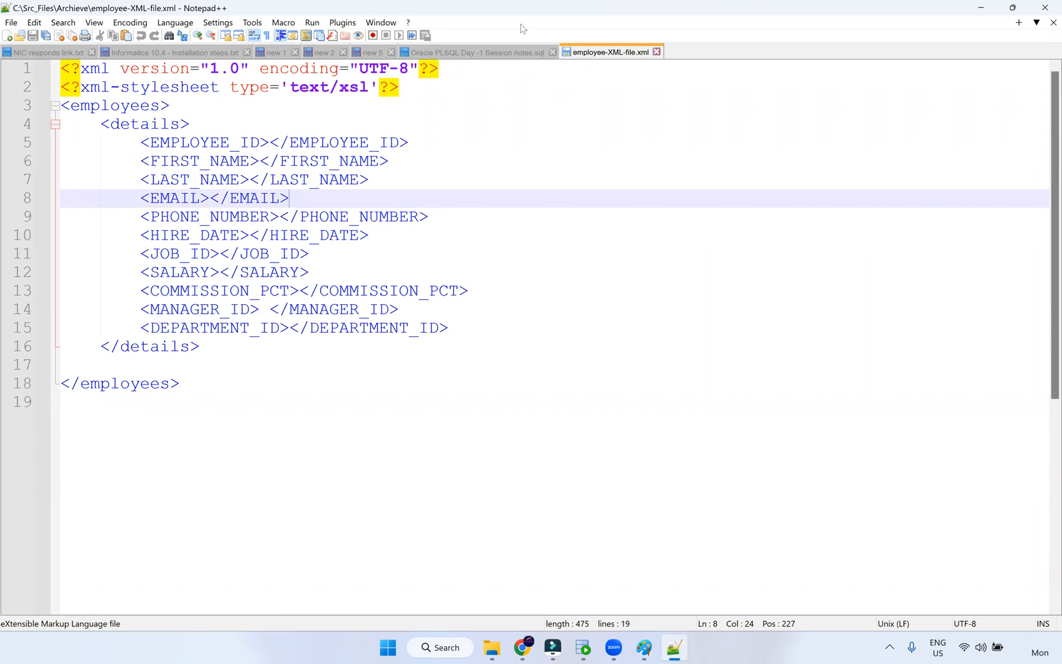
click(447, 27)
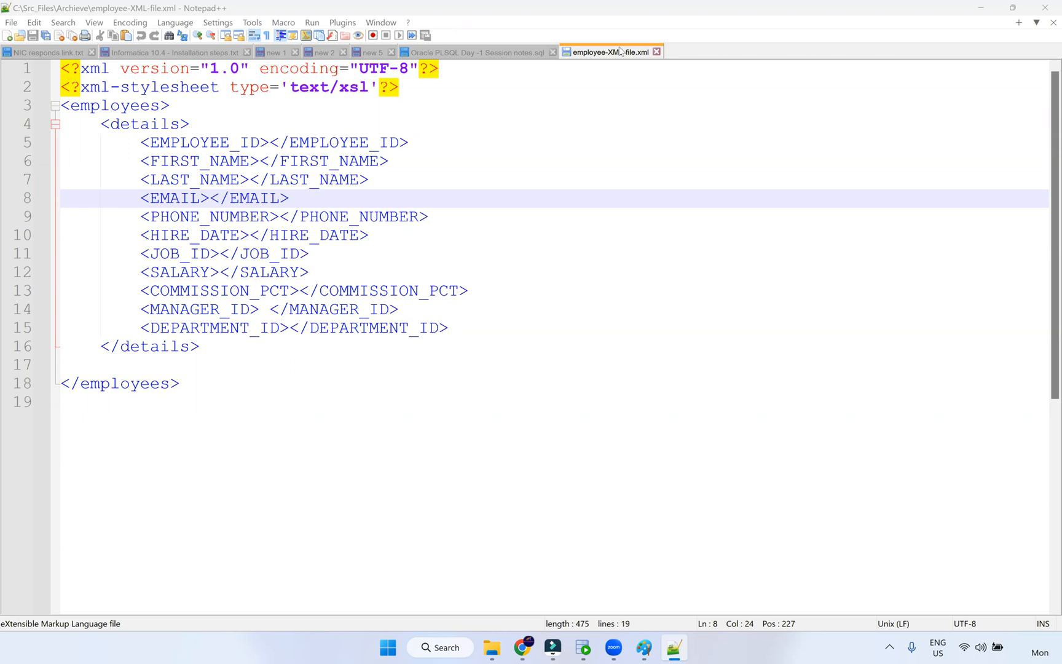
click(102, 430)
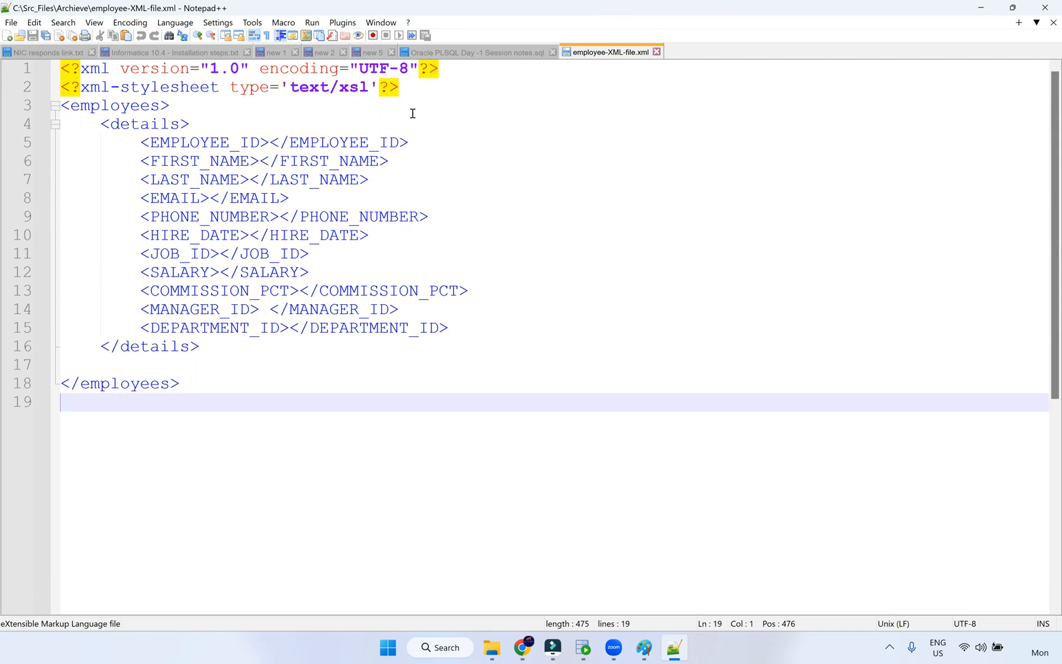
click(77, 366)
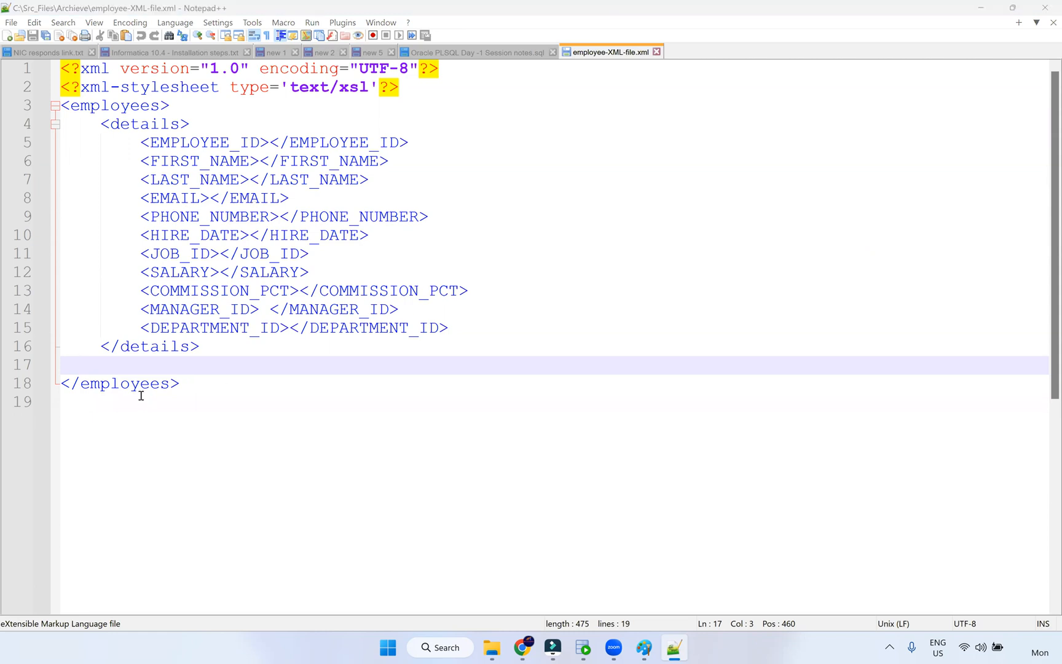
click(67, 366)
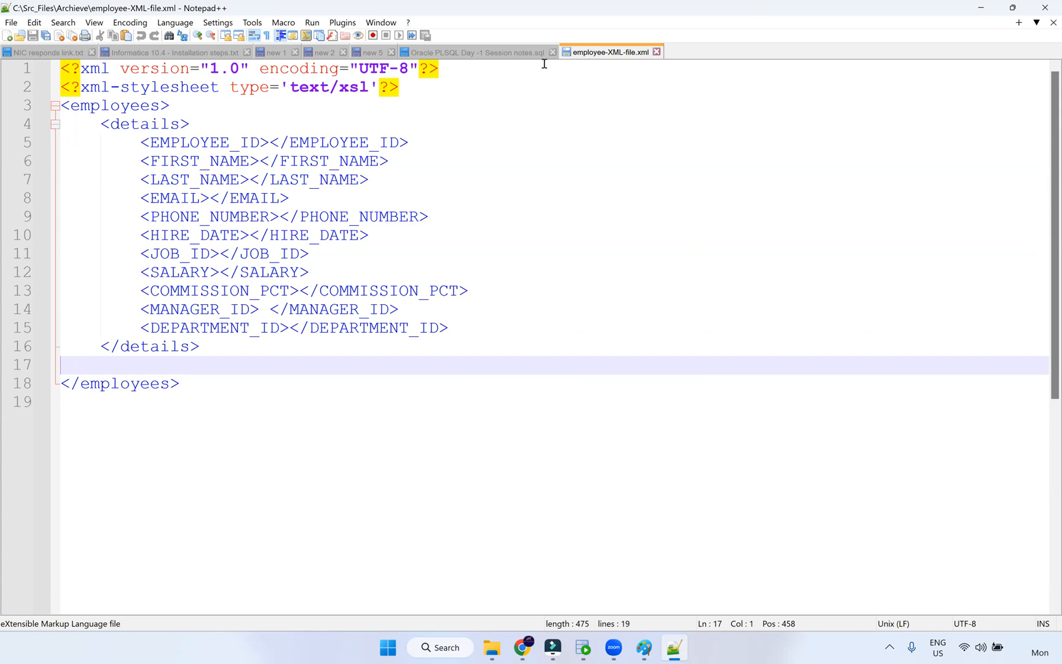
key(alt+Tab)
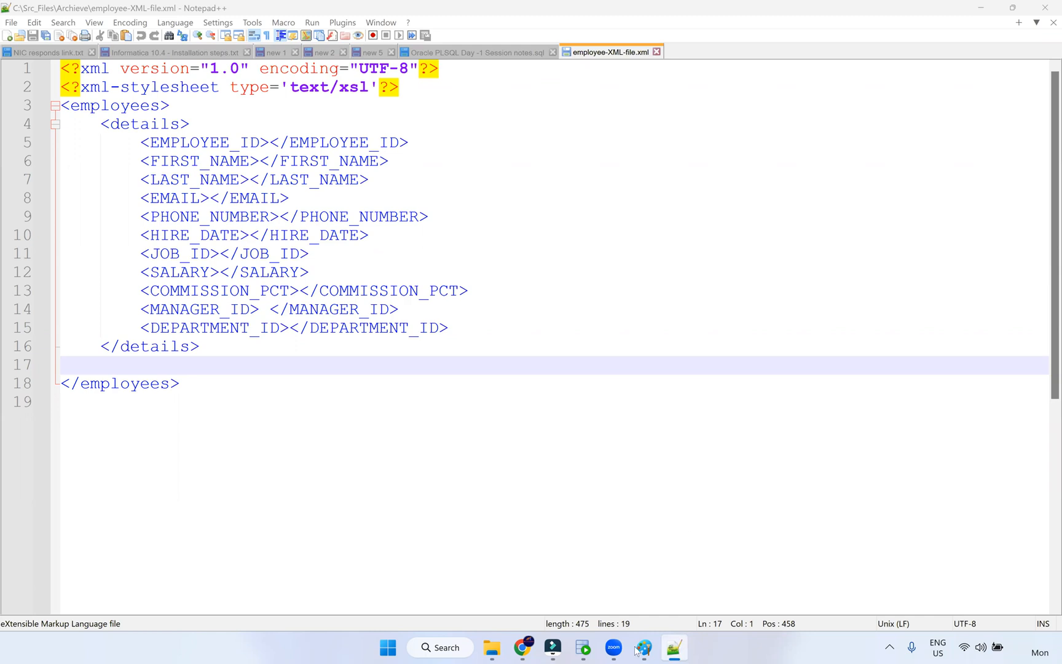
click(523, 651)
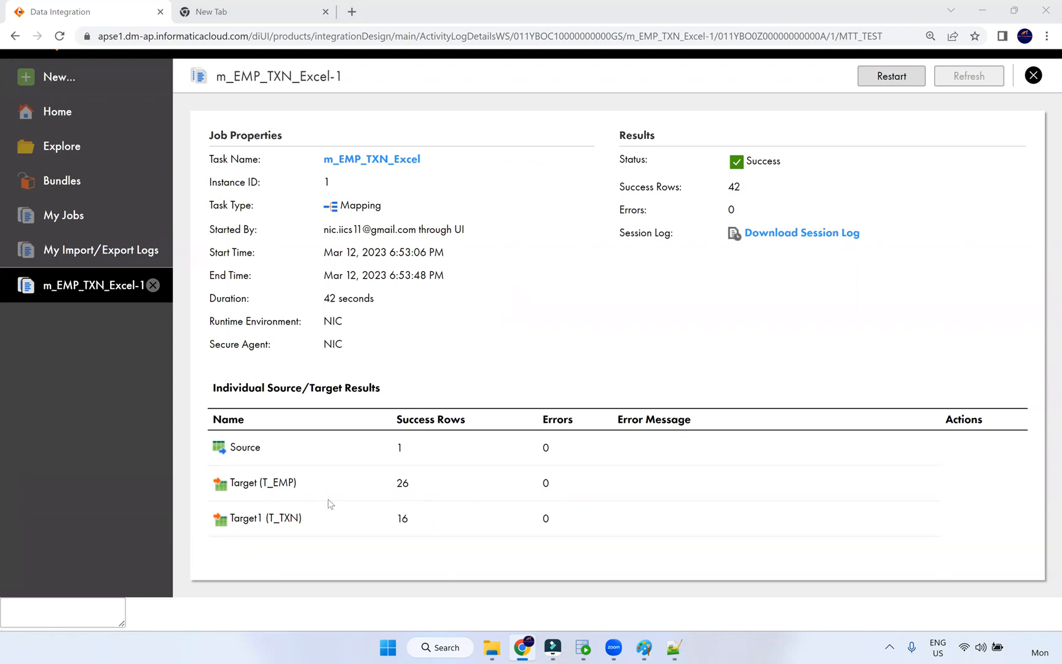
- Highlight the Source row count and the Target1 count of 16 on the job results
double_click(391, 456)
double_click(403, 519)
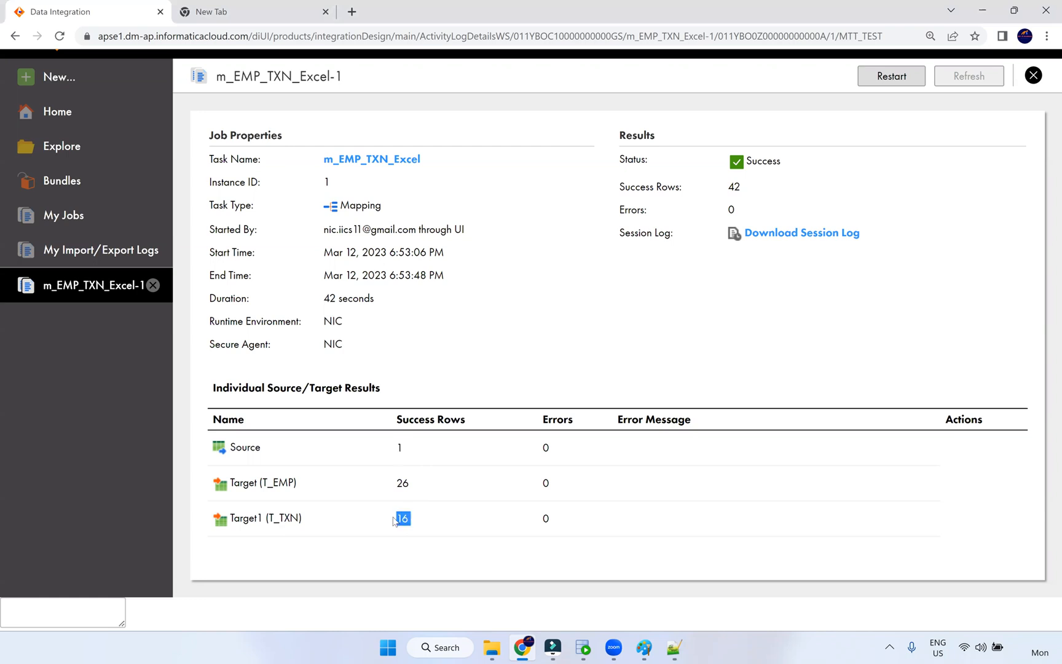
double_click(399, 448)
- Download the job's session log and open m_EMP_TXN_Excel_1 (1).log
click(797, 235)
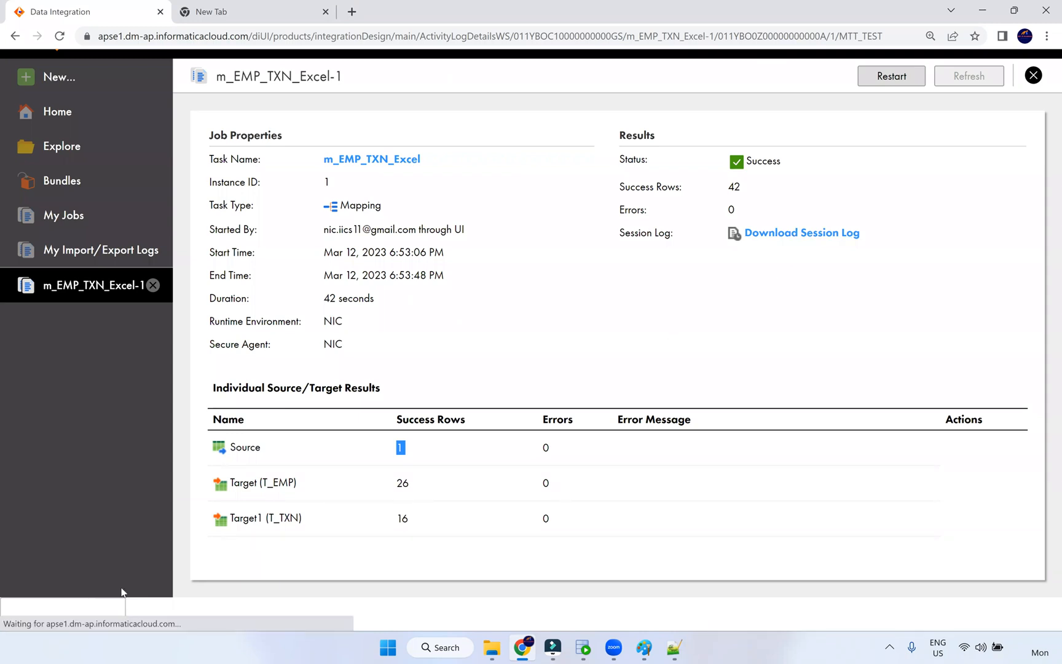
click(822, 237)
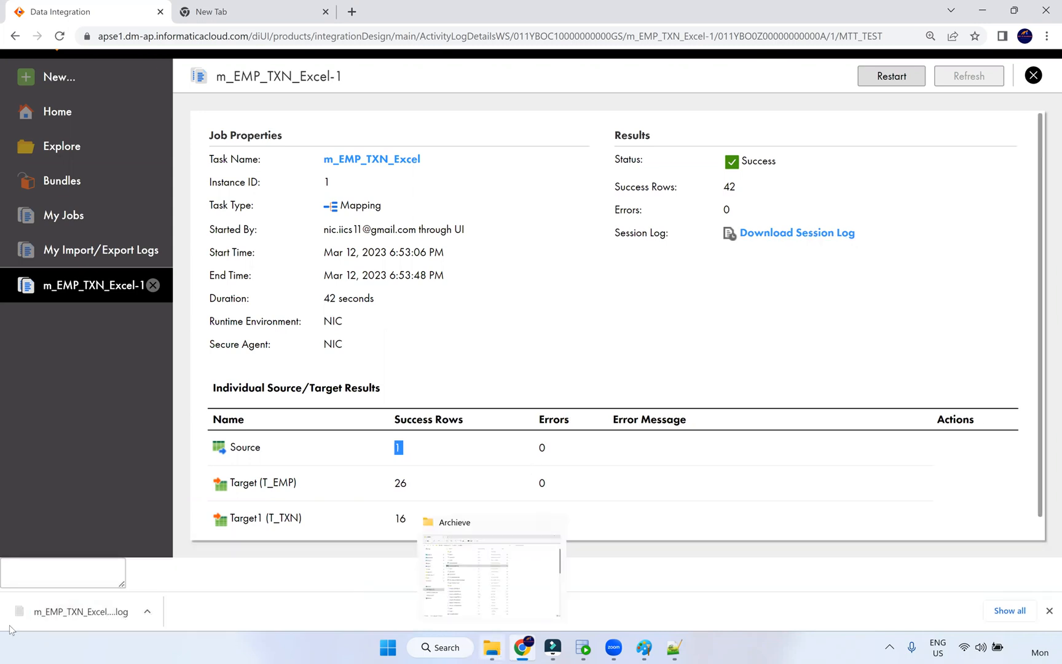
right_click(62, 615)
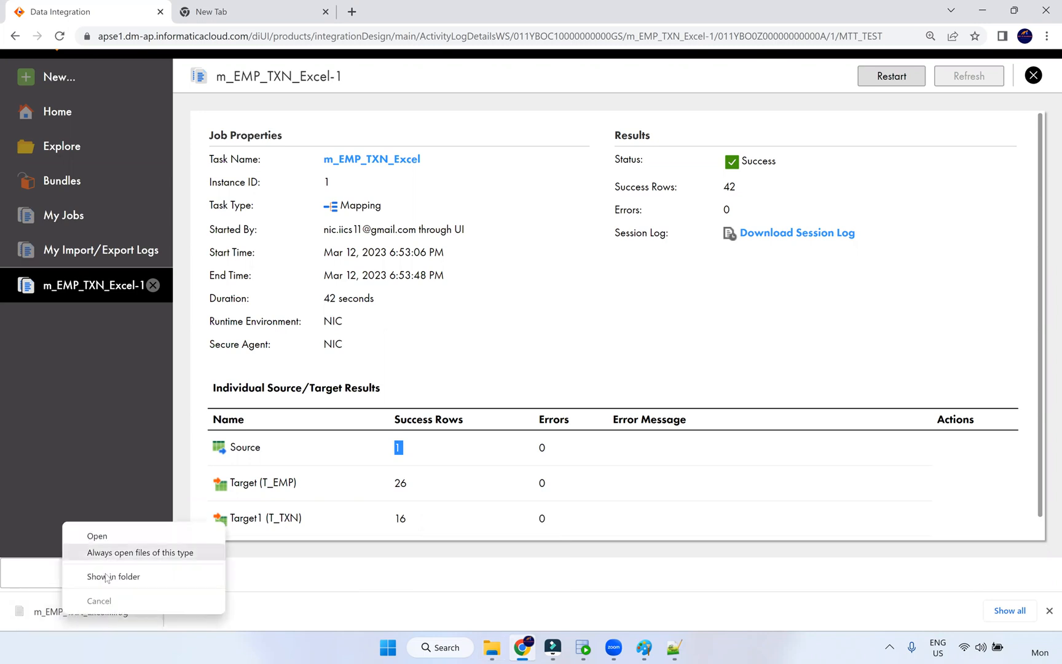
click(49, 613)
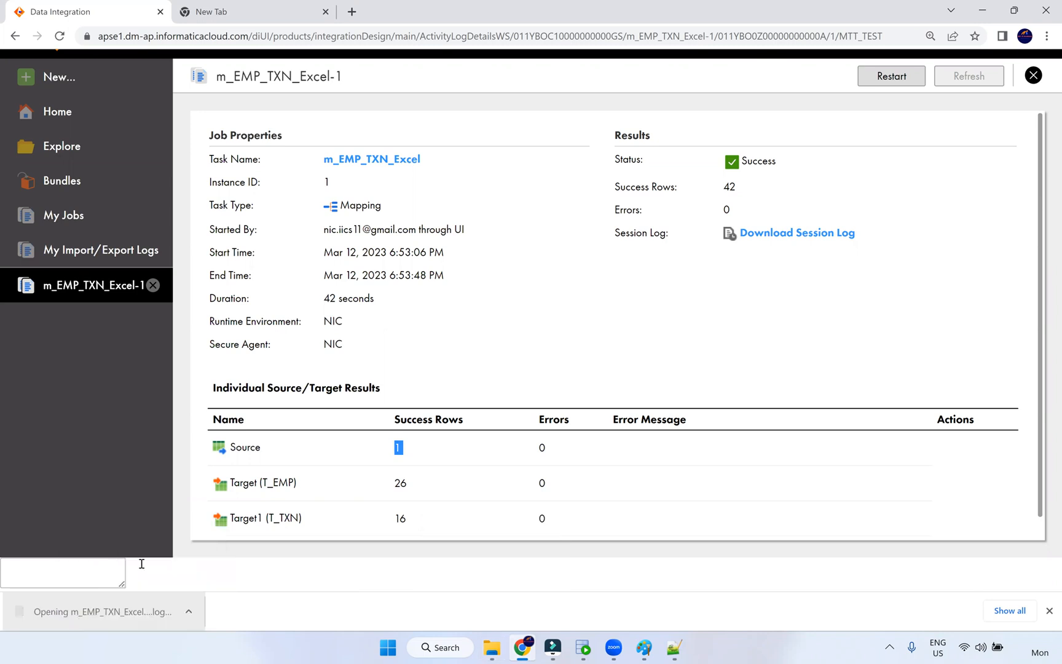
- Maximise the log and highlight the workflow import and Error Log DB Connection warnings
click(865, 178)
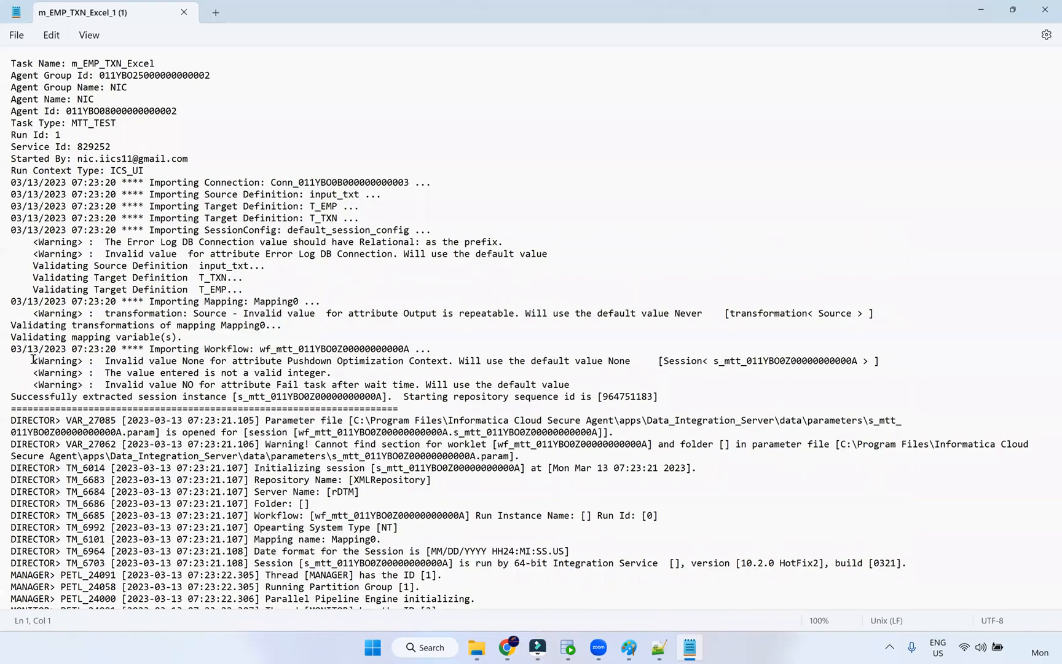
drag(27, 348, 660, 397)
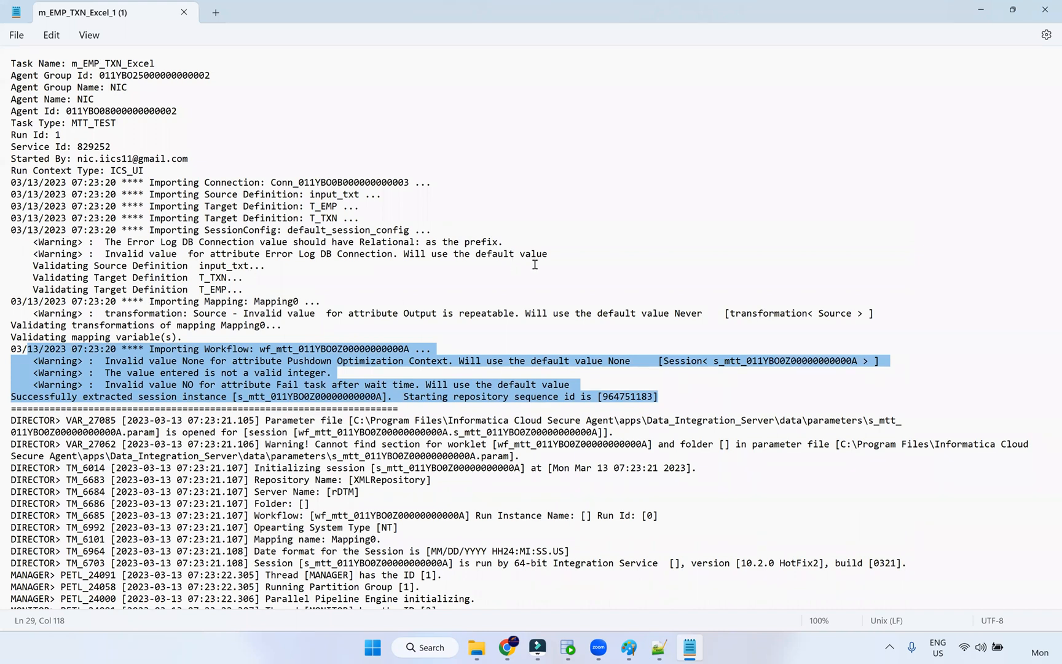
drag(22, 241, 563, 260)
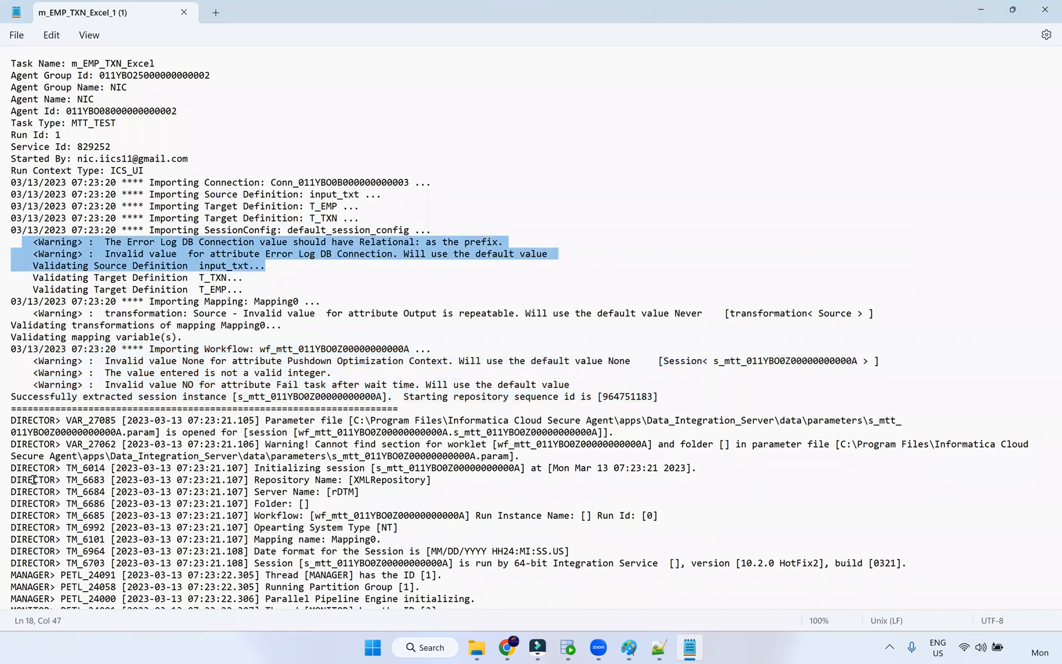
- Highlight the load summary's T_EMP inserted, requested and applied row counts
scroll(35, 453, down, 15)
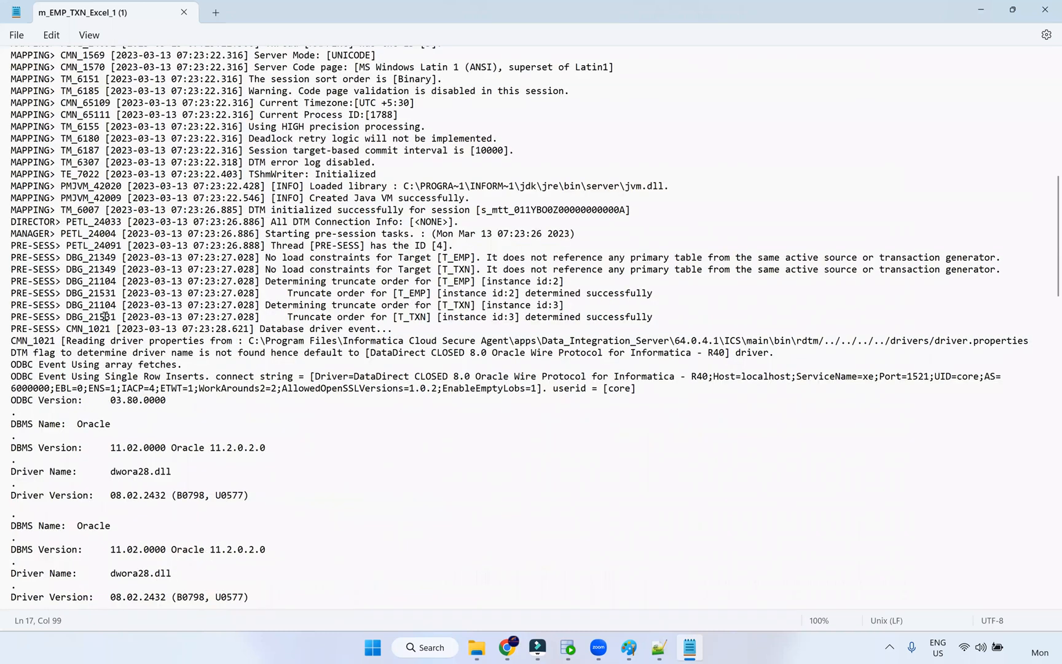
scroll(68, 298, down, 10)
drag(11, 355, 257, 373)
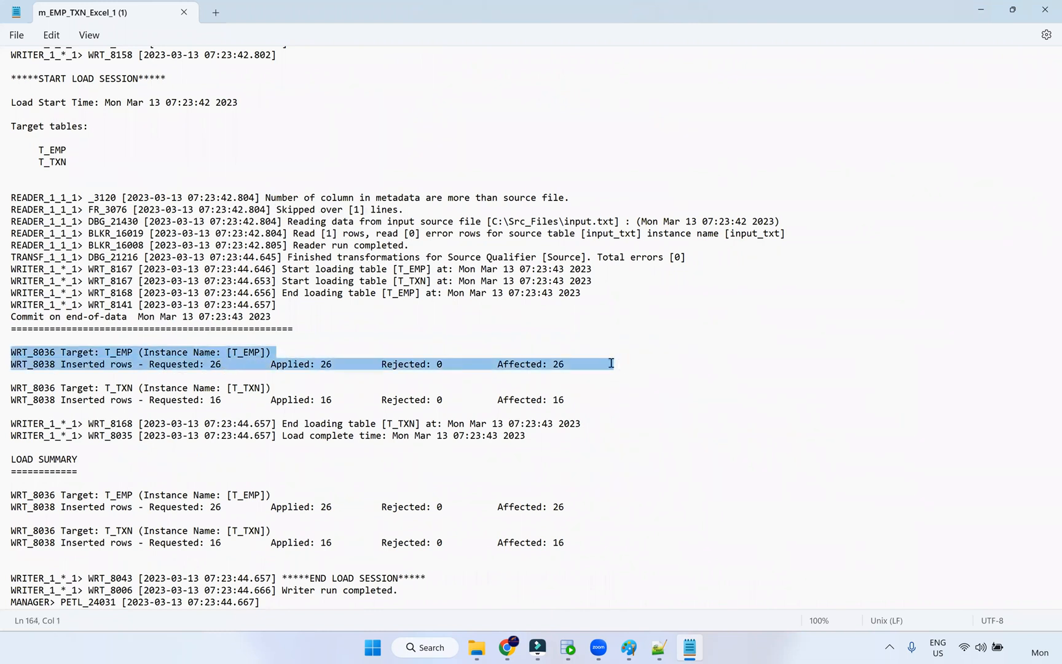
drag(122, 362, 609, 364)
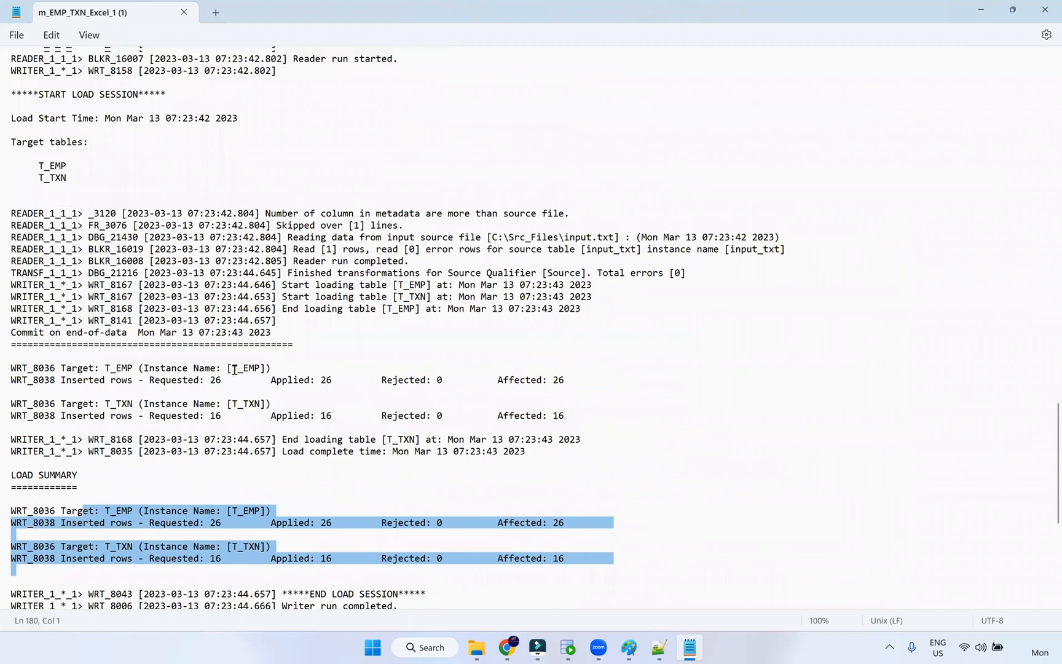
scroll(235, 369, up, 7)
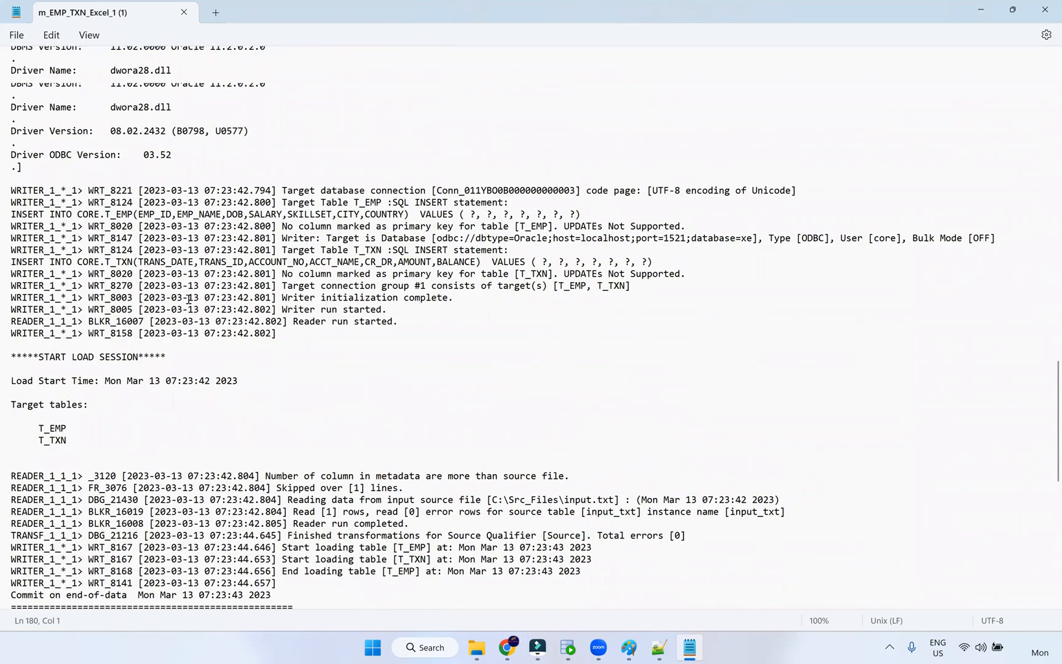
scroll(108, 300, up, 6)
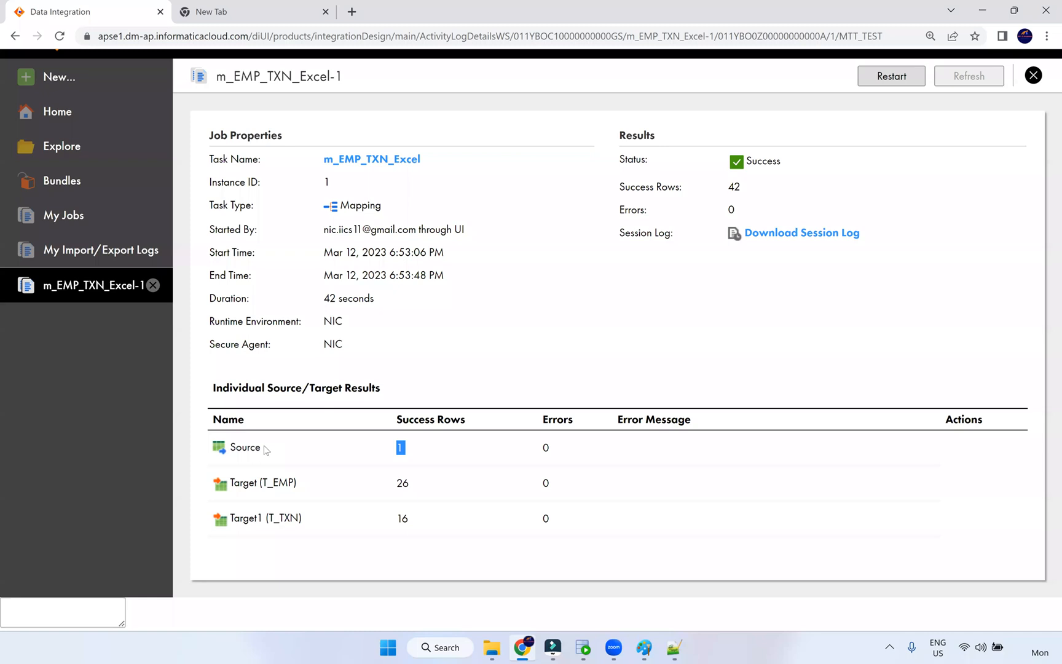
- Open and close the Archieve input file, then highlight the 16 rows loaded into T_TXN
click(491, 648)
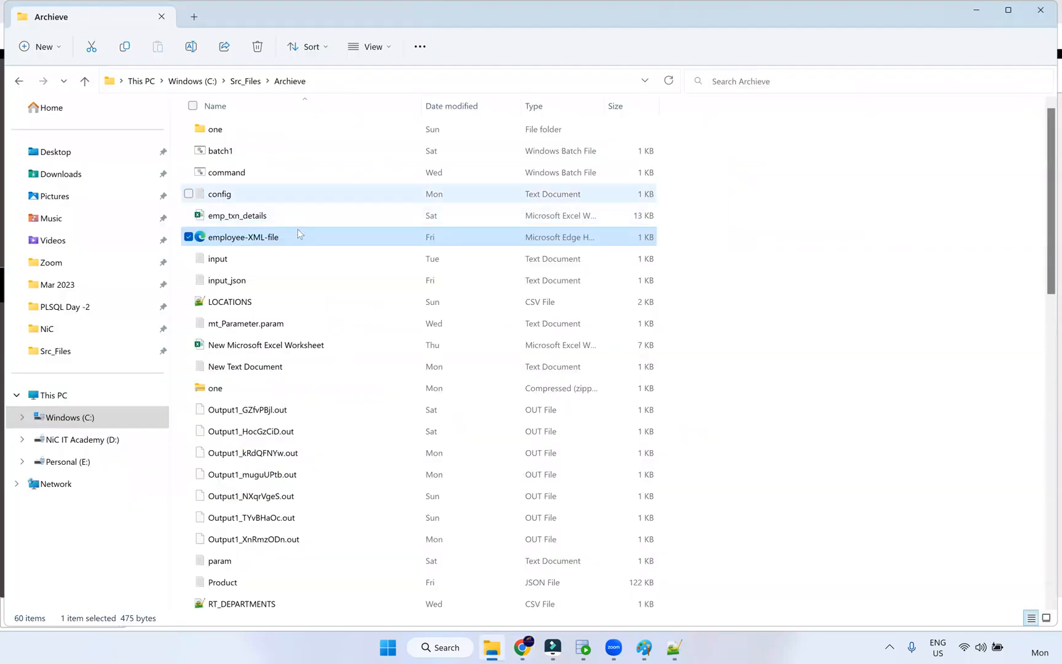
double_click(330, 257)
click(902, 181)
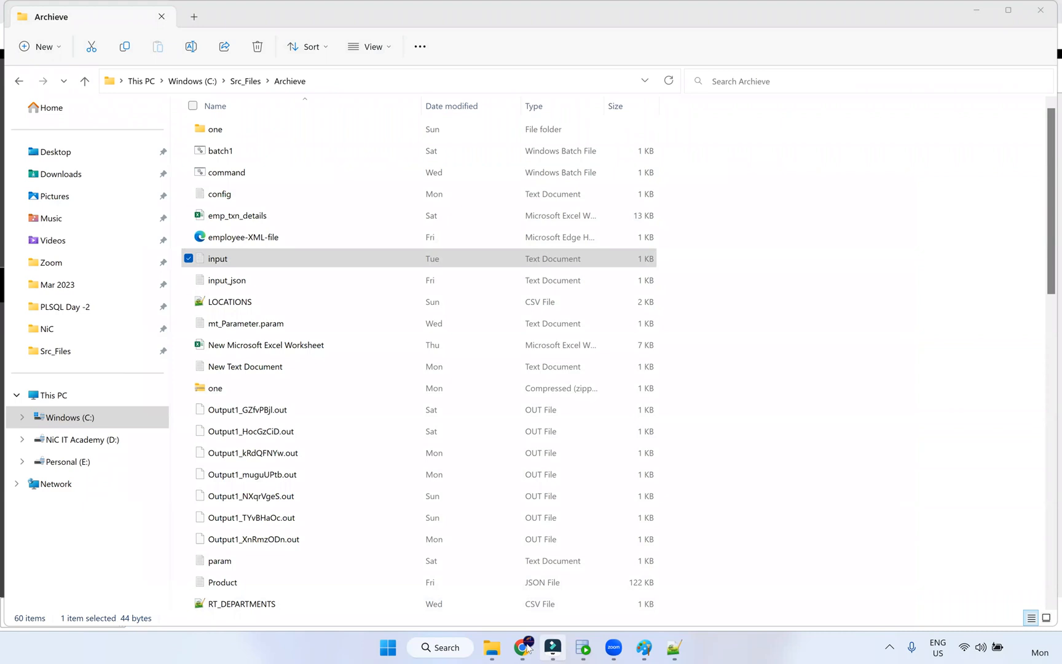
key(alt+Tab)
click(407, 481)
double_click(404, 519)
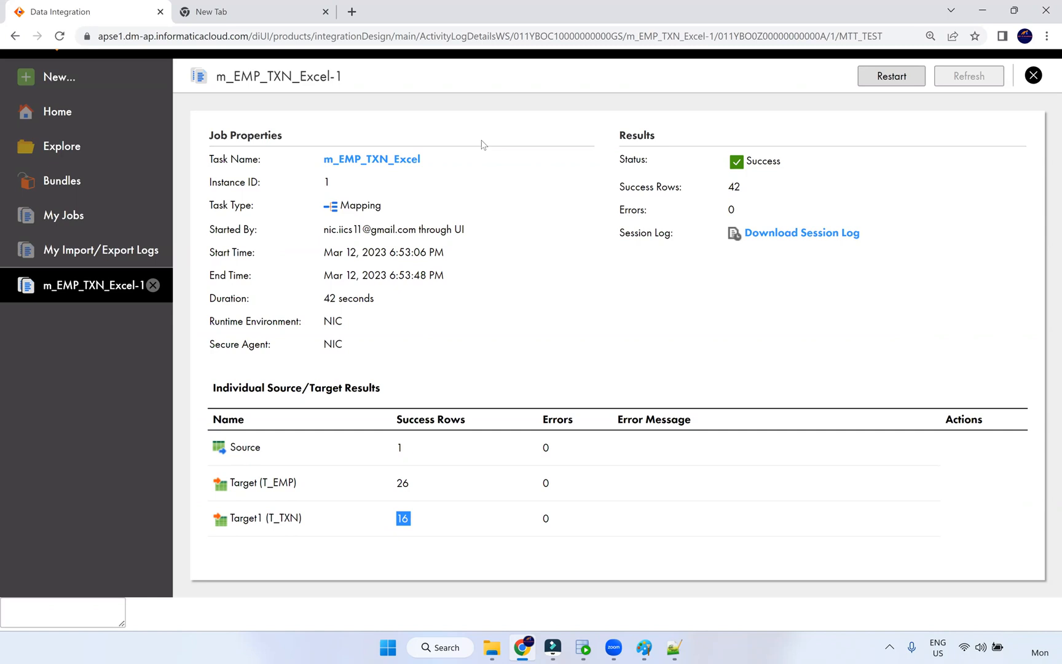
key(alt+Tab)
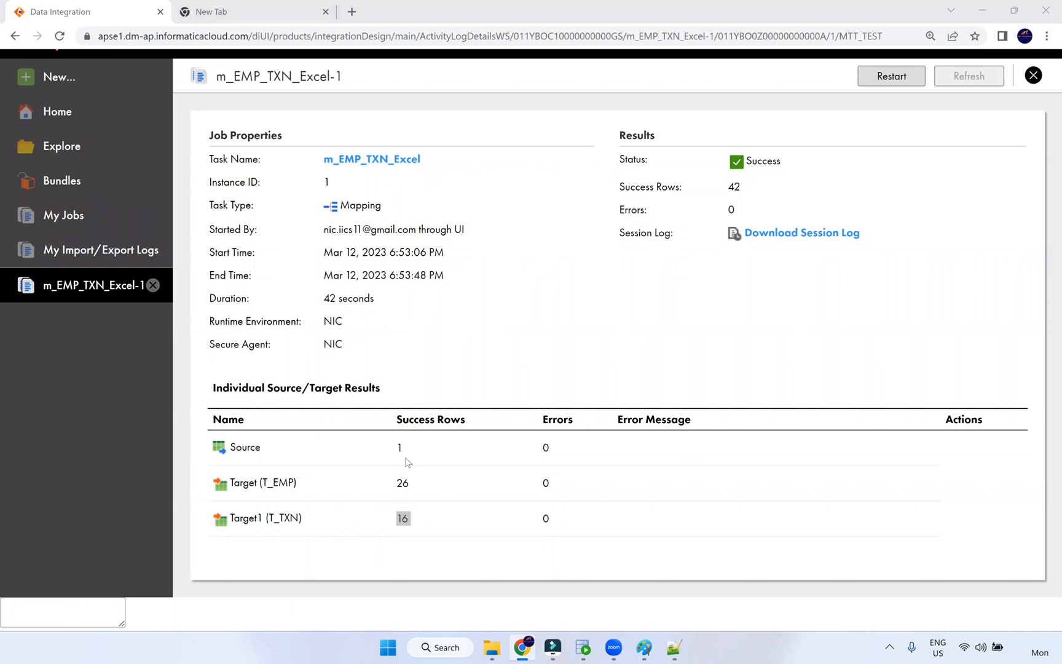
double_click(388, 484)
mouse_move(653, 641)
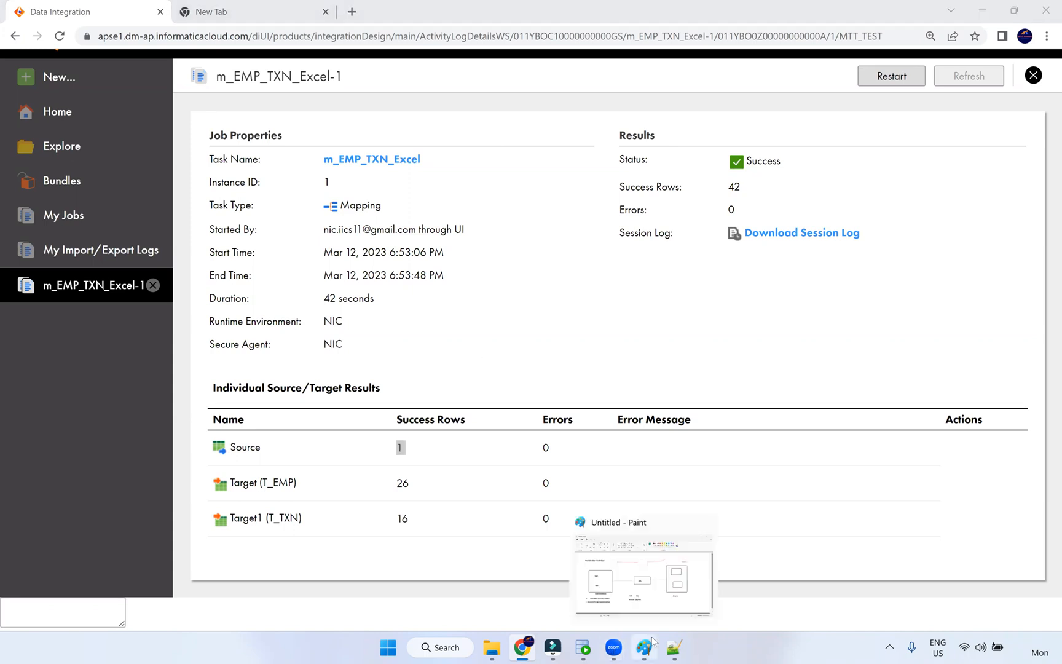
- Jot a green note and arrow beside TXN in the Excel workbook box, then return to results
click(654, 569)
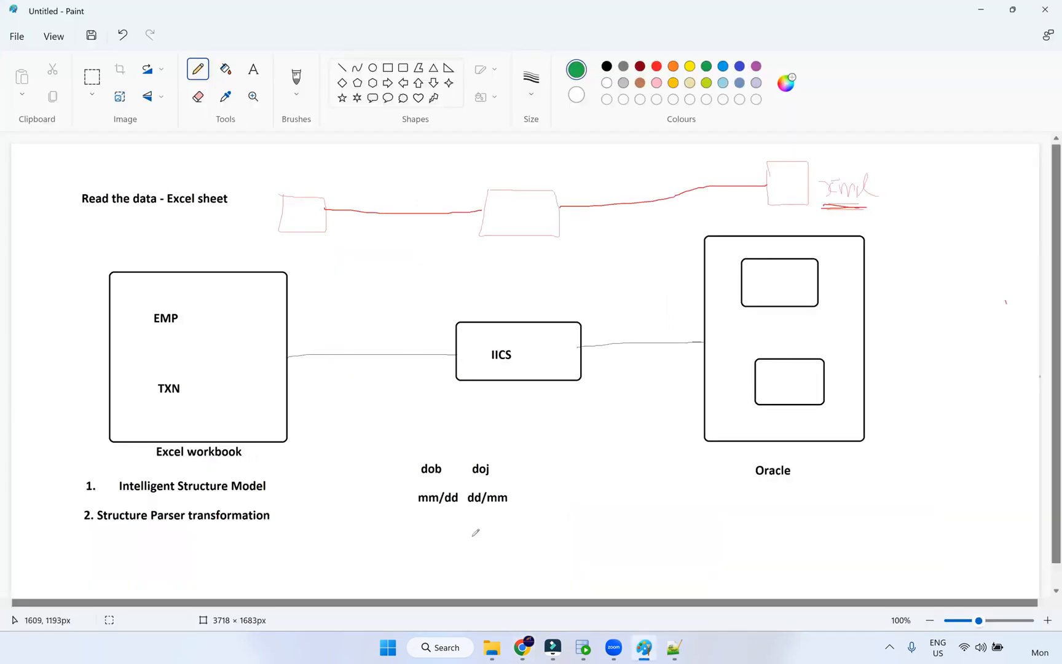
mouse_move(522, 649)
mouse_move(202, 387)
mouse_down()
mouse_move(265, 399)
mouse_move(354, 393)
mouse_move(341, 410)
mouse_up()
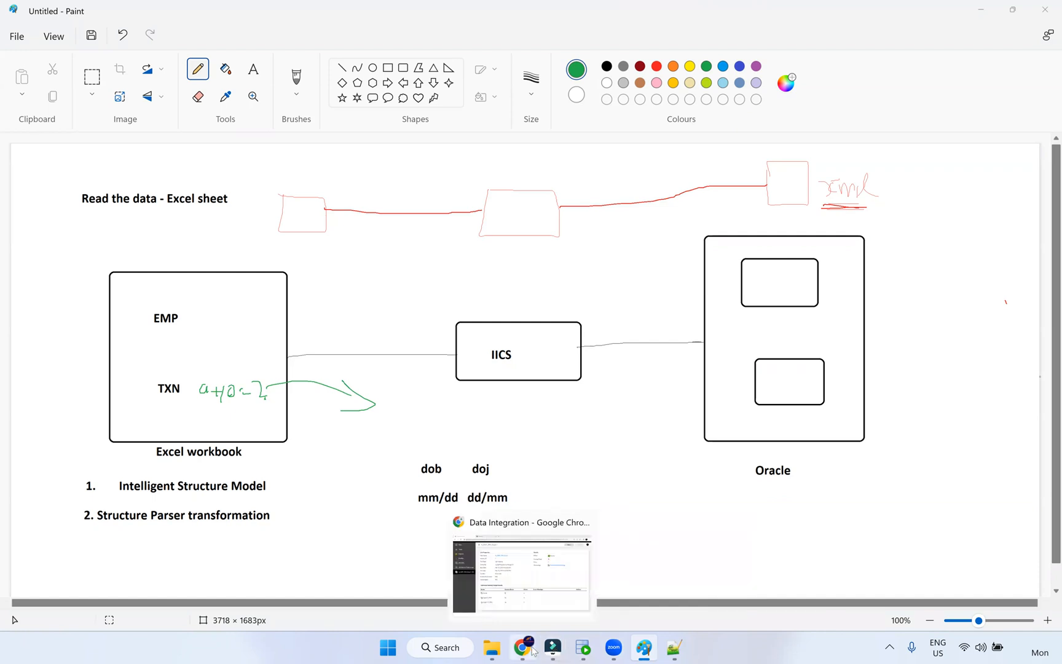
click(532, 649)
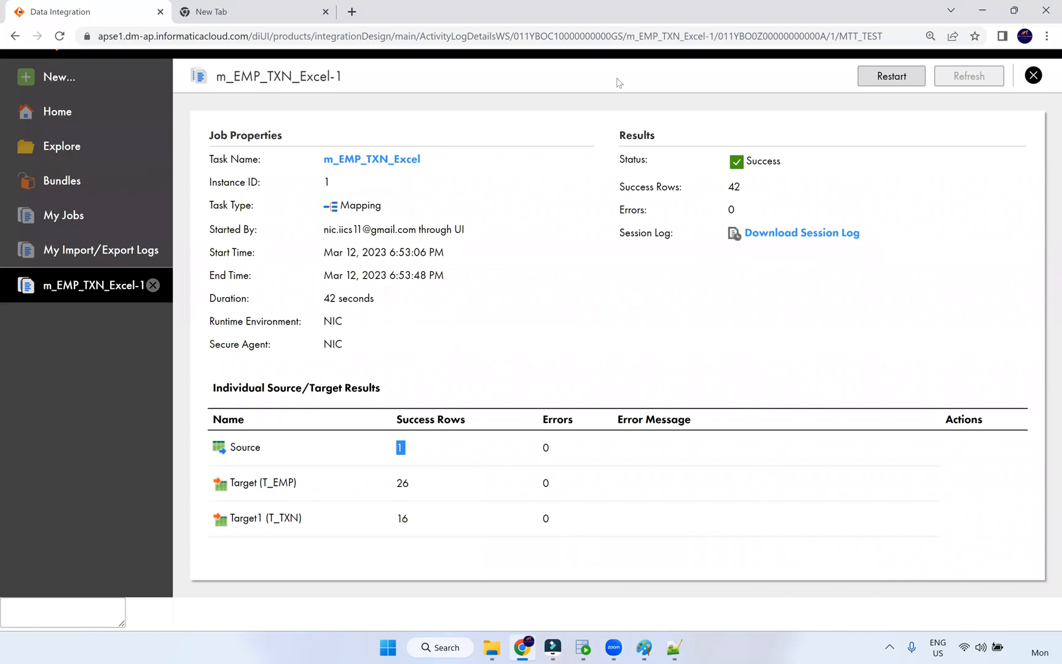
- Close the m_EMP_TXN_Excel-1 job details tab and go to Home, showing 21 assets
key(alt+Tab)
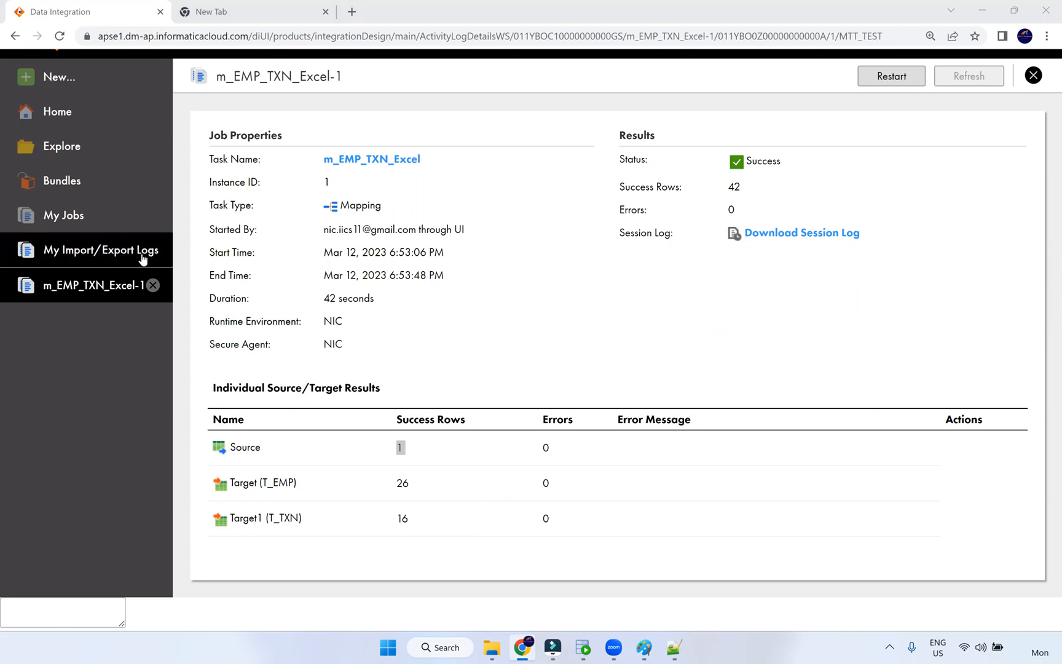
click(153, 285)
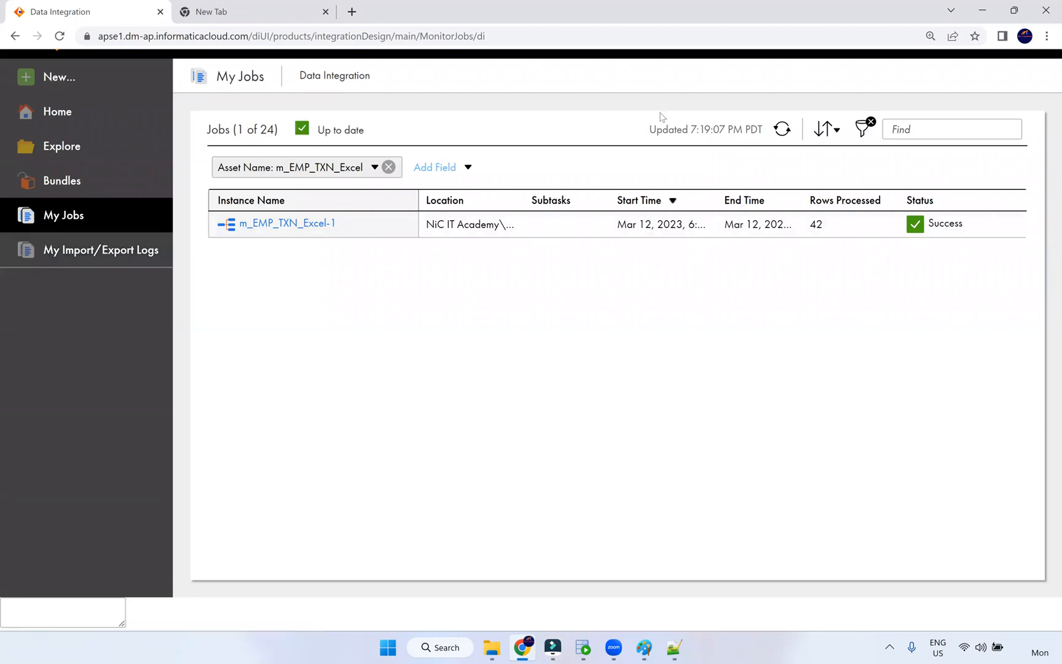
click(87, 119)
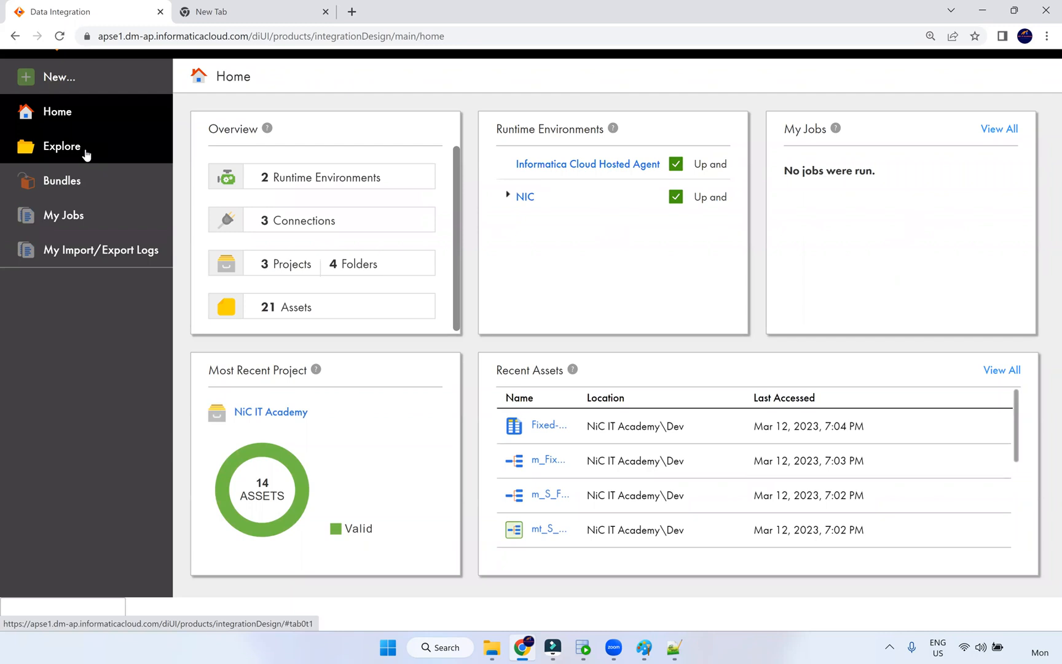
- Open m_Fixed_Width_Customer and show its Source settings in an enlarged properties panel
click(549, 461)
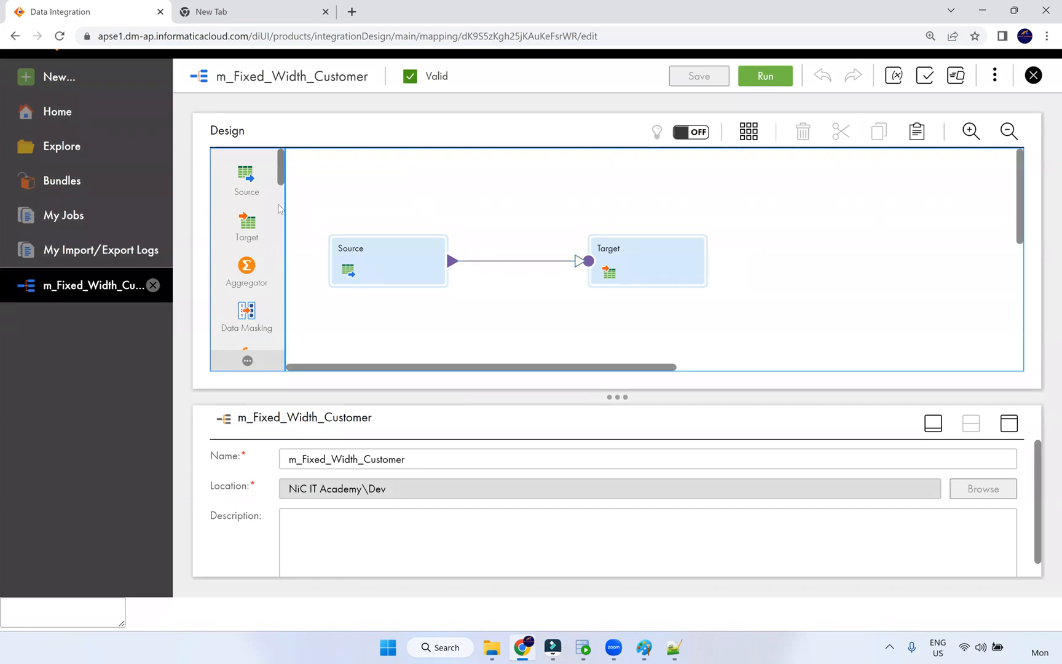
click(382, 269)
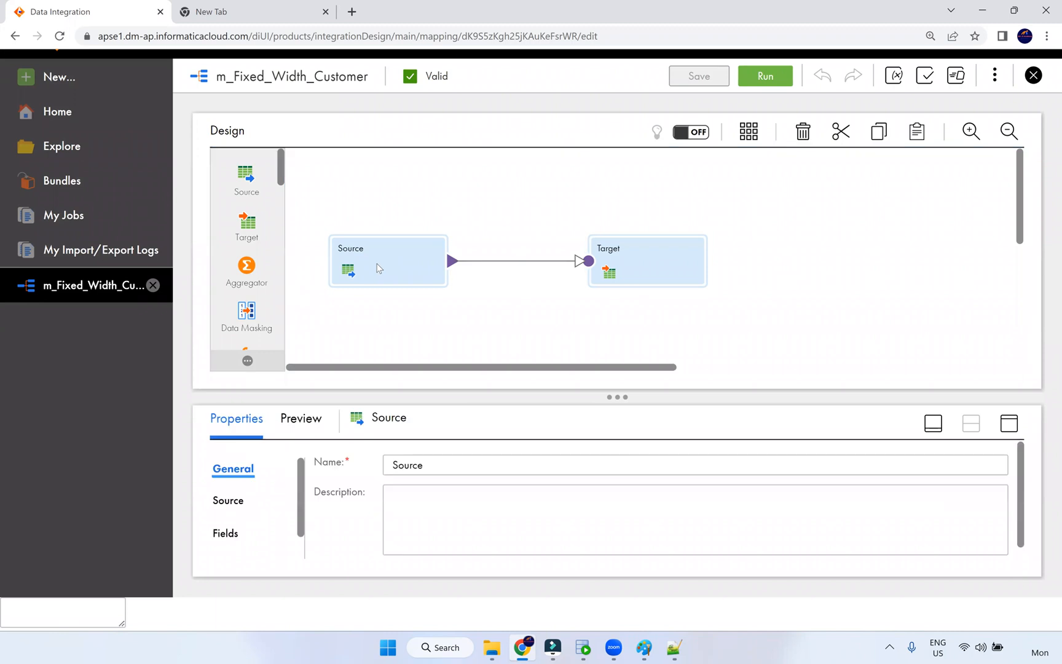
click(1003, 424)
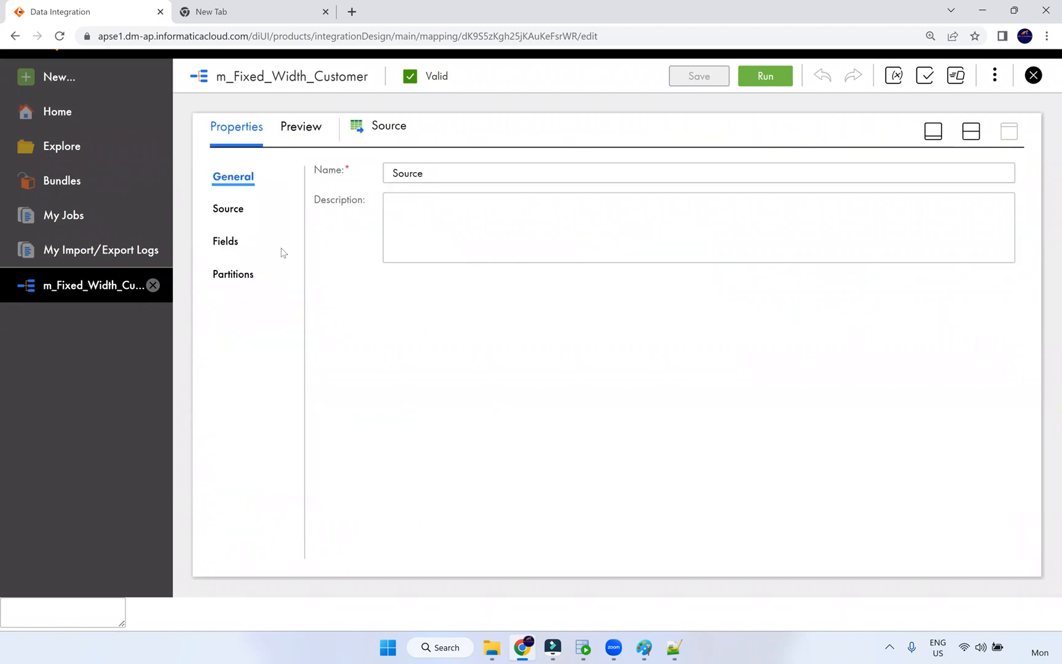
click(240, 211)
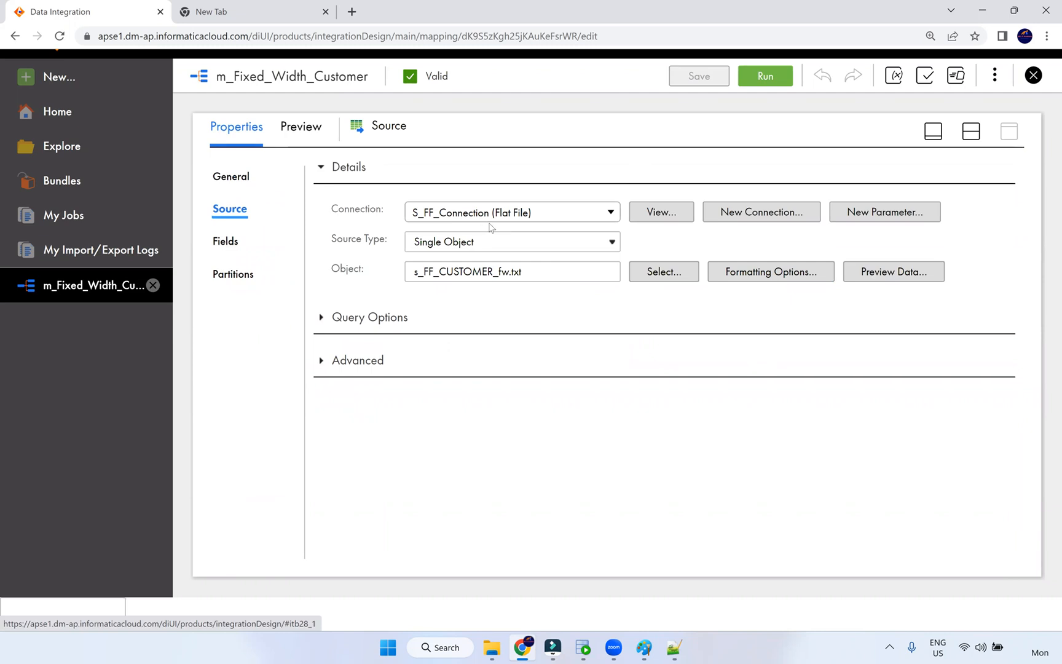
- View S_FF_Connection, noting directory C:\Src_Files and date format MM-dd-yyyy, then close it
click(675, 213)
click(666, 219)
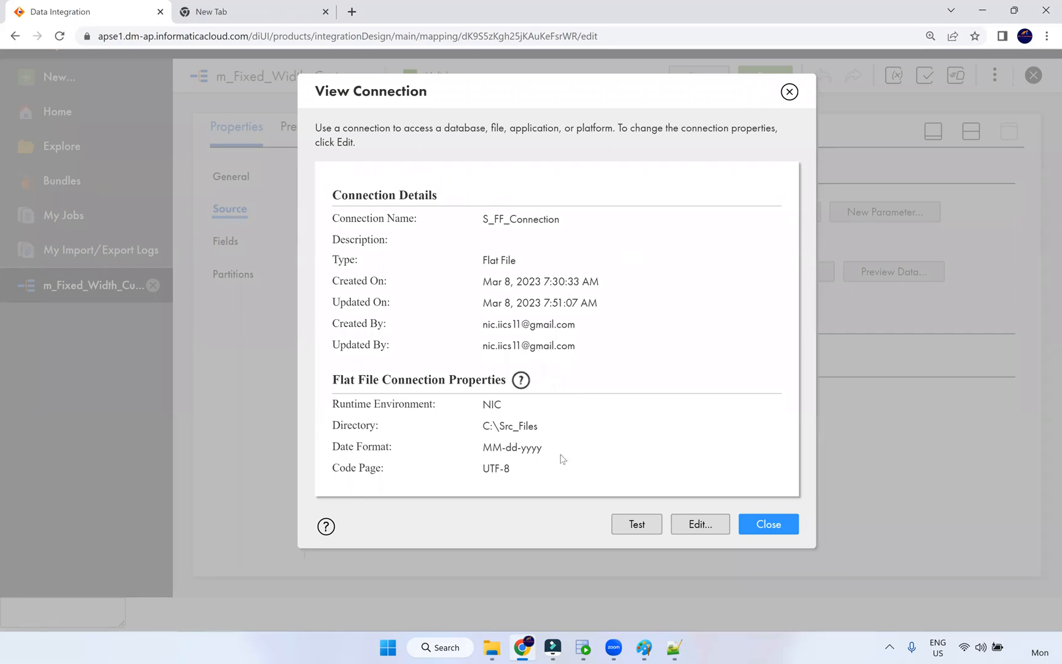
triple_click(467, 456)
triple_click(490, 427)
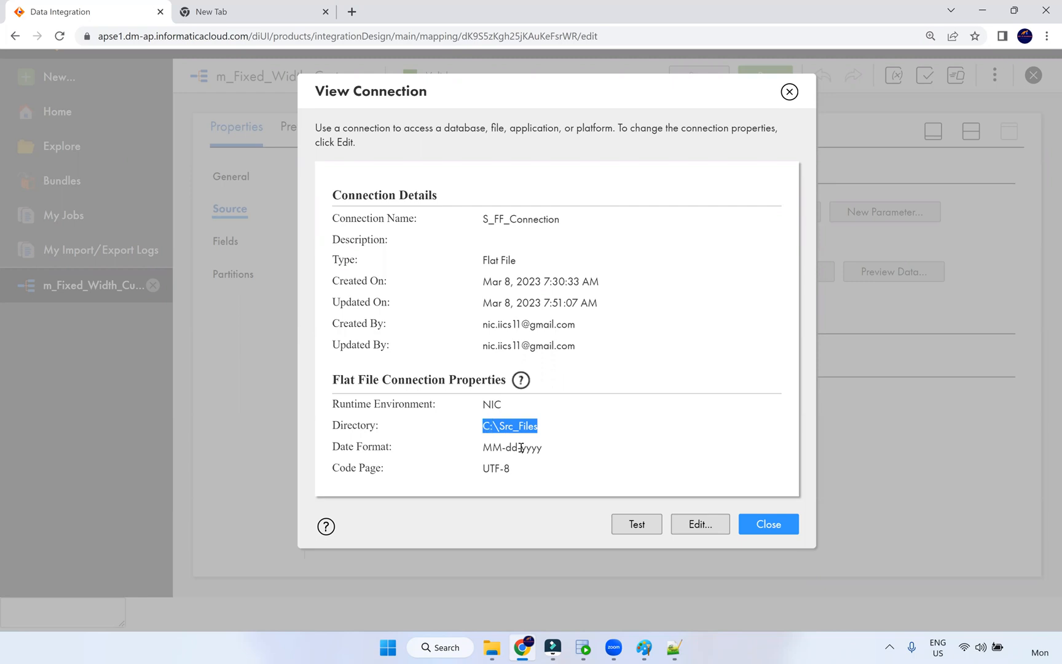
click(769, 524)
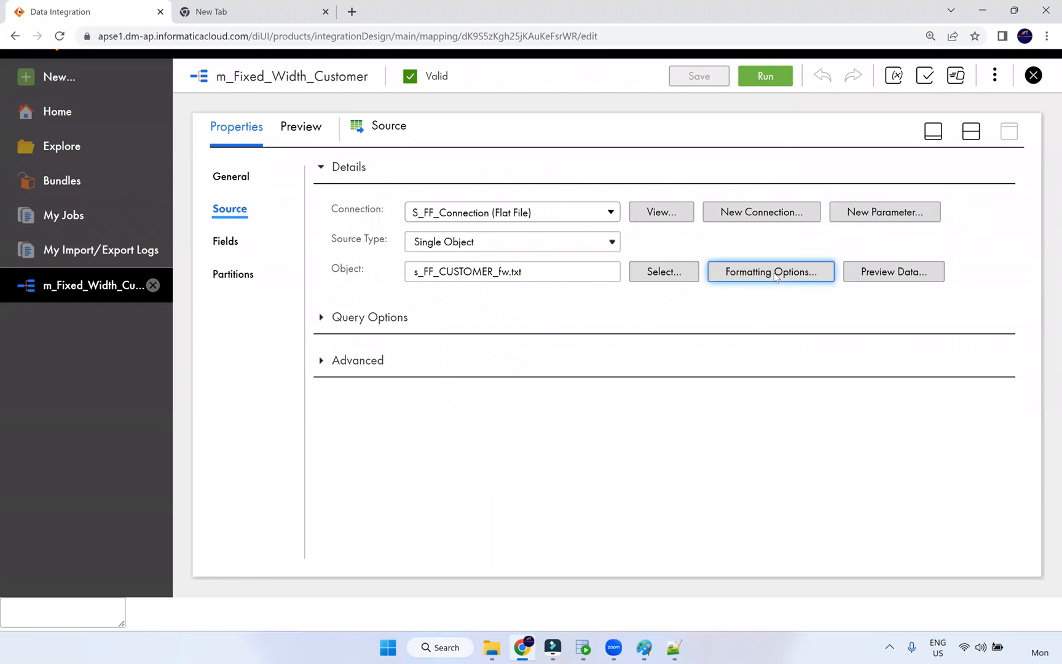
click(803, 275)
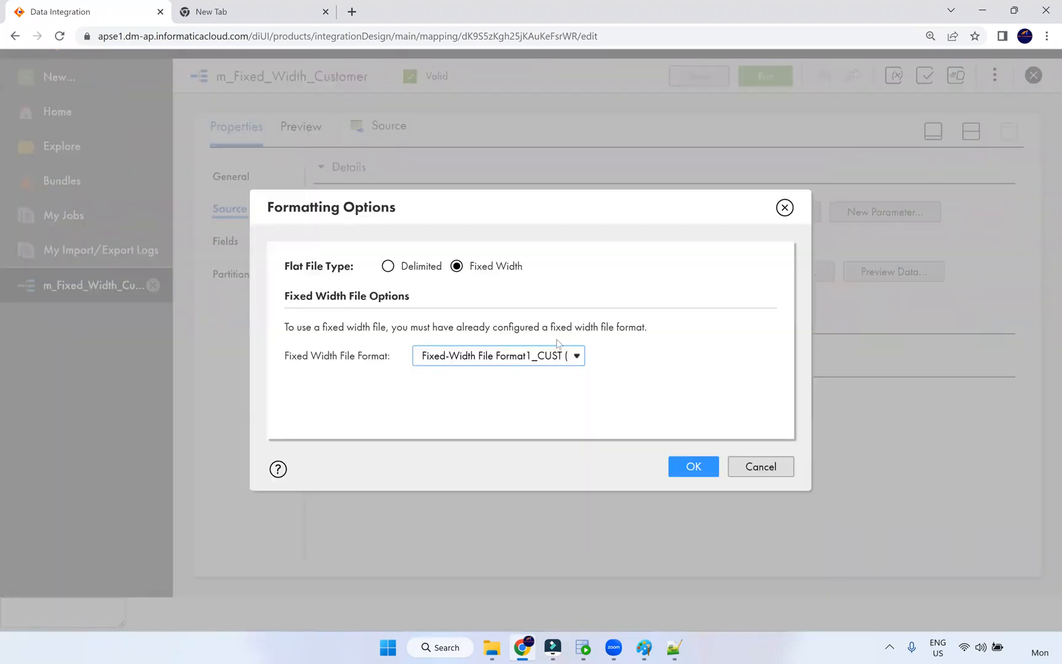
- Leave the fixed-width formatting options unchanged and preview the source file's data
click(762, 467)
click(886, 280)
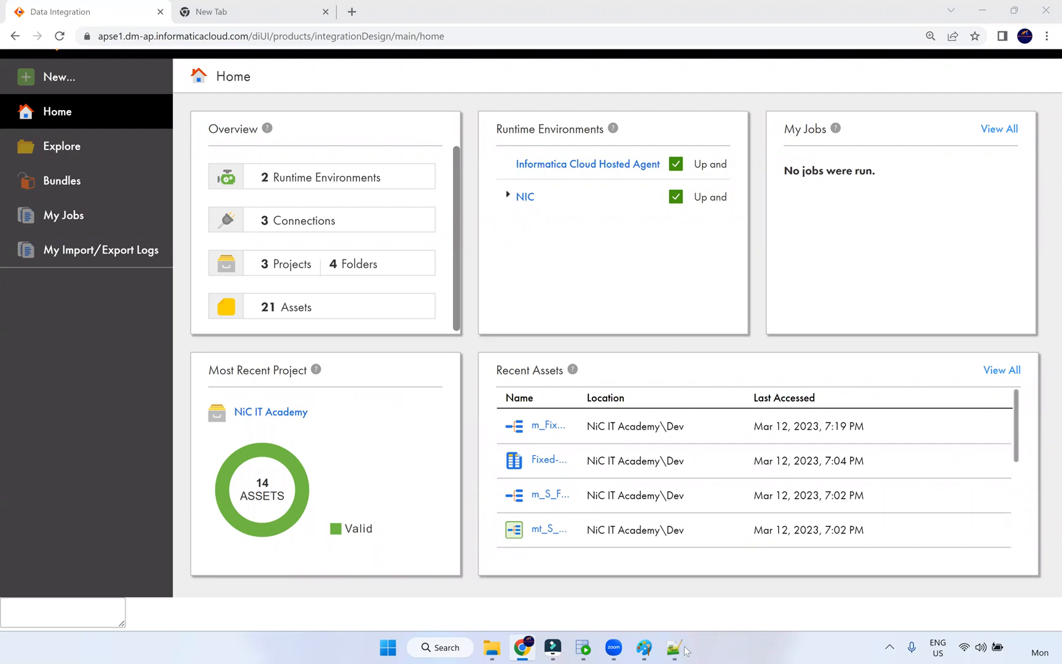
- In Paint, write 'dept' in green between EMP and TXN, add arrows from EMP to it, and underline EMP
click(644, 648)
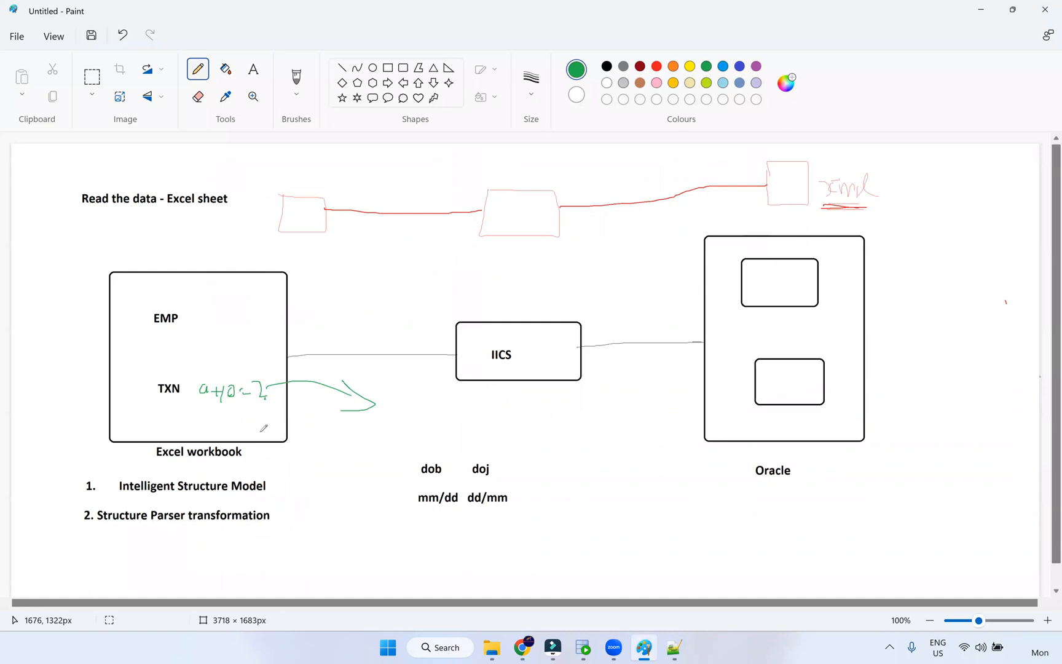
mouse_move(167, 349)
mouse_down()
mouse_move(197, 375)
mouse_move(195, 364)
mouse_move(207, 357)
mouse_move(215, 369)
mouse_move(217, 356)
mouse_up()
drag(180, 323, 221, 335)
drag(194, 346, 220, 349)
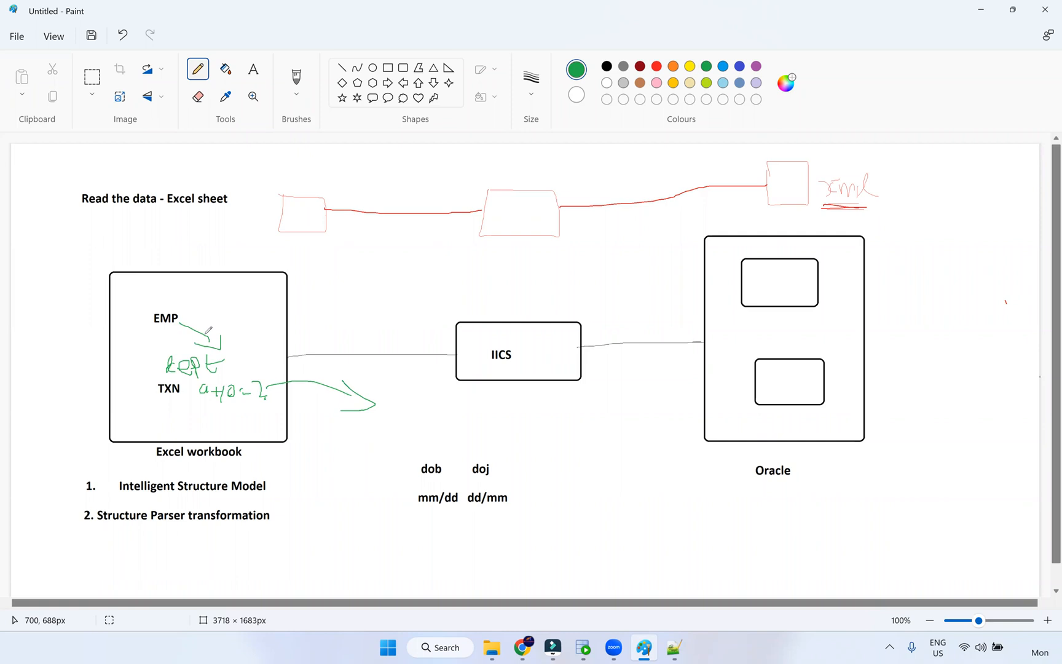
drag(145, 326, 179, 329)
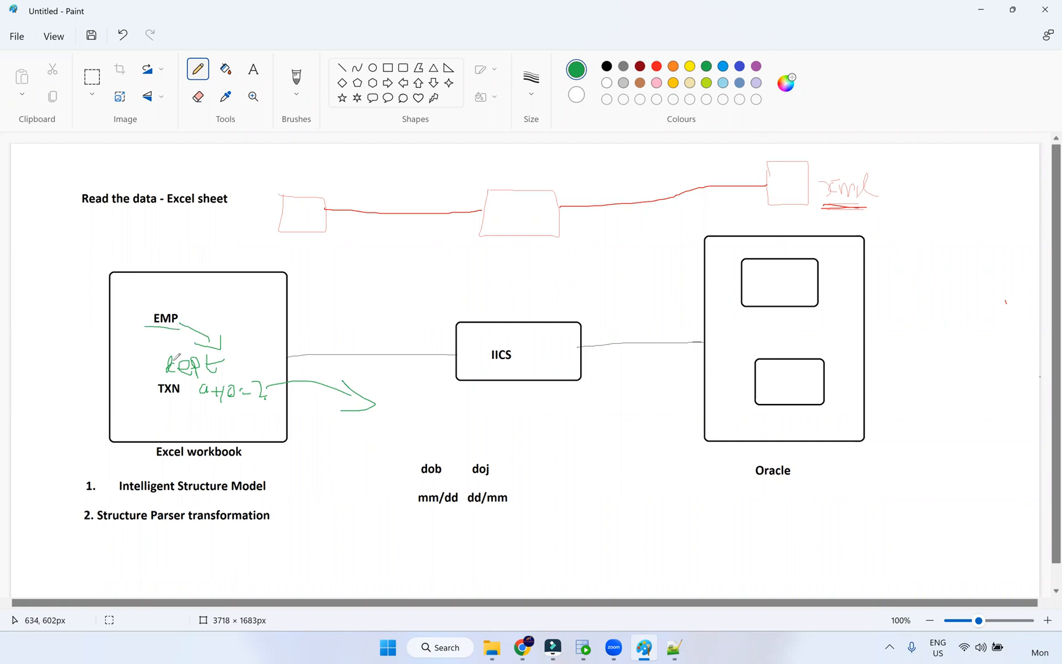
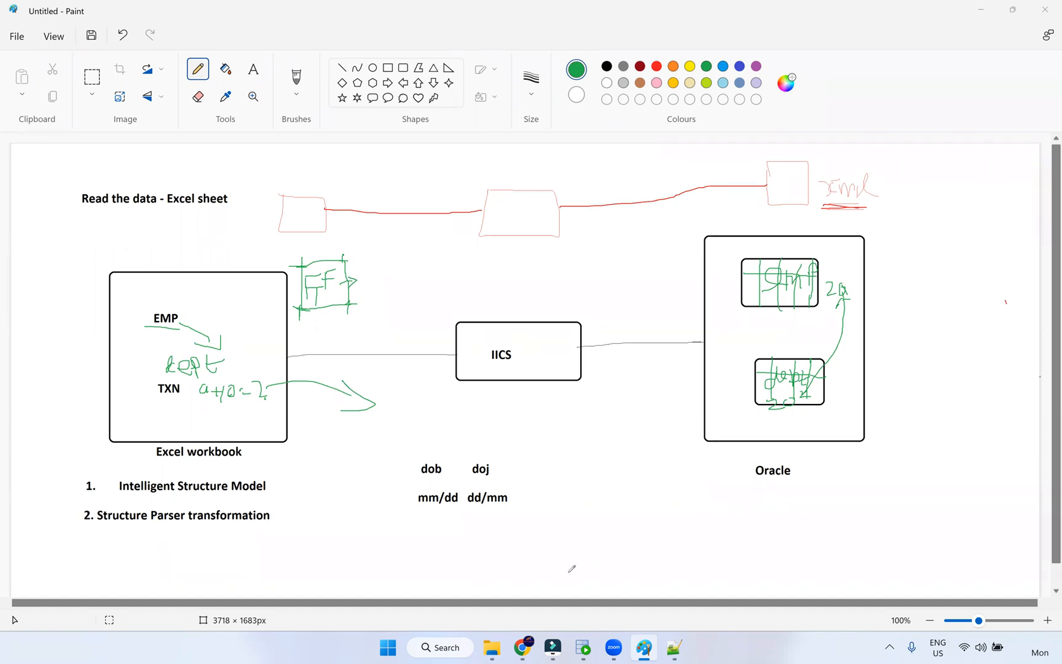
- Leave the finished Excel-to-IICS-to-Oracle Paint sketch for the Data Integration home page in Chrome
click(522, 647)
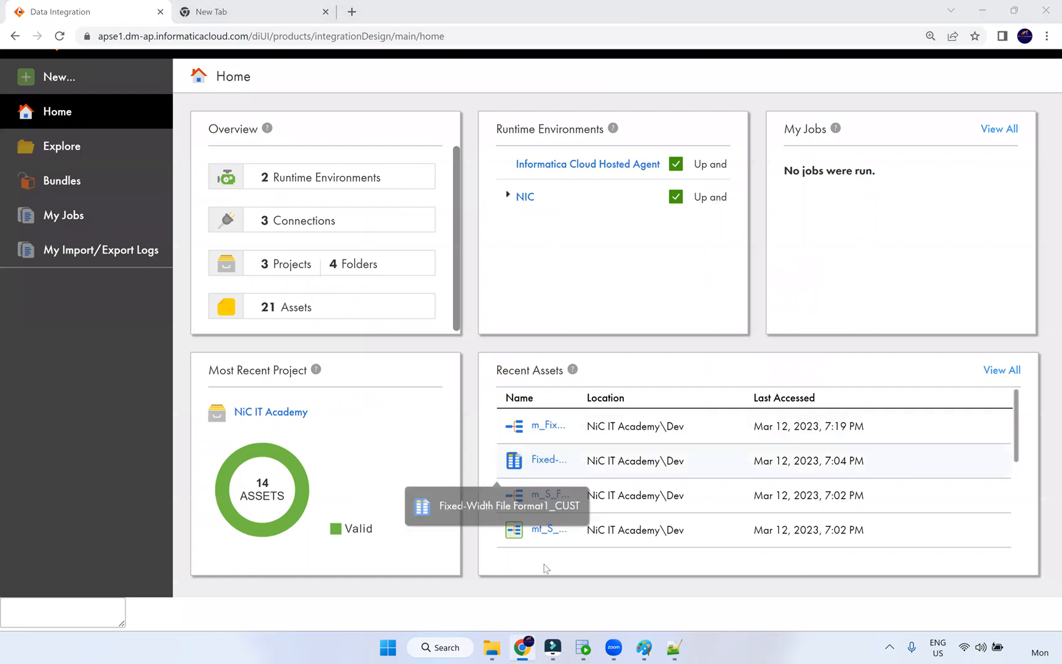
- Open emp_txn_excel from the Dev folder in edit mode with Relational Output docked
click(59, 151)
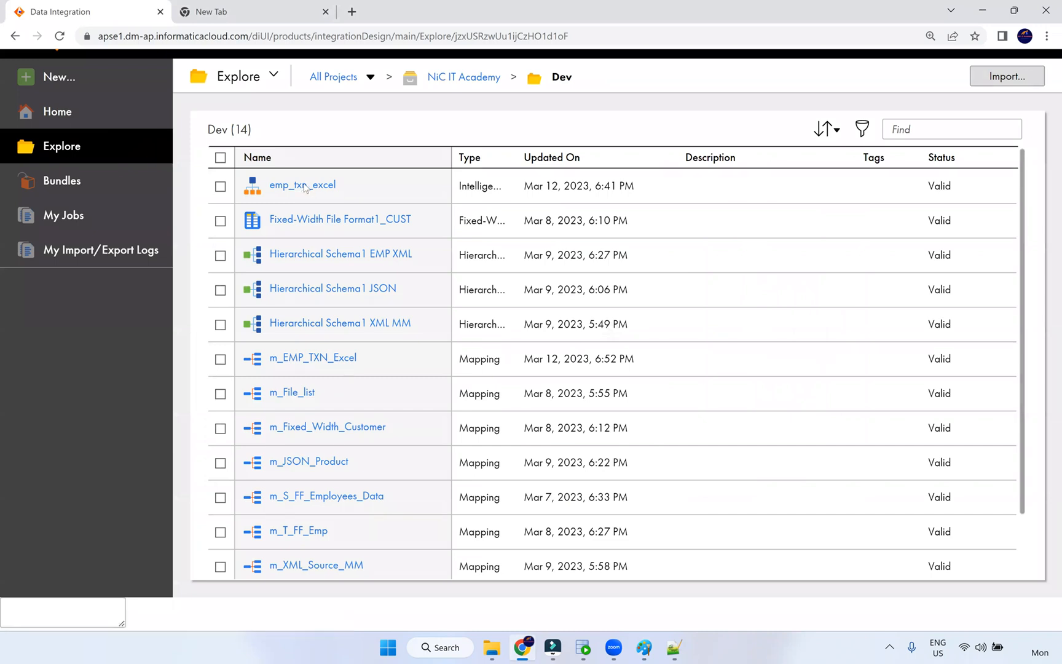
click(306, 187)
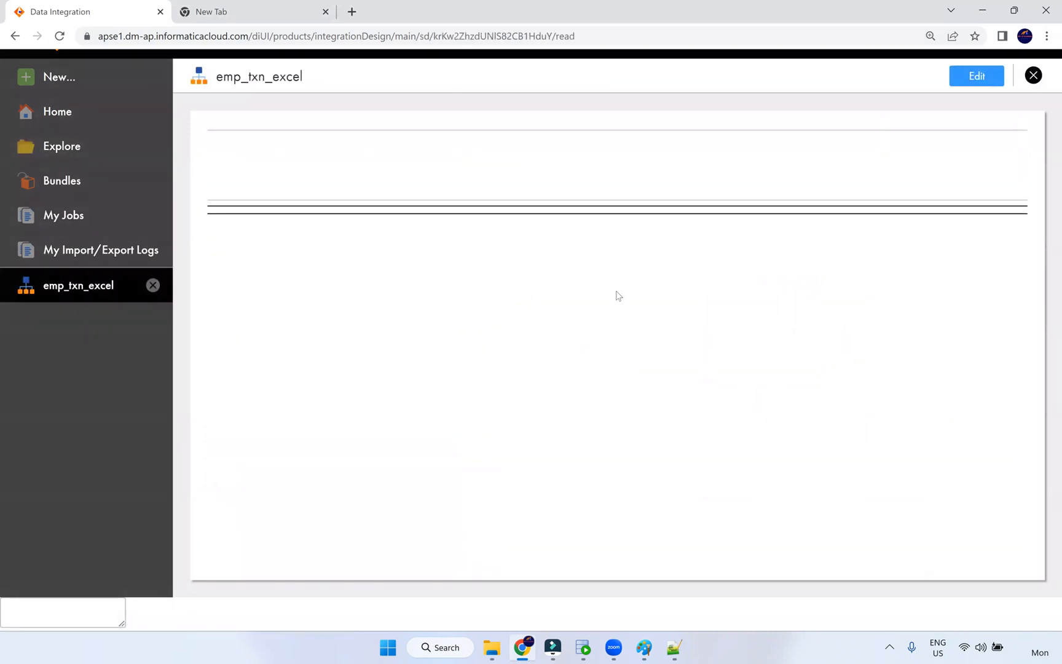
click(960, 73)
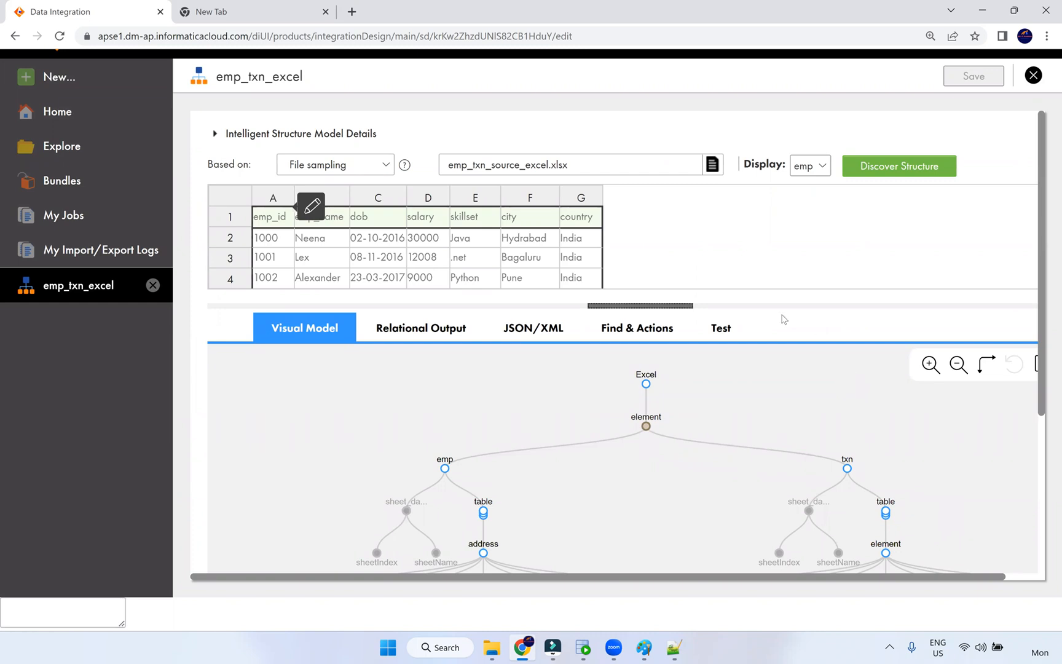
click(453, 329)
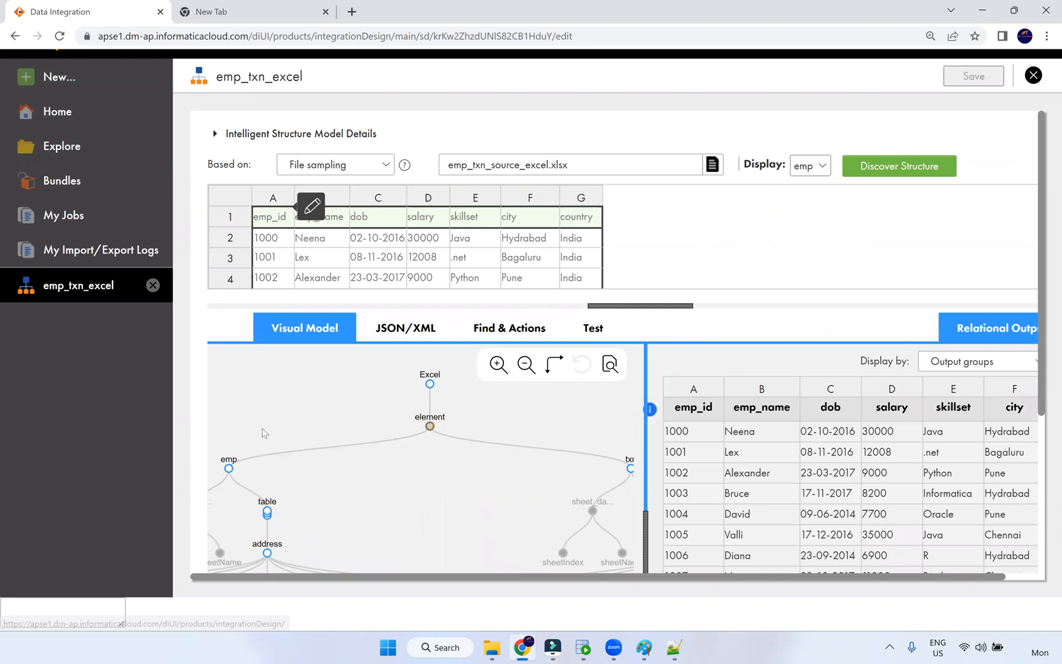
- Highlight the dob and skillset fields, then dock the XML output beside the model
click(745, 499)
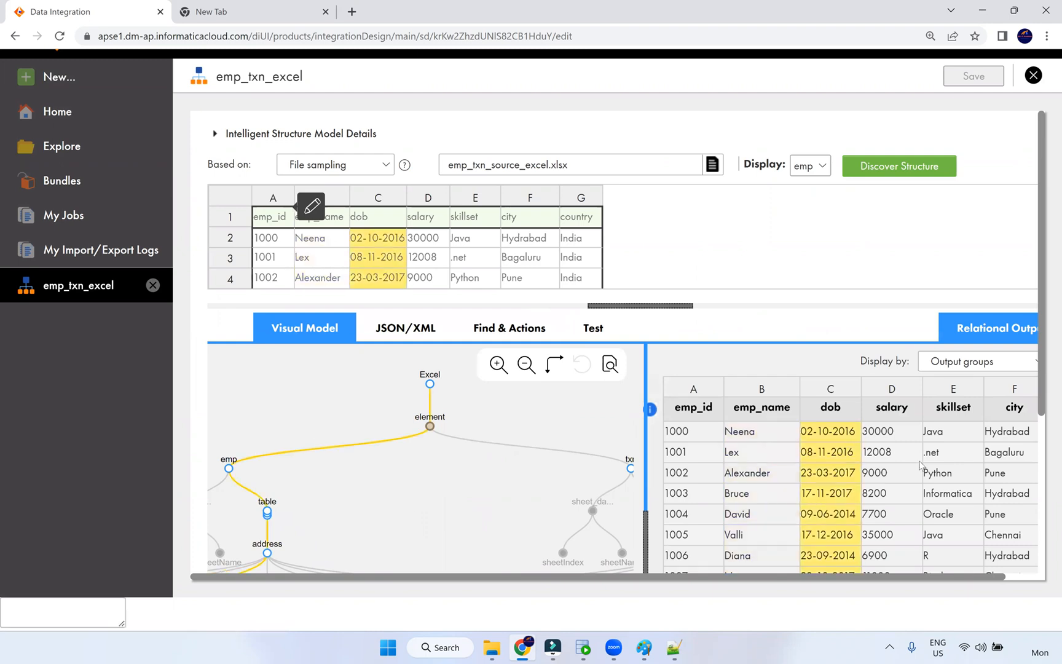
click(939, 471)
scroll(957, 517, down, 3)
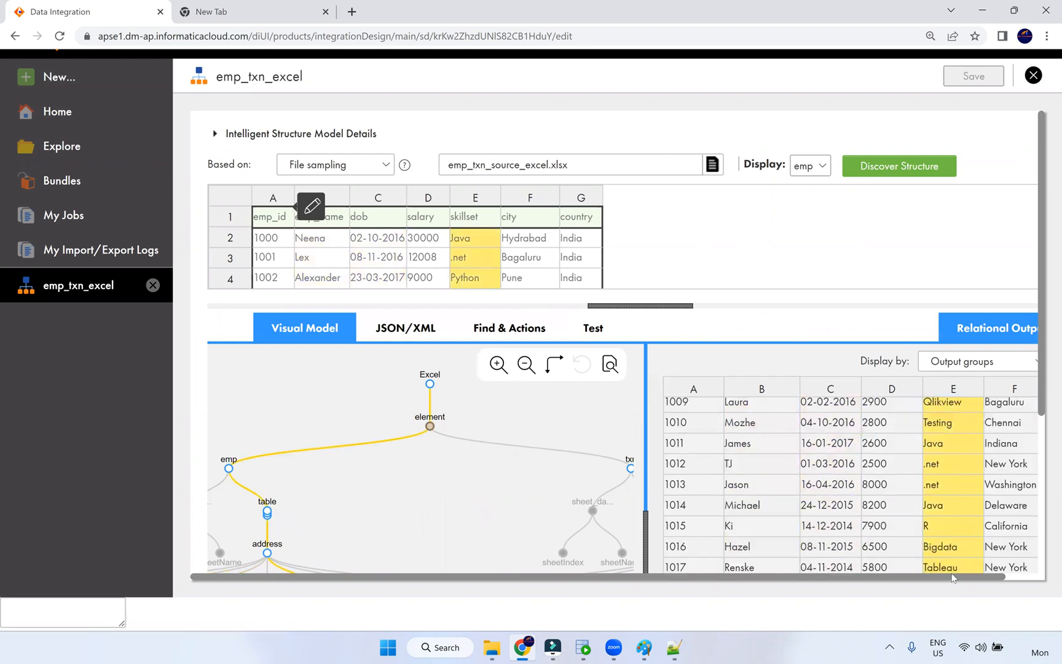
drag(997, 577, 1031, 578)
scroll(936, 490, up, 3)
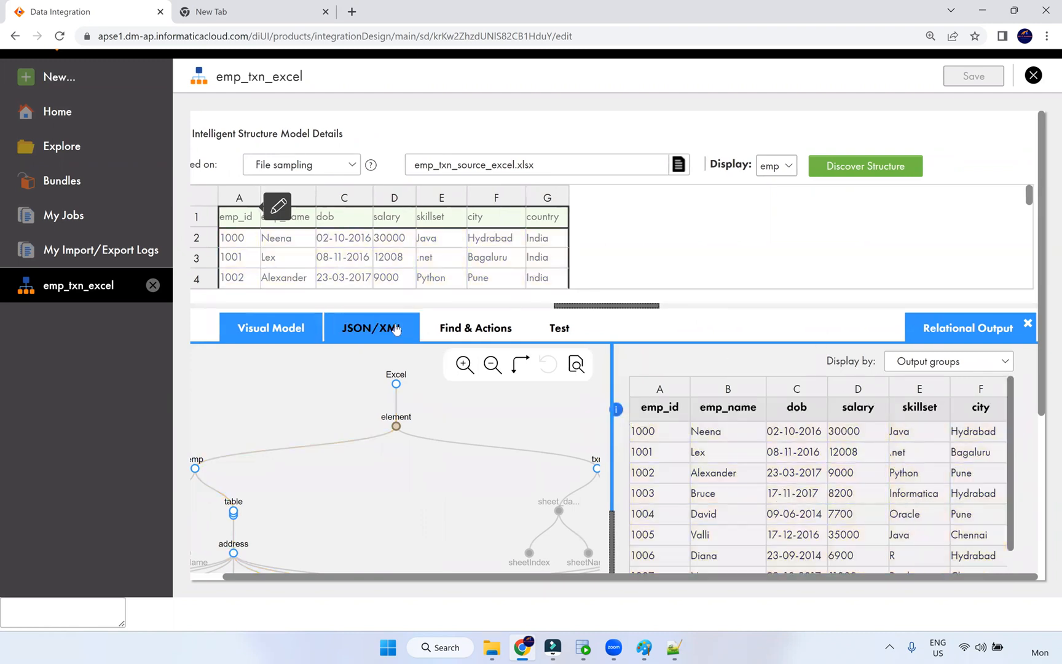
click(376, 329)
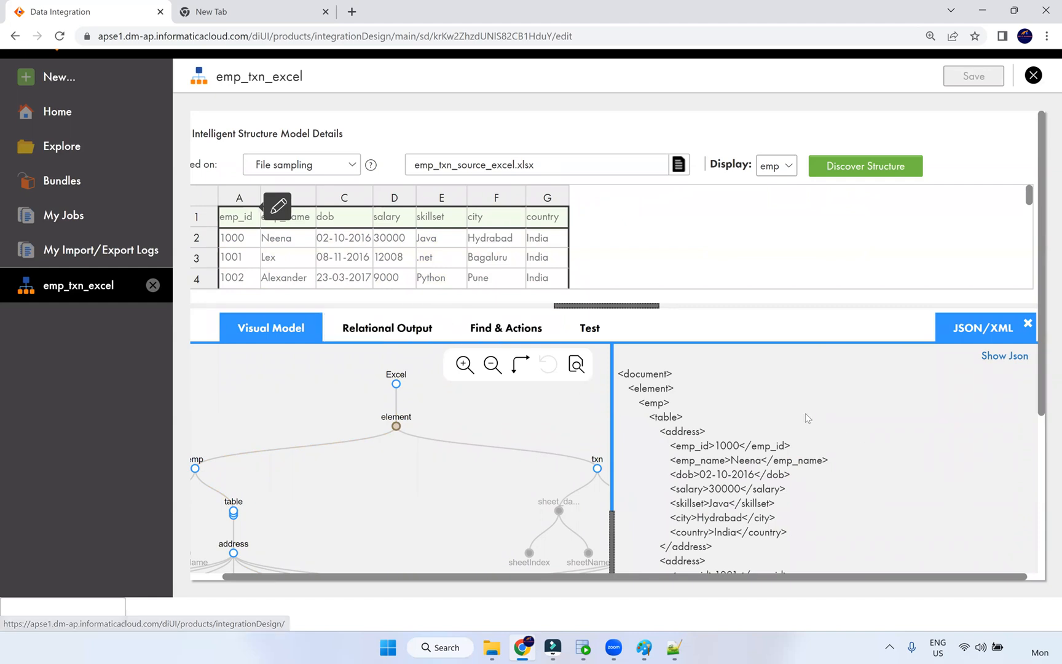
- Scroll through the XML output and mark the record for employee 1010
scroll(731, 436, down, 5)
scroll(732, 459, down, 15)
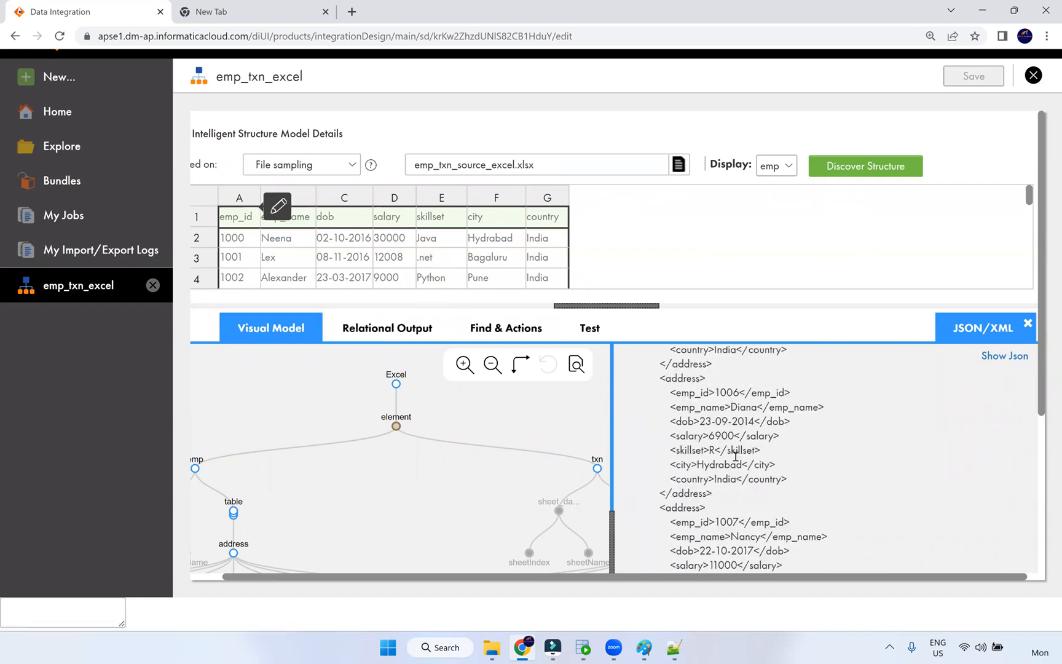
scroll(730, 443, down, 5)
scroll(710, 455, up, 8)
scroll(711, 457, down, 2)
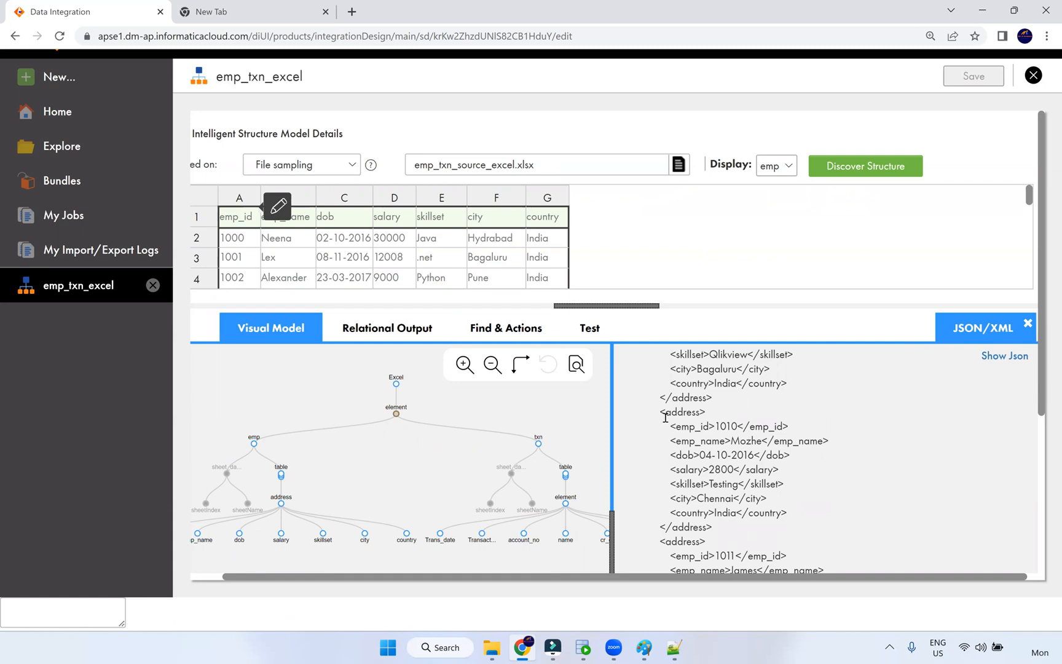
drag(664, 411, 783, 543)
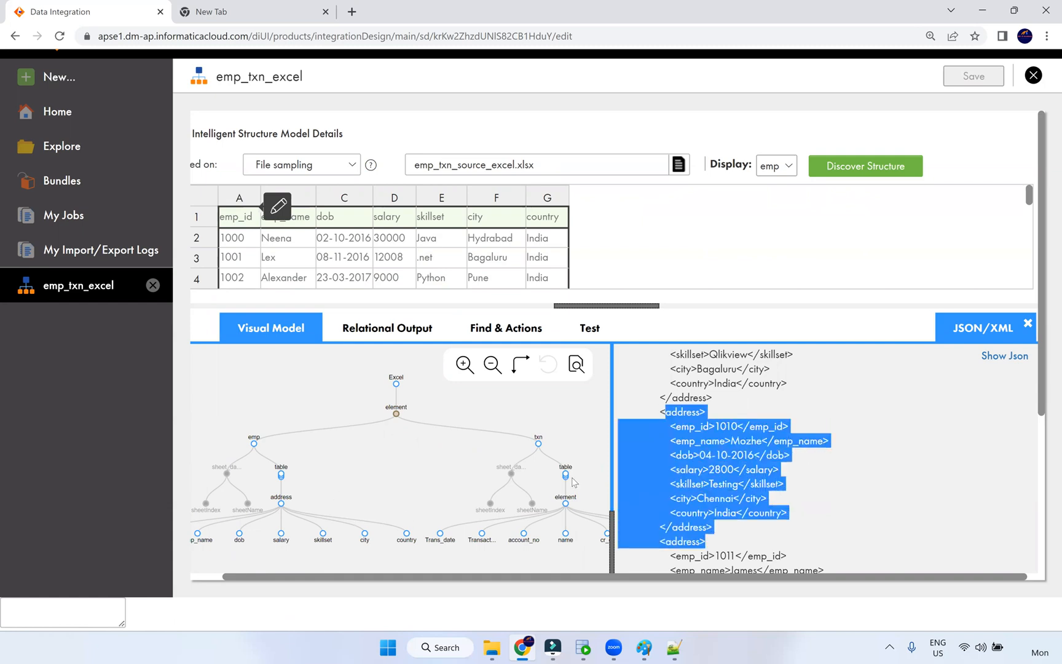
- Switch the sample data to the txn sheet and re-dock the XML output panel
click(687, 454)
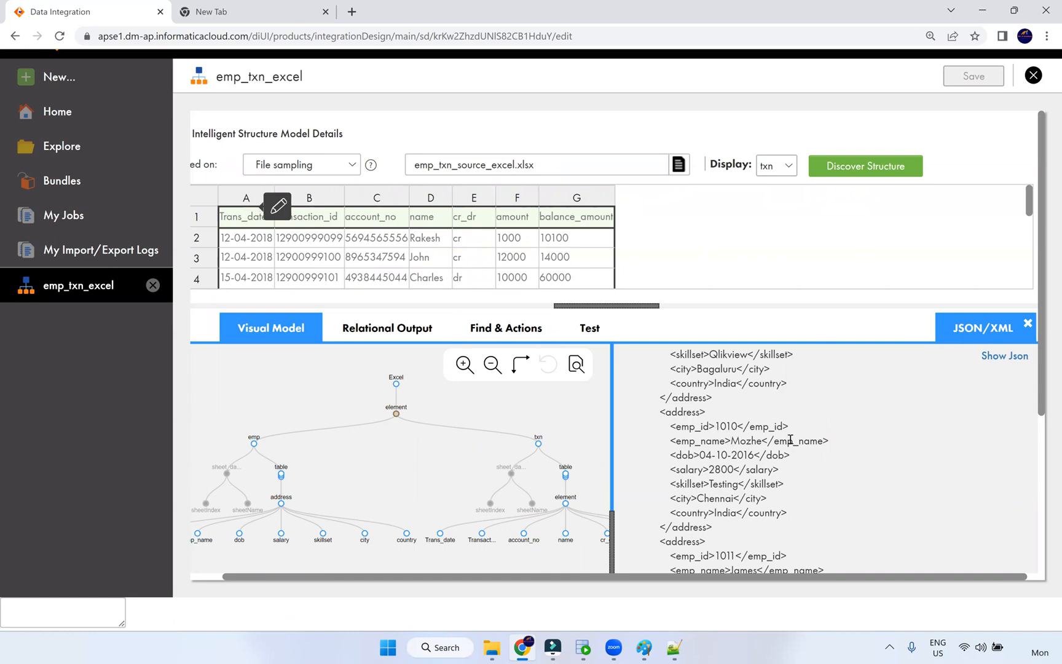
click(1028, 324)
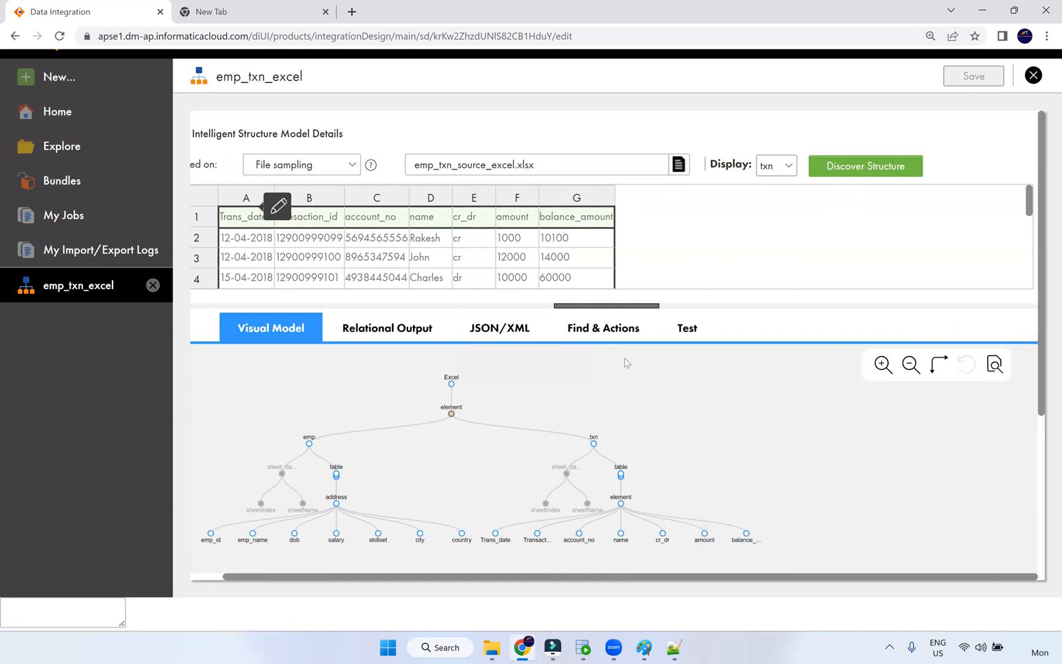
click(441, 335)
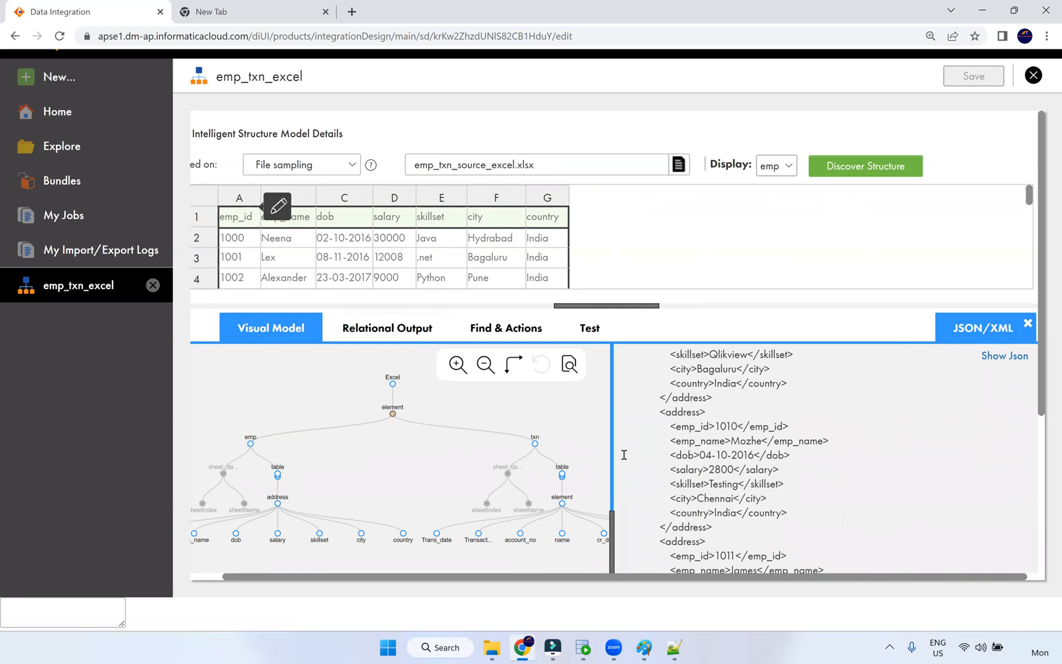
drag(612, 481, 617, 482)
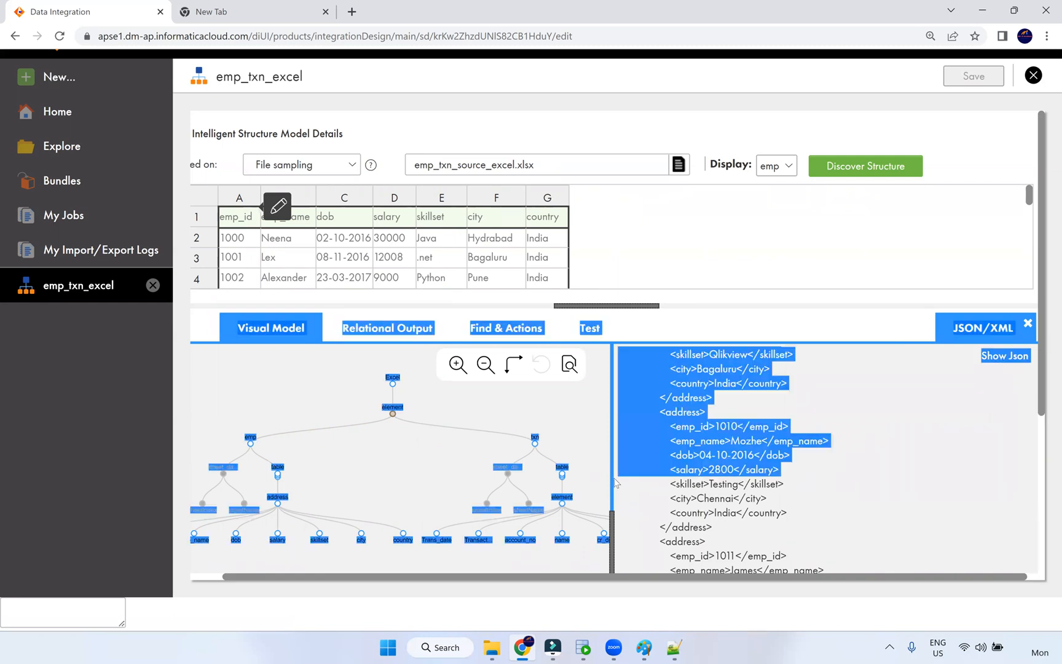
click(634, 502)
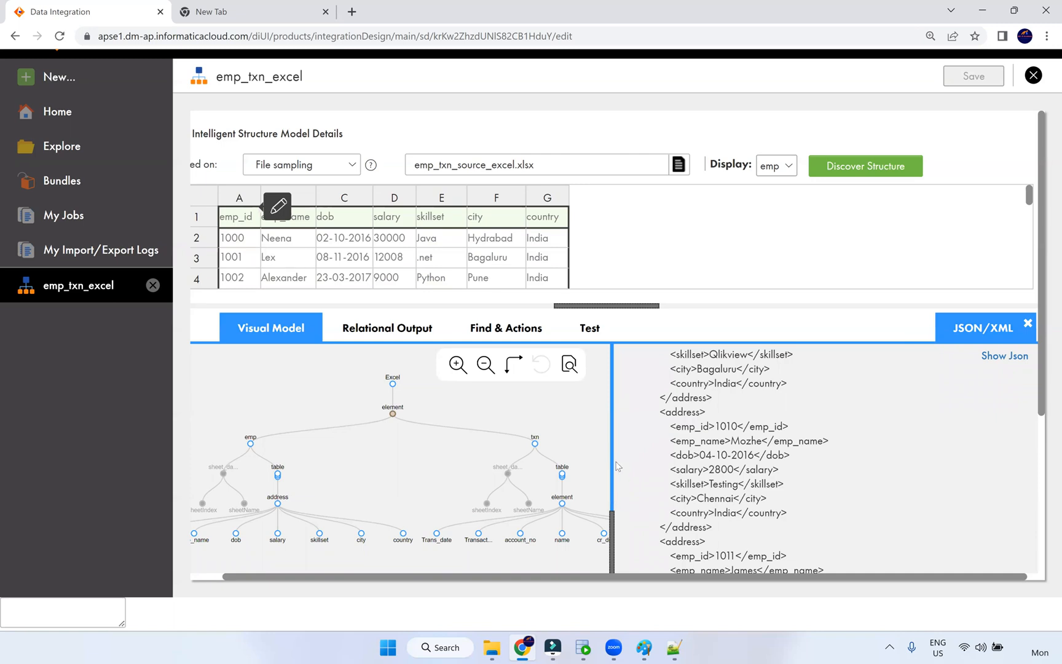
- Scroll the XML output back to the top, then bring up the Archieve folder
scroll(686, 446, up, 8)
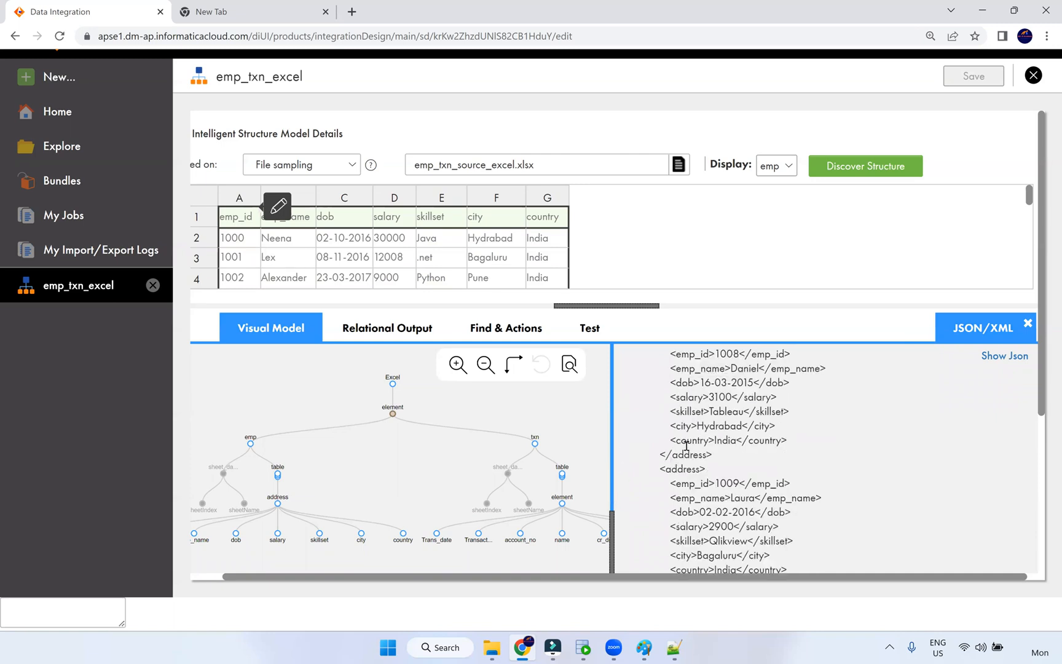
scroll(686, 447, up, 12)
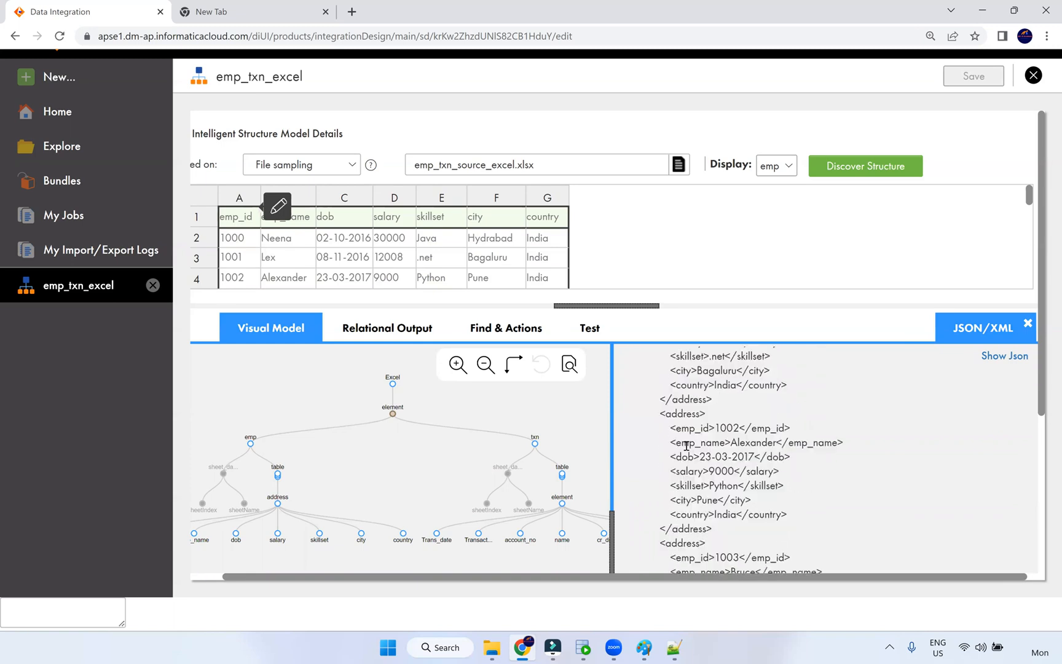
scroll(687, 447, up, 3)
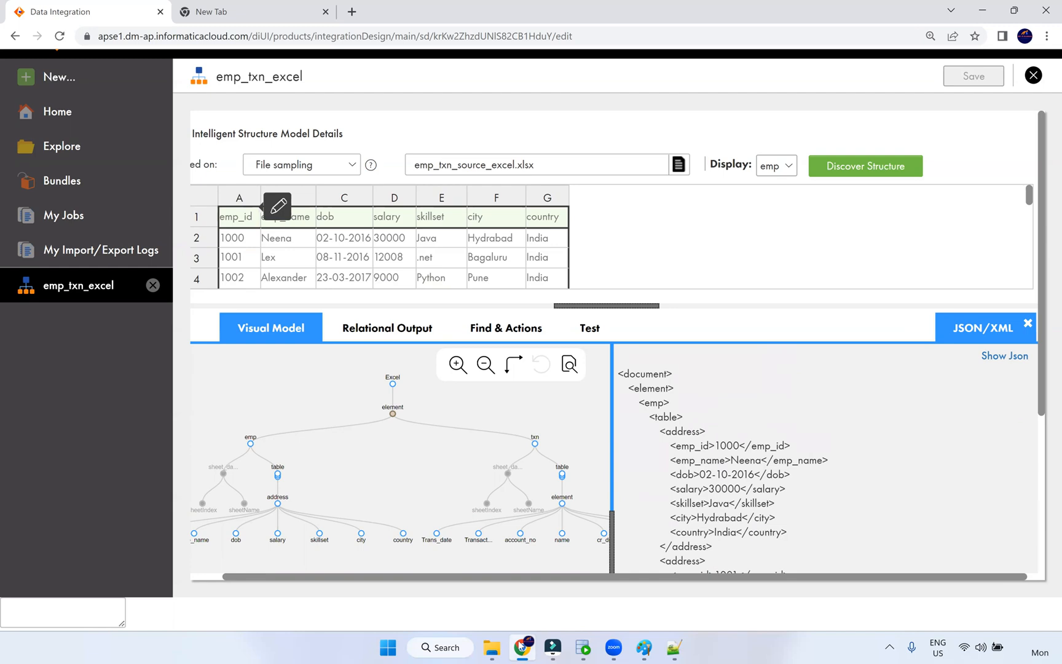
click(495, 651)
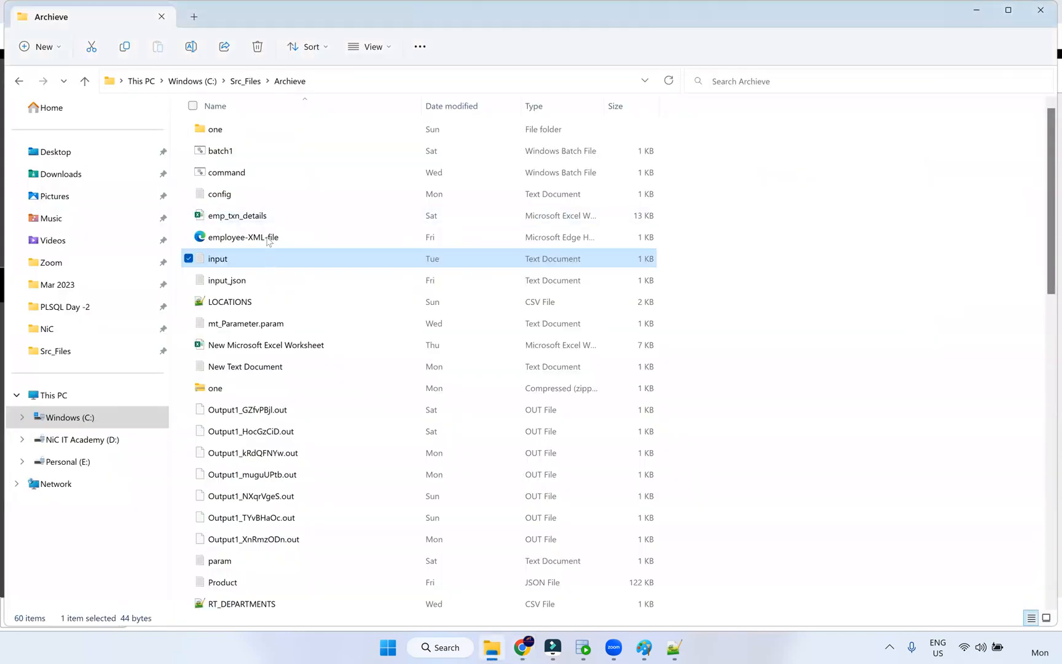
- Select employee-XML-file in the Archieve folder and scroll through the folder's files
click(269, 240)
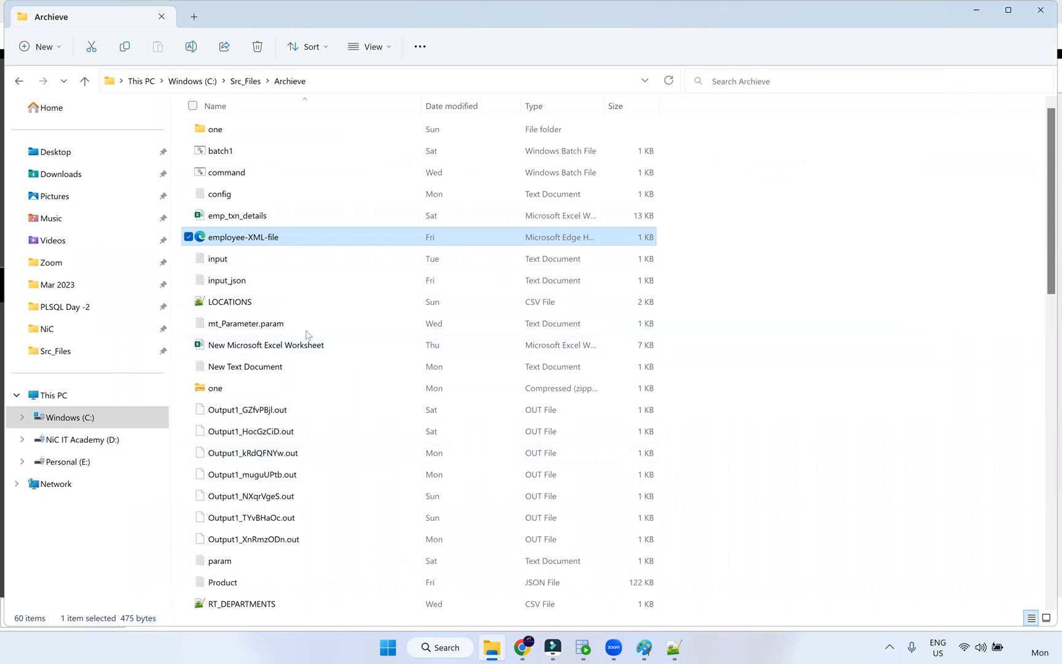
scroll(310, 344, down, 3)
scroll(317, 356, down, 6)
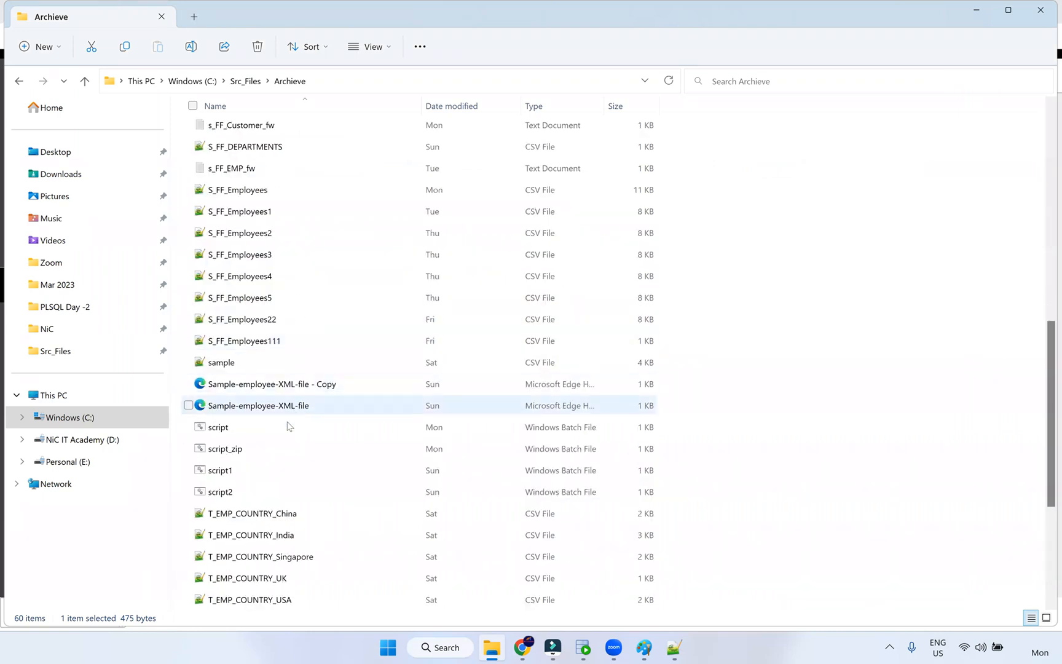
scroll(290, 430, down, 4)
scroll(285, 252, up, 12)
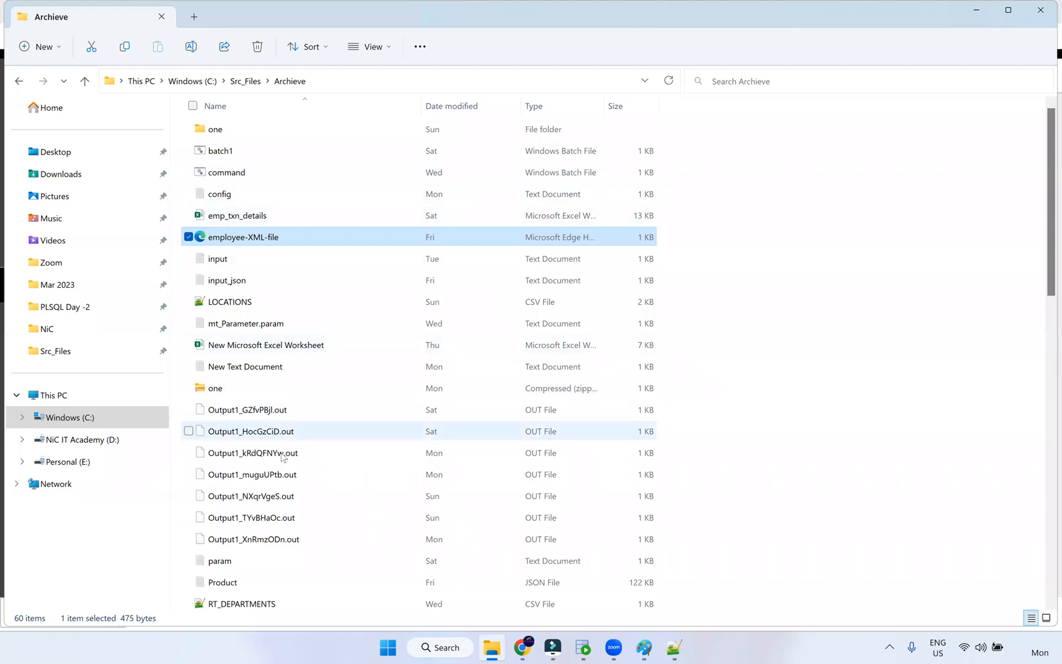
scroll(282, 466, down, 7)
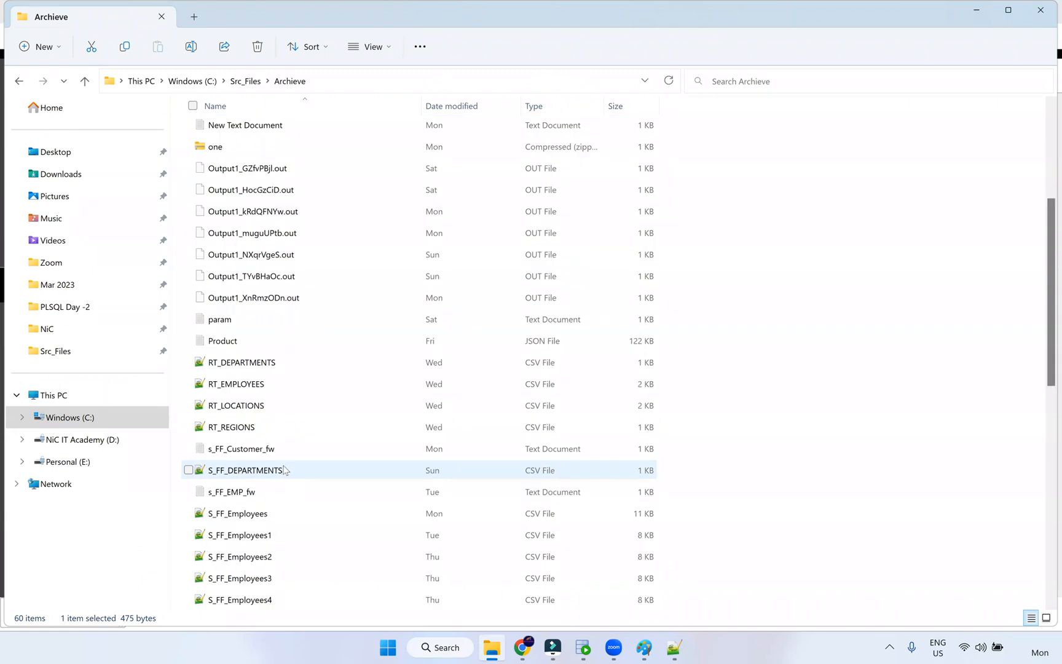
scroll(286, 470, down, 3)
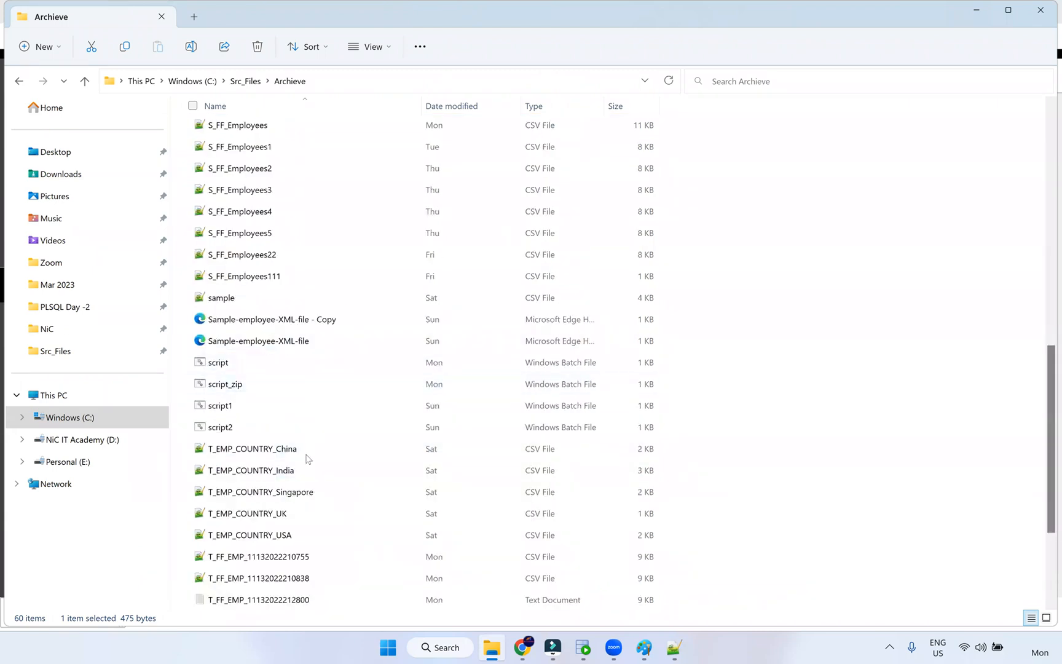
scroll(307, 462, down, 2)
scroll(307, 465, down, 1)
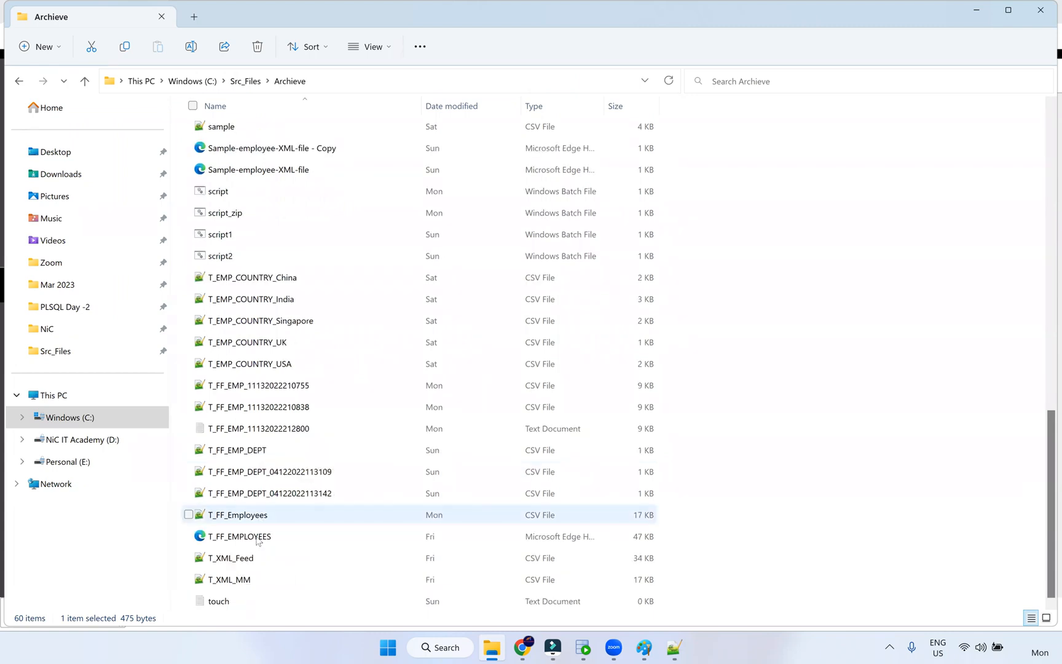
- Look over the T_FF_EMPLOYEES and T_XML_Feed files in the list
click(314, 545)
click(266, 561)
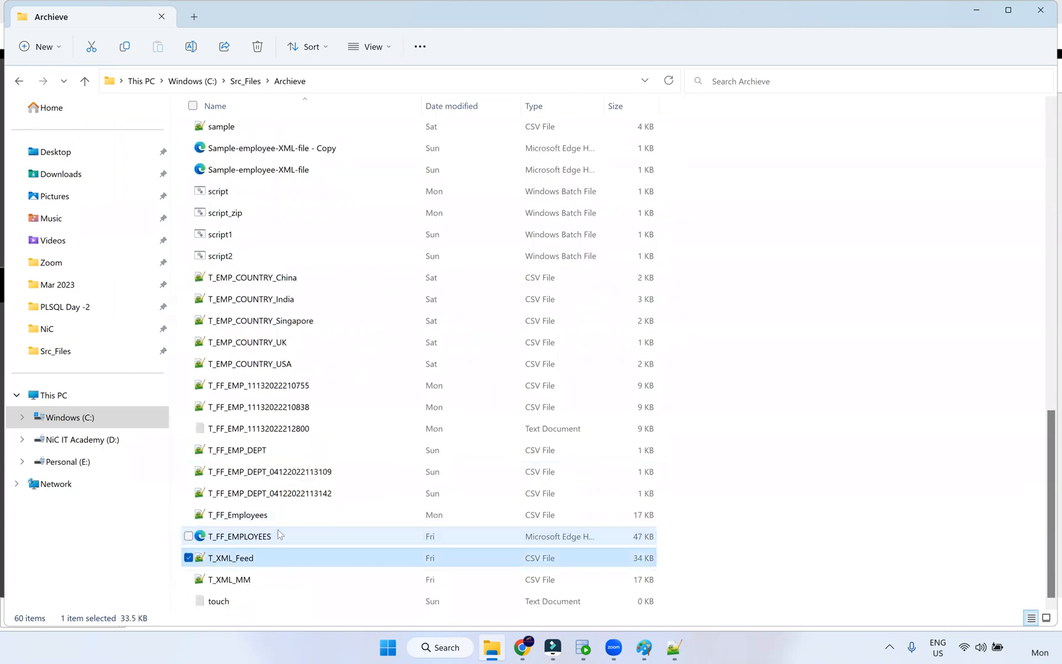
scroll(357, 453, up, 3)
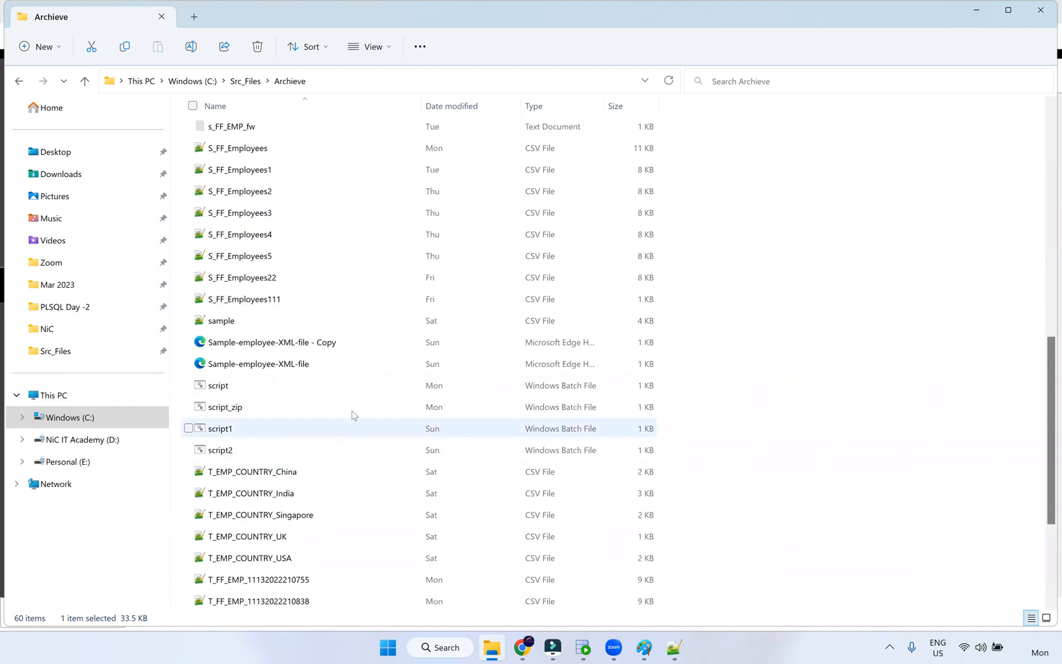
scroll(353, 413, up, 1)
scroll(354, 413, up, 7)
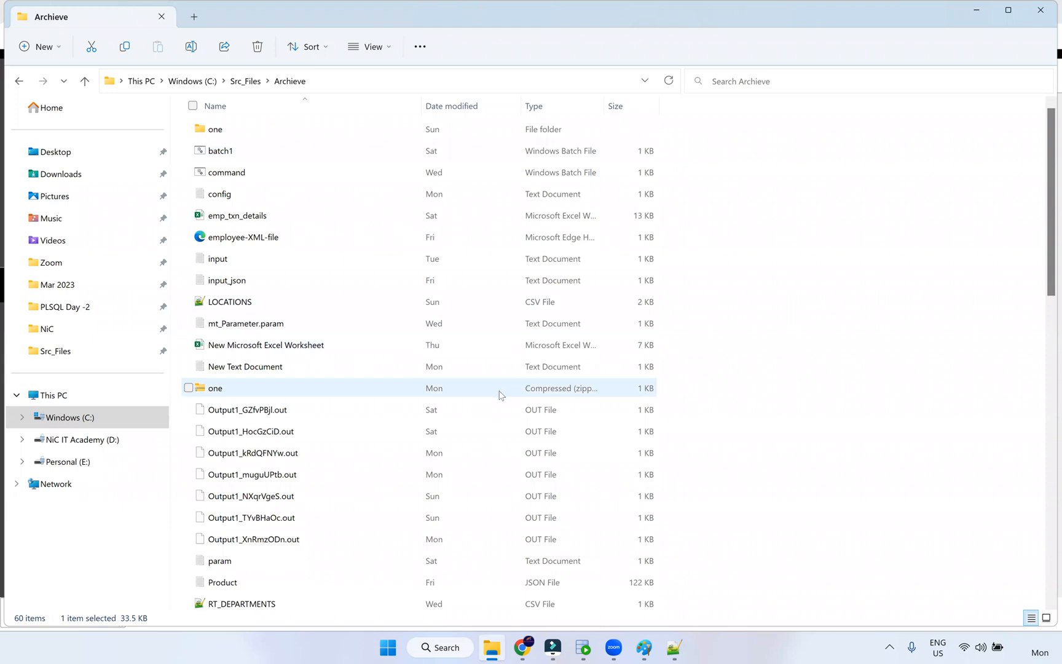
scroll(500, 400, down, 2)
scroll(301, 398, up, 2)
- Open Feeds_Multimedia from C:\Src_Files\Bkp in Notepad++
click(247, 84)
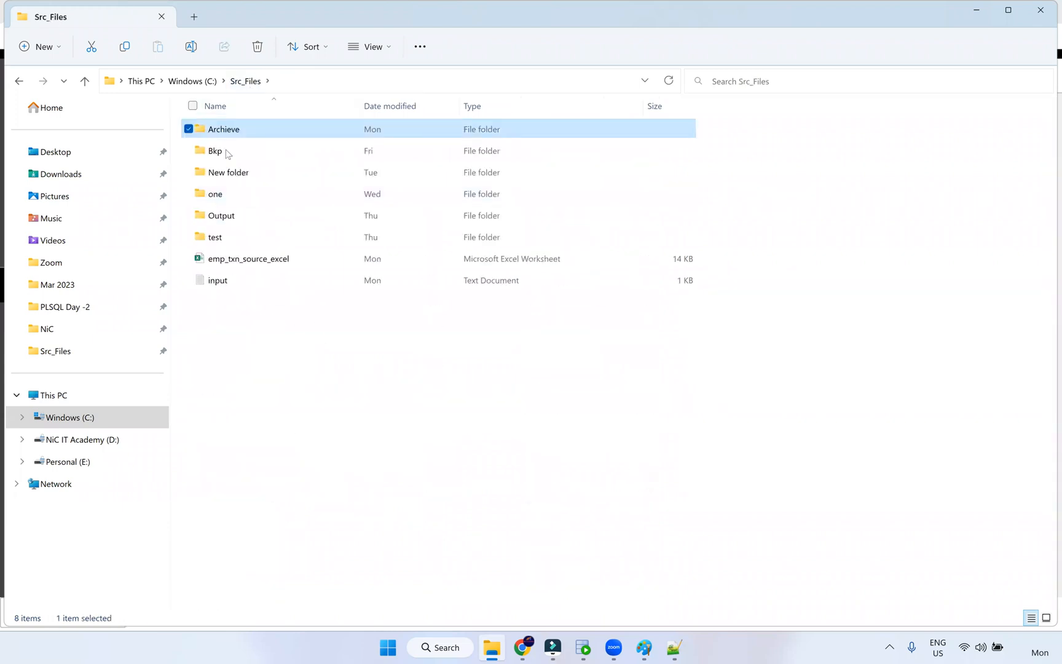
double_click(301, 151)
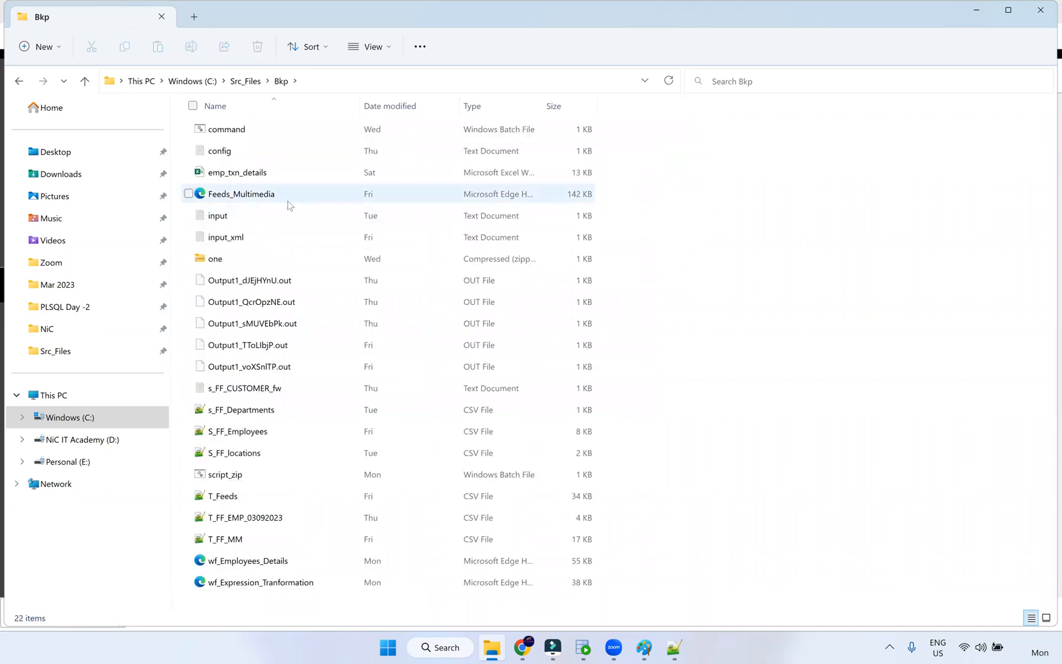
click(264, 195)
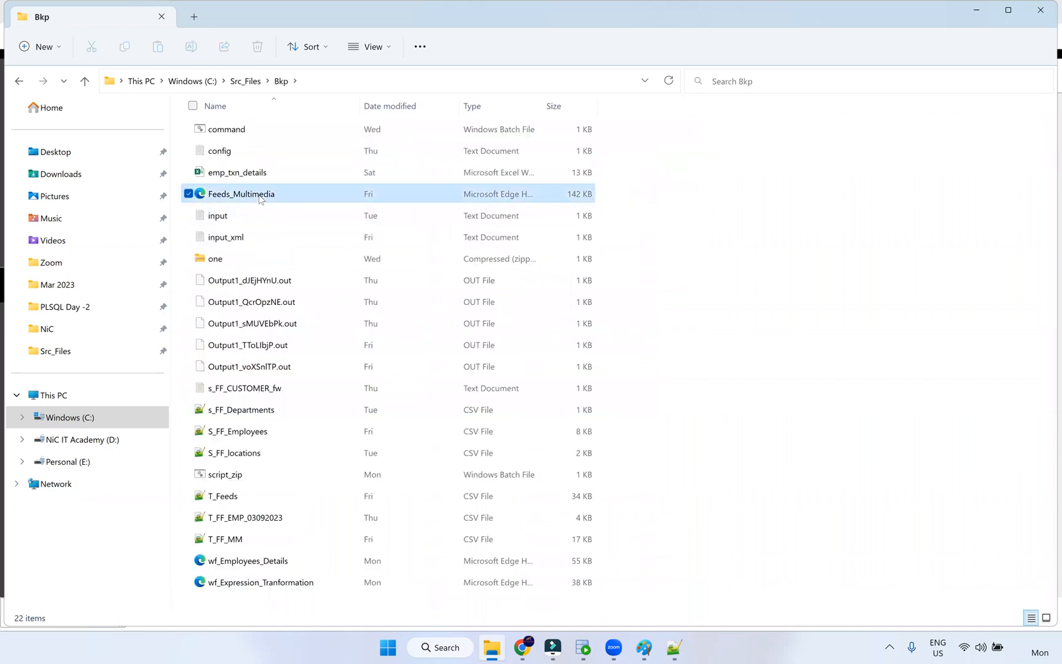
right_click(212, 196)
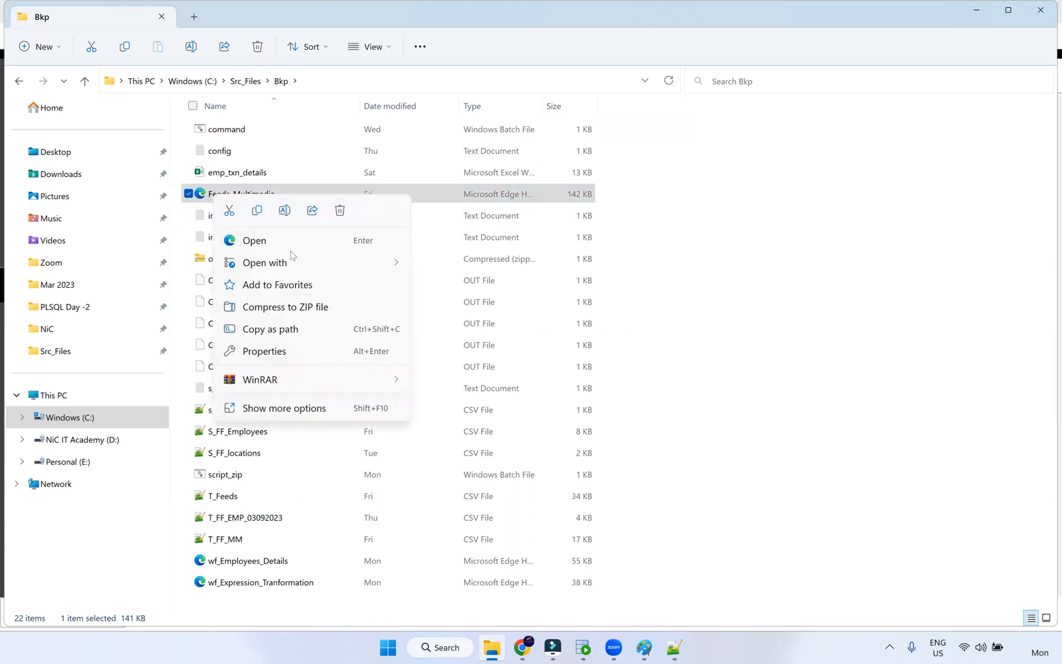
click(294, 263)
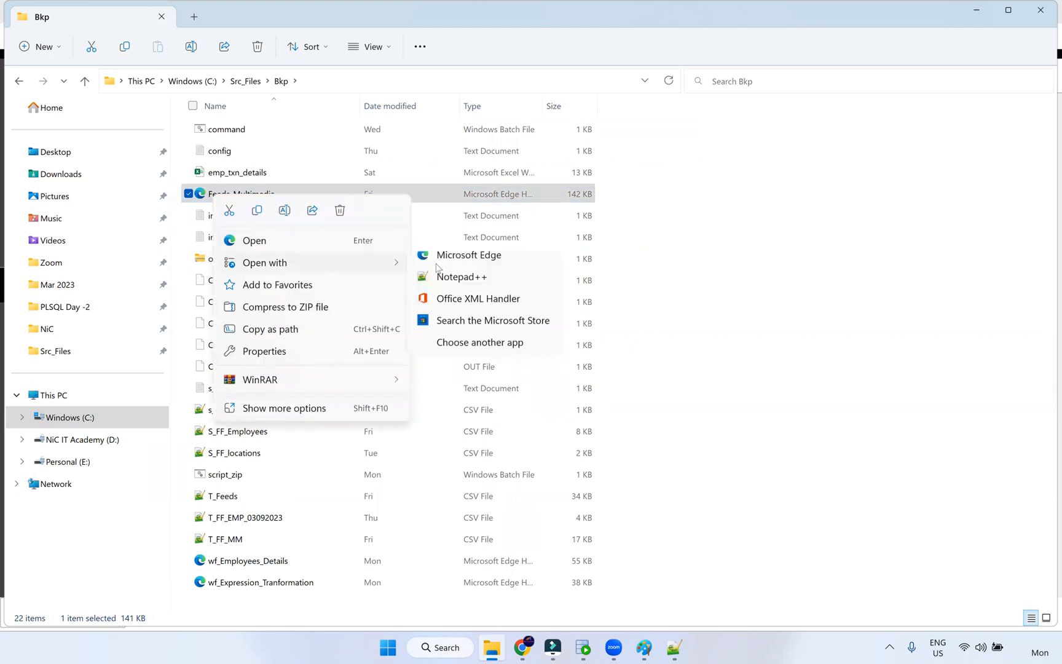
click(470, 287)
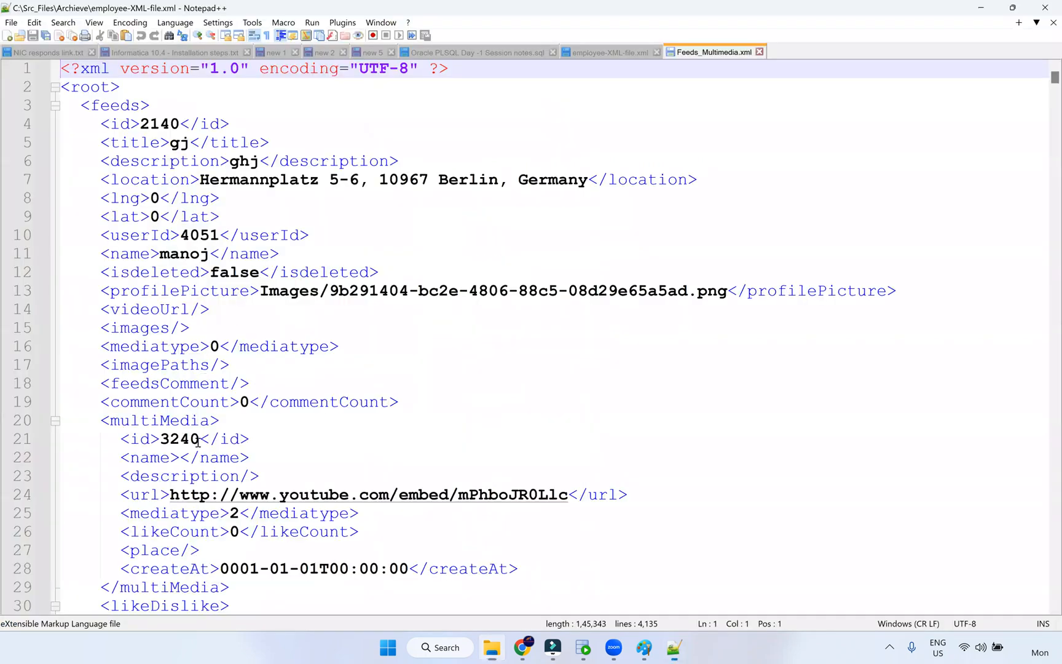
click(98, 107)
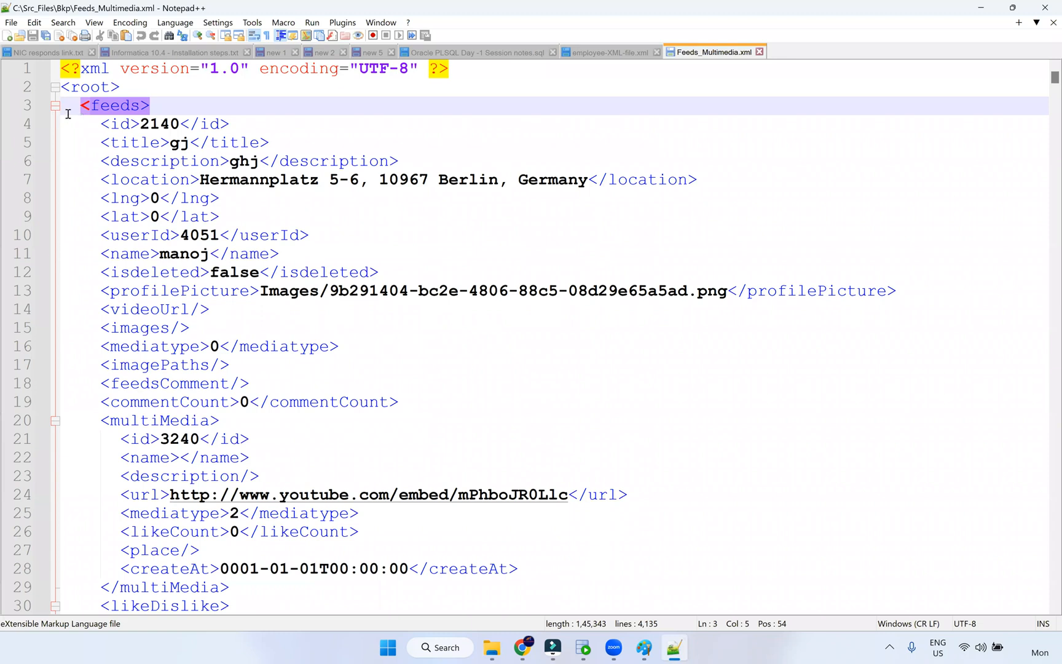
click(54, 106)
click(90, 105)
scroll(204, 411, down, 5)
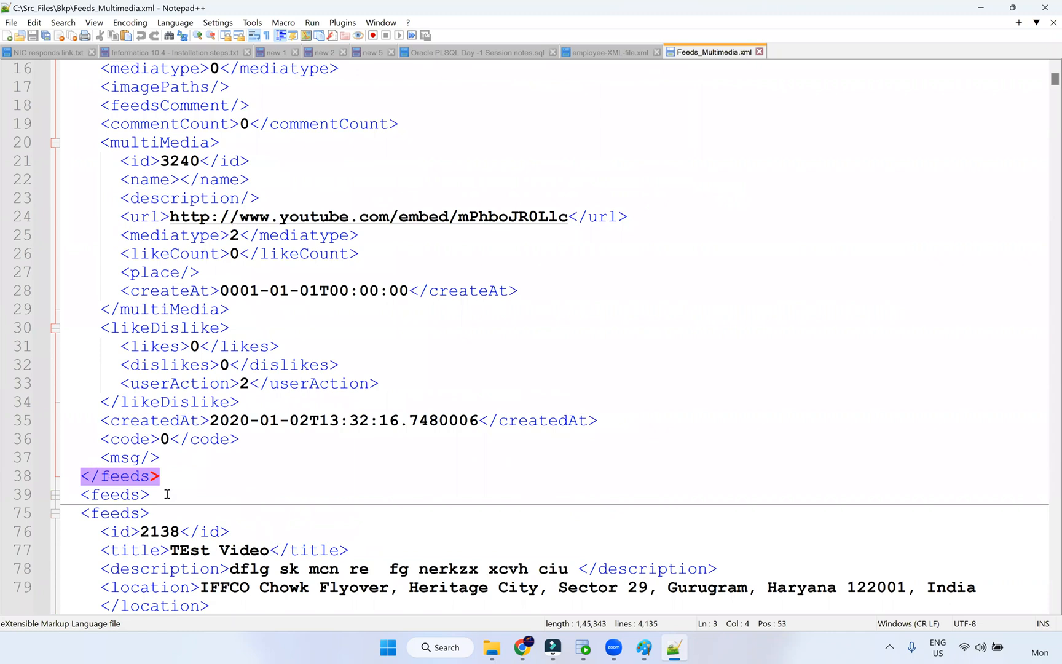
scroll(140, 228, up, 1)
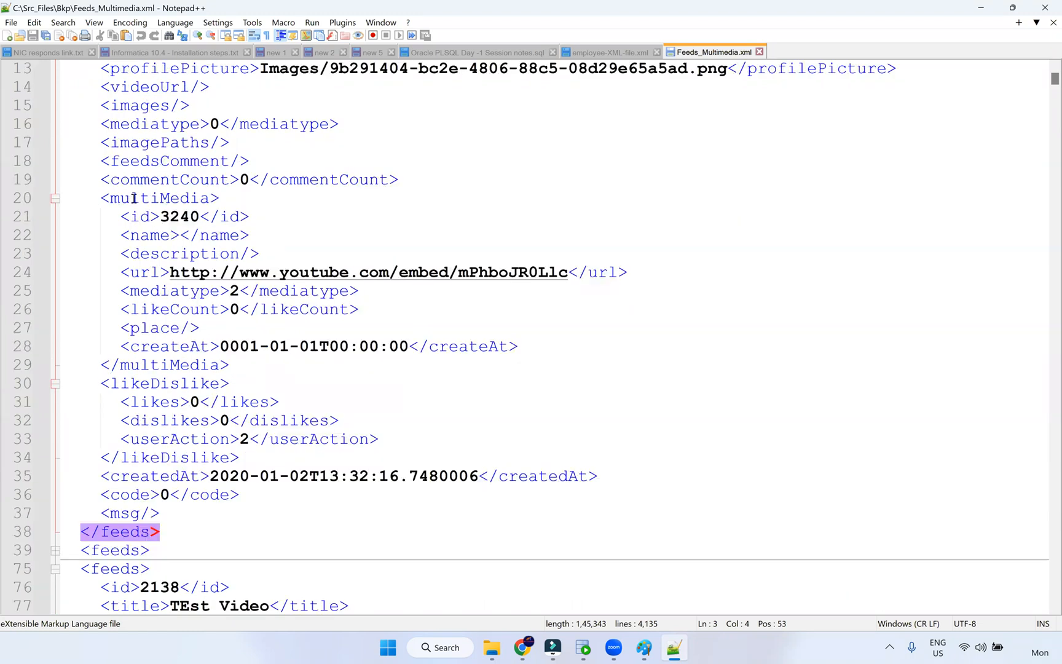
double_click(155, 199)
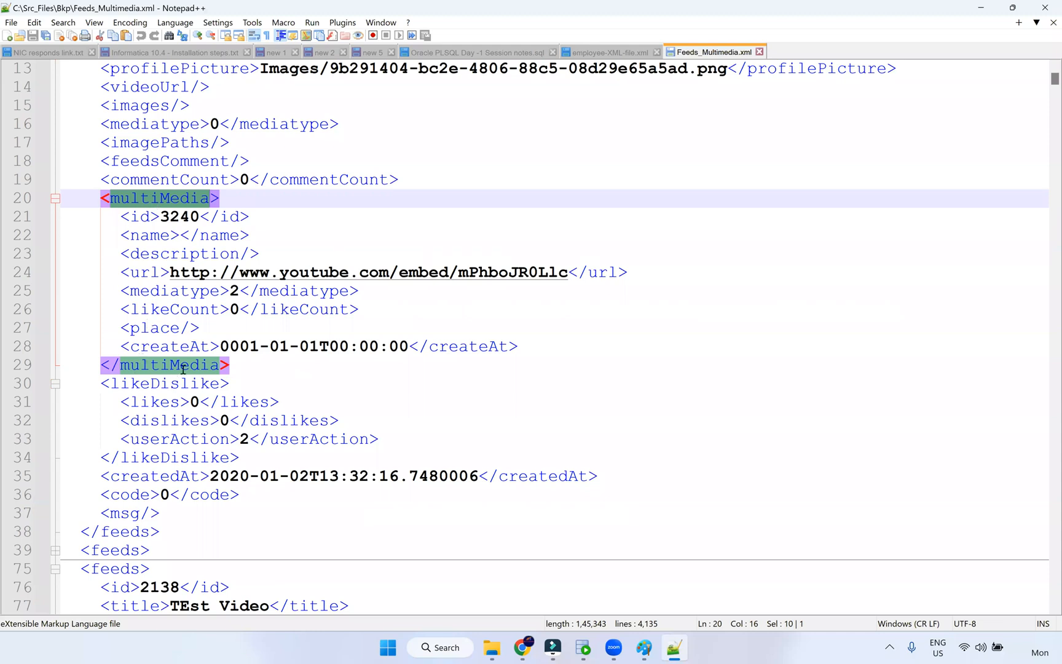
double_click(147, 214)
click(140, 237)
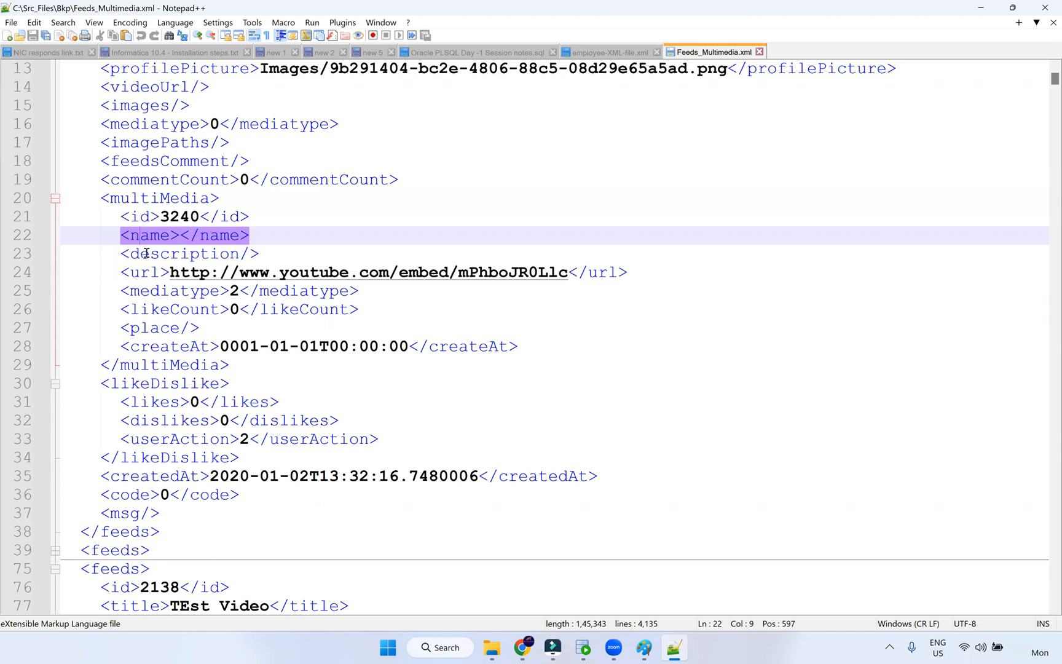
double_click(142, 236)
click(115, 198)
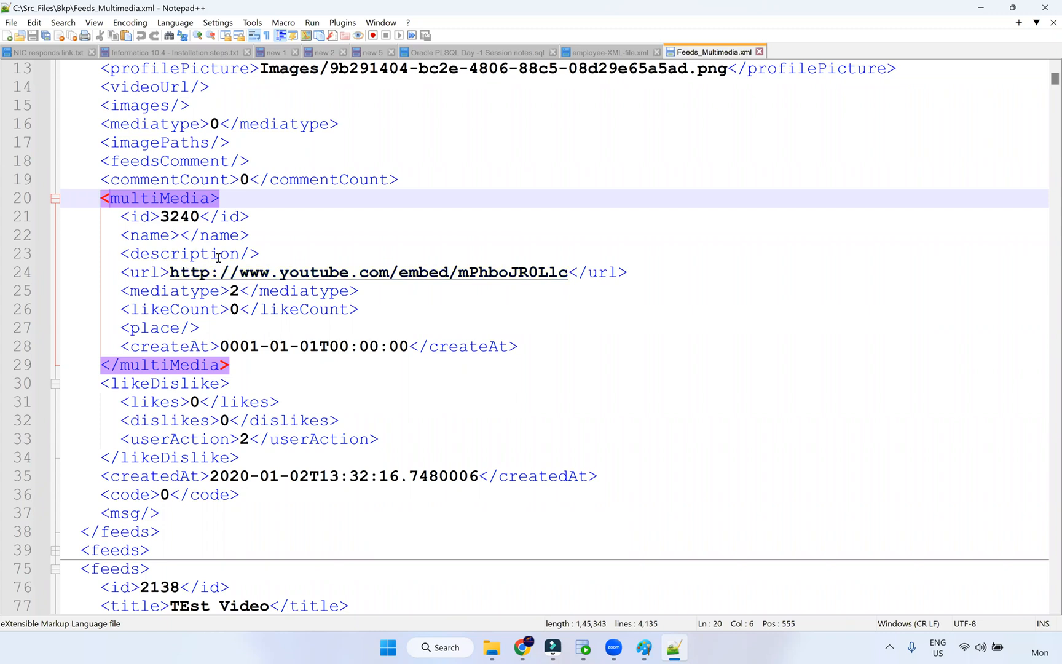
scroll(239, 241, up, 1)
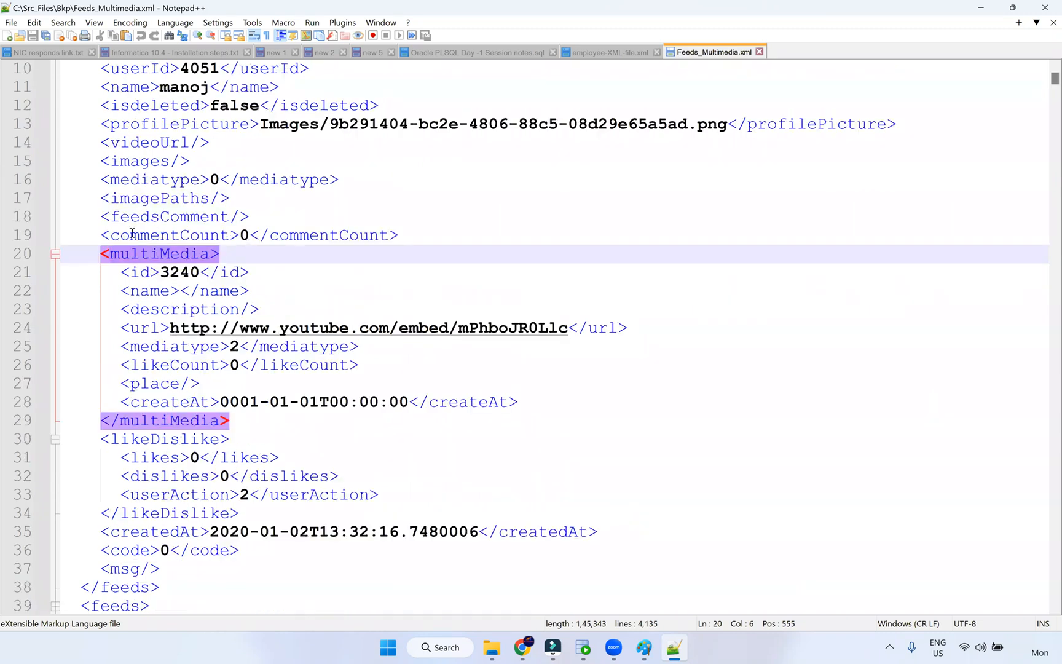
drag(106, 234, 191, 234)
drag(261, 230, 287, 229)
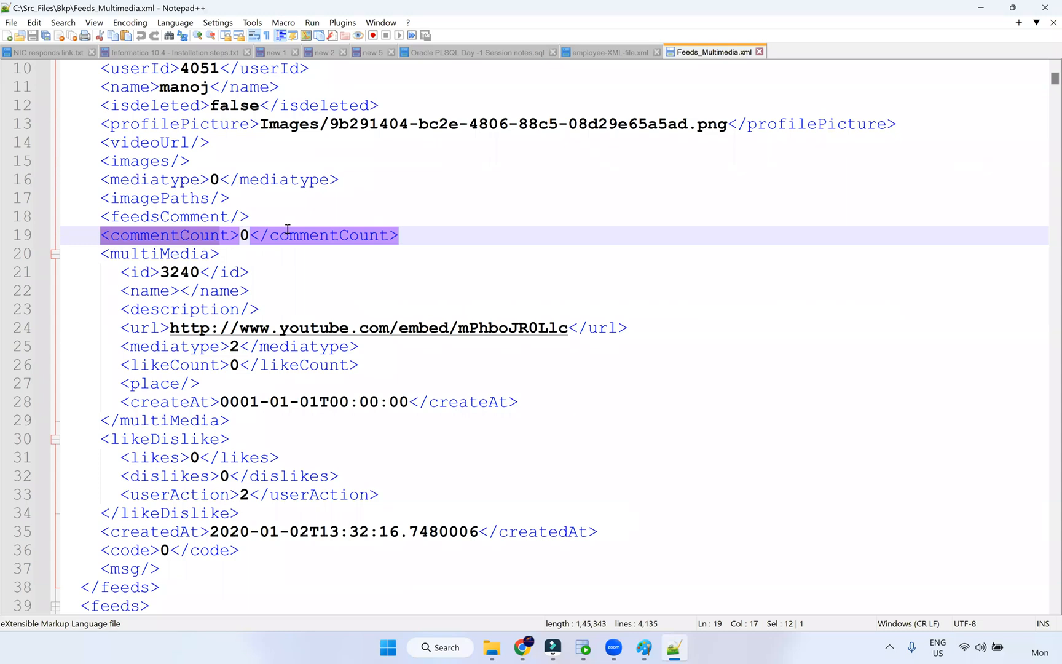
click(240, 232)
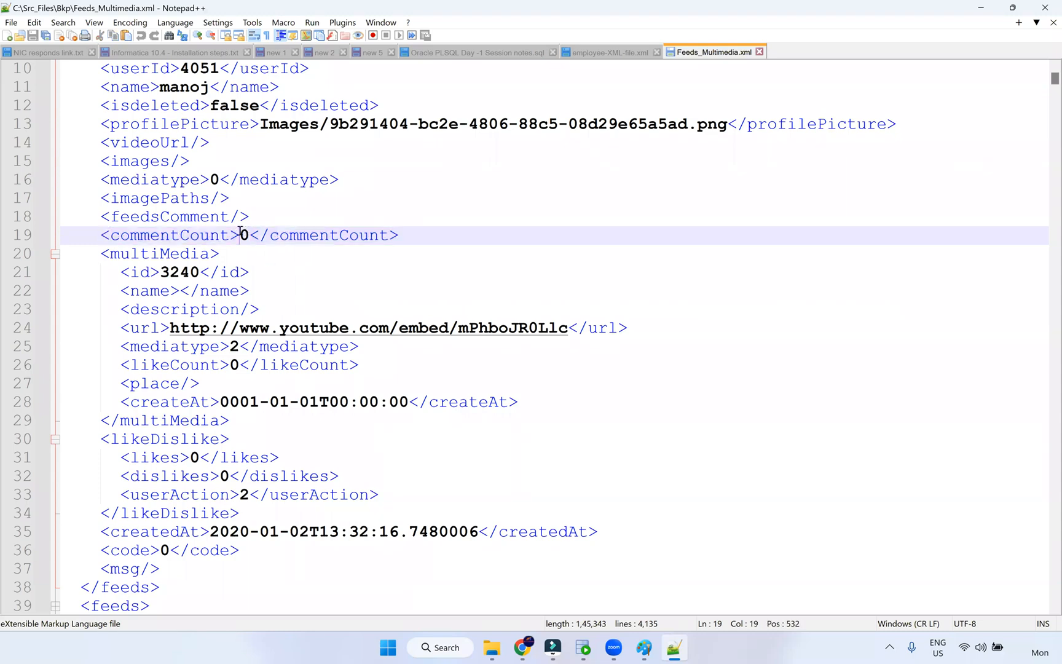
double_click(245, 235)
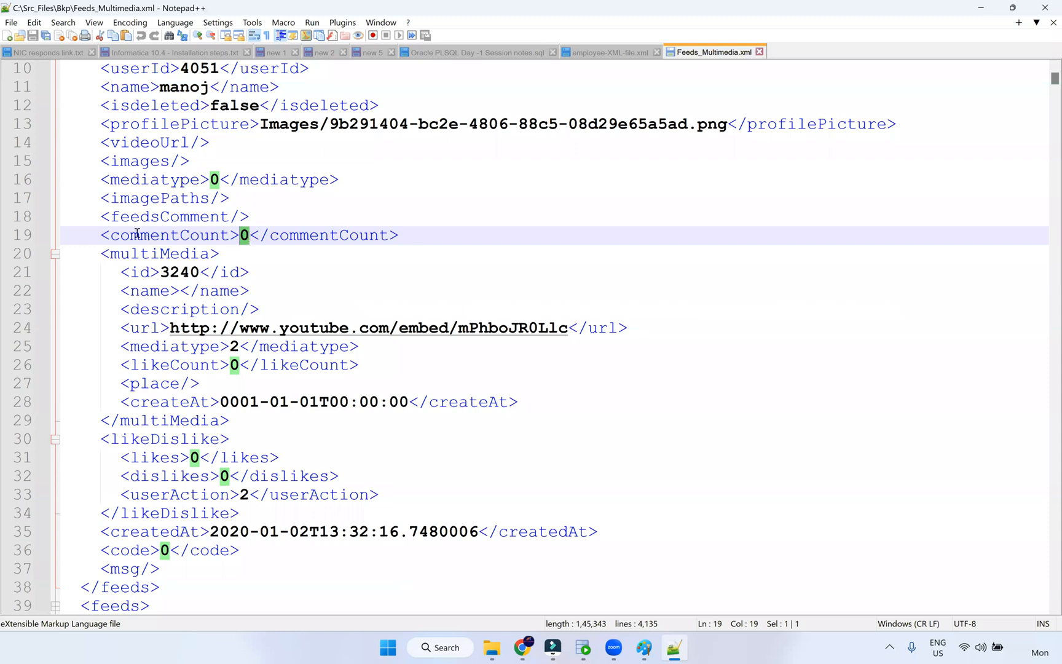
click(138, 234)
double_click(219, 239)
click(319, 236)
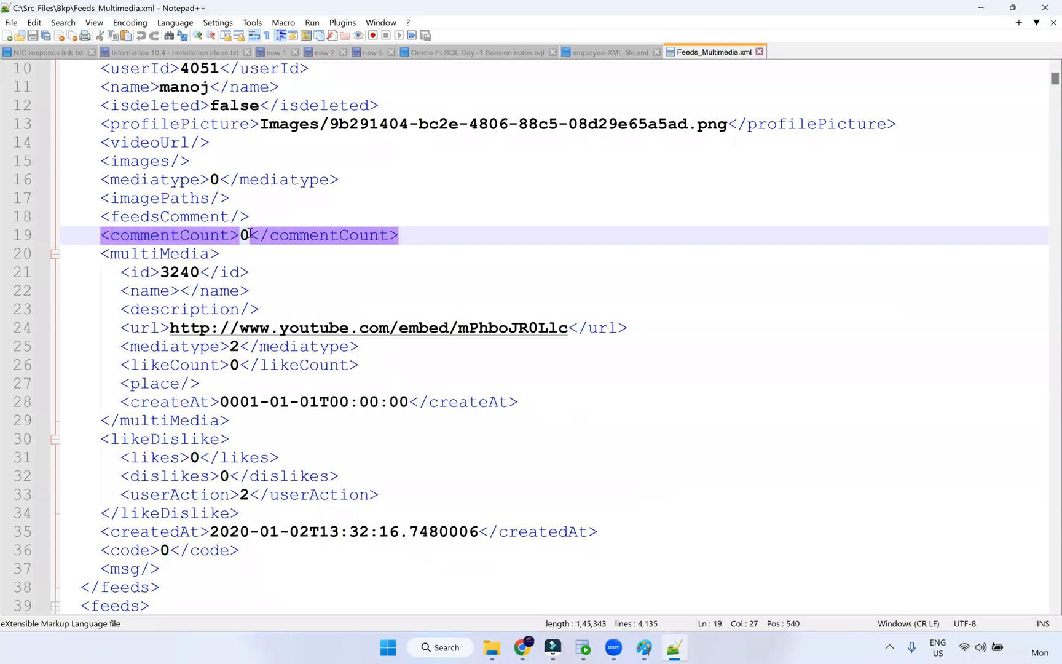
double_click(245, 235)
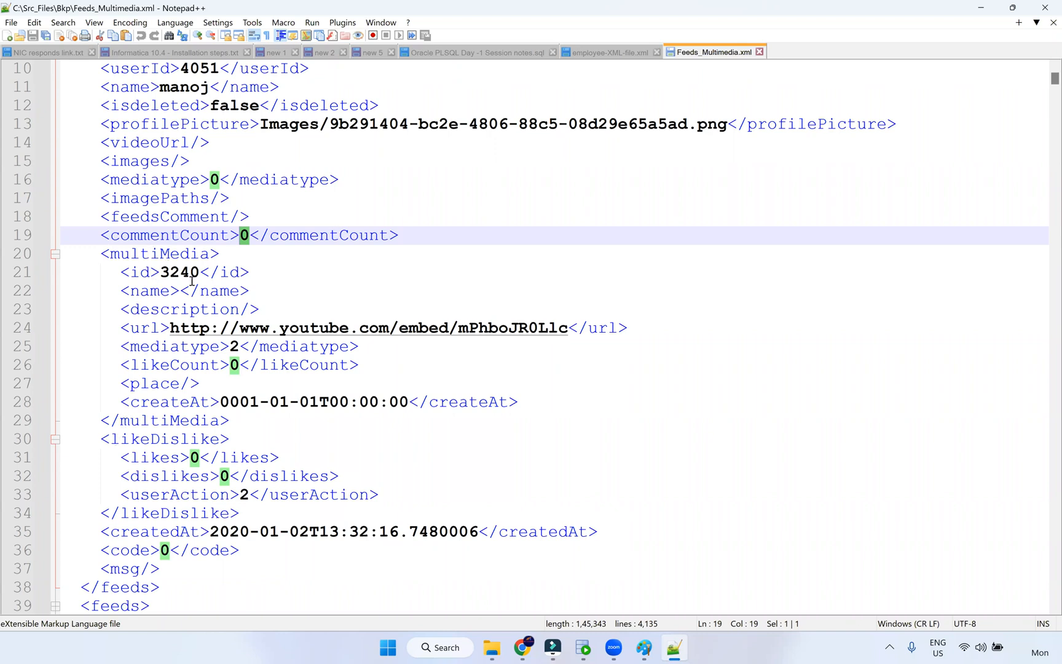
scroll(201, 277, up, 1)
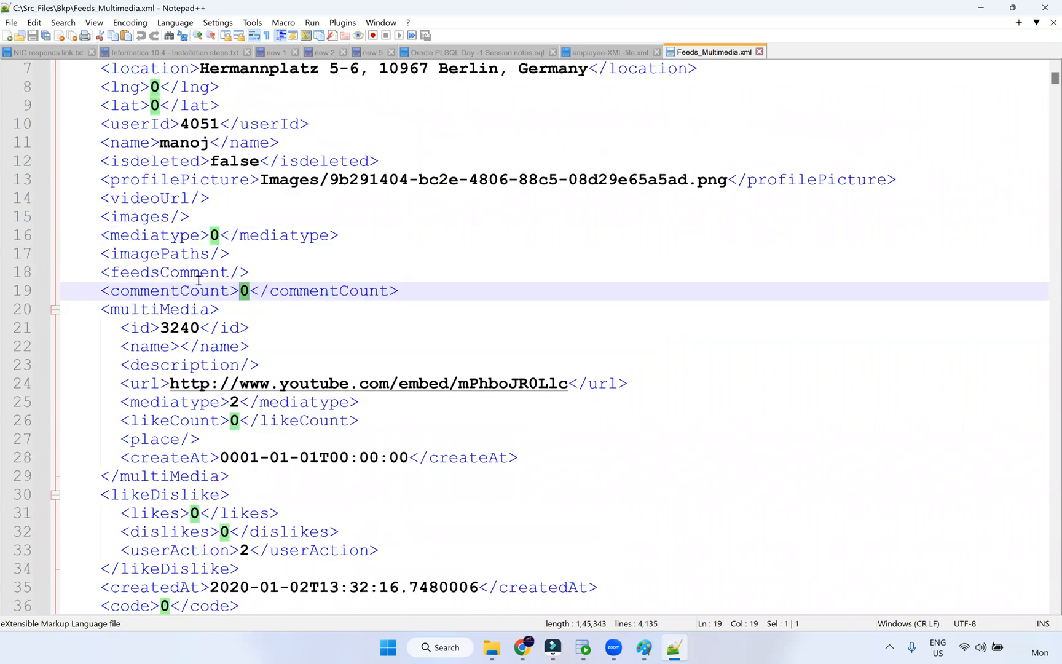
scroll(199, 280, up, 2)
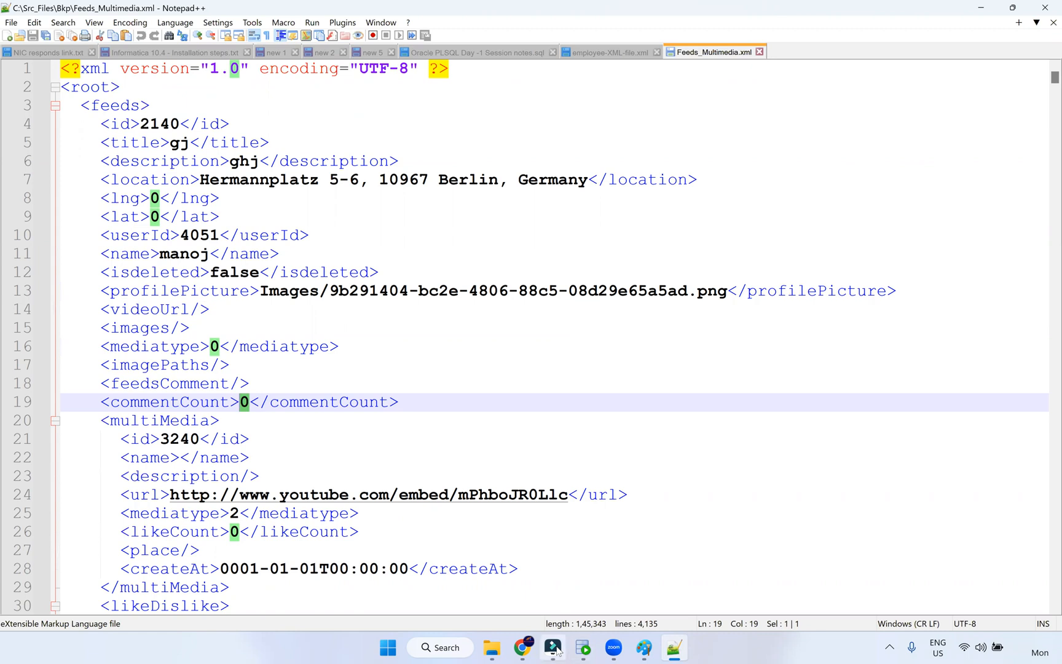
- Return to the browser, scroll the emp_txn_excel XML preview, and close it
click(516, 649)
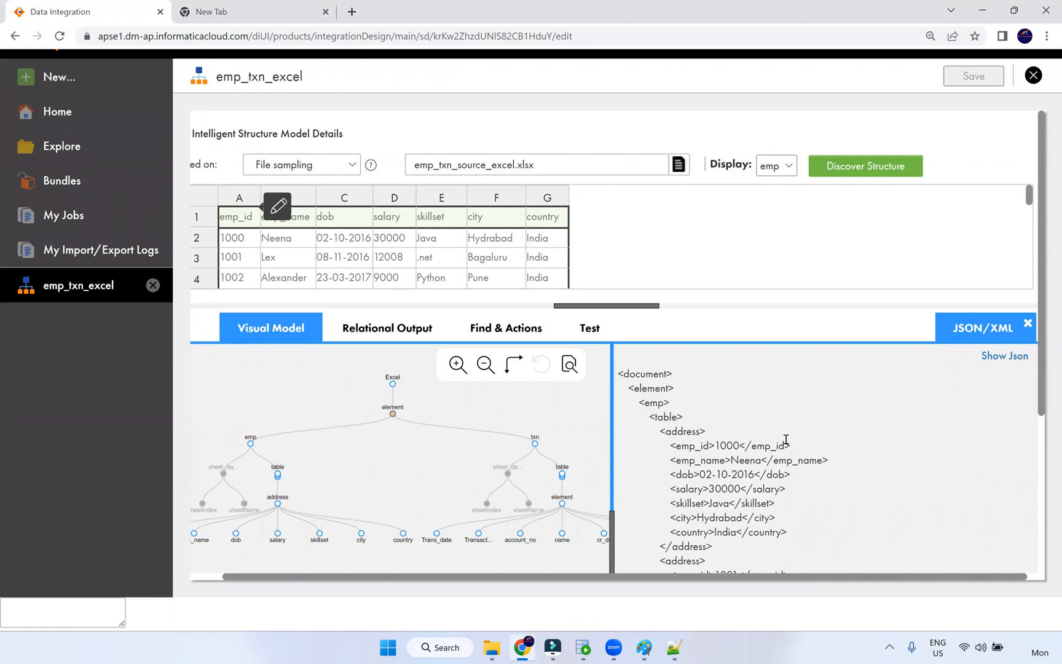
scroll(782, 439, down, 1)
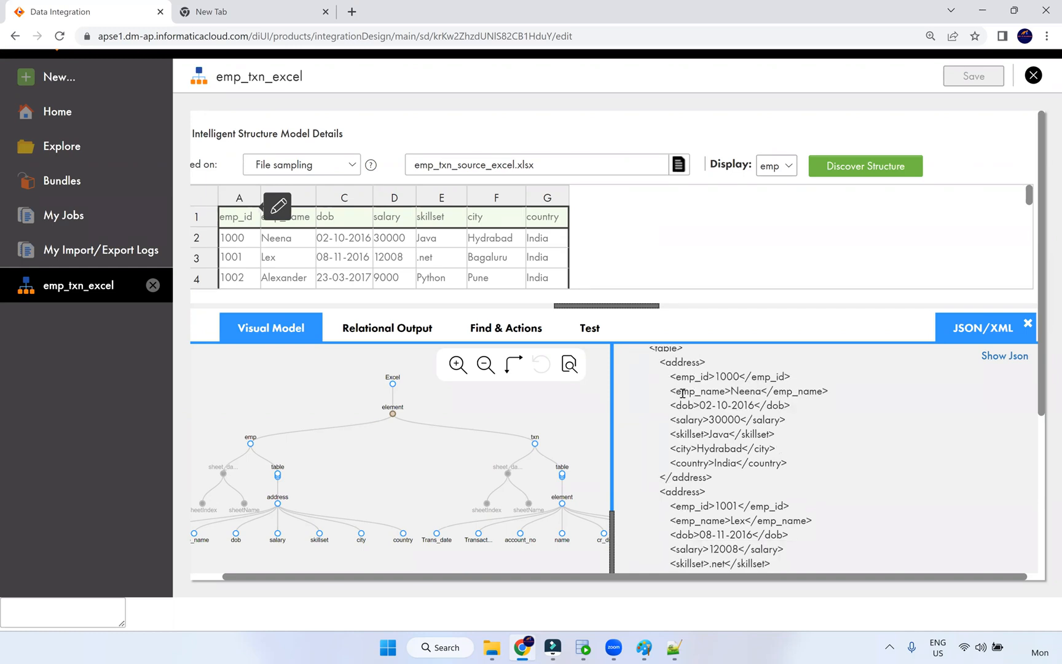
scroll(702, 408, down, 8)
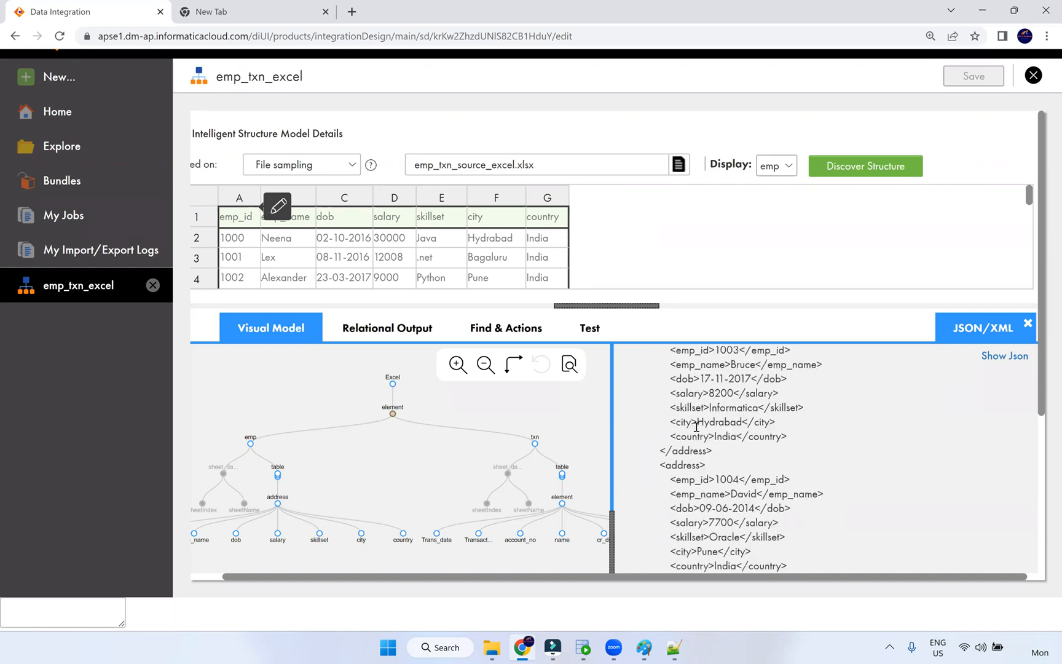
scroll(699, 424, down, 18)
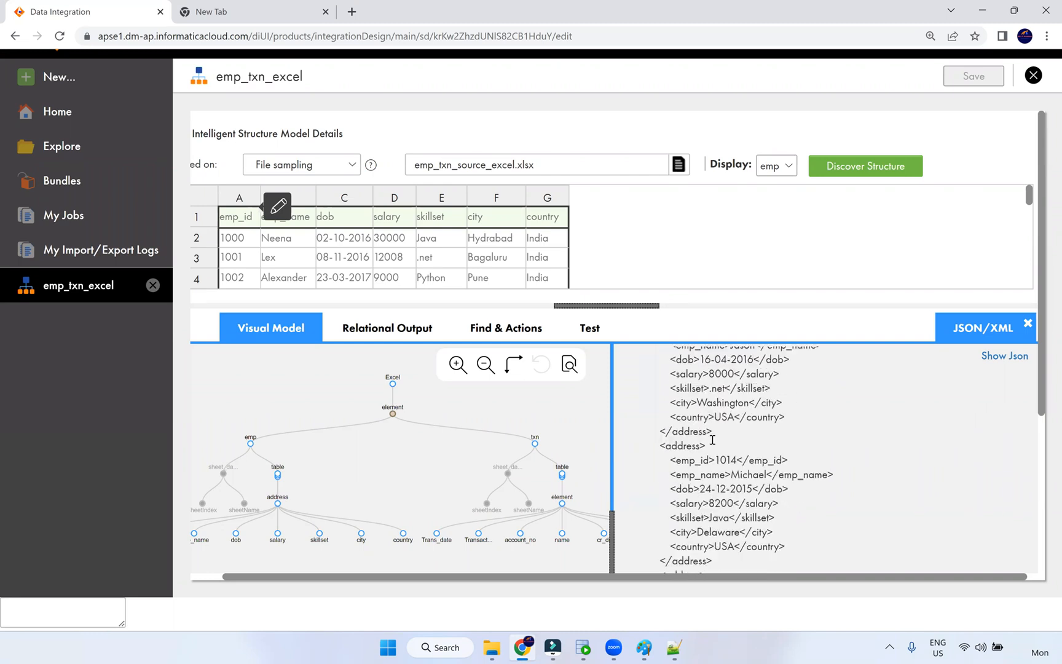
scroll(717, 437, down, 16)
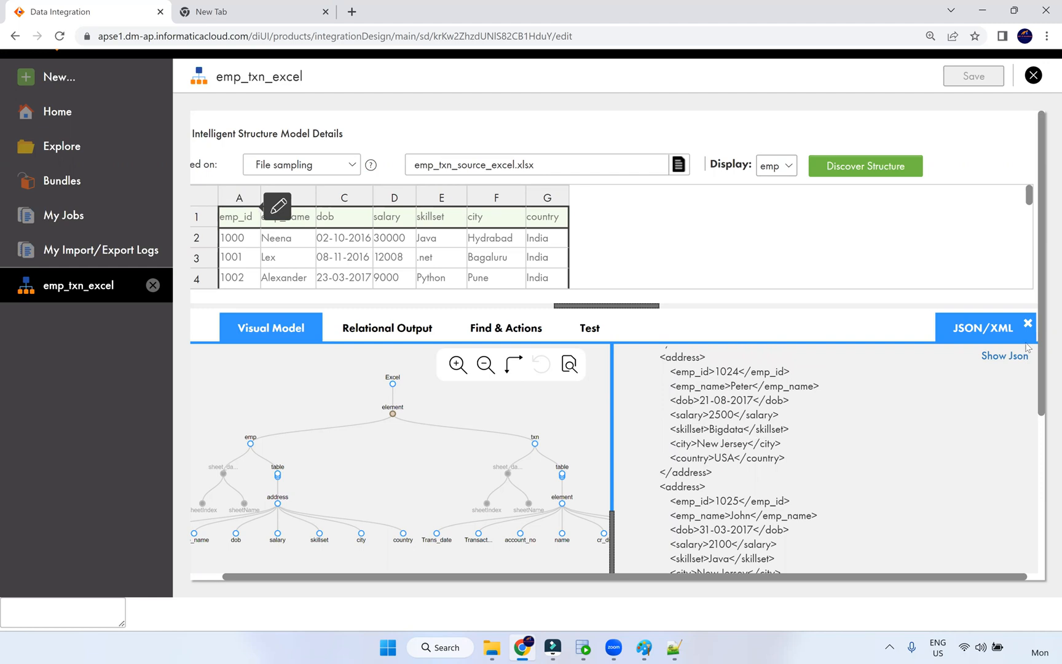
click(1028, 324)
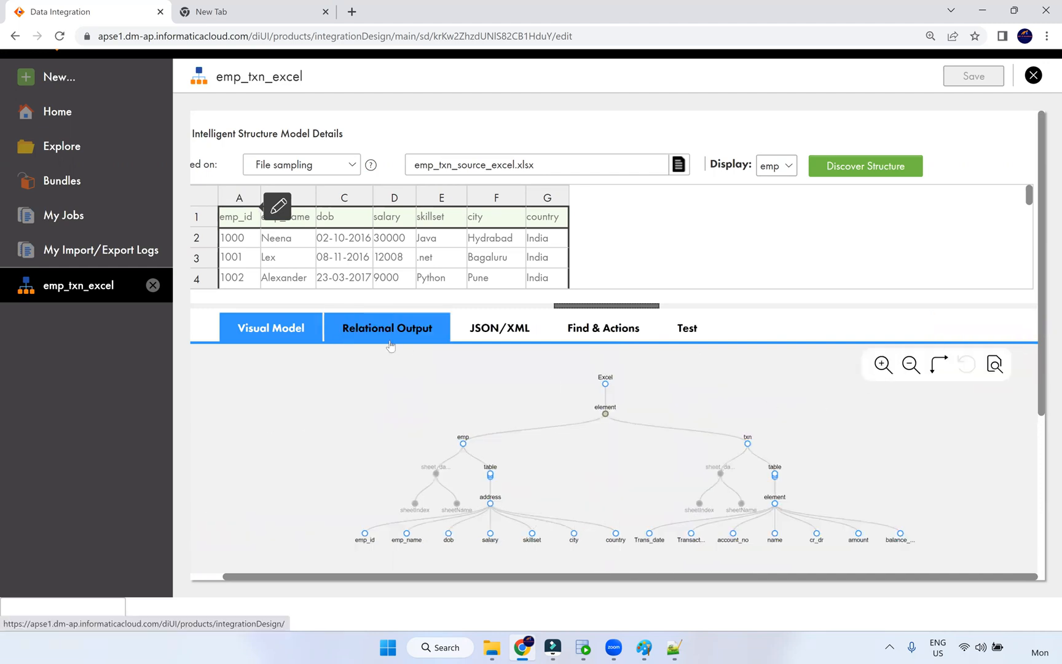
- Dock the relational output beside the graph and check the Based on options, leaving them unchanged
scroll(948, 418, up, 3)
scroll(946, 418, down, 3)
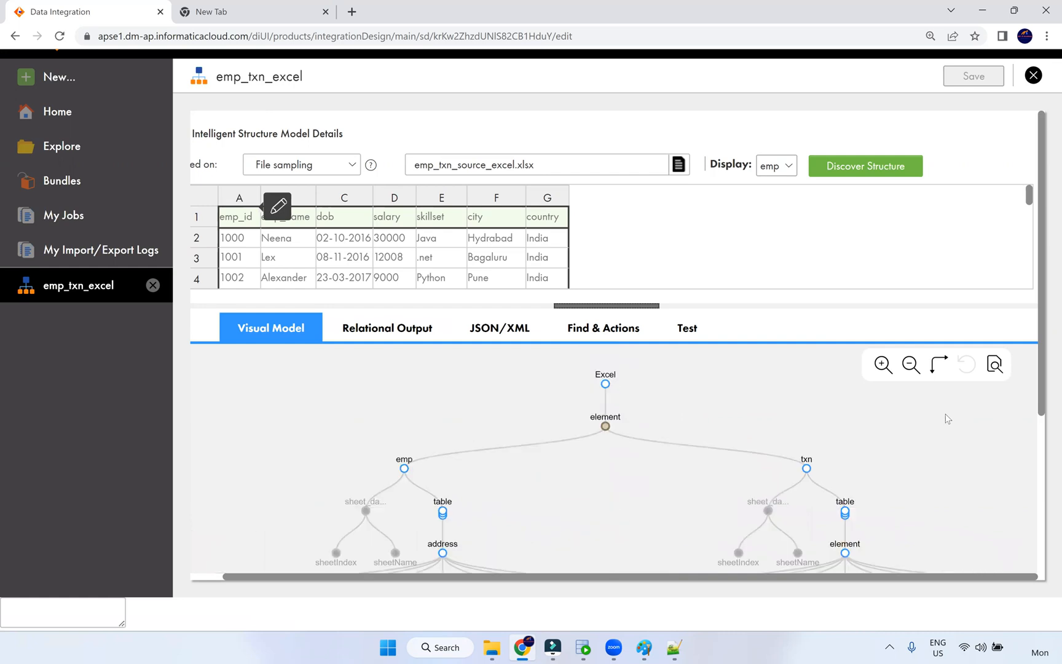
click(379, 329)
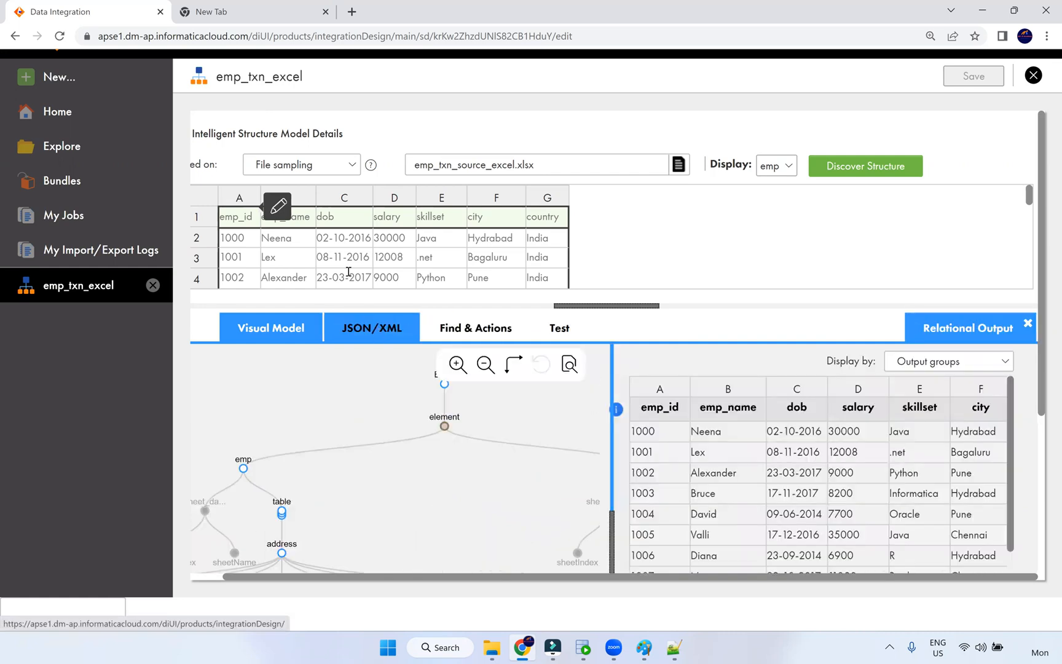
click(344, 169)
click(802, 233)
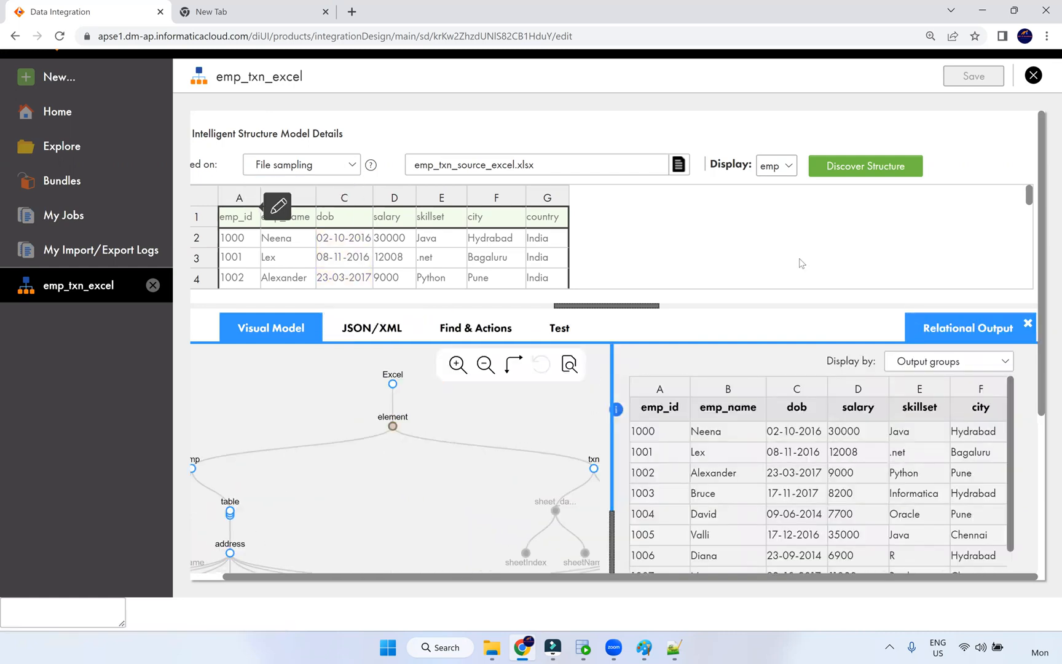
- Close emp_txn_excel and create a new Intelligent Structure Model in the Dev folder
click(1034, 75)
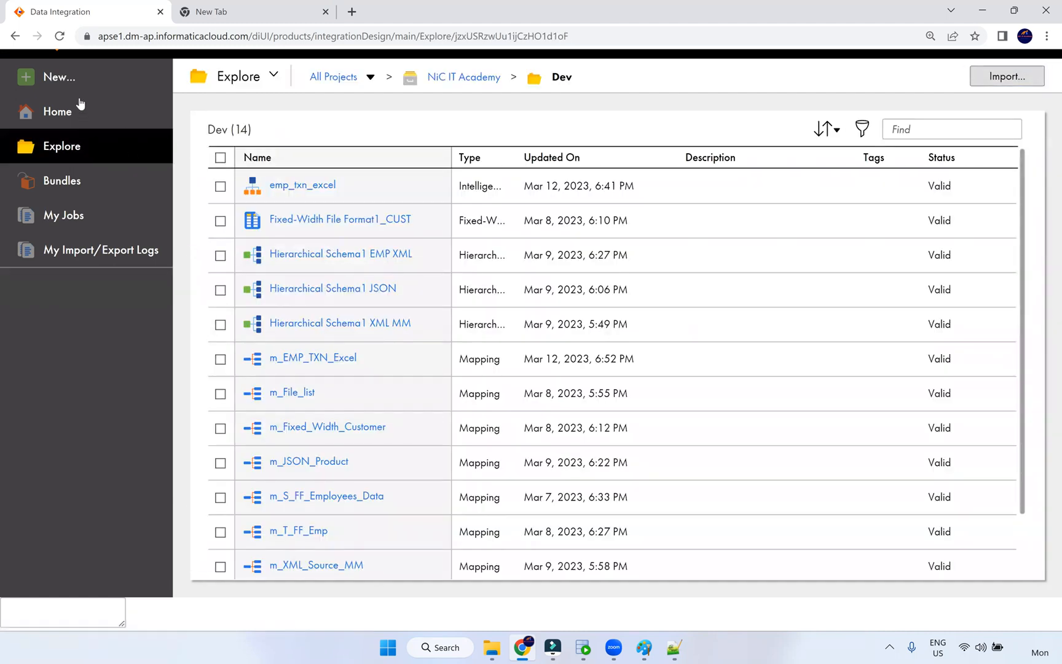
click(86, 80)
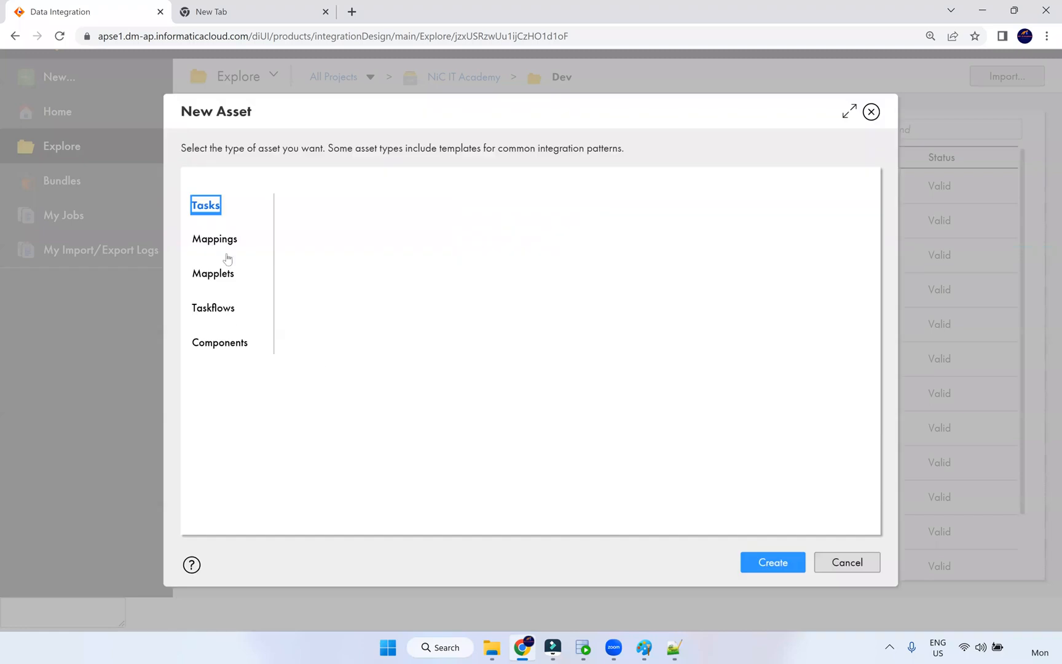
click(223, 342)
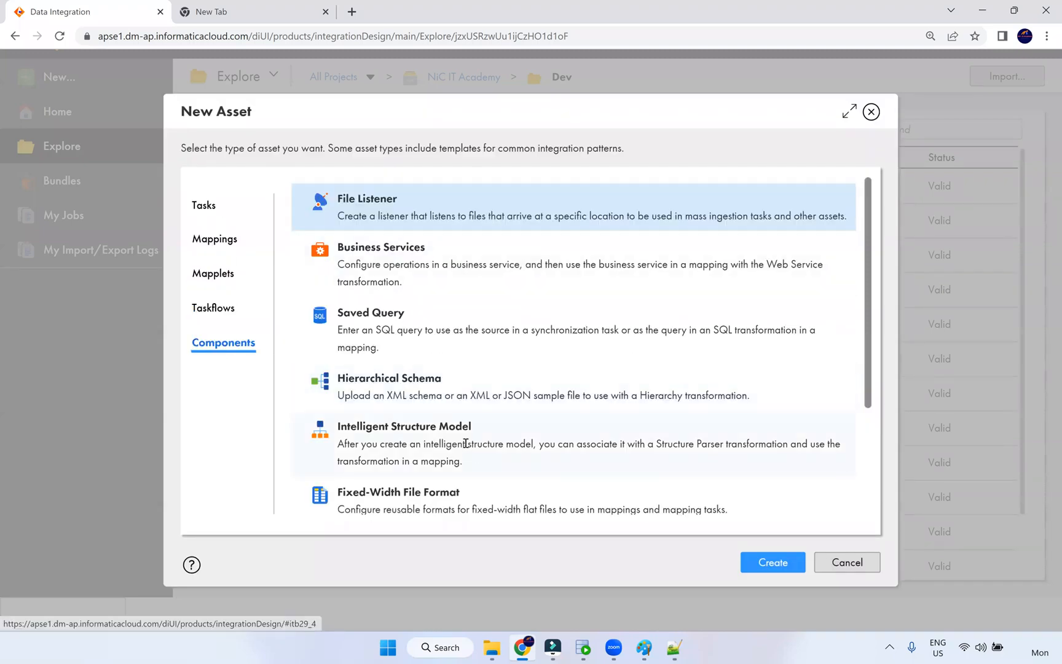
scroll(465, 443, down, 1)
click(453, 379)
click(766, 564)
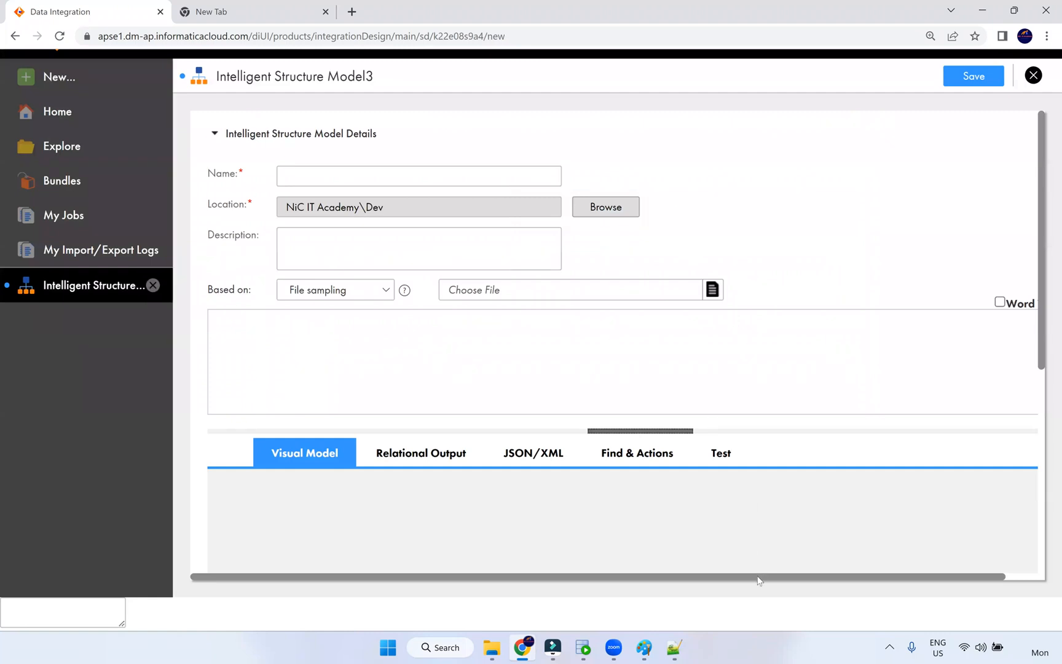
- Toggle word wrap on and off for the sample preview, then bring up Notepad++
click(1000, 303)
click(1001, 302)
click(674, 647)
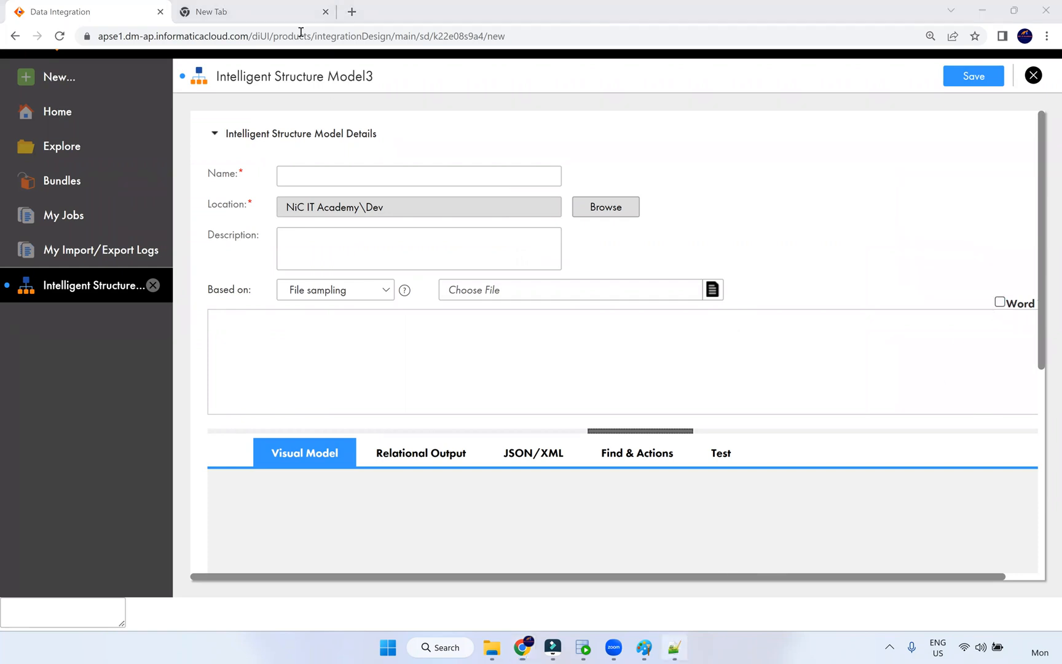
click(675, 648)
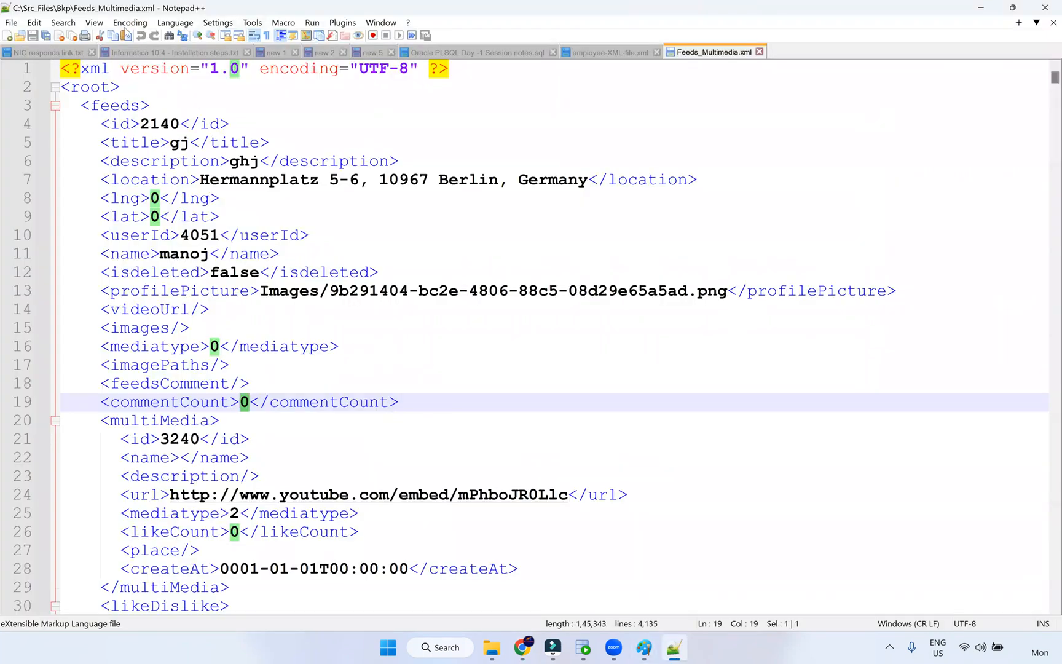
- Check Word wrap in Feeds_Multimedia.xml, select lines 12–13, then return to Chrome
click(94, 23)
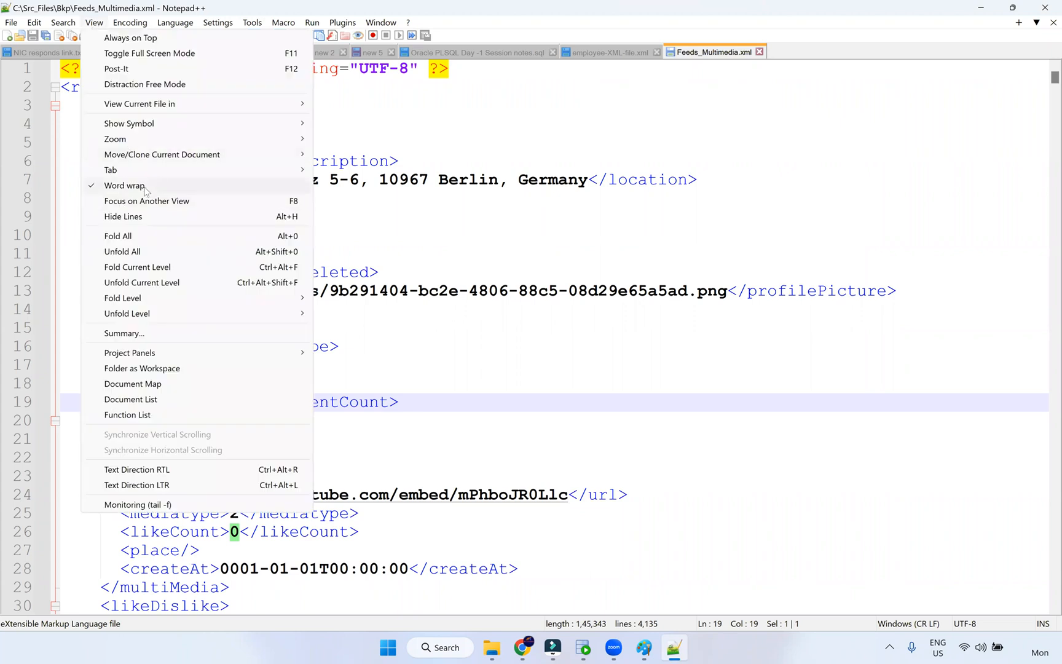
click(745, 421)
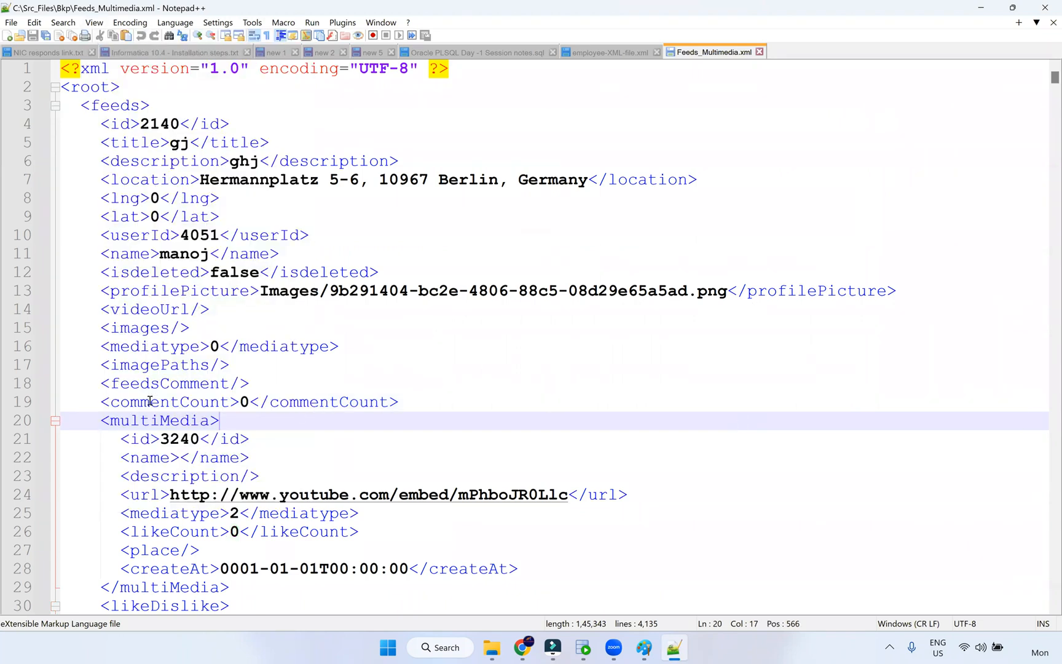
drag(86, 288, 1034, 280)
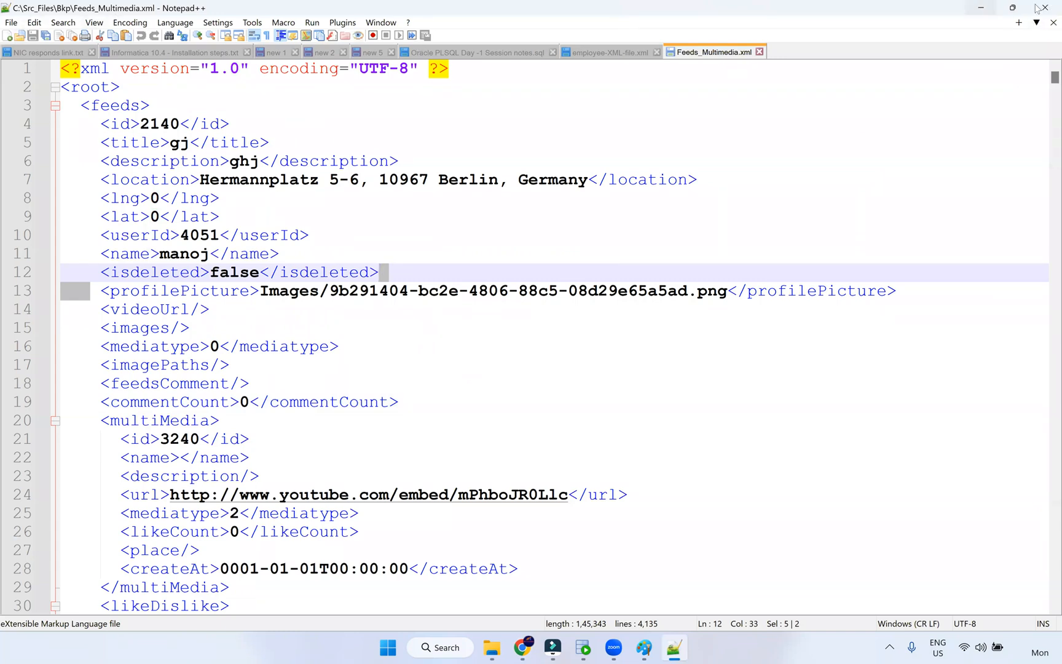
click(524, 649)
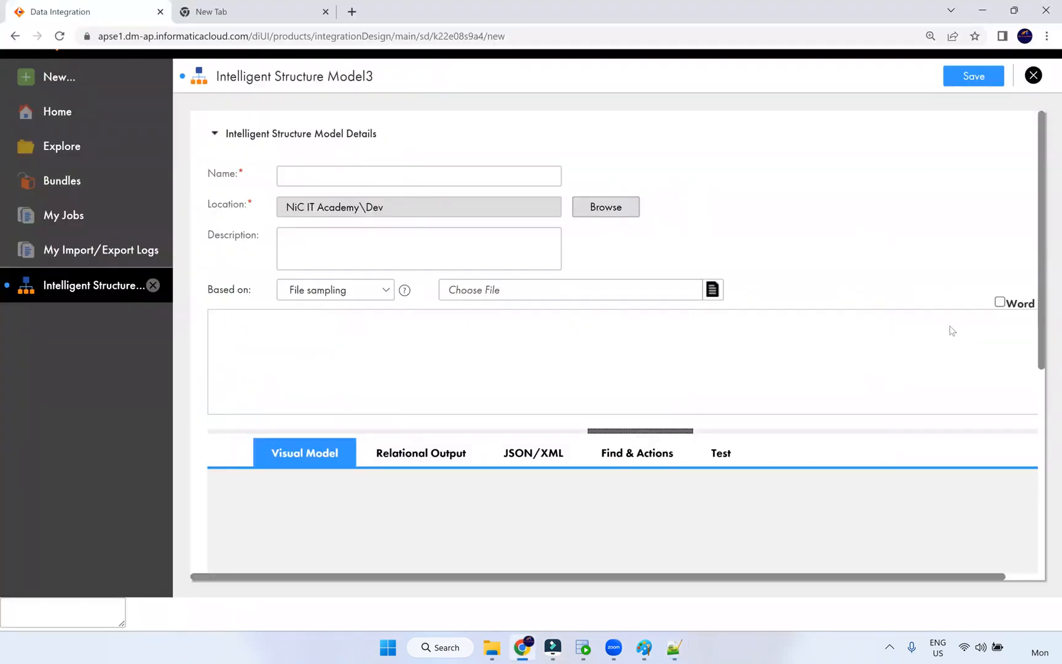
- Try page zooms from 125% to 175%, settle at 100%, and scroll through the form
key(ctrl+minus)
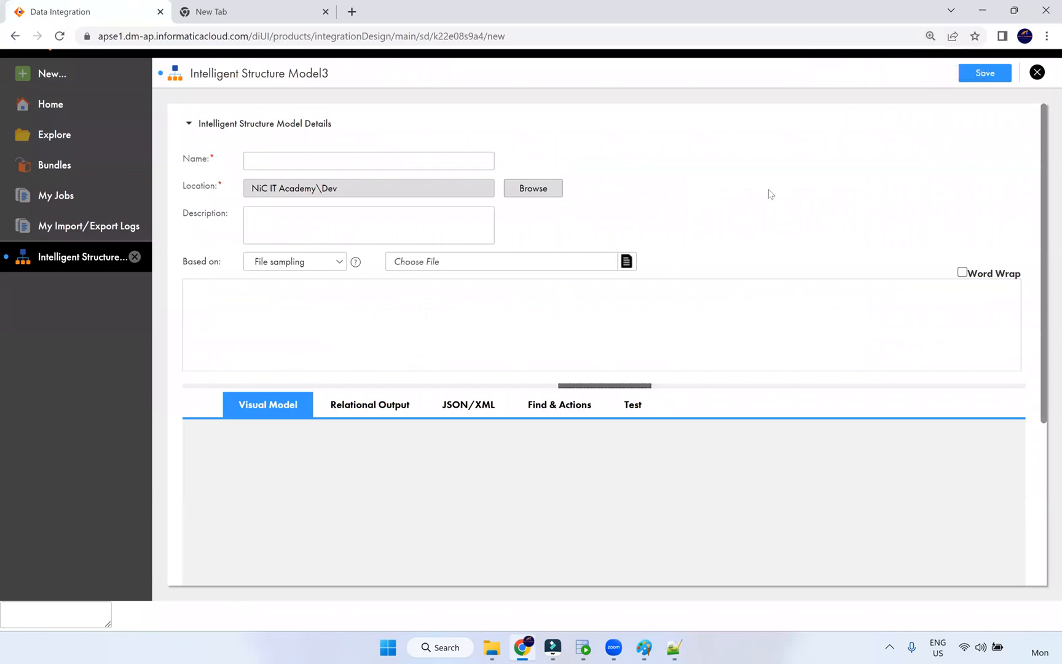
key(ctrl+plus)
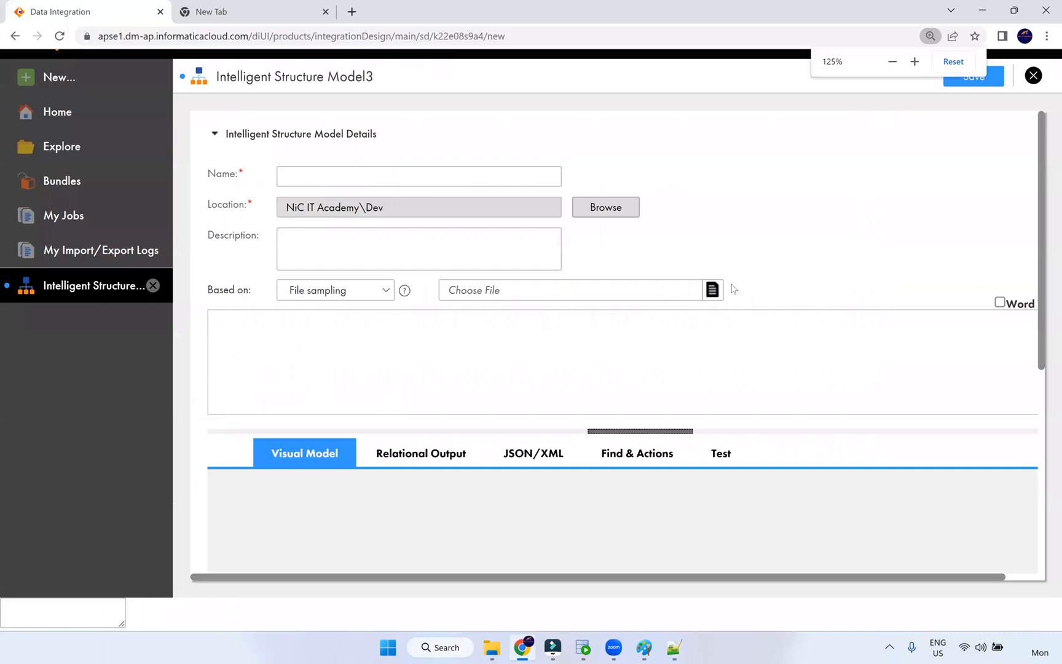
key(ctrl+plus)
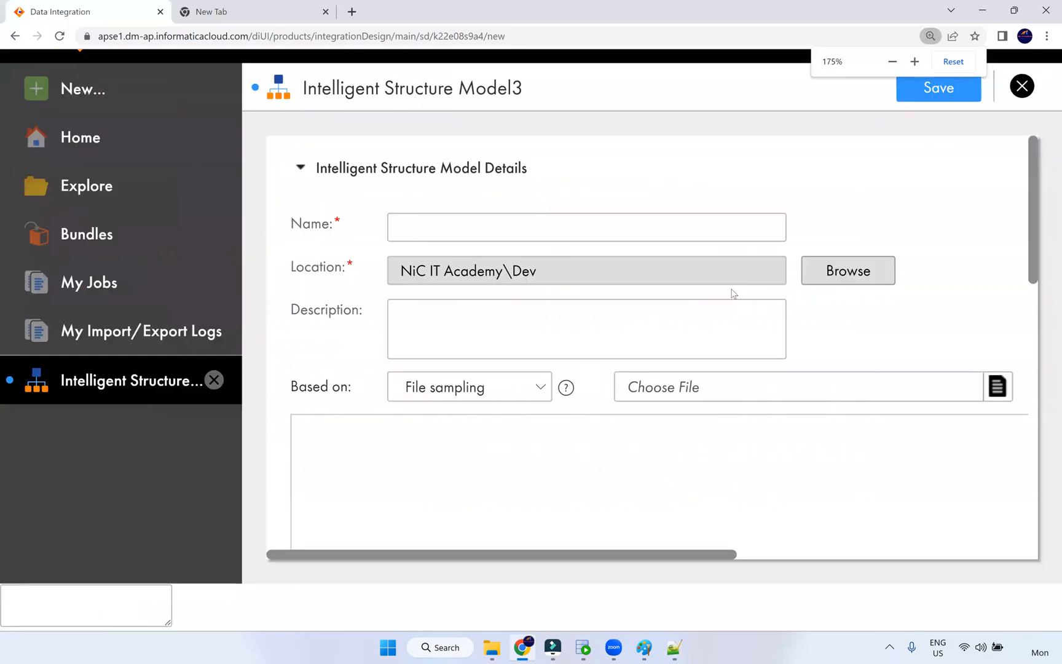
key(ctrl+minus)
key(ctrl+minus)
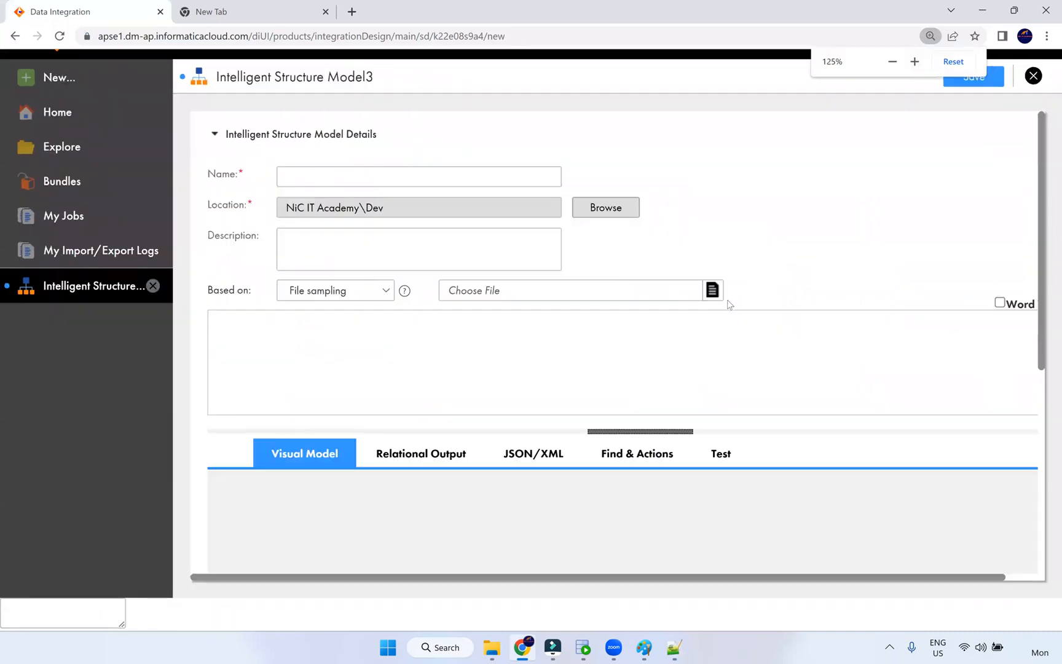
key(ctrl+minus)
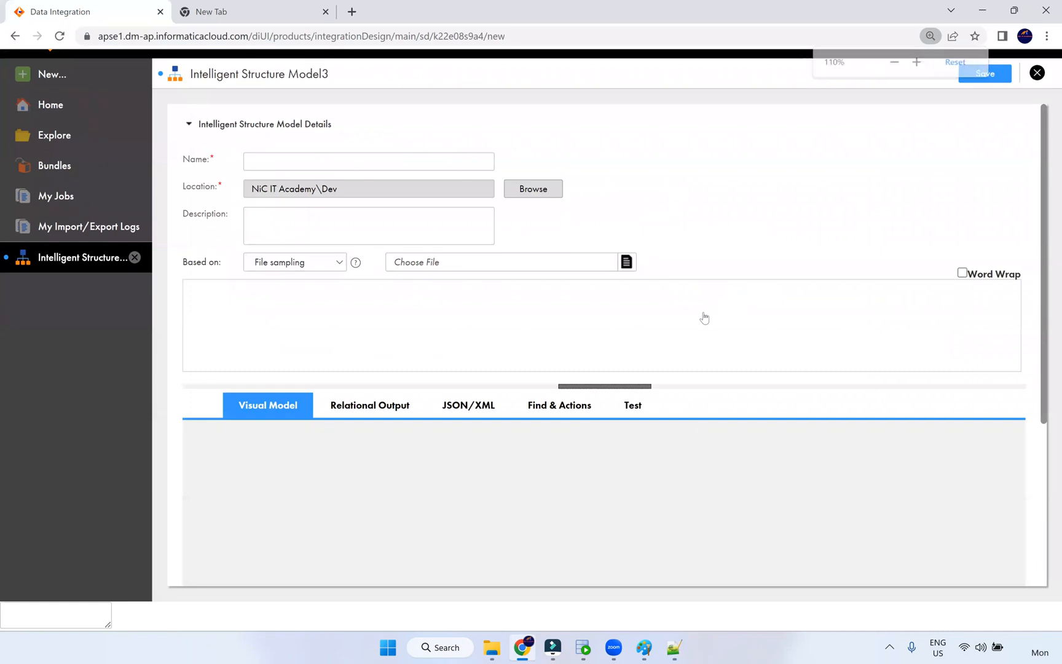
key(ctrl+minus)
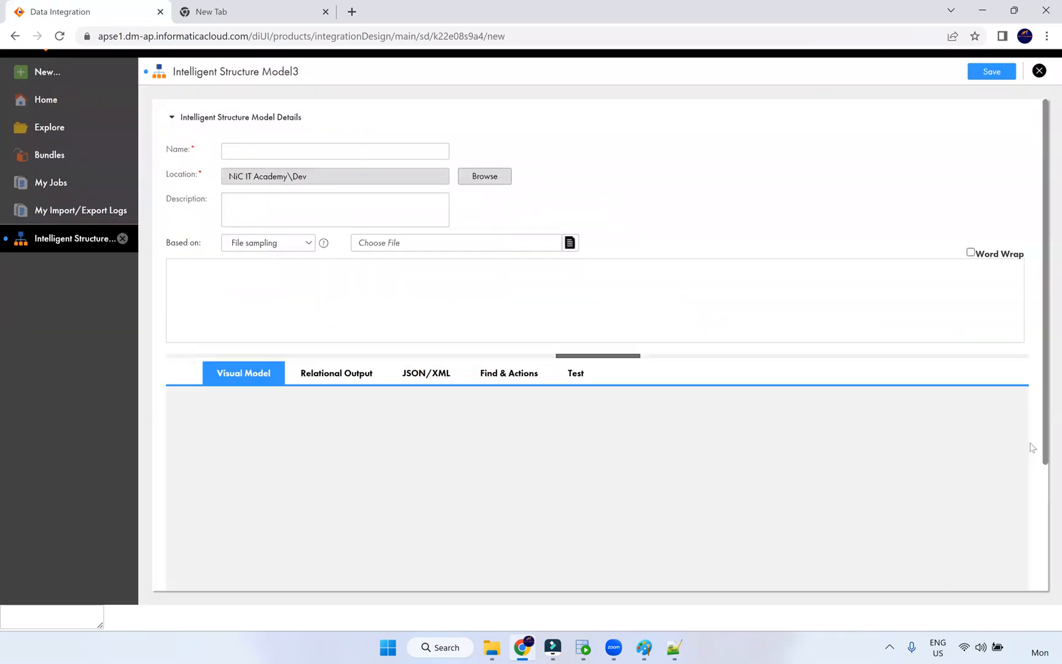
scroll(1048, 603, down, 3)
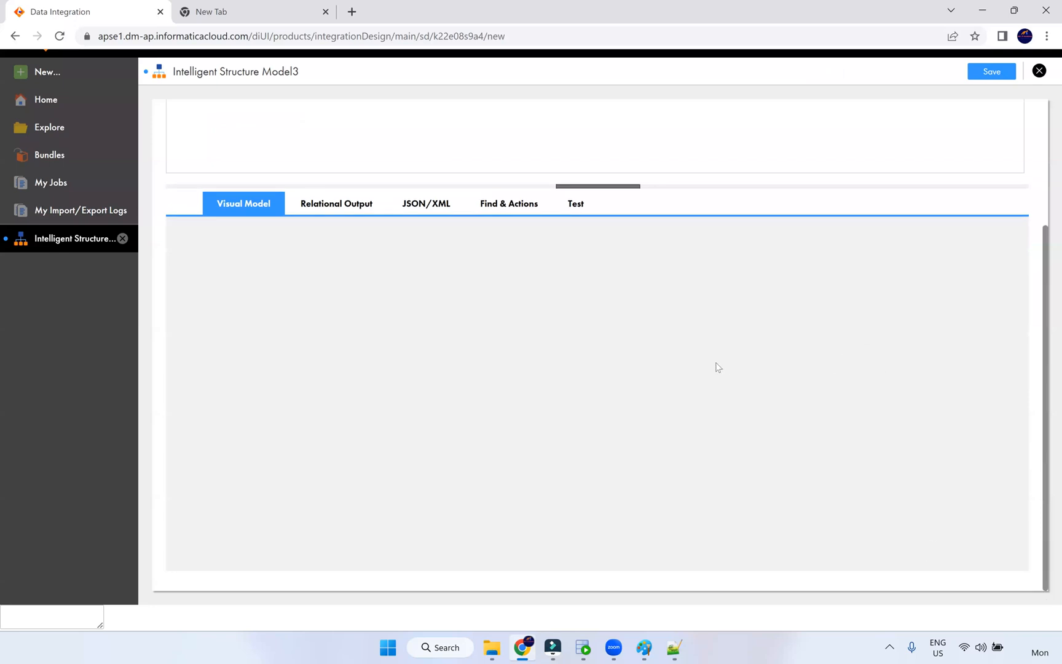
scroll(718, 368, up, 3)
scroll(717, 368, up, 2)
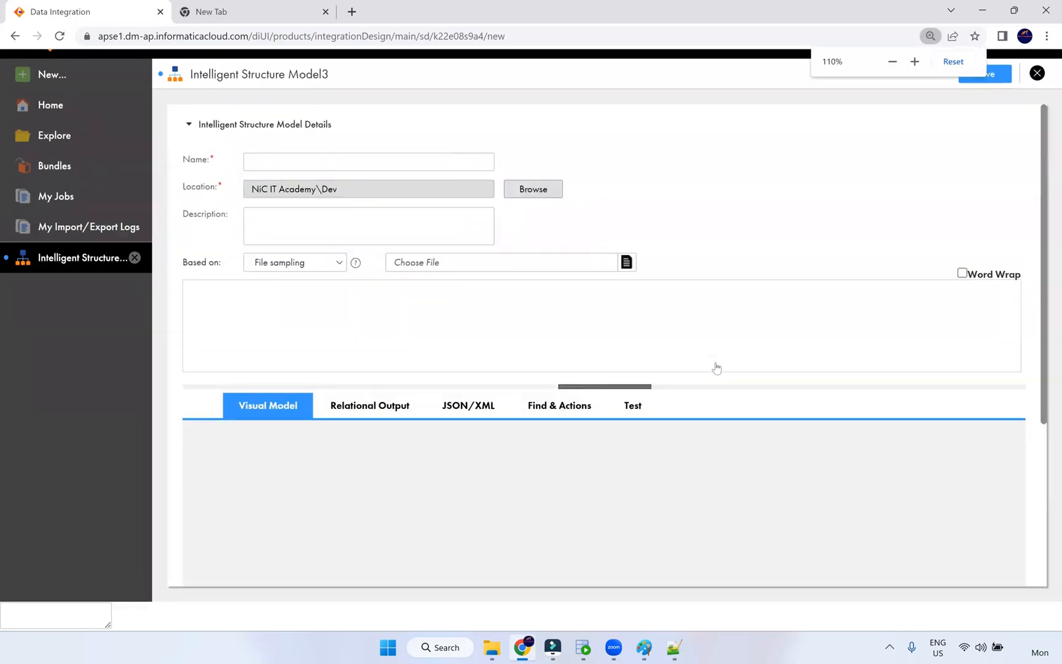
scroll(784, 335, down, 1)
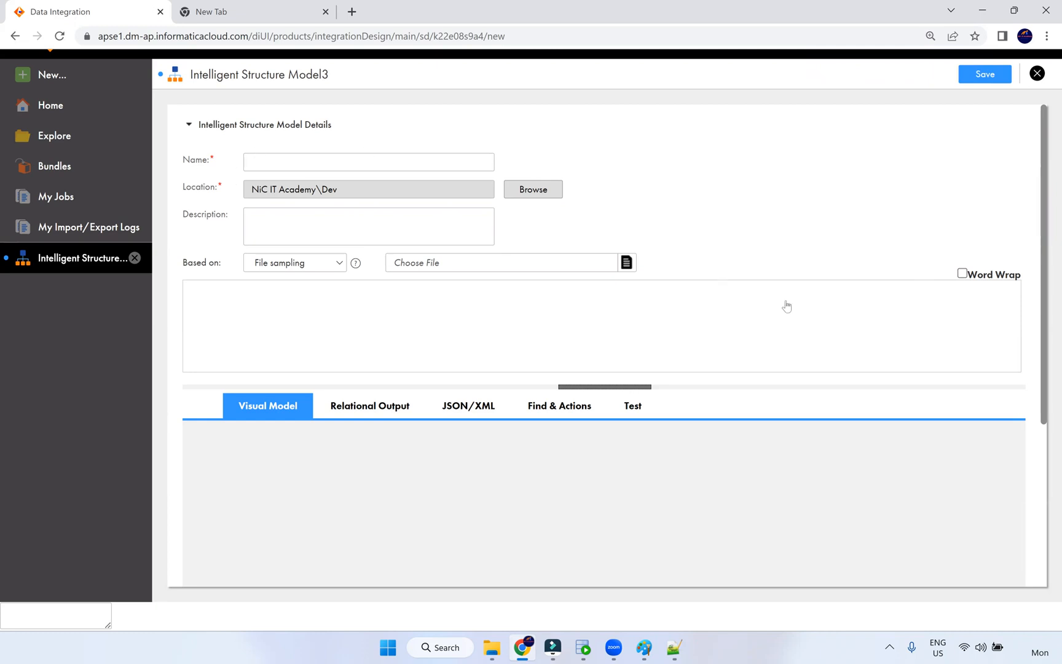
scroll(787, 305, up, 1)
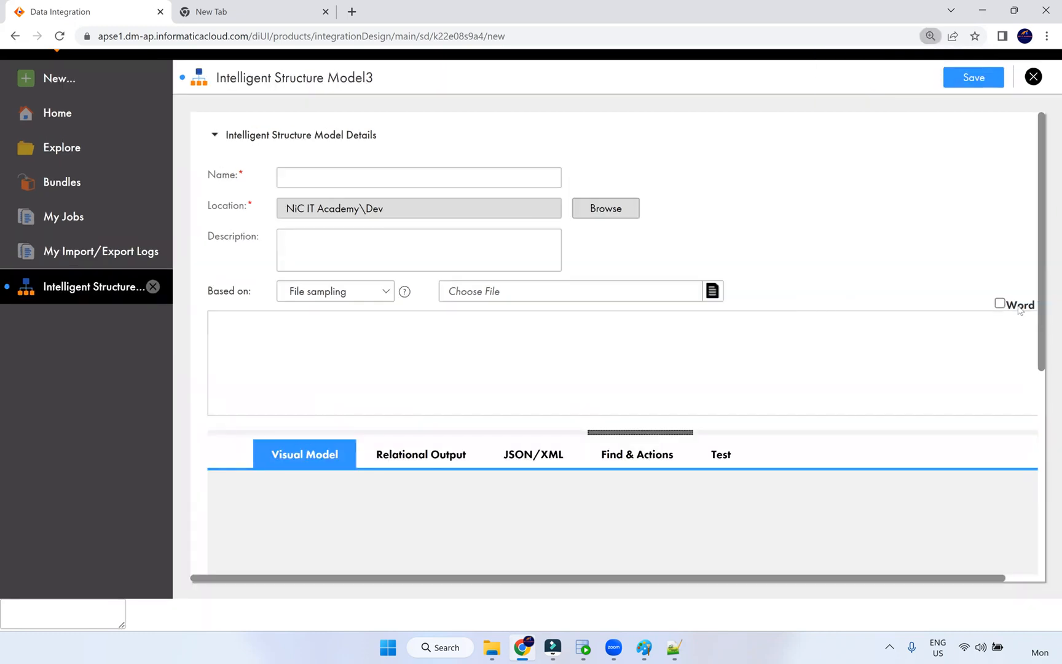
scroll(1022, 323, down, 1)
scroll(384, 422, down, 2)
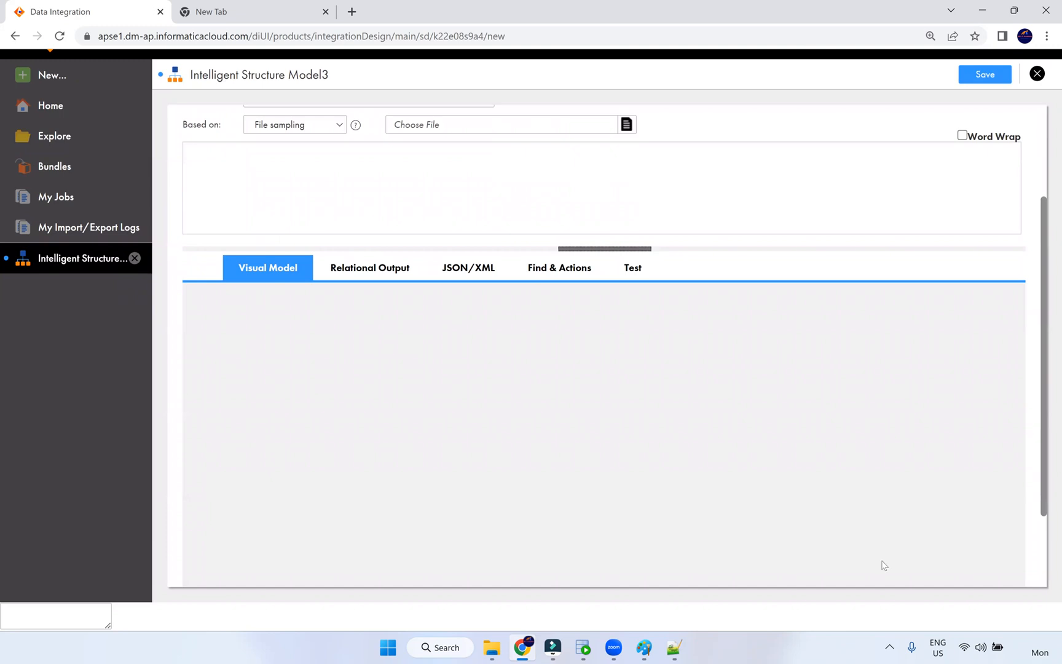
scroll(885, 562, down, 2)
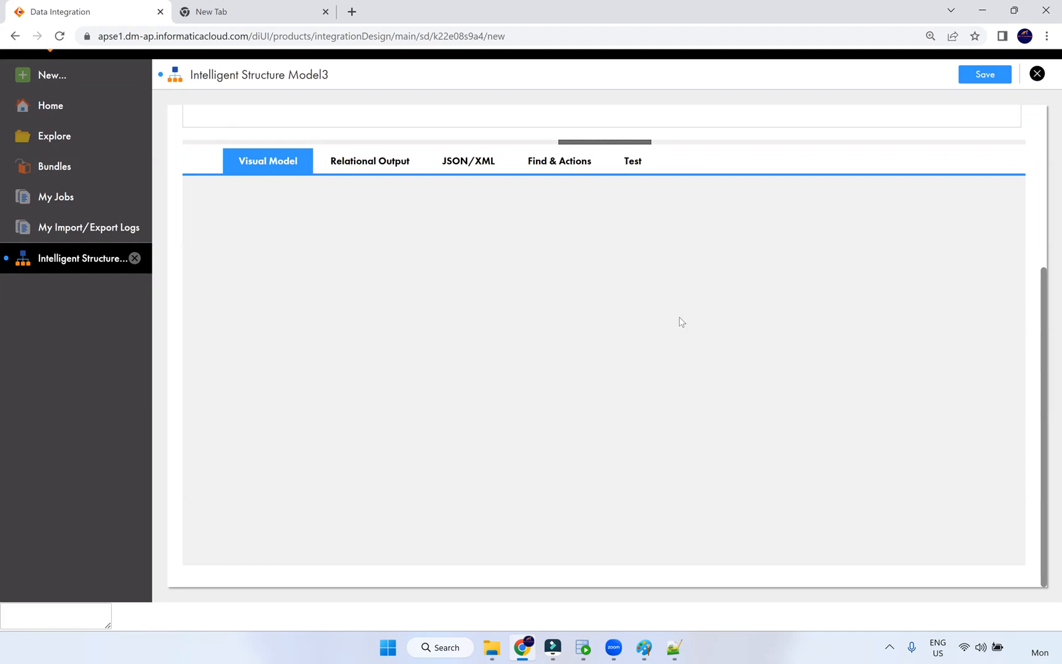
- Compare 90% and 110% zoom, return to 100%, and scroll back to the form's top
key(ctrl+minus)
key(ctrl+minus)
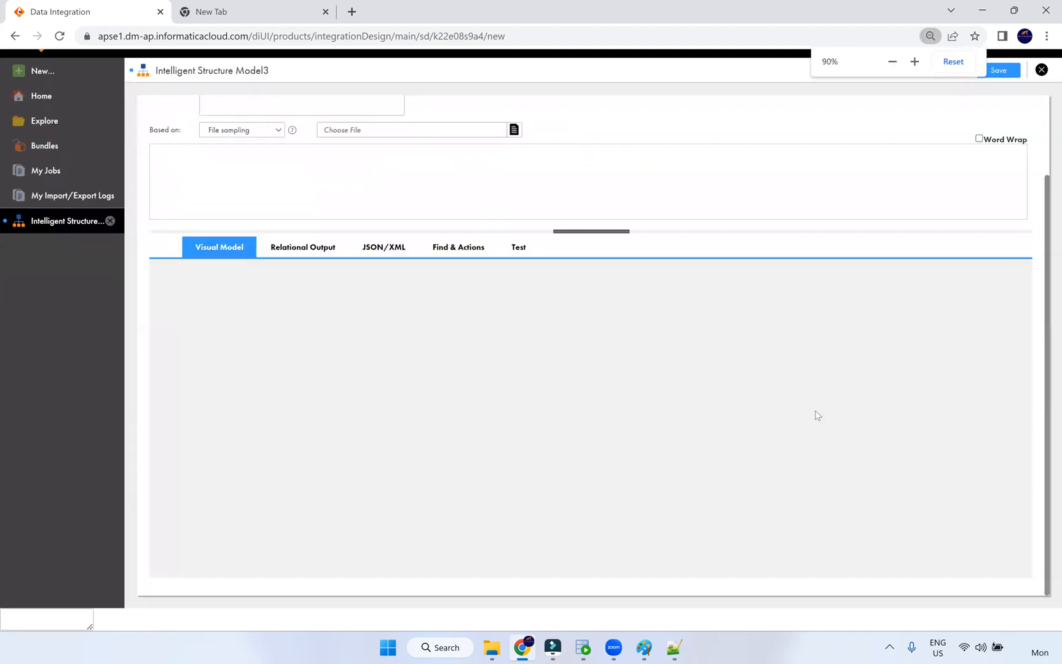
key(ctrl+plus)
key(ctrl+plus)
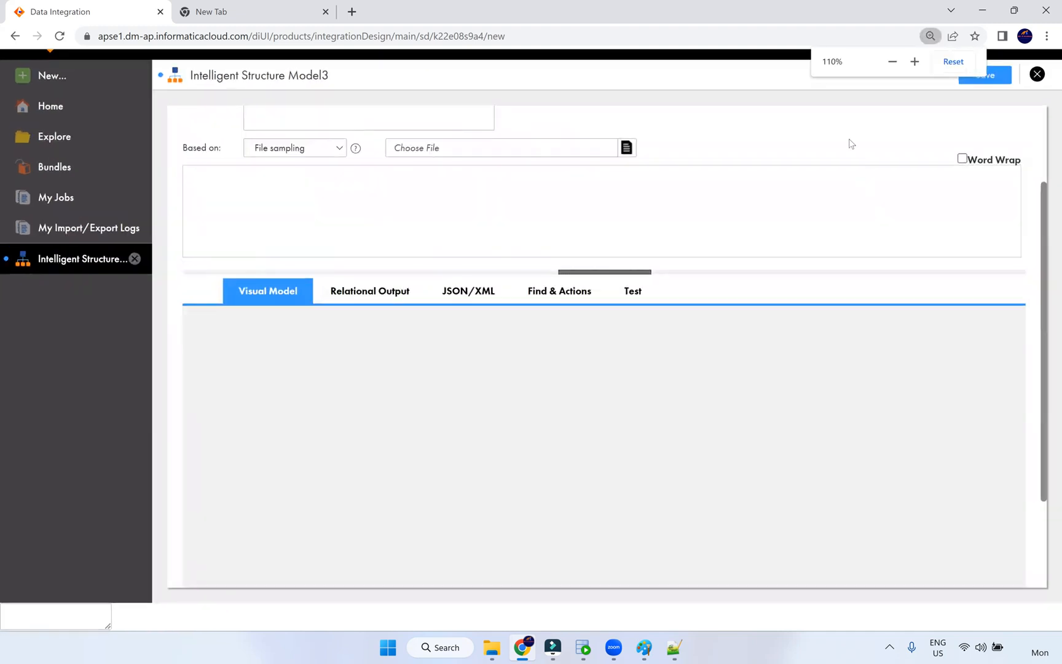
key(ctrl+minus)
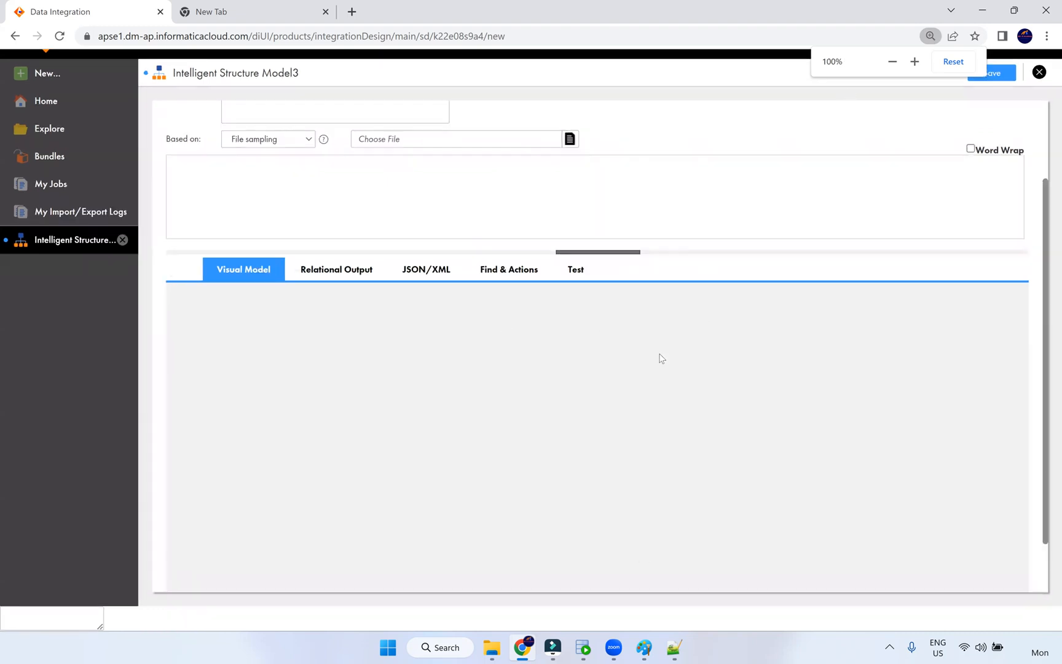
scroll(659, 358, up, 2)
scroll(589, 322, up, 1)
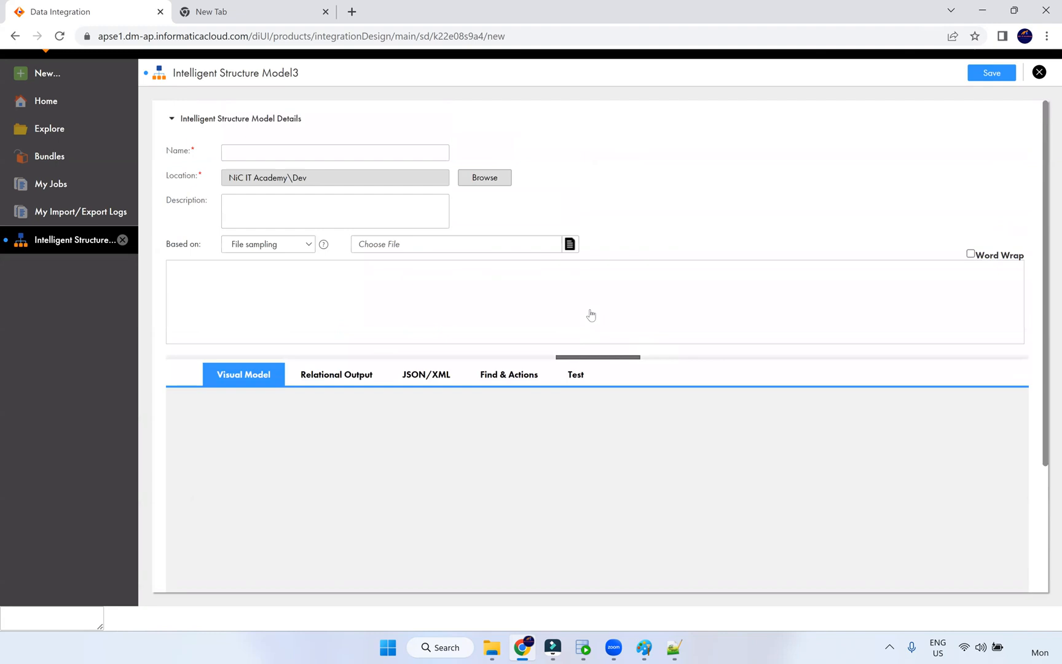
scroll(368, 315, up, 1)
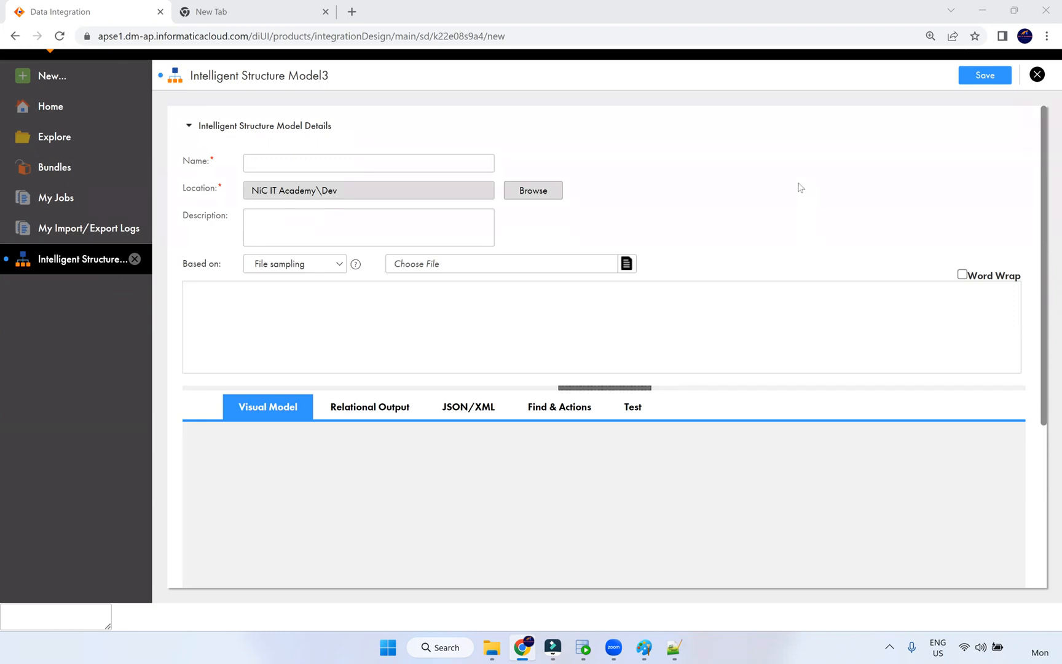
- Go from Bkp up to Src_Files, open Archieve, and select employee-XML-file
click(498, 651)
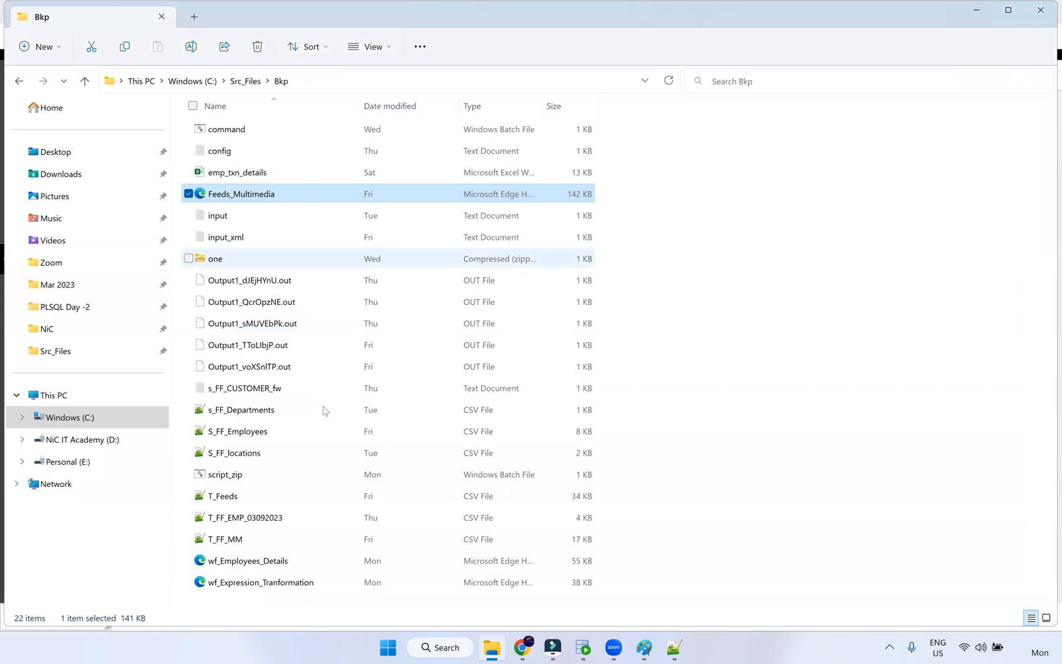
click(294, 562)
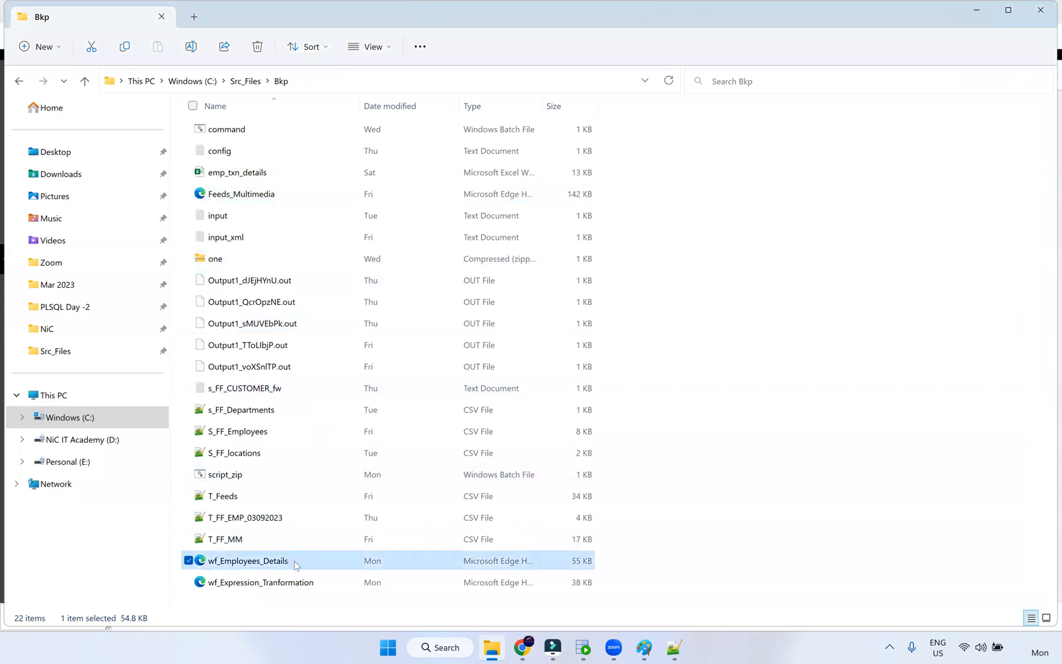
click(245, 81)
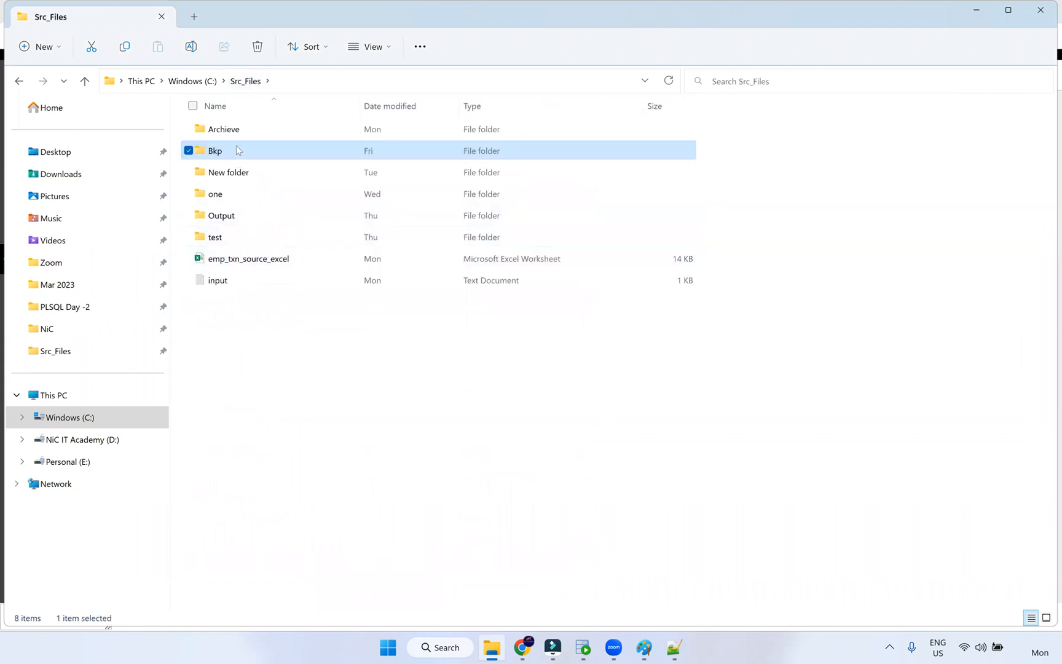
double_click(233, 131)
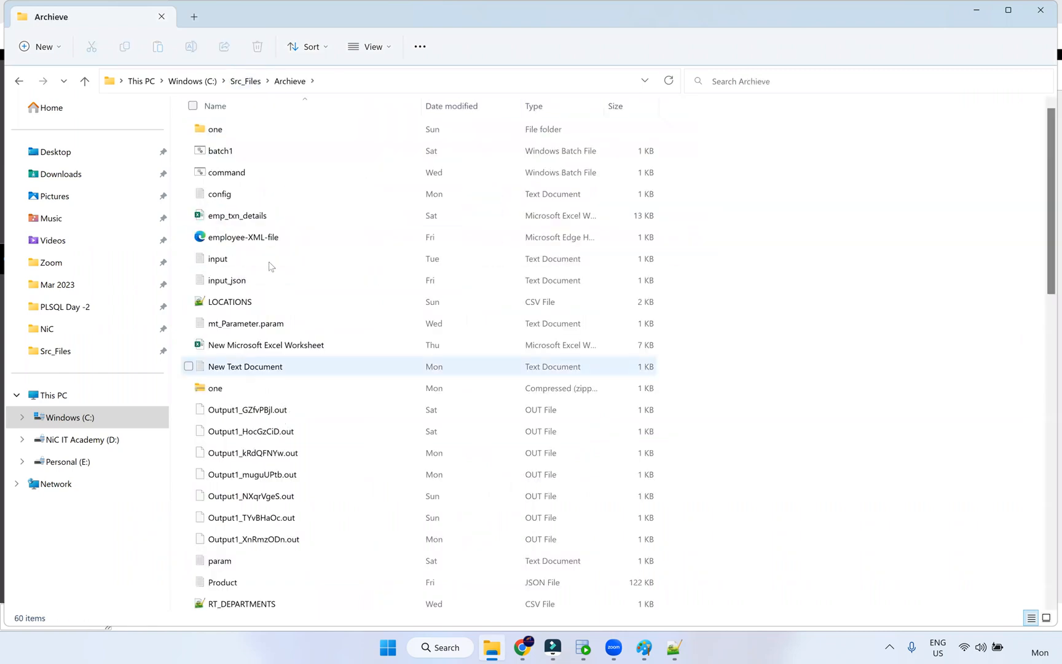
click(261, 240)
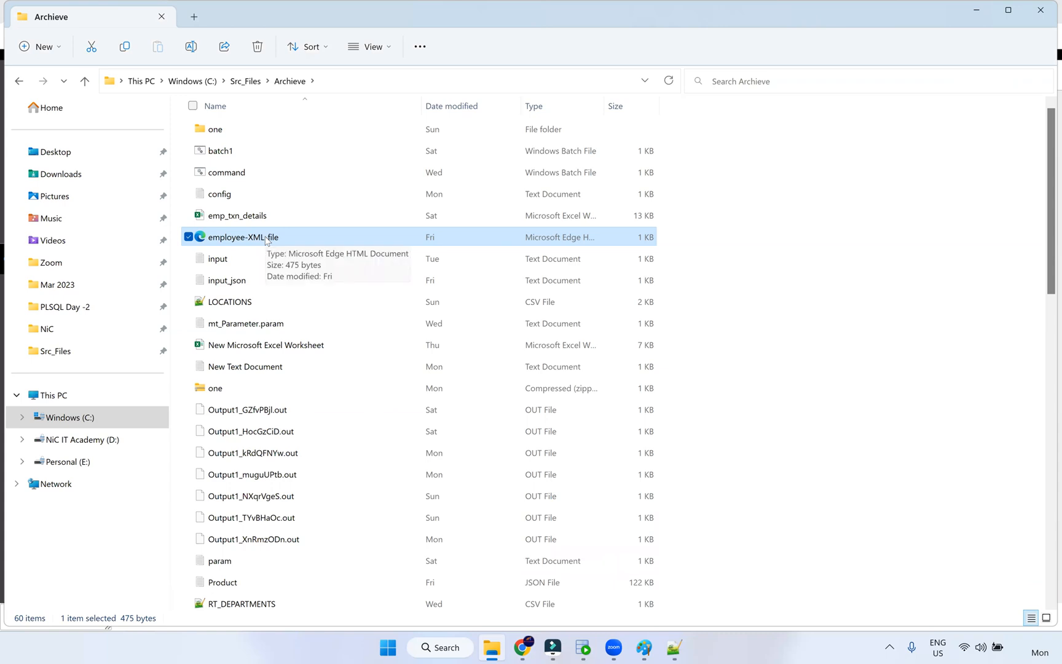
right_click(265, 240)
- Open employee-XML-file in Notepad++, select all and deselect, then return to the Archieve folder
mouse_move(349, 313)
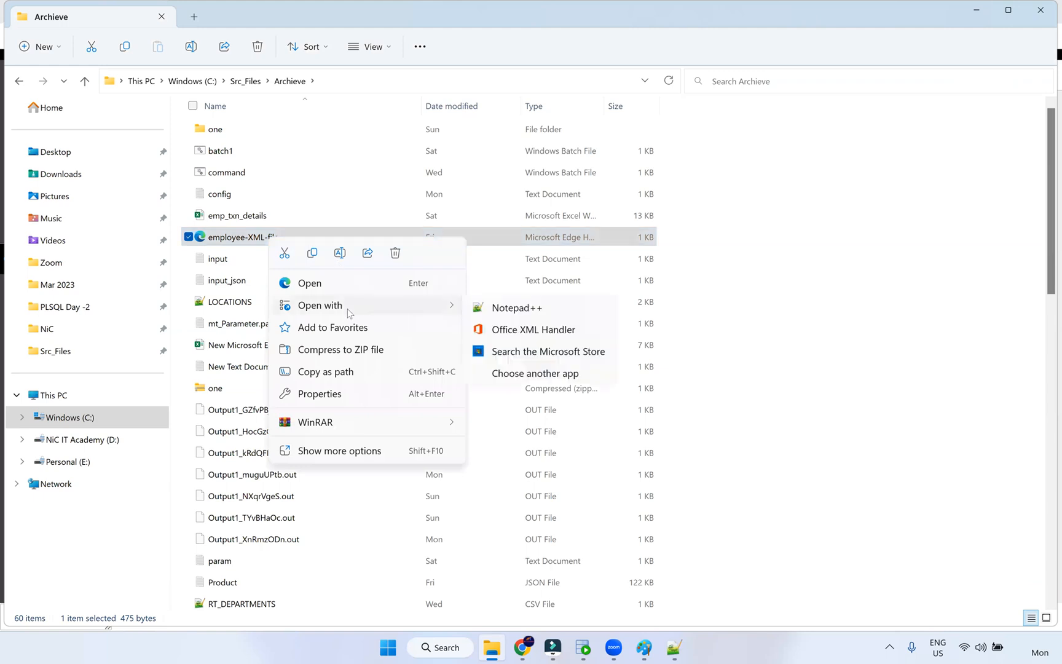
click(513, 329)
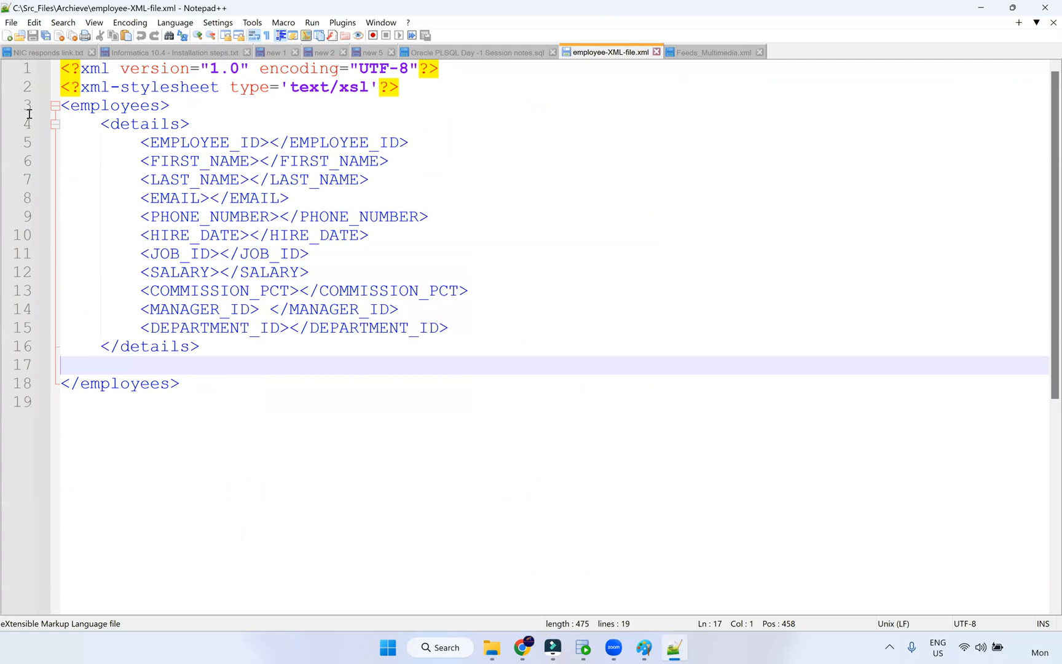
key(ctrl+a)
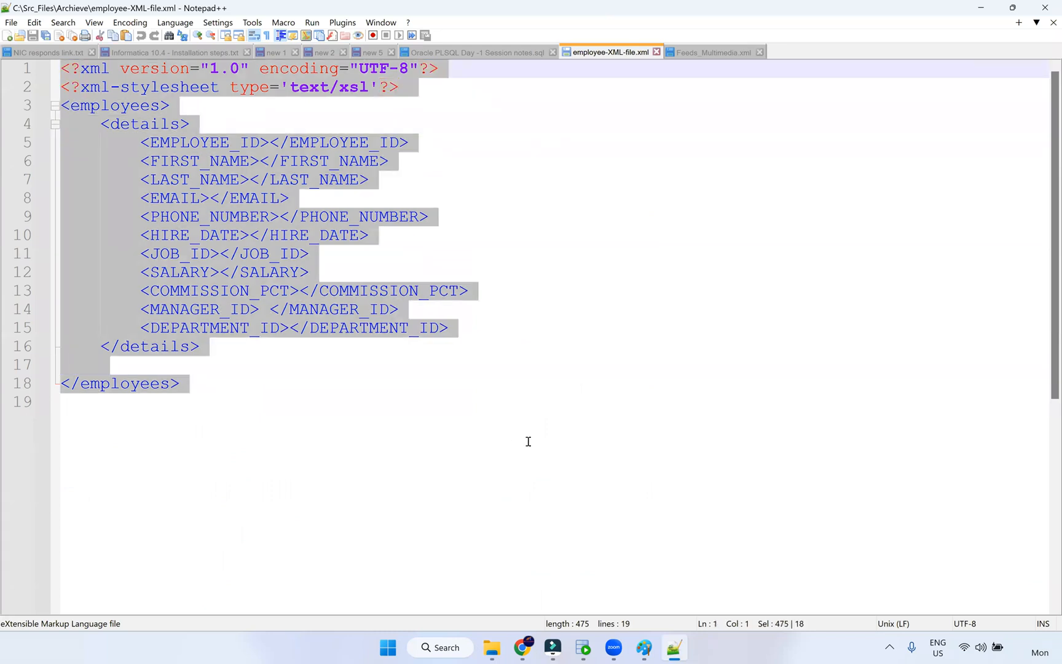
click(230, 439)
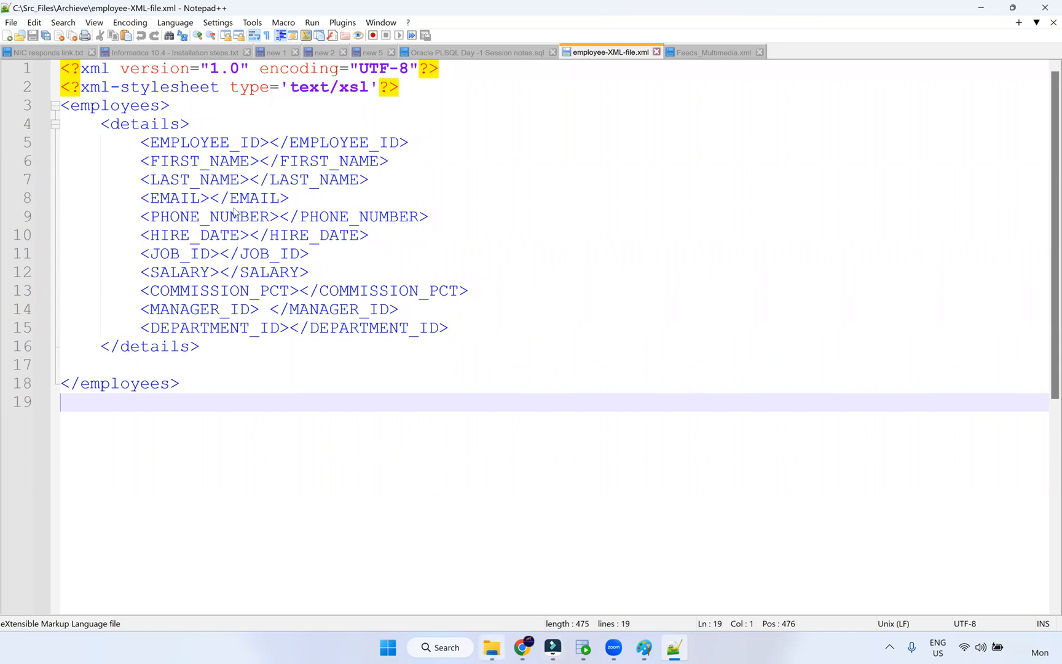
key(alt+Tab)
scroll(279, 288, down, 1)
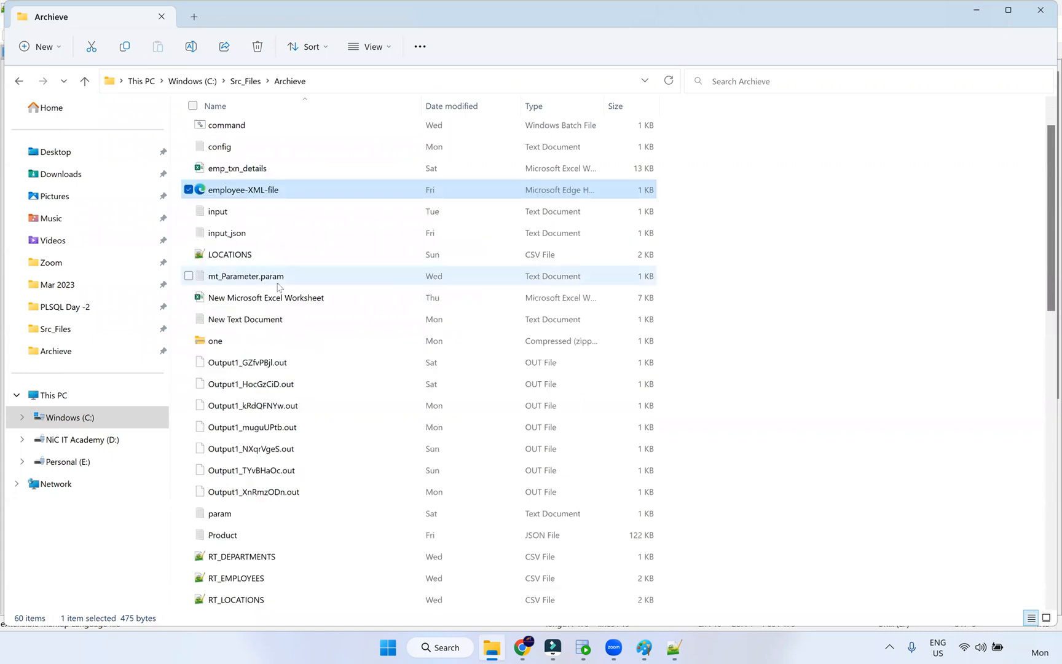
- Open the T_FF_EMPLOYEES output file from the Archieve folder with Notepad++ using Open with
scroll(288, 291, down, 3)
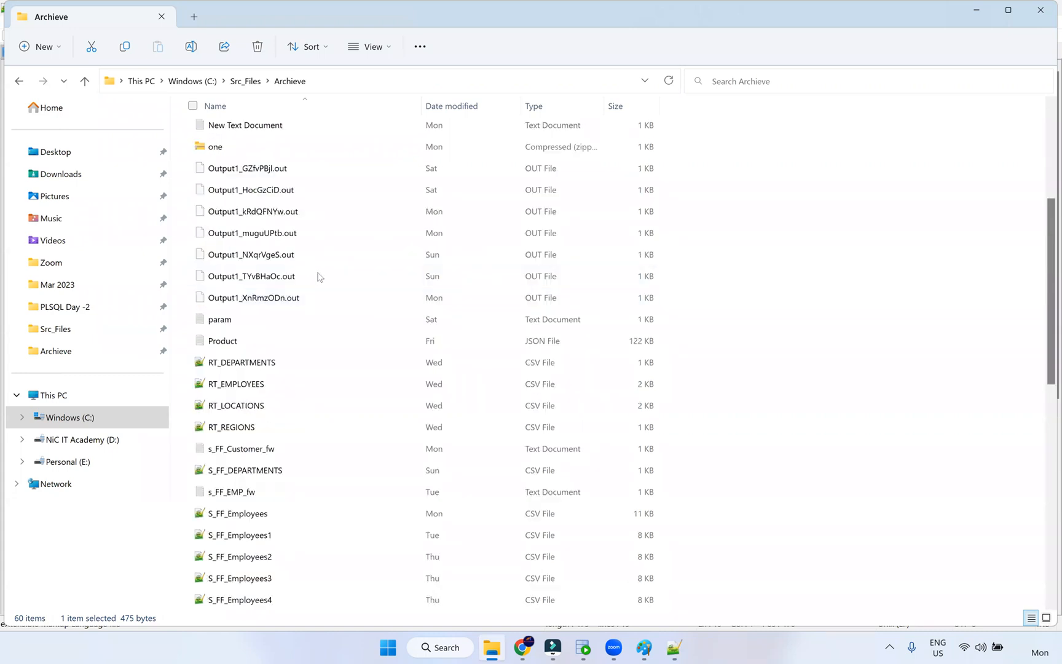
scroll(318, 277, down, 8)
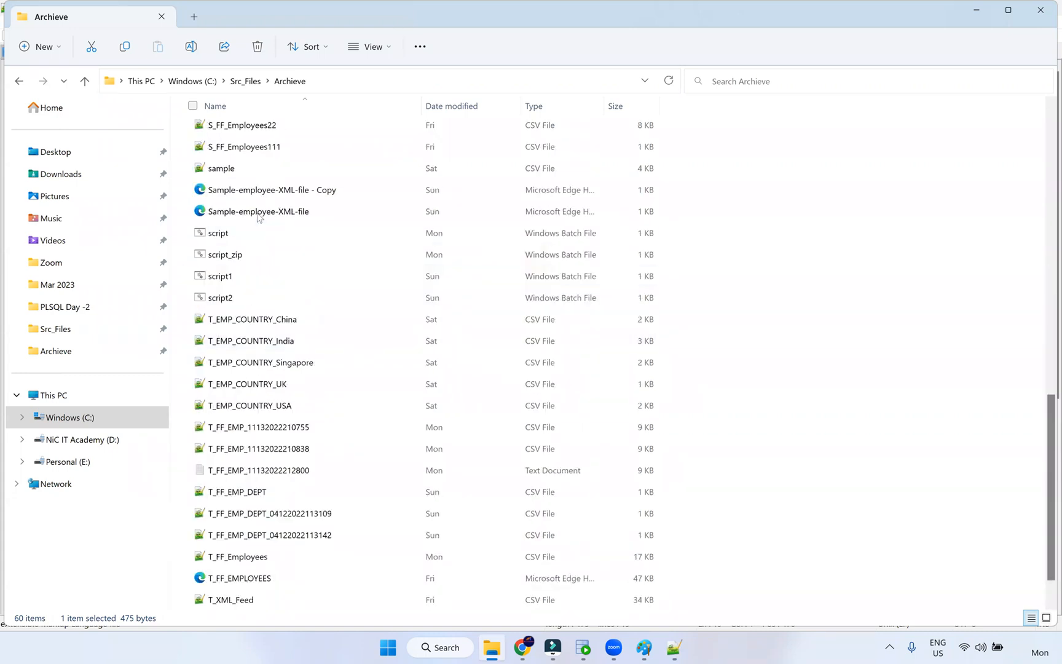
click(293, 578)
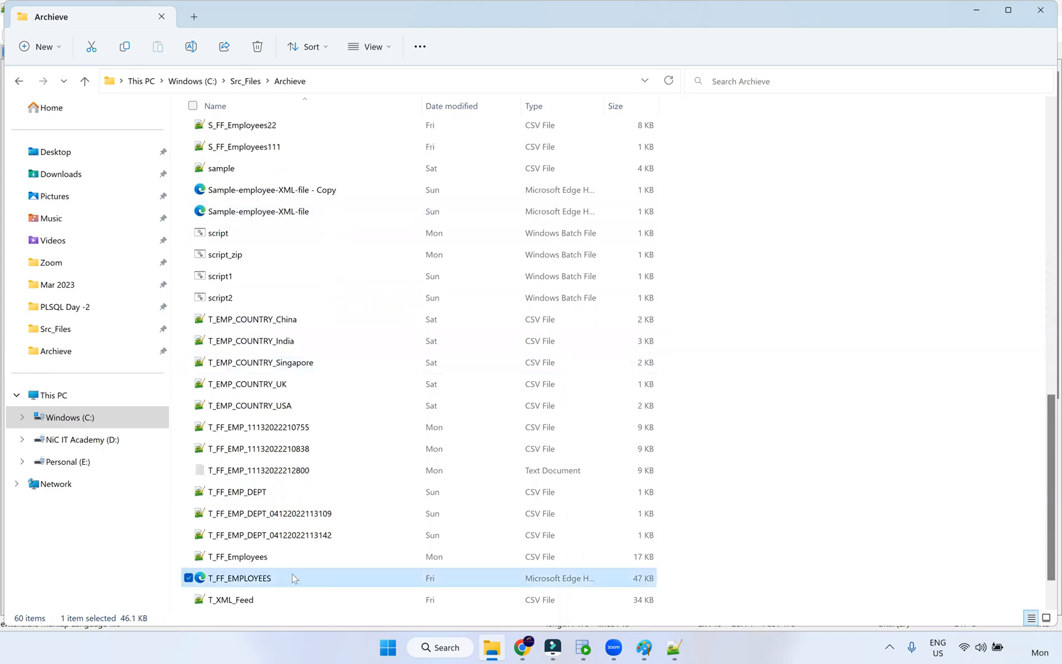
right_click(257, 581)
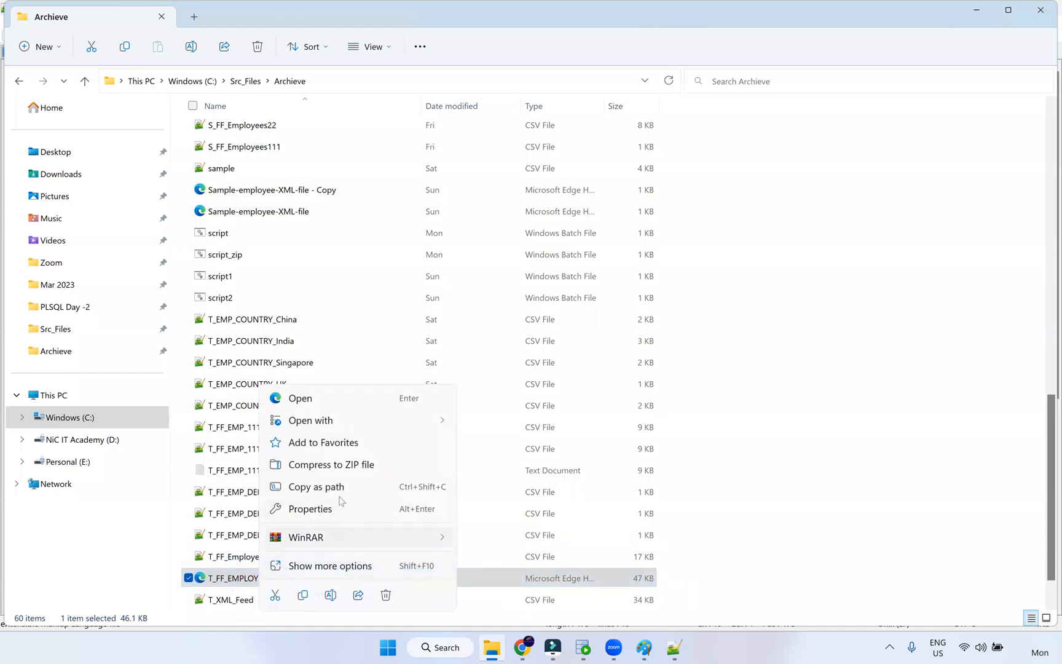
mouse_move(344, 429)
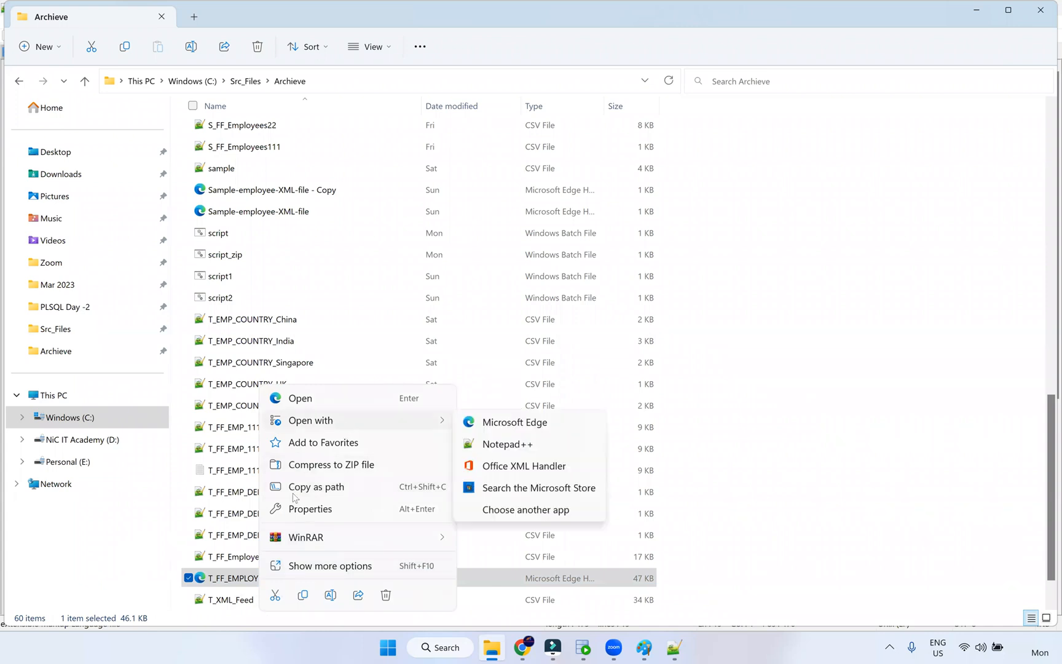
click(521, 444)
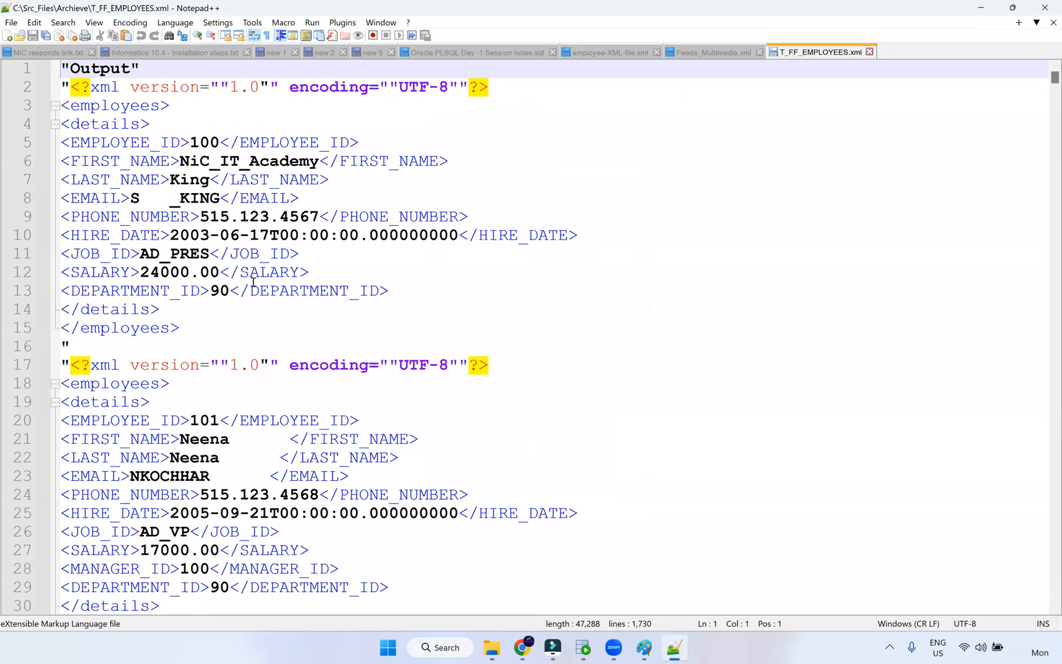
- Select the repeated XML declaration on lines 16–17 of T_FF_EMPLOYEES.xml, then close Notepad++
click(484, 365)
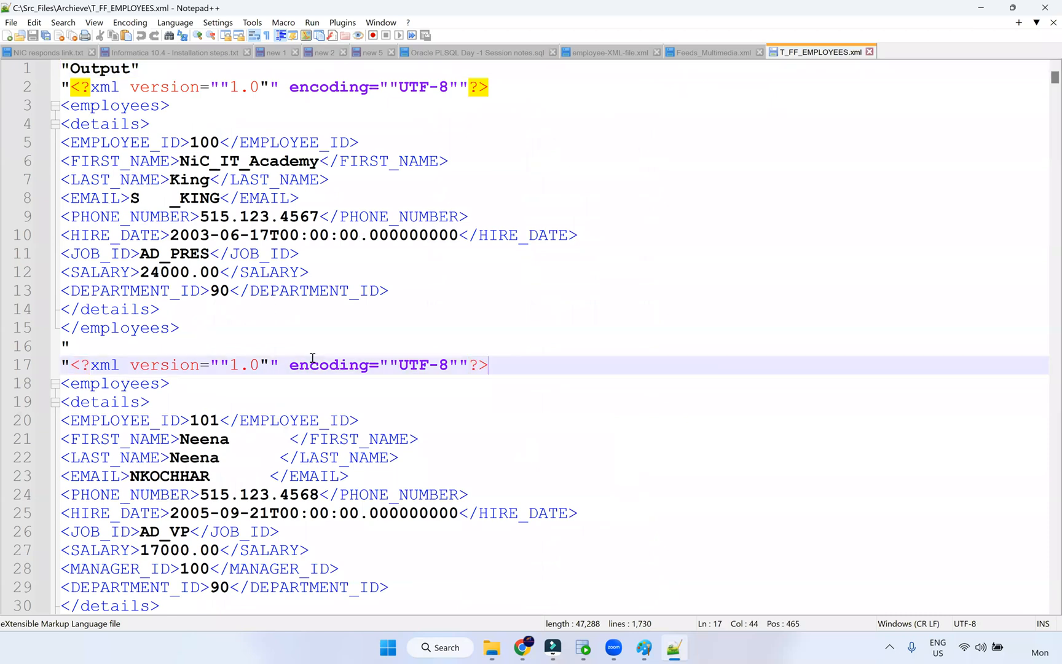
shift+click(58, 364)
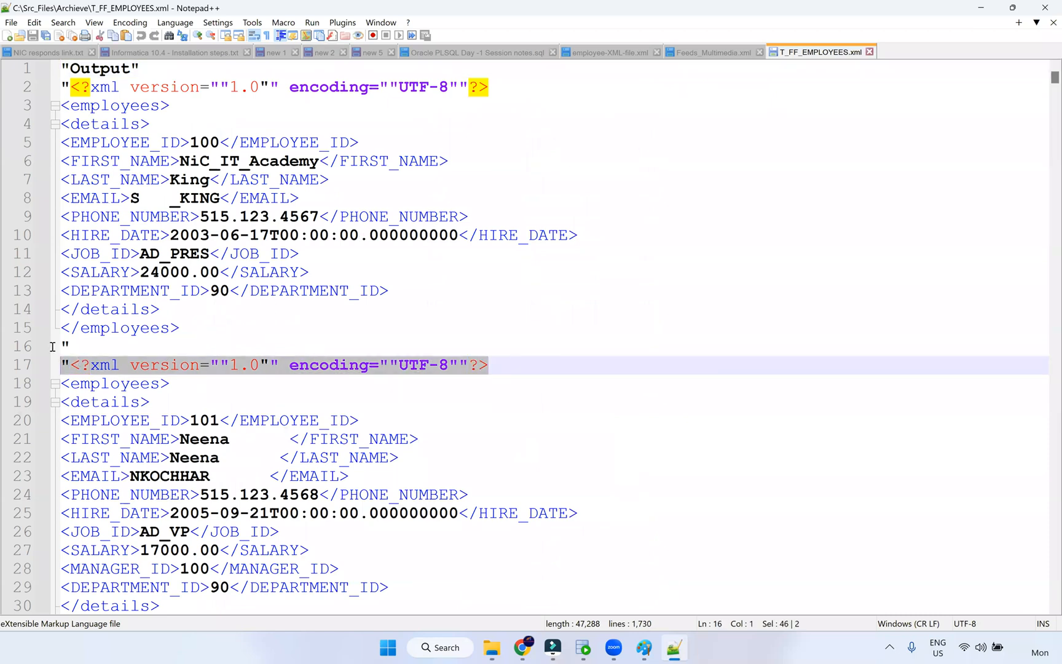
shift+click(52, 346)
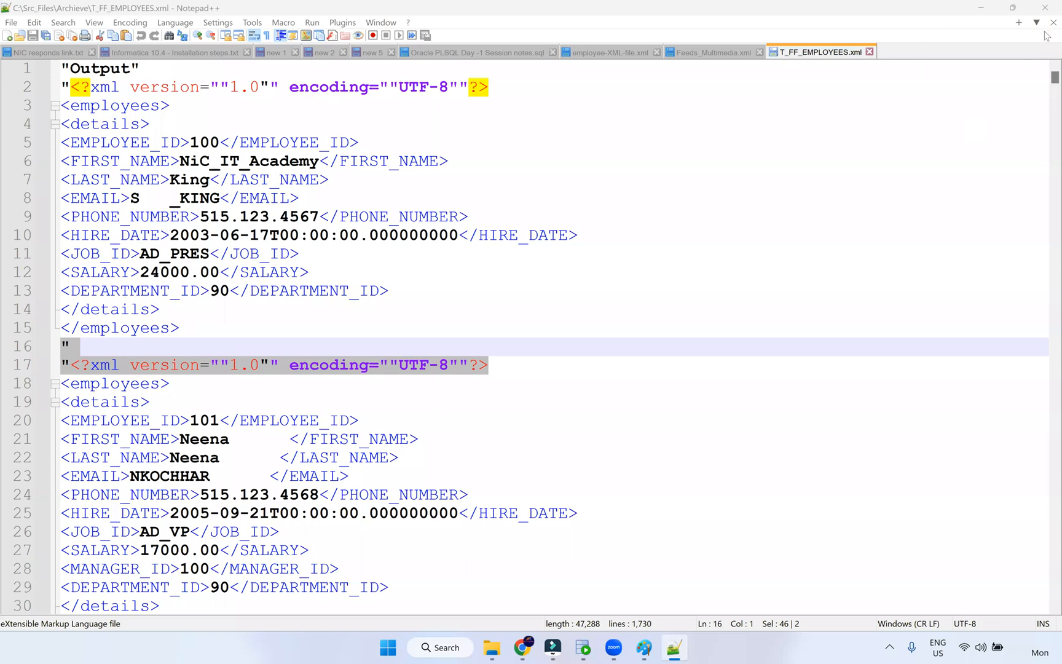
click(1045, 10)
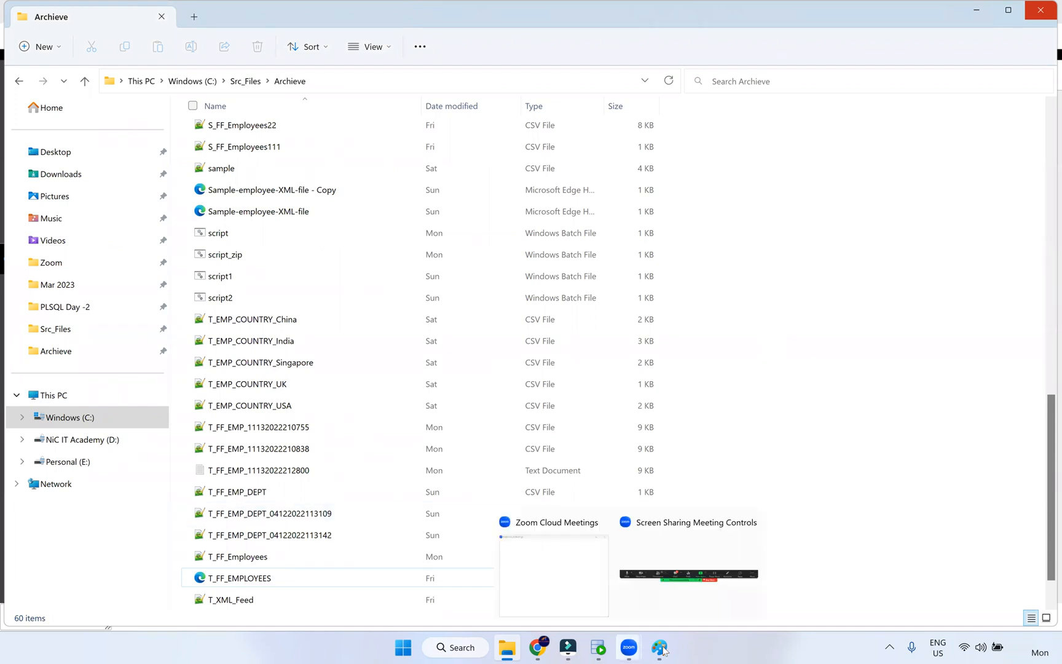
- Draw a green stroke over the first red box in the Paint flow sketch and close it unsaved
mouse_move(660, 648)
click(689, 588)
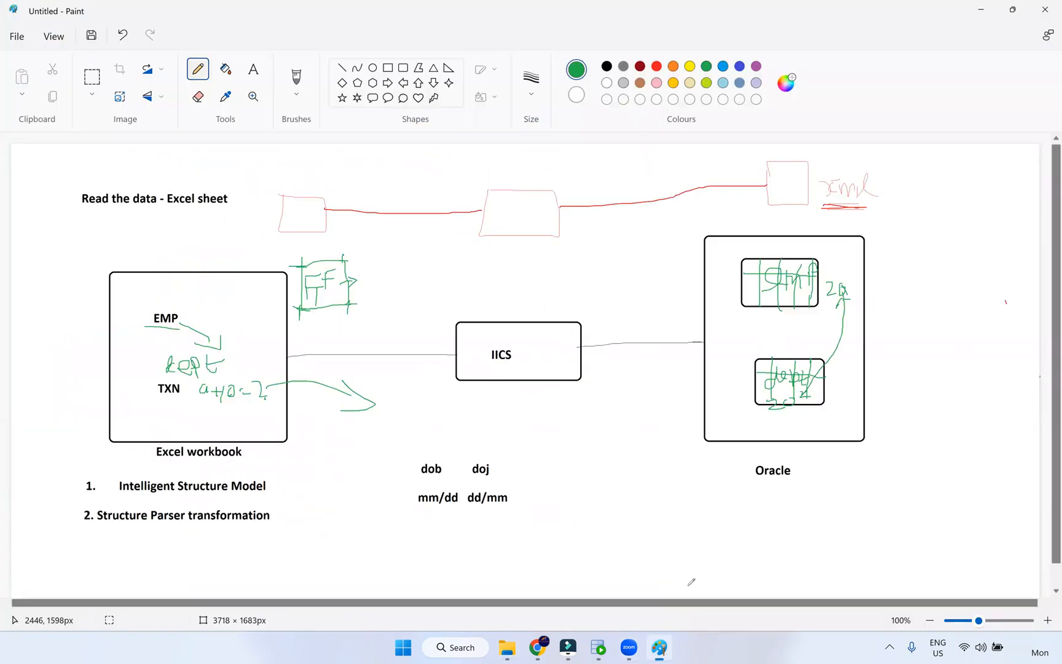
click(1046, 7)
mouse_move(275, 195)
mouse_down()
mouse_move(330, 197)
mouse_move(325, 236)
mouse_move(287, 231)
mouse_up()
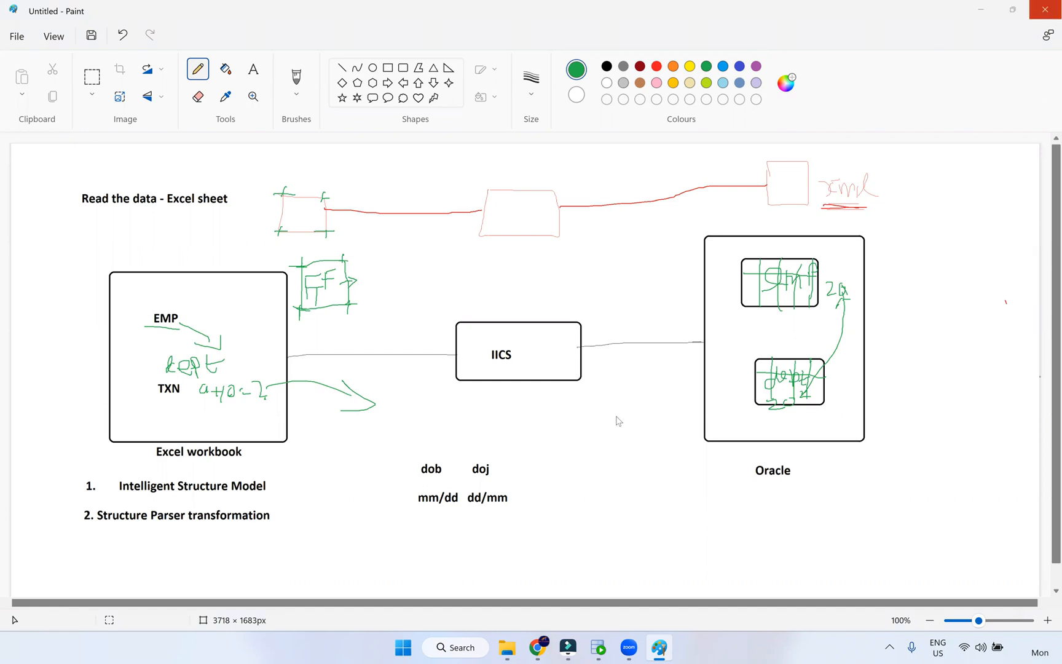
click(541, 353)
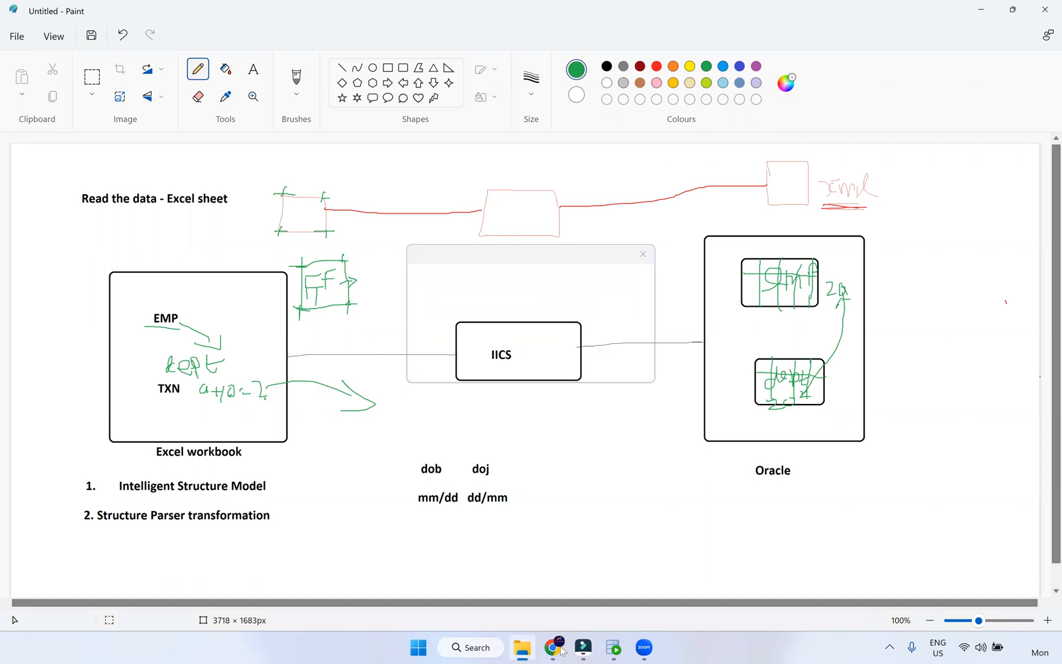
click(621, 597)
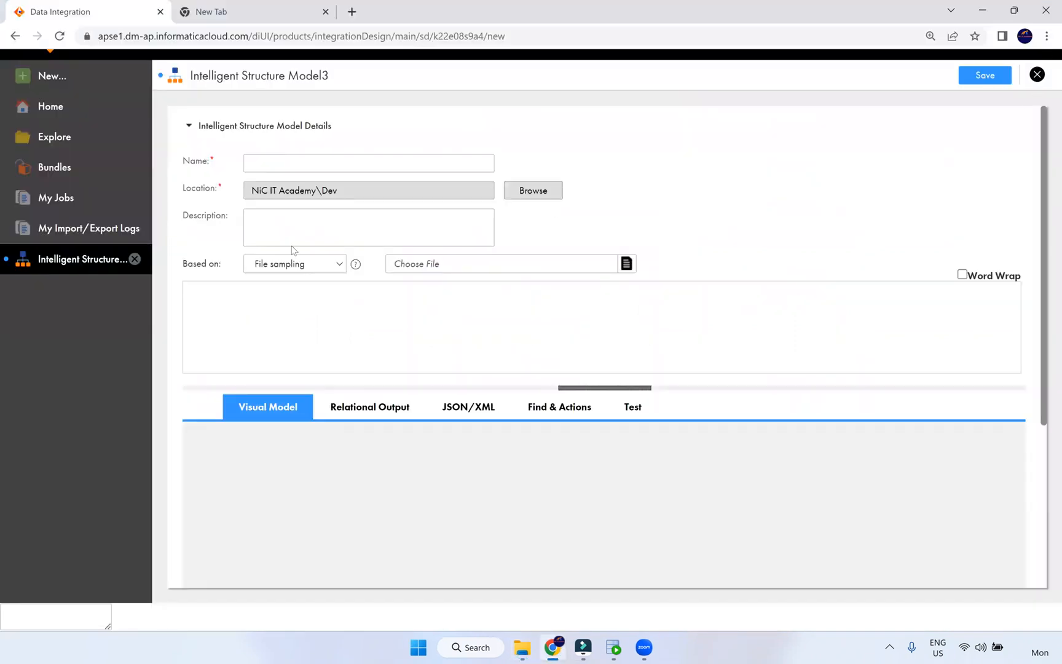
- Discard Intelligent Structure Model3, cancel a new asset, then open and close the m_File_list mapping
click(1037, 75)
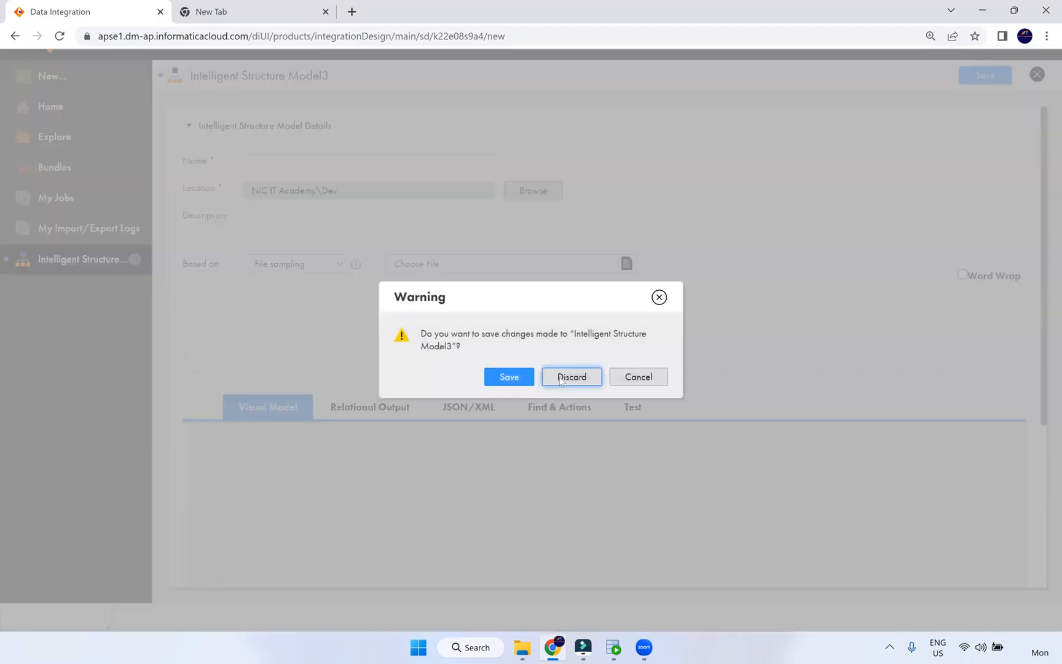
click(572, 376)
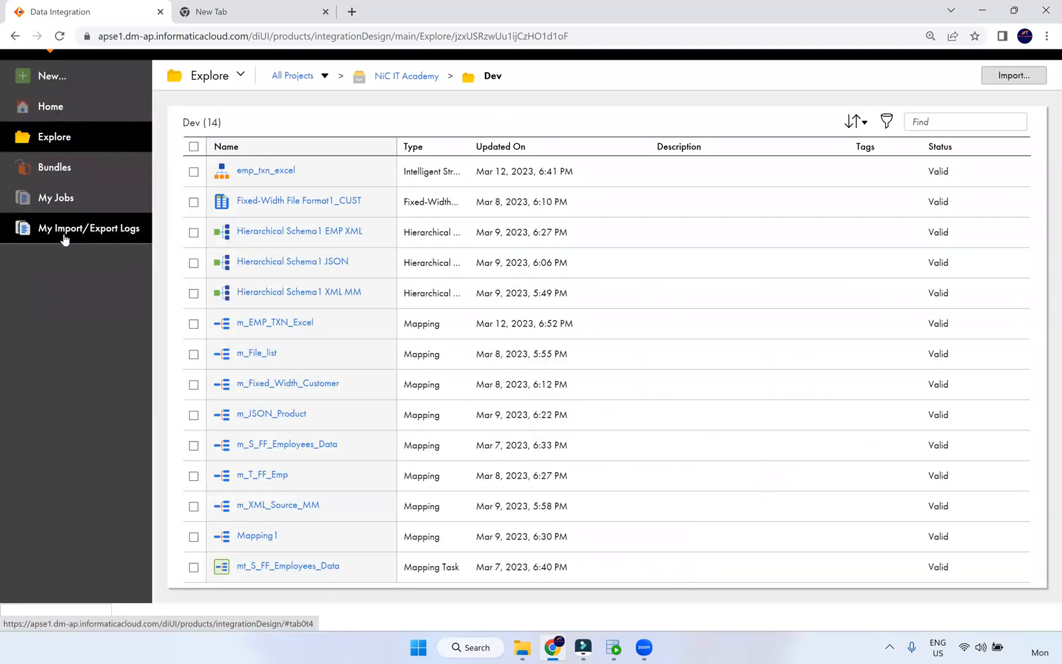
click(64, 83)
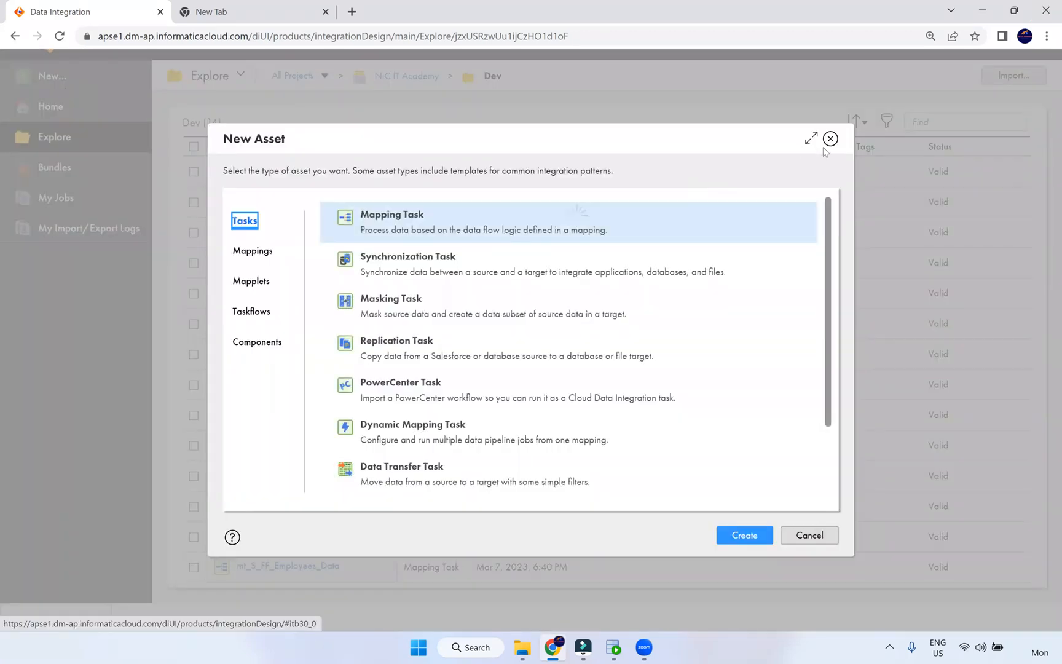
click(830, 140)
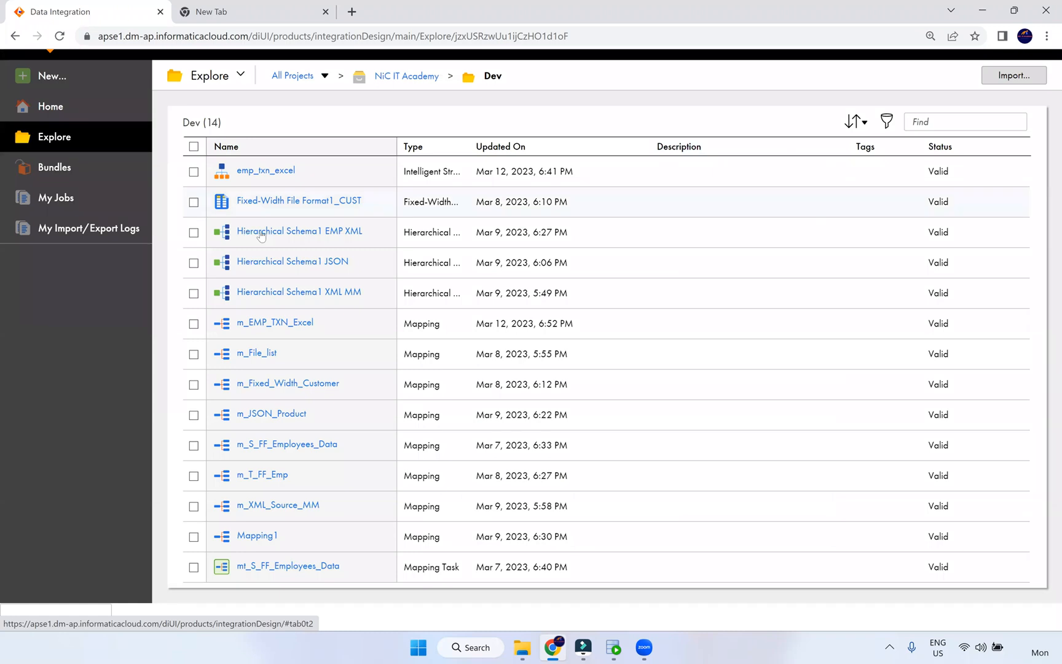
click(257, 354)
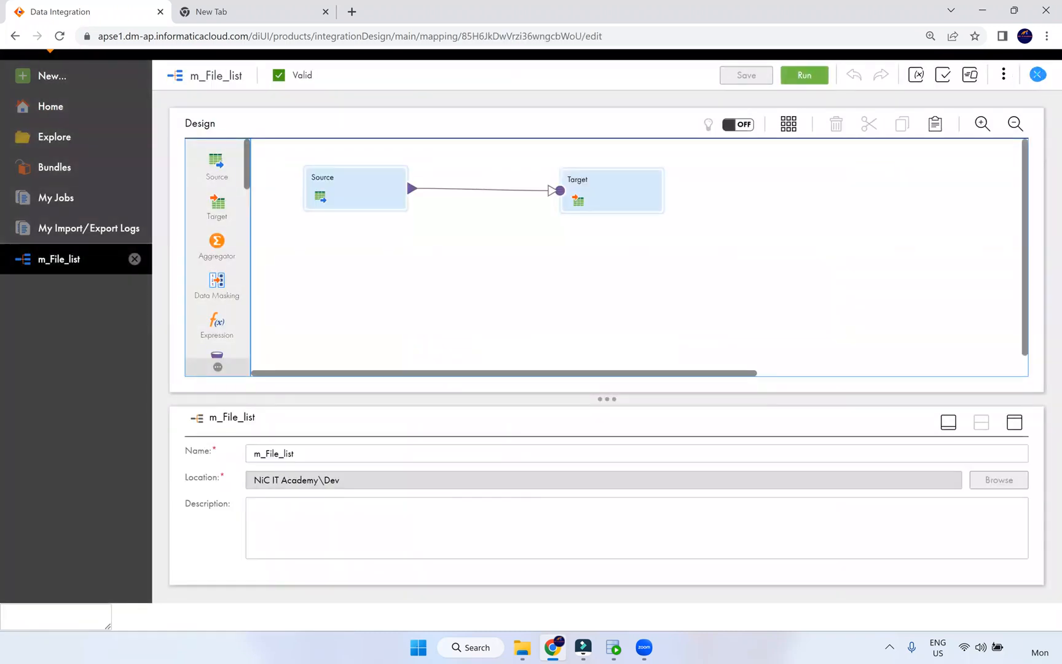
click(1037, 75)
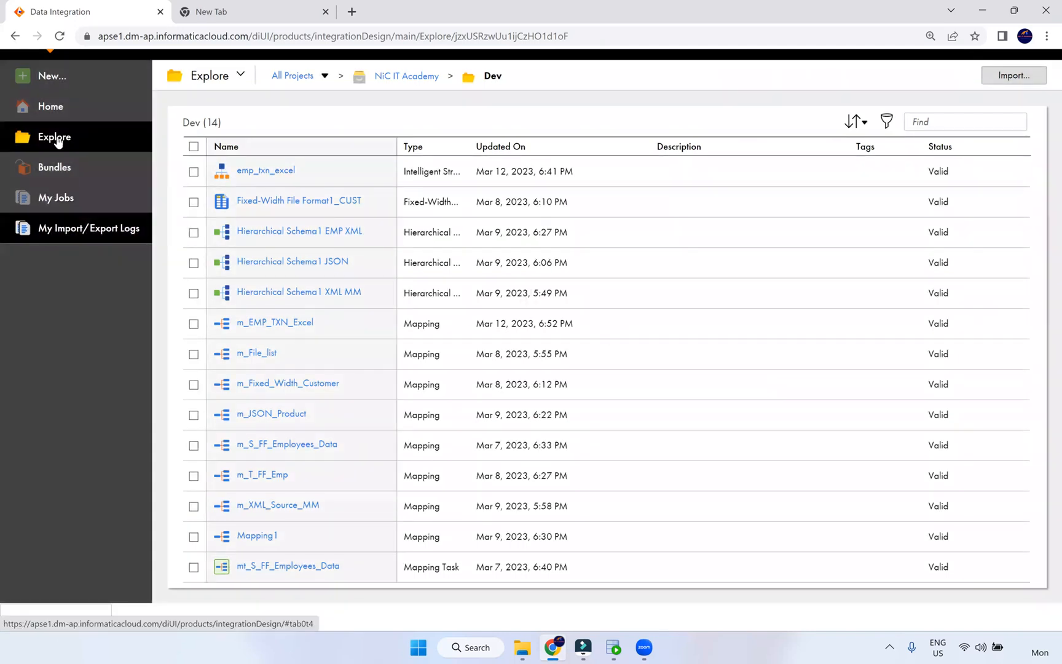
- Return to the Home dashboard, set the browser zoom to 125% and reload the page
click(58, 118)
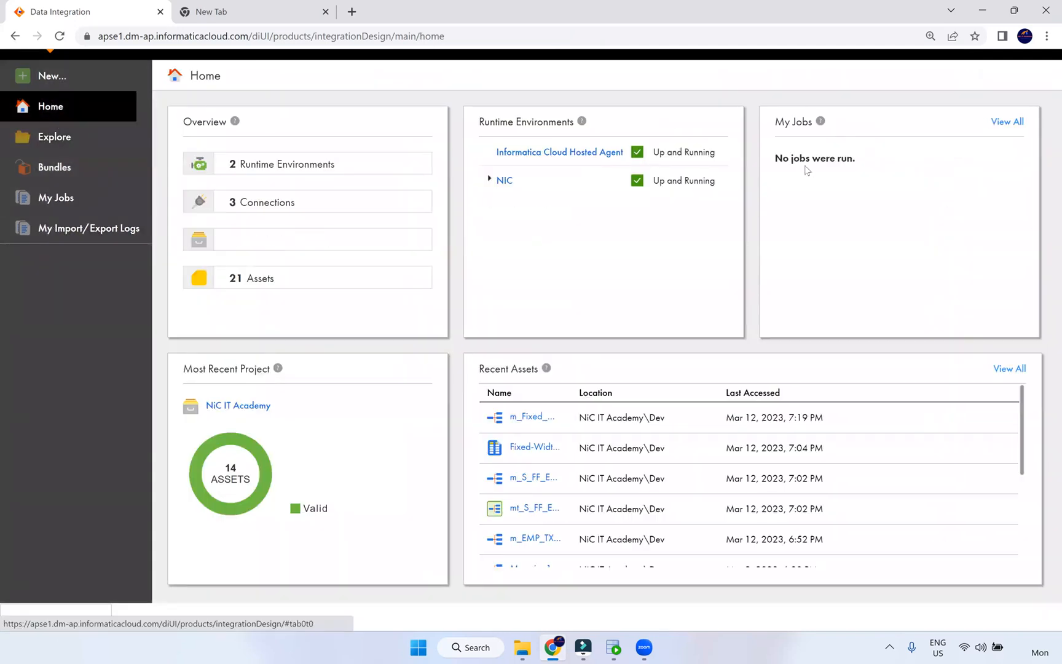
scroll(910, 424, down, 2)
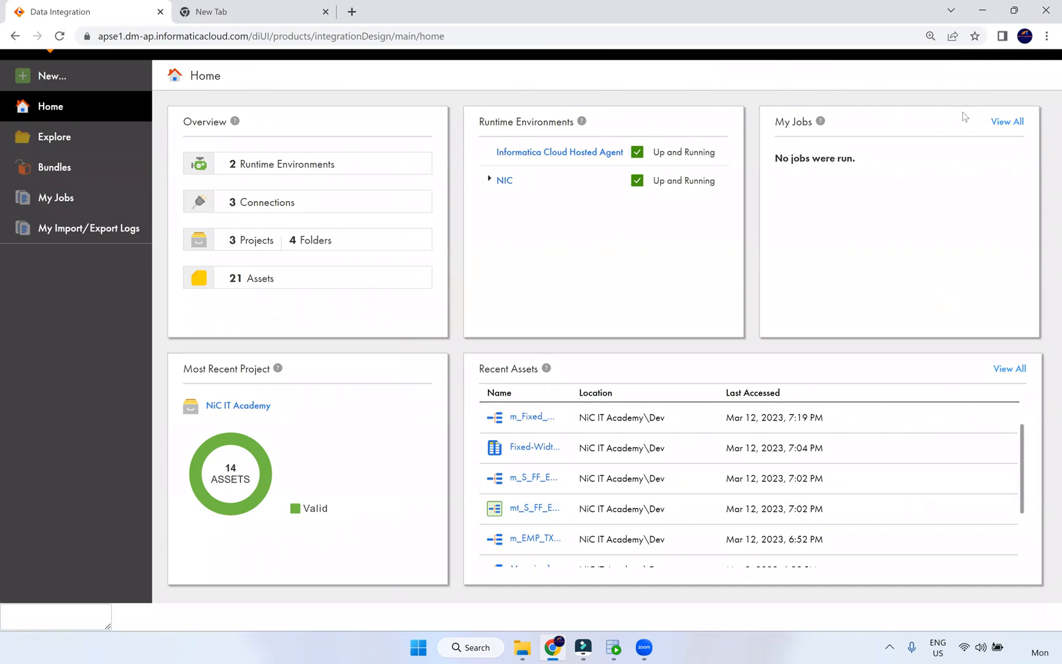
key(ctrl+plus)
key(ctrl+plus)
key(ctrl+plus)
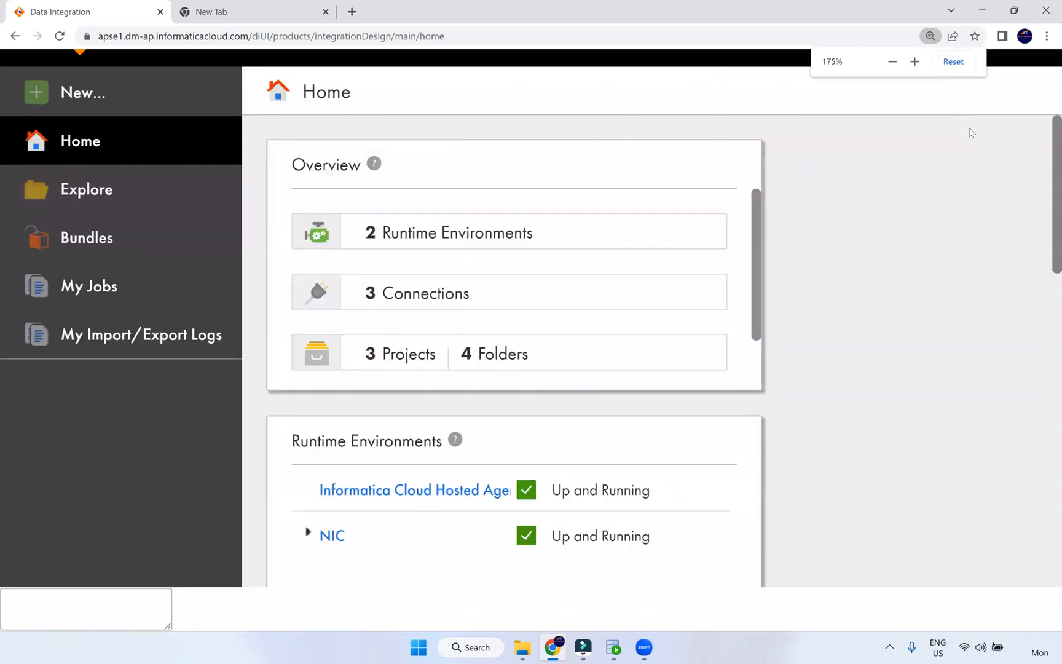
key(ctrl+minus)
key(ctrl+minus)
key(ctrl+minus)
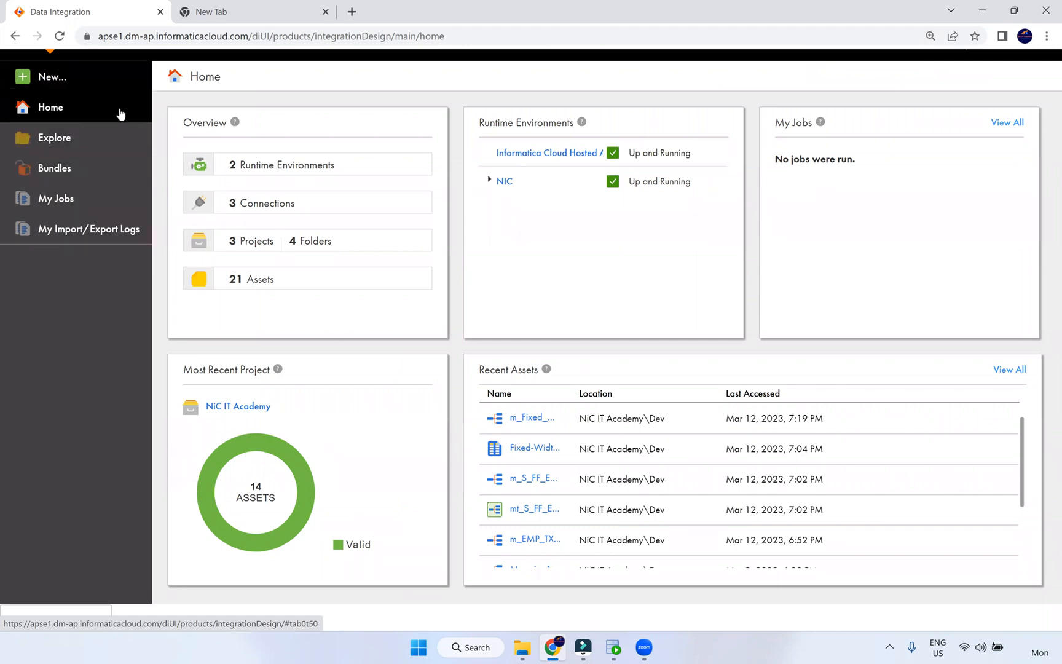
key(ctrl+plus)
key(ctrl+plus)
key(ctrl+plus)
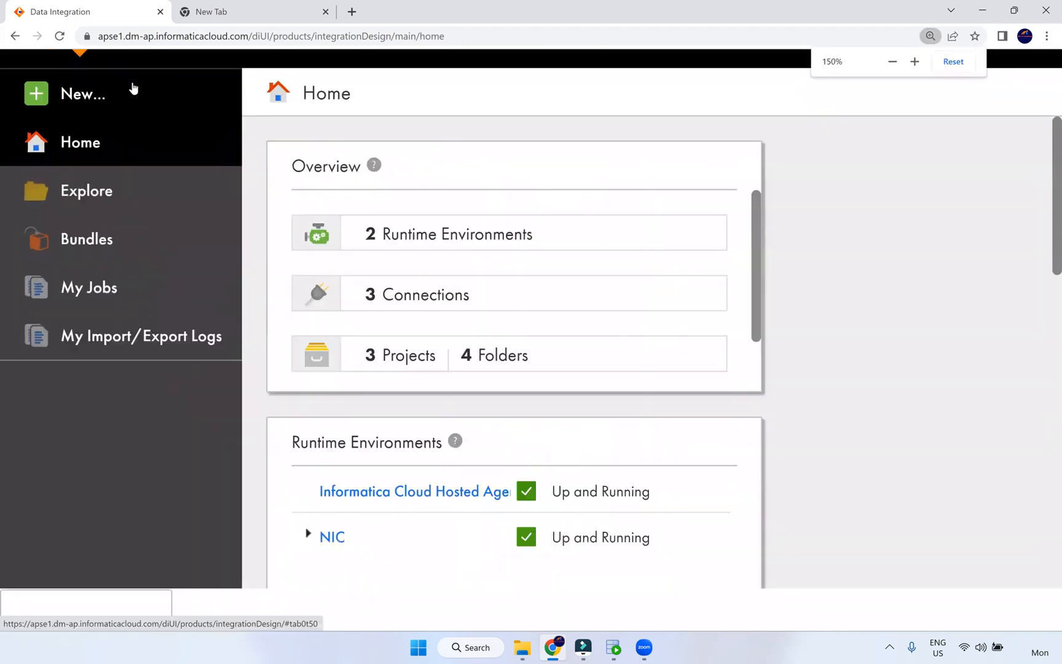
key(ctrl+minus)
key(ctrl+minus)
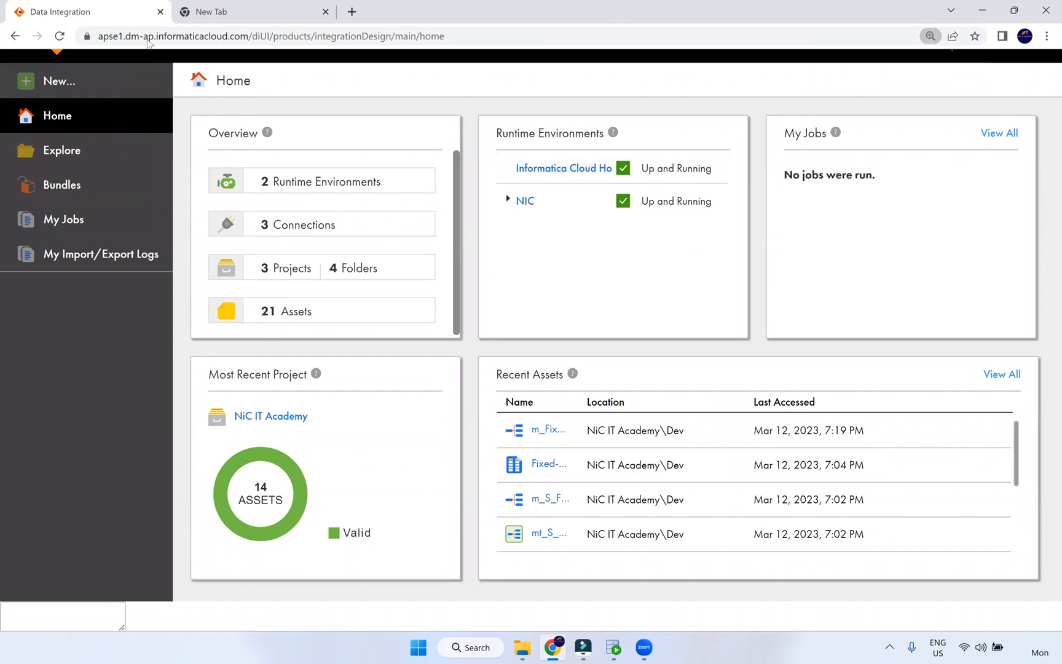
key(F5)
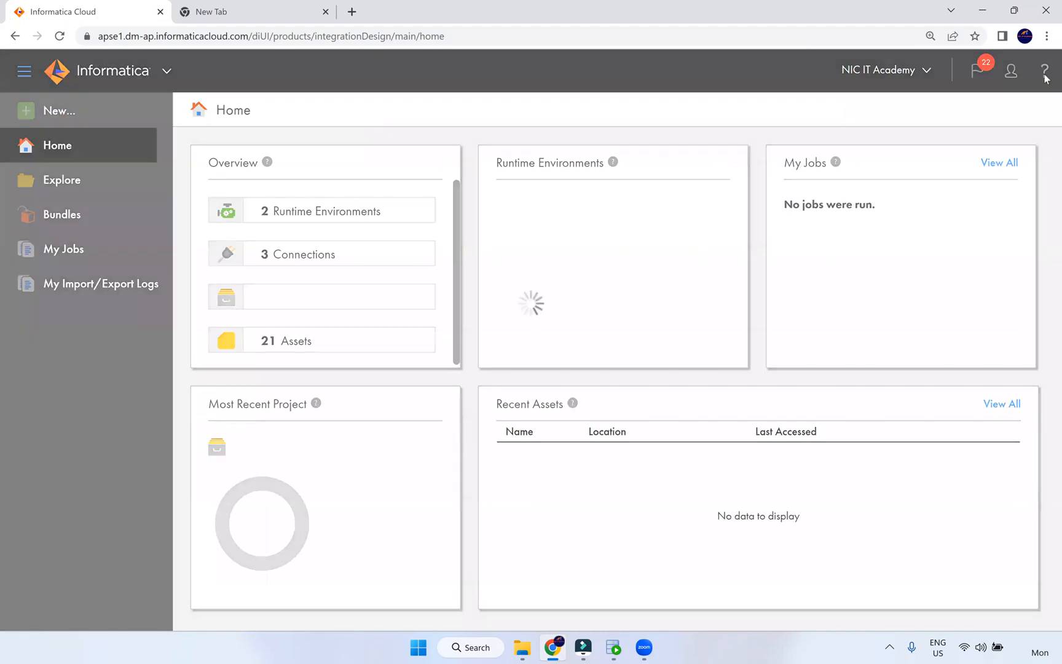
- Open and close the Help Center panel, then switch to File Explorer
click(1044, 71)
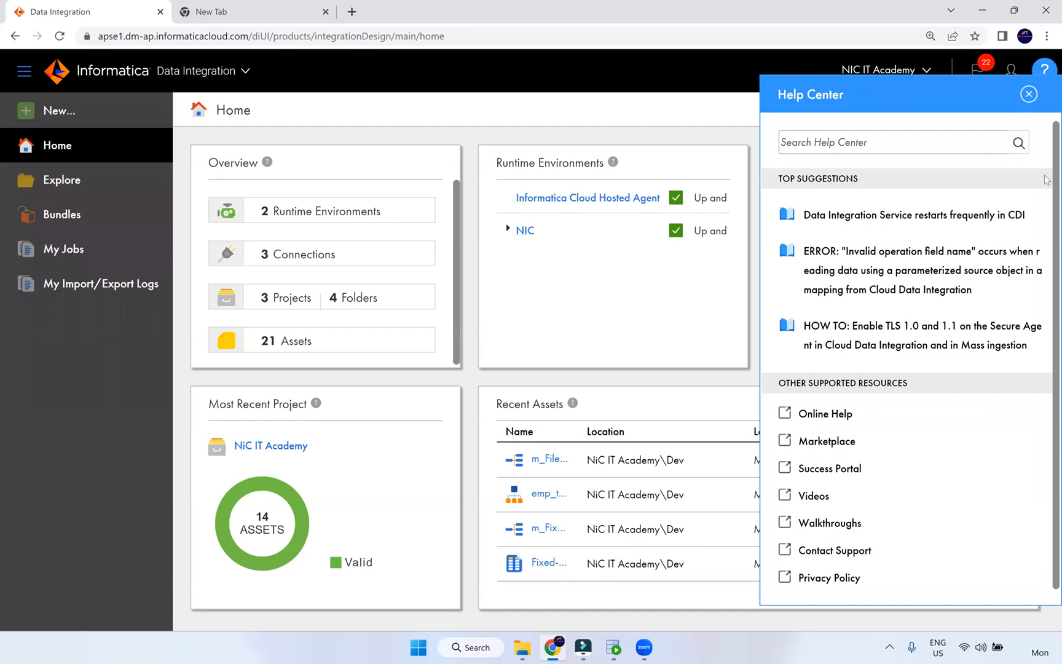
click(1030, 96)
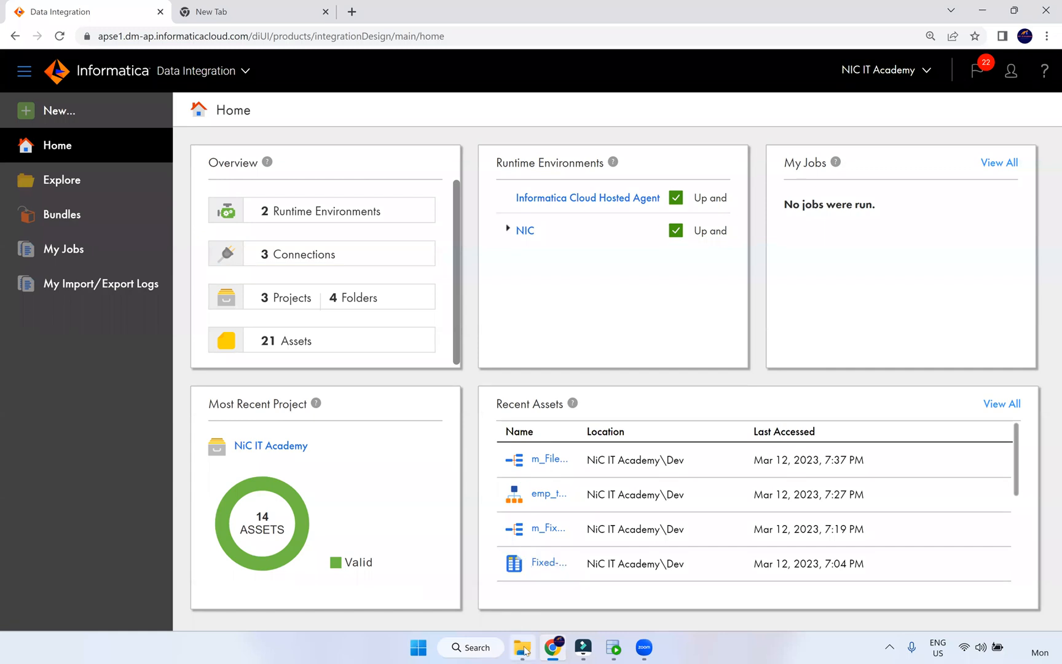
click(524, 649)
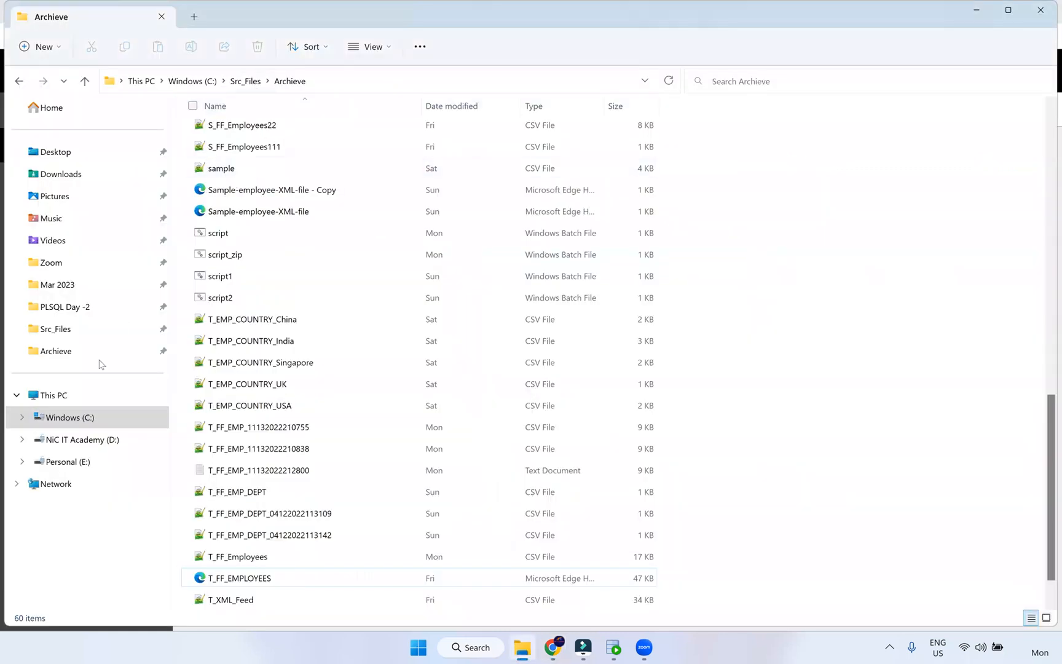
- Open the Windows (C:) drive and select the Informatica folder, cancelling the rename
click(88, 417)
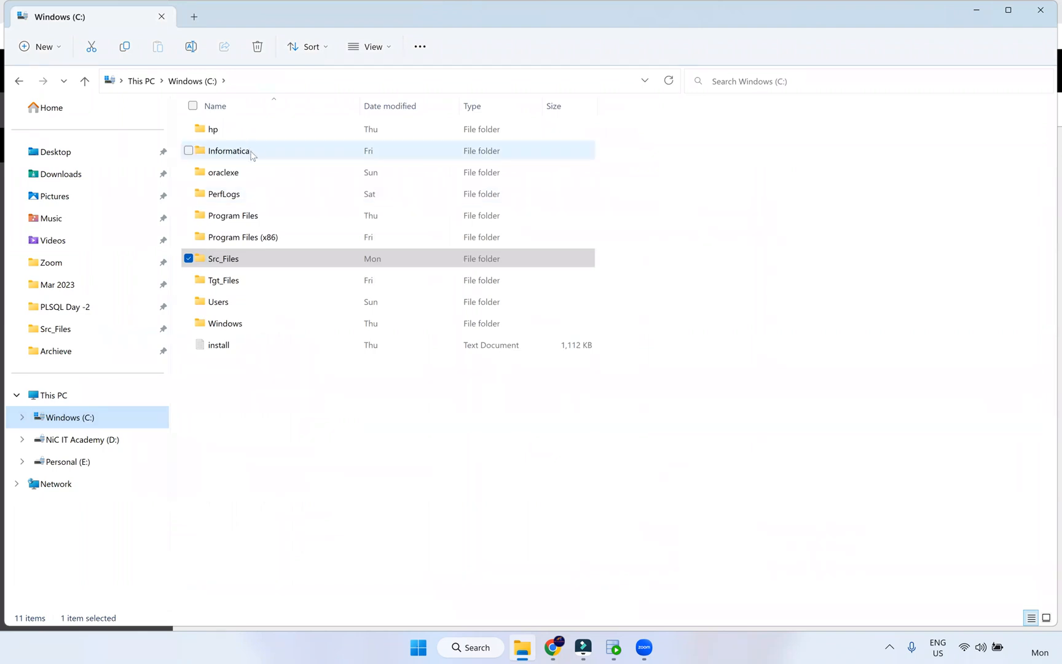
click(252, 154)
click(253, 153)
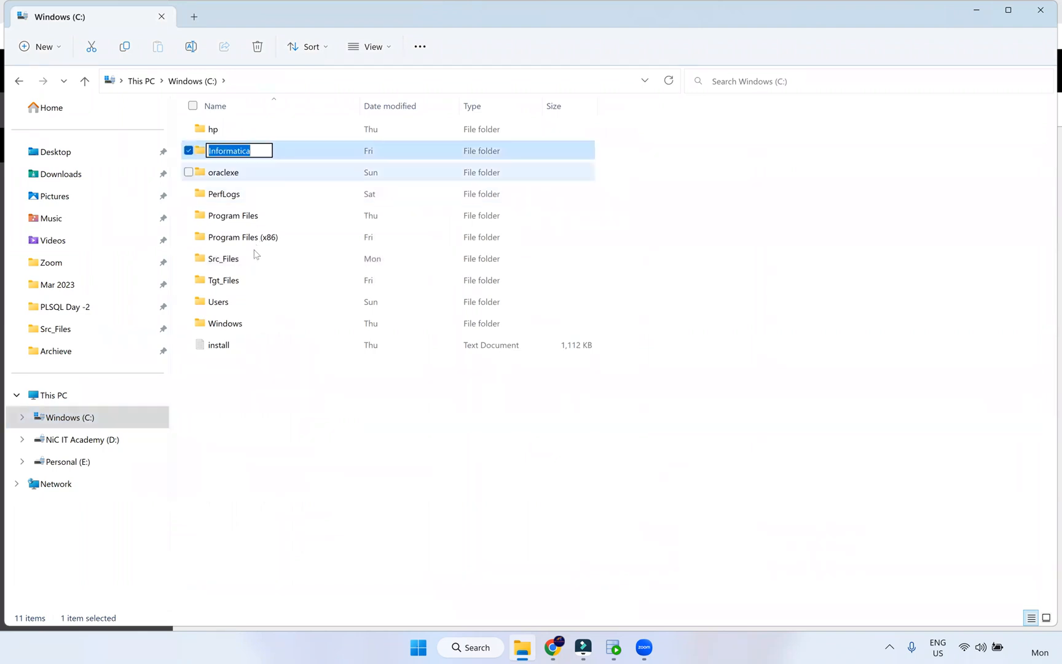
click(703, 353)
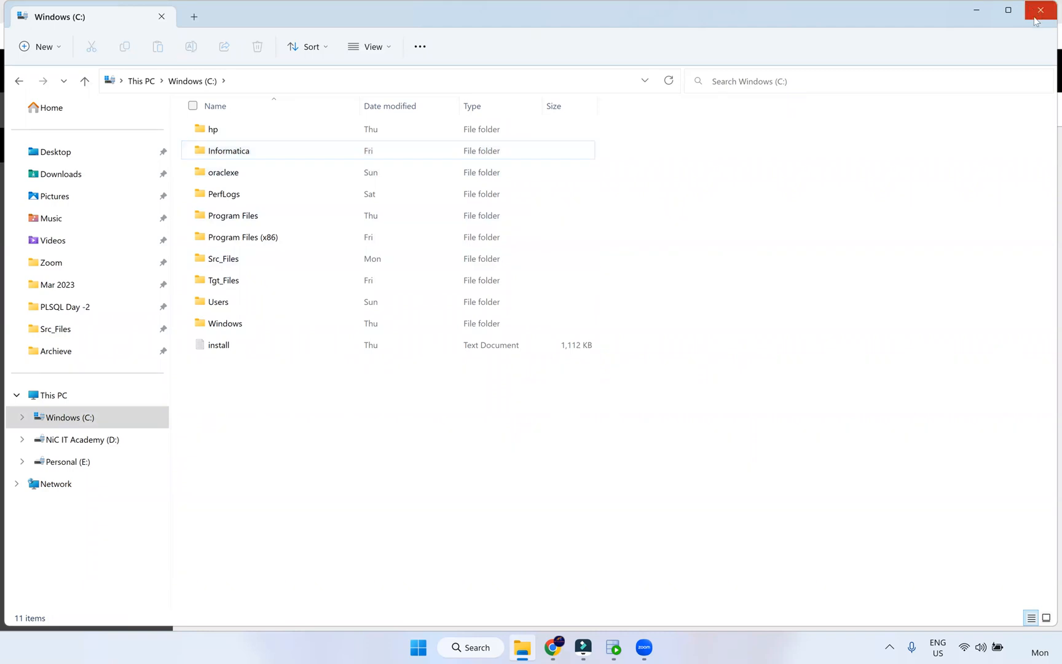
- Close File Explorer, log out of Informatica Cloud and close its browser tab
click(1034, 11)
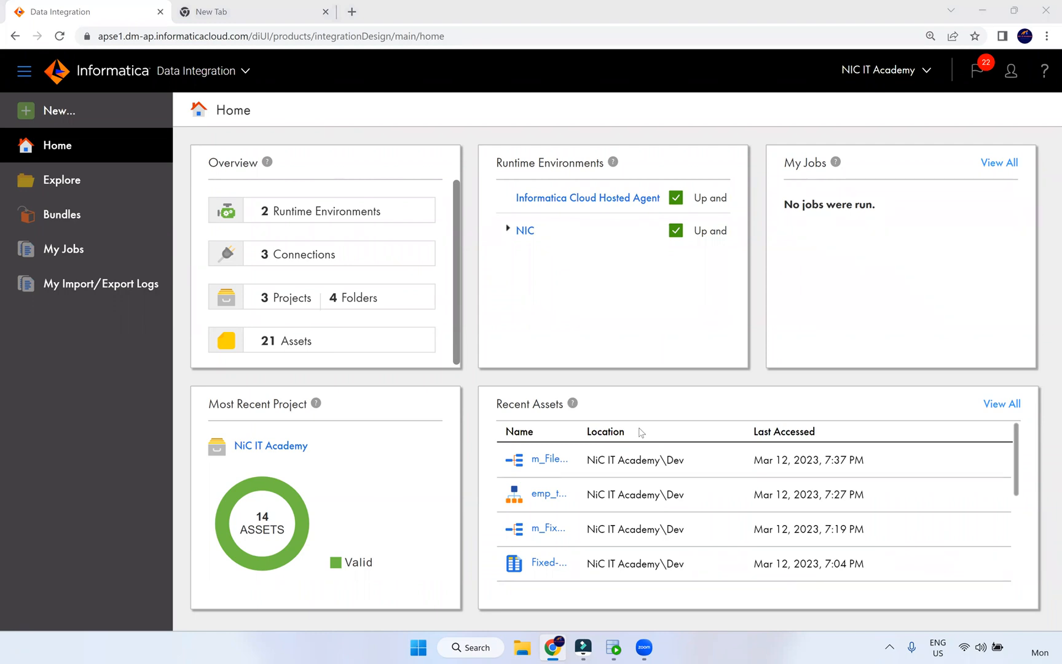
click(1011, 72)
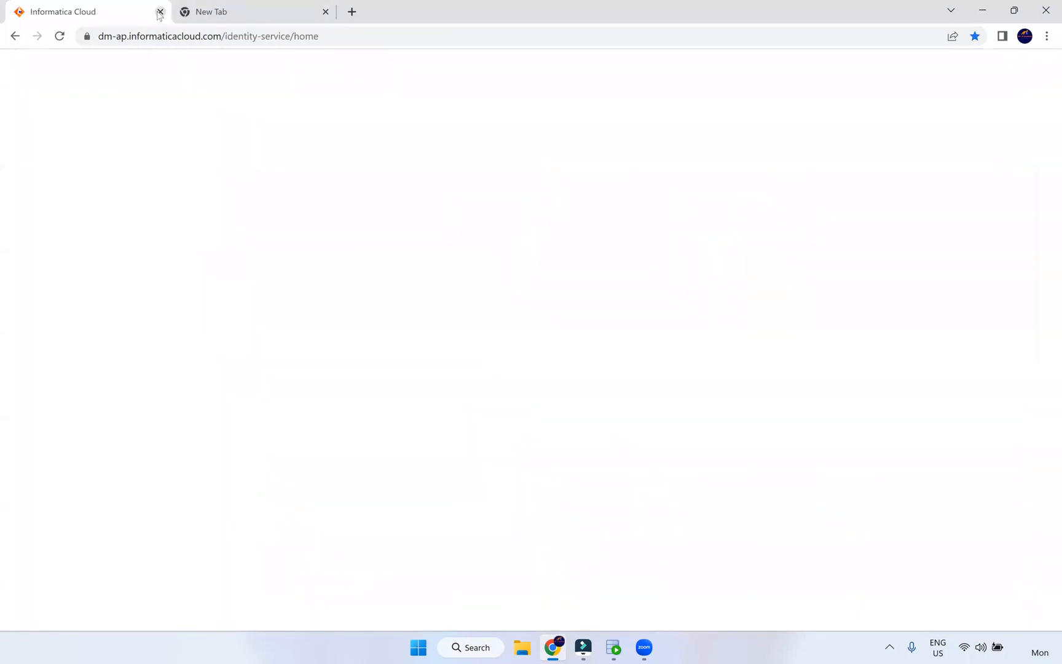
click(160, 12)
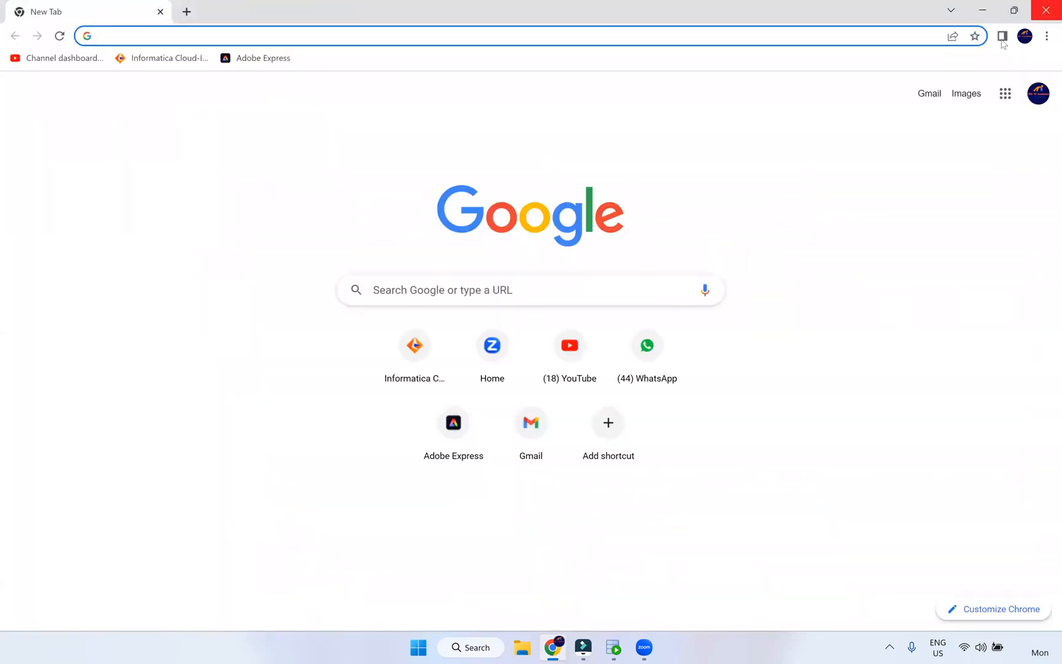
- Close Chrome and cancel closing SQL Developer, keeping the unsaved CORE worksheet open
click(1045, 10)
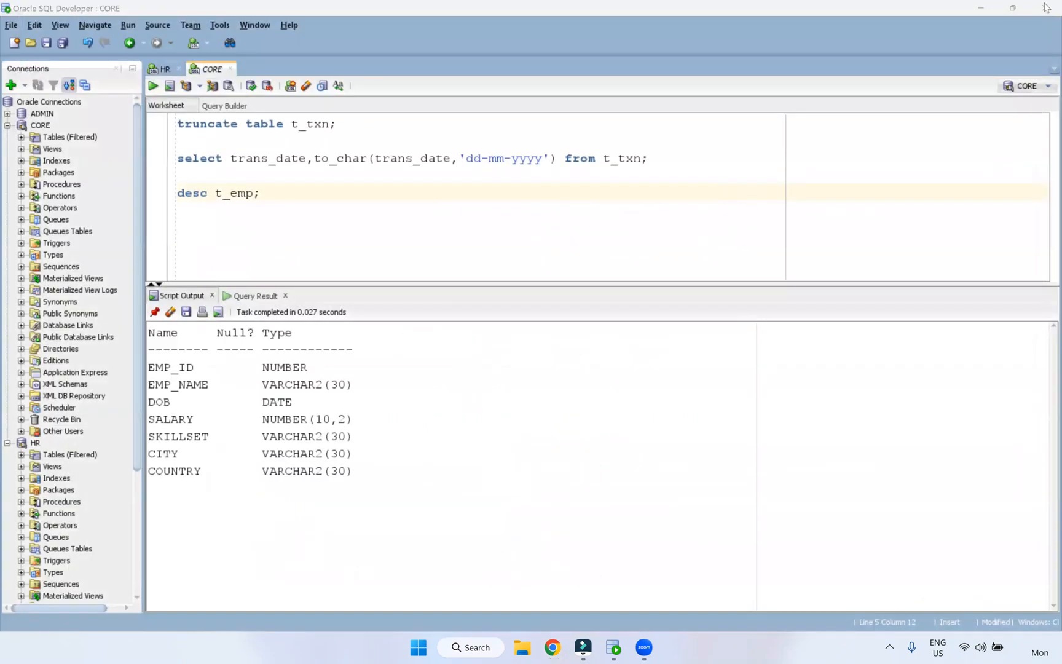
click(1046, 8)
key(Escape)
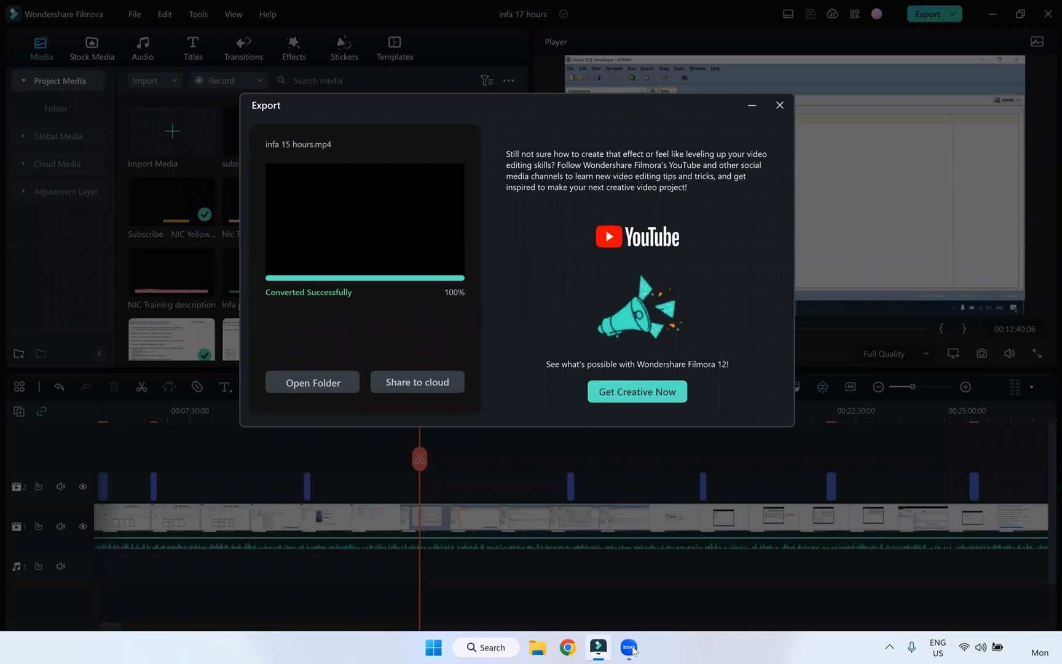
- Open File Explorer, then bring a fresh Chrome window with the New Tab page forward
click(538, 651)
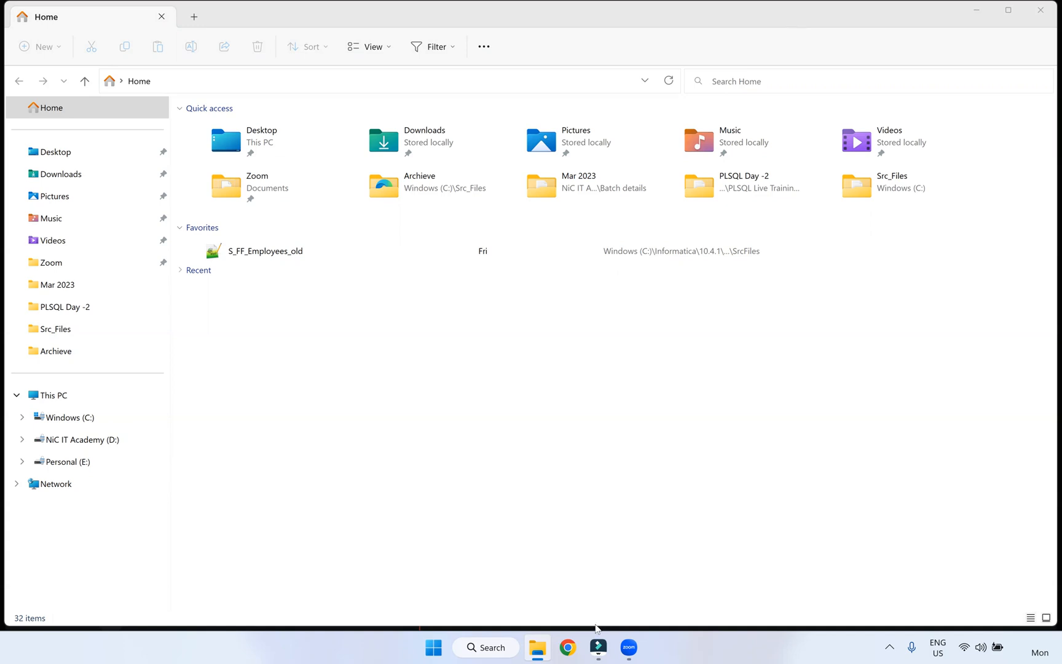
click(569, 647)
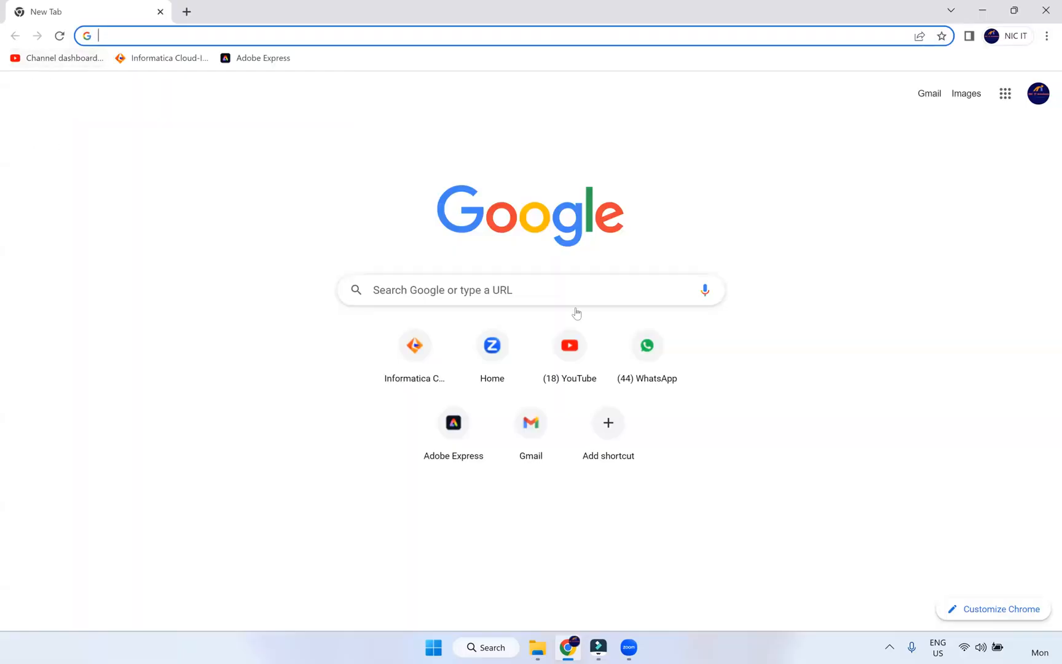
- Try signing in at the dm-us Informatica Cloud login page with the account e-mail and password
click(415, 362)
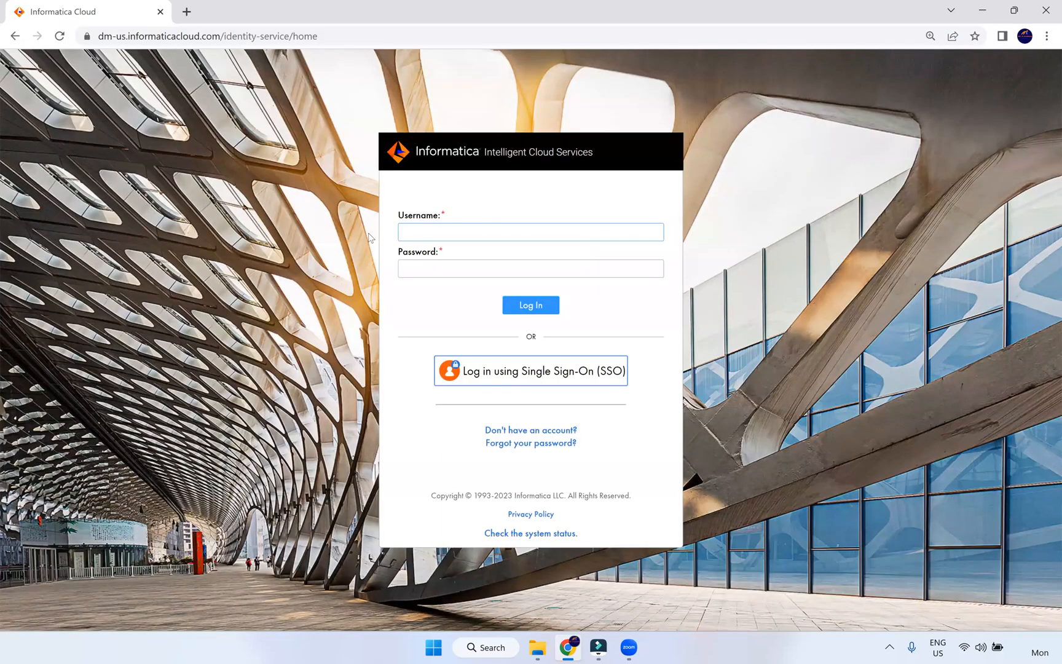
key(Tab)
text(••)
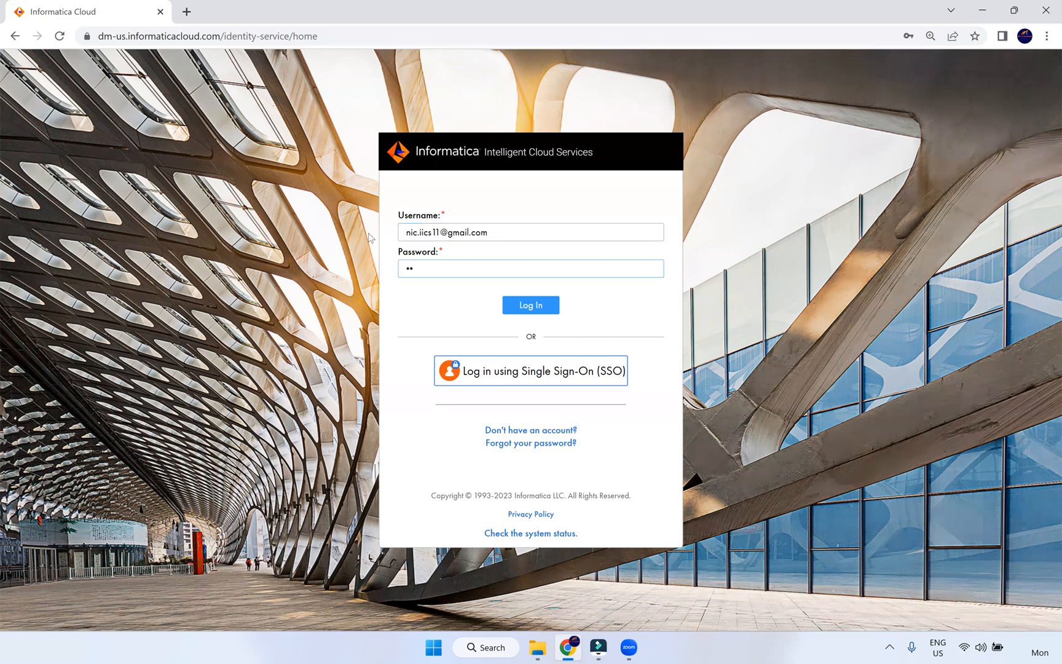
text(••••••••)
key(Return)
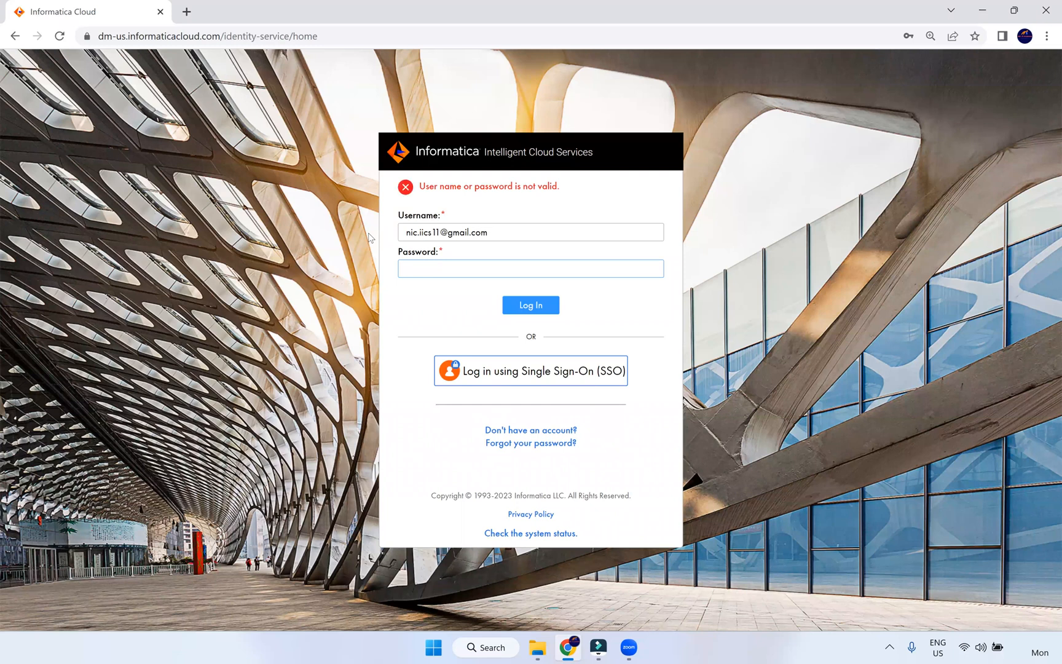
key(ctrl+v)
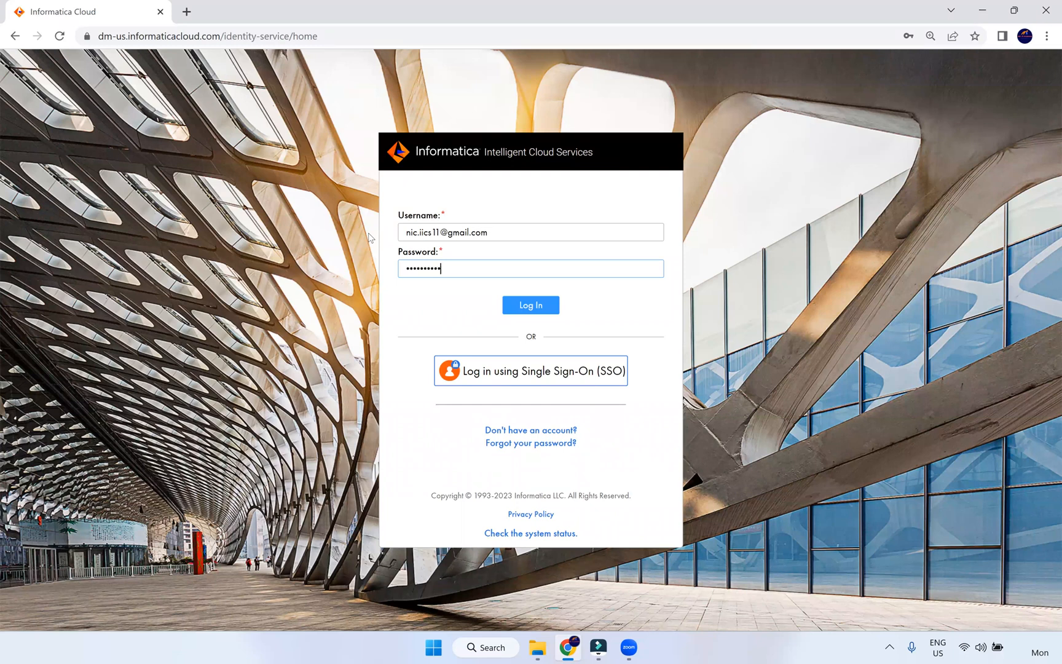
key(Return)
- Begin editing the login URL, deleting the us region code from dm-us
key(ctrl+l)
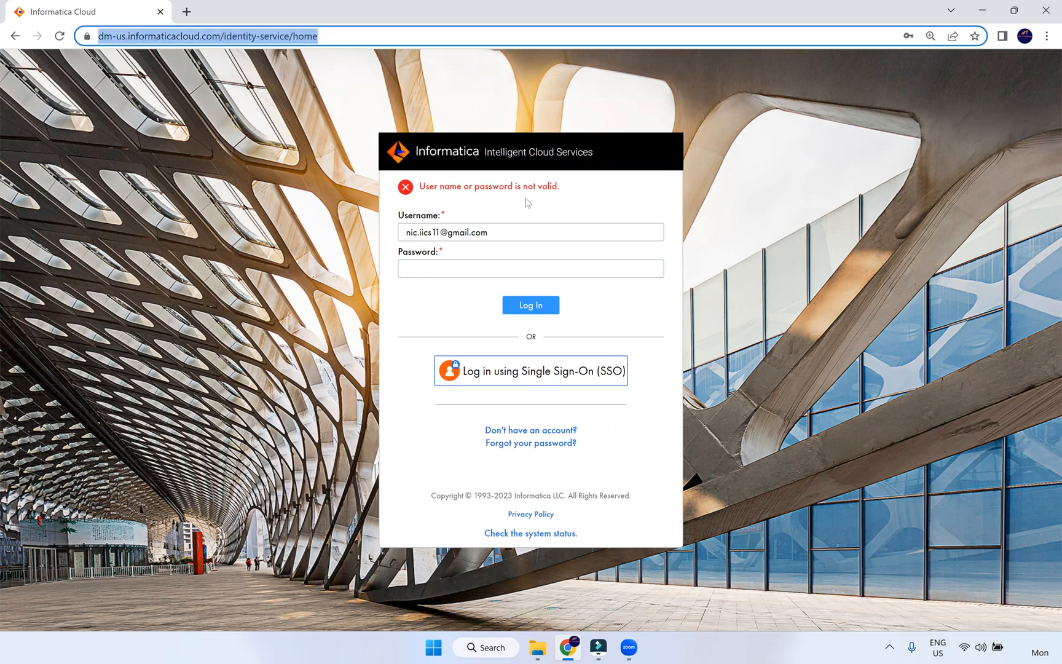
click(428, 273)
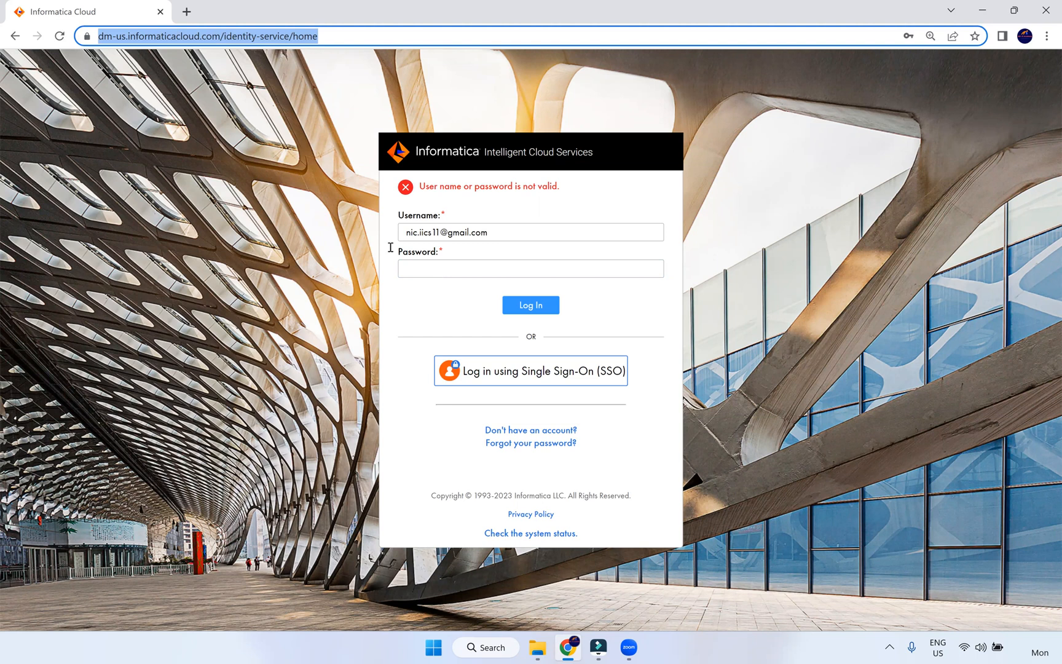
click(127, 37)
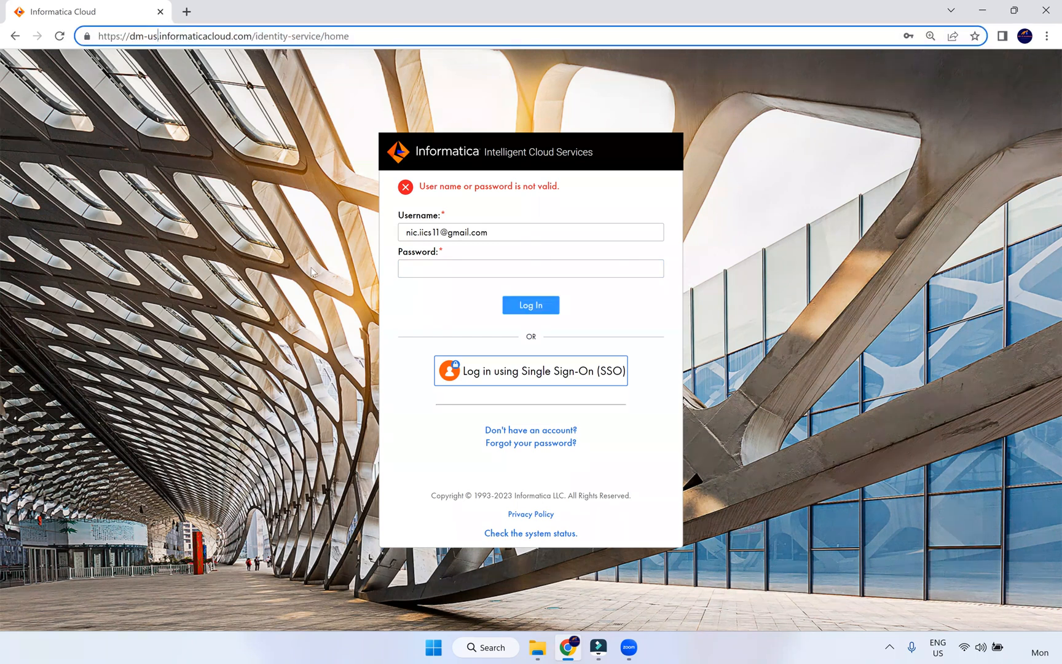
key(BackSpace)
key(BackSpace)
- Load the dm-ap login page and submit the account e-mail and password
text(a)
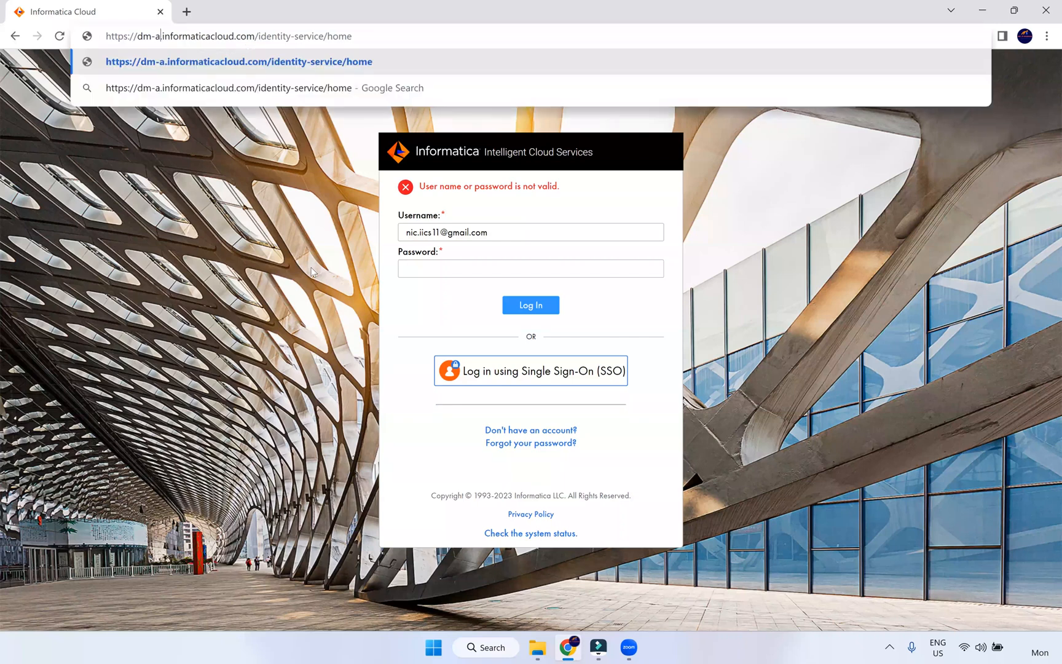
text(p)
key(Return)
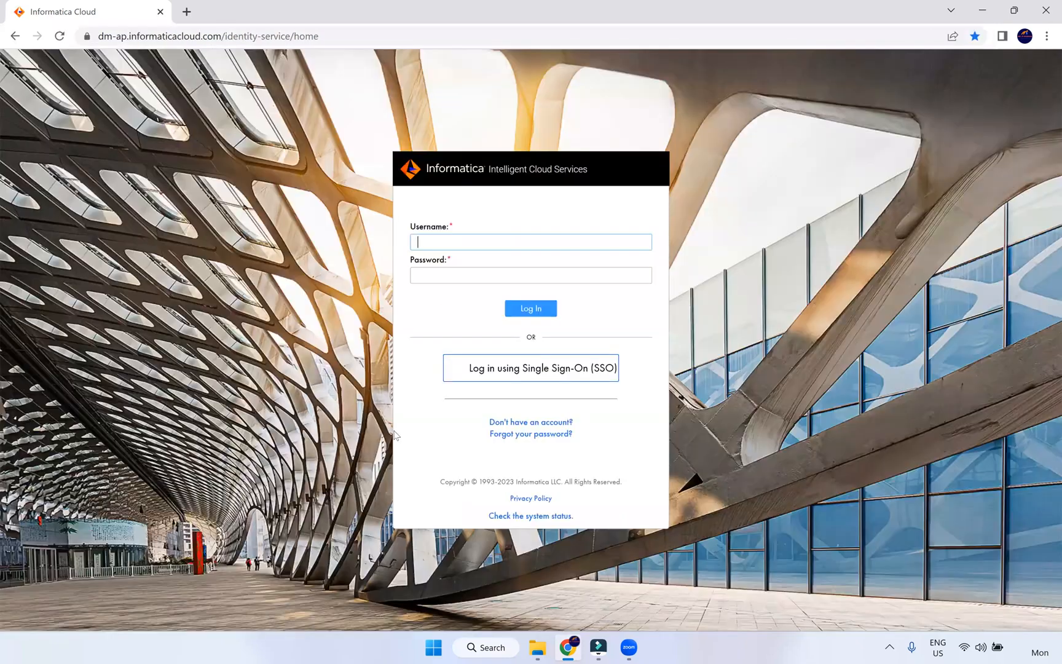
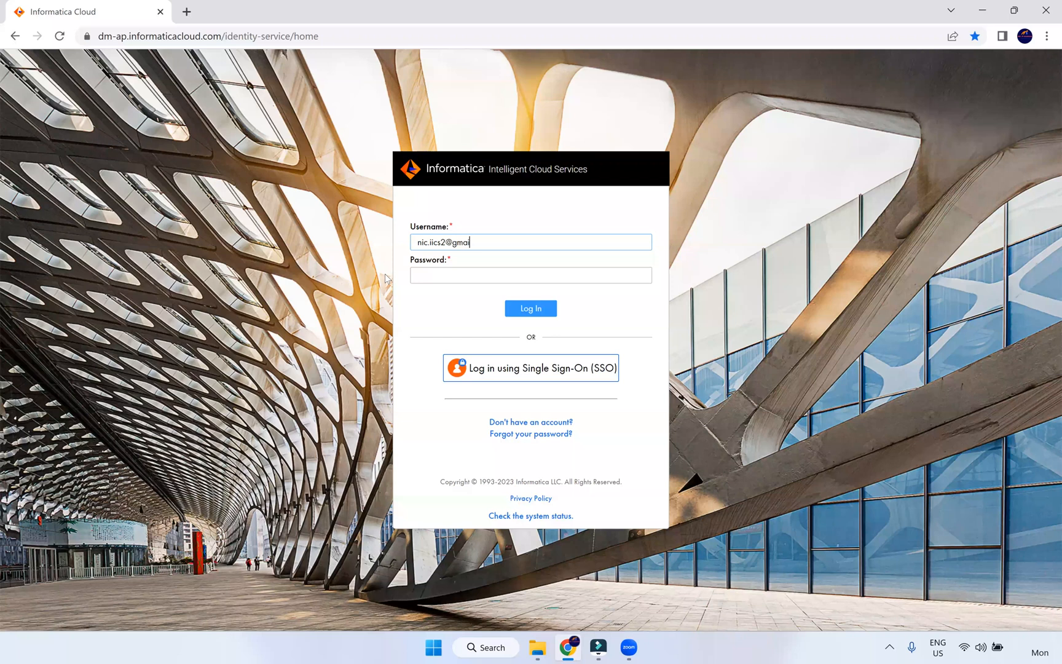
key(Tab)
text(••••••••••)
key(Return)
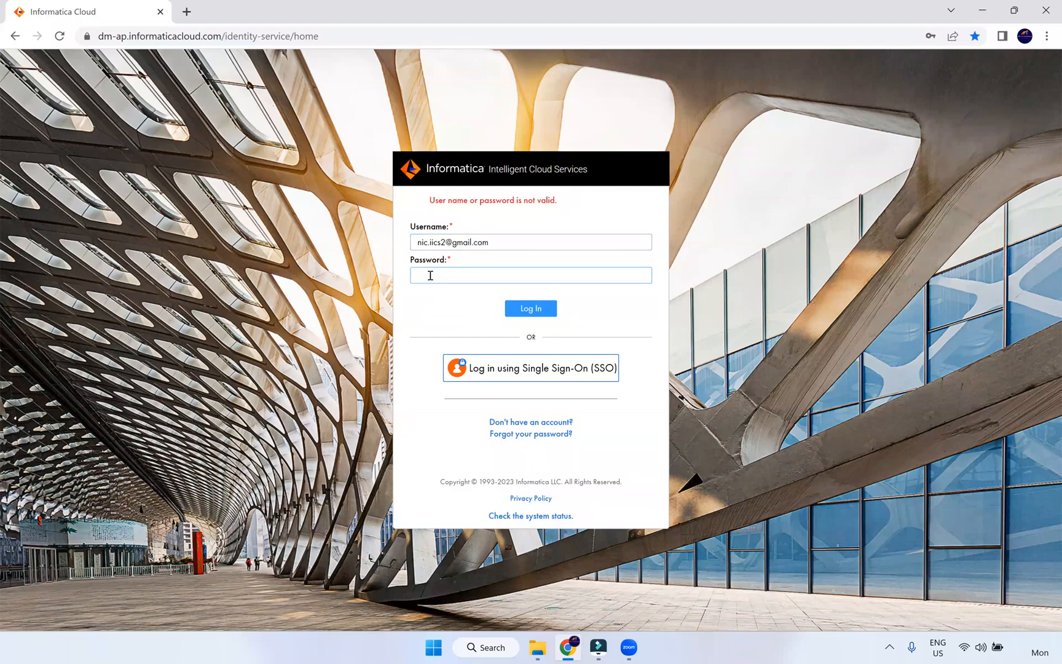
- Correct the digits in the username, re-enter the password and log in
click(430, 275)
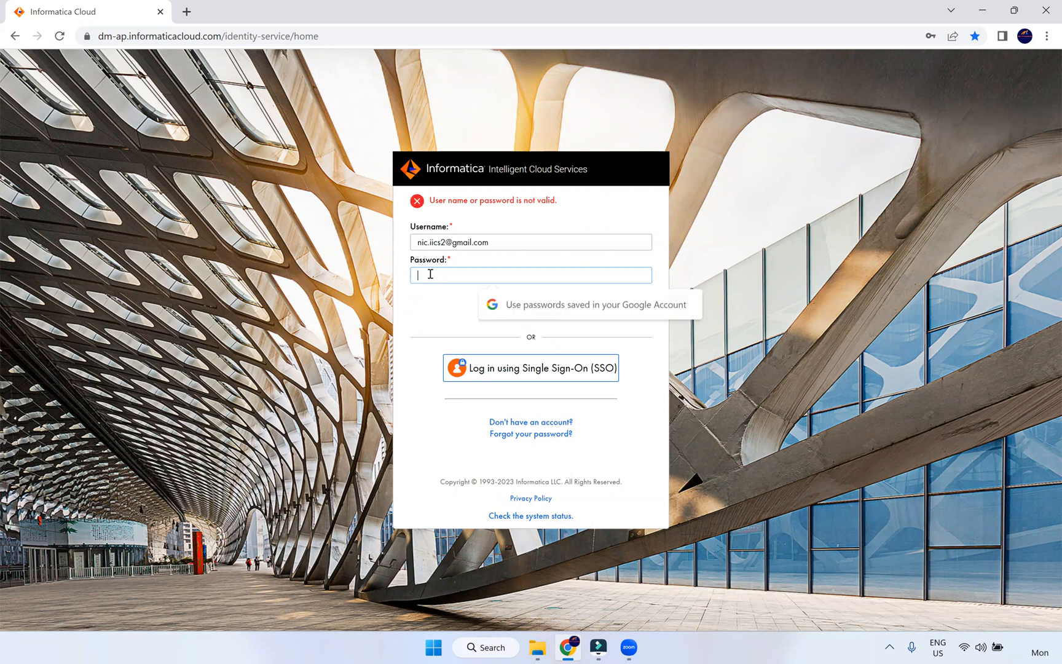
click(447, 242)
key(BackSpace)
text(11)
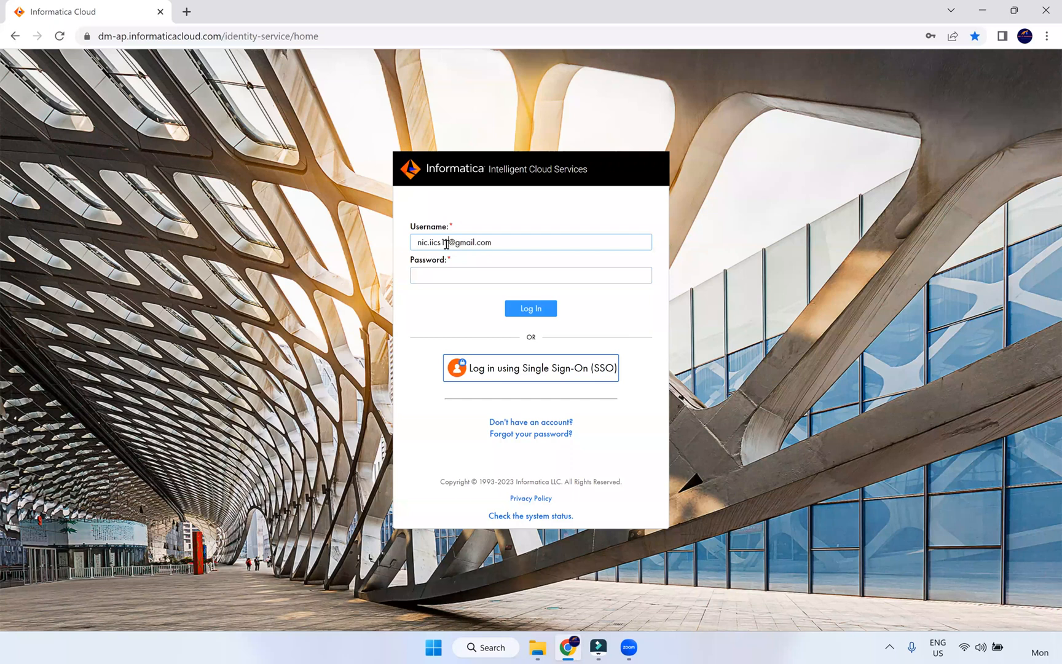
click(444, 270)
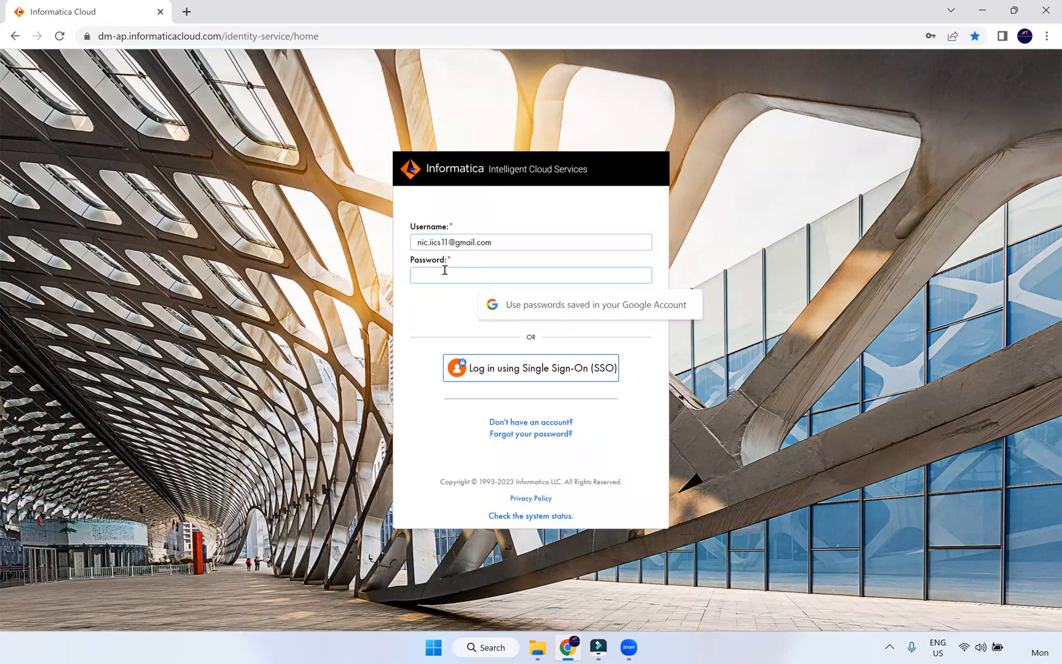
text(••••••••)
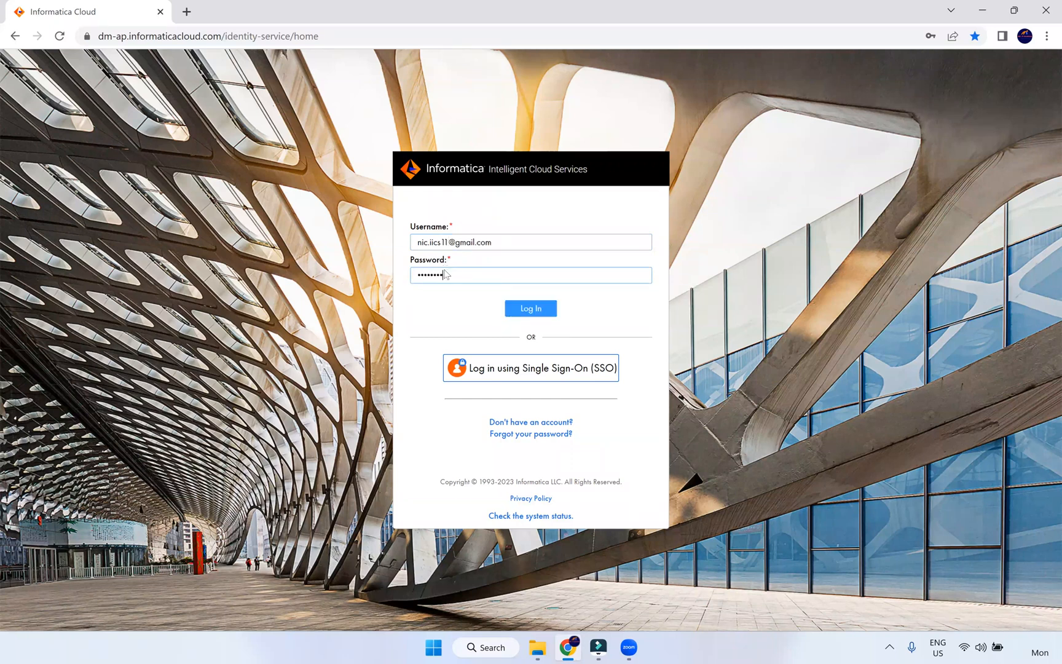
text(•)
key(Return)
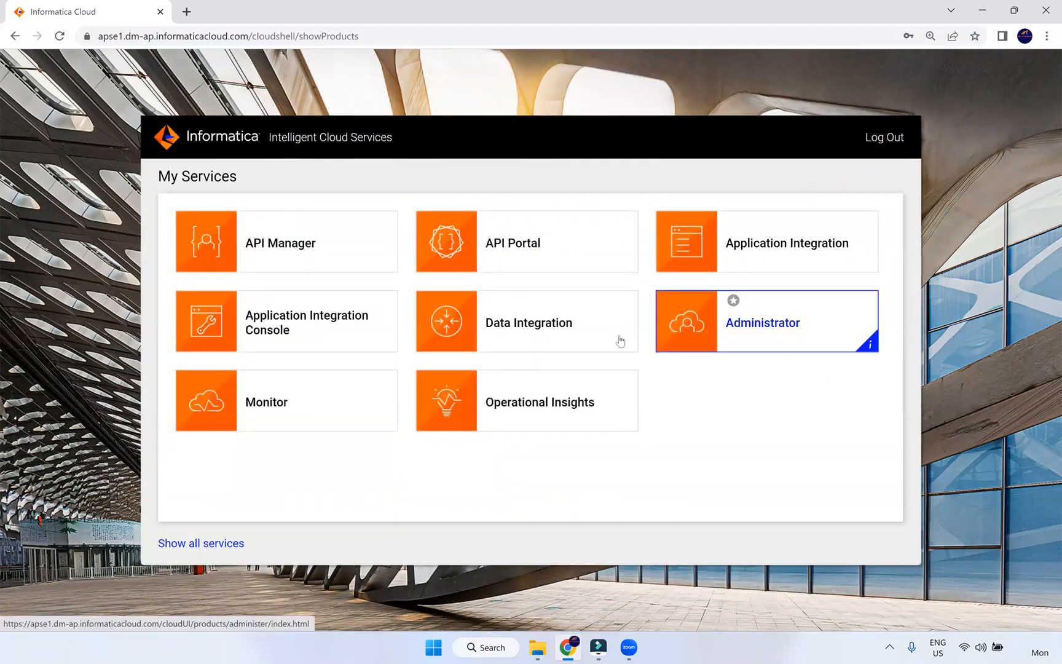
- Open Data Integration's Explore page and open the NiC IT Academy project
click(580, 344)
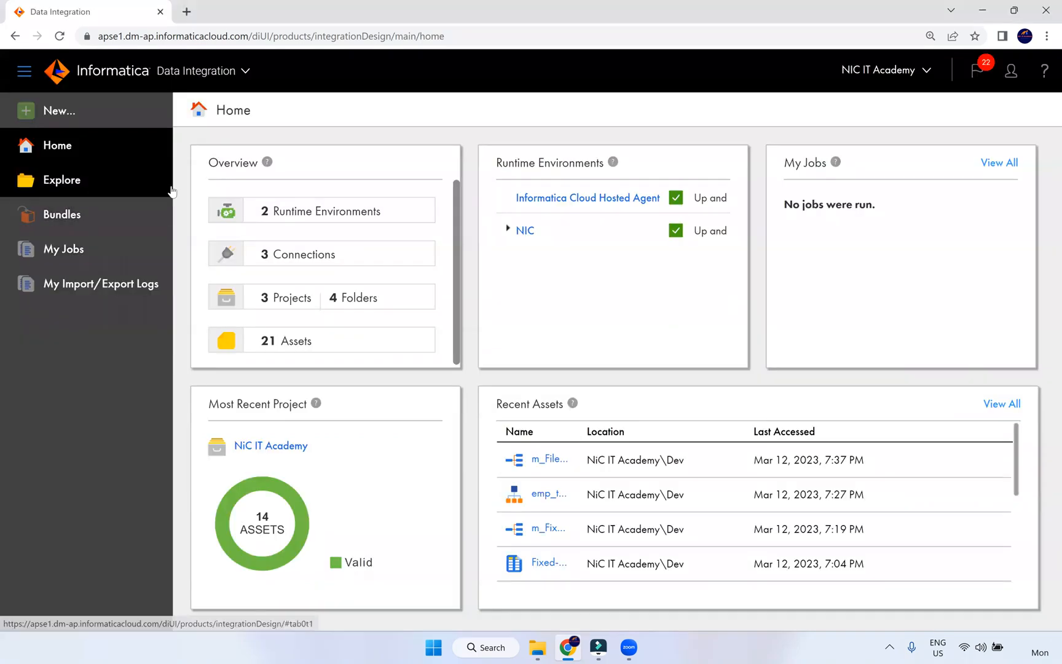
click(171, 191)
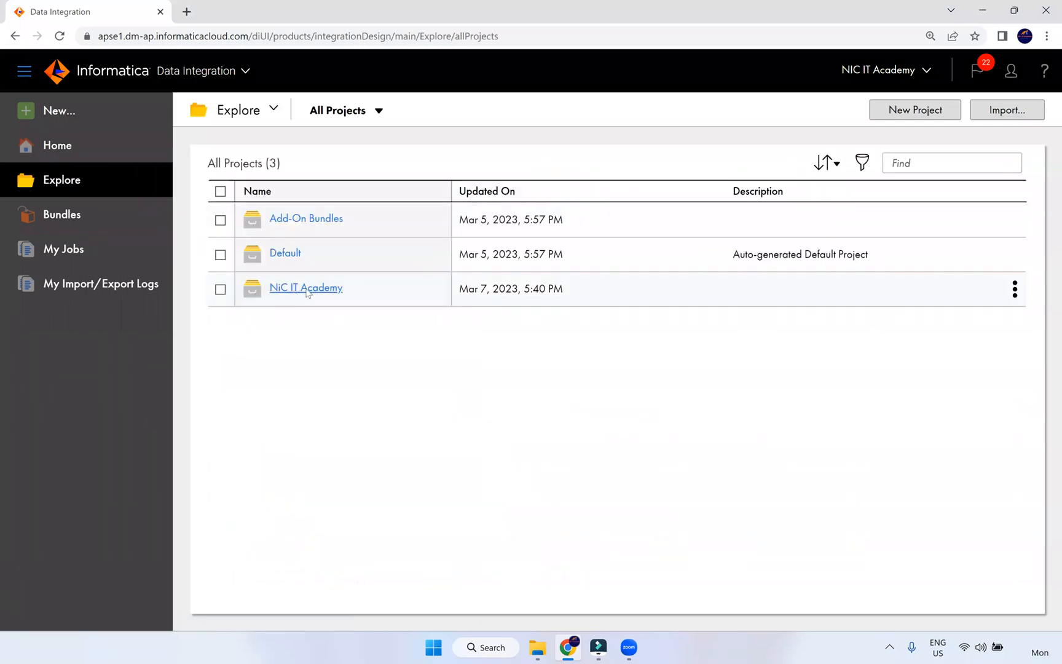
click(294, 289)
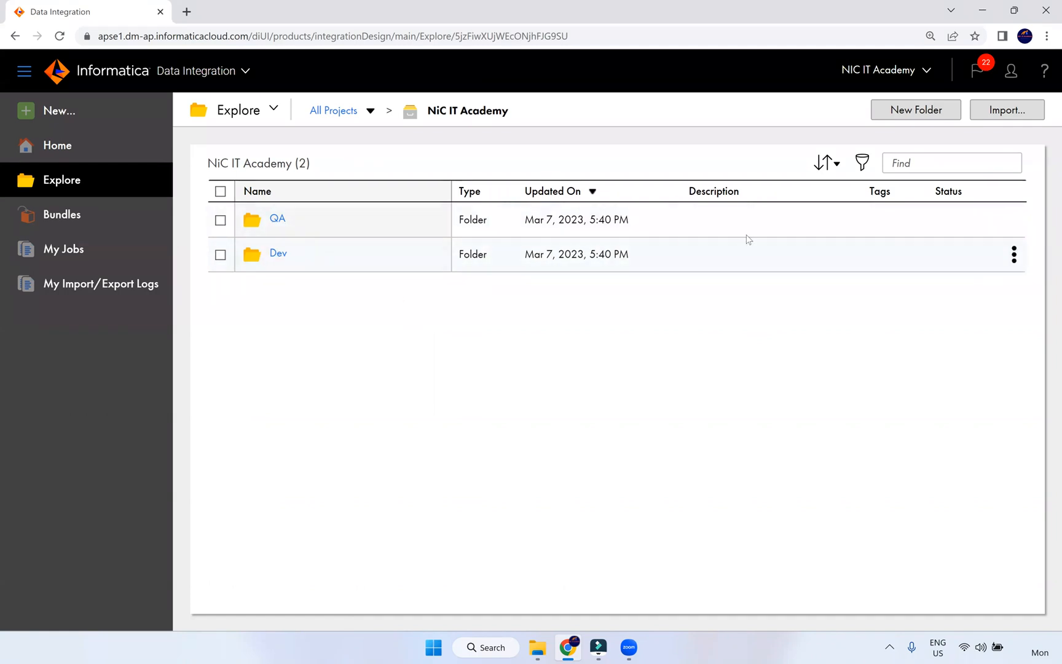
- Export the Dev folder's assets using its actions menu
click(1014, 254)
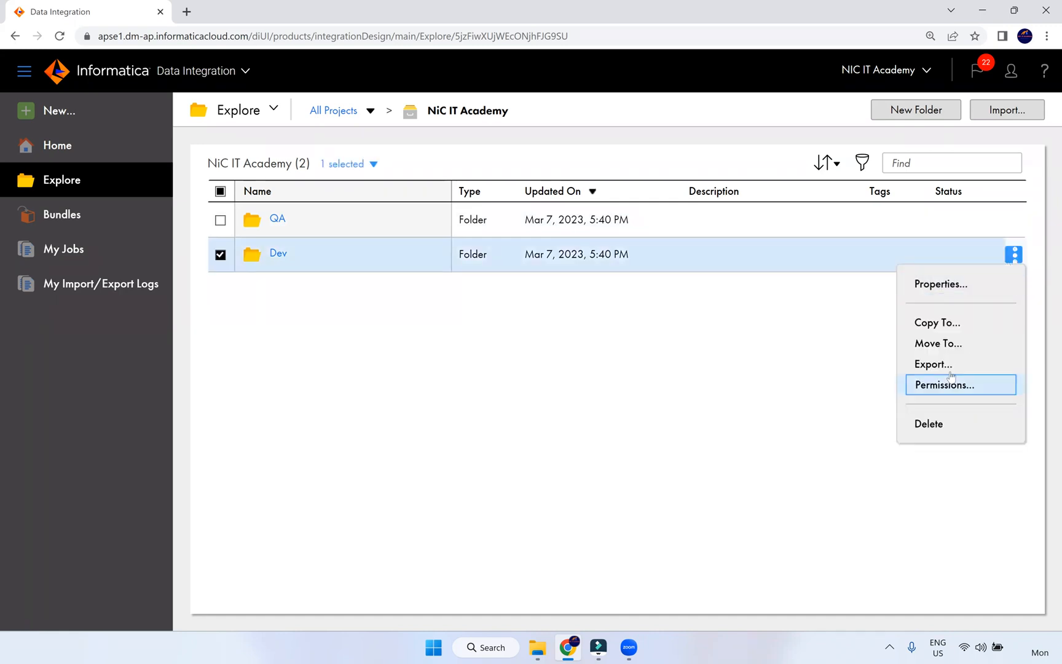
key(Return)
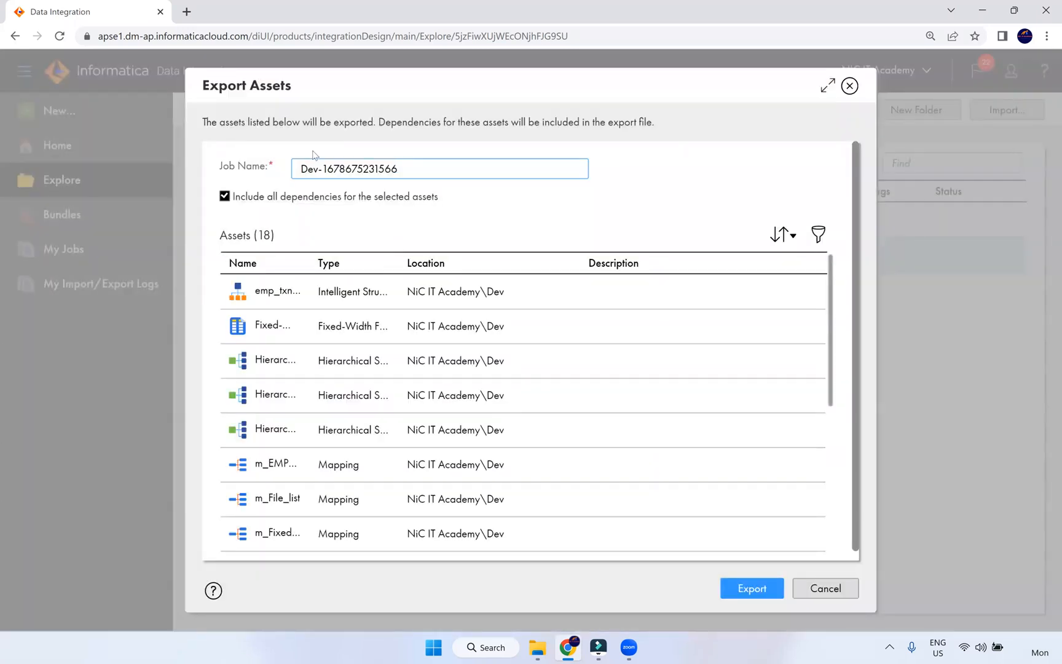
click(749, 592)
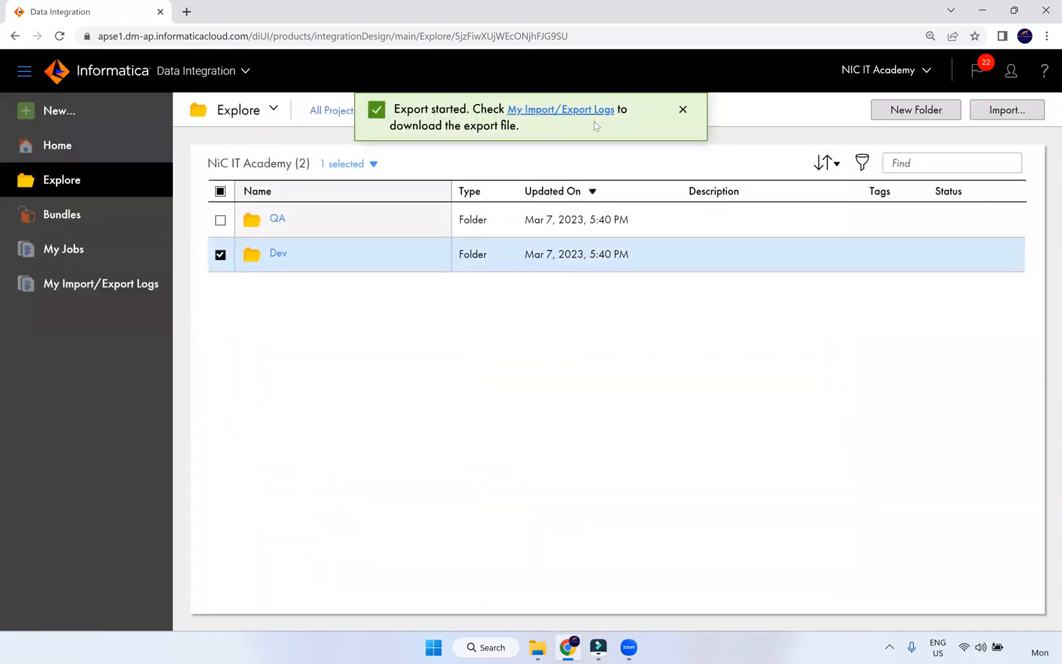
- Download the finished Dev-1678675231566.zip export file from My Import/Export Logs
click(584, 112)
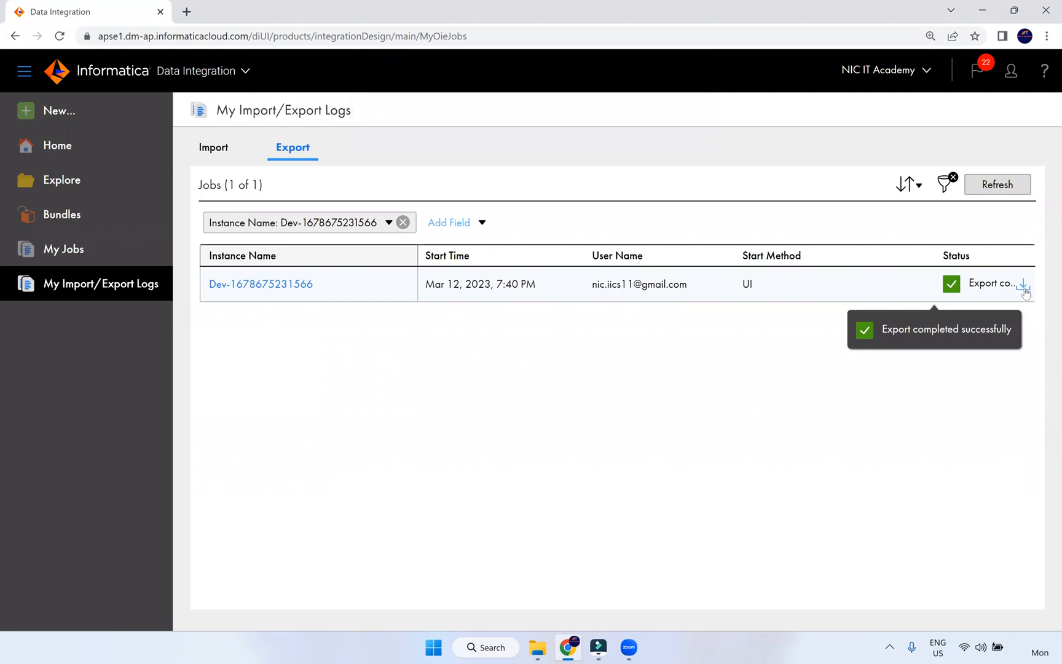
click(1023, 286)
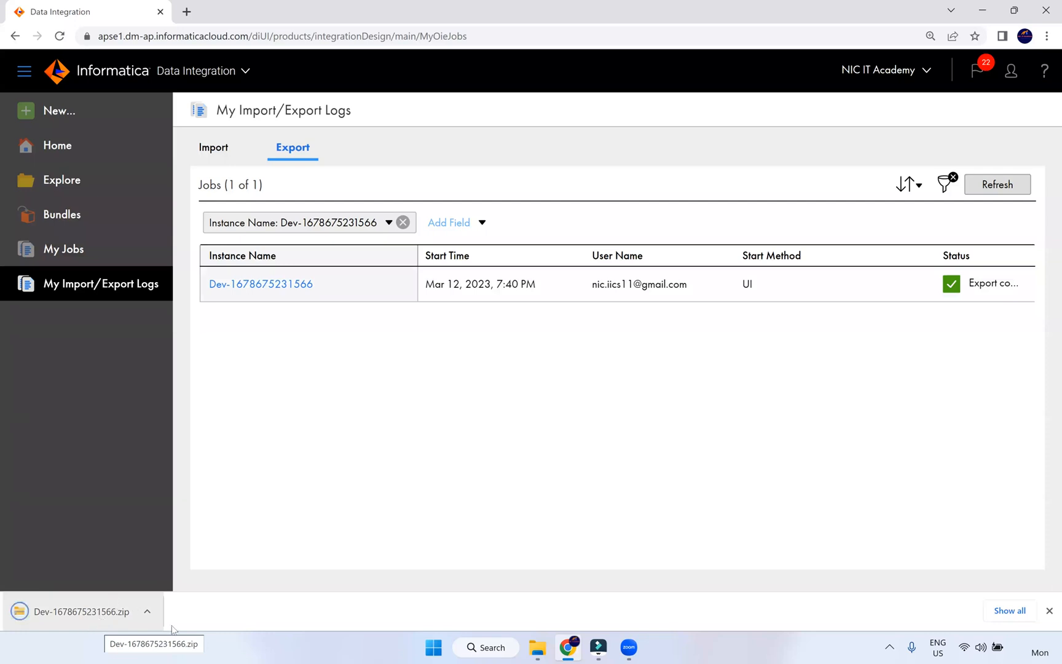
click(80, 612)
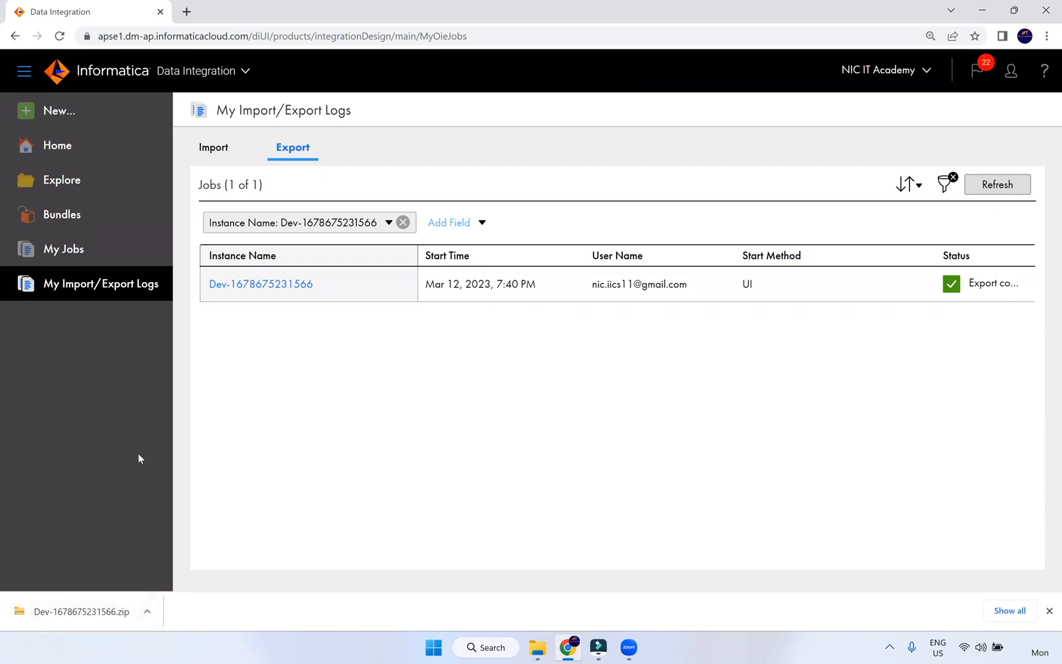
- Back in the project, choose Dev-1678675231566.zip from Downloads as the import file
click(62, 196)
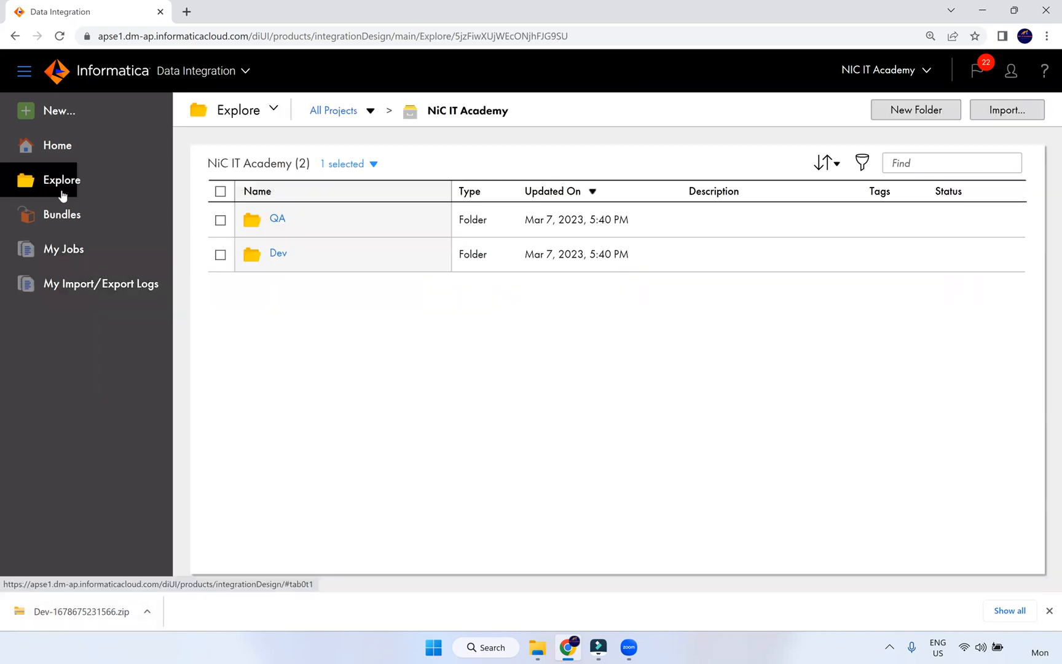
click(1009, 111)
click(558, 234)
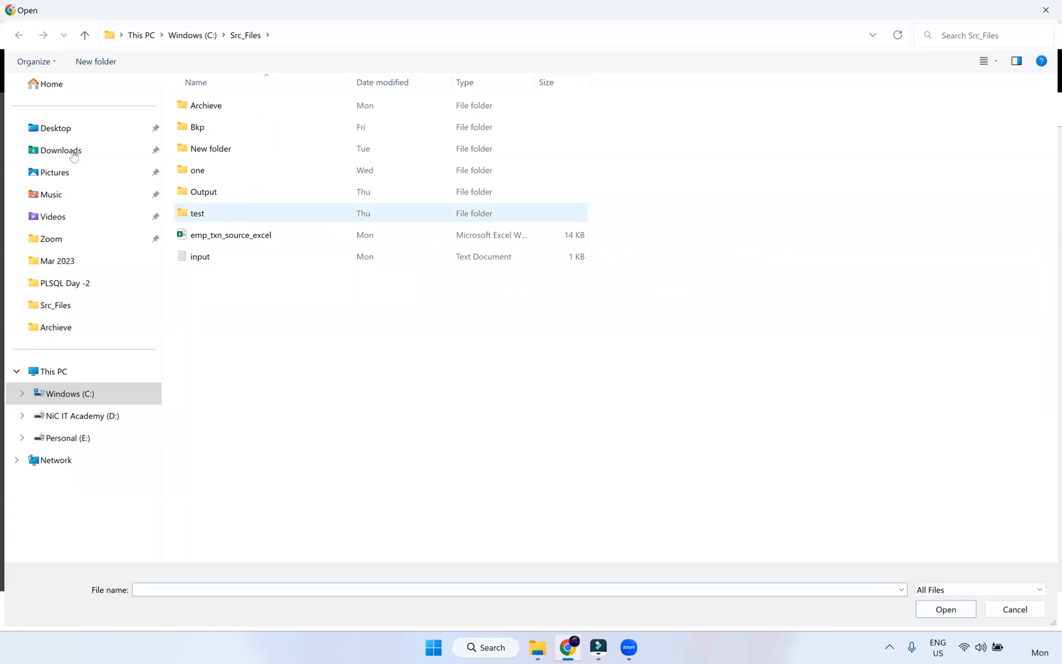
click(131, 149)
click(257, 126)
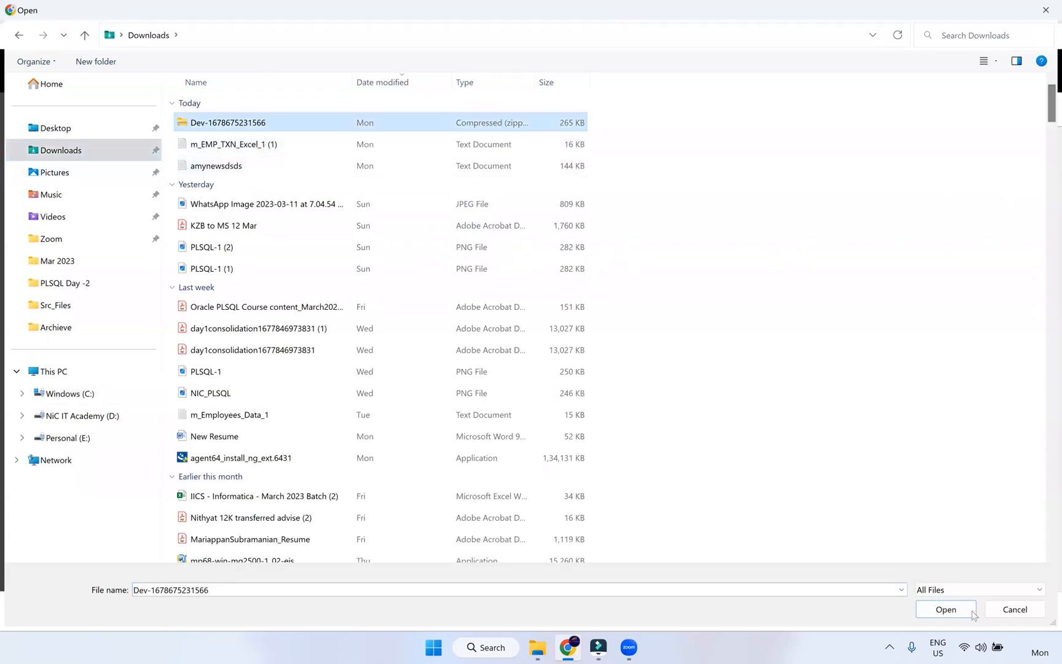
click(946, 610)
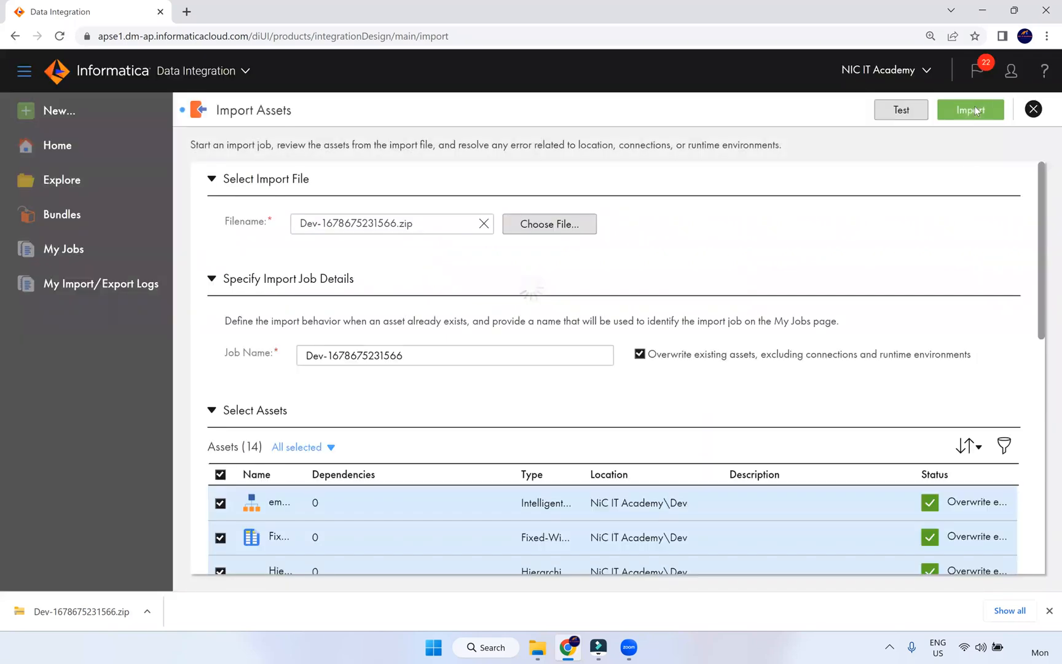
- Import the 14 assets and follow the job in the import logs
click(974, 108)
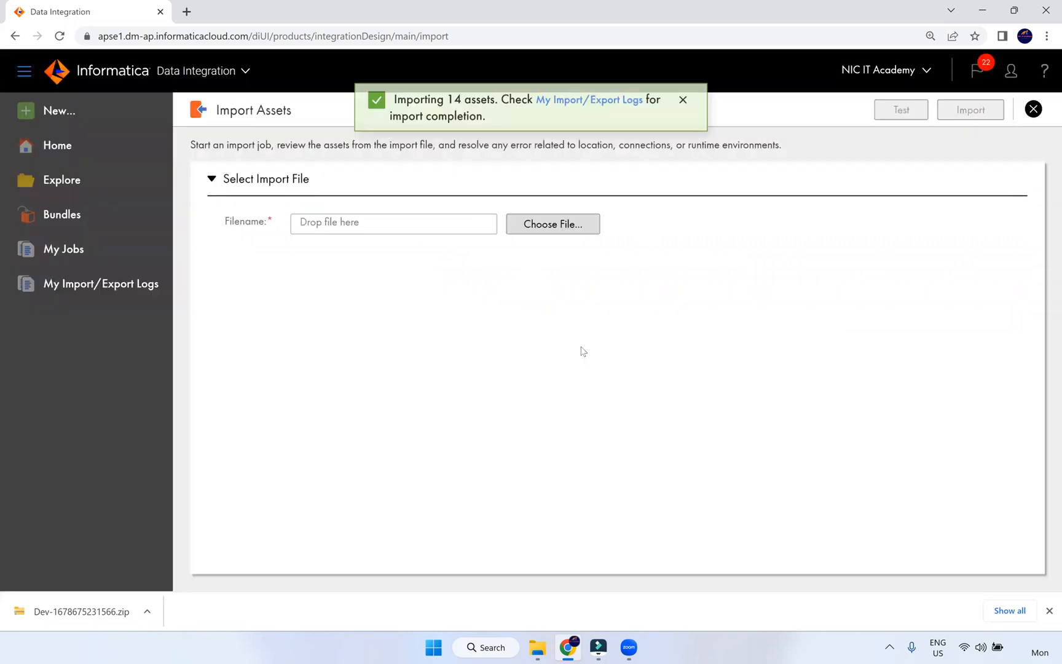
click(574, 110)
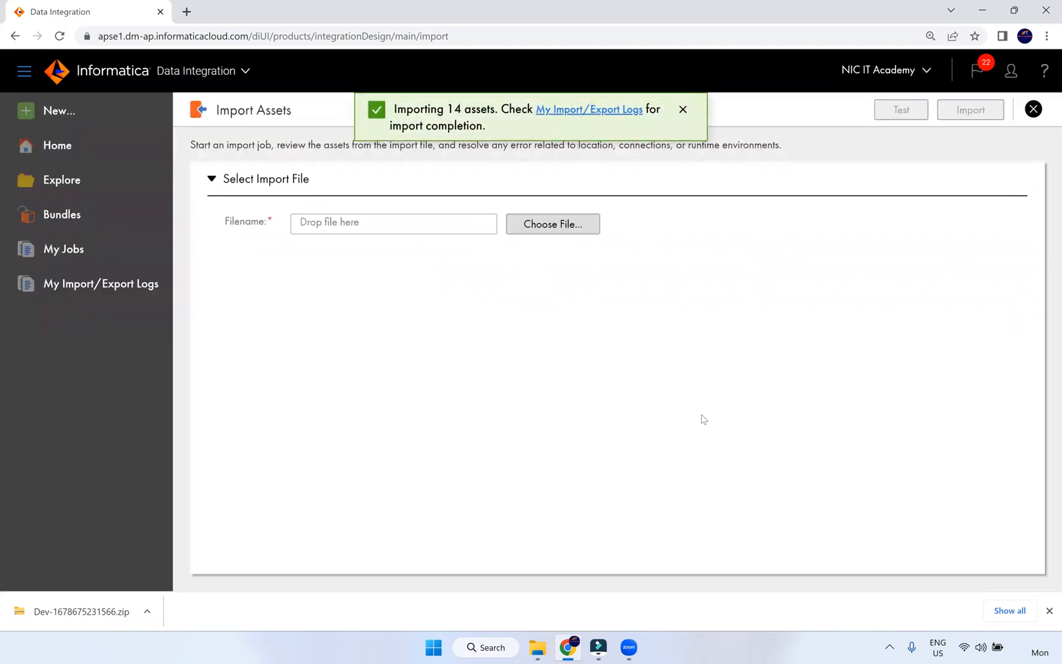
click(987, 189)
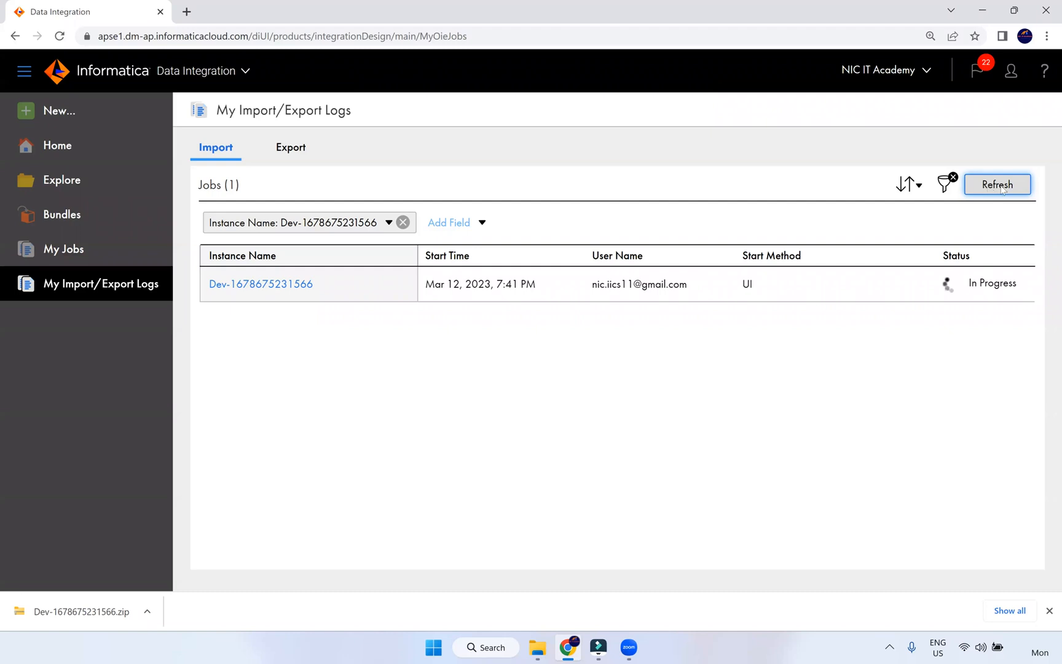
- Refresh until the import shows completed, log out of Informatica Cloud, and close Chrome
click(1005, 193)
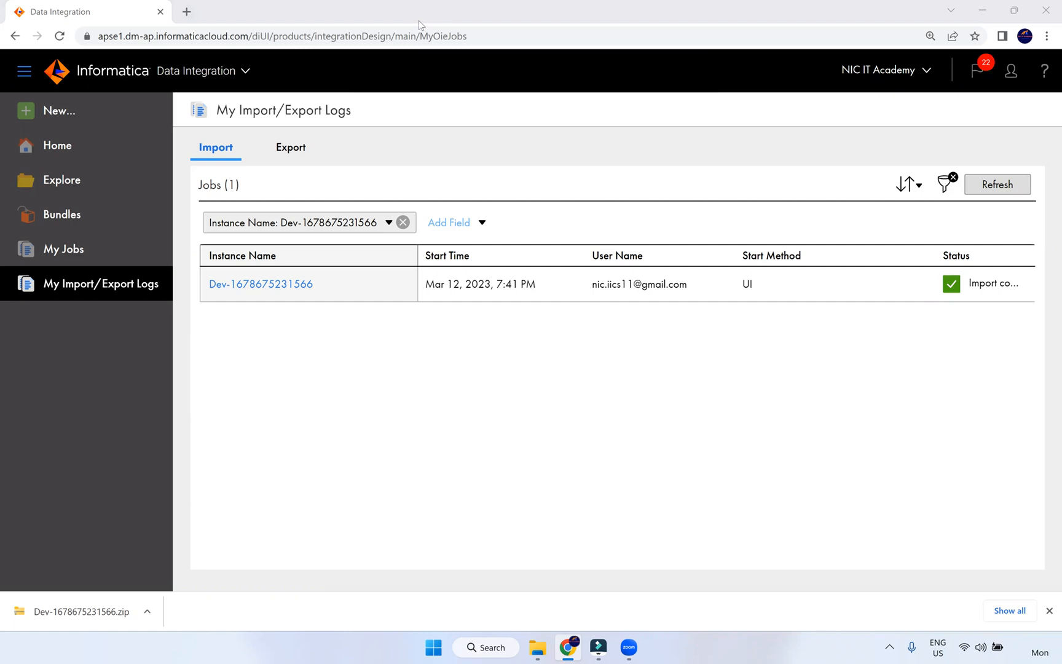
click(1011, 72)
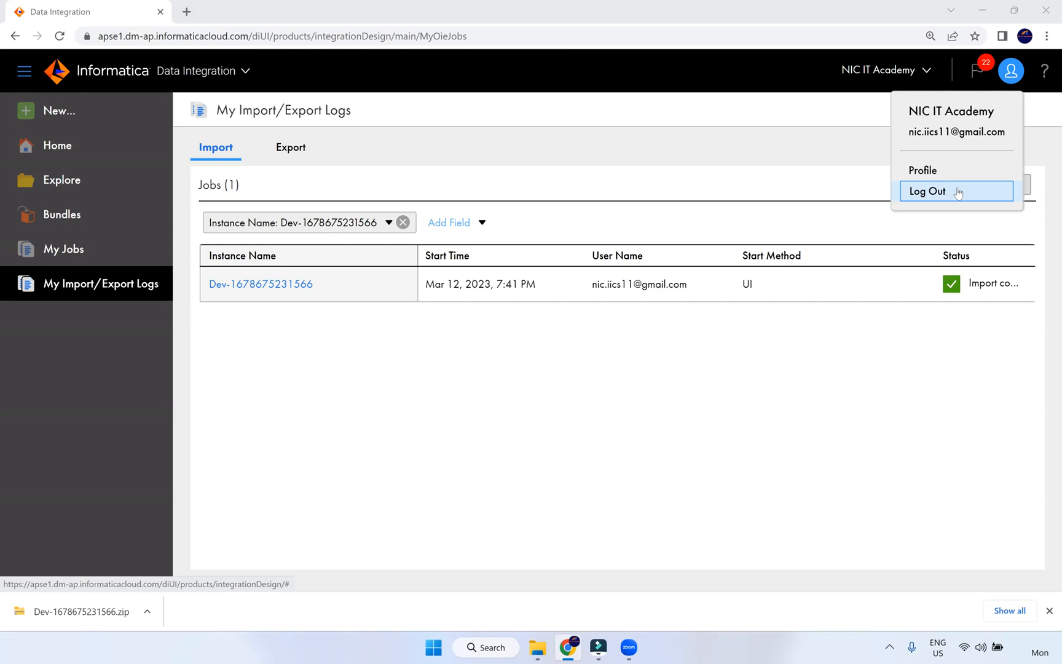
click(938, 194)
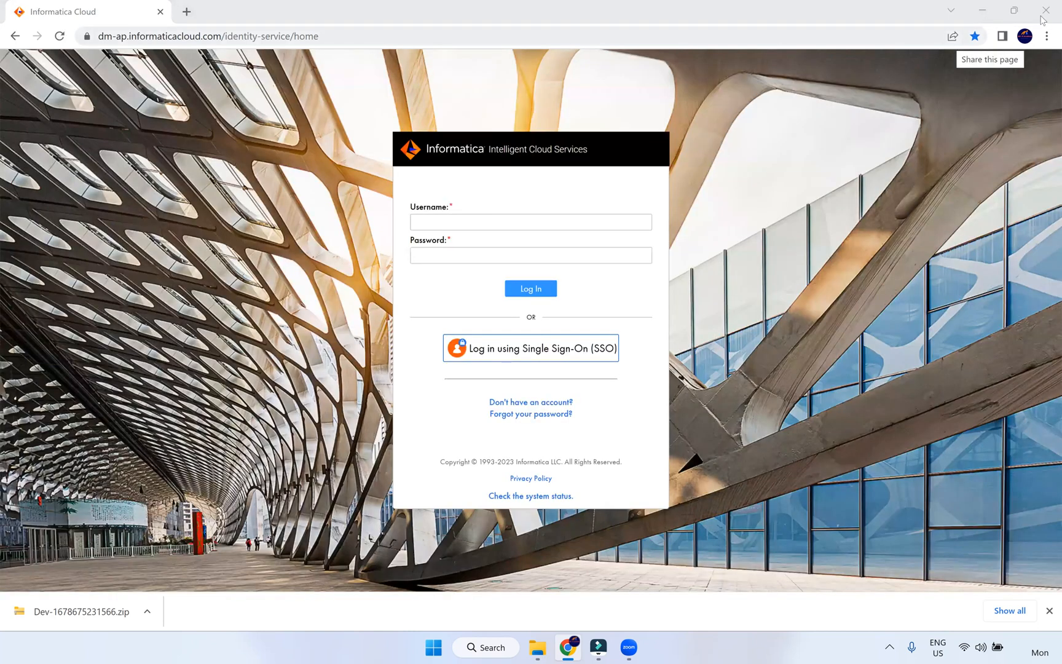
click(160, 12)
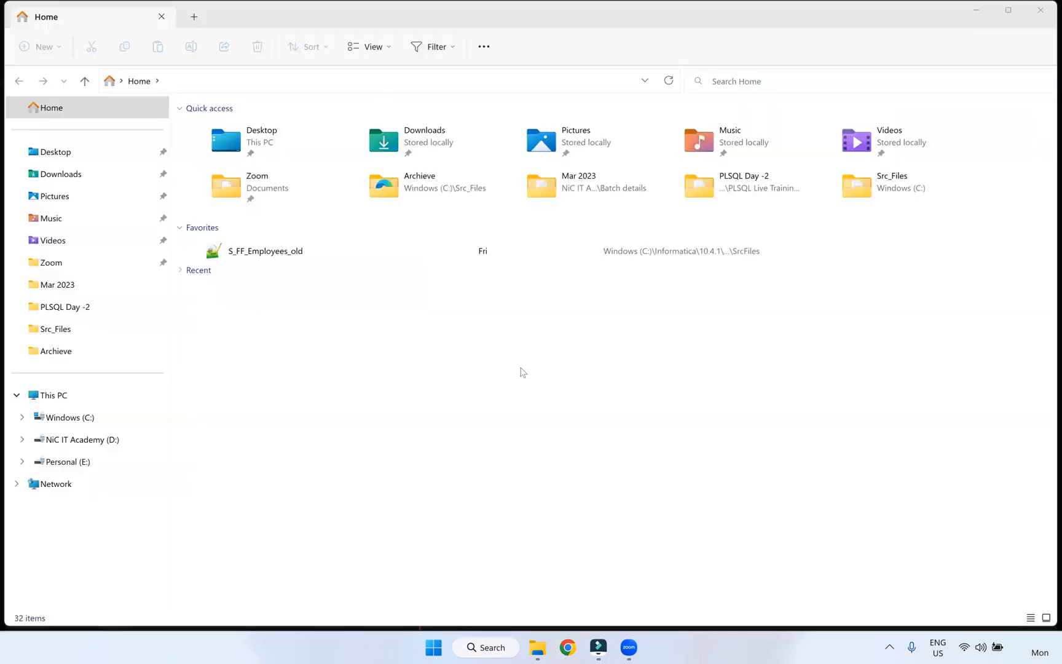
click(427, 406)
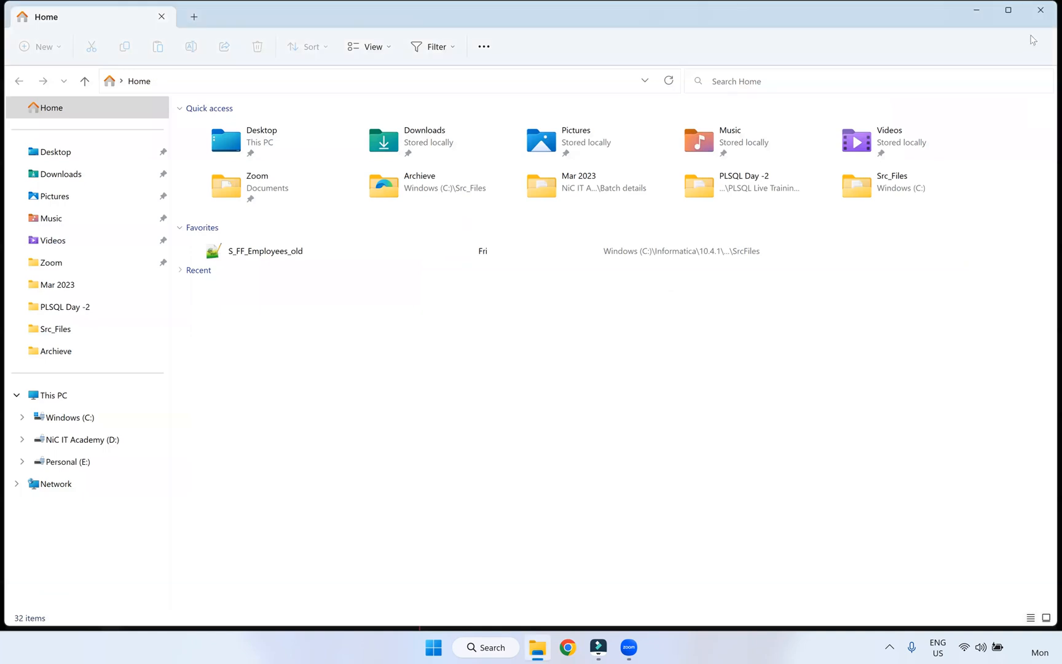